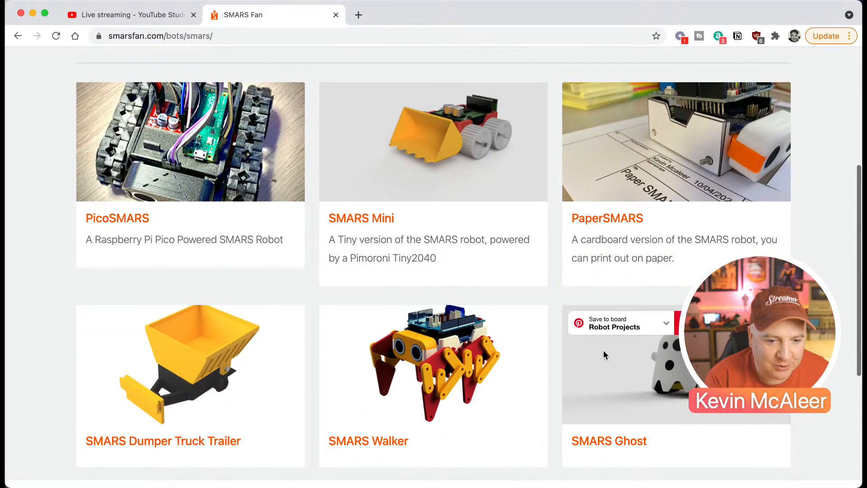
Open the SMARS Ghost build page and examine its instructions for creating the file, downloading the robot and inserting it
click(612, 364)
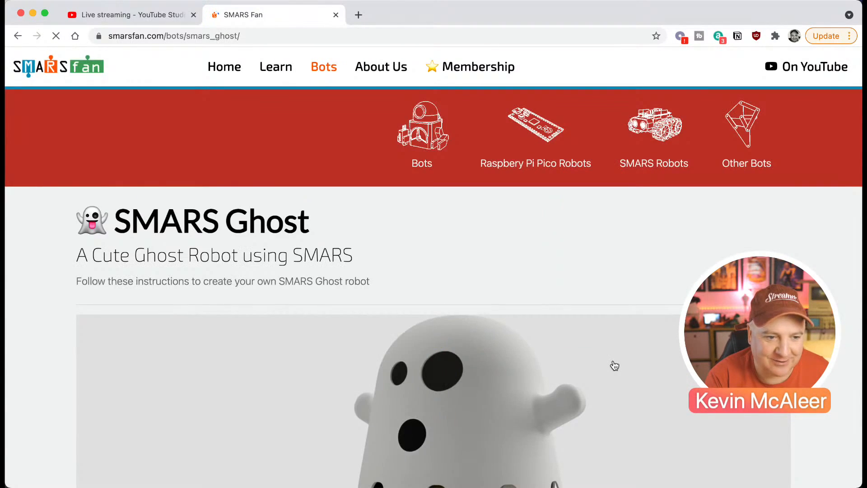
scroll(614, 365, down, 6)
scroll(615, 365, down, 15)
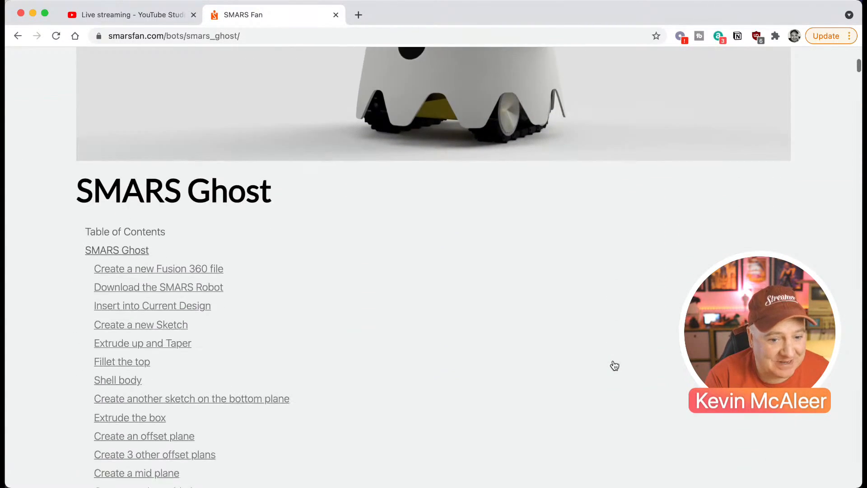
scroll(615, 365, down, 8)
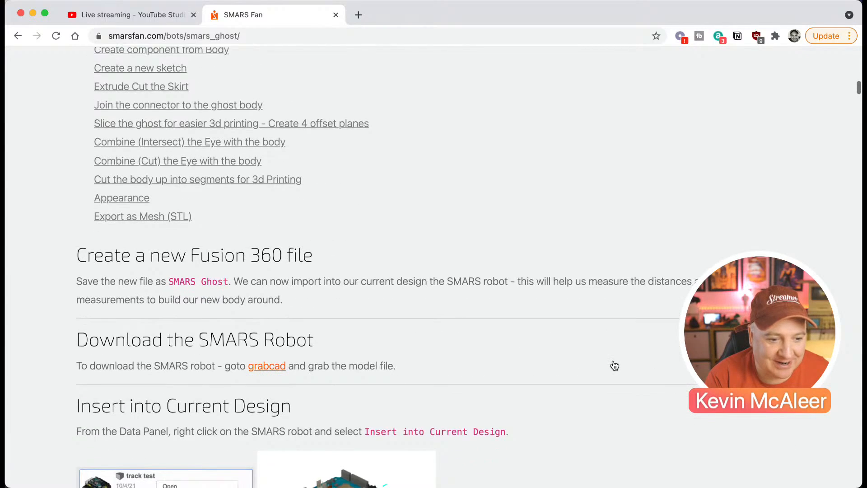
scroll(614, 366, down, 1)
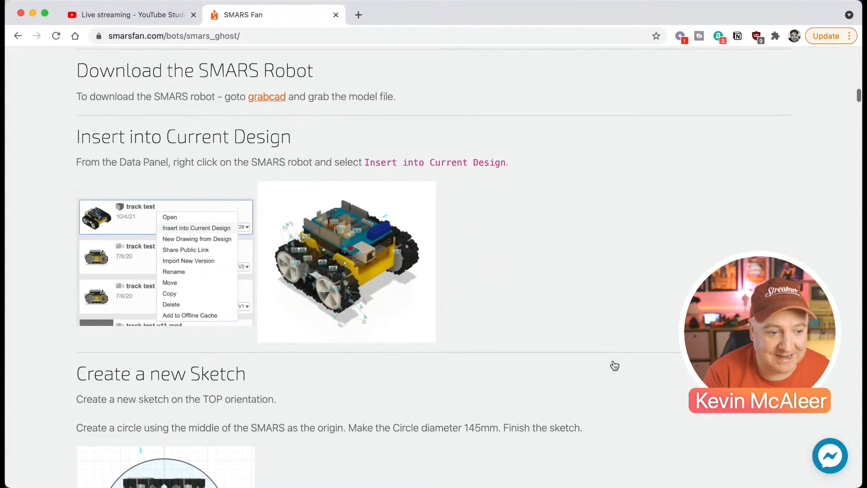
scroll(614, 365, up, 1)
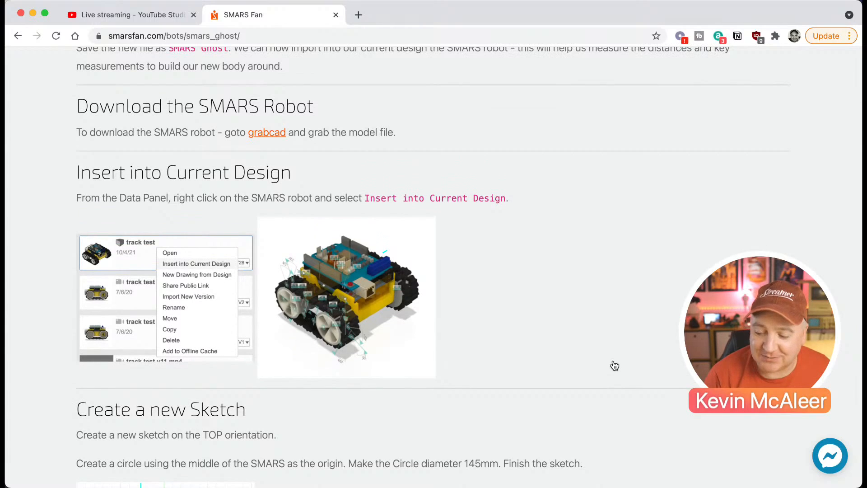
scroll(615, 365, up, 1)
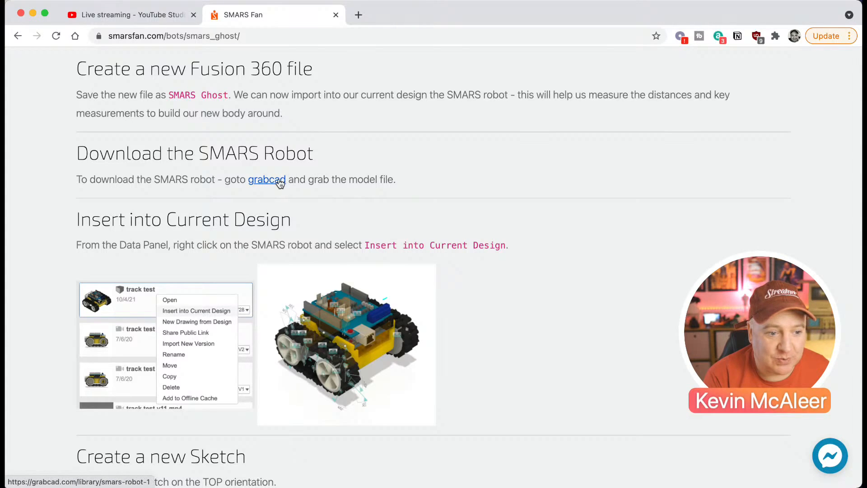
Open the GrabCAD page linked for downloading the SMARS robot and examine its preview and model files
click(264, 183)
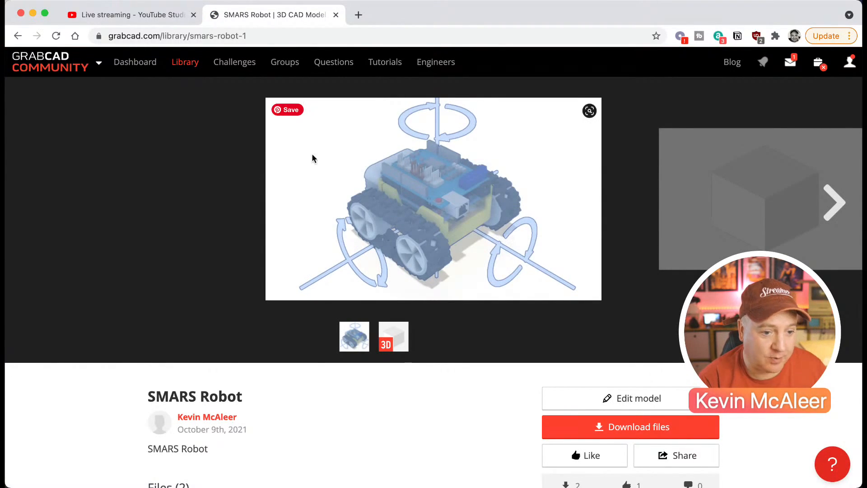
scroll(326, 217, down, 5)
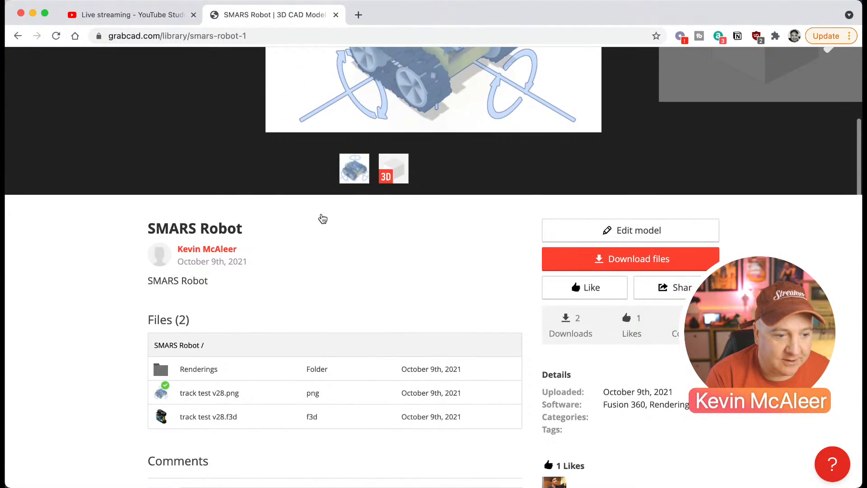
scroll(271, 273, down, 3)
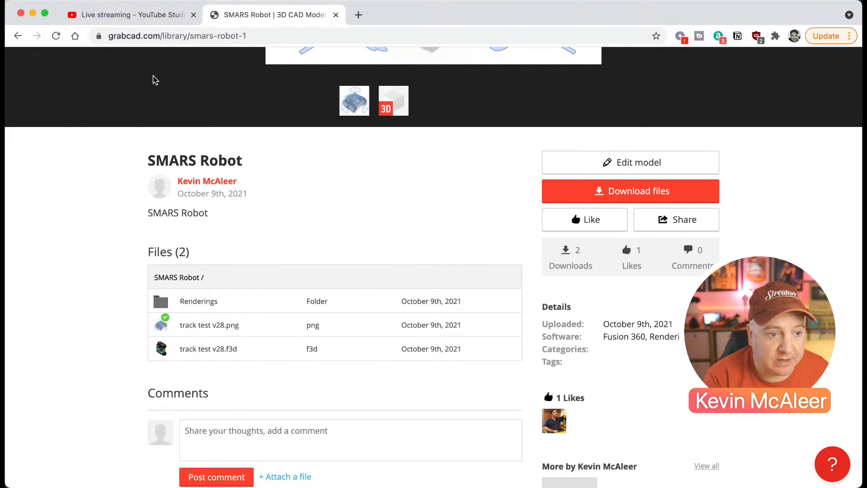
scroll(132, 109, up, 5)
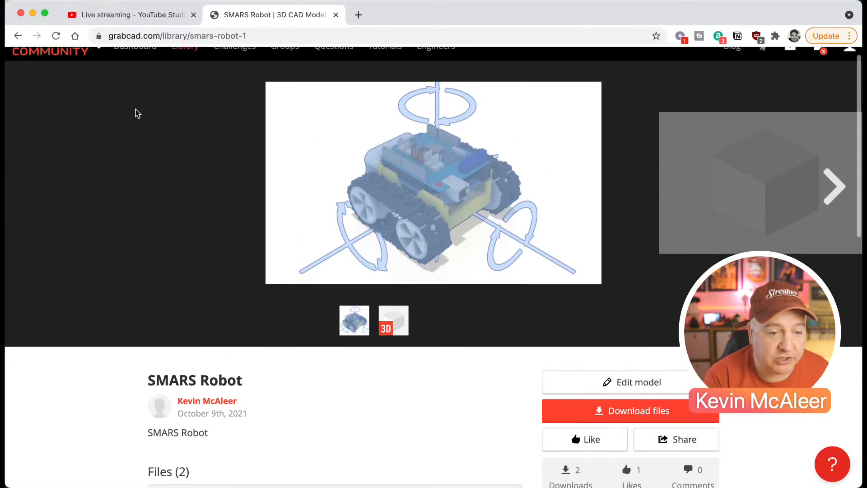
mouse_move(75, 55)
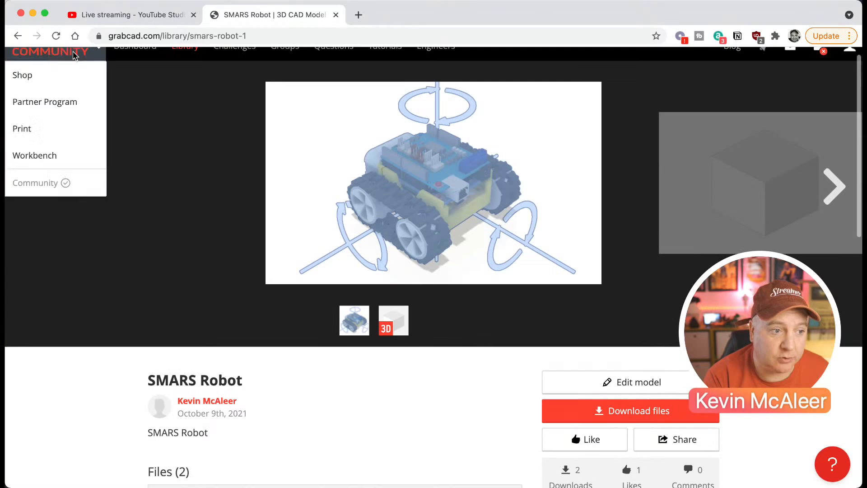
click(18, 37)
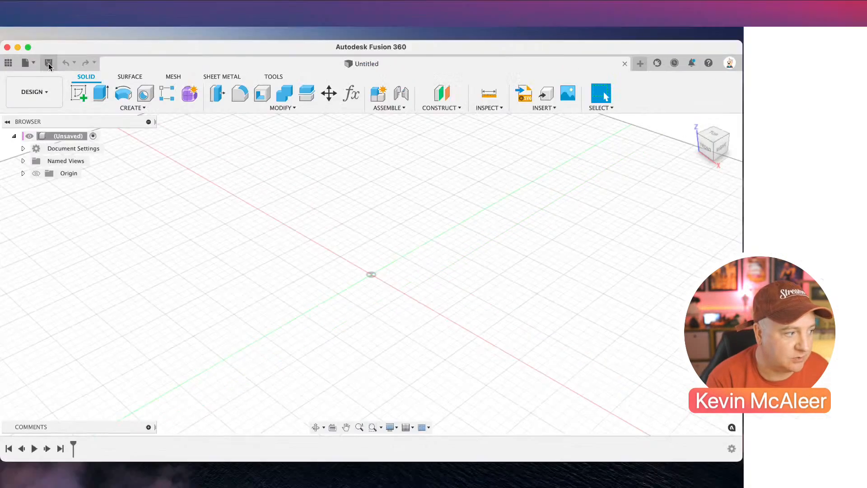
Switch to Fusion 360 and save the untitled design as Ghost in SMARS Community Edition 2020 > Livestream Build along
click(59, 28)
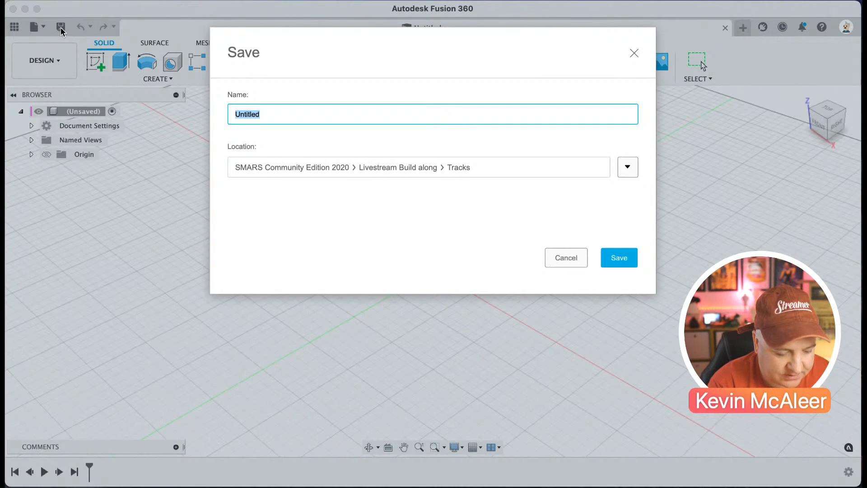
text(Ghost)
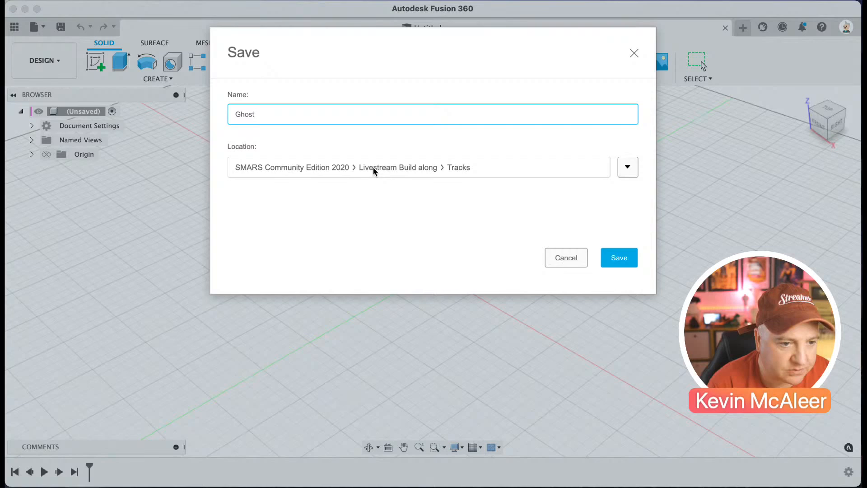
click(635, 168)
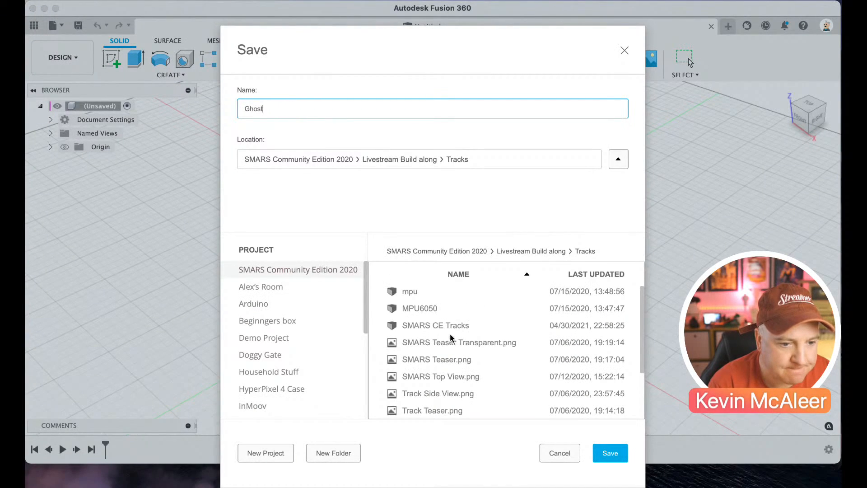
scroll(445, 340, down, 3)
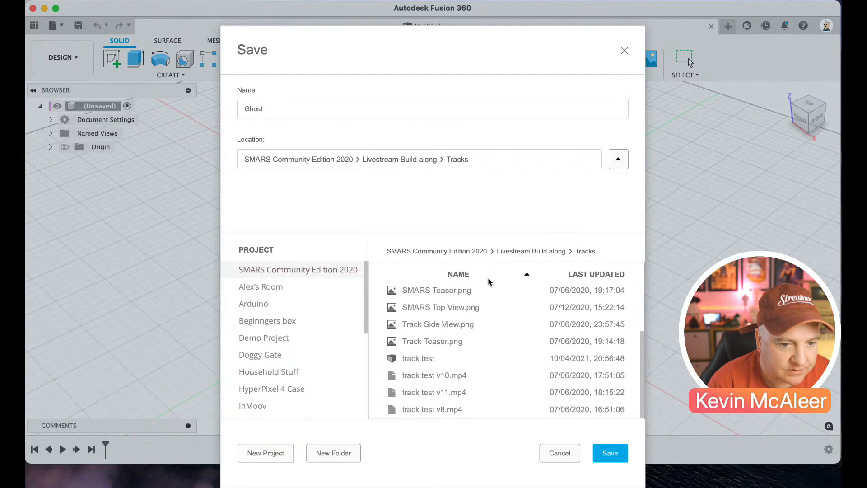
click(512, 252)
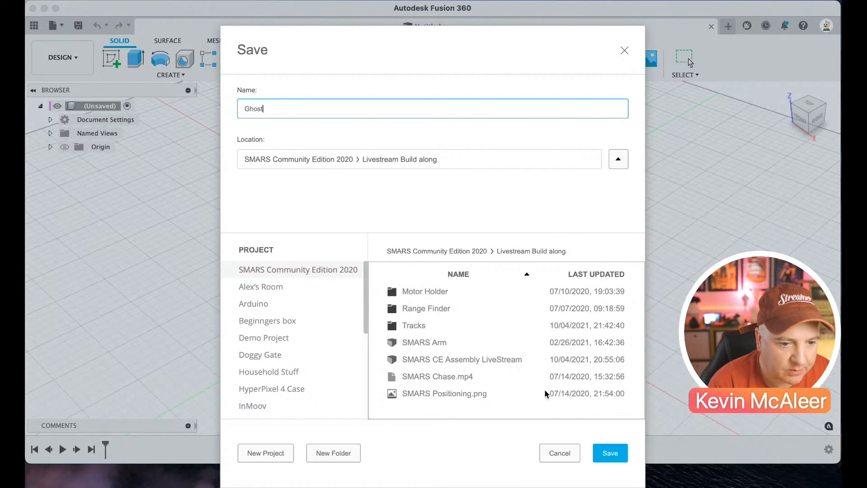
click(610, 453)
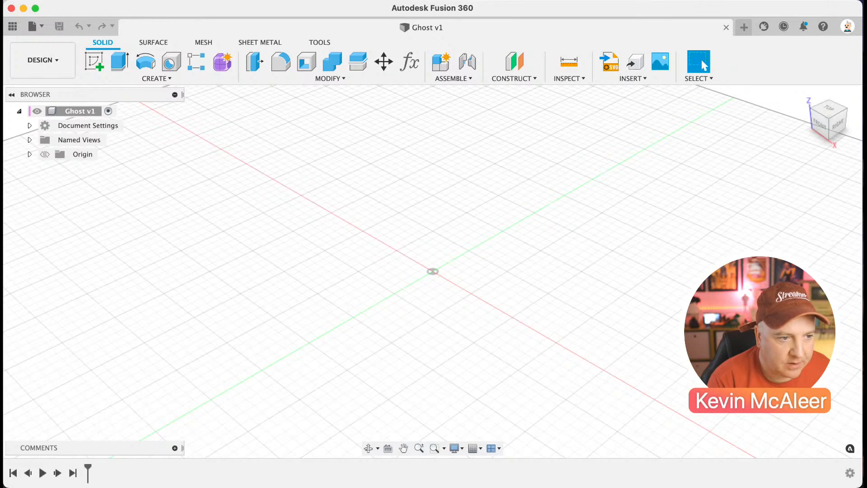
Insert the track test design from the Tracks folder into the Ghost design and save a new version described as User Saved
click(13, 27)
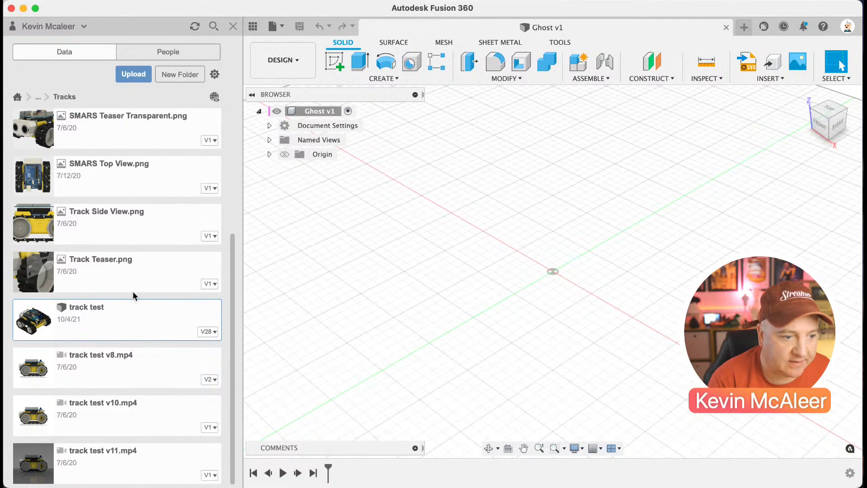
right_click(122, 311)
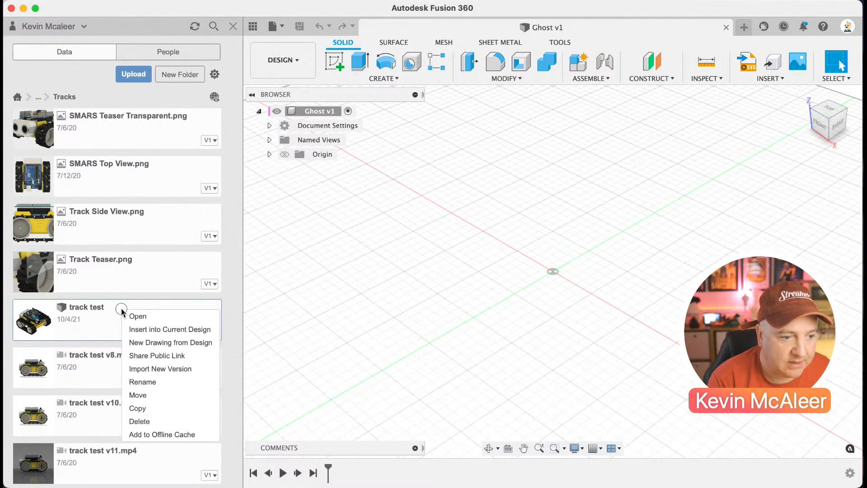
click(140, 331)
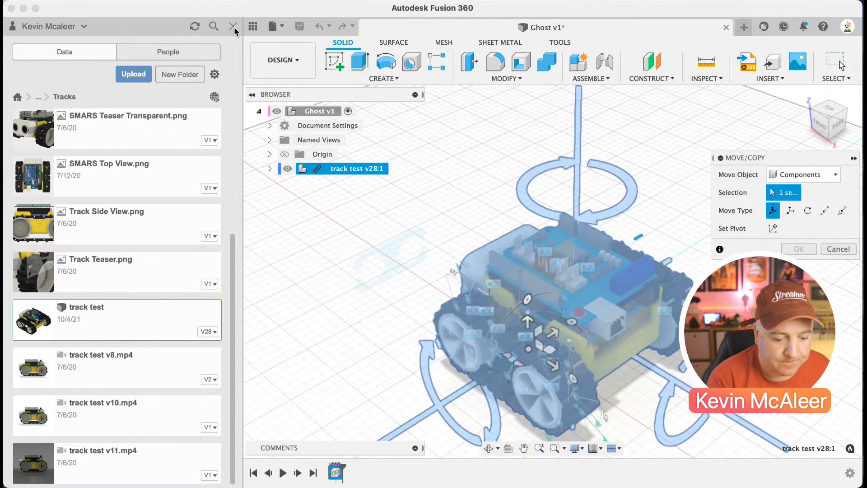
click(234, 28)
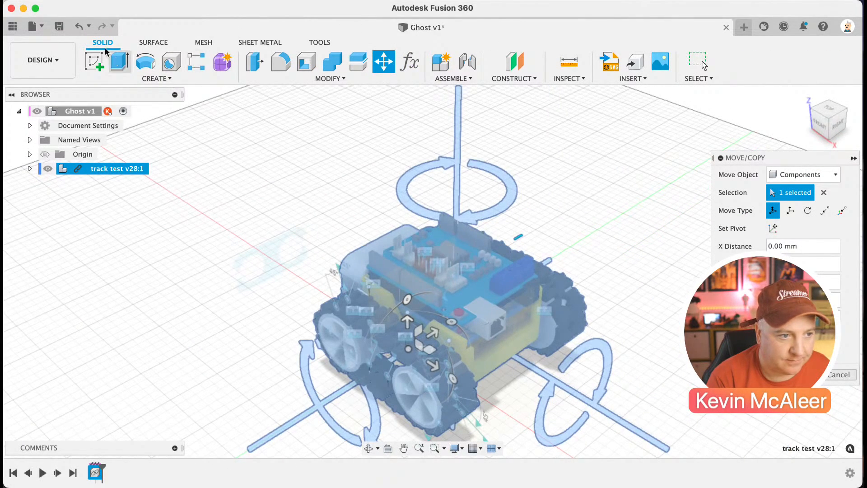
click(59, 26)
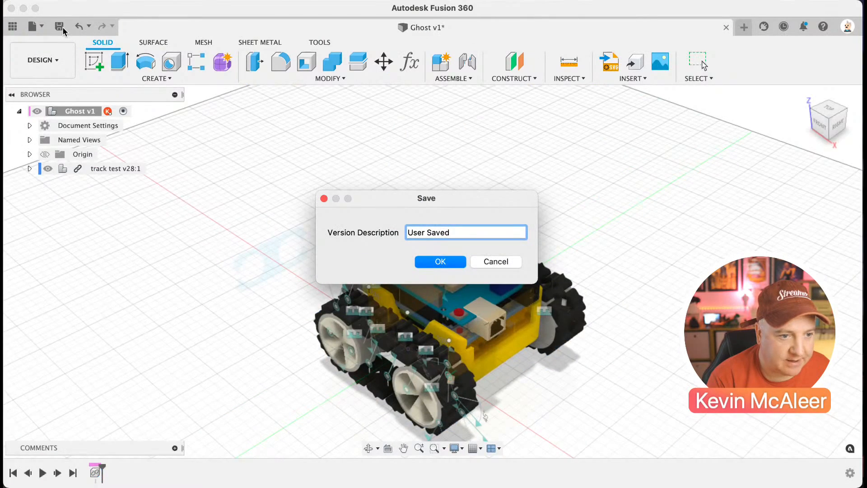
click(428, 263)
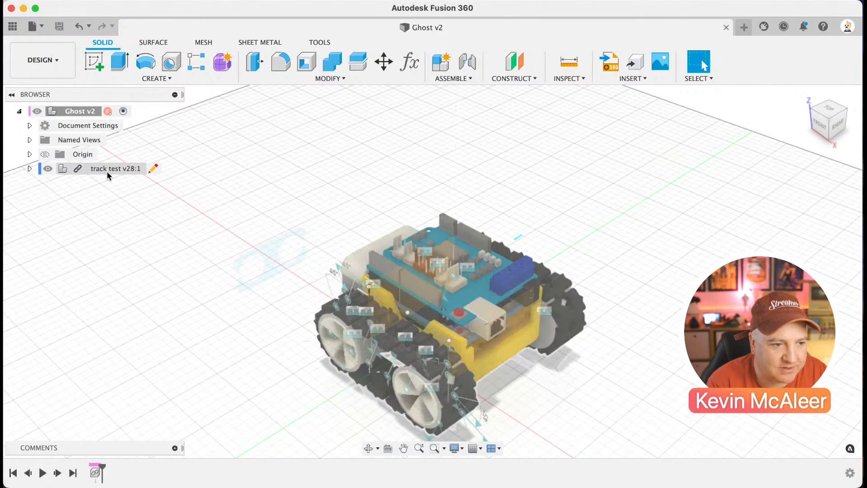
Hide the SMARS CE Range Finder component inside the inserted track test assembly
click(30, 168)
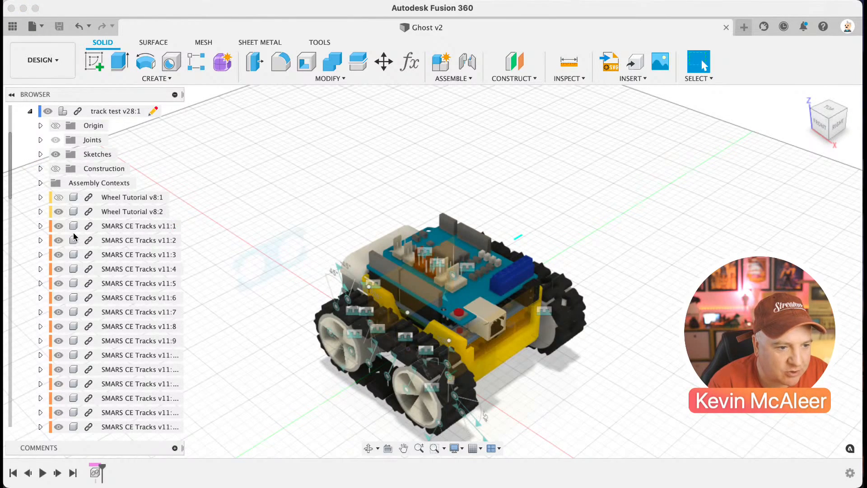
scroll(75, 236, down, 3)
scroll(74, 235, down, 10)
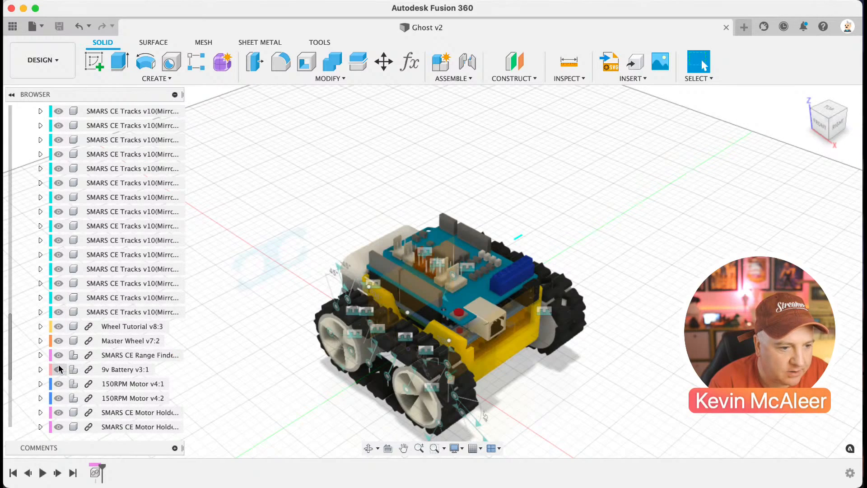
scroll(59, 367, down, 3)
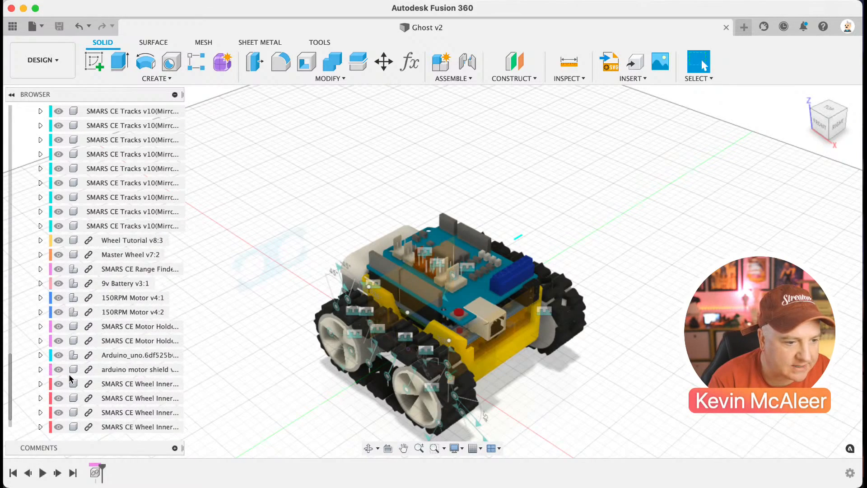
scroll(71, 378, down, 1)
scroll(70, 379, up, 1)
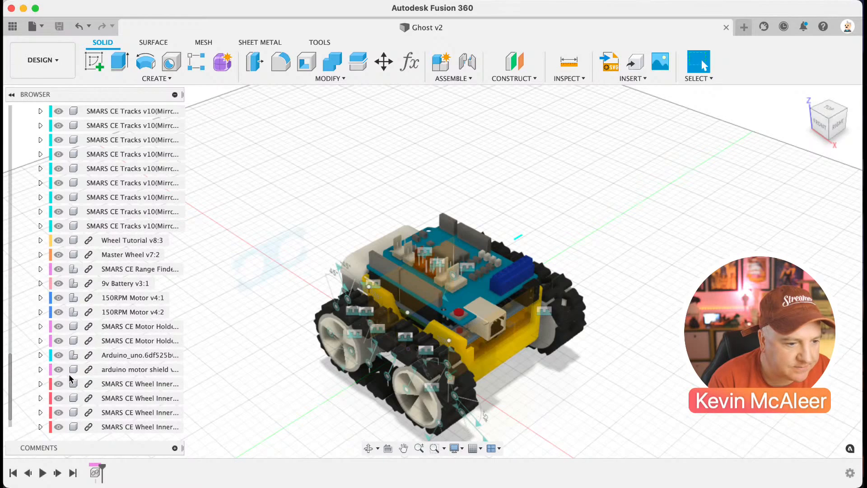
scroll(71, 379, down, 1)
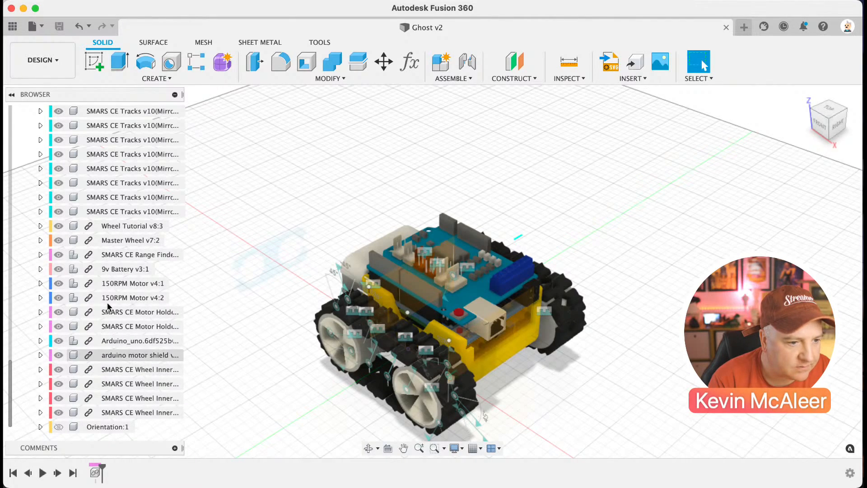
click(59, 255)
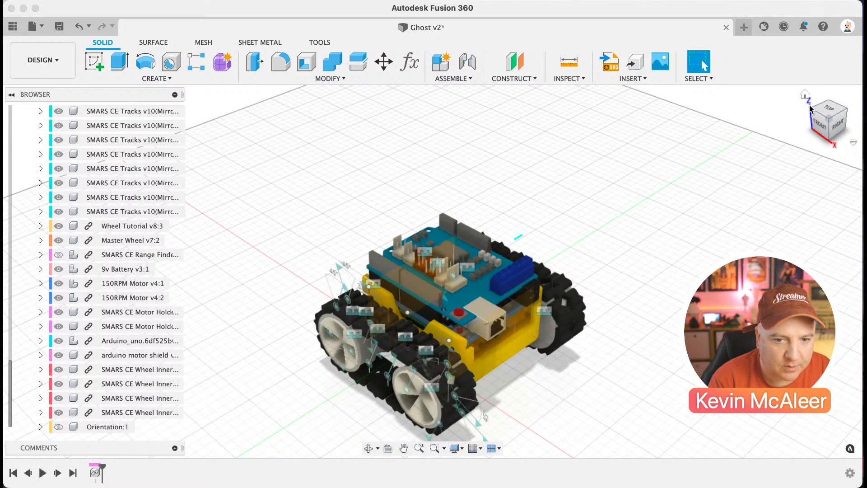
drag(828, 120, 829, 121)
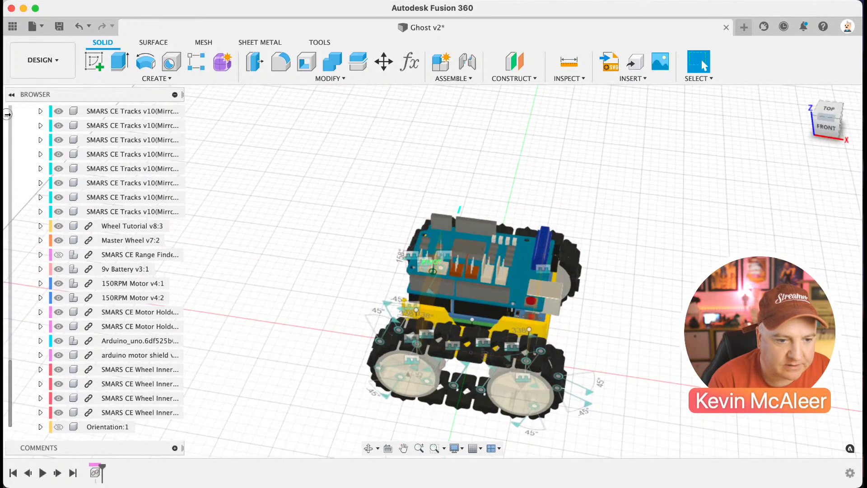
click(65, 115)
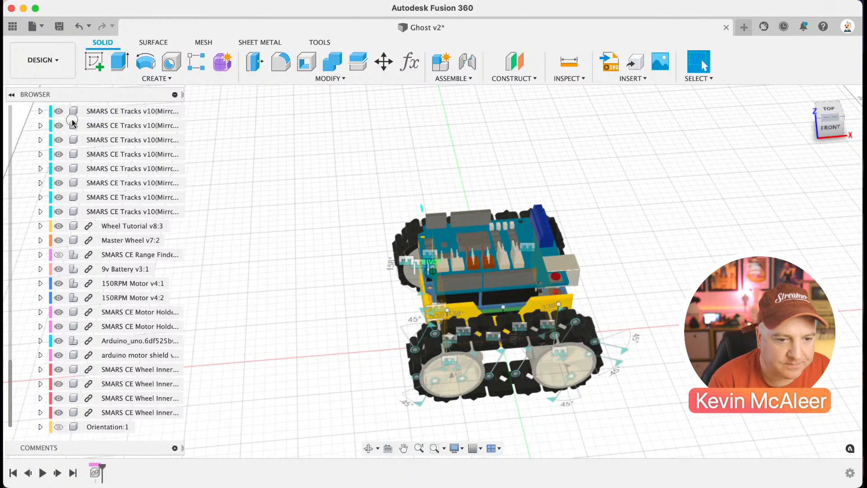
drag(831, 118, 764, 131)
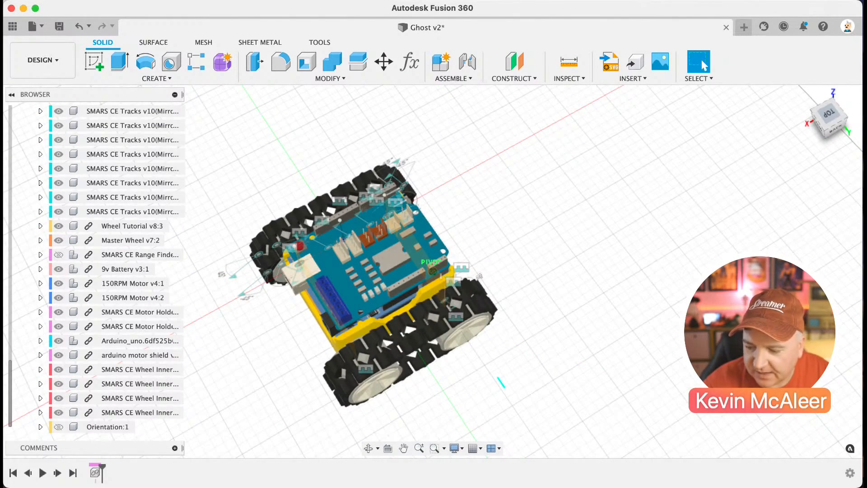
mouse_move(741, 280)
mouse_down()
mouse_move(698, 78)
mouse_move(633, 9)
mouse_up()
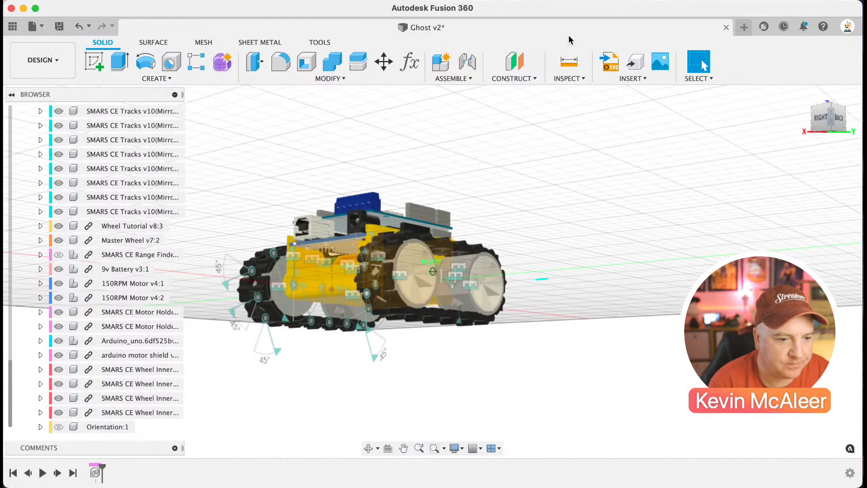
mouse_move(571, 40)
mouse_down()
mouse_move(423, 129)
mouse_move(330, 106)
mouse_move(309, 49)
mouse_up()
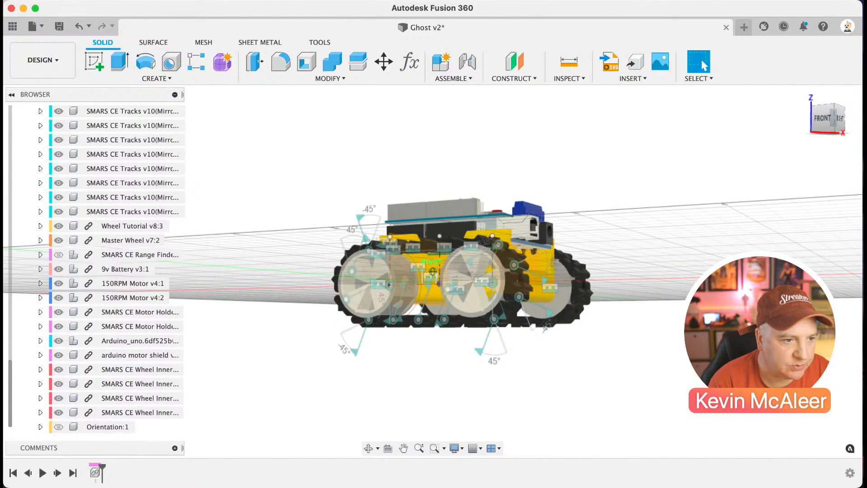
click(96, 62)
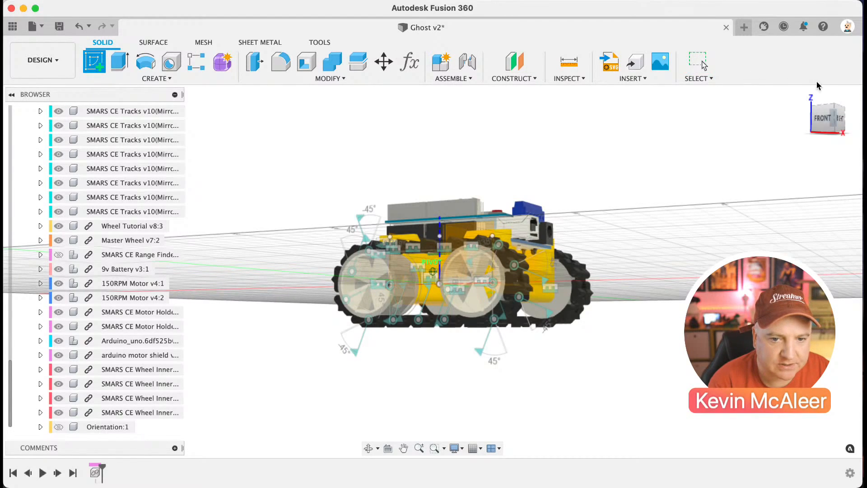
click(843, 101)
drag(832, 120, 834, 84)
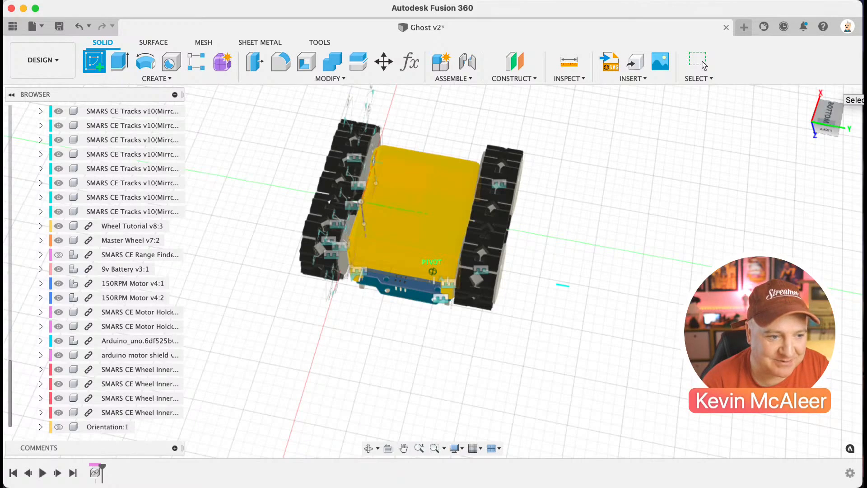
drag(830, 122, 832, 96)
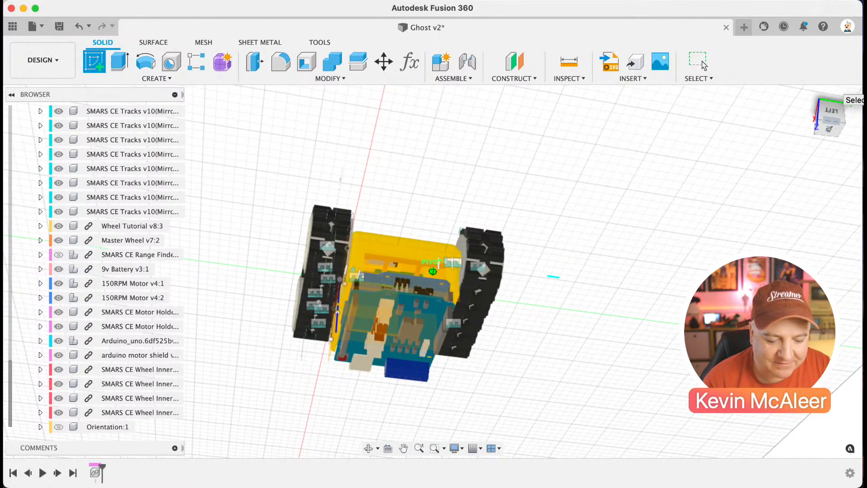
drag(830, 113, 824, 73)
shift+middle_drag(679, 94, 677, 257)
key(Escape)
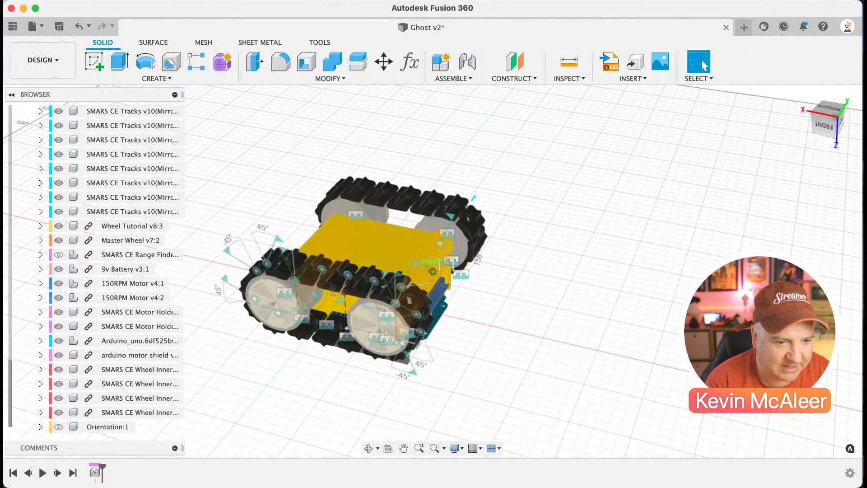
shift+middle_drag(679, 94, 675, 199)
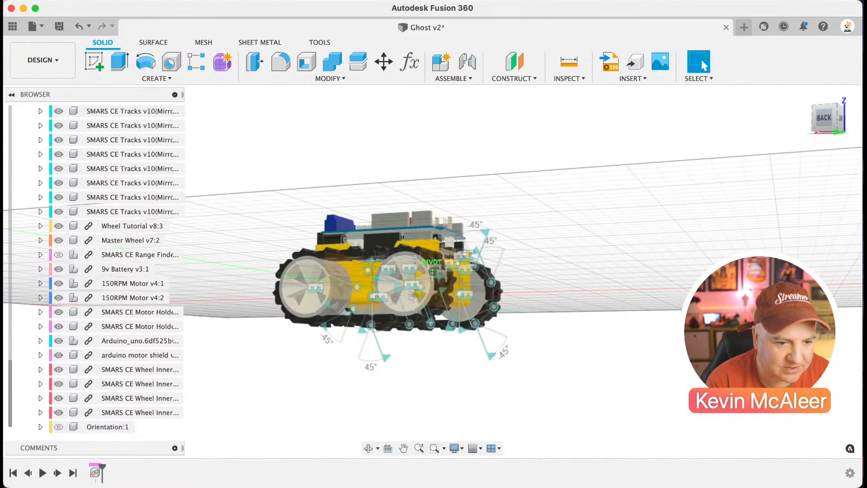
mouse_move(433, 271)
shift+middle_down()
mouse_move(483, 357)
mouse_move(443, 203)
mouse_move(358, 20)
shift+middle_up()
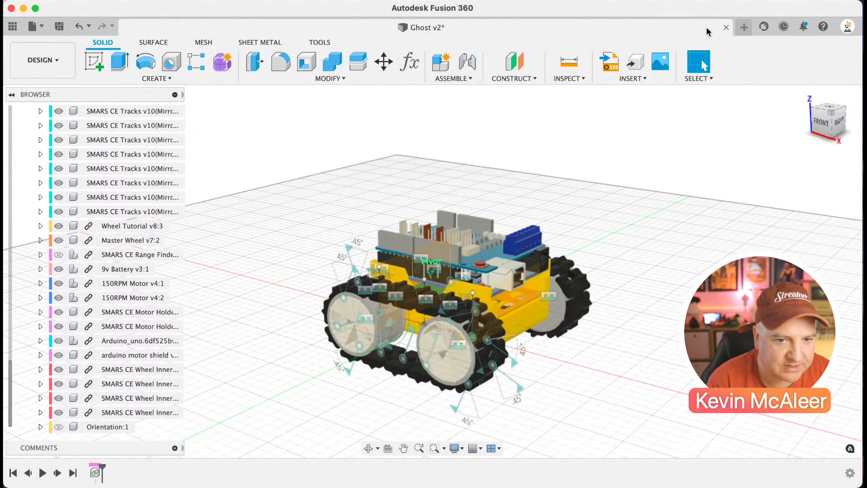
Close the Ghost design and reopen it from My Recent Data
click(726, 28)
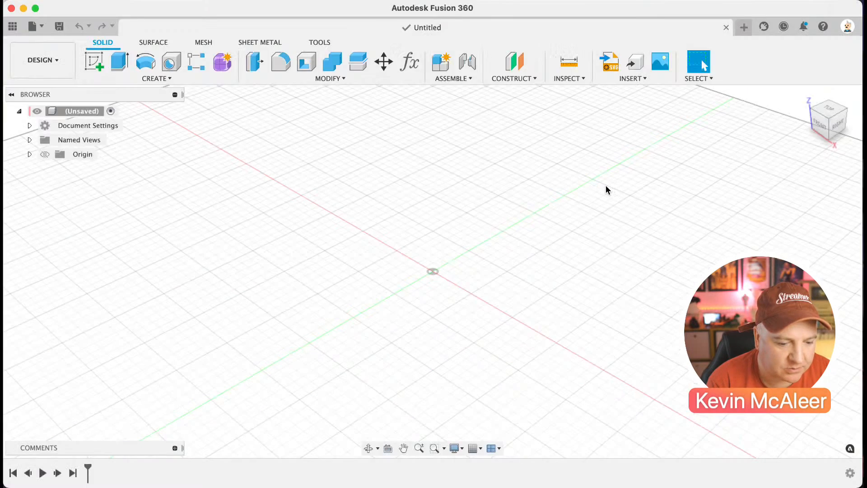
click(18, 33)
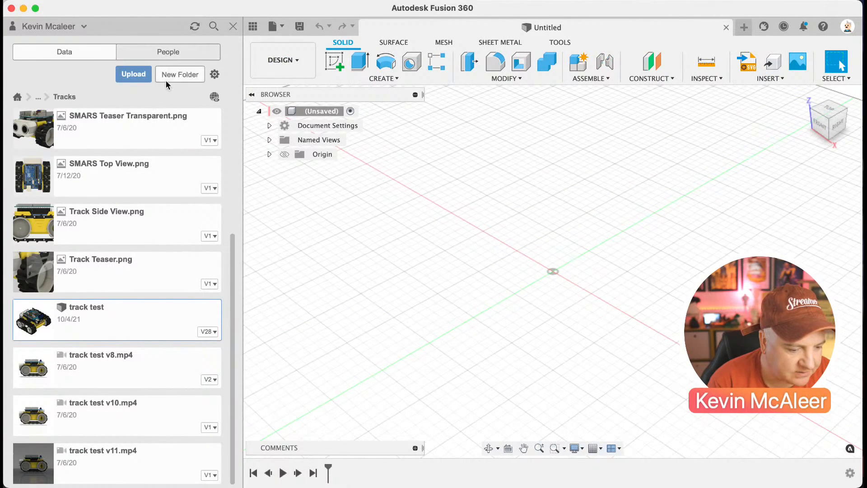
click(17, 97)
click(75, 87)
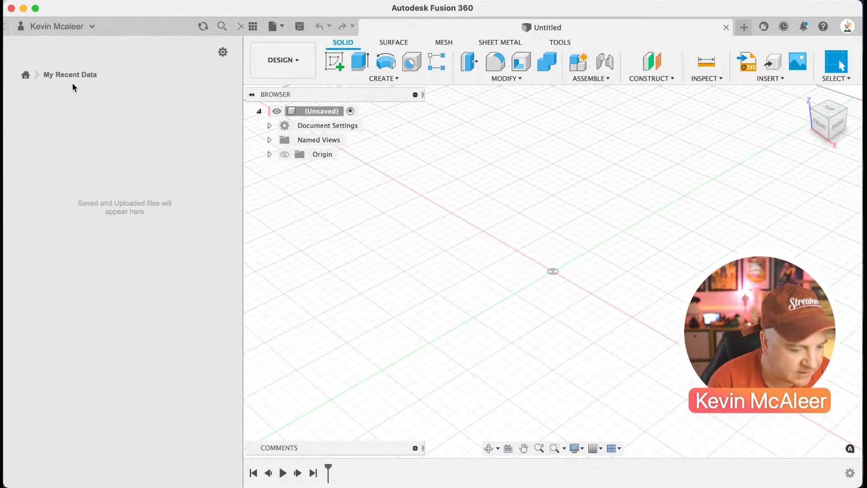
double_click(103, 113)
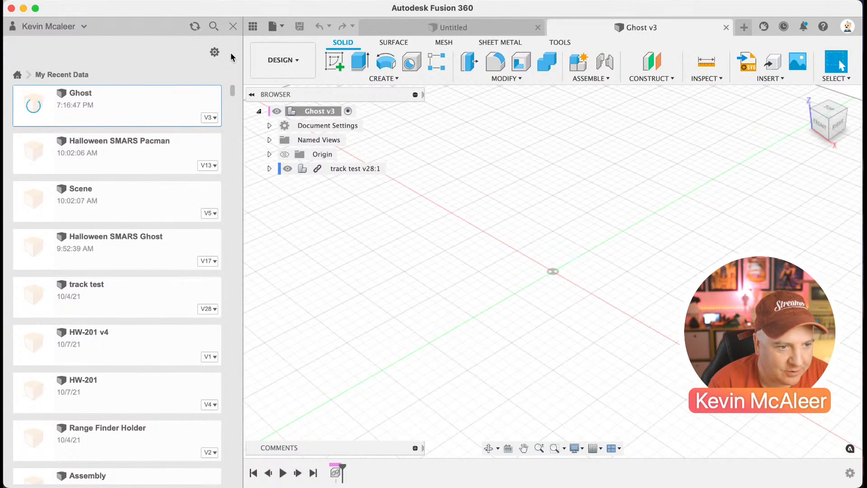
click(234, 27)
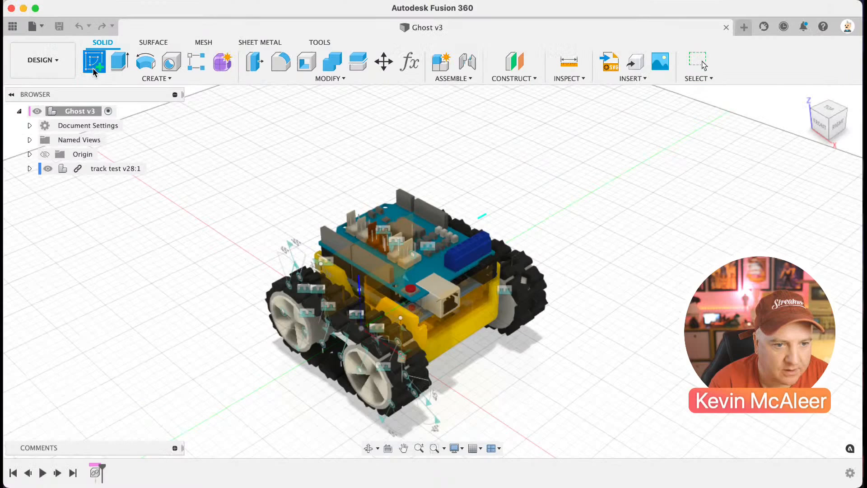
Create a new sketch on the horizontal XY plane, viewed from the top
click(94, 67)
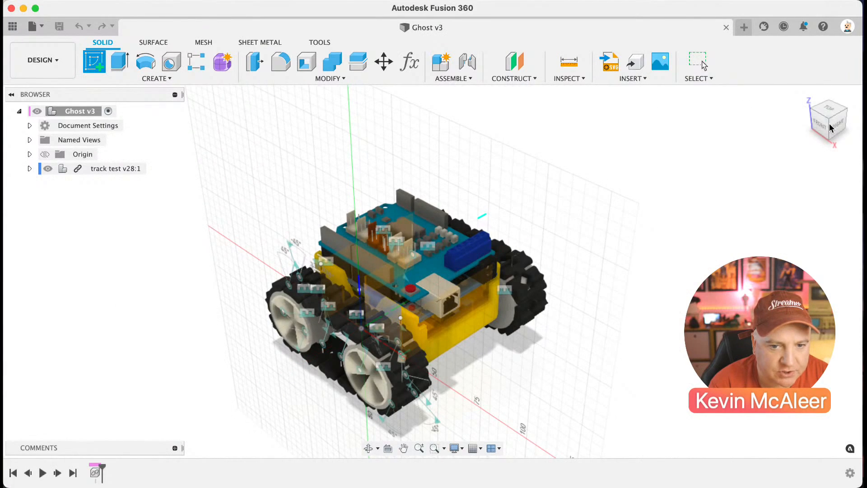
click(828, 110)
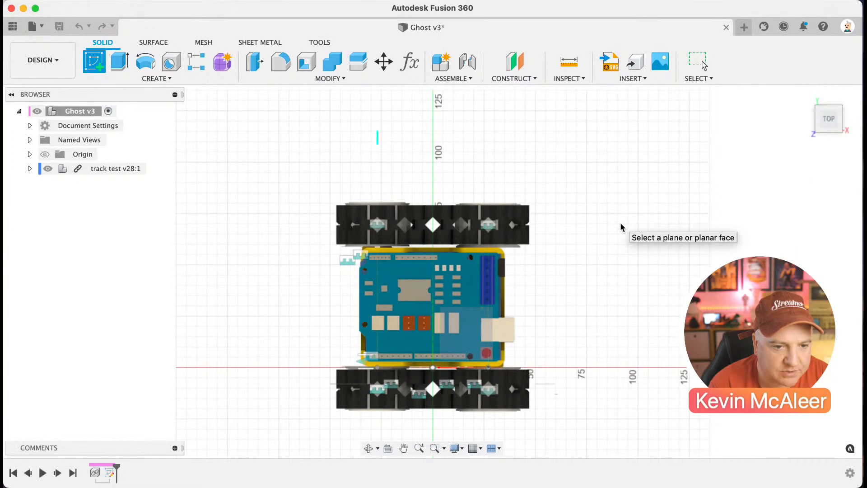
click(622, 226)
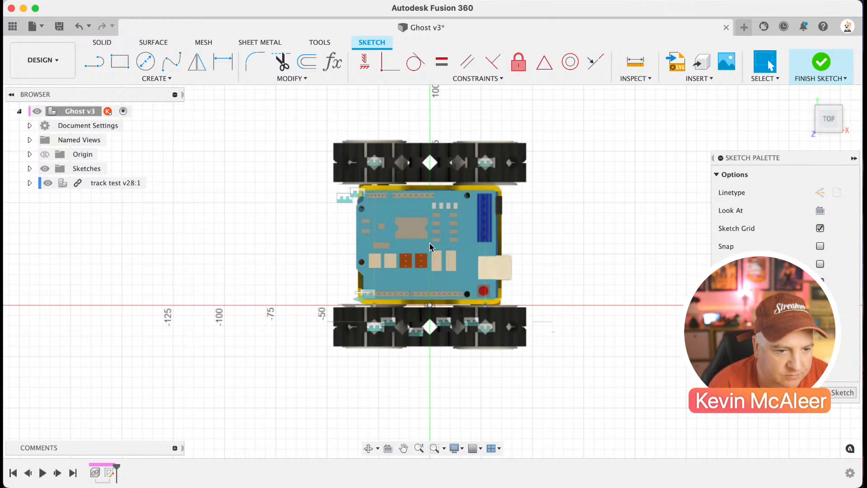
Project the four straight outer edges of the yellow chassis into the sketch with Projection Link on
scroll(430, 248, up, 2)
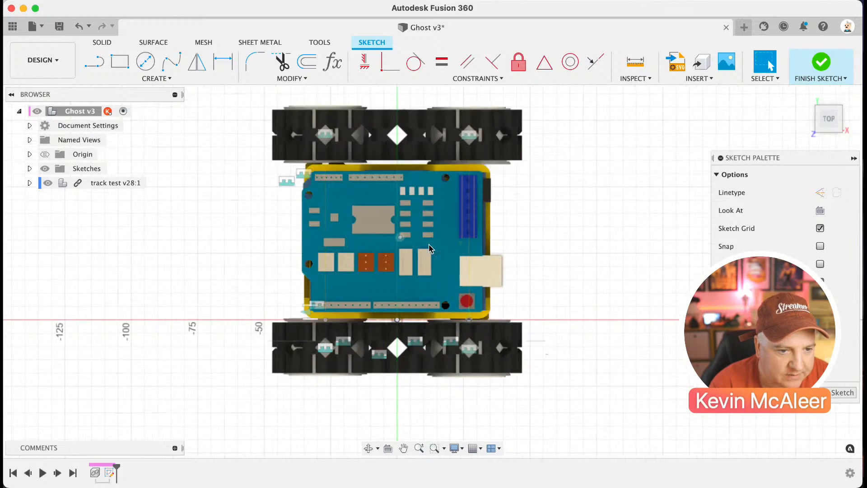
scroll(430, 248, up, 3)
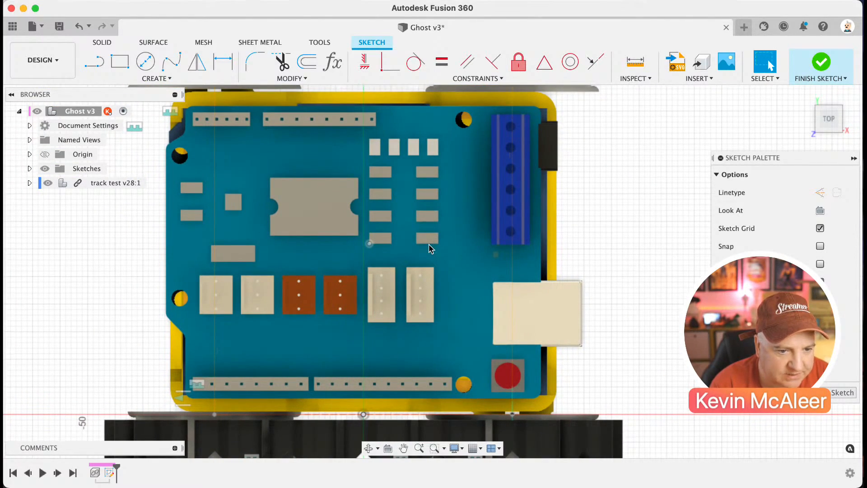
key(p)
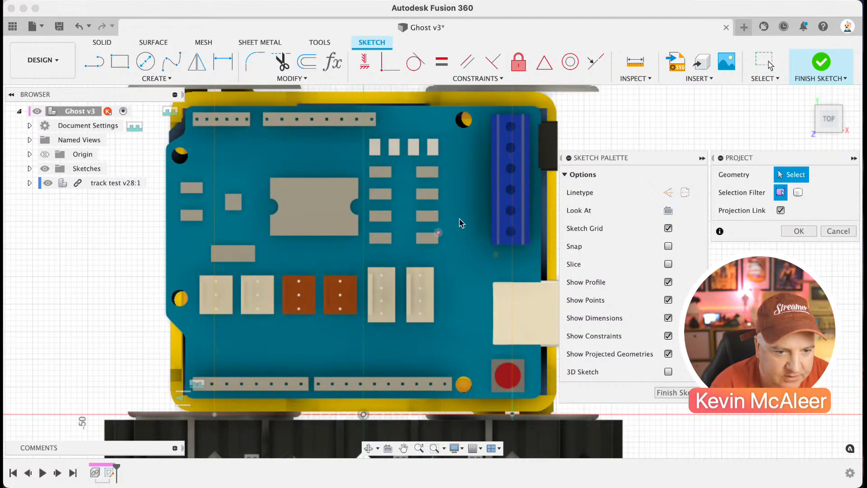
click(557, 209)
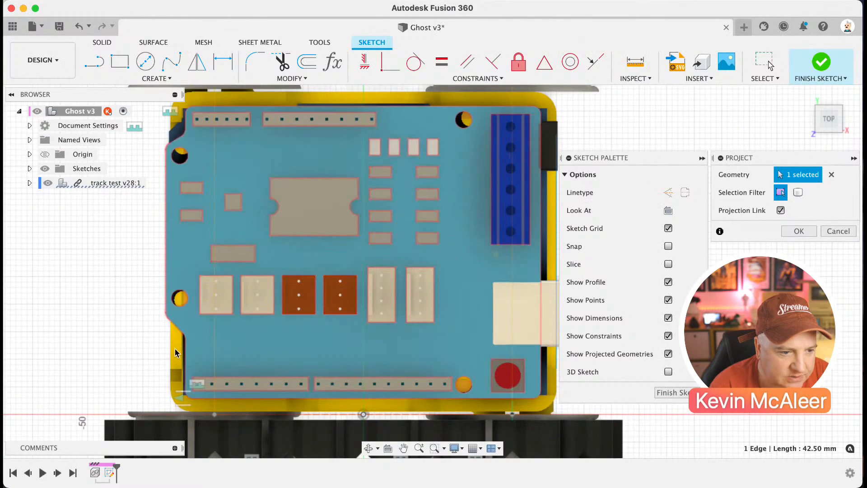
click(170, 354)
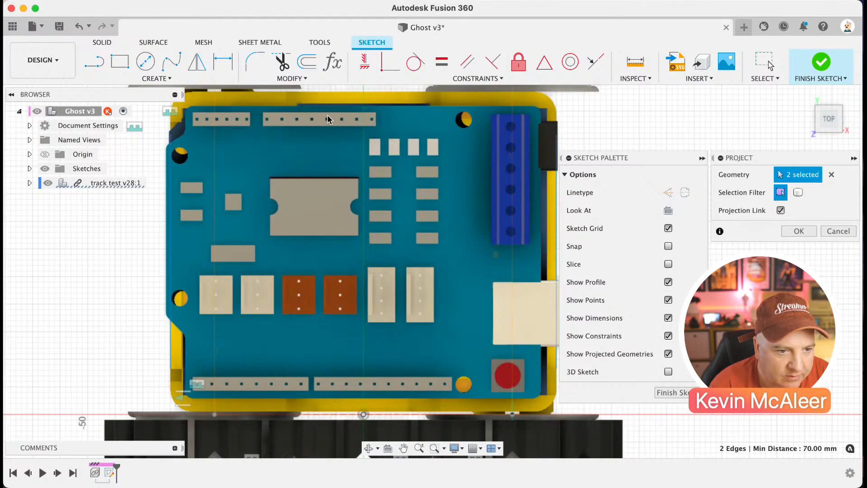
click(339, 94)
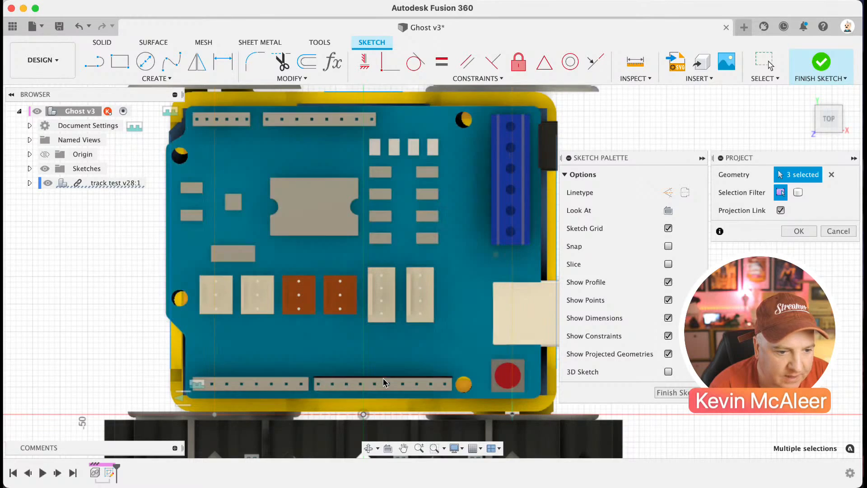
click(384, 411)
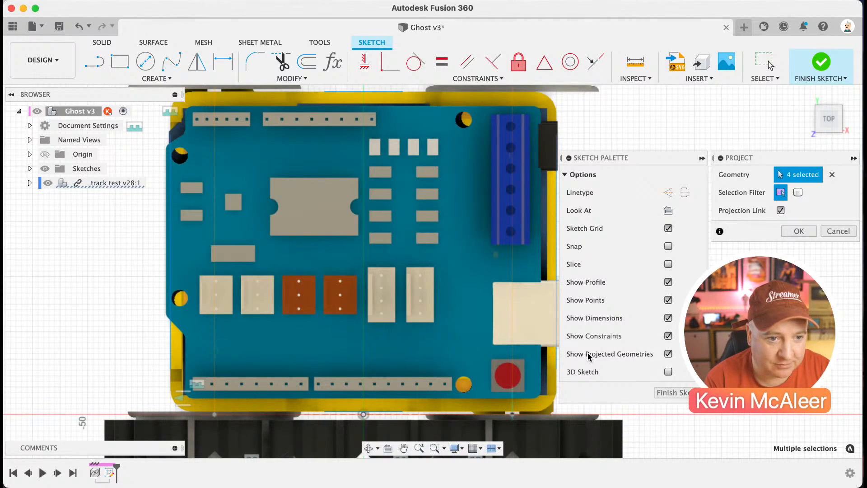
click(54, 67)
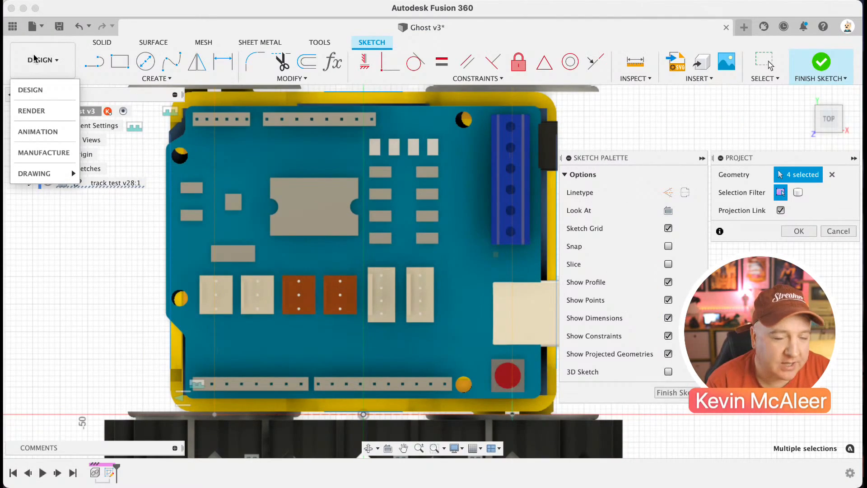
click(35, 58)
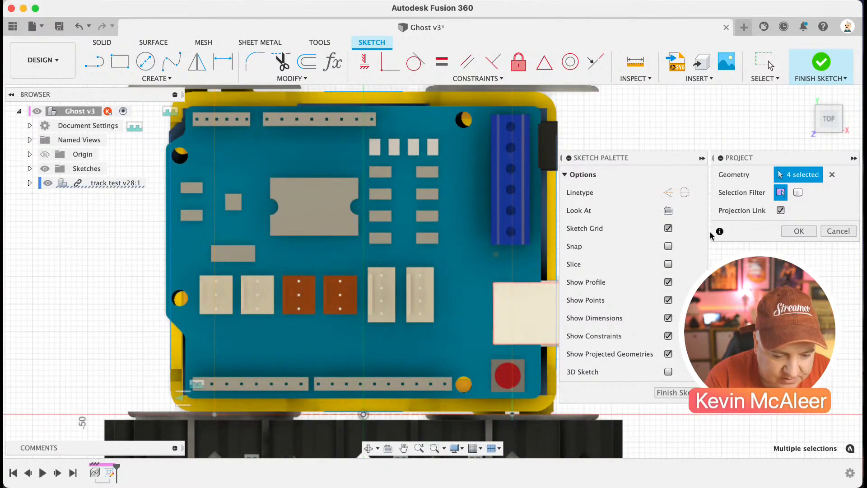
click(797, 231)
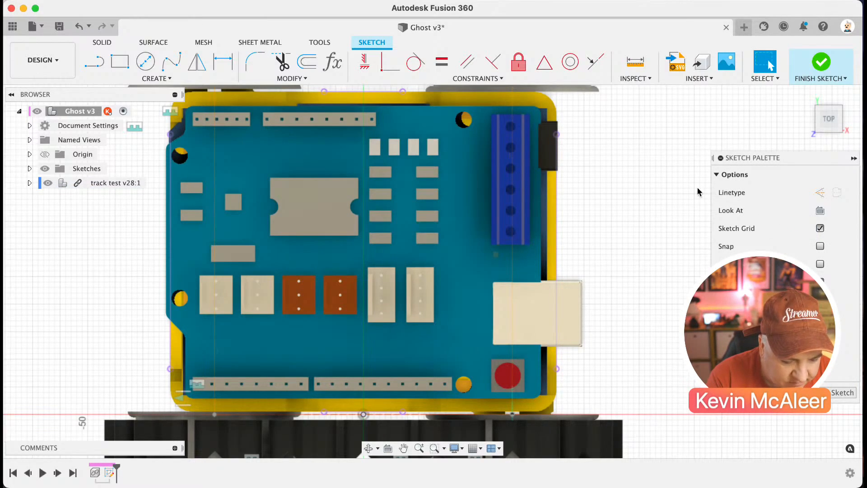
Project the whole yellow chassis body into the sketch using the bodies selection filter
key(p)
click(798, 192)
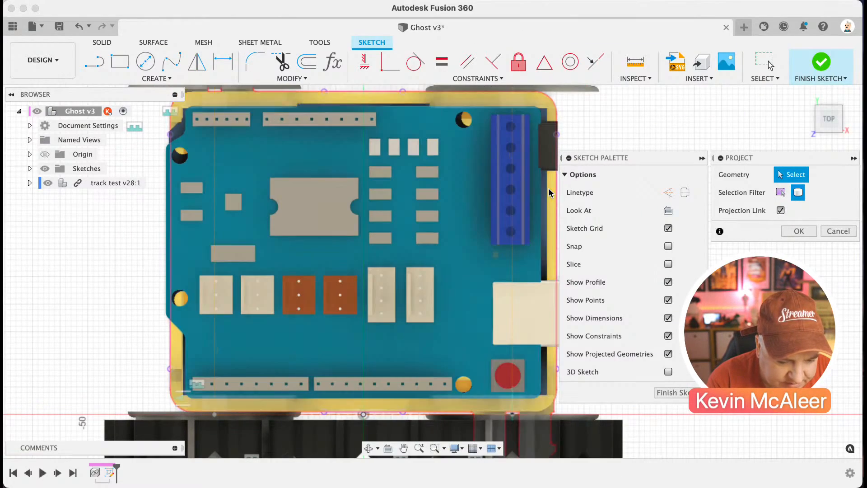
click(552, 196)
click(796, 232)
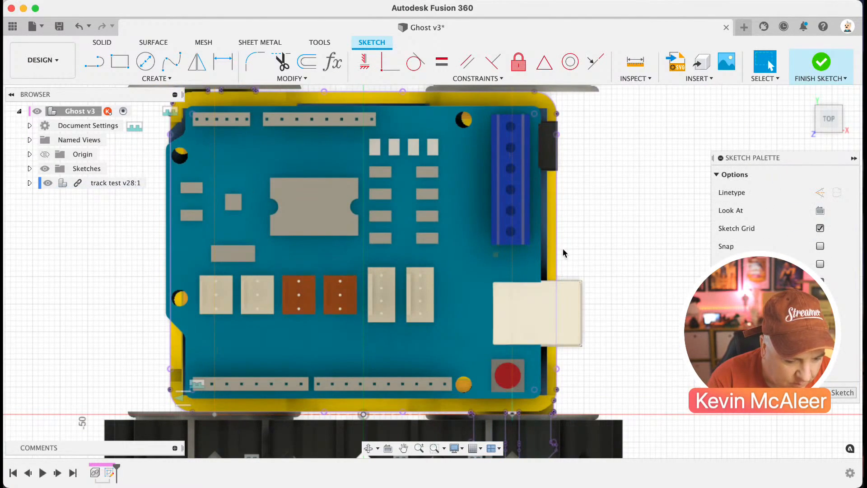
Draw a horizontal line across the middle of the chassis, from the USB-side edge to just beyond the opposite edge
key(l)
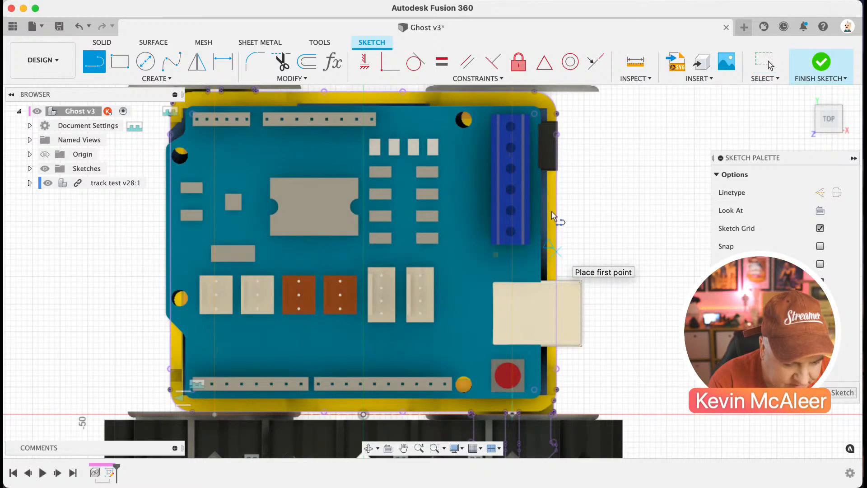
middle_drag(559, 234, 562, 265)
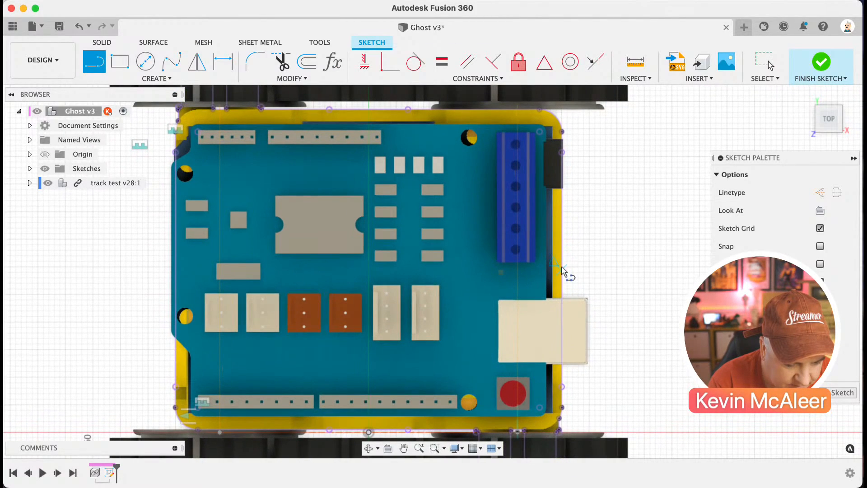
click(560, 270)
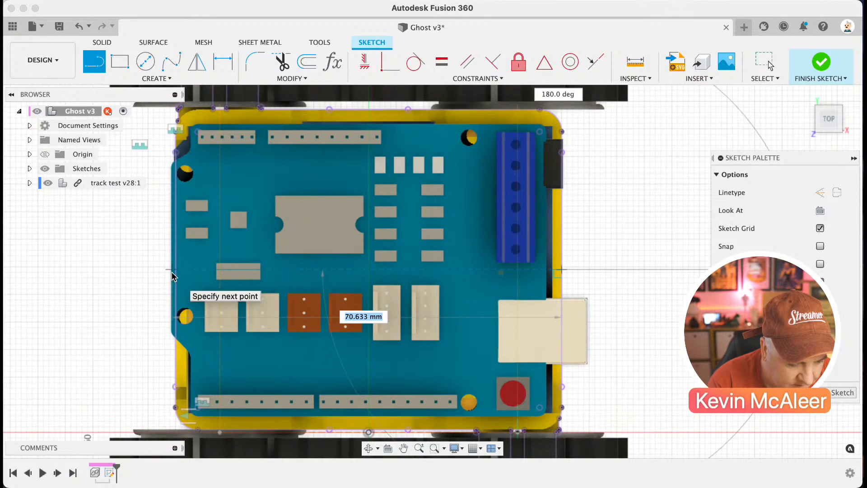
click(151, 271)
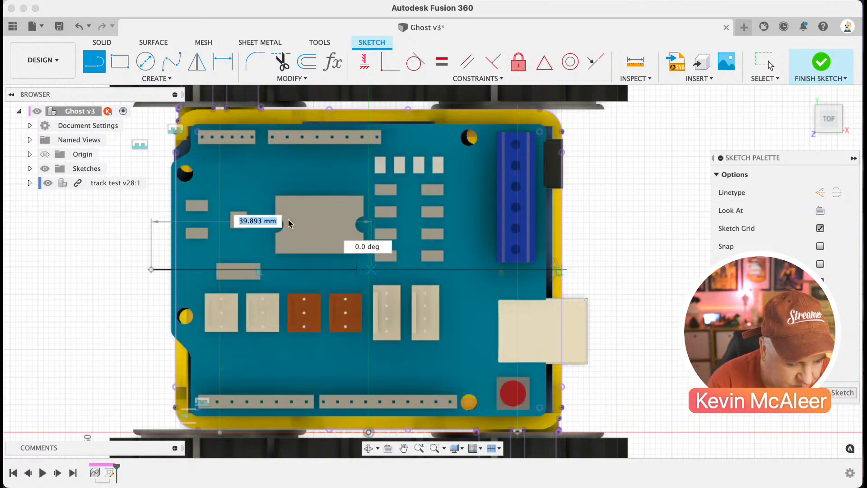
Place a sketch point on the horizontal line where it crosses the vertical axis, at the chassis centre
click(124, 82)
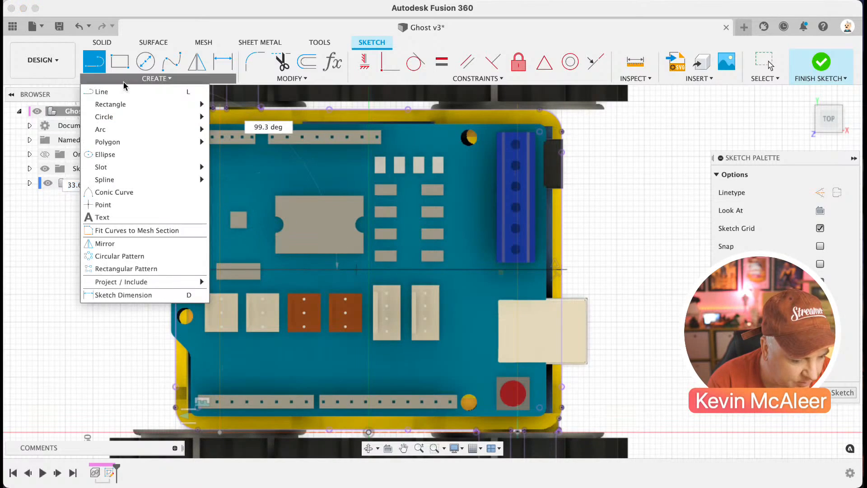
click(117, 204)
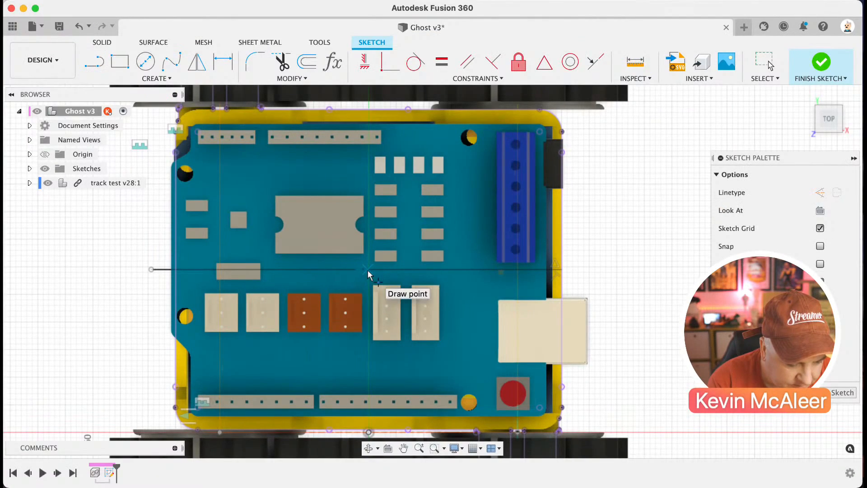
click(368, 270)
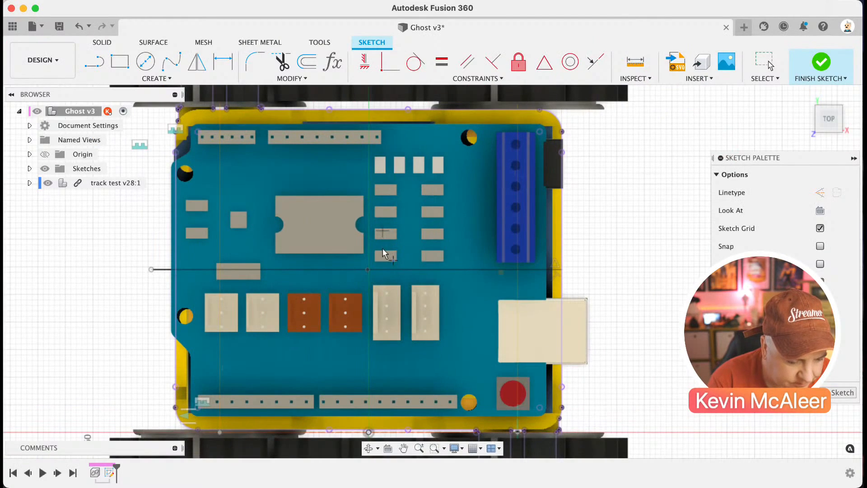
Draw a circle about 160 mm in diameter around the whole robot, centred on the sketch point at the chassis centre
scroll(328, 255, down, 5)
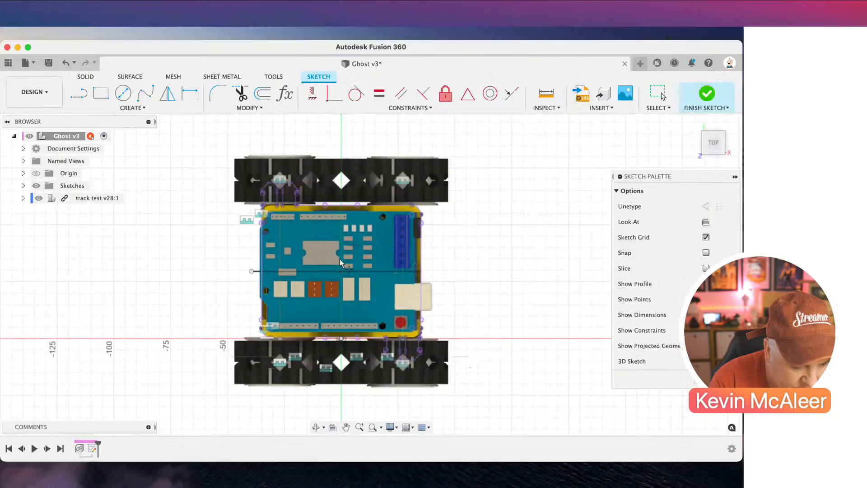
key(c)
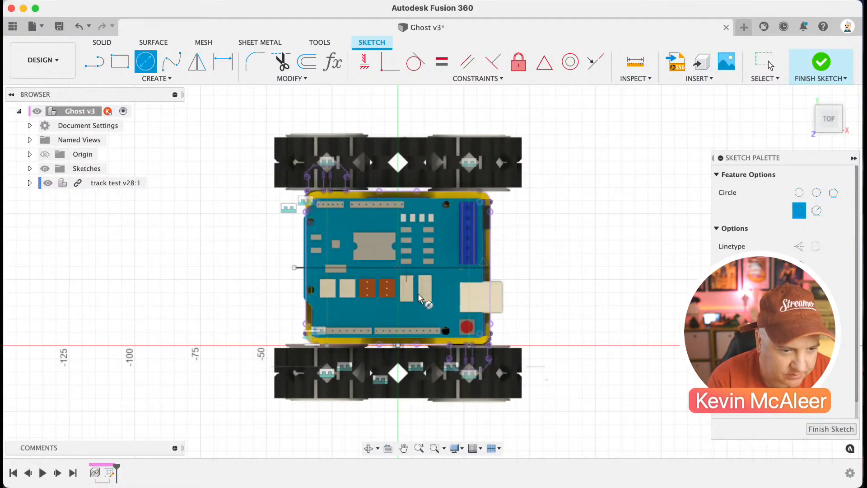
click(396, 266)
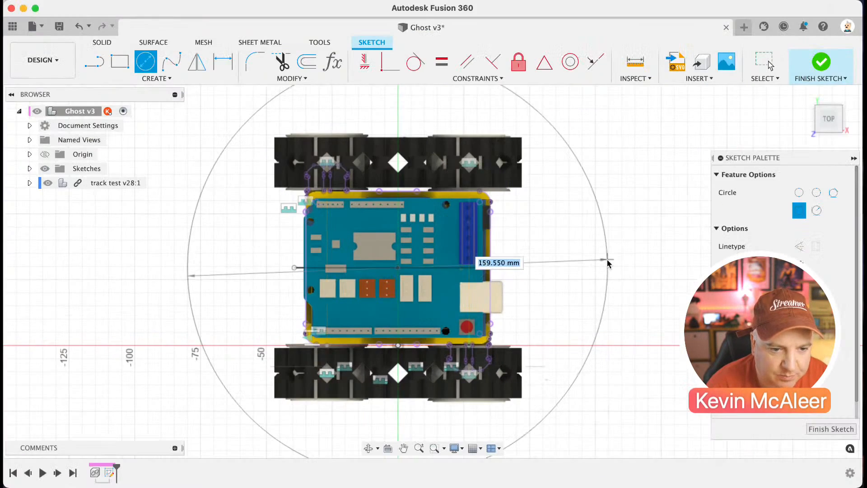
click(608, 263)
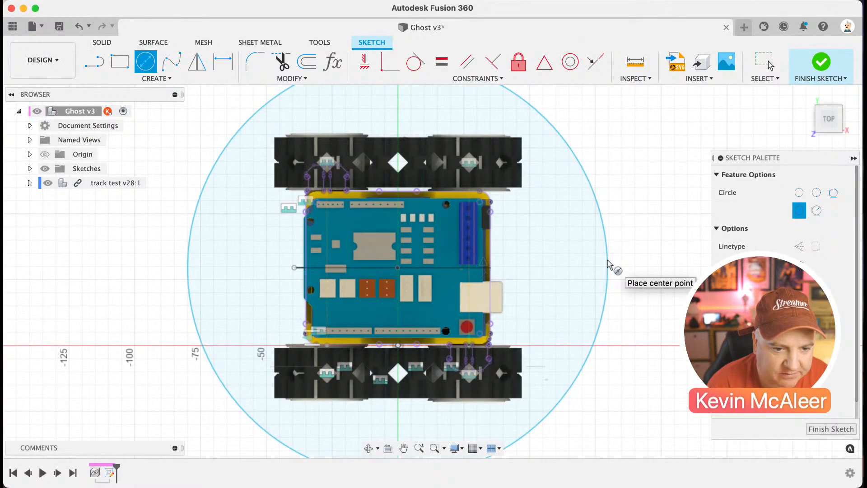
Dimension the circle's diameter to 145 mm
key(d)
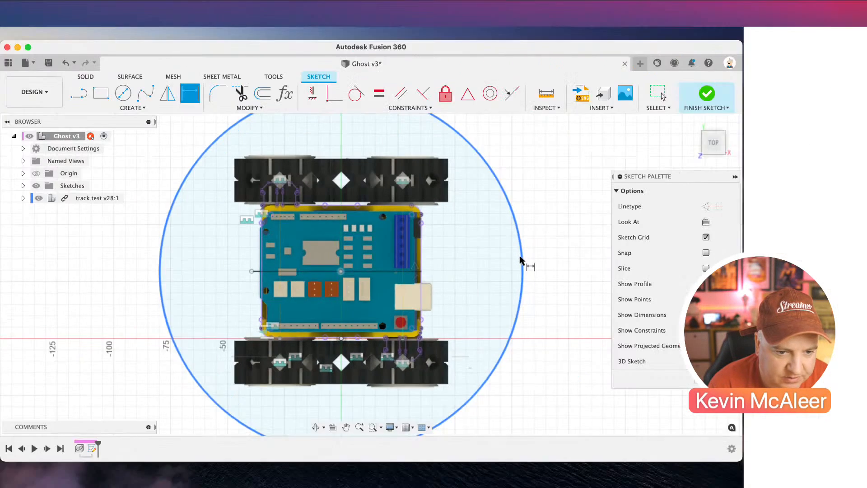
click(520, 261)
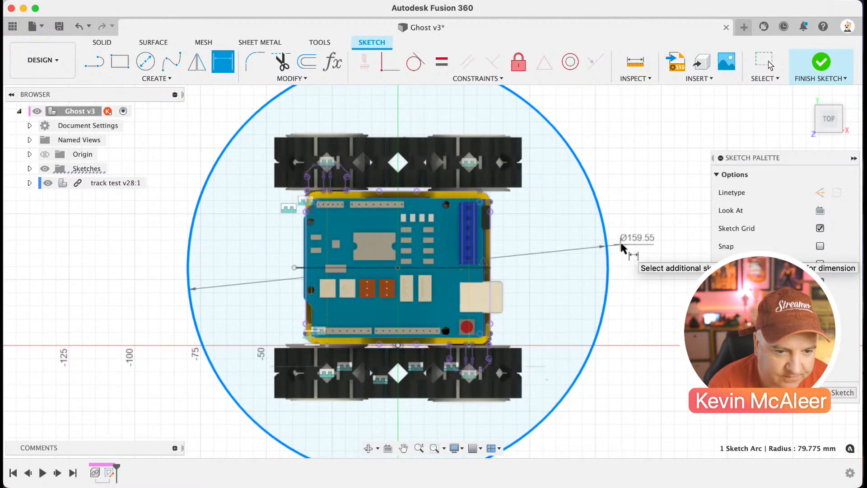
click(536, 253)
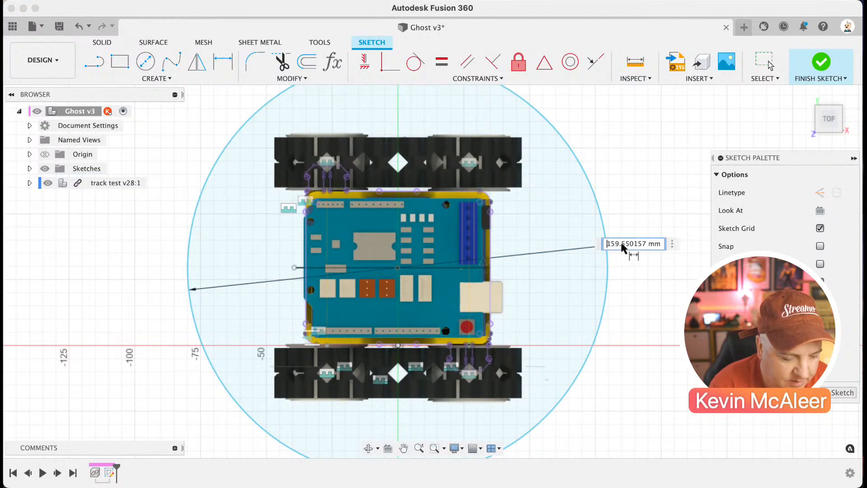
text(145)
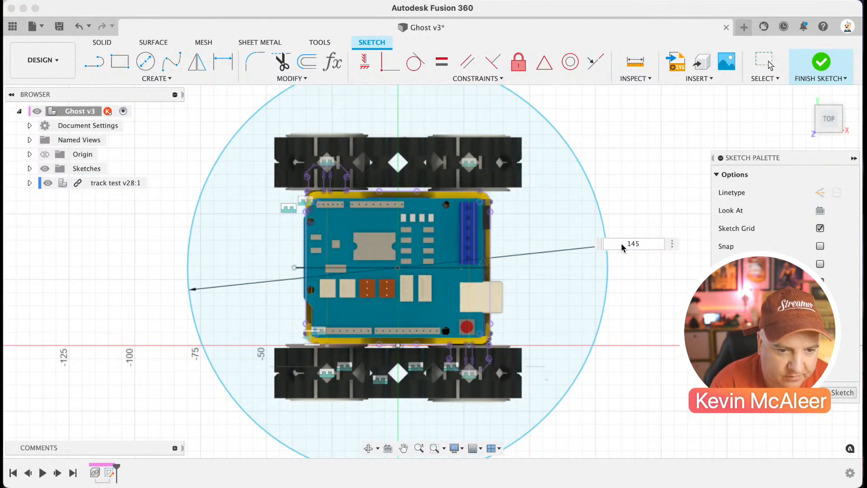
key(Return)
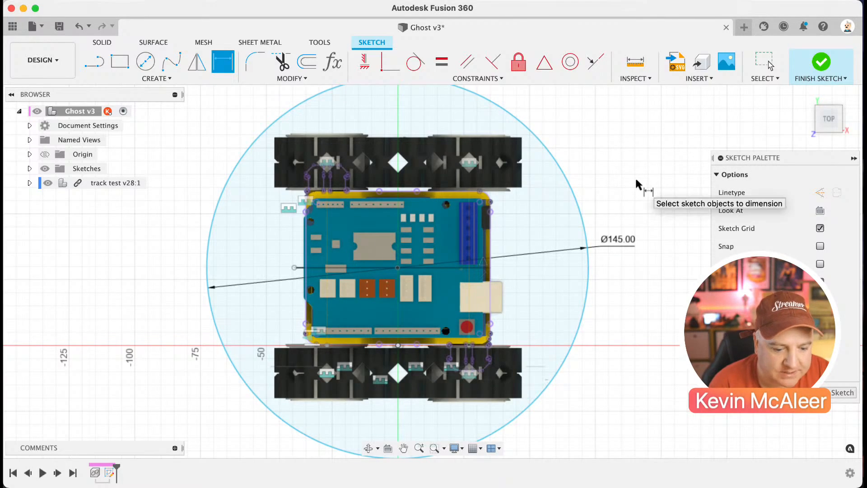
Draw a vertical line about 29.5 mm long from the origin to the circle's centre point
key(l)
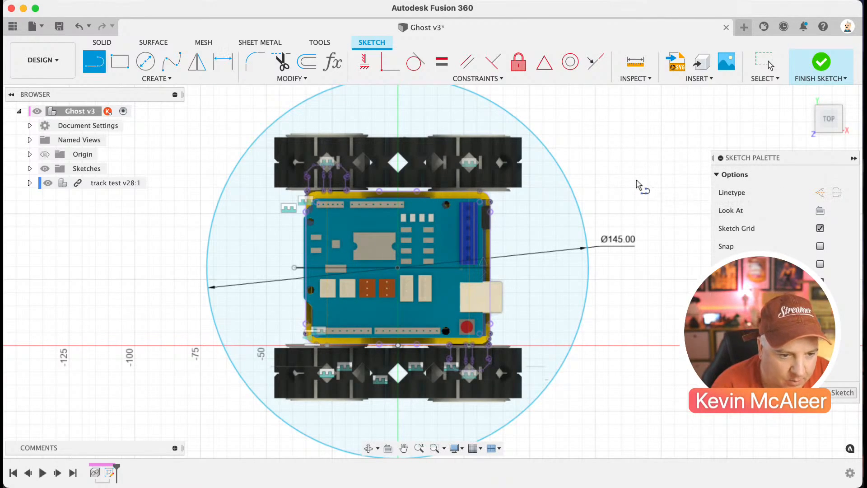
click(397, 345)
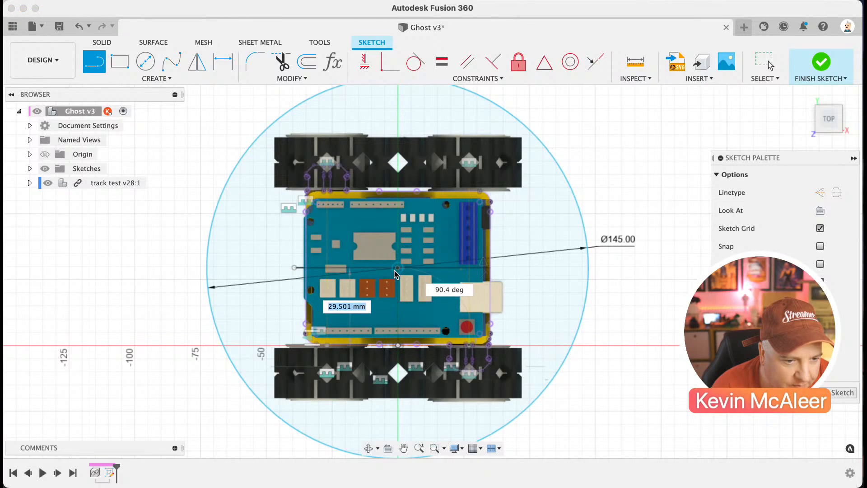
key(Escape)
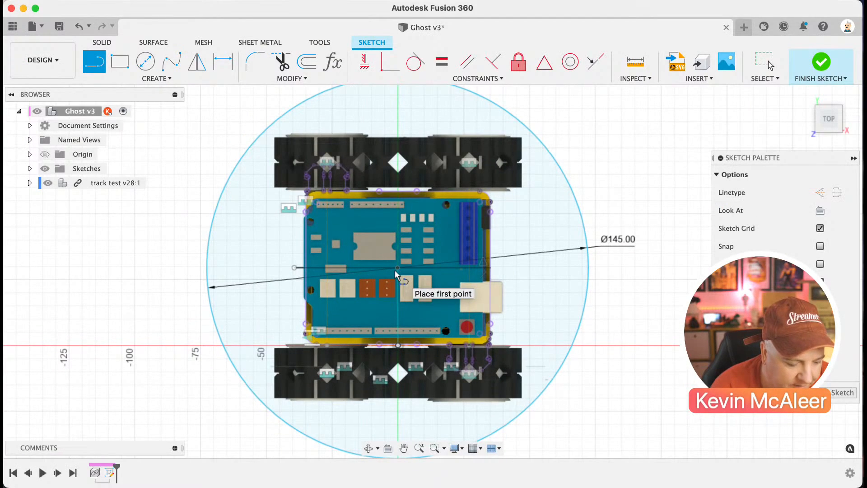
Add a driven length dimension to the vertical line, placed beside the chassis inside the circle, and finish the sketch
key(d)
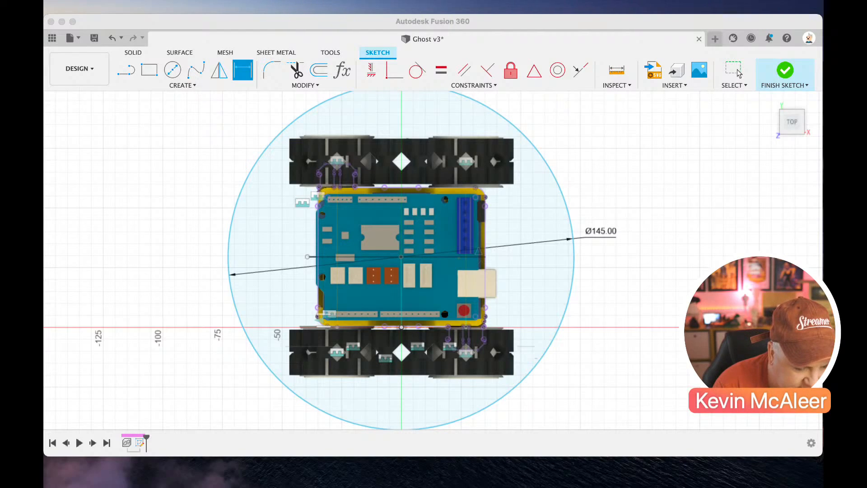
click(402, 296)
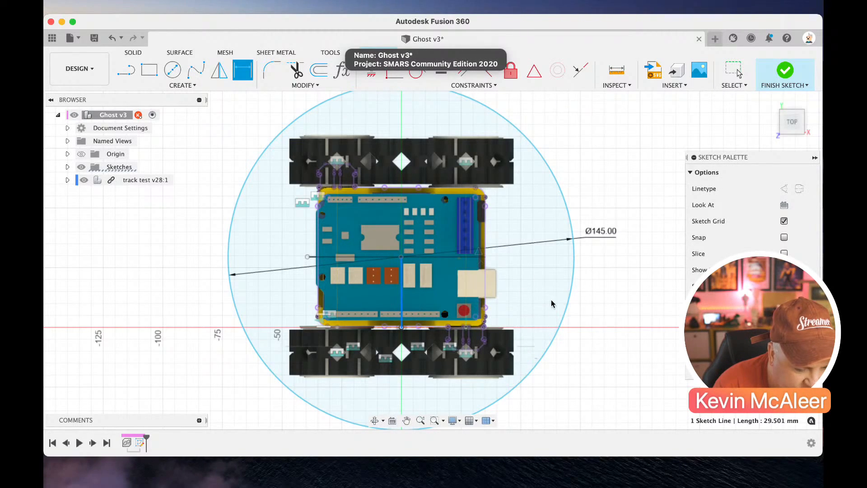
key(d)
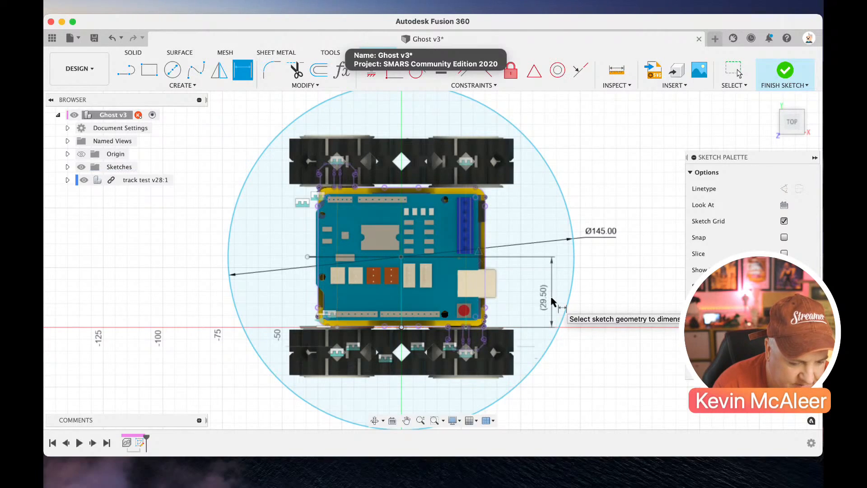
click(552, 299)
key(Escape)
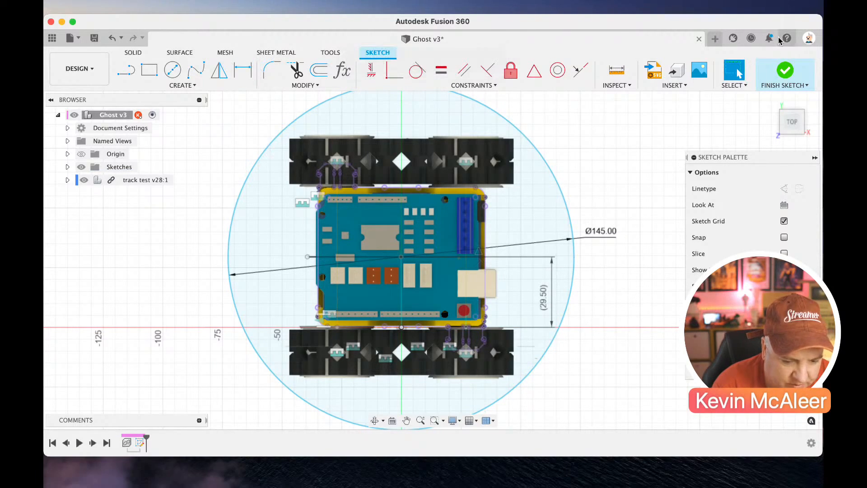
click(785, 71)
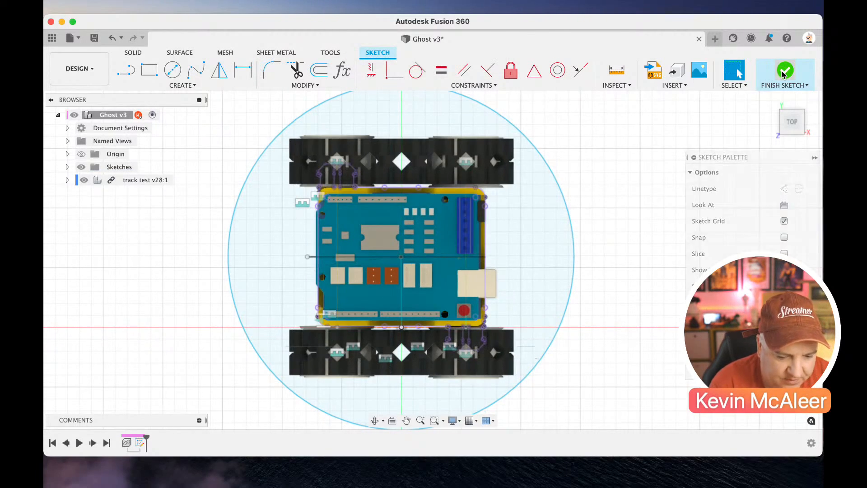
Start an extrusion of the circle region surrounding the chassis outline, with a distance of 130 mm upward
click(803, 134)
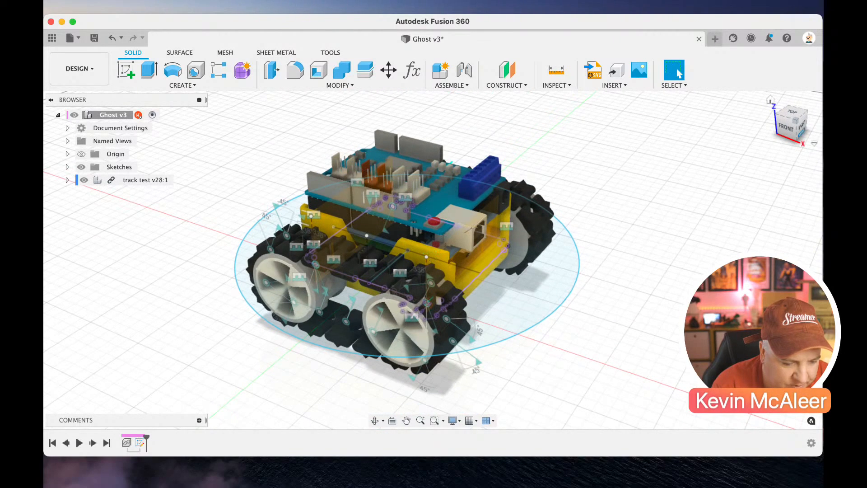
click(551, 301)
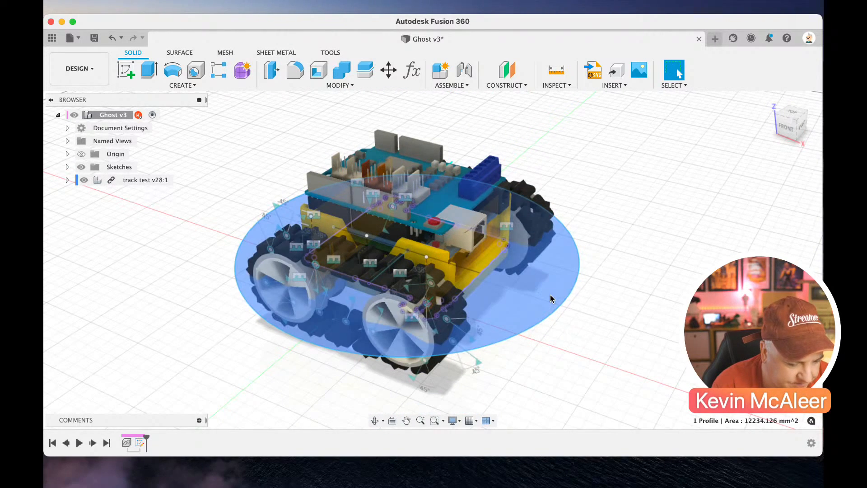
key(q)
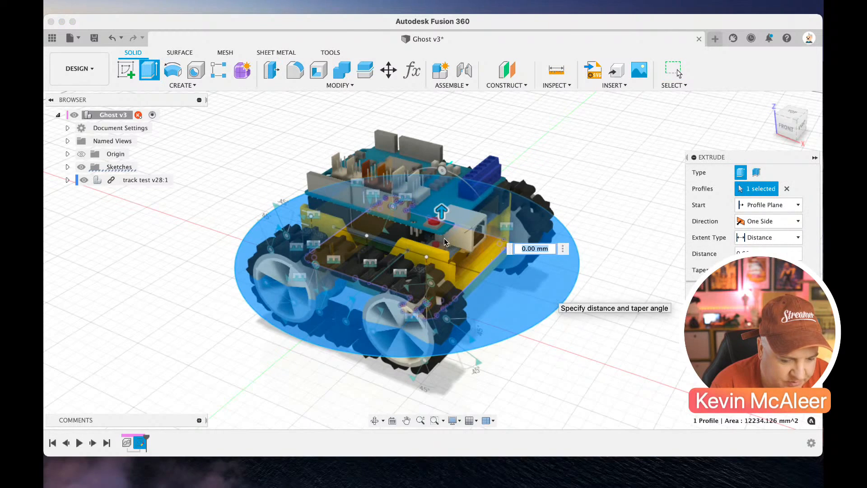
text(55)
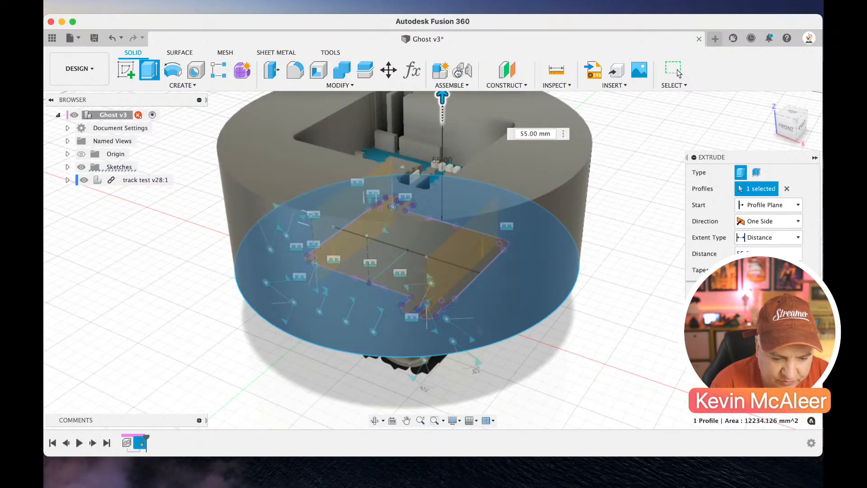
drag(458, 73, 460, 46)
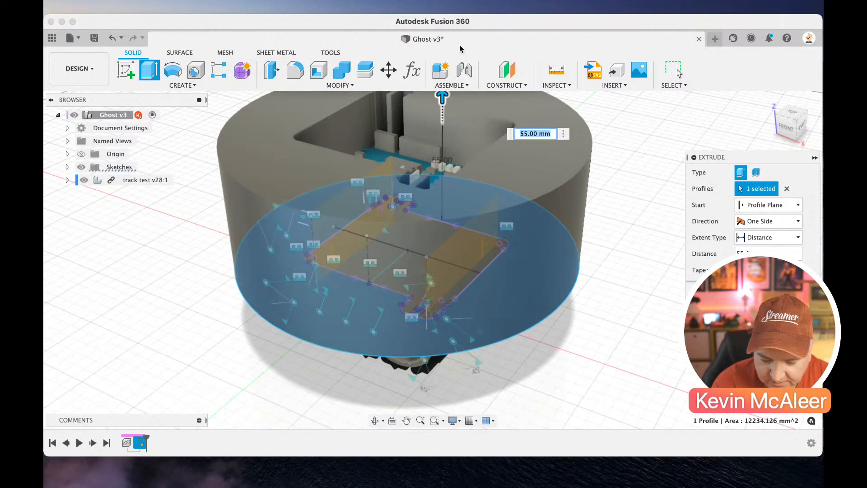
text(130)
key(Return)
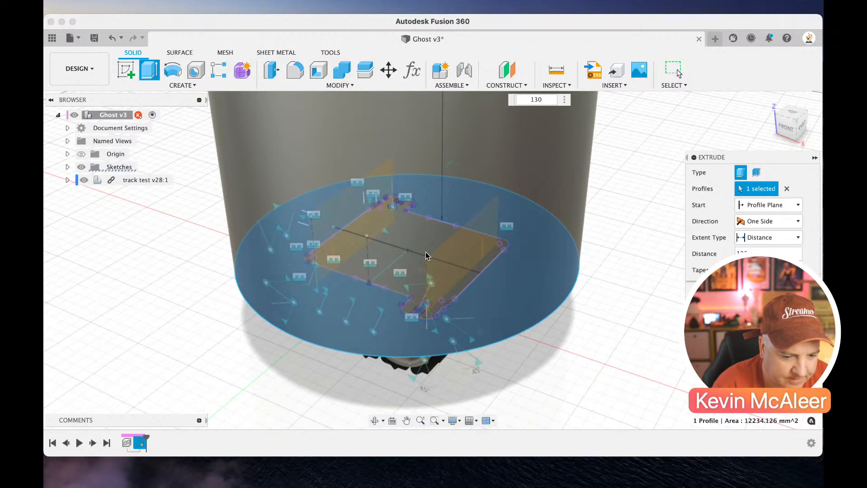
Add the rear half of the inner chassis region to the extrusion's profiles
scroll(504, 238, down, 5)
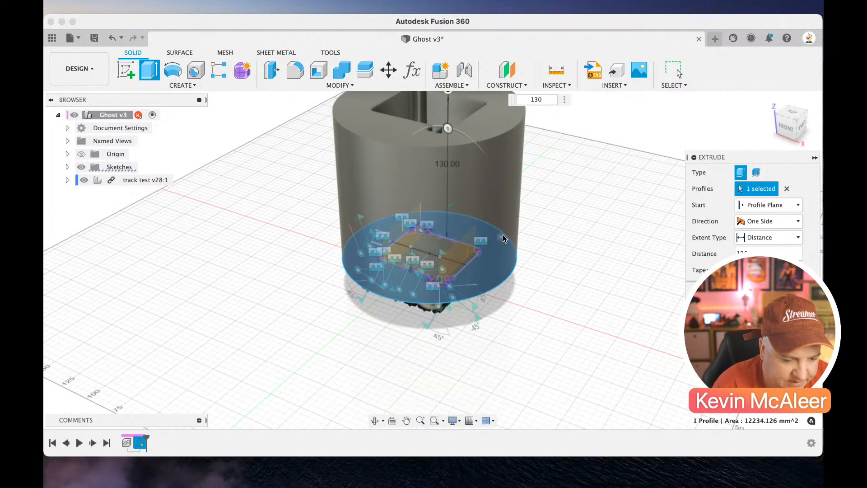
middle_drag(454, 218, 448, 247)
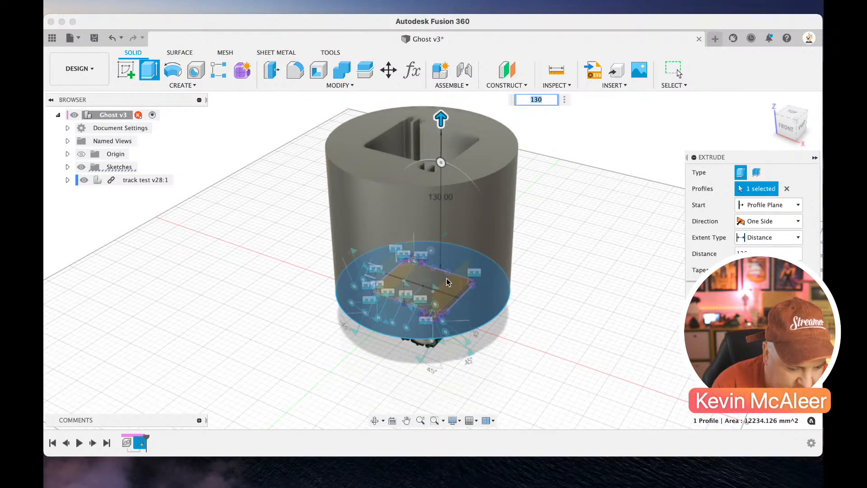
key(super)
super+click(458, 296)
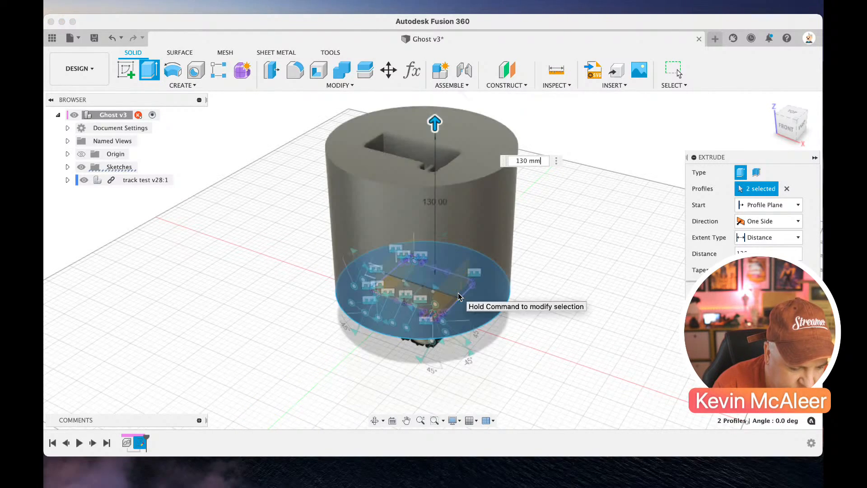
Try to add the front chassis regions to the extrusion, pulling its distance back up to 100 mm
click(450, 291)
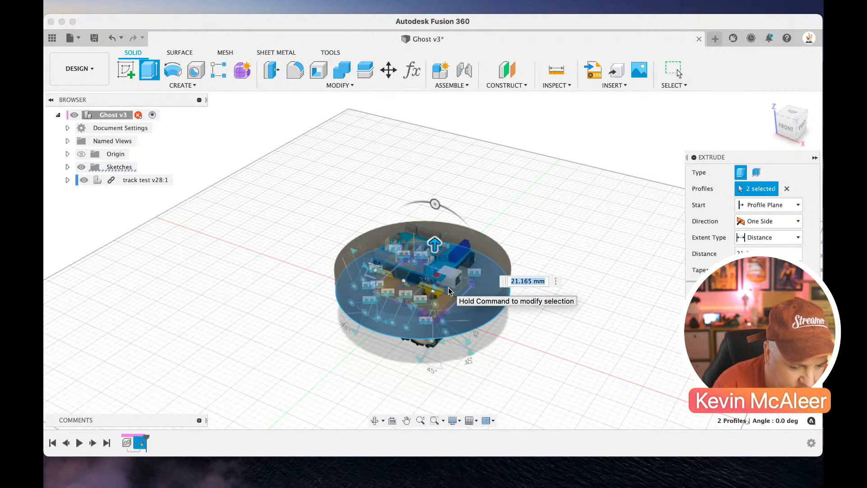
drag(431, 246, 435, 161)
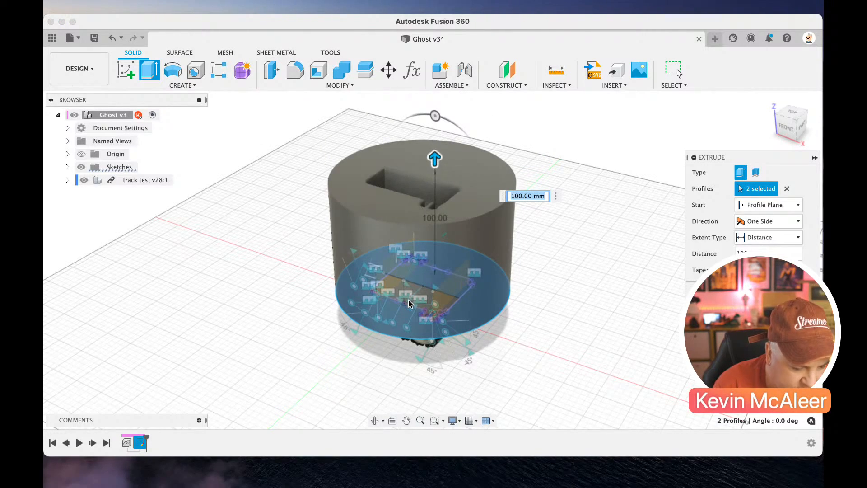
click(436, 300)
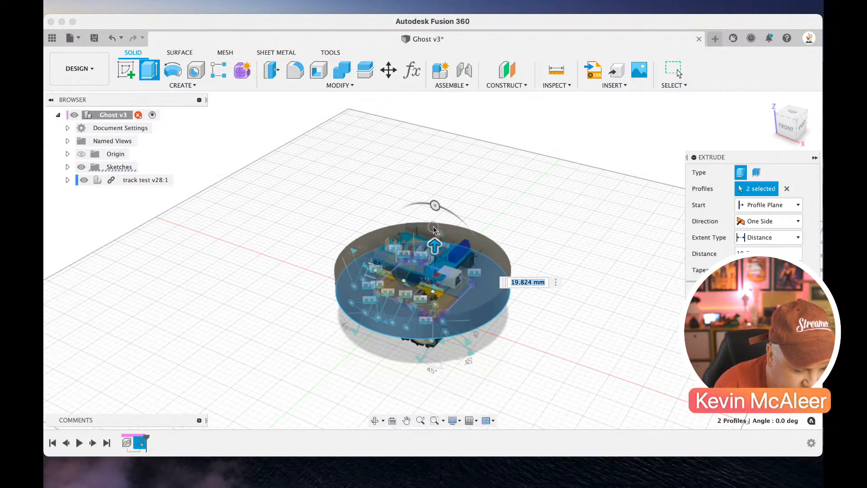
drag(434, 246, 435, 158)
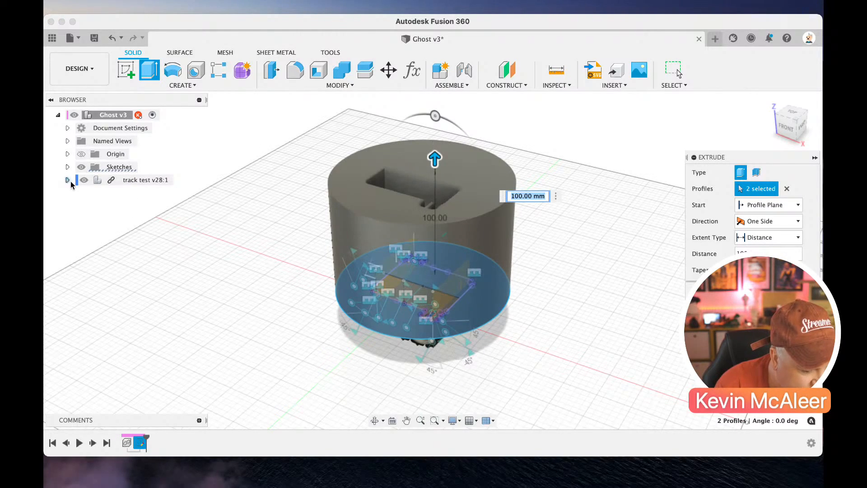
With the track test component hidden, add the two remaining front chassis regions to the extrusion and set its distance to 130 mm
click(84, 180)
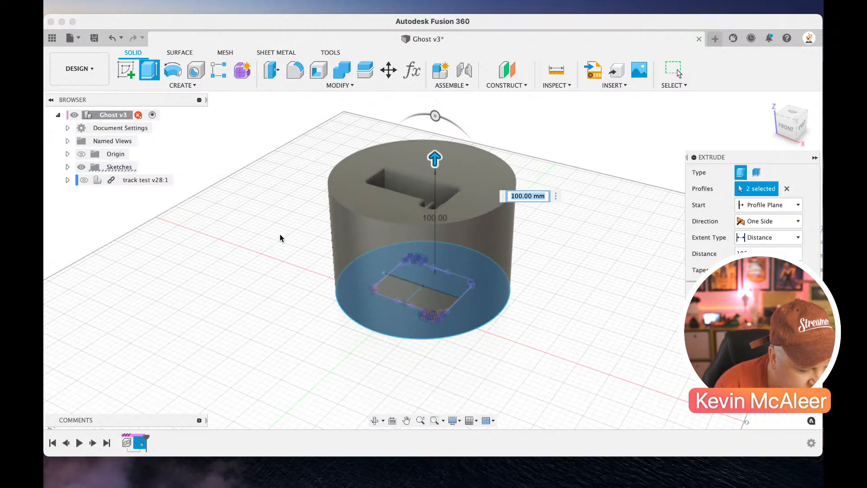
click(391, 289)
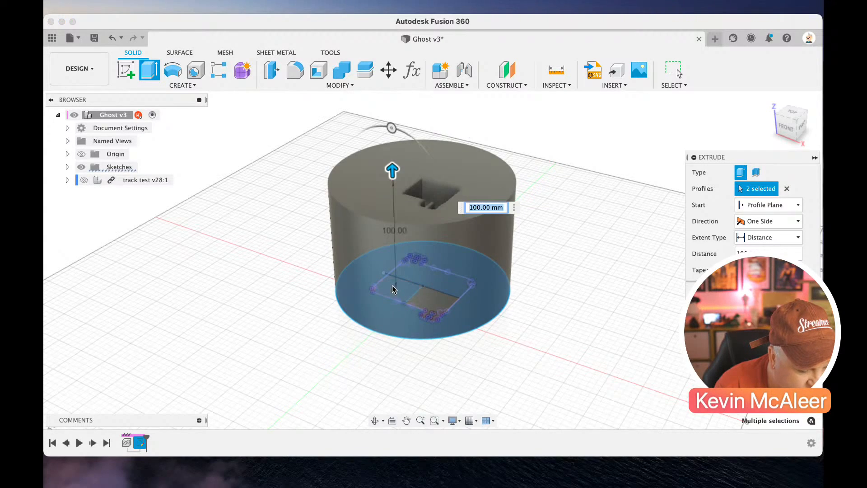
click(423, 296)
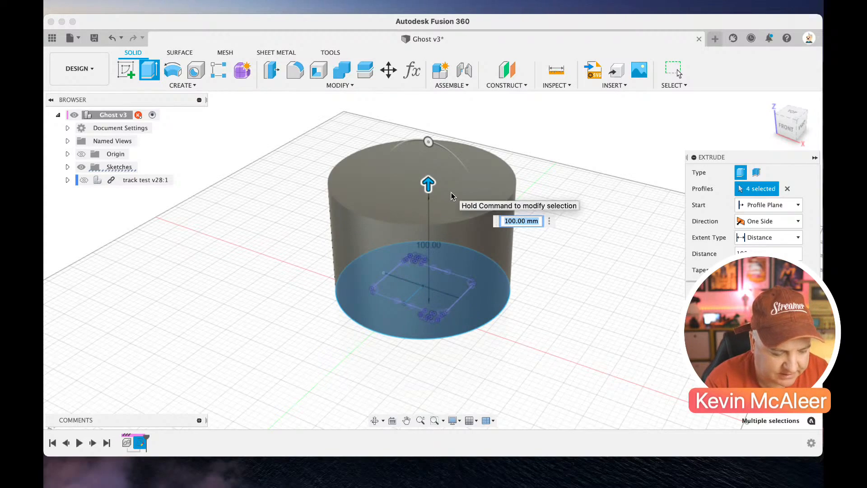
text(130)
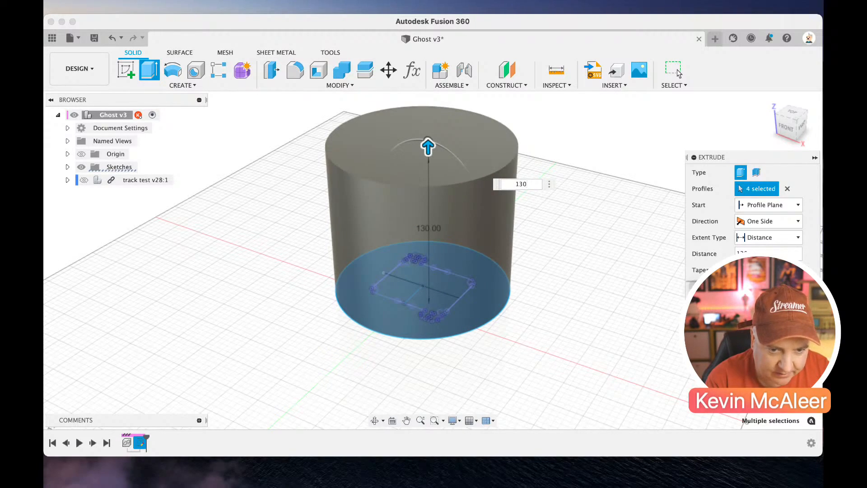
drag(759, 159, 667, 129)
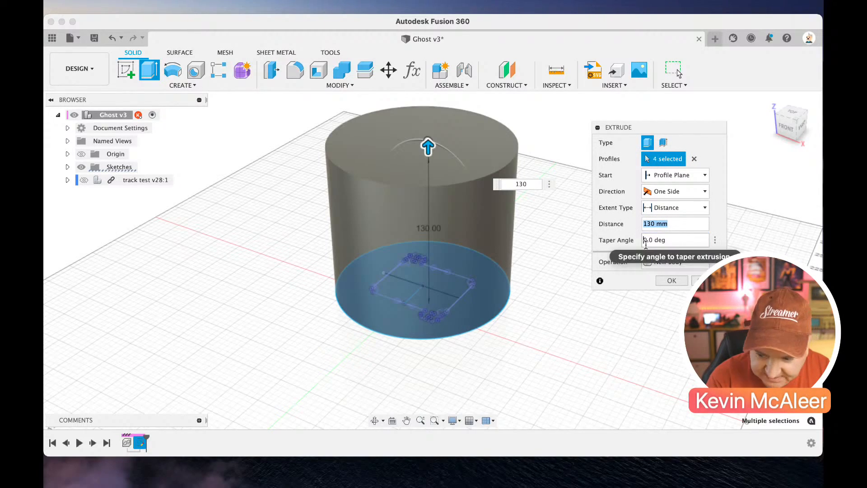
Finish the body's extrusion with a taper angle of -10 degrees and fillet its top circular edge with a 50 mm radius
text(-1)
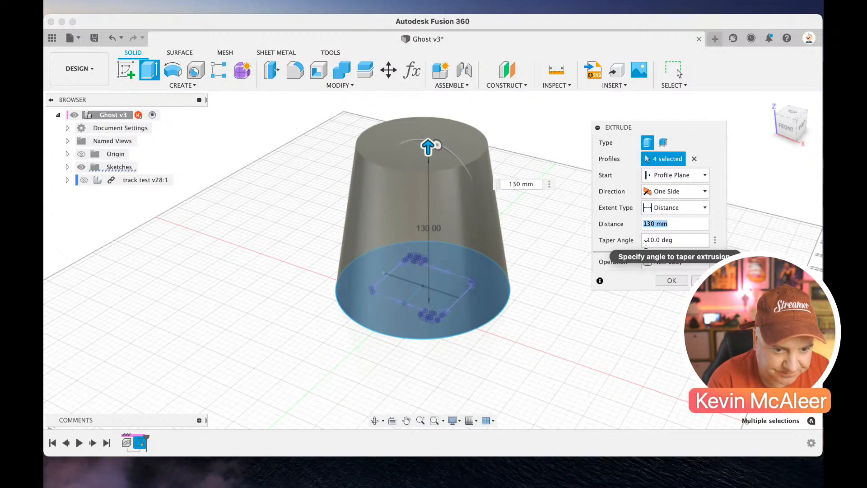
key(Return)
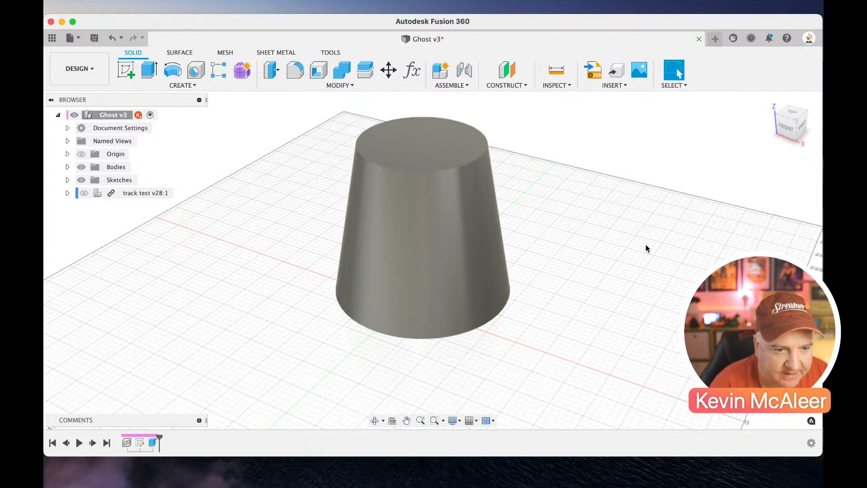
click(479, 161)
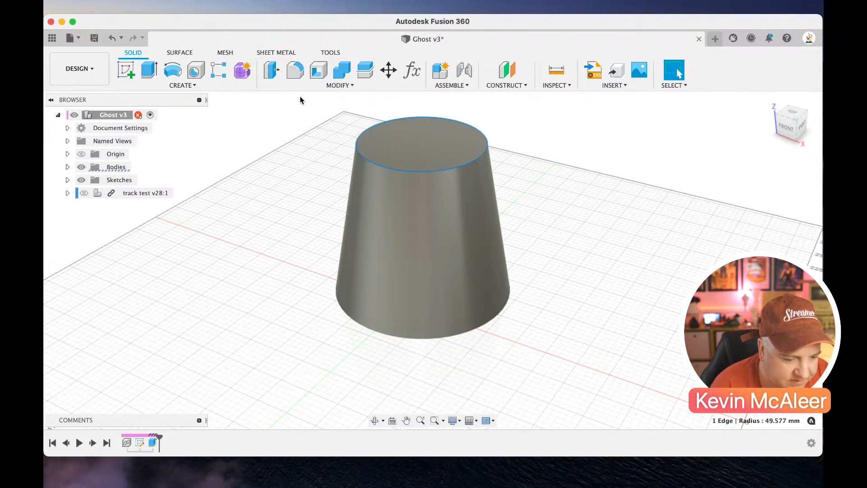
click(293, 73)
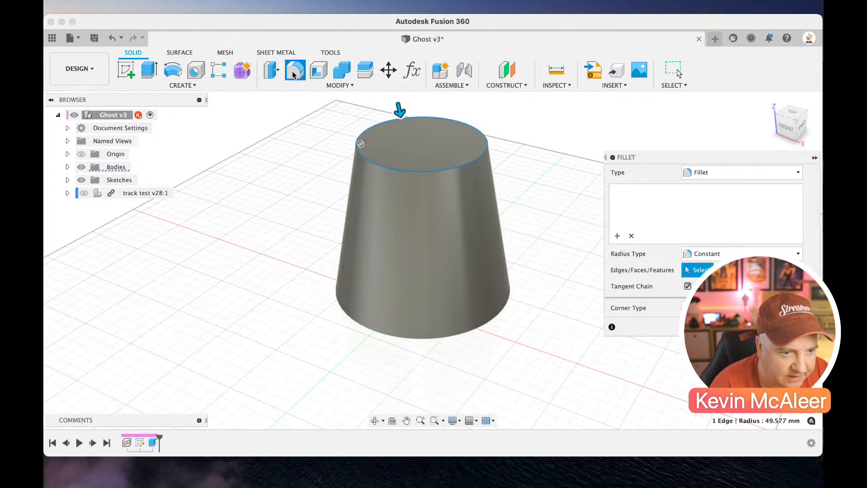
text(50)
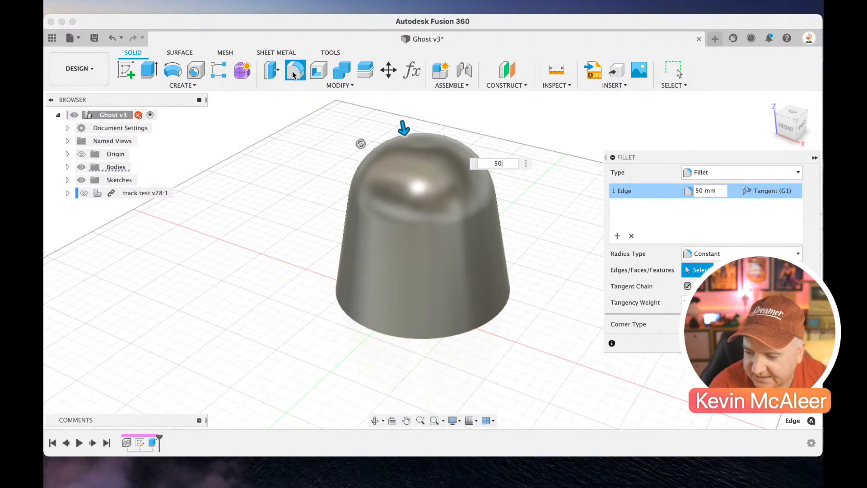
key(Return)
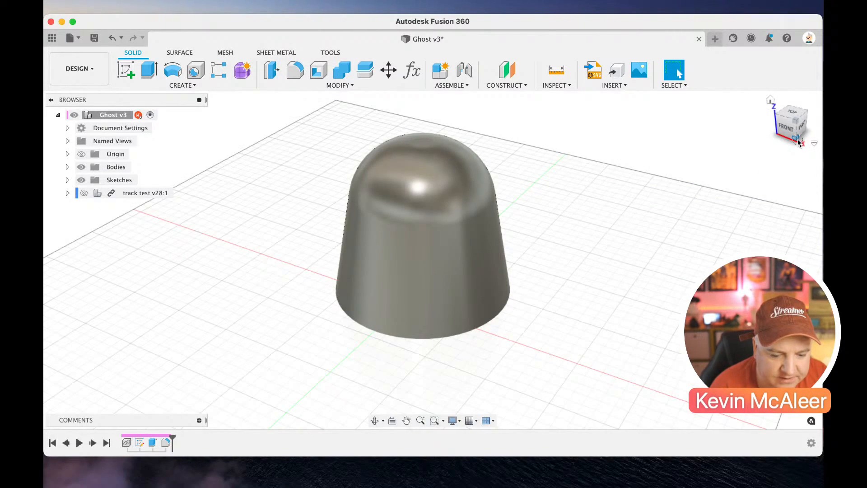
Shell the body with its bottom face removed, using an inside thickness of 1.5 mm
drag(799, 143, 793, 94)
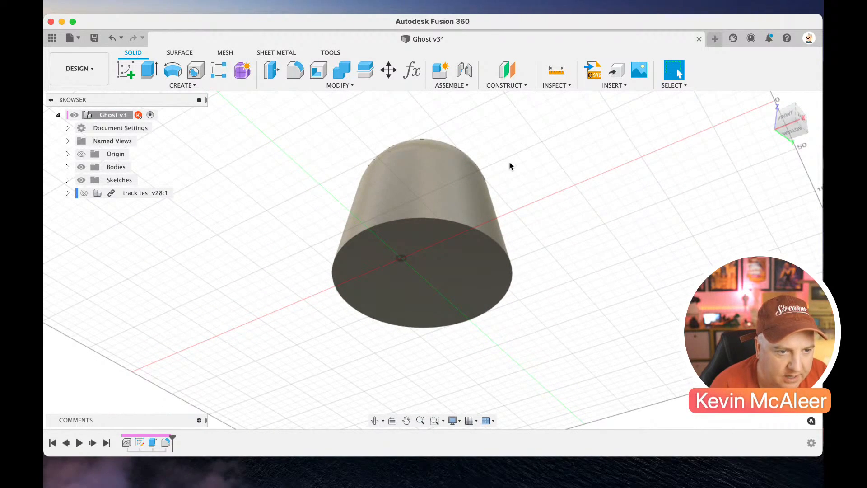
click(319, 73)
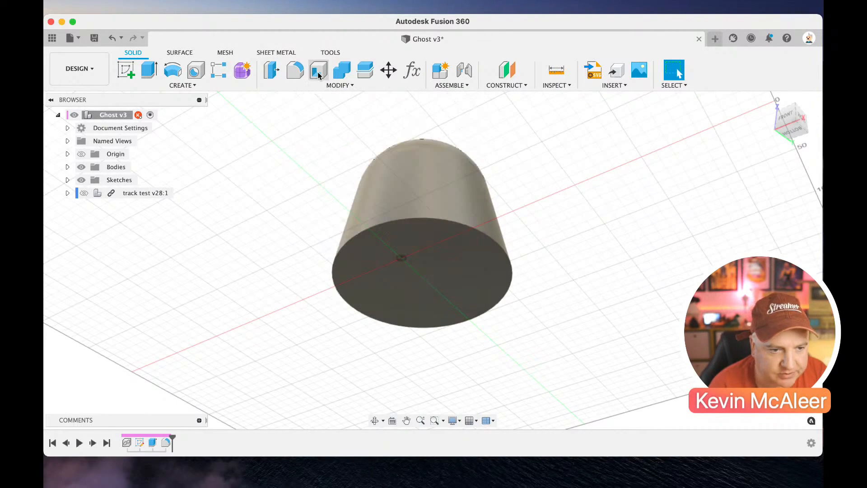
click(434, 256)
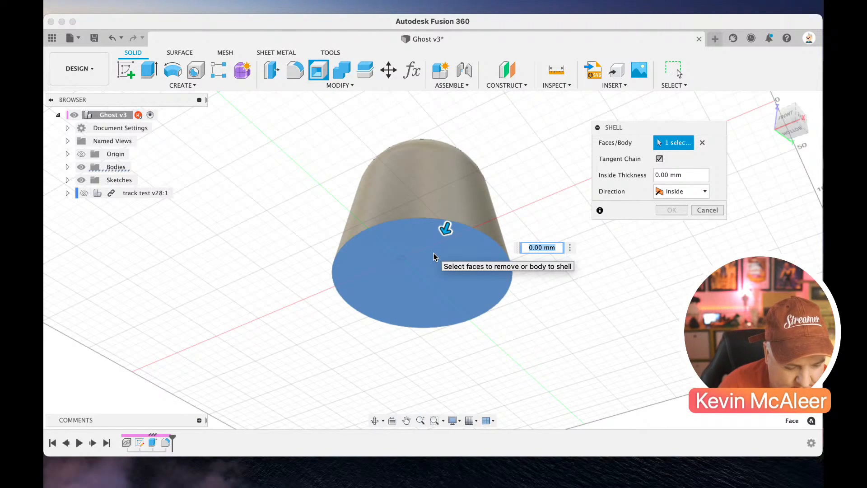
text(1.5)
key(Return)
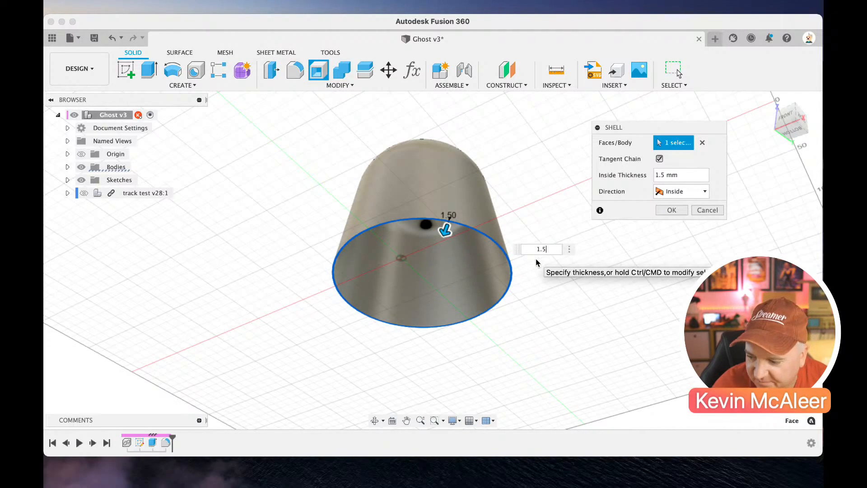
key(Return)
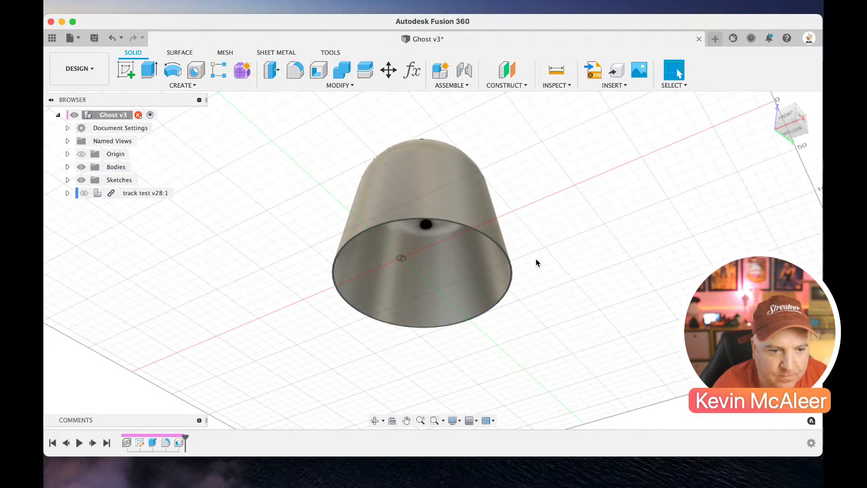
Show the track test component and check how the chassis and tracks sit inside the hollow body
click(84, 195)
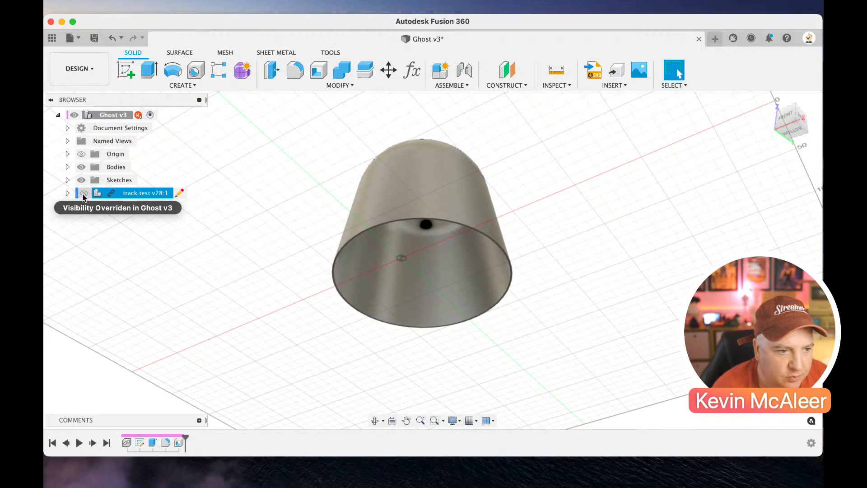
click(84, 193)
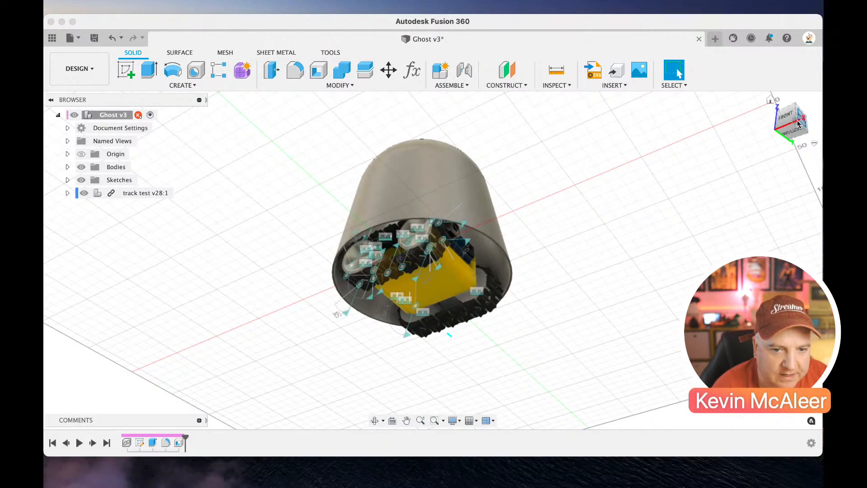
drag(781, 134, 637, 271)
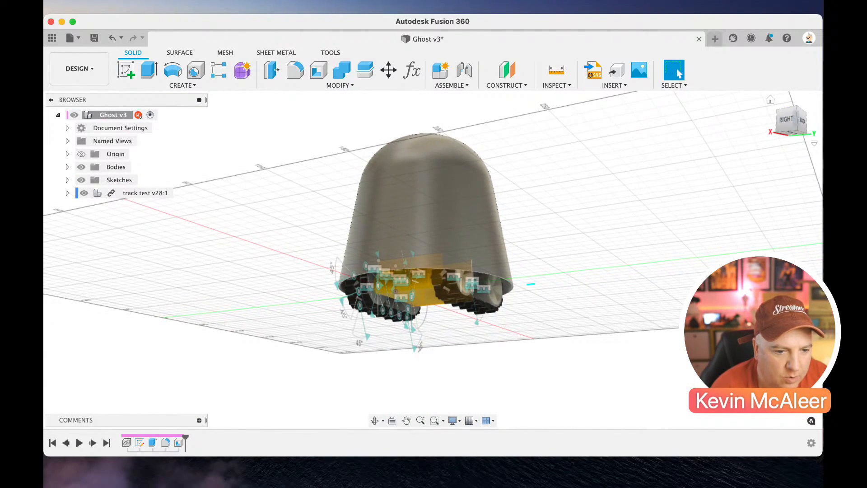
Turn off the display of joint origins, joint origin axes and joints
click(470, 421)
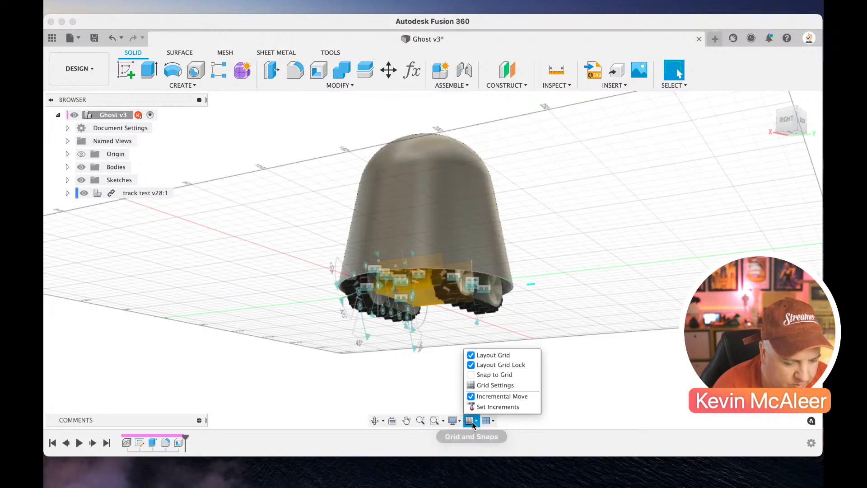
click(457, 420)
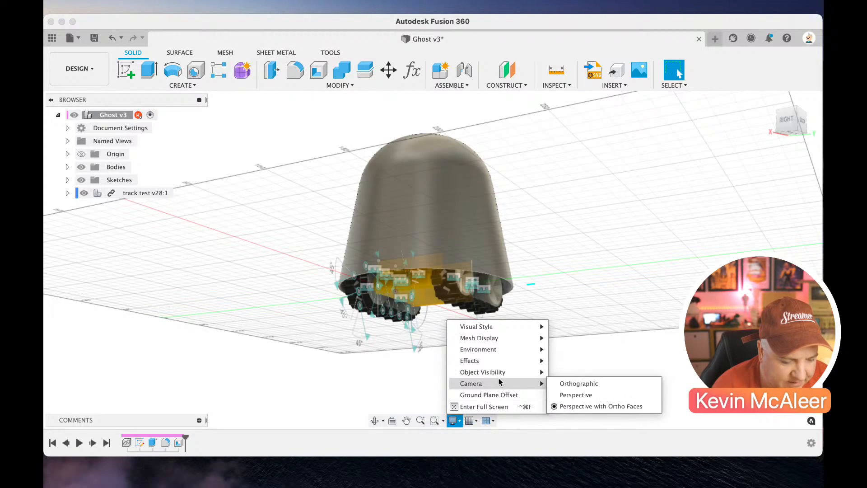
mouse_move(498, 375)
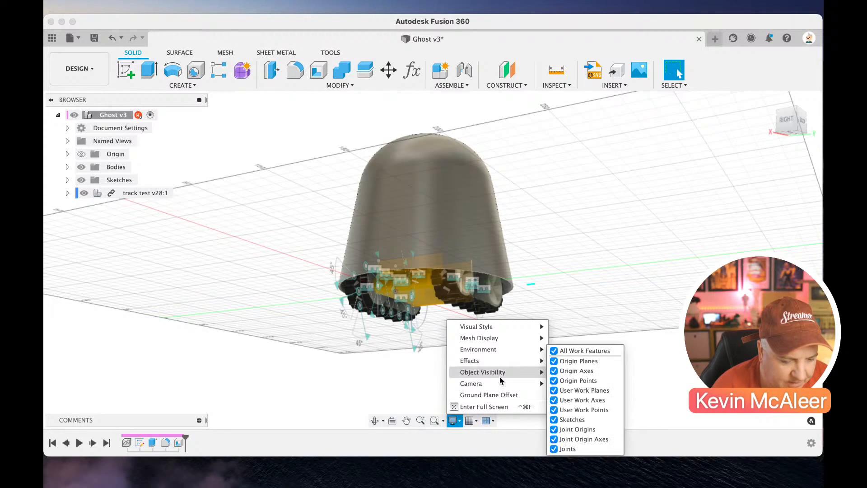
click(555, 430)
click(554, 440)
click(554, 449)
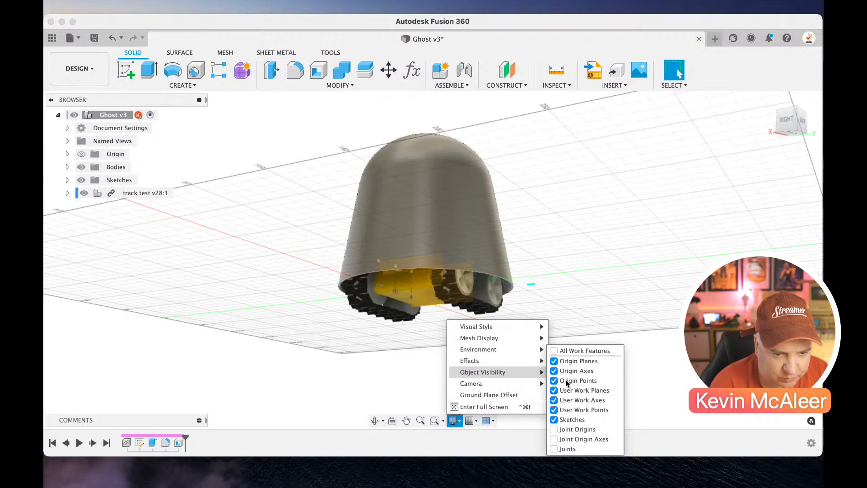
click(558, 272)
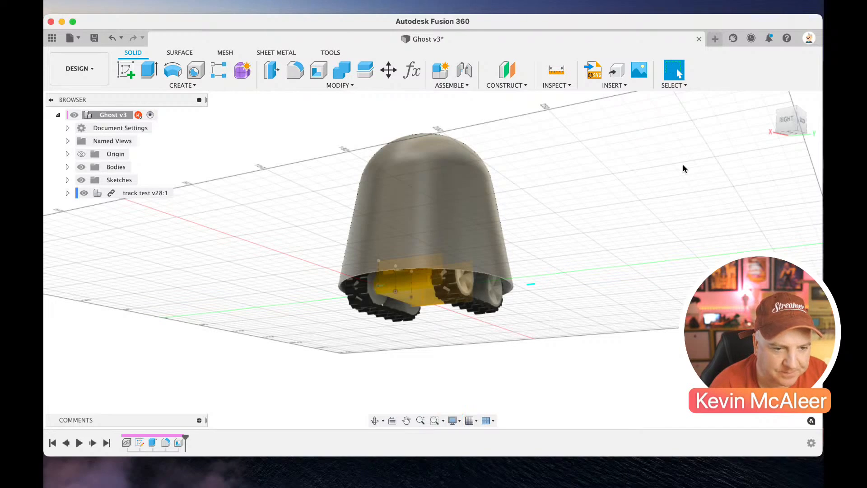
With the track test component hidden, reopen the base sketch and draw a rectangle enclosing the 145 mm circle
click(84, 194)
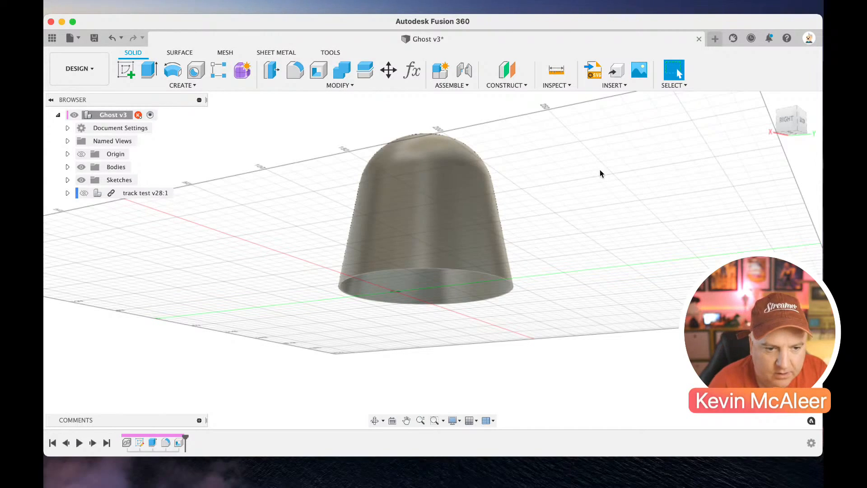
double_click(139, 444)
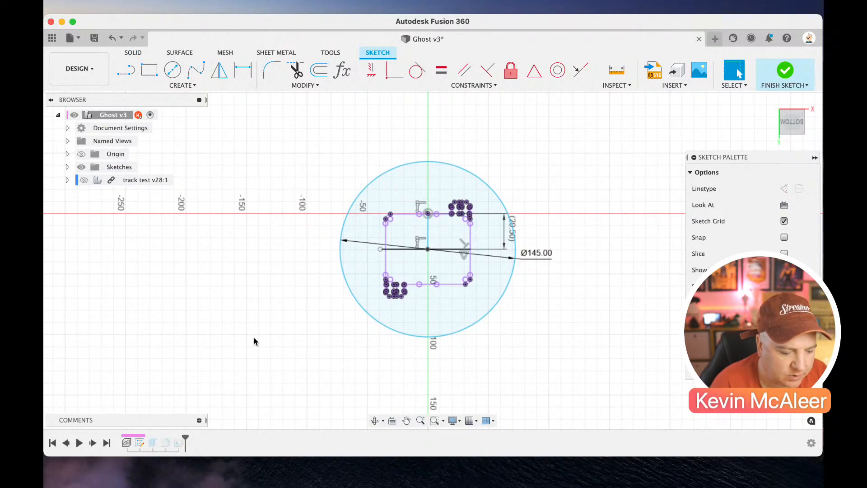
key(r)
click(301, 134)
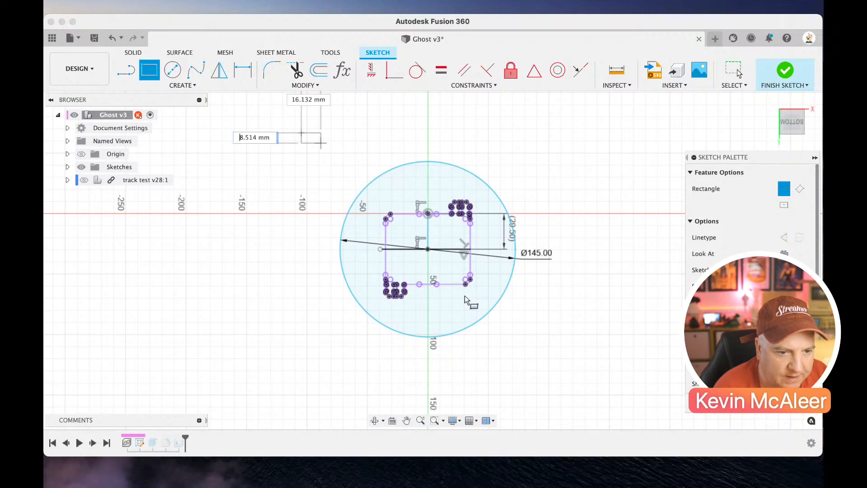
click(564, 363)
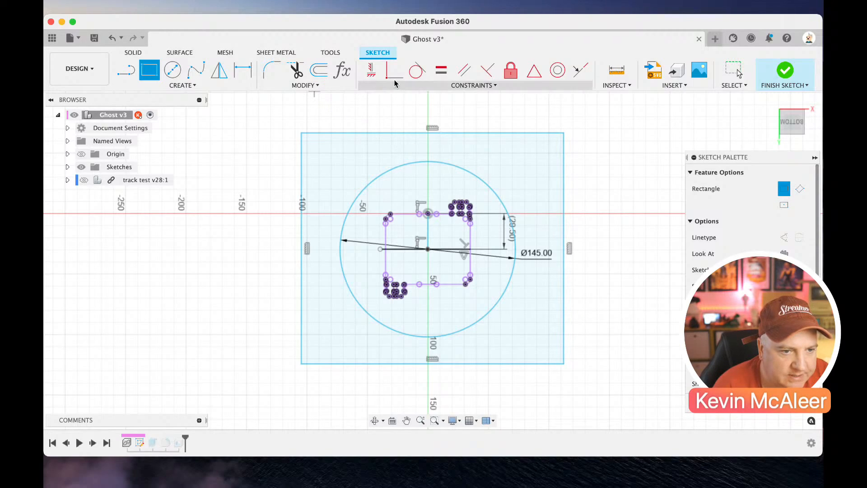
Make the rectangle's upper and left edges tangent to the 145 mm circle
click(417, 71)
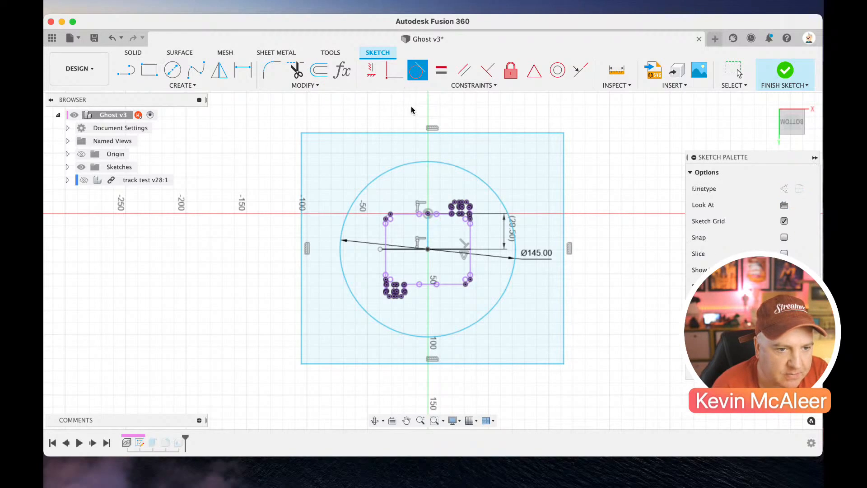
click(400, 133)
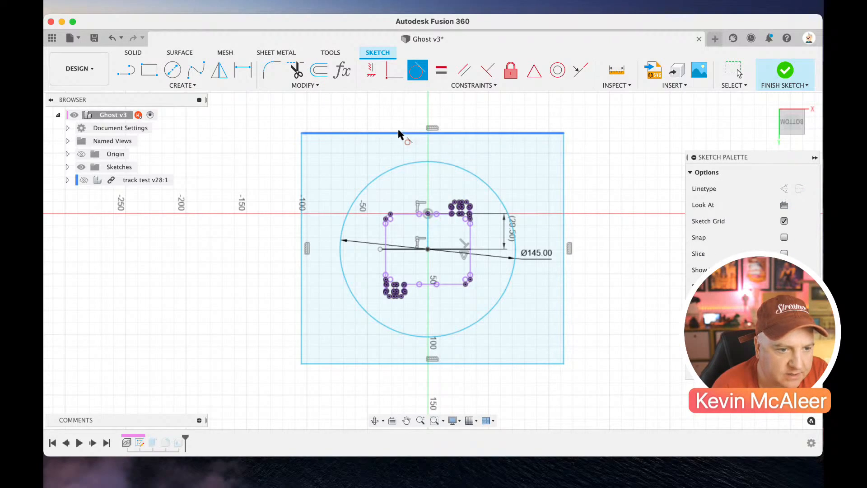
click(411, 168)
click(301, 188)
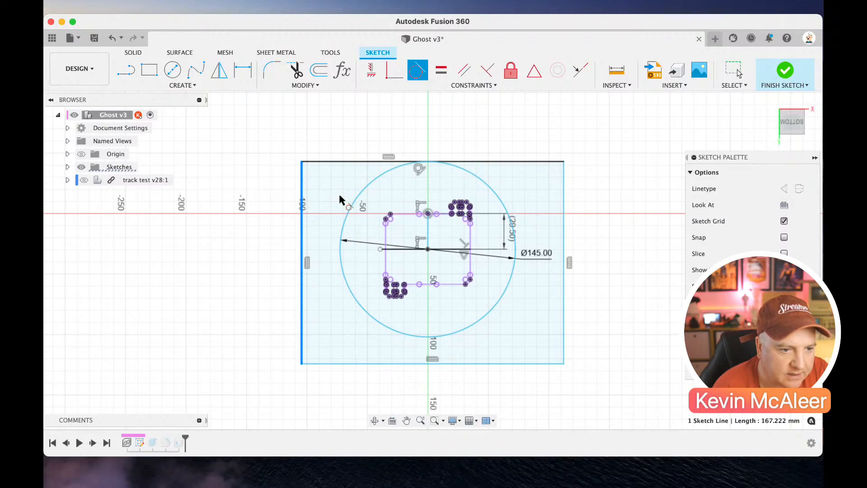
click(352, 203)
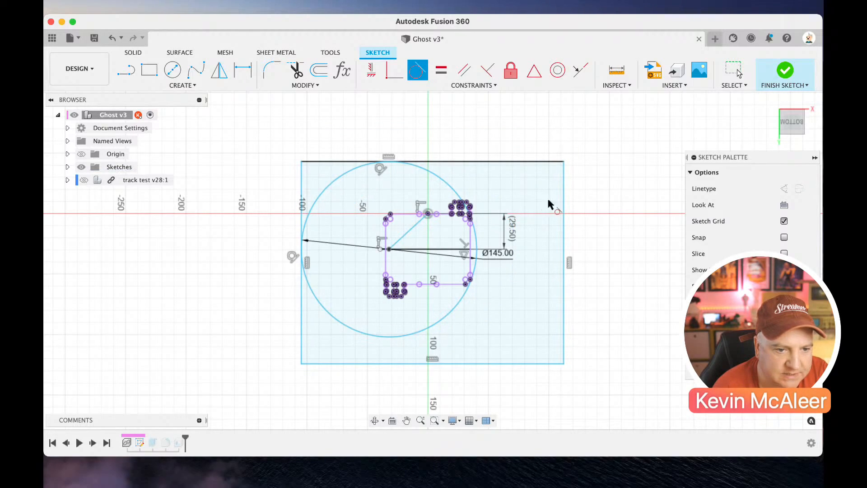
Make the rectangle's right and lower edges tangent to the 145 mm circle
click(565, 206)
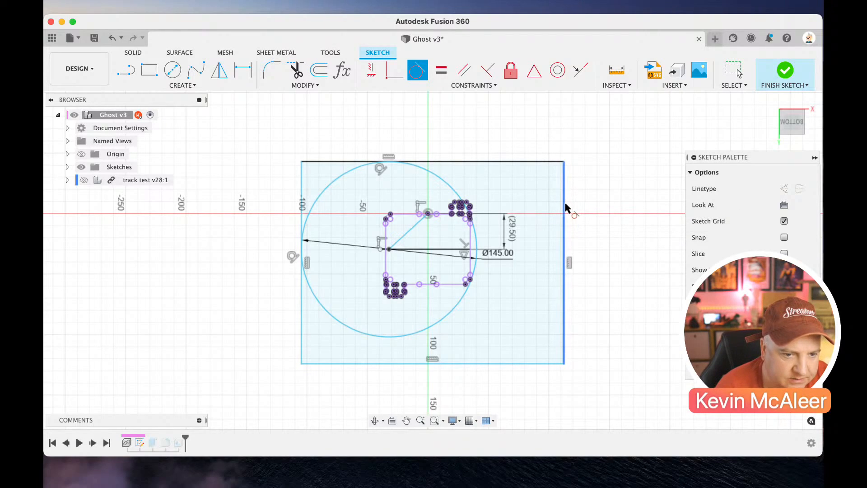
click(565, 208)
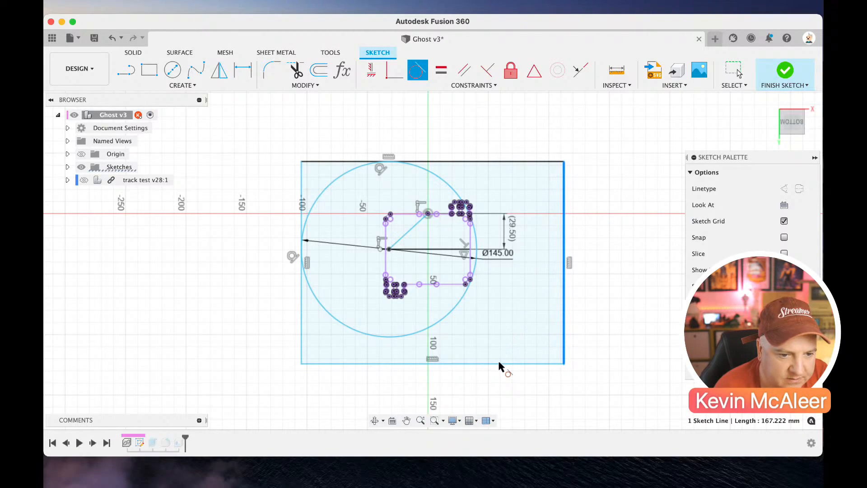
click(460, 302)
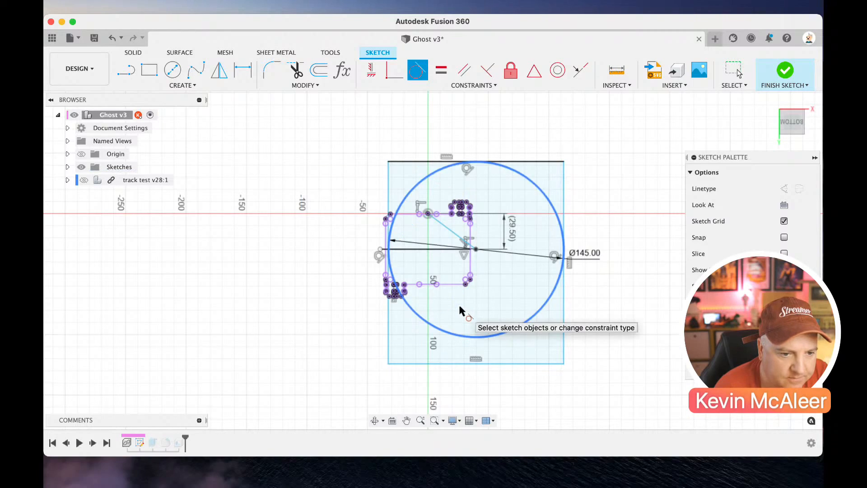
click(493, 364)
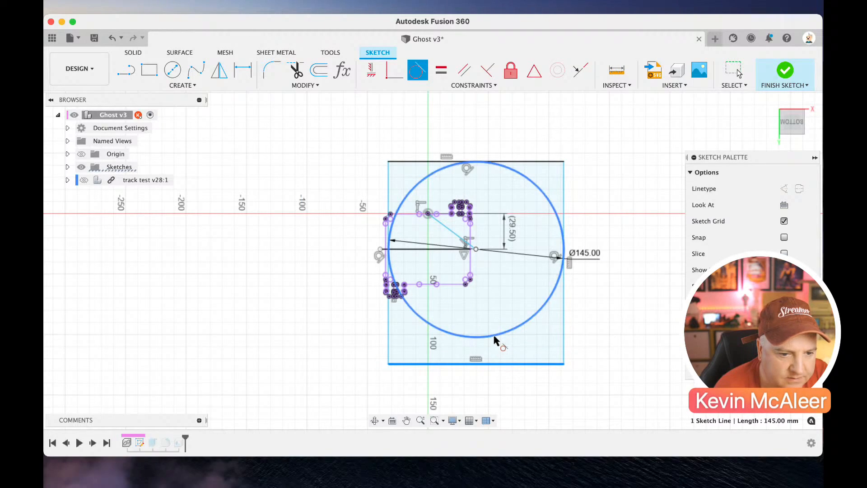
click(495, 338)
key(Escape)
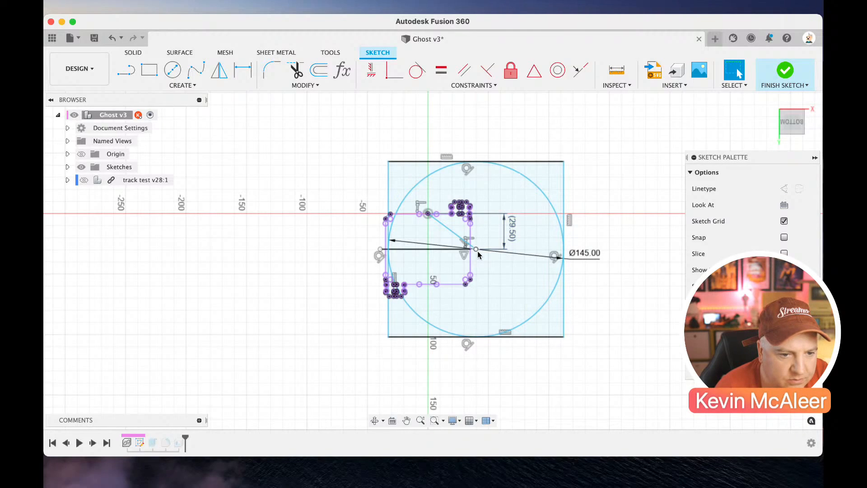
Constrain the slanted line between the origin and the 145 mm circle's centre to be vertical
click(442, 229)
drag(476, 249, 456, 212)
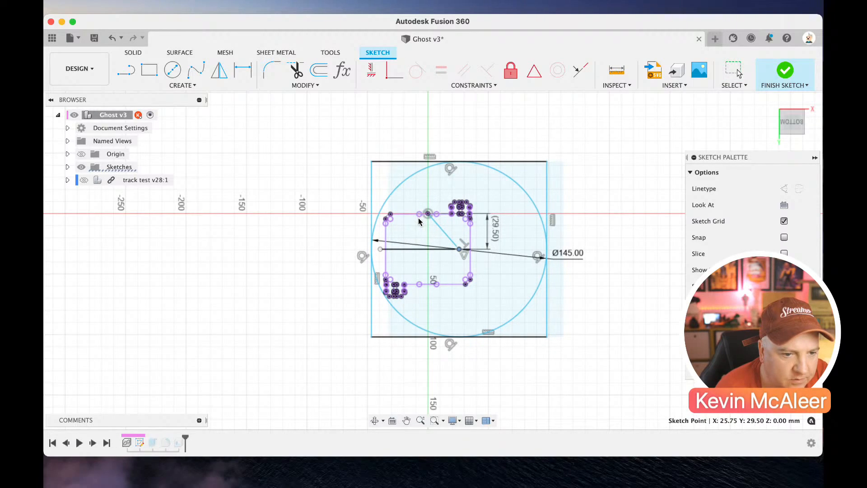
click(371, 74)
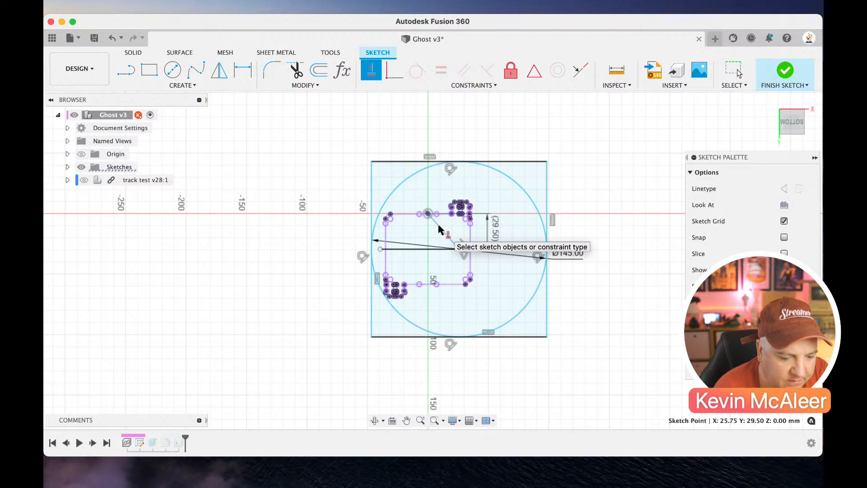
key(Escape)
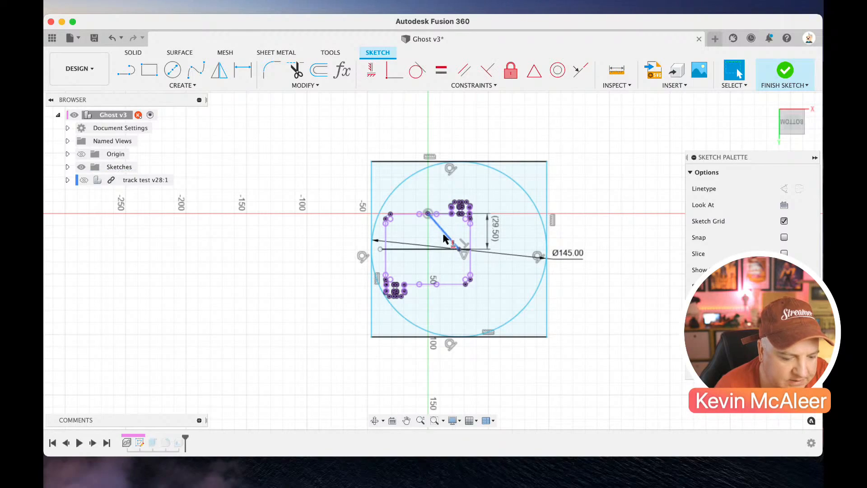
click(444, 233)
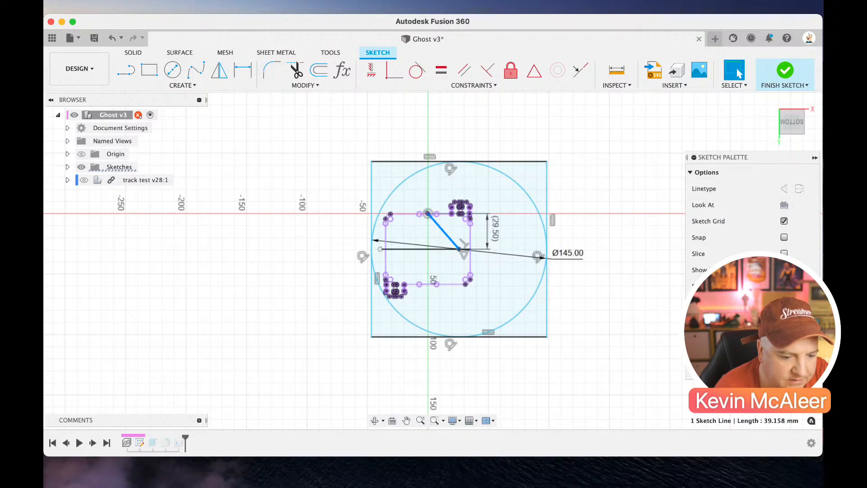
click(371, 70)
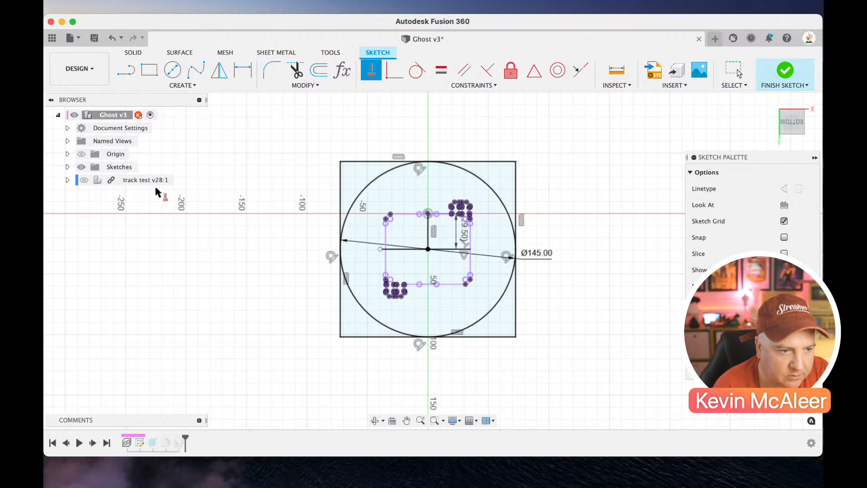
Briefly show the track test component to check its fit inside the circle, and finish the sketch
click(84, 181)
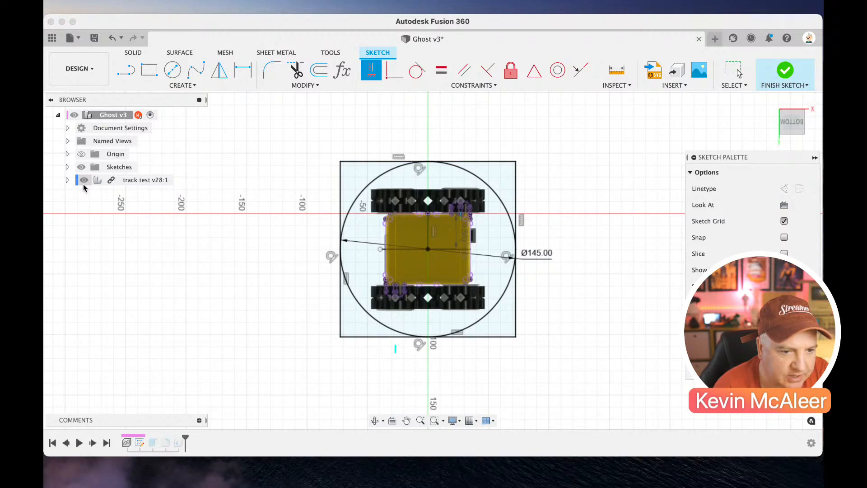
click(84, 181)
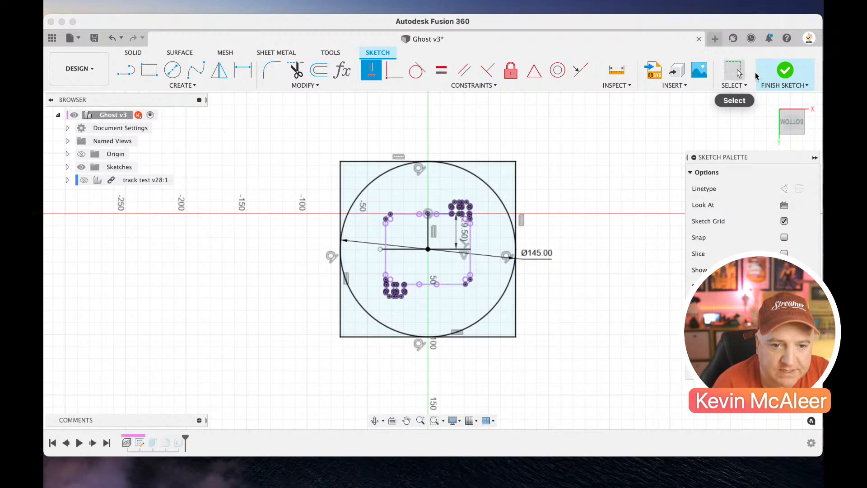
click(788, 71)
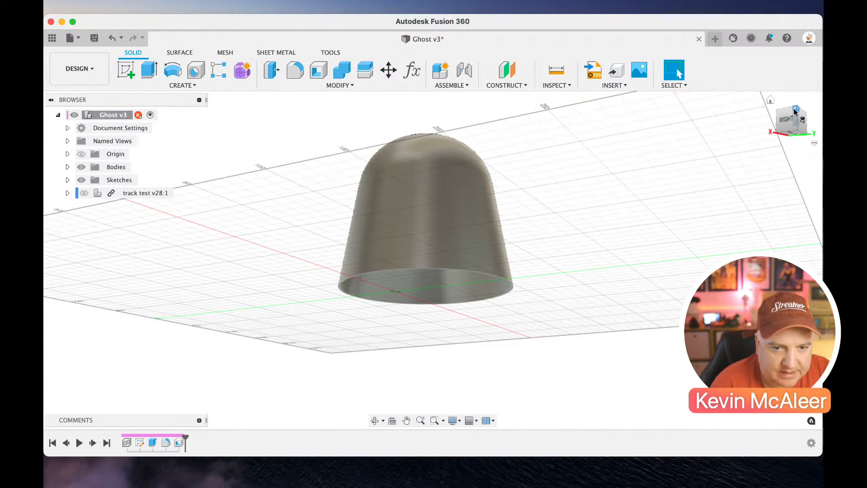
Show Sketch1 and extrude the four corner profiles between the circle and the square 140 mm upward as a new body
drag(796, 111, 773, 134)
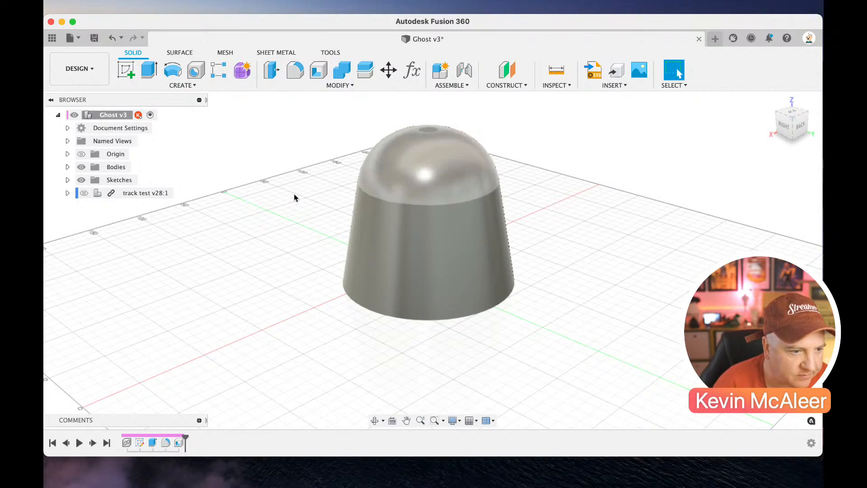
click(67, 180)
click(90, 194)
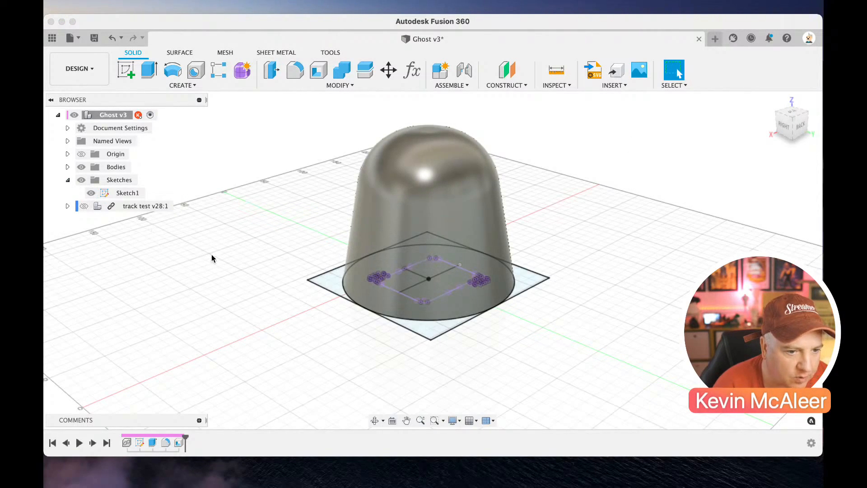
click(421, 324)
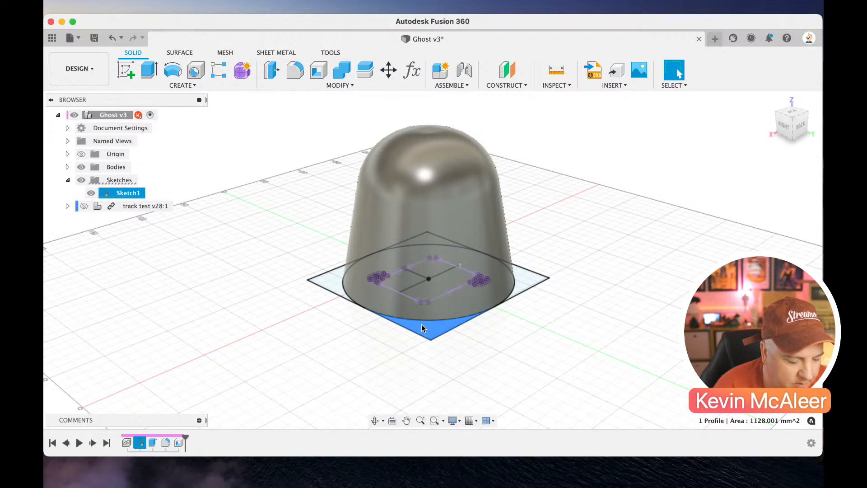
key(e)
click(343, 285)
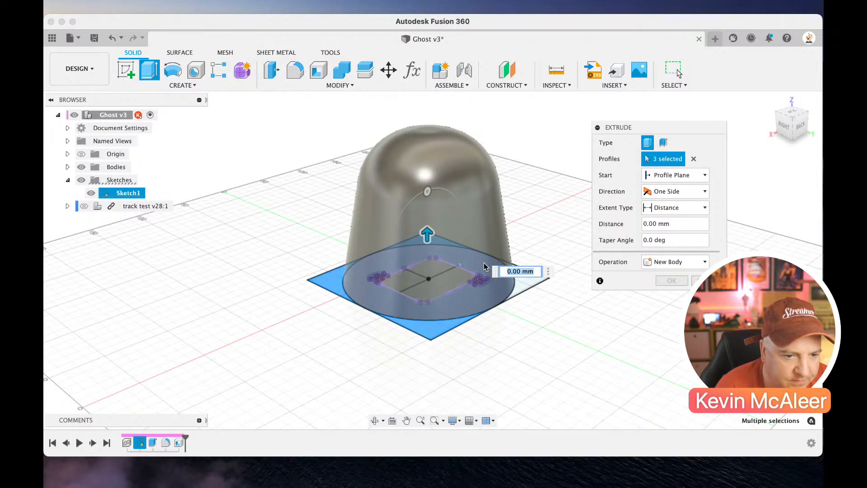
click(522, 286)
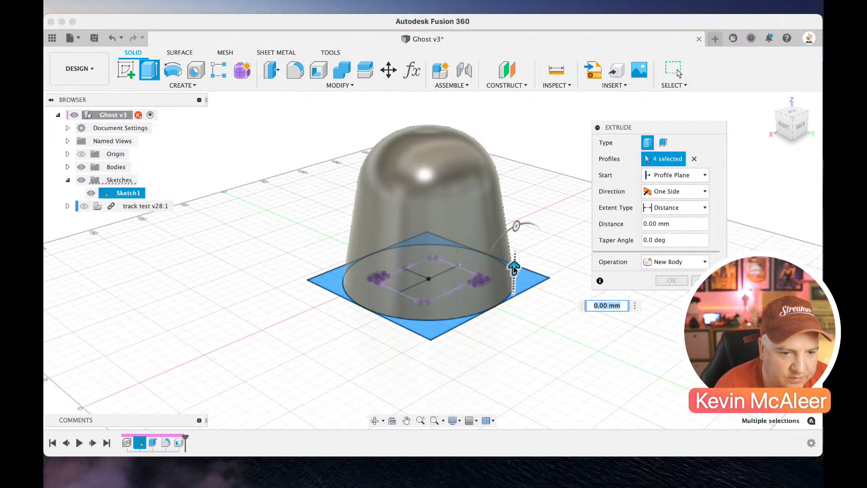
click(514, 269)
drag(514, 268, 522, 107)
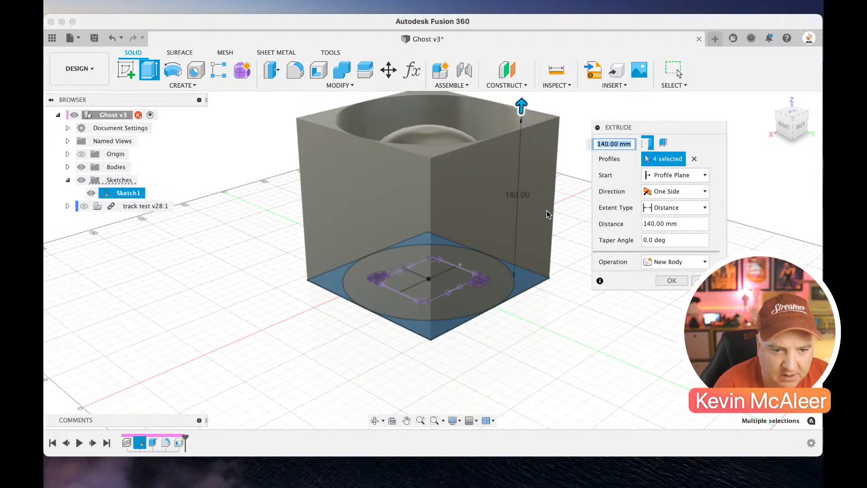
click(672, 280)
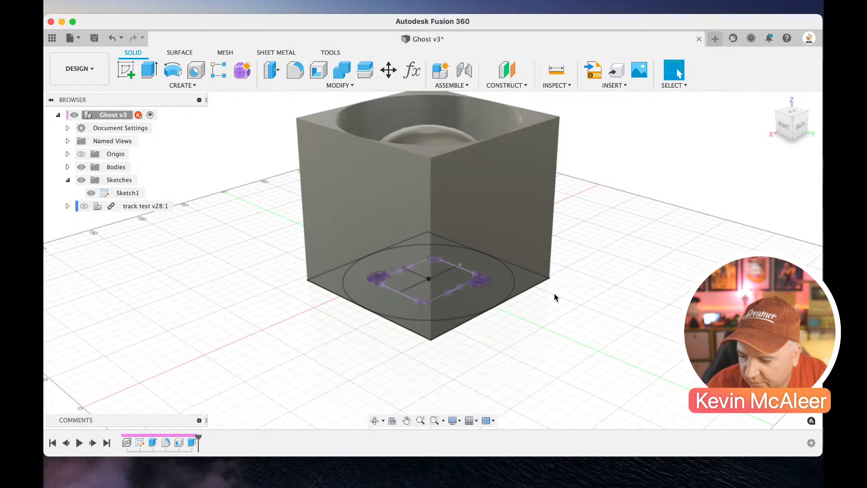
Create an offset plane at 0 mm from the block's outer face on the back side
click(517, 89)
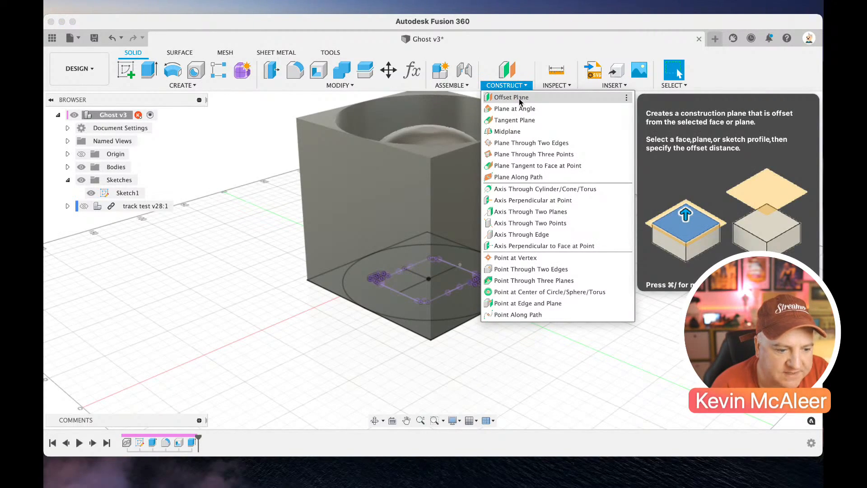
click(519, 98)
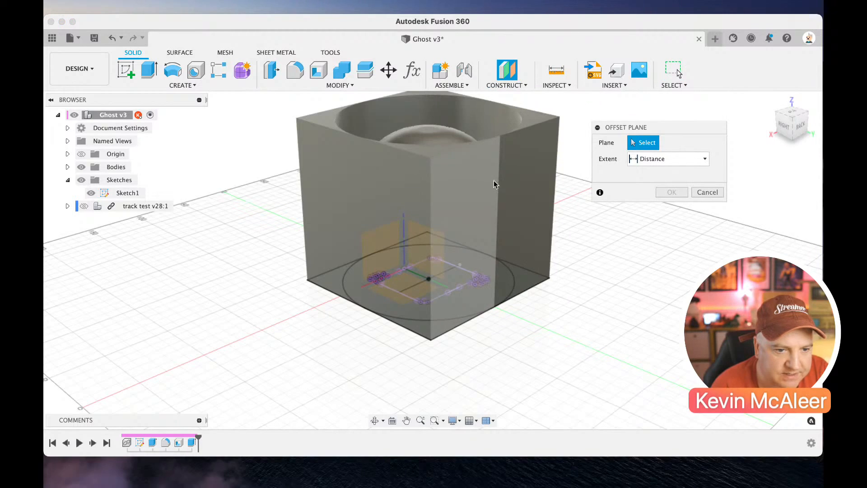
click(492, 187)
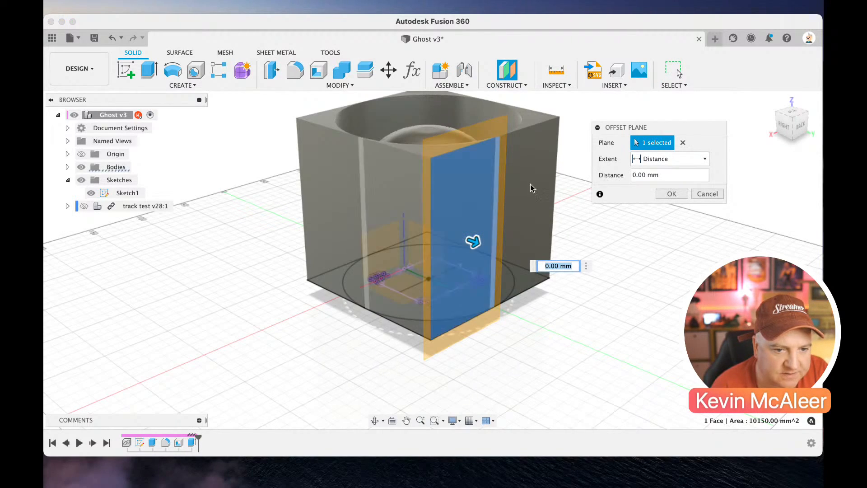
click(672, 193)
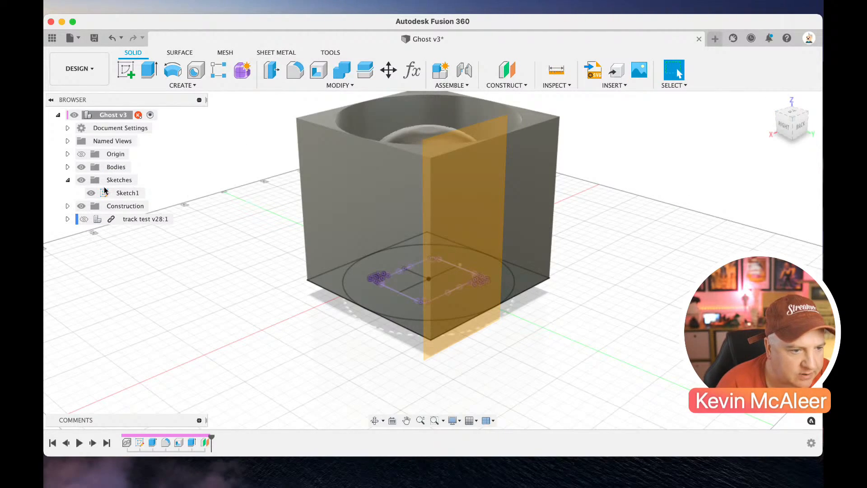
Show the track test component and briefly hide the bodies to check the robot's orientation
click(85, 219)
click(84, 220)
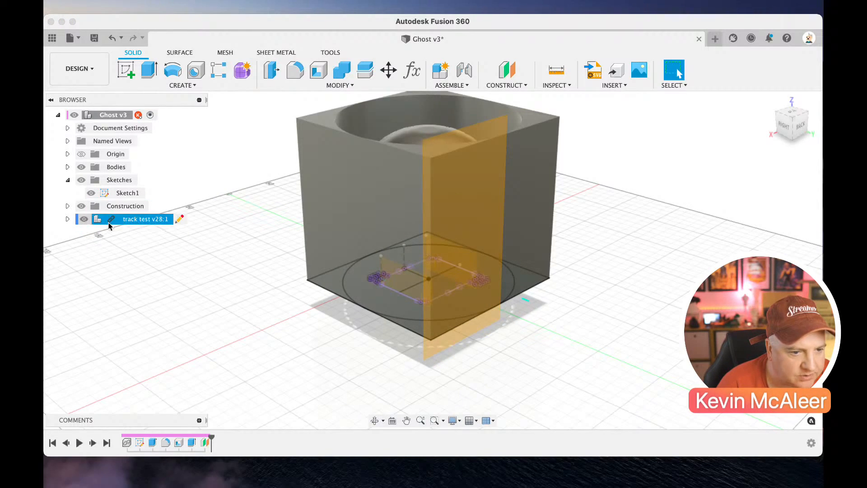
click(84, 220)
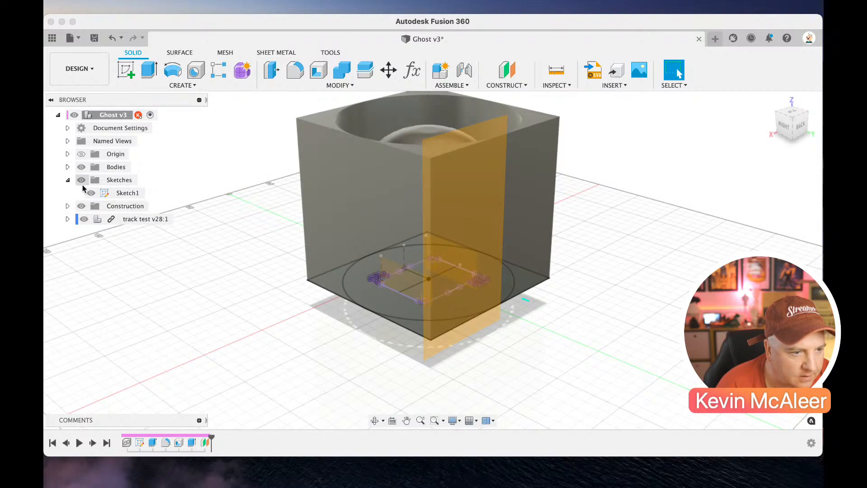
click(81, 167)
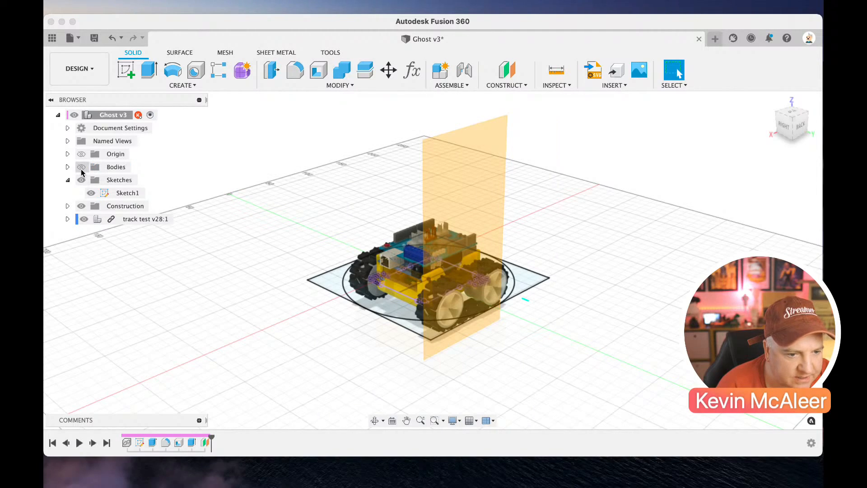
click(82, 167)
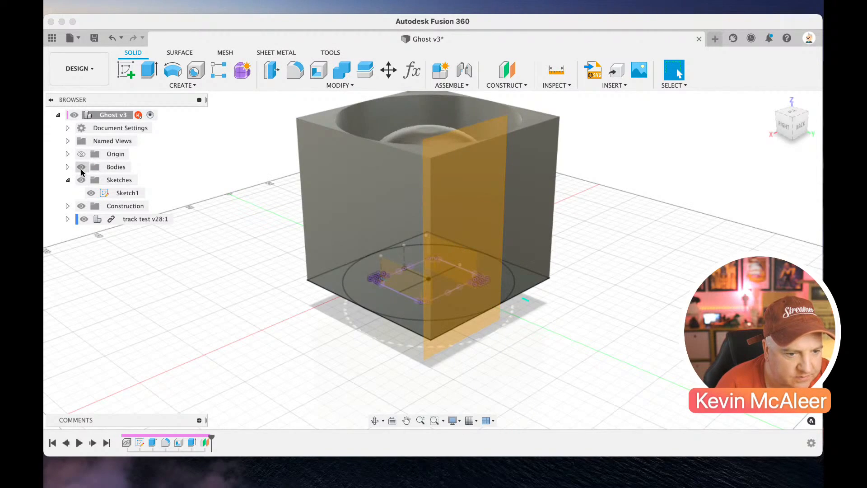
click(468, 255)
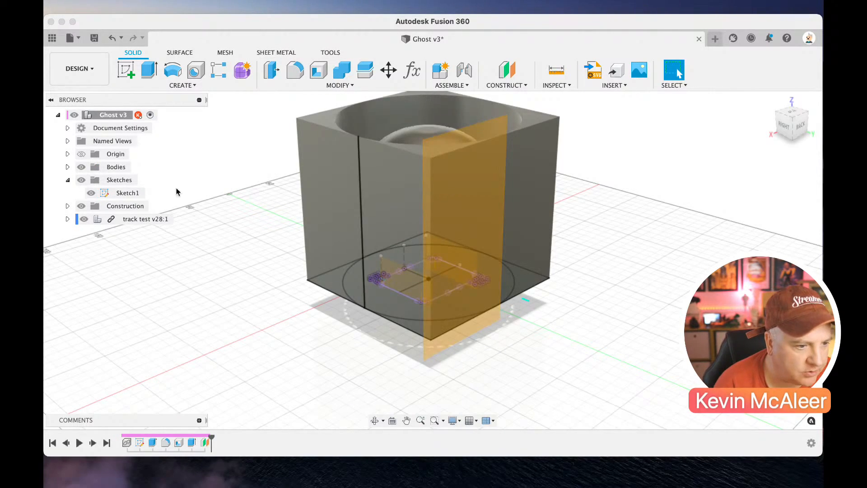
Rename the construction plane on the block's back side as Right
click(67, 167)
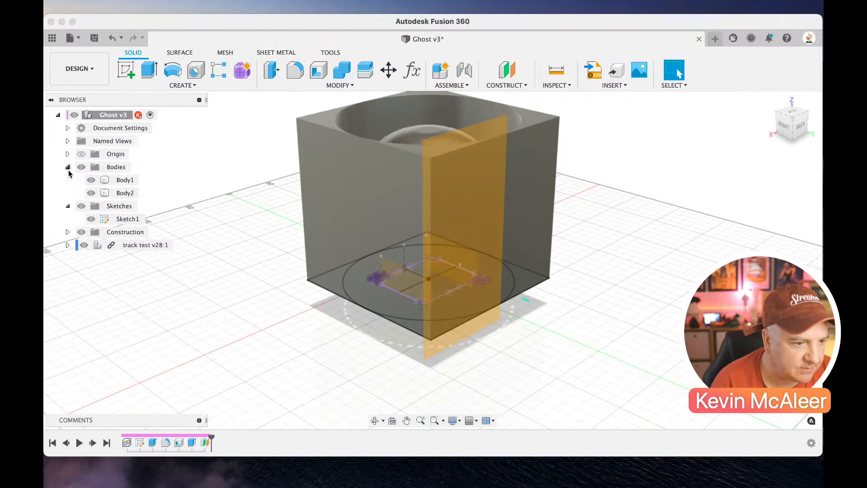
click(112, 194)
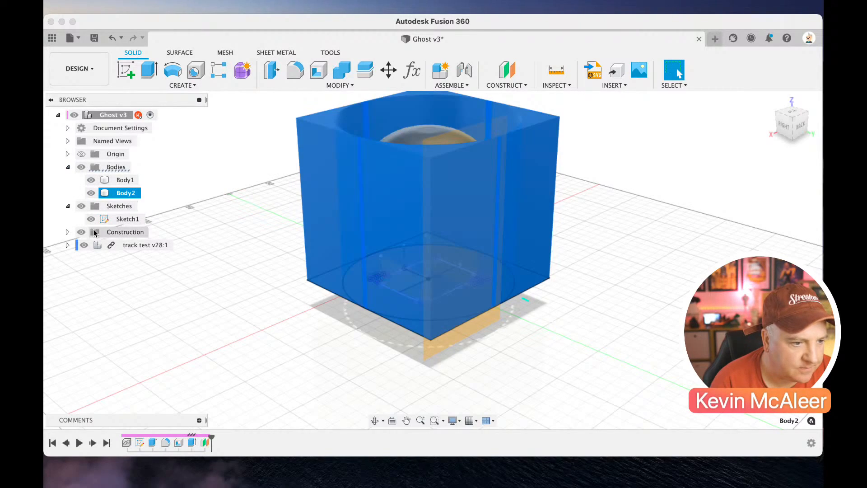
click(68, 232)
click(118, 245)
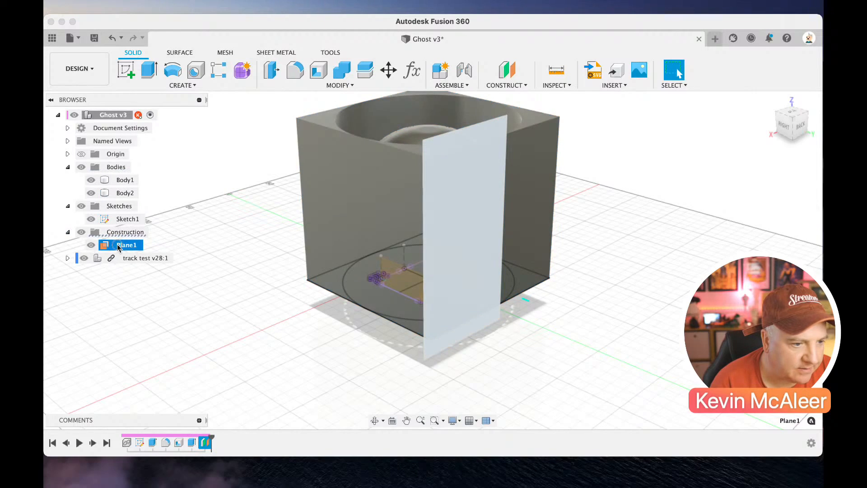
right_click(118, 246)
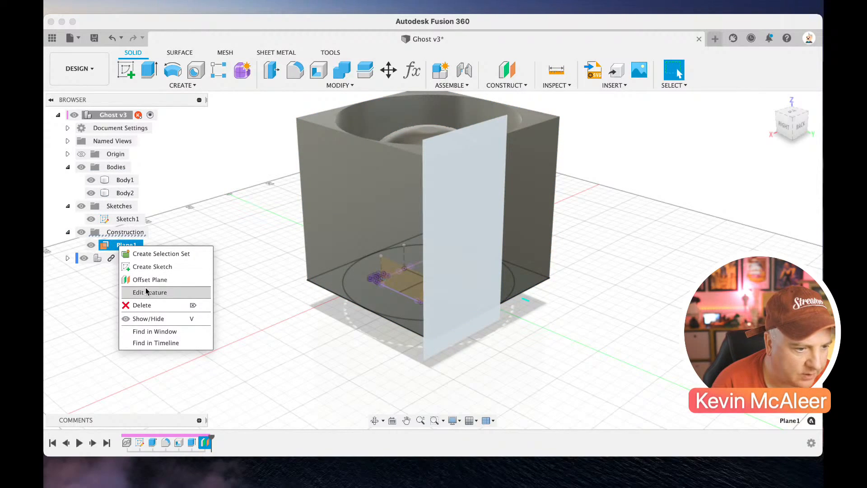
click(111, 245)
double_click(117, 245)
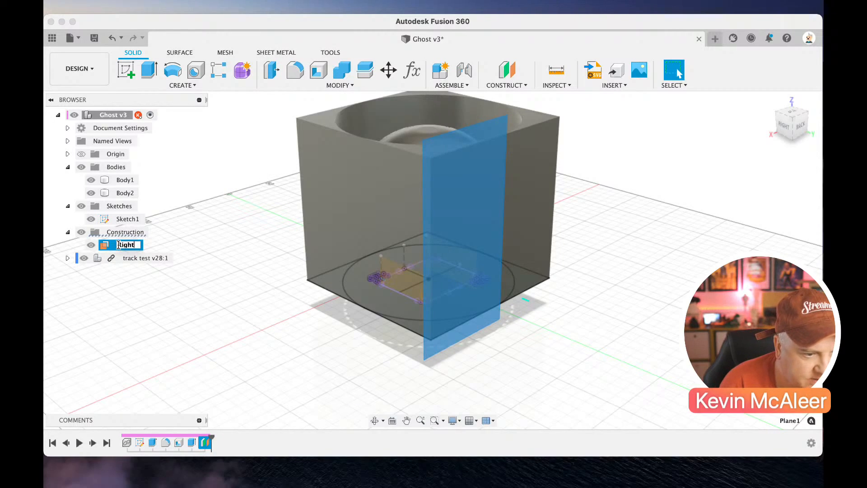
key(Return)
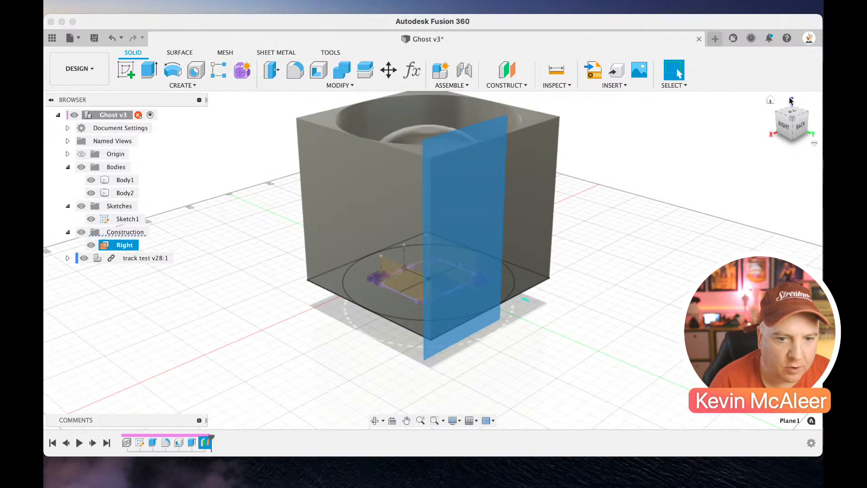
Create an offset plane on the block's outer face on the front side and select the new plane
click(778, 114)
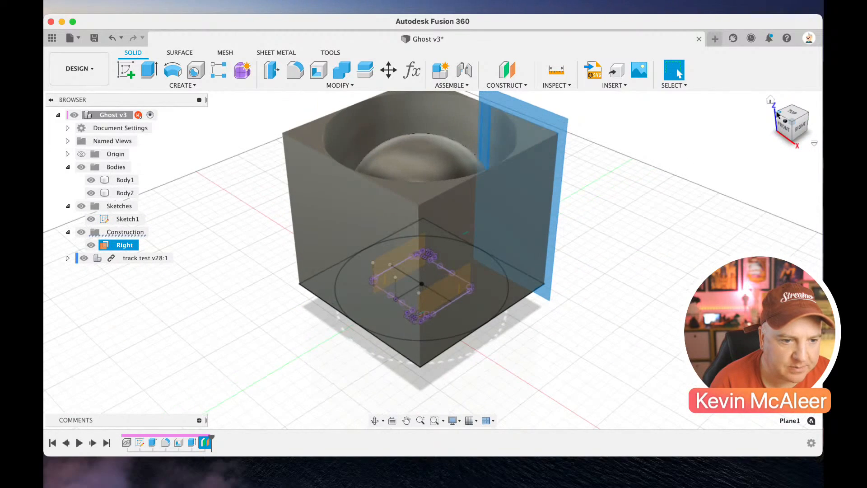
click(390, 204)
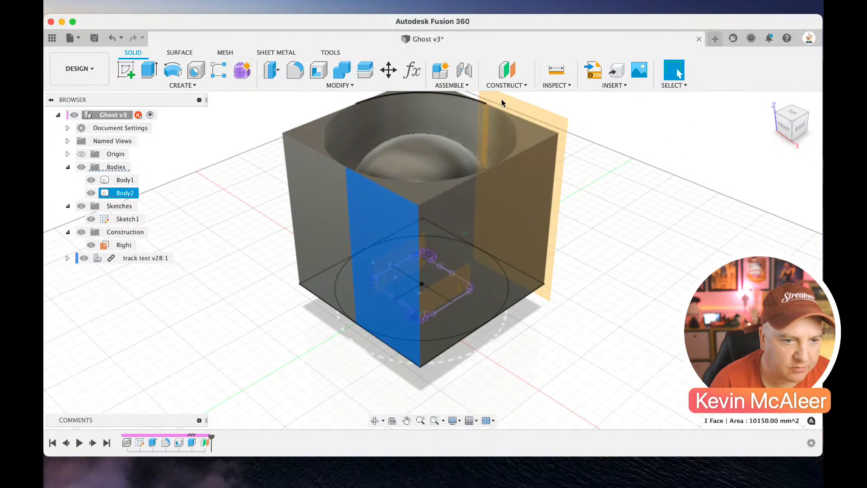
click(521, 86)
click(520, 100)
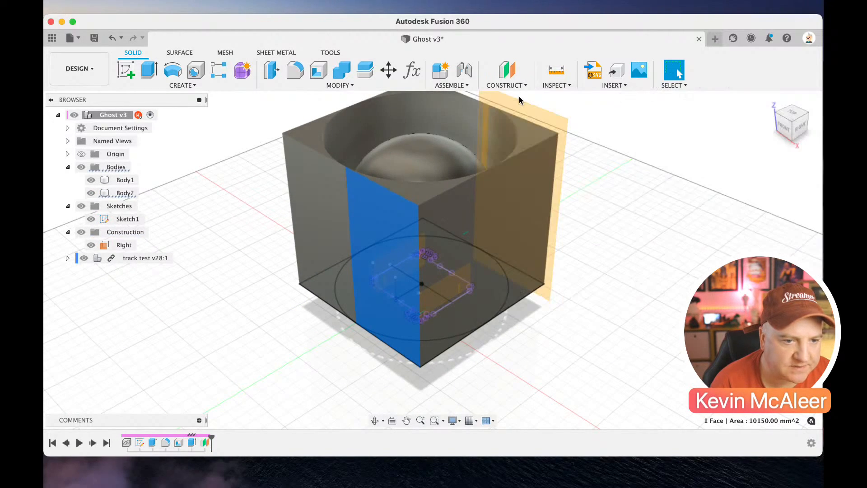
click(671, 194)
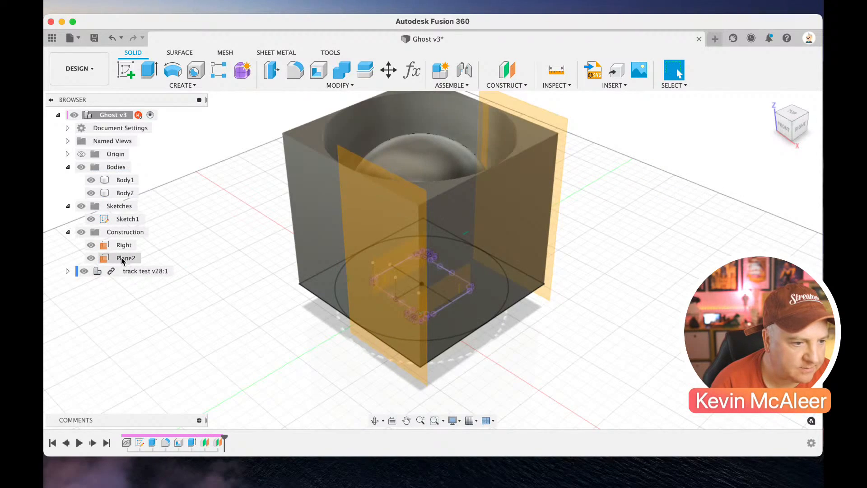
click(122, 258)
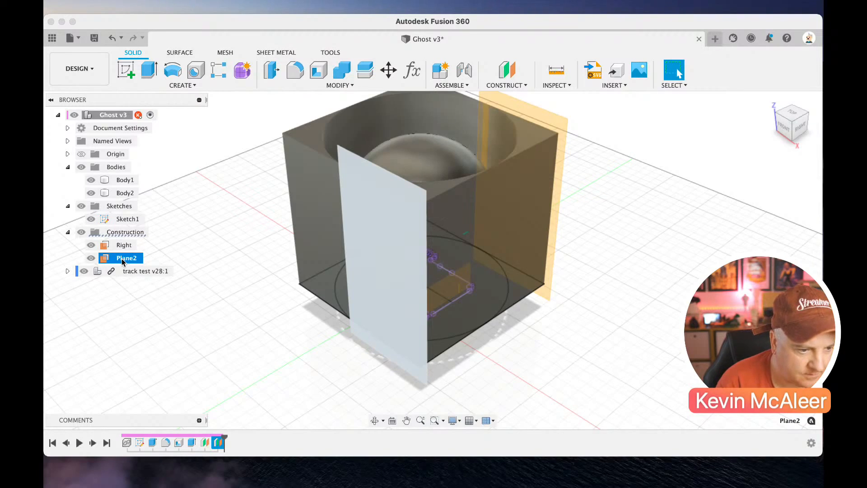
Rename the construction plane on the block's front side as Left
click(122, 259)
text(Left)
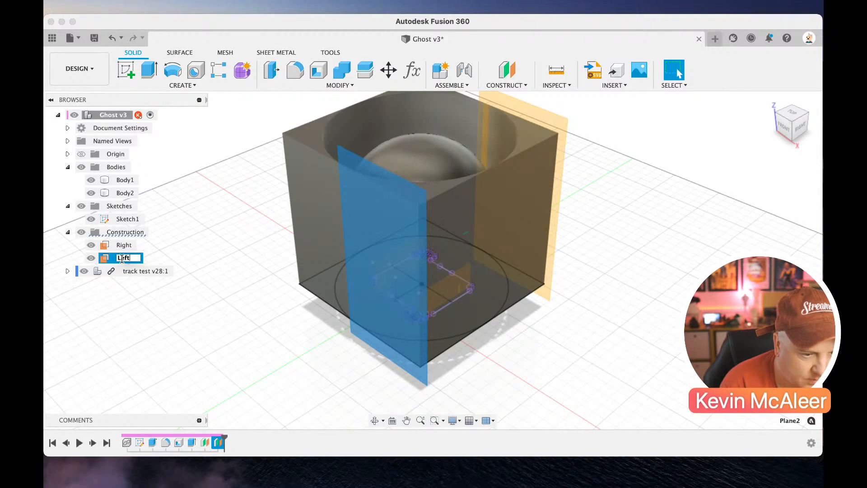
key(Return)
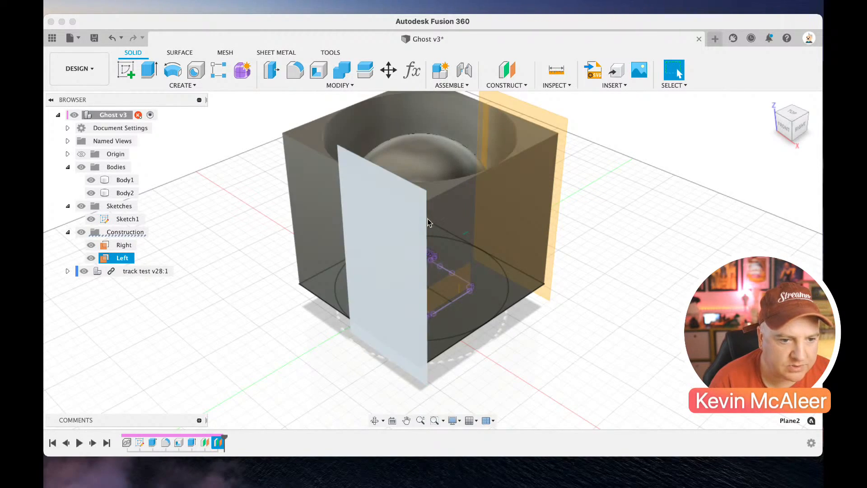
Create an offset plane directly on the block's outer face on the right side
click(453, 209)
click(500, 113)
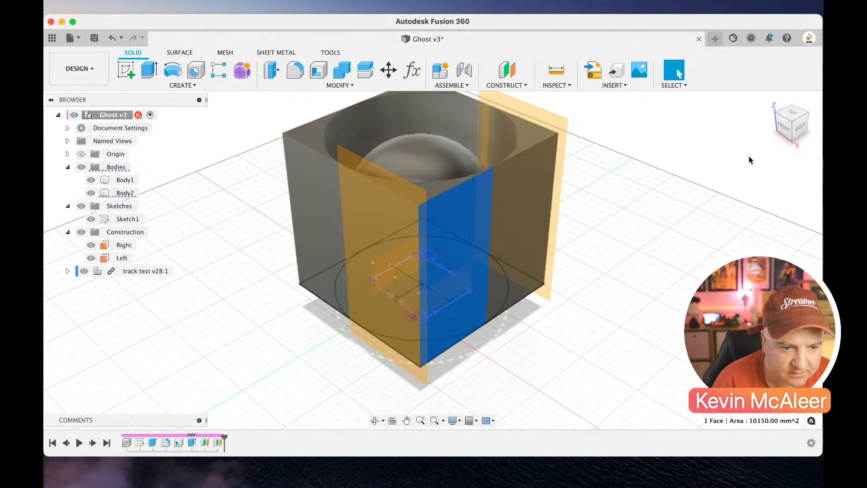
click(84, 168)
click(84, 168)
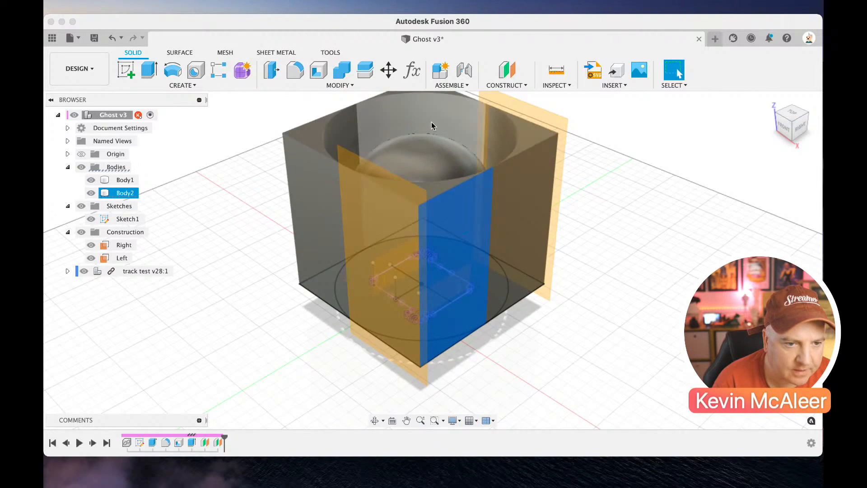
click(506, 85)
click(512, 97)
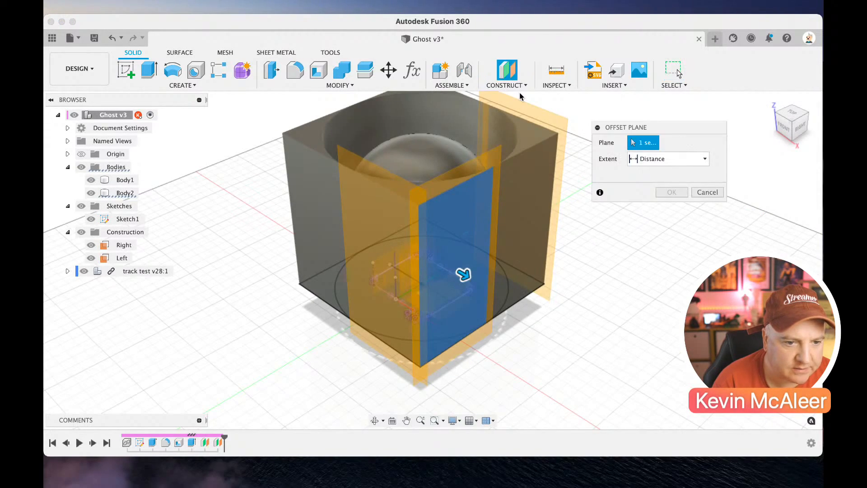
key(Return)
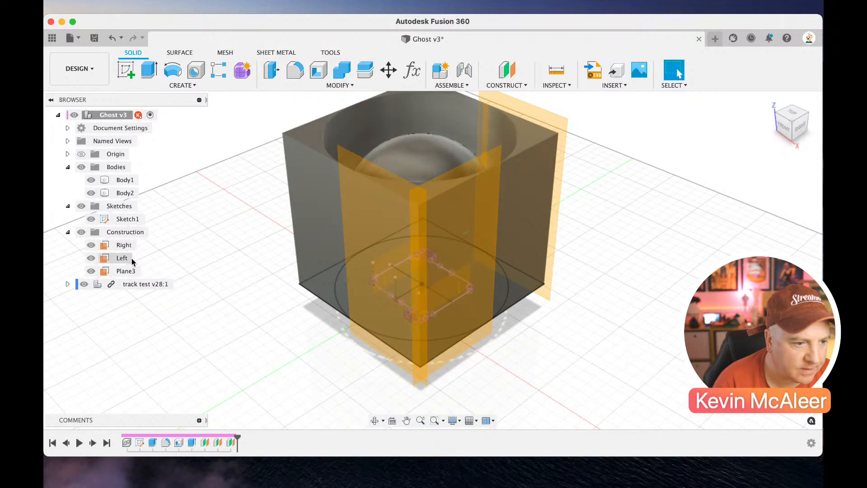
Rename the construction plane on the block's right side as Back
click(128, 272)
double_click(128, 271)
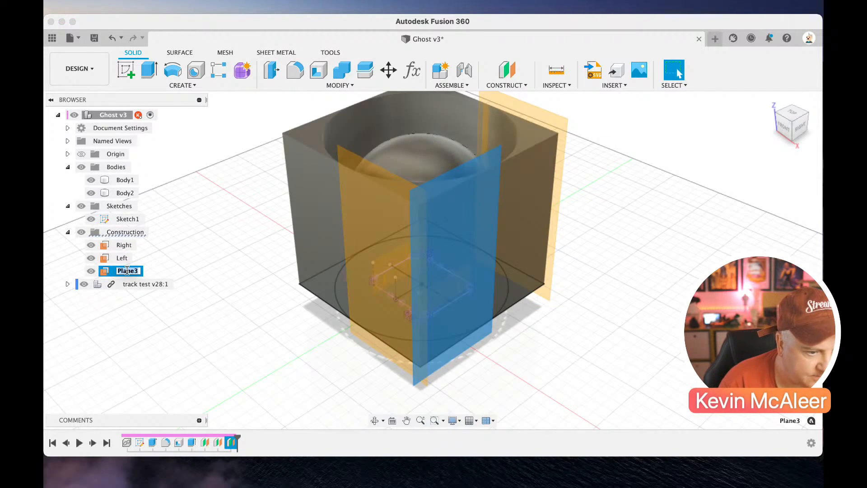
text(Back)
key(Return)
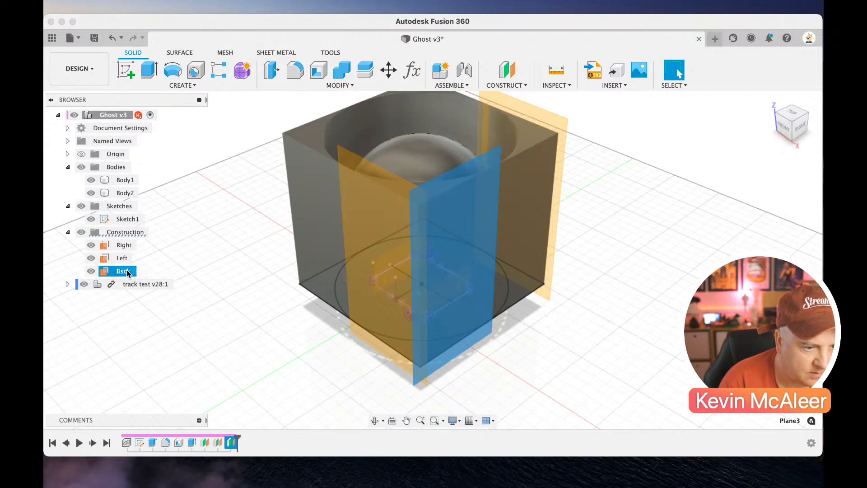
double_click(128, 271)
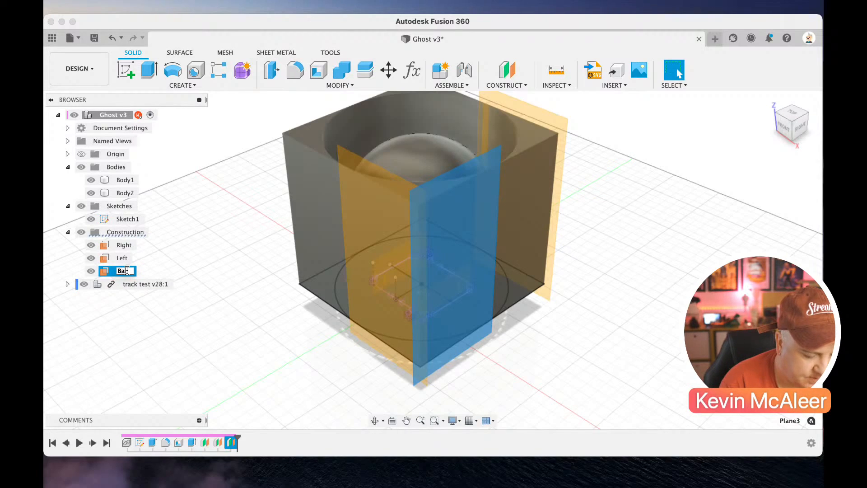
text(\)
key(Return)
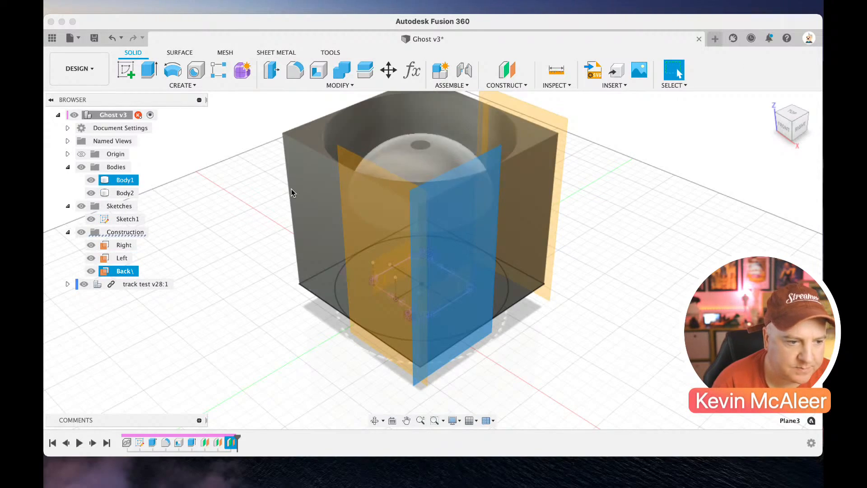
Create an offset plane directly on the block's outer face on the left side, opposite the Back plane
click(792, 107)
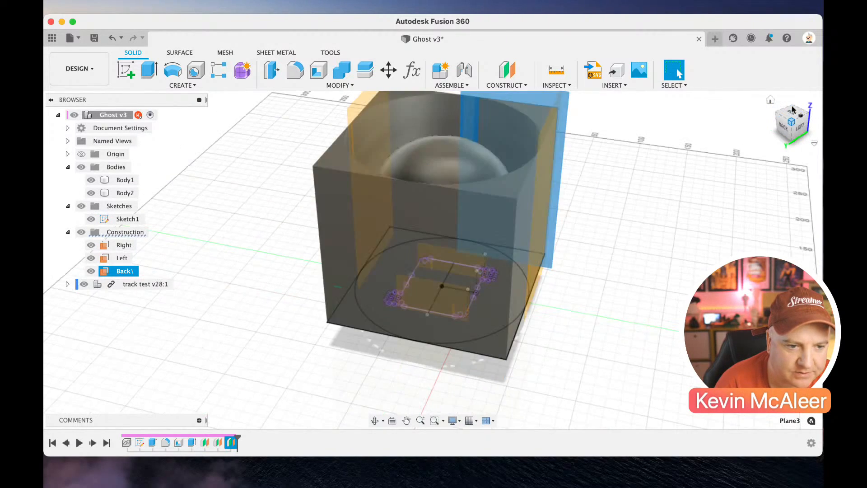
click(533, 225)
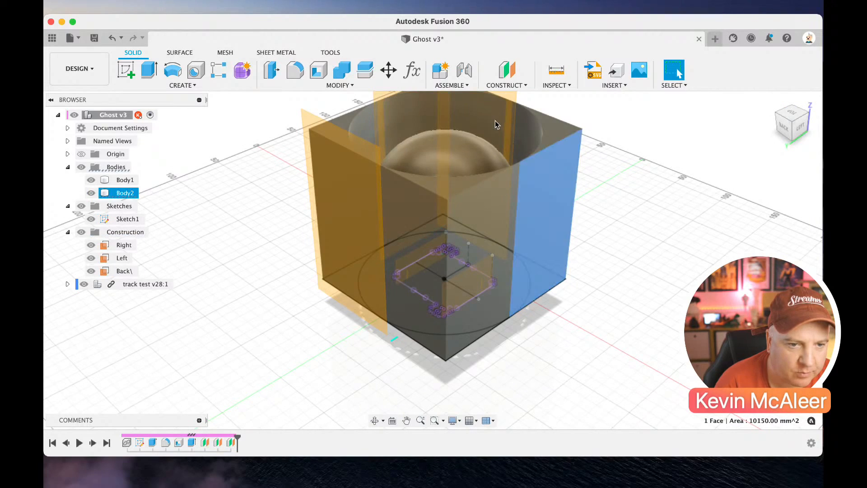
click(506, 85)
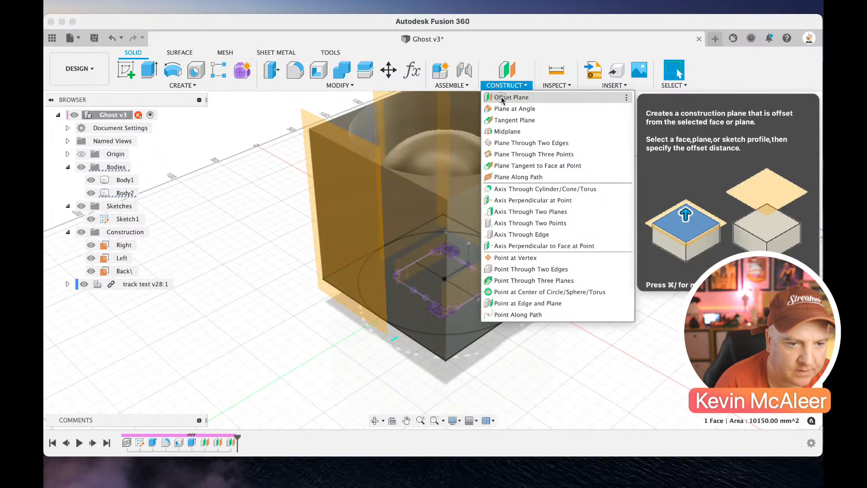
click(502, 98)
key(Return)
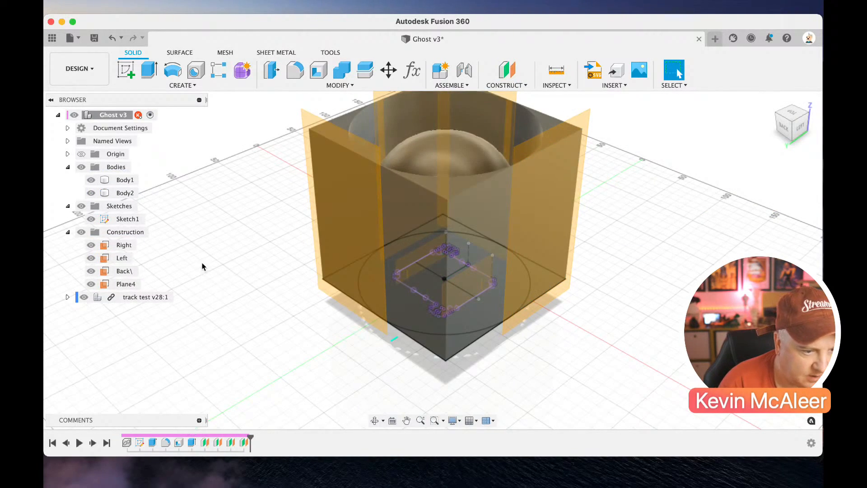
Rename the construction plane on the block's left side as Front
double_click(127, 284)
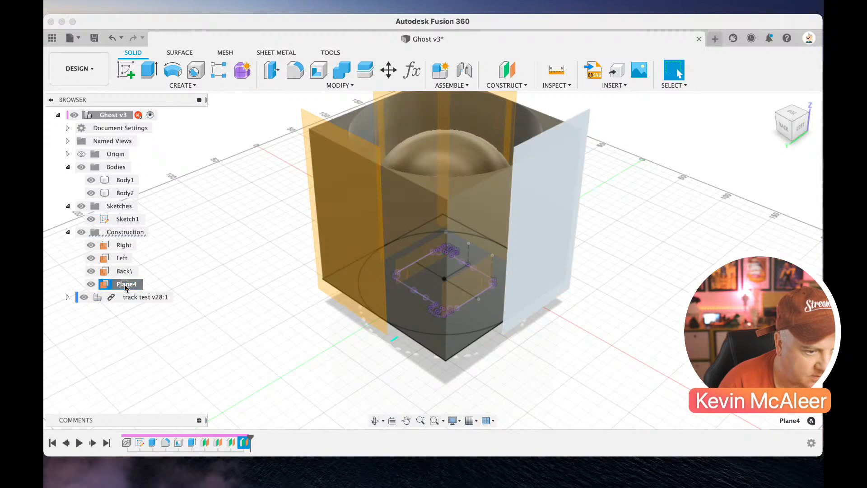
text(Fron)
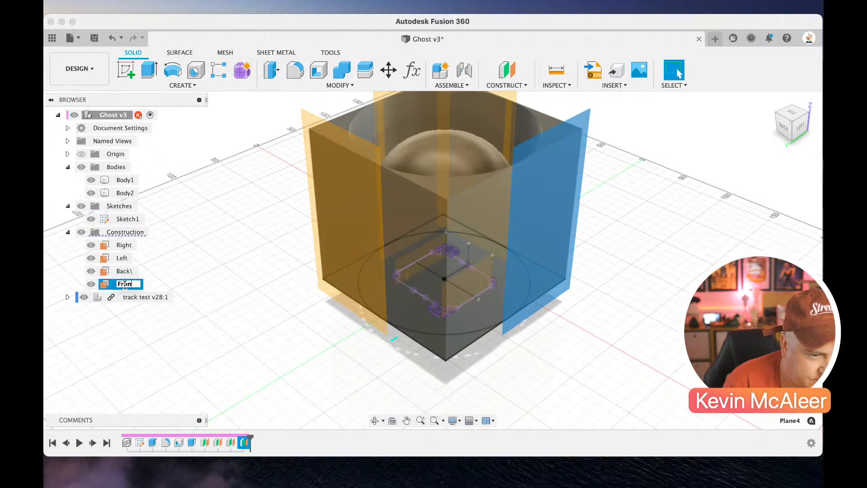
text(t)
key(Return)
Remove the stray backslash from the Back plane's name
click(125, 272)
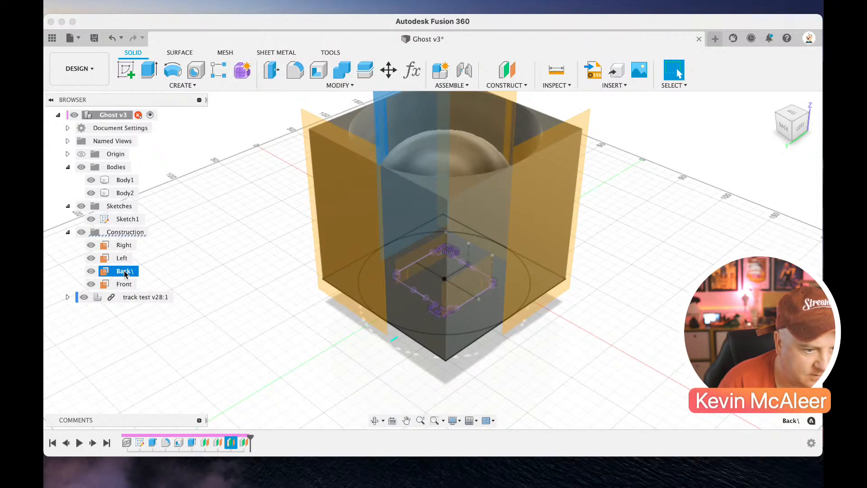
double_click(125, 272)
text(Back)
key(Return)
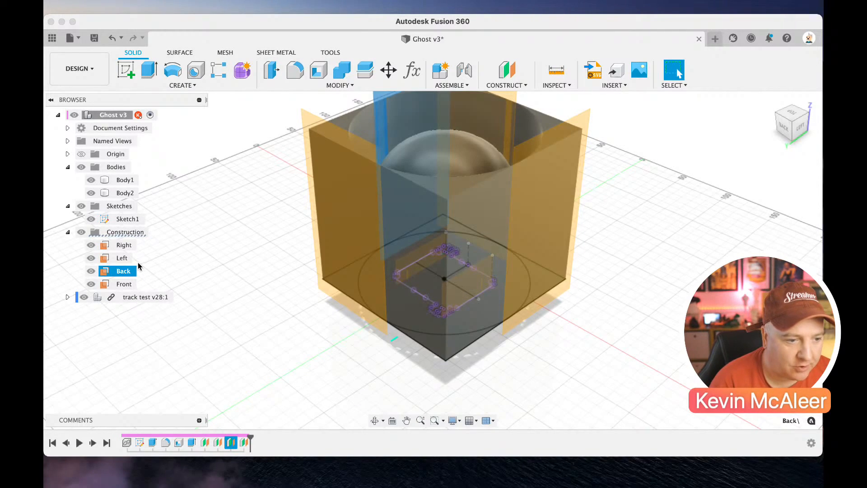
Create a midplane between the Left plane and the block's opposite outer face
click(124, 246)
click(127, 260)
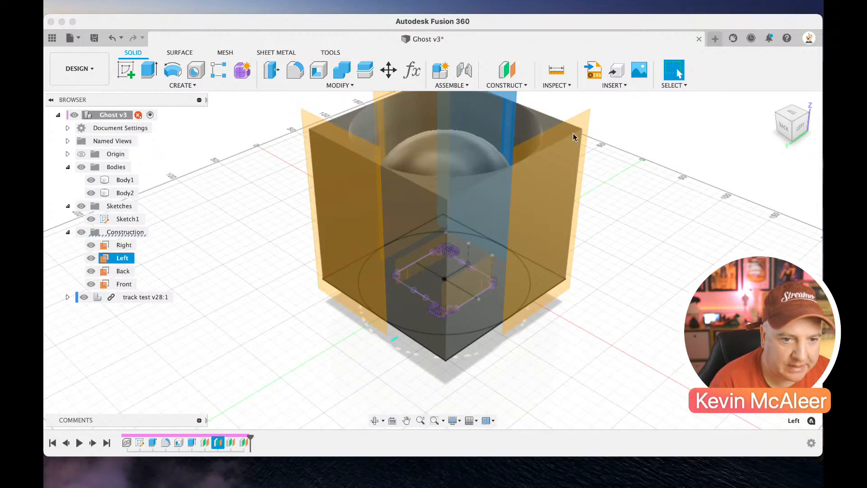
click(519, 86)
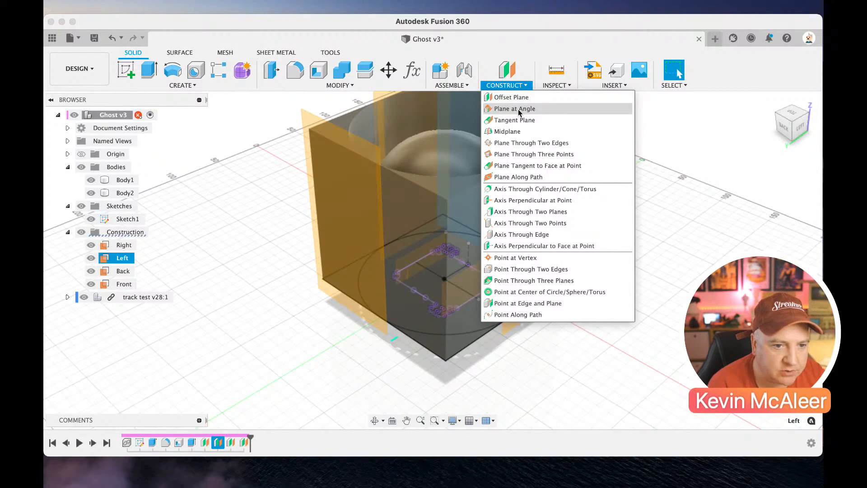
click(508, 131)
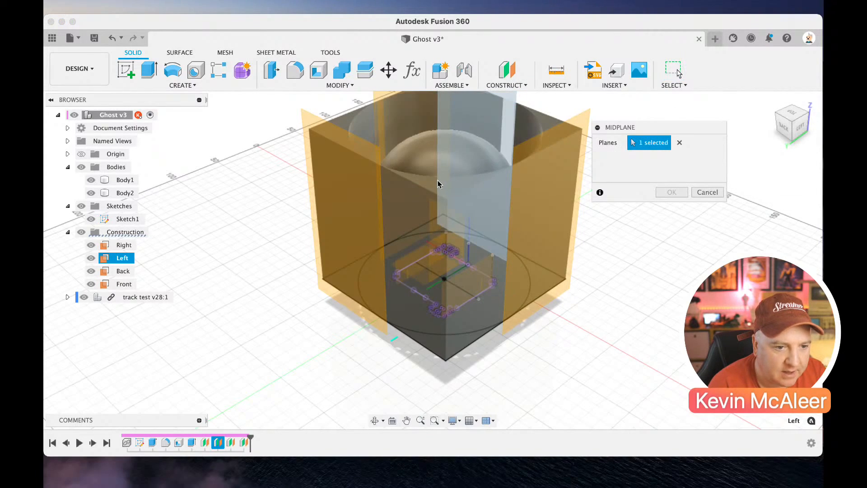
click(413, 196)
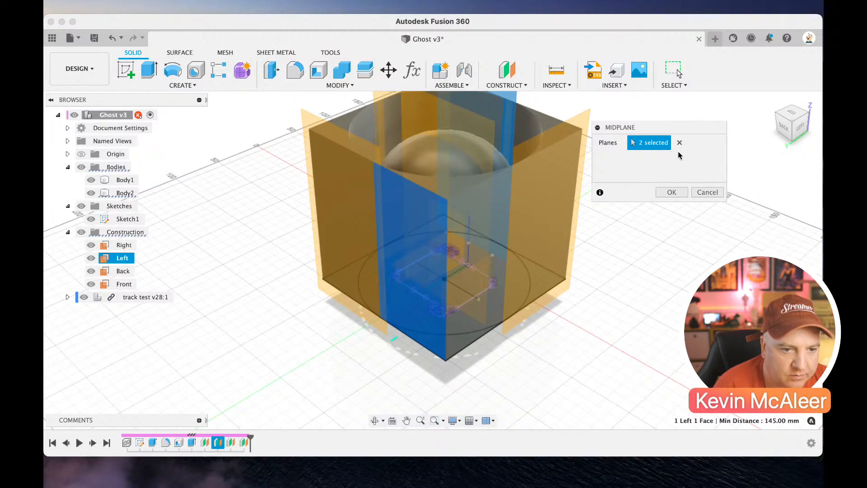
drag(795, 146, 566, 175)
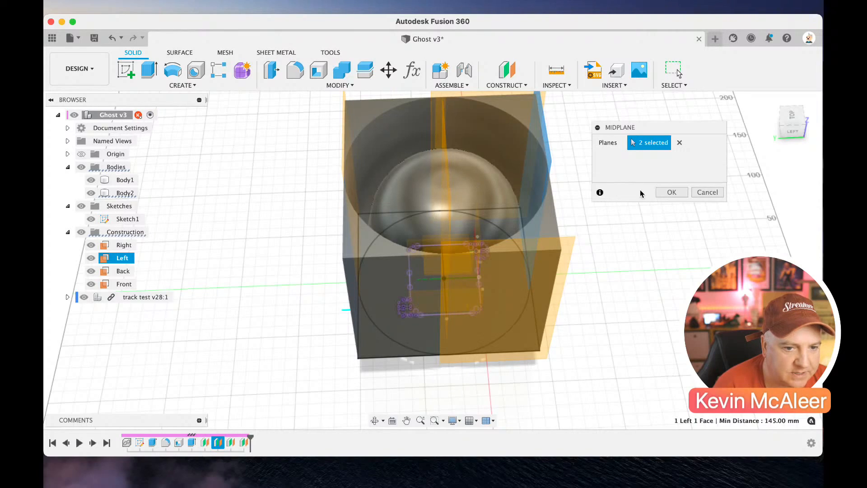
click(657, 193)
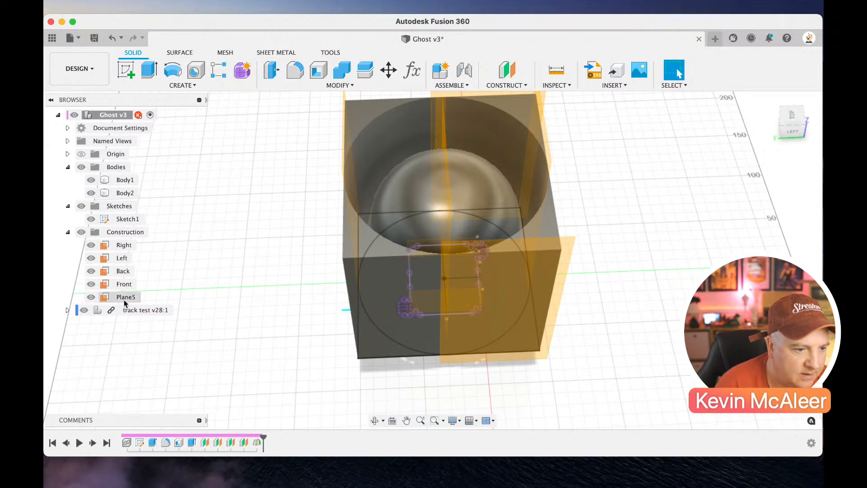
Rename the new midplane through the middle of the block as Center Plane
click(125, 299)
double_click(125, 298)
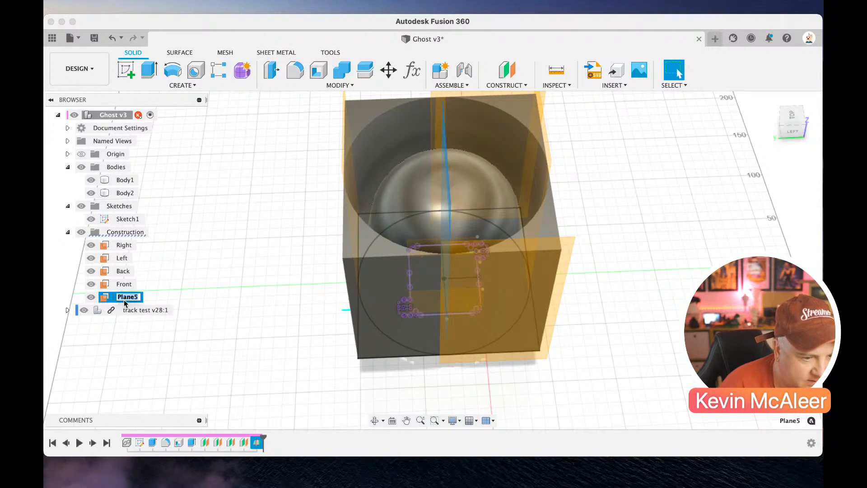
text(Cen)
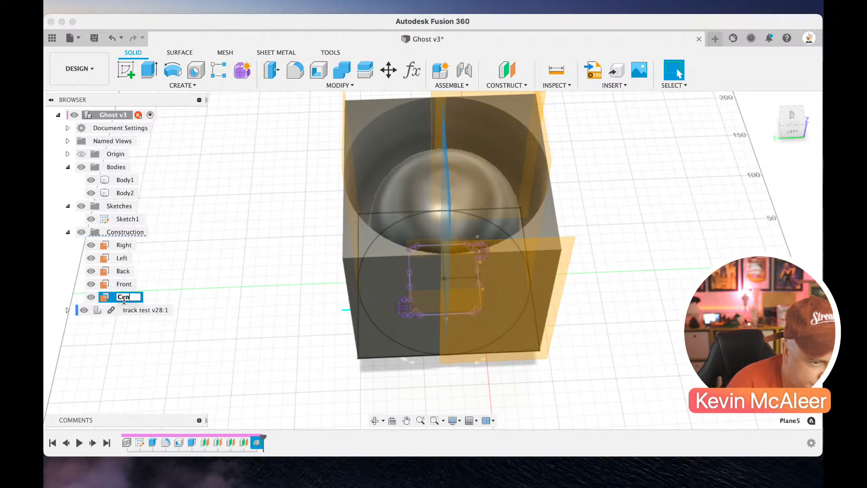
text(ter Plane)
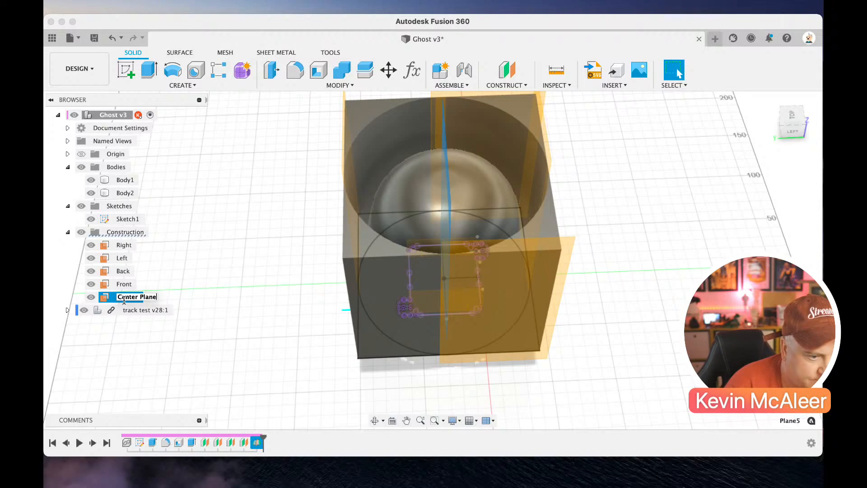
key(Return)
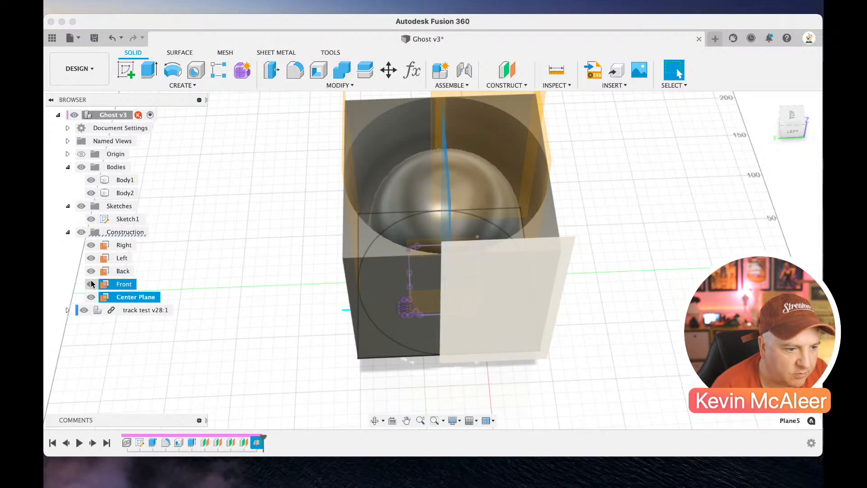
Hide the Left and Right construction planes
shift+click(92, 257)
click(90, 258)
click(91, 245)
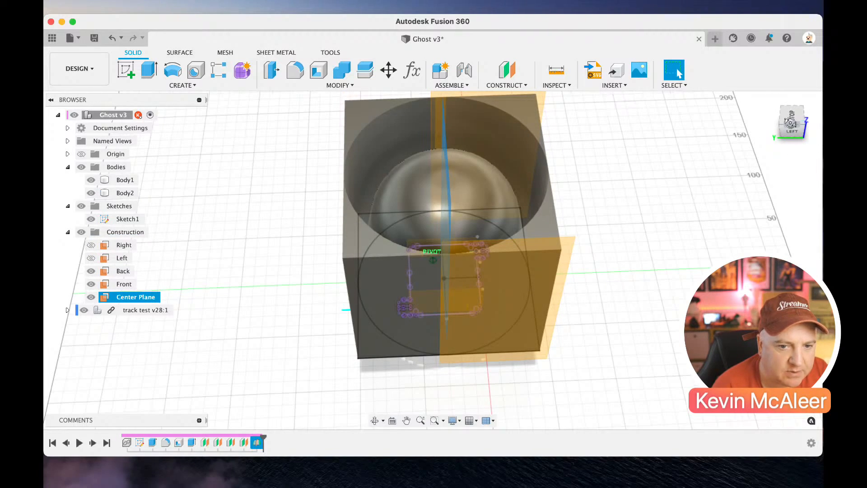
Create a midplane from the Center Plane and the Back plane
mouse_move(805, 131)
mouse_down()
mouse_move(740, 119)
mouse_move(655, 75)
mouse_up()
click(521, 86)
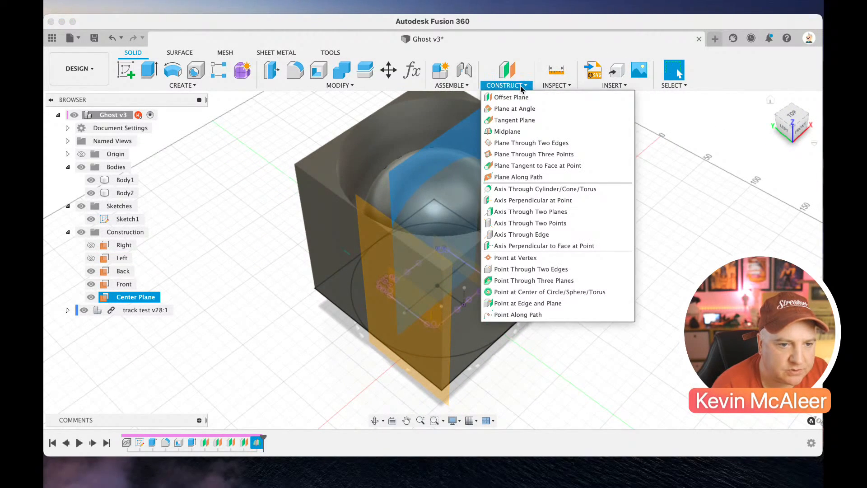
click(510, 131)
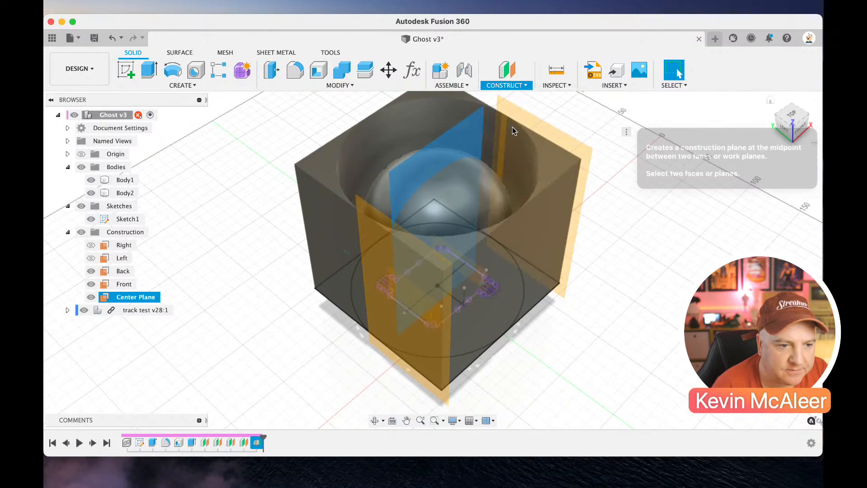
click(126, 273)
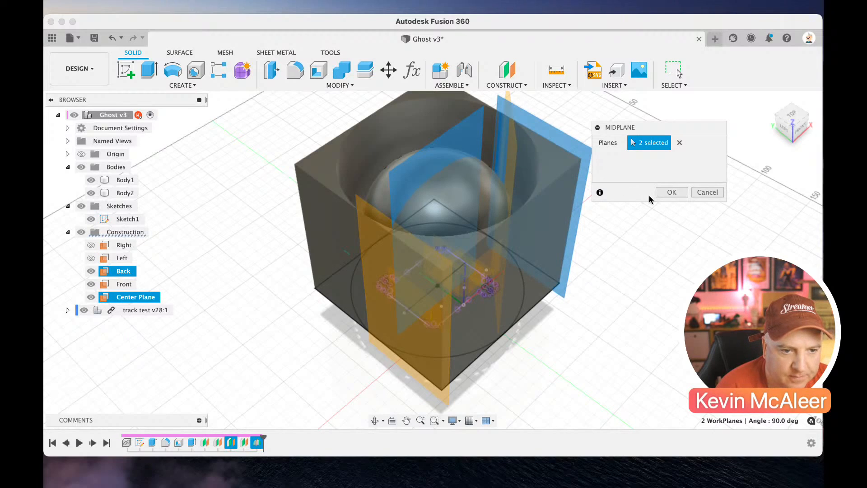
click(672, 192)
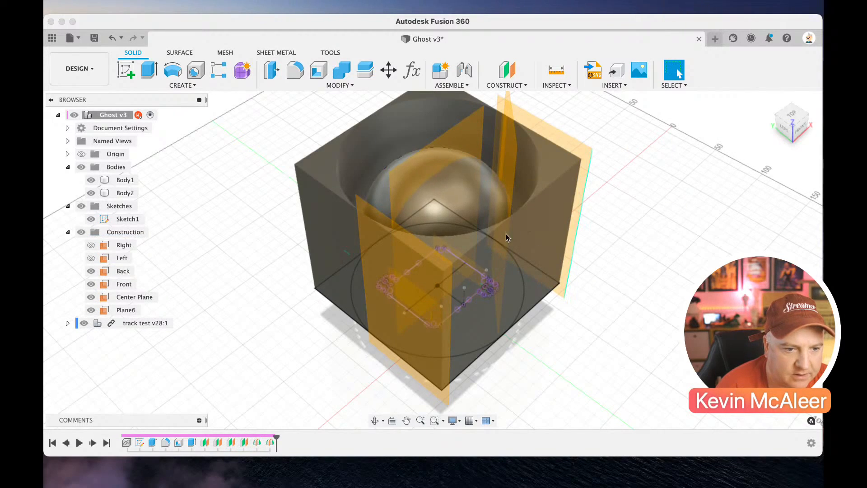
Edit the newest midplane so it lies between the Front and Back planes
click(452, 225)
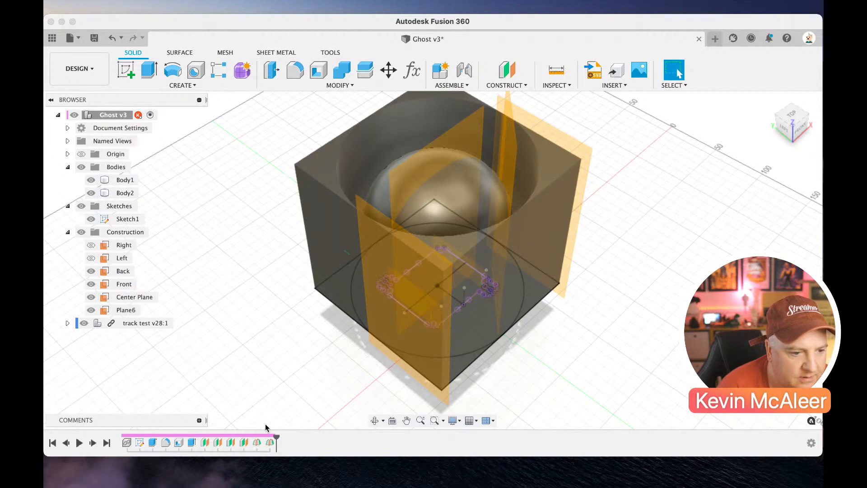
right_click(269, 442)
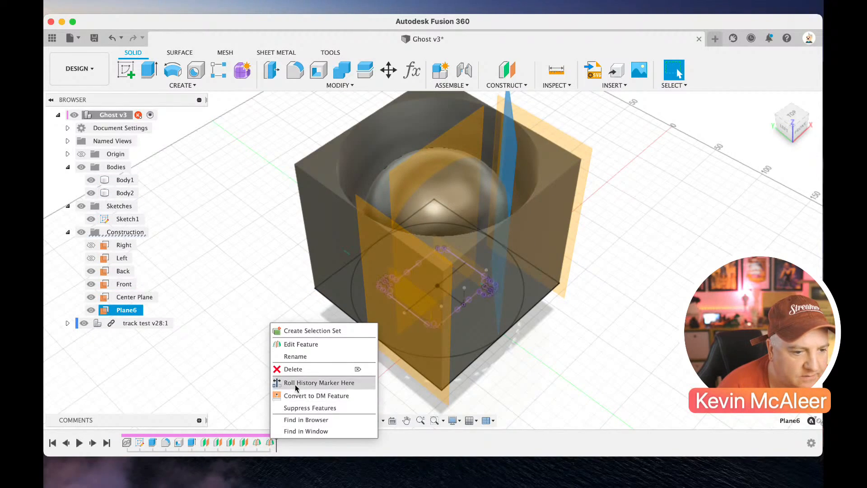
click(294, 345)
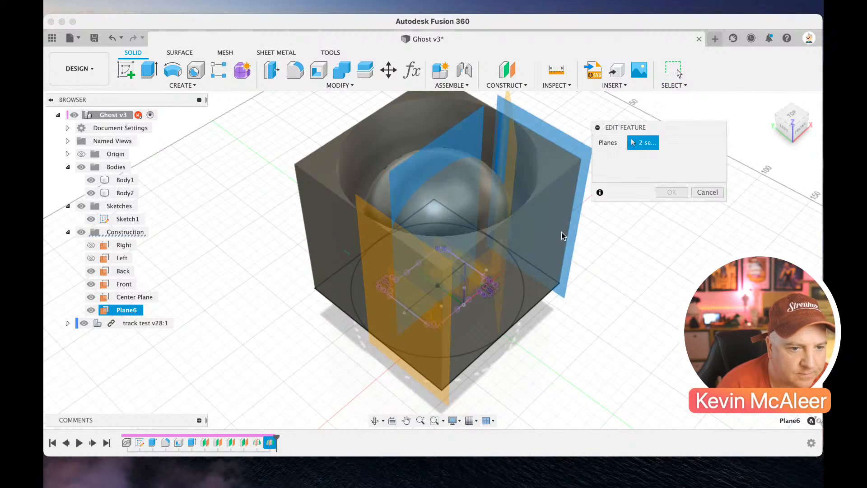
click(680, 142)
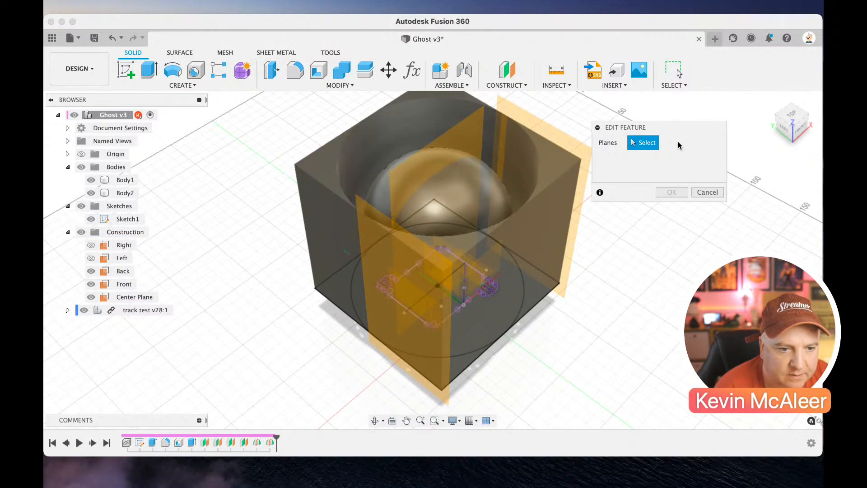
click(124, 285)
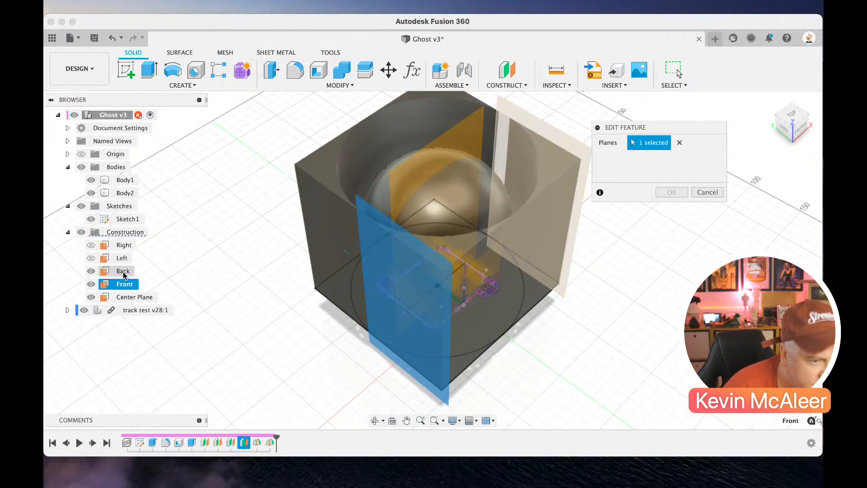
click(124, 273)
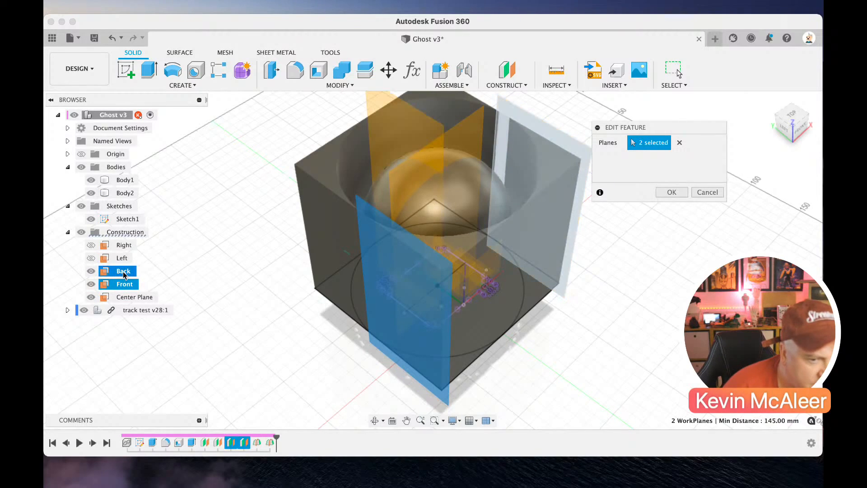
click(666, 193)
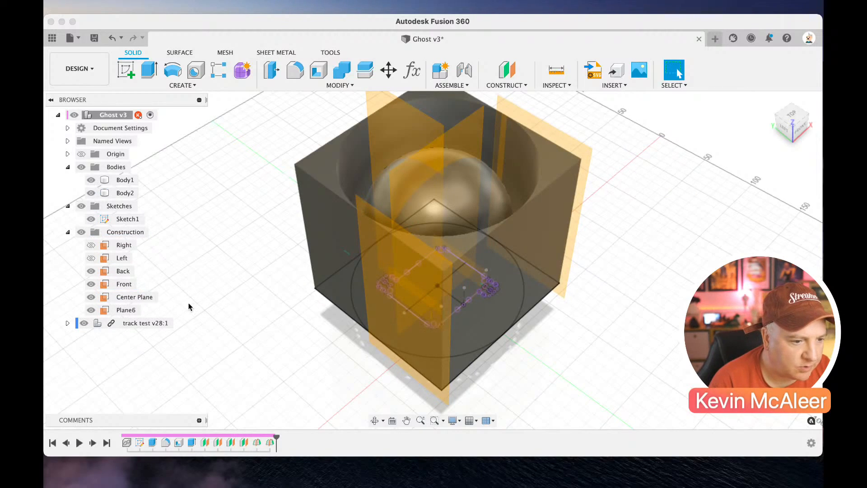
Rename the midplane between the Front and Back planes as Face Midplane
right_click(127, 316)
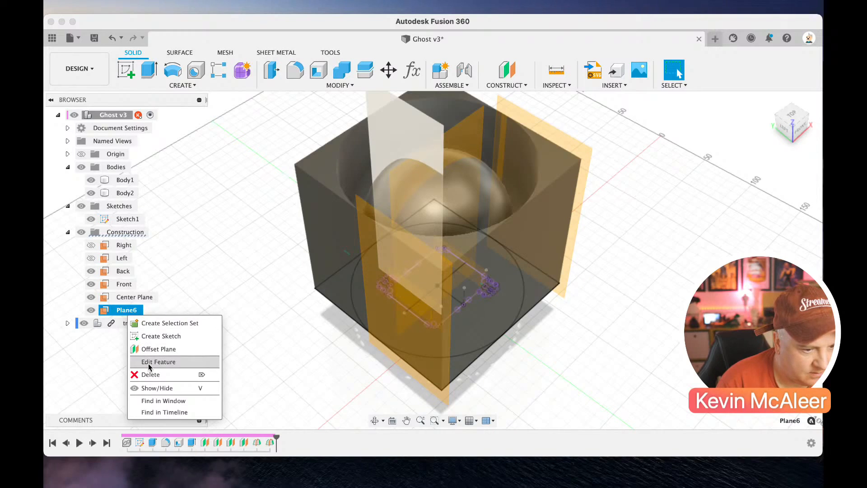
click(116, 312)
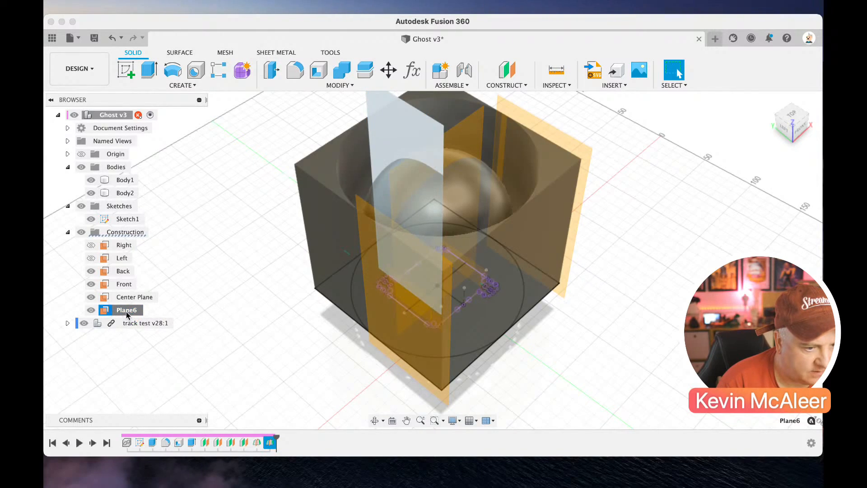
double_click(128, 313)
text(Fac)
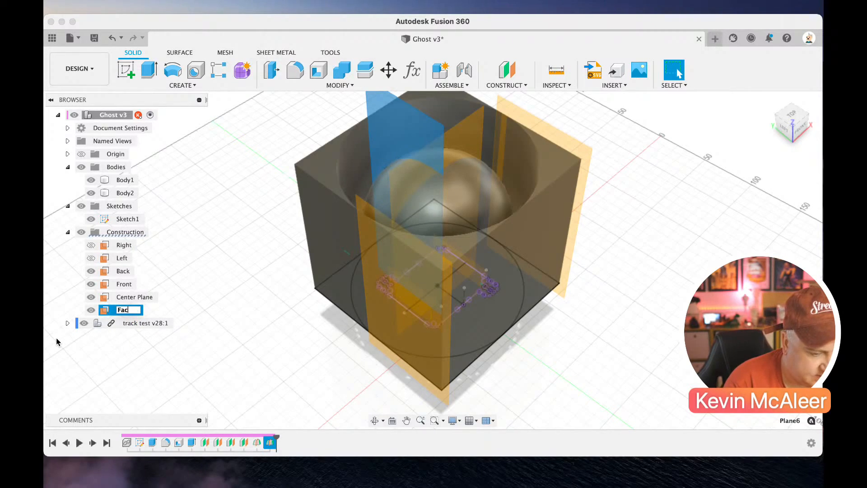
text(e N)
key(BackSpace)
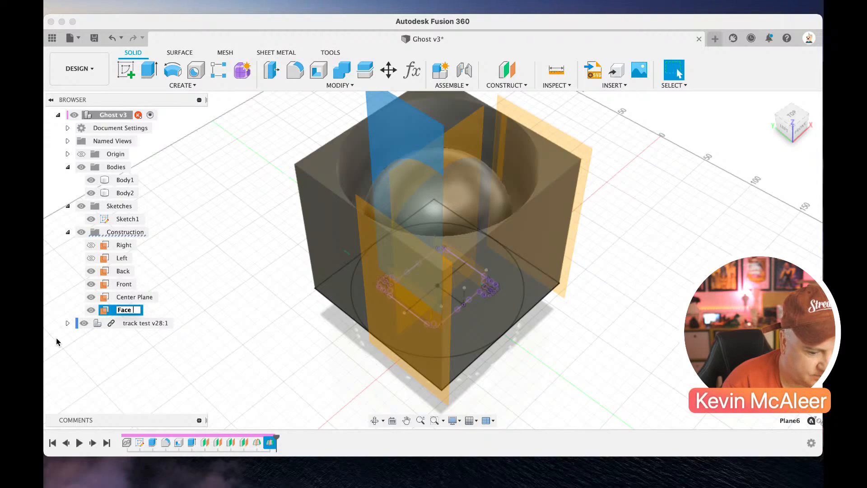
text(Modplan)
key(BackSpace)
key(BackSpace)
key(BackSpace)
key(BackSpace)
key(BackSpace)
key(BackSpace)
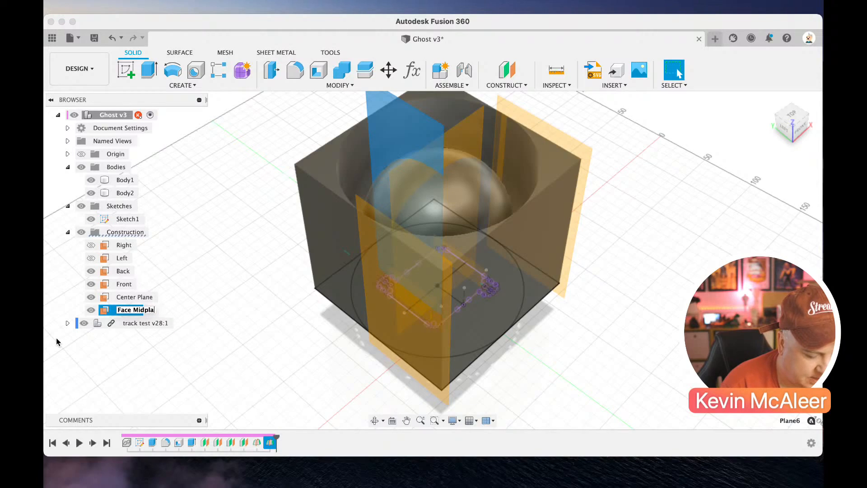
key(Return)
Rename the Center Plane as Center MidPlane
click(138, 298)
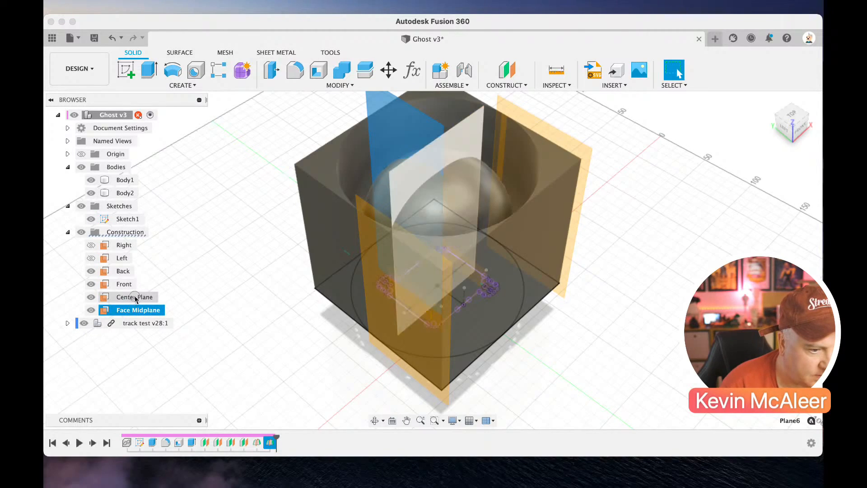
double_click(139, 300)
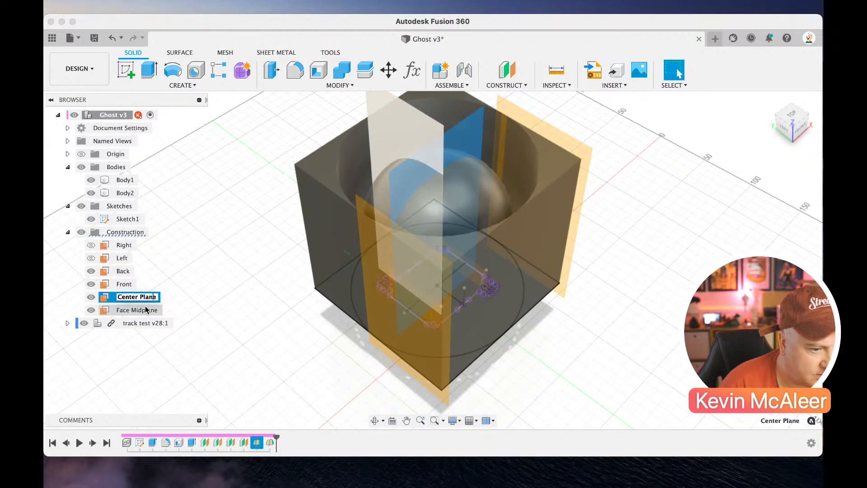
key(Left)
key(Left)
key(Left)
key(Left)
key(Left)
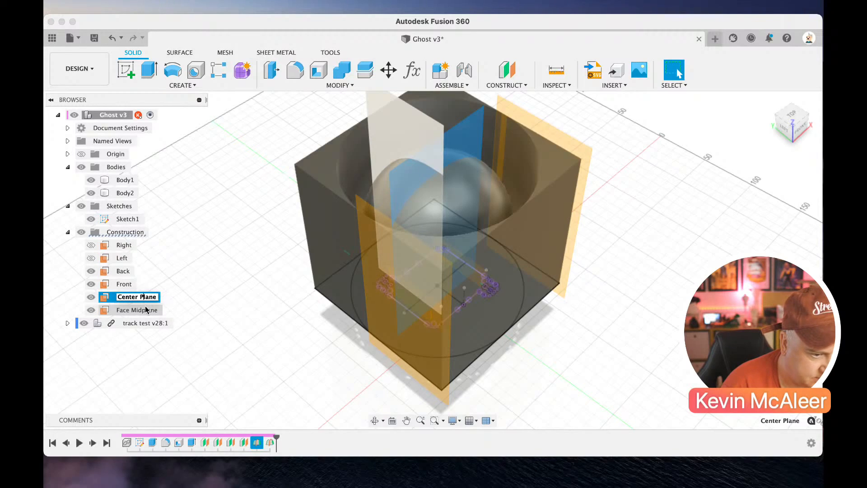
text(Mid)
key(Return)
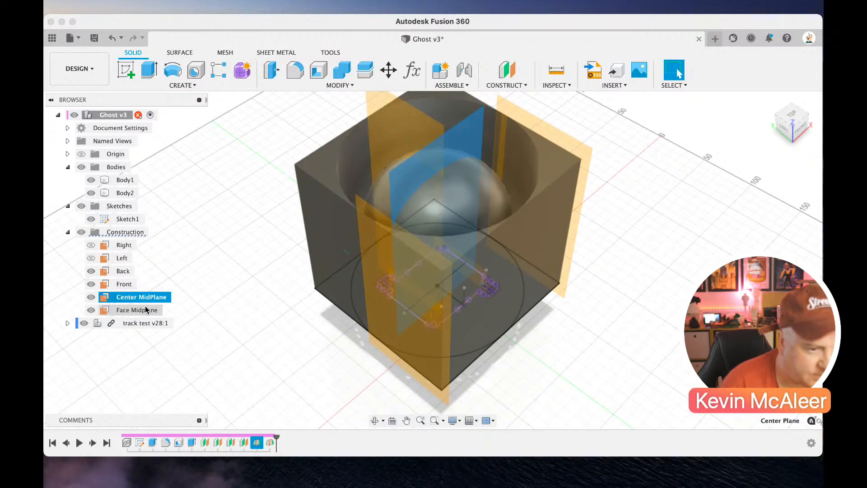
Hide the Back and Front construction planes and the block surrounding the domed body
click(94, 273)
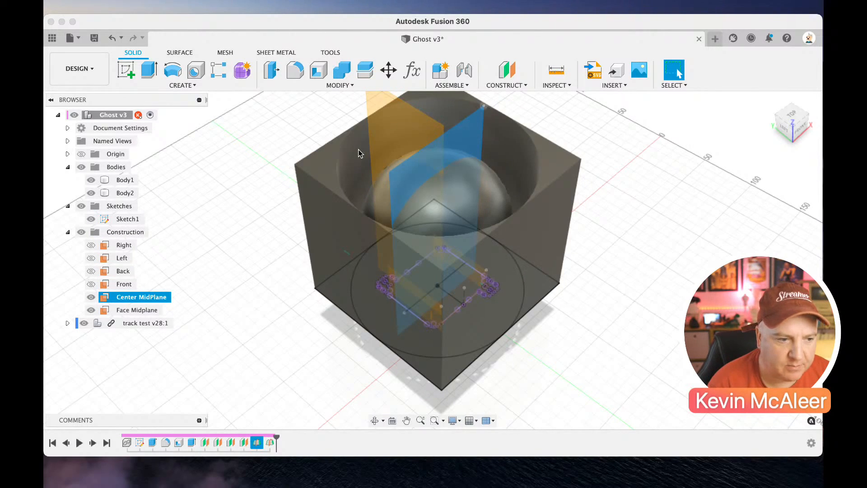
click(94, 193)
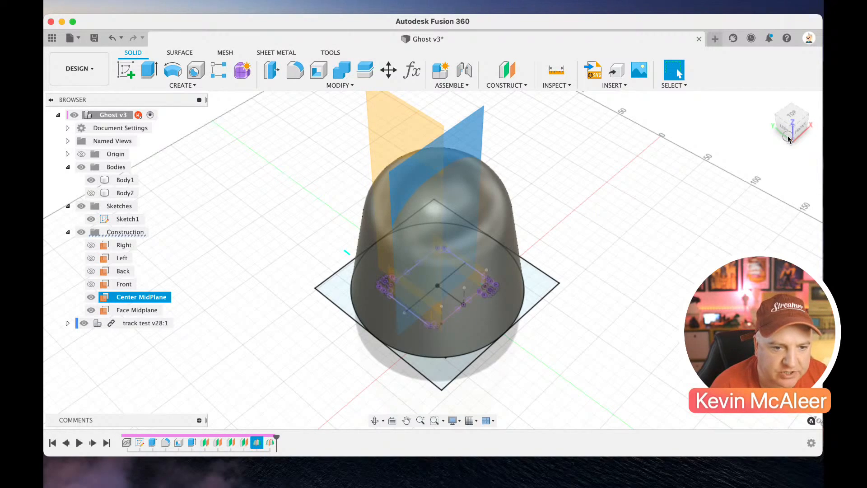
click(773, 116)
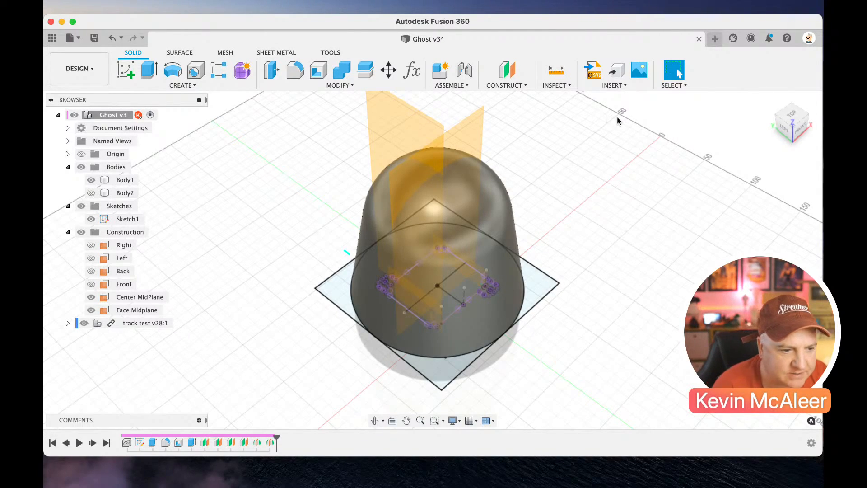
Examine how the domed body fits over the chassis from the sides, back and underneath, briefly hiding the bodies
click(787, 132)
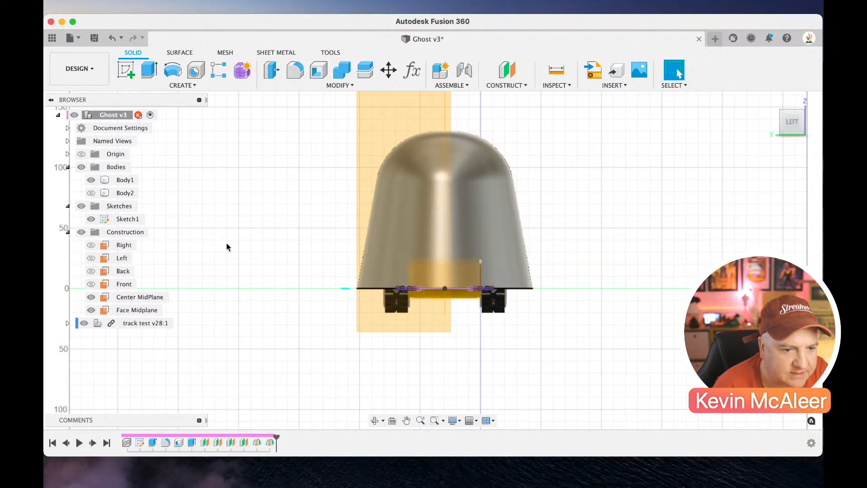
click(82, 167)
click(81, 167)
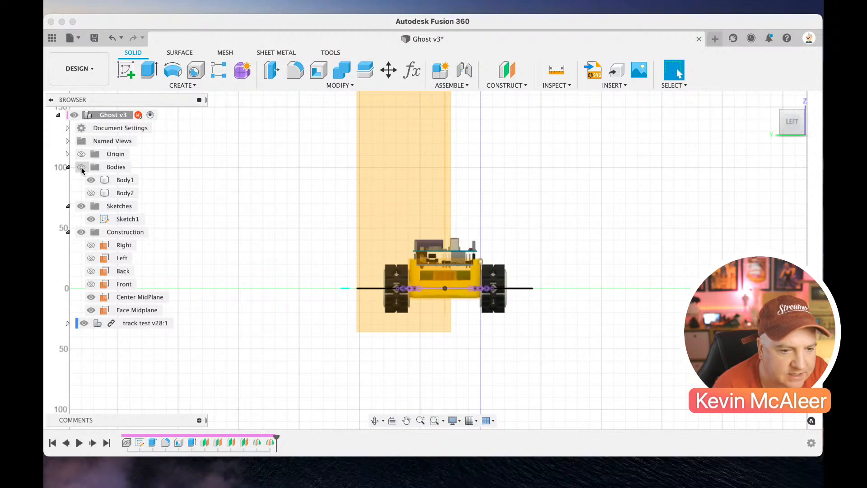
click(82, 167)
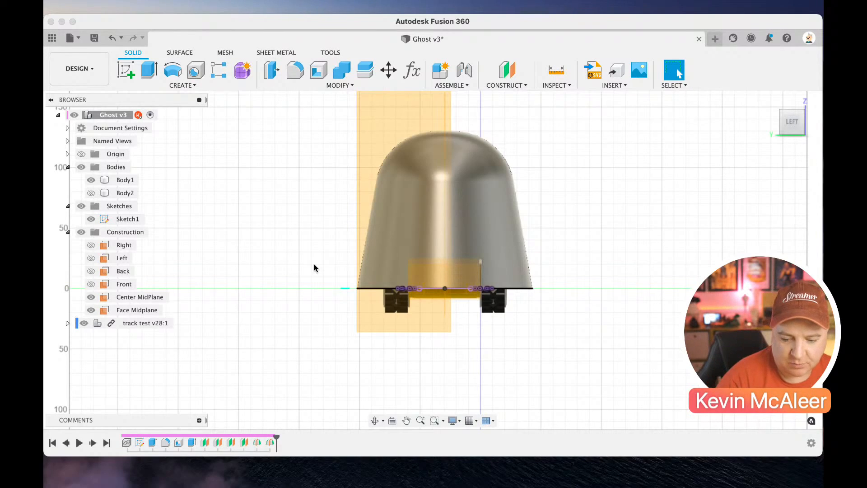
mouse_move(804, 140)
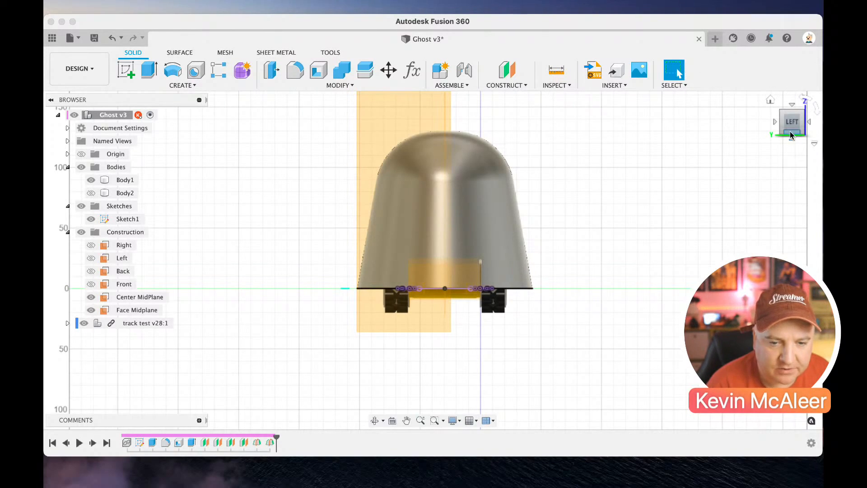
click(803, 139)
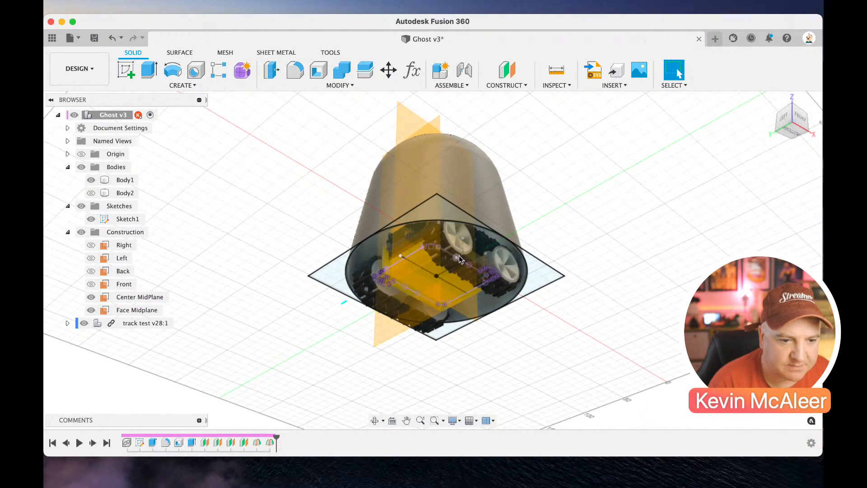
click(796, 135)
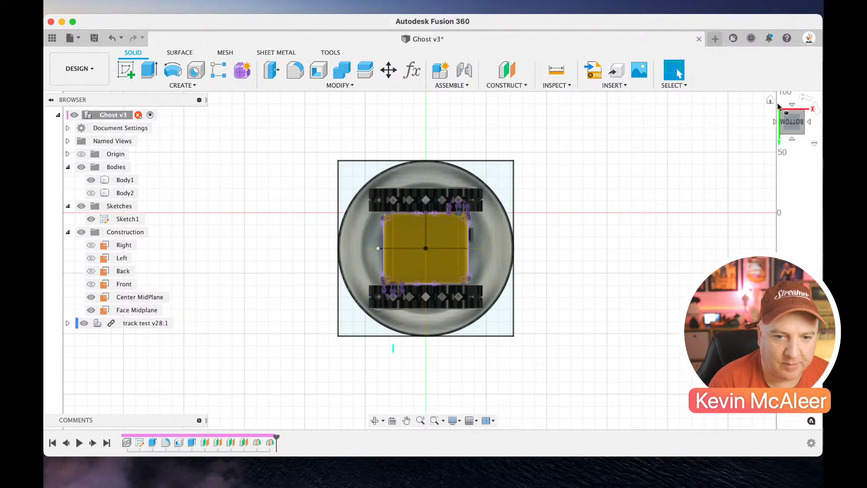
click(771, 100)
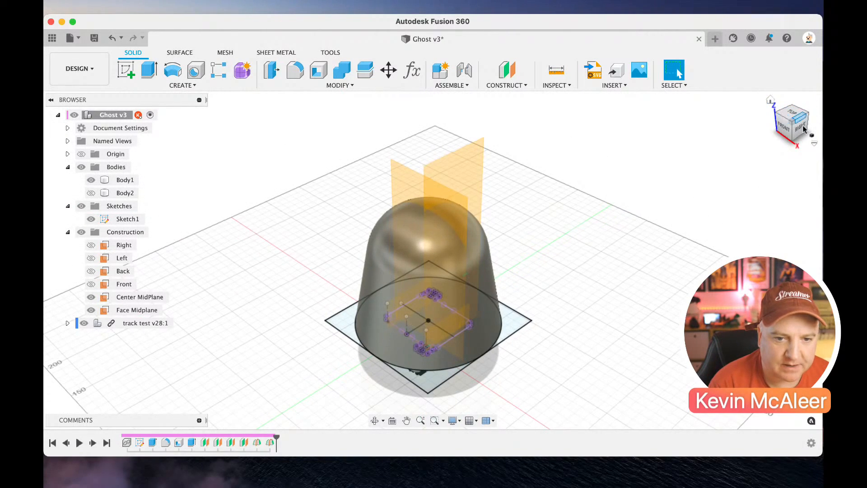
click(802, 127)
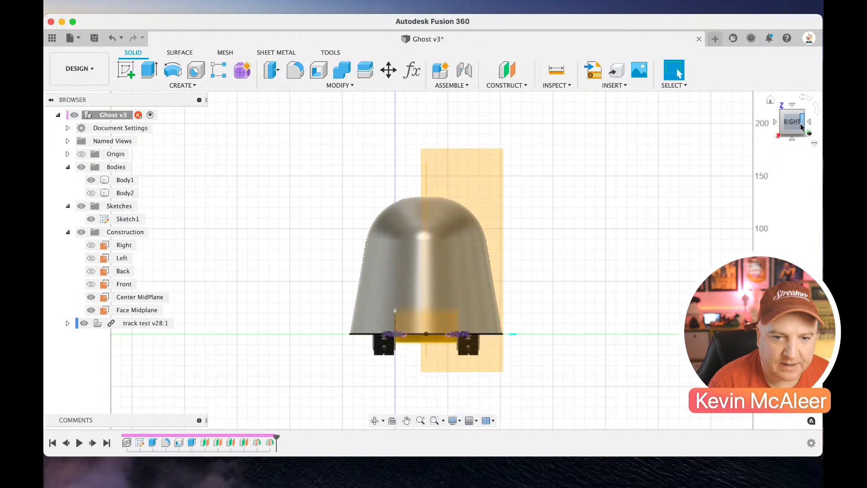
click(809, 123)
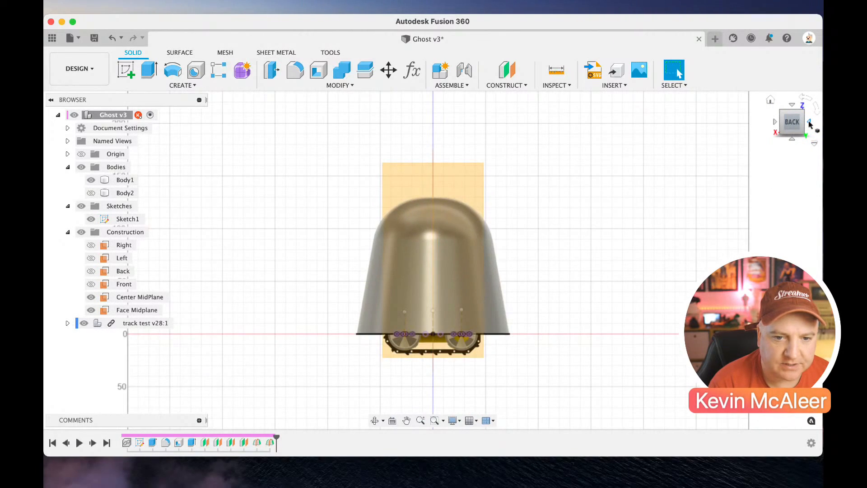
click(810, 124)
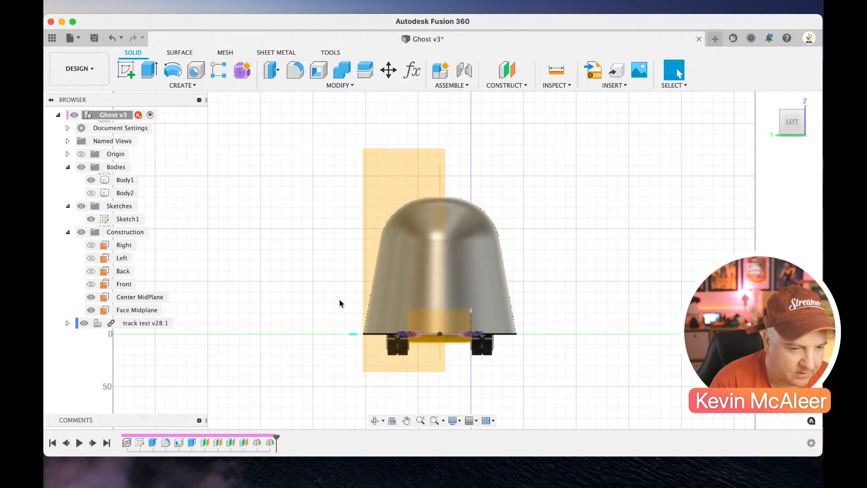
Create a sketch on the Face Midplane, viewed from the left side of the domed body
scroll(340, 300, up, 5)
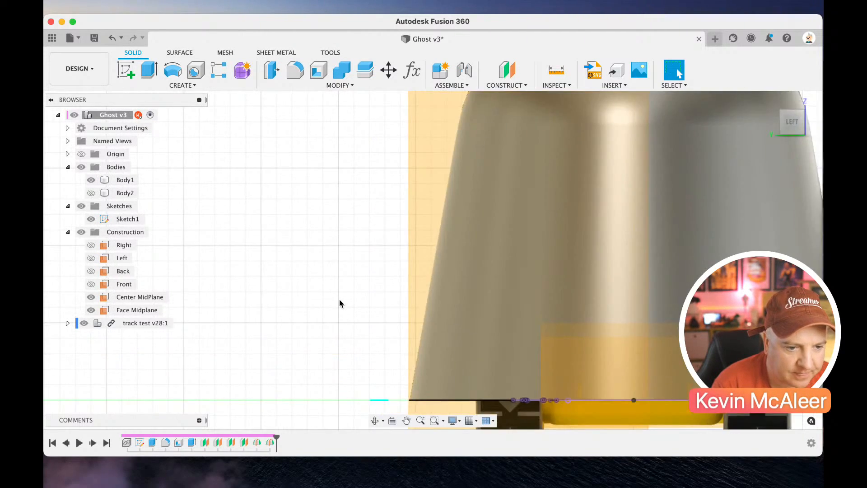
scroll(340, 300, up, 5)
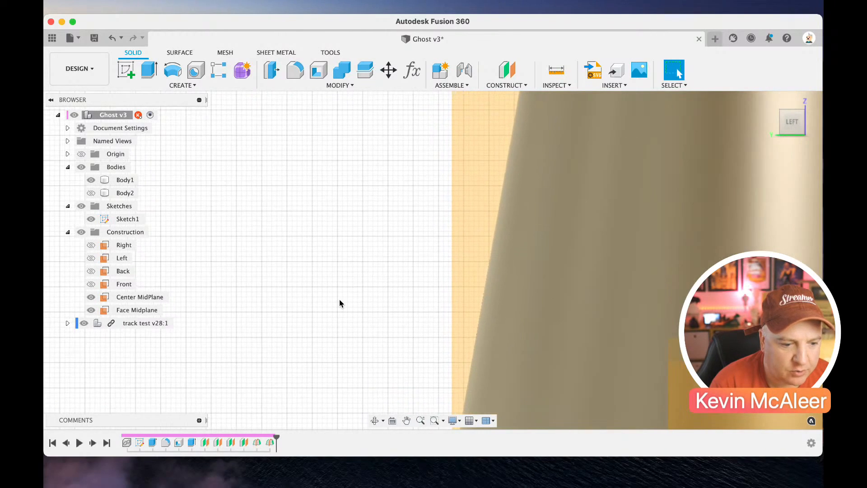
click(120, 74)
click(465, 233)
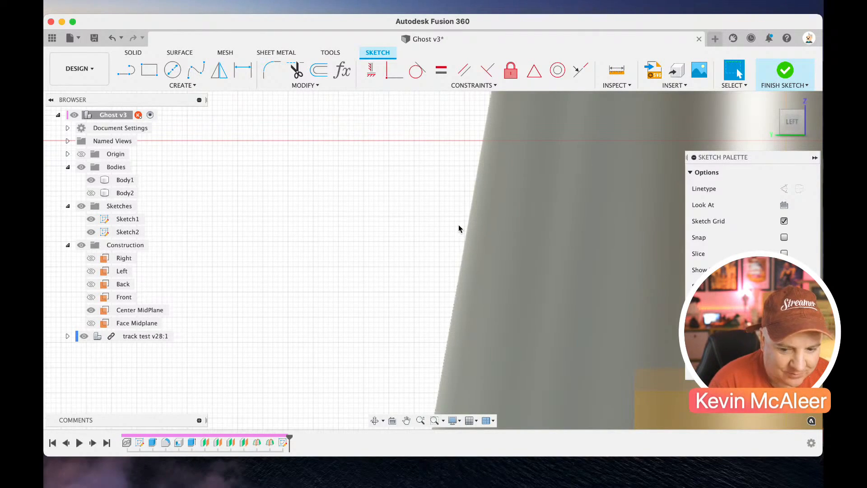
Turn on Slice for the Face Midplane sketch to section the domed body, with the Line tool ready and the palette clear of the webcam
scroll(453, 221, down, 6)
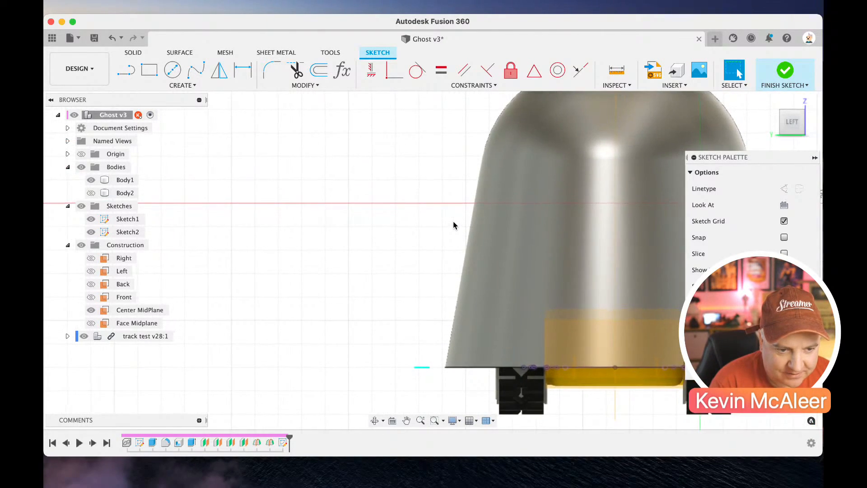
scroll(454, 221, up, 3)
scroll(453, 222, up, 2)
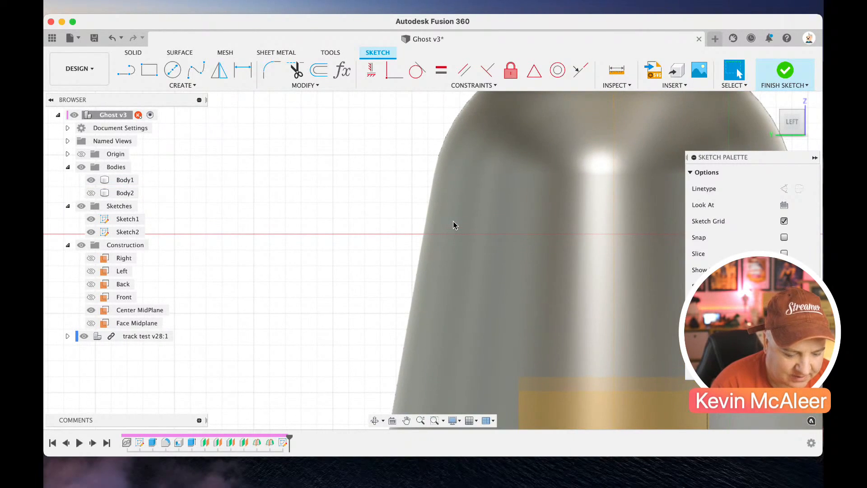
key(l)
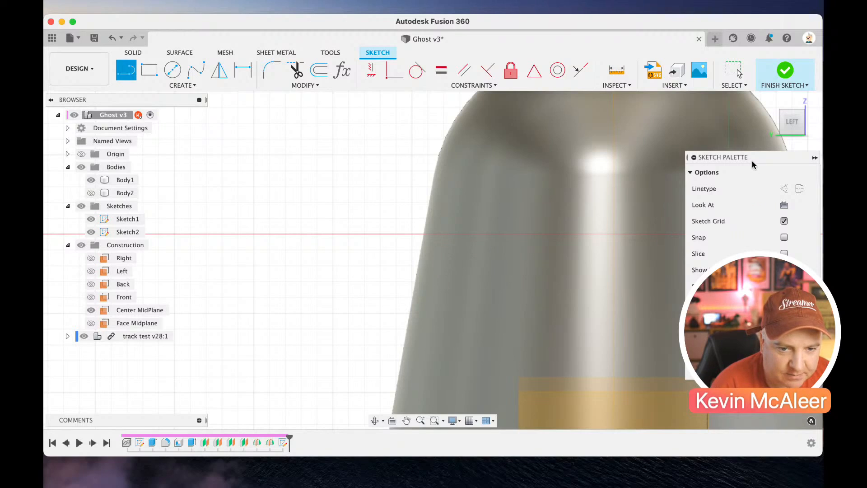
drag(752, 161, 635, 143)
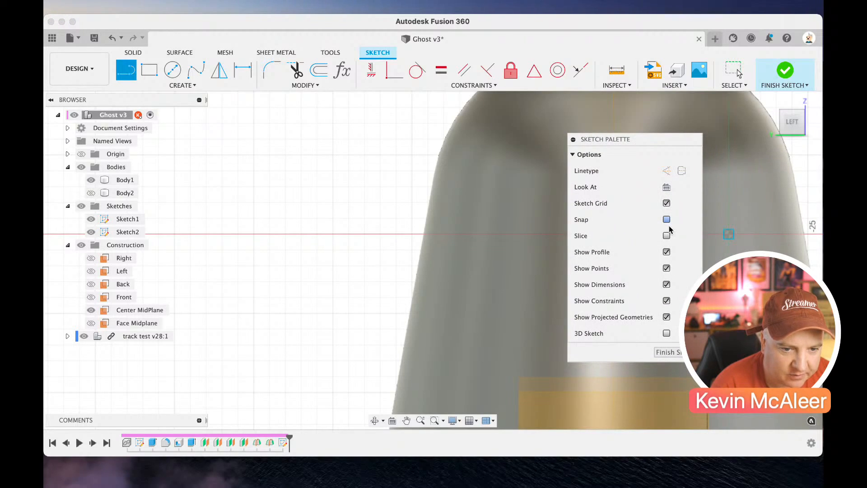
click(666, 235)
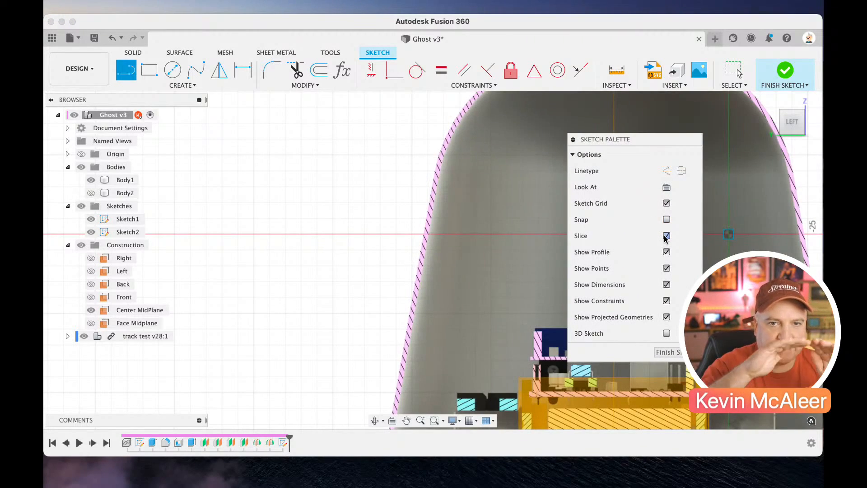
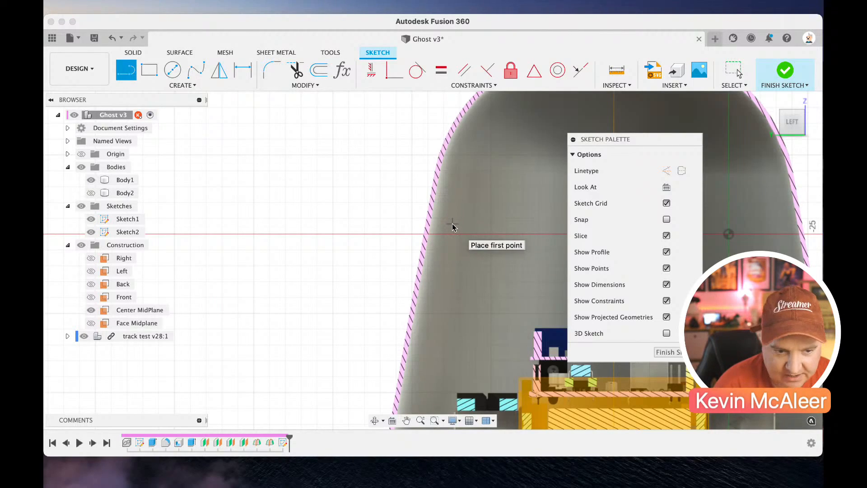
Sketch a closed six-sided arm outline with lines, extending outward from the domed shell's sloping wall and ending just inside it
click(428, 225)
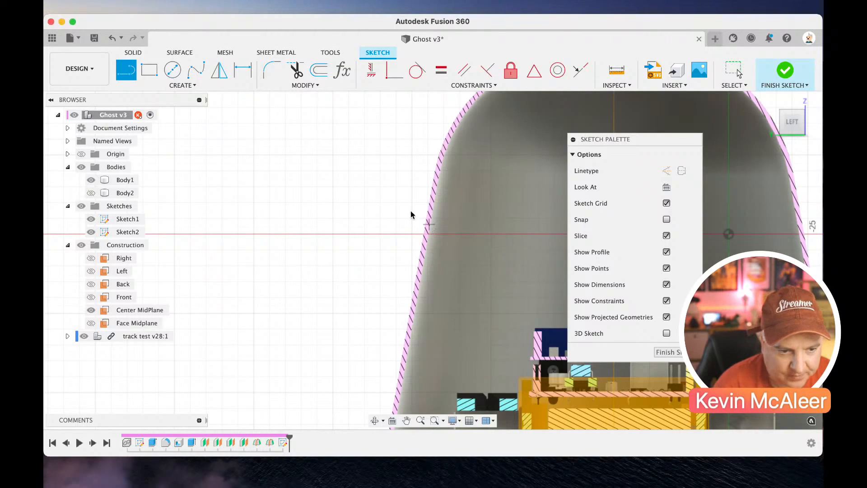
click(353, 183)
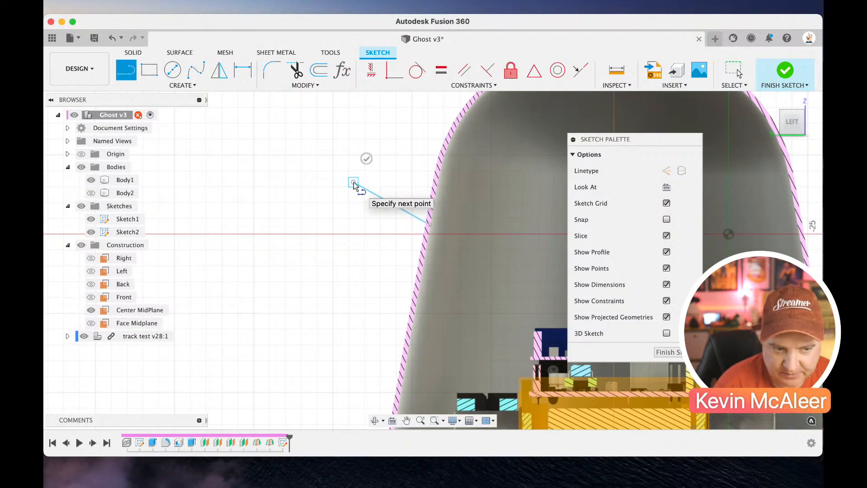
click(329, 157)
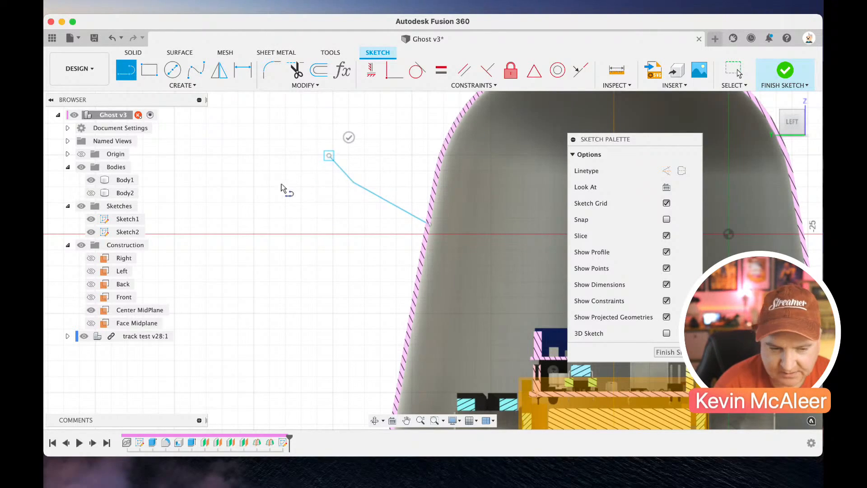
click(269, 195)
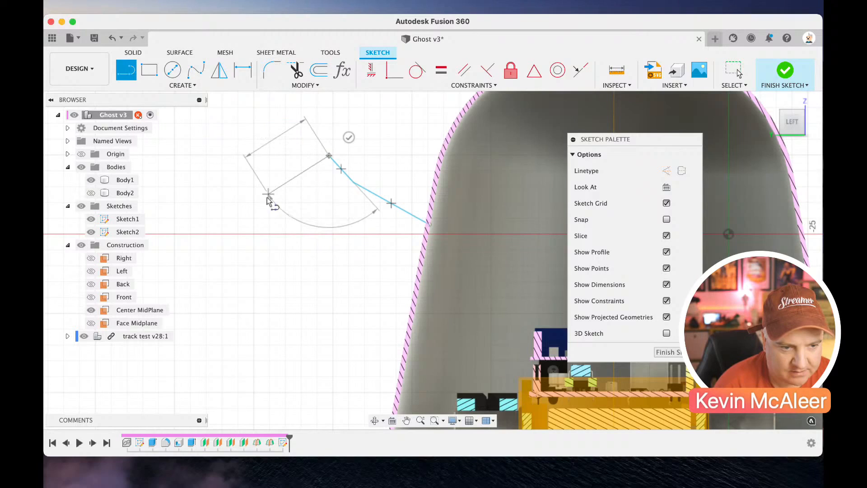
click(248, 247)
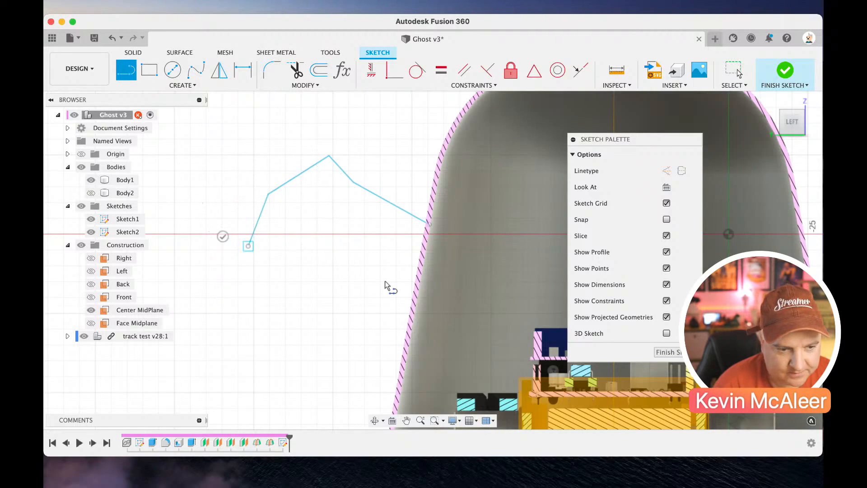
click(428, 336)
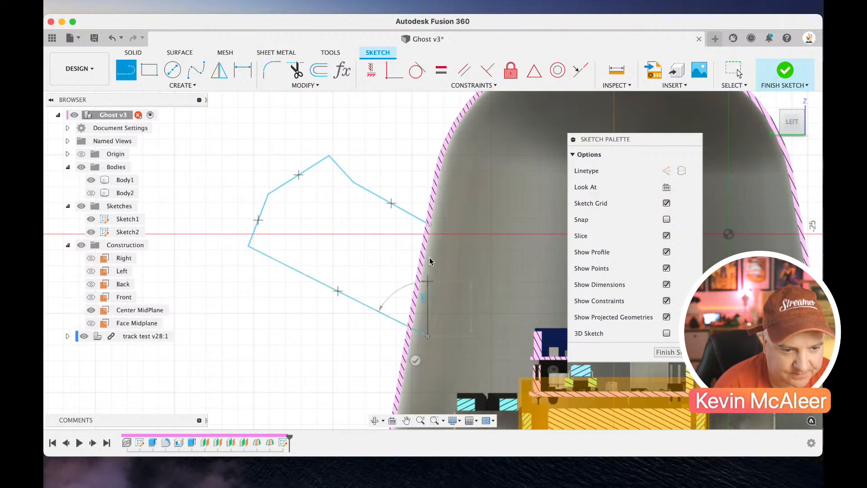
click(429, 224)
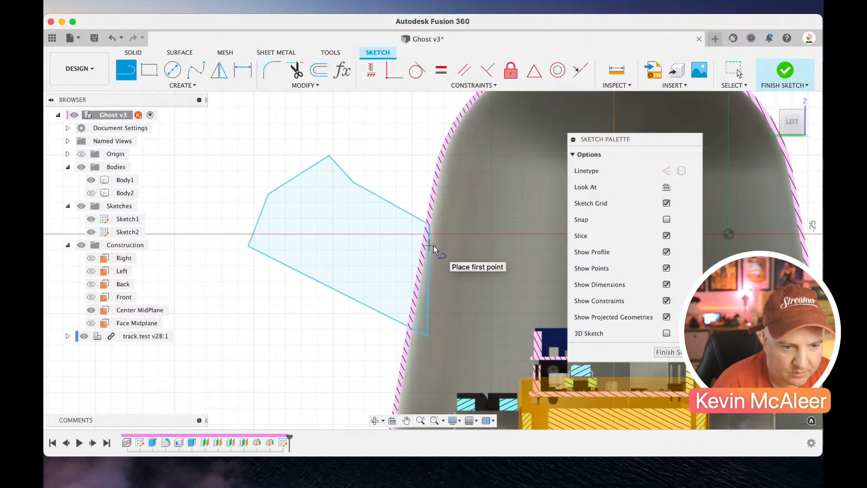
key(Escape)
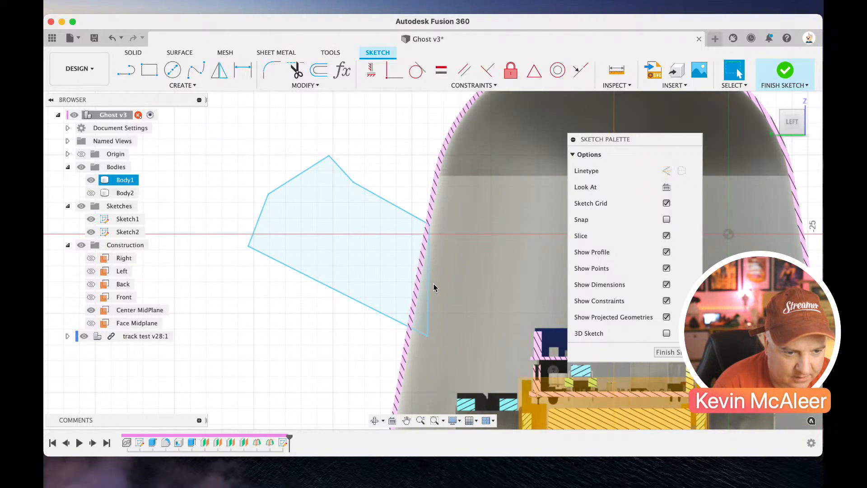
click(428, 293)
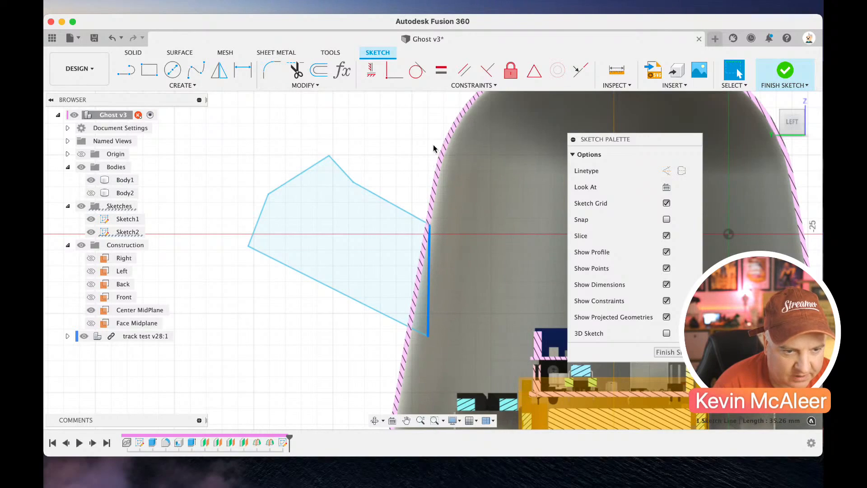
click(461, 73)
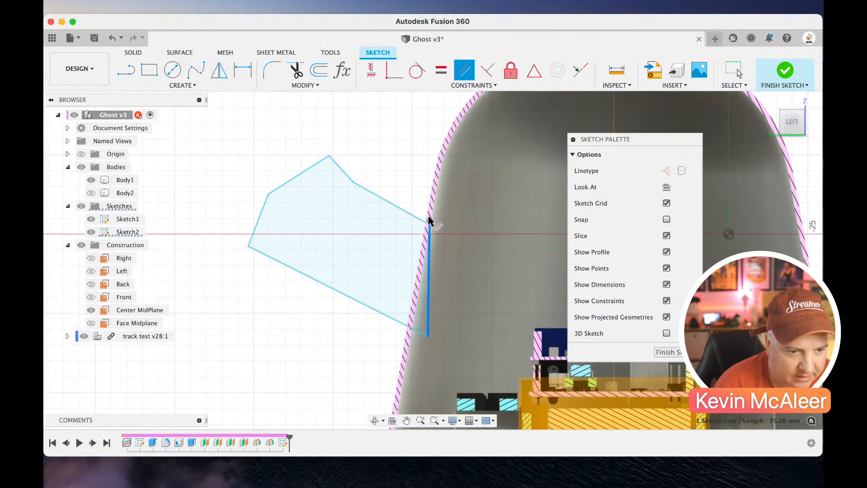
key(Escape)
click(420, 280)
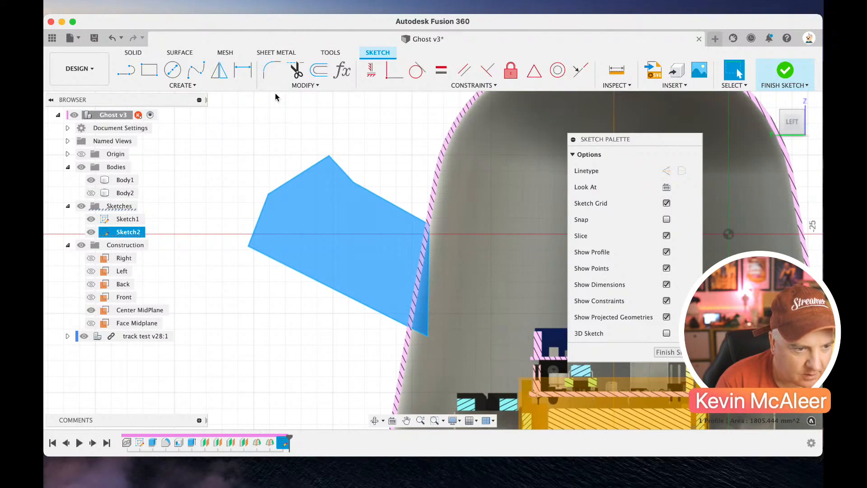
Fillet the lower outer corner of the arm outline with a 10 mm radius
click(270, 71)
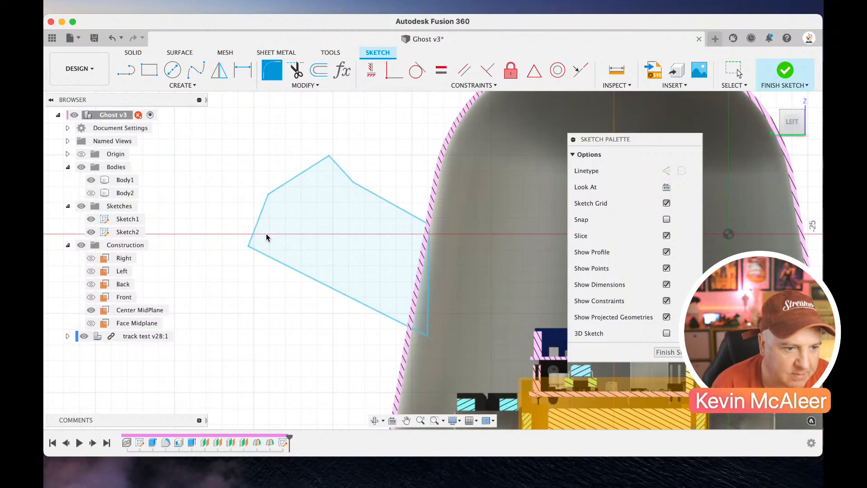
click(254, 236)
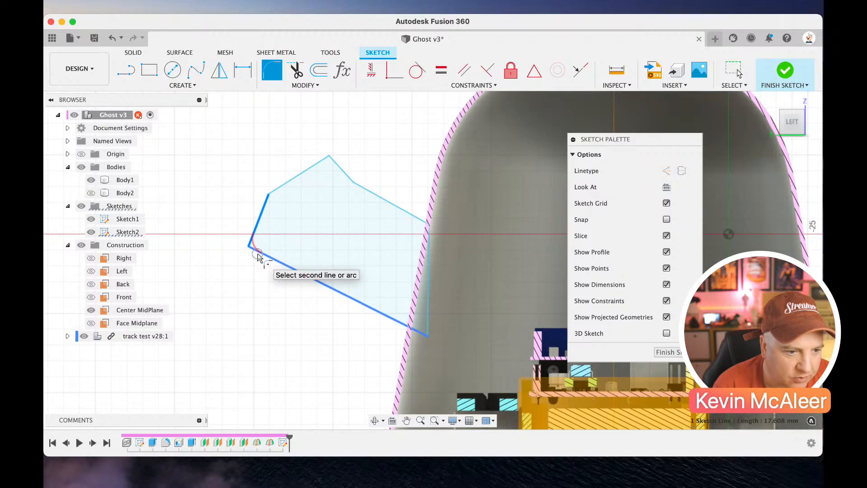
click(259, 256)
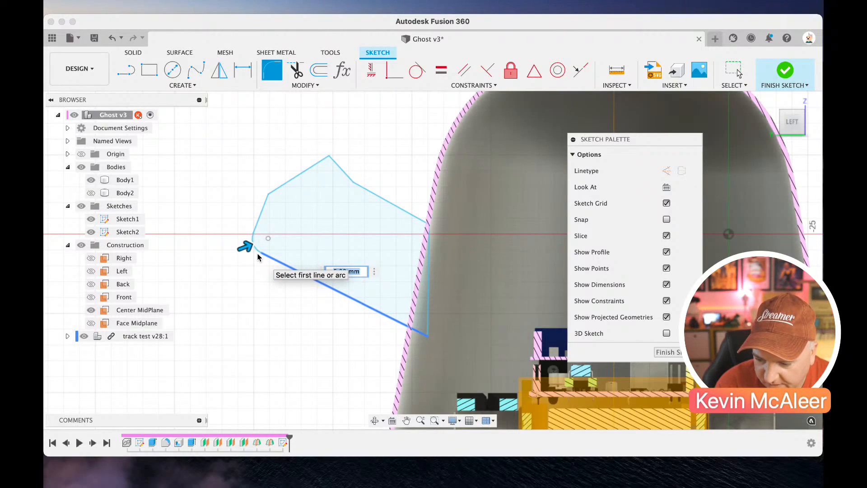
text(10)
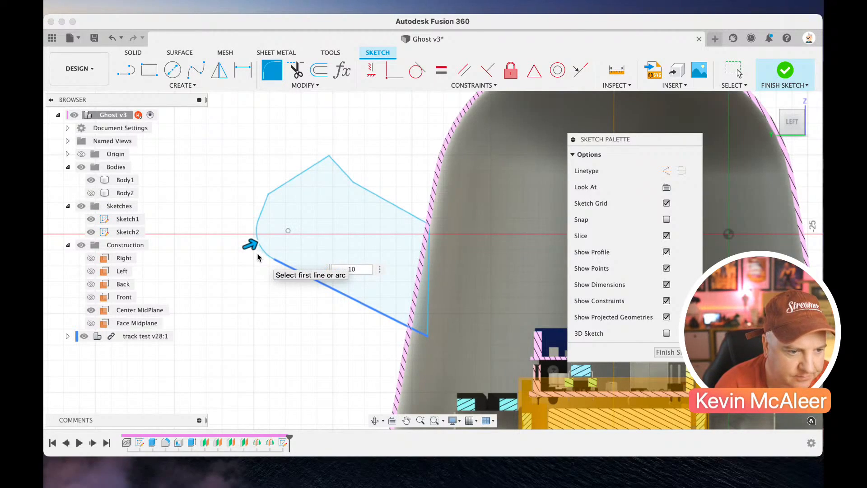
key(Return)
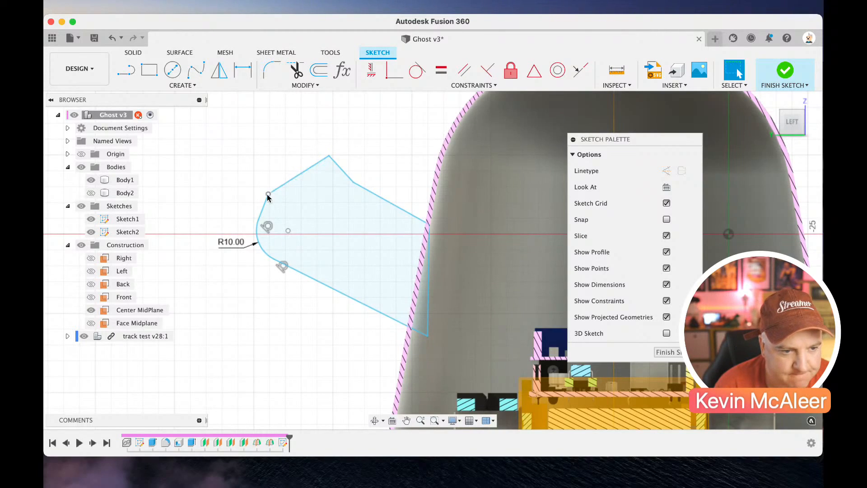
Reshape the arm outline's upper outer end by moving its points, and fillet its corners with a 10 mm radius
mouse_move(268, 193)
mouse_down()
mouse_move(287, 166)
mouse_move(330, 179)
mouse_up()
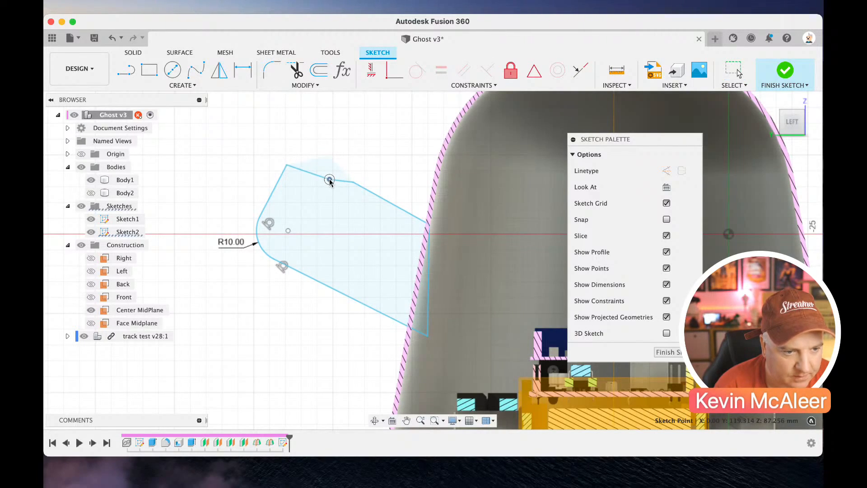
click(265, 75)
click(295, 167)
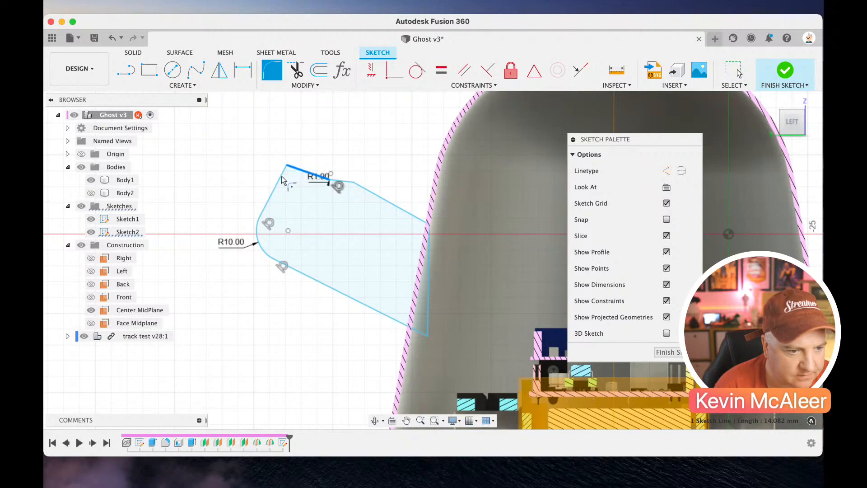
click(282, 179)
text(10)
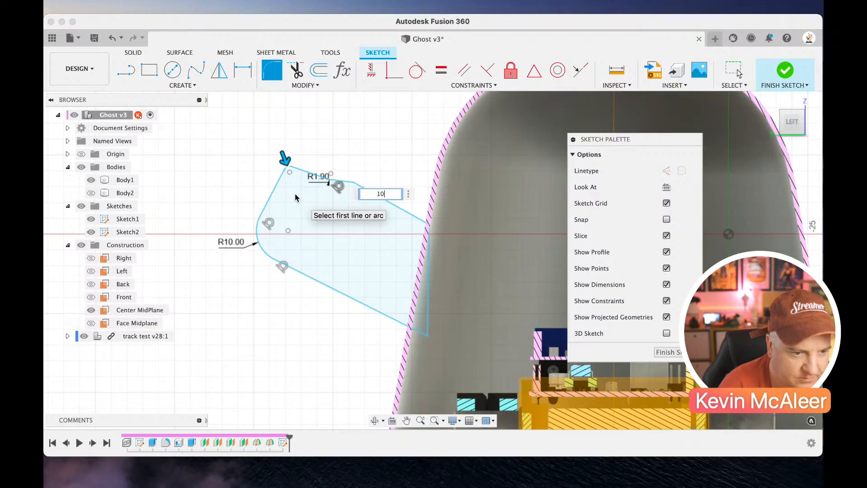
key(Return)
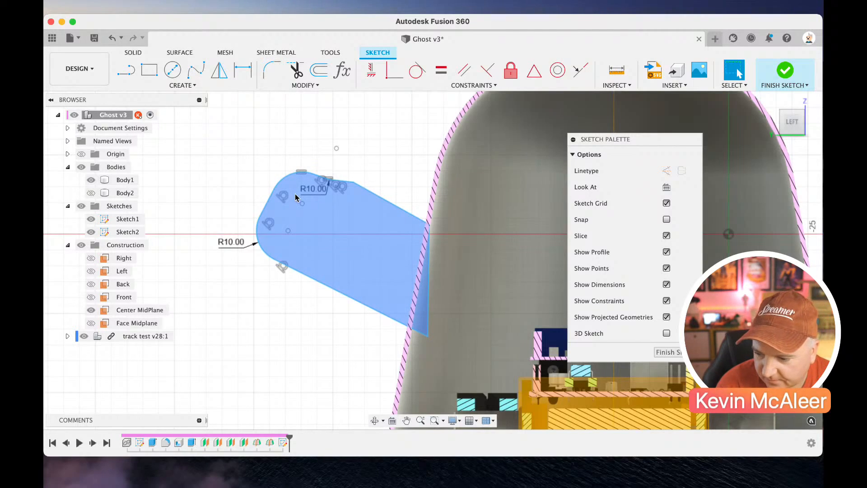
mouse_move(354, 182)
mouse_down()
mouse_move(345, 209)
mouse_move(361, 217)
mouse_up()
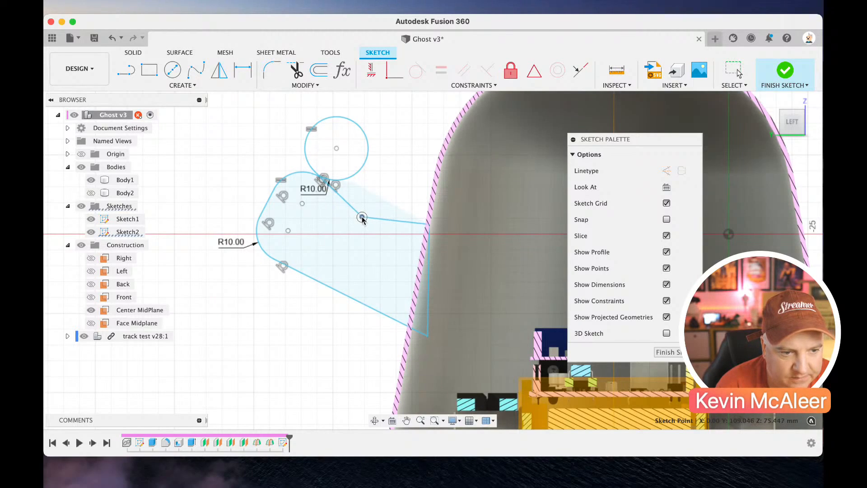
mouse_move(326, 180)
mouse_down()
mouse_move(315, 172)
mouse_move(343, 198)
mouse_up()
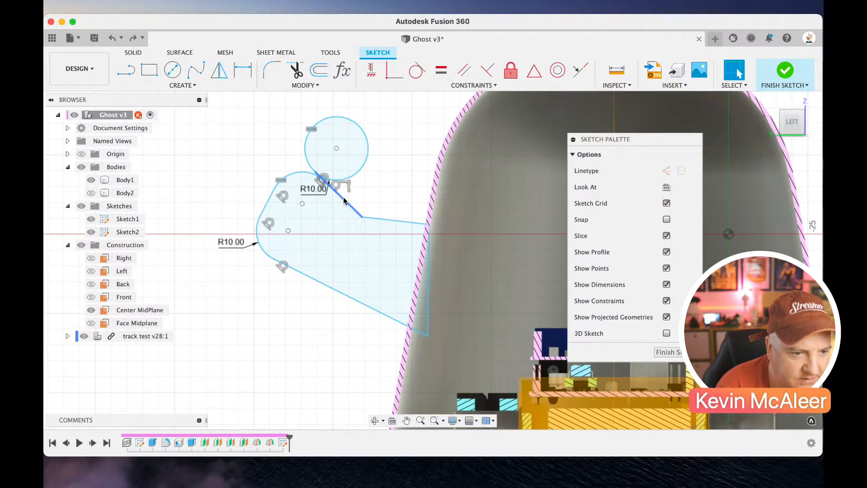
key(Delete)
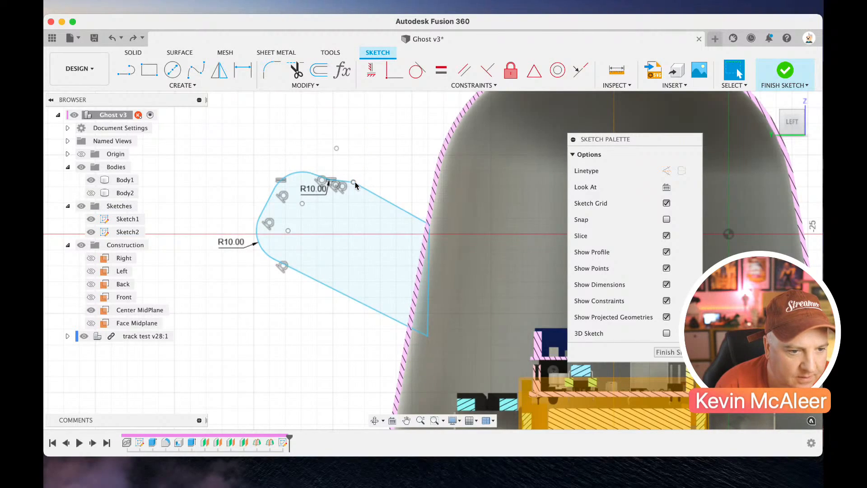
key(super+z)
Delete the straight upper edges and the concave arc between the arm's rounded outer end and the shell wall
drag(368, 189, 382, 165)
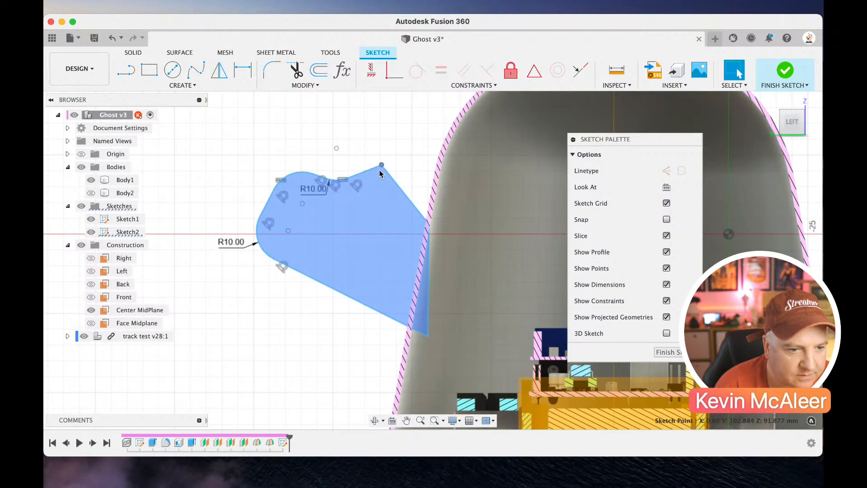
click(393, 179)
key(Delete)
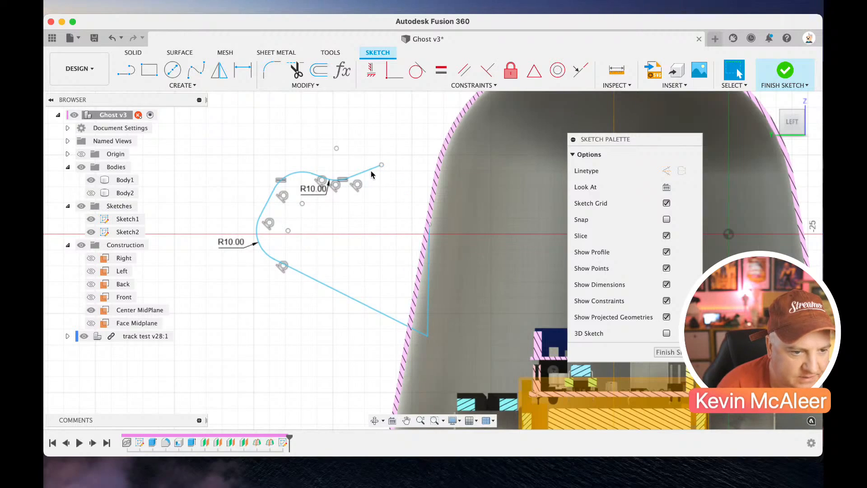
click(371, 170)
key(Delete)
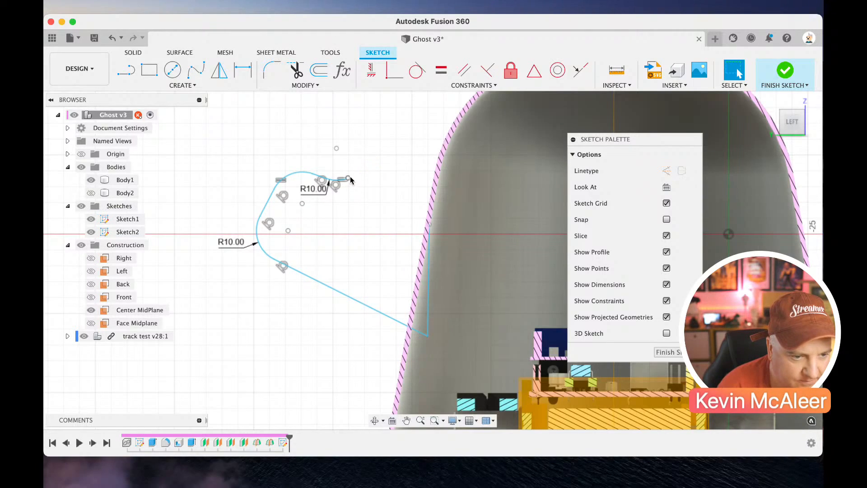
mouse_move(348, 178)
mouse_down()
mouse_move(361, 203)
mouse_move(402, 181)
mouse_up()
click(359, 171)
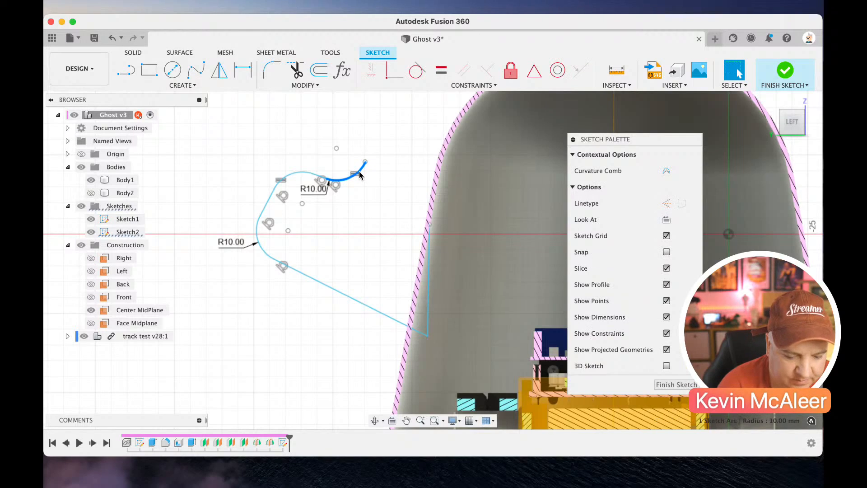
key(Delete)
Draw two connected lines from the arm's rounded upper end down and across to the inner edge's upper end, about 20.5 mm long at the shell
key(l)
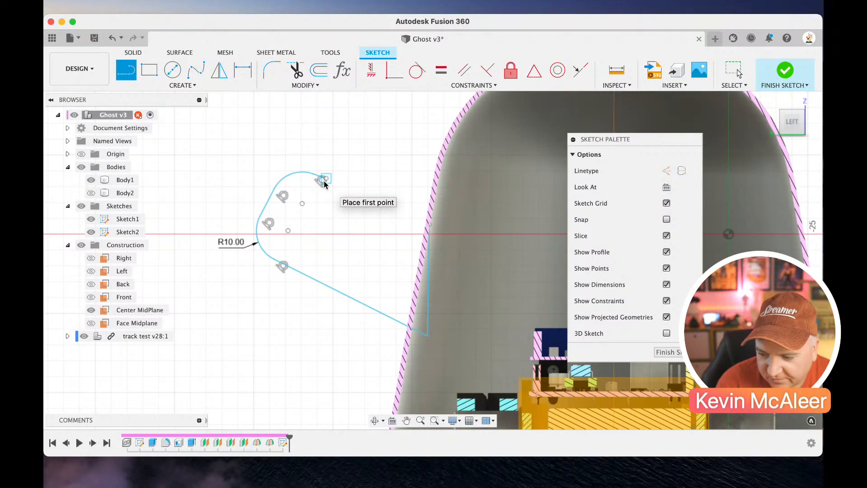
click(323, 181)
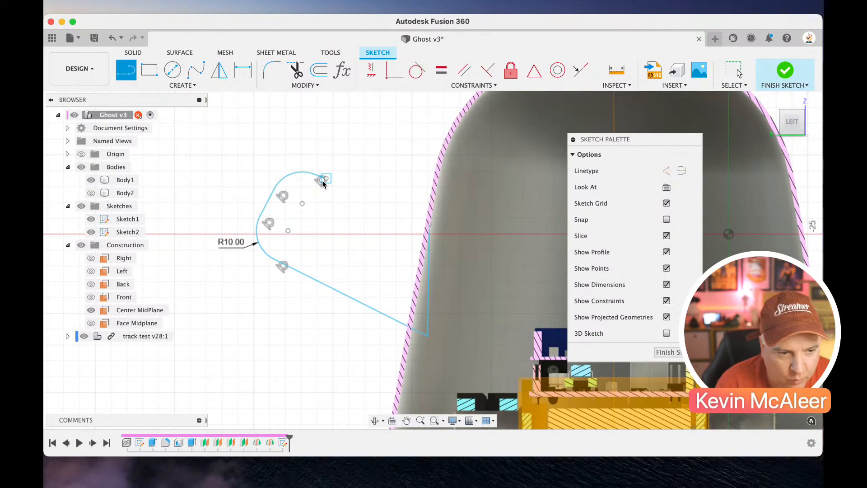
click(365, 218)
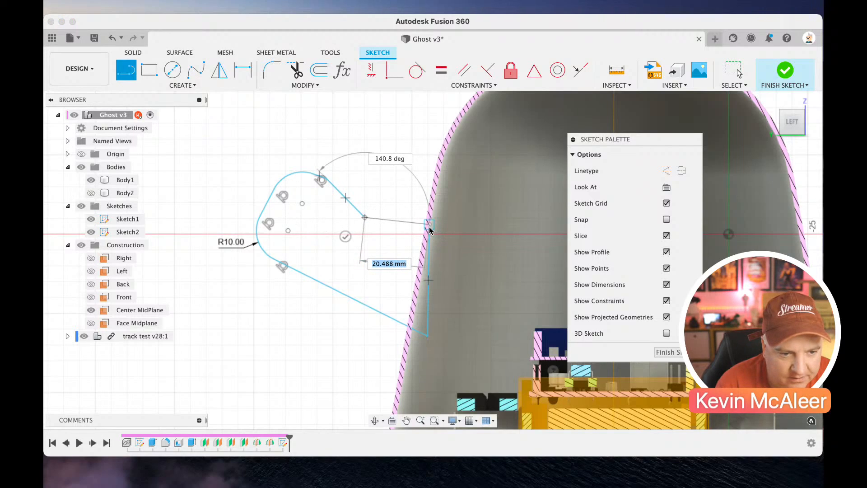
click(430, 224)
key(Escape)
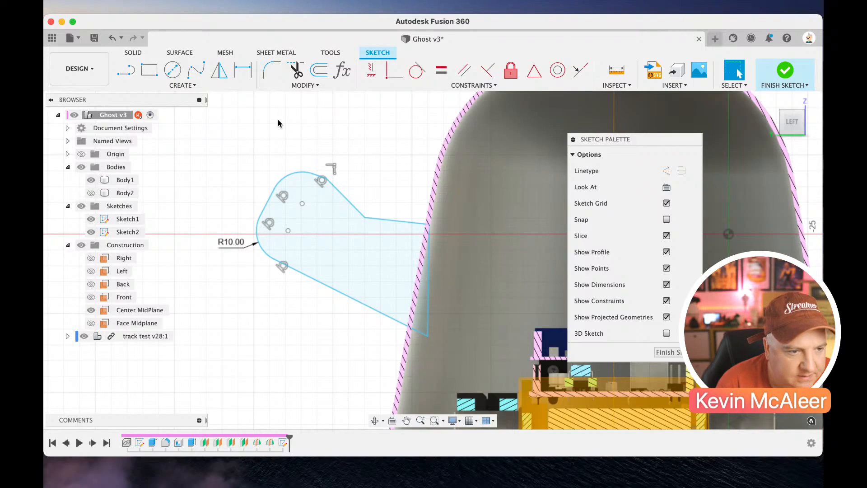
Fillet the corner between the arm's rounded upper end and the adjoining sloping line with a 1.2 mm radius
click(272, 71)
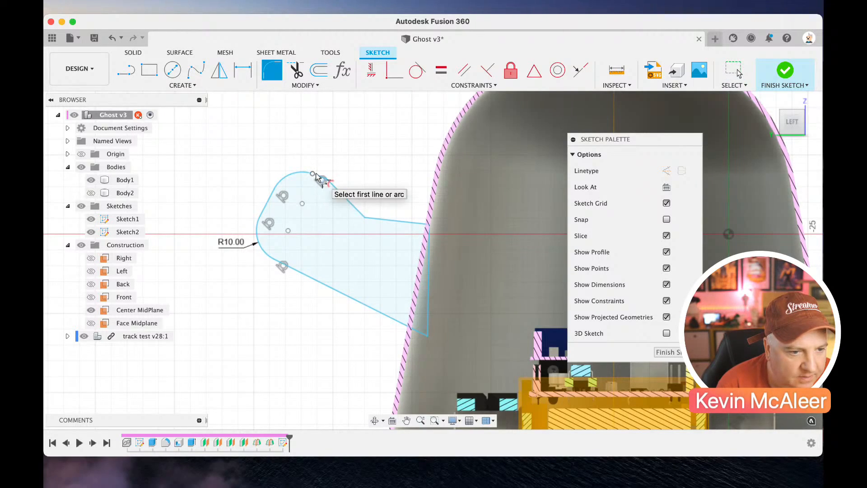
click(317, 175)
click(334, 191)
key(Return)
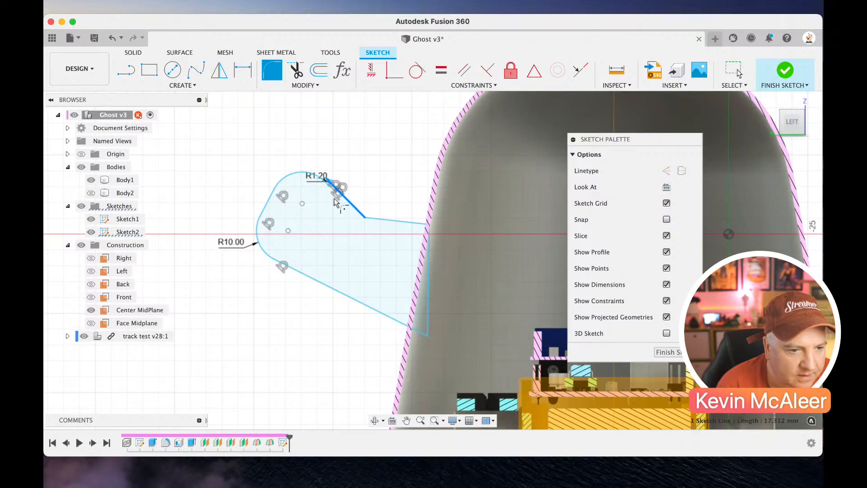
click(315, 177)
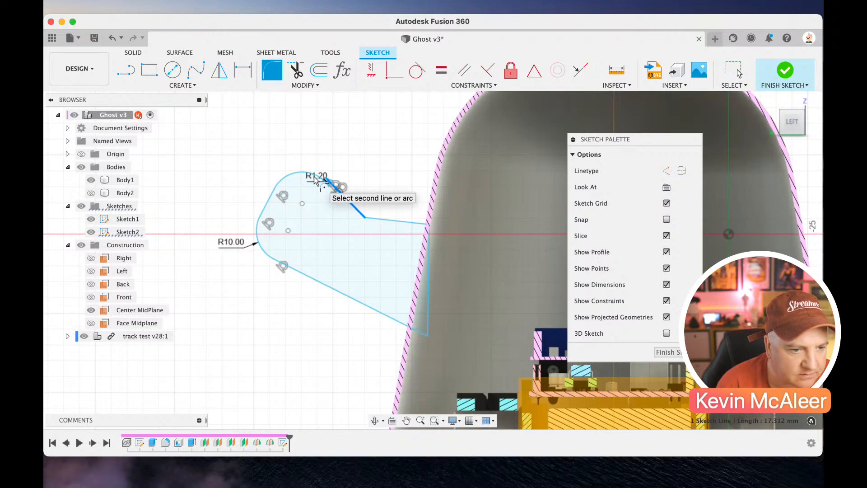
key(Escape)
Dimension the distance between the centre of the arm's rounded upper end and the sloping upper line
key(d)
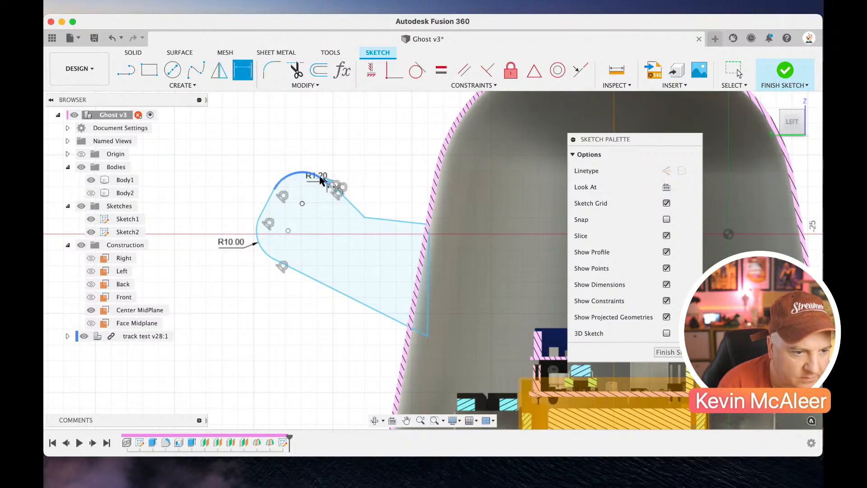
click(322, 178)
click(326, 176)
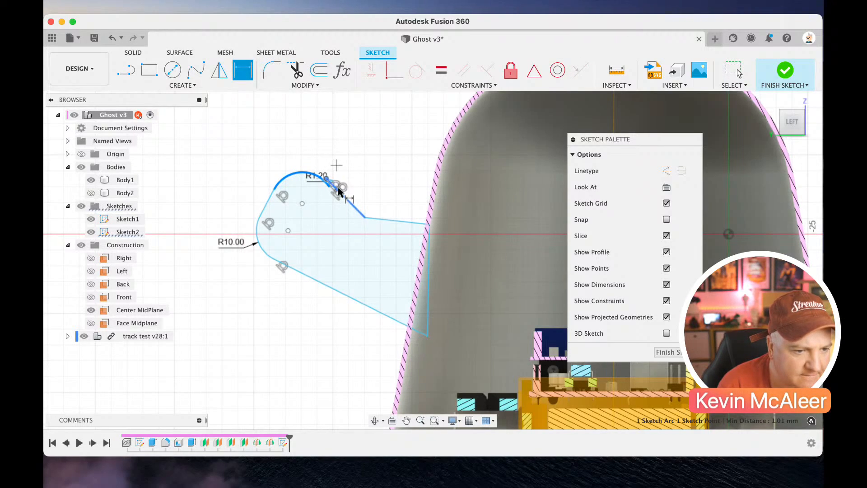
click(352, 199)
click(358, 224)
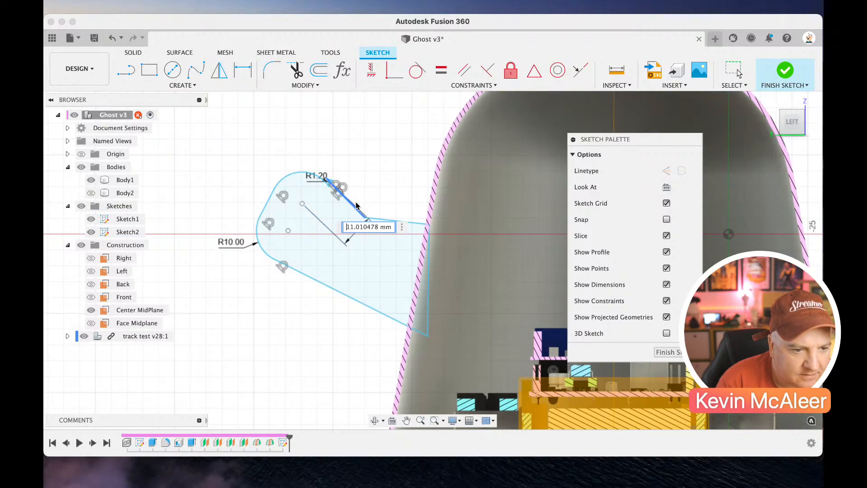
scroll(356, 205, up, 5)
scroll(357, 206, up, 3)
scroll(303, 217, left, 5)
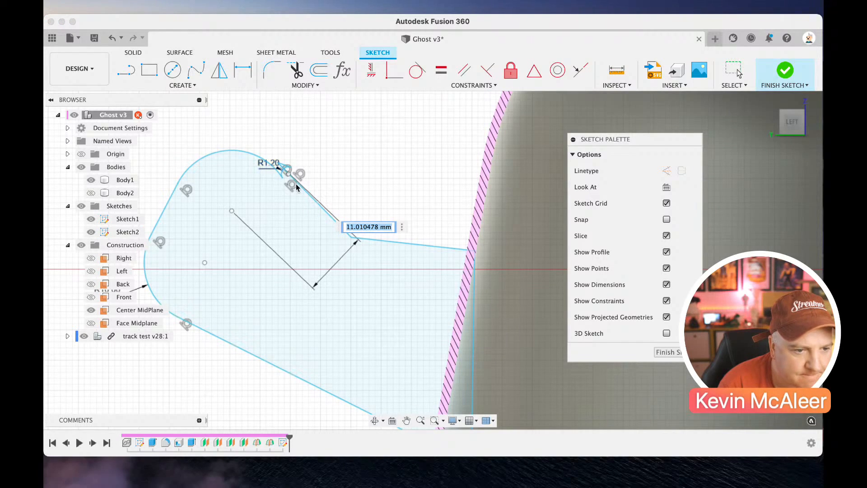
key(Return)
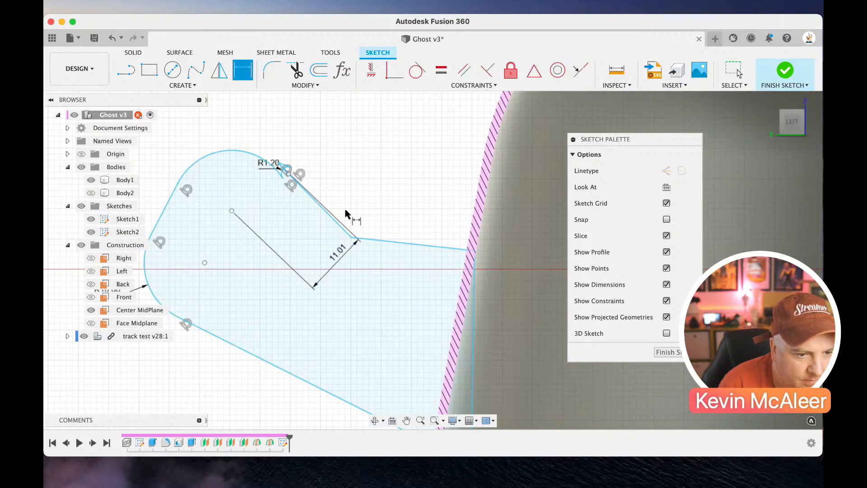
key(Escape)
Delete the distance dimension, the sloping upper line, the arm's large upper end arc and the small fillet arc
click(346, 230)
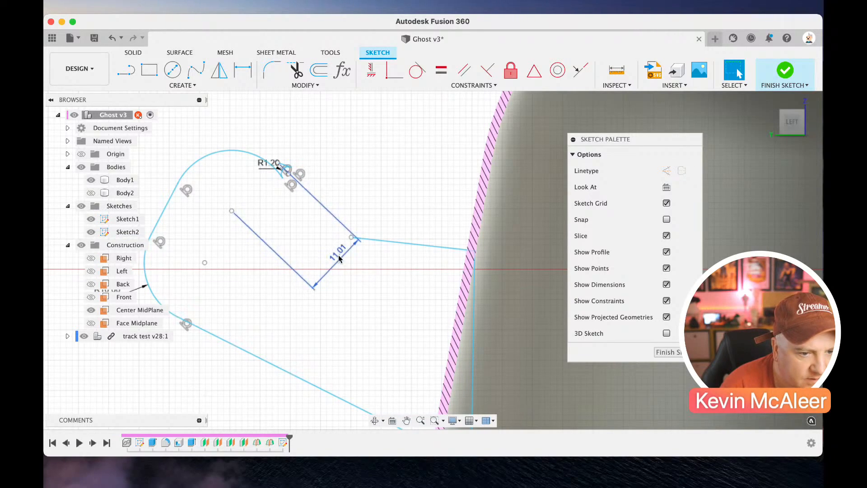
key(Delete)
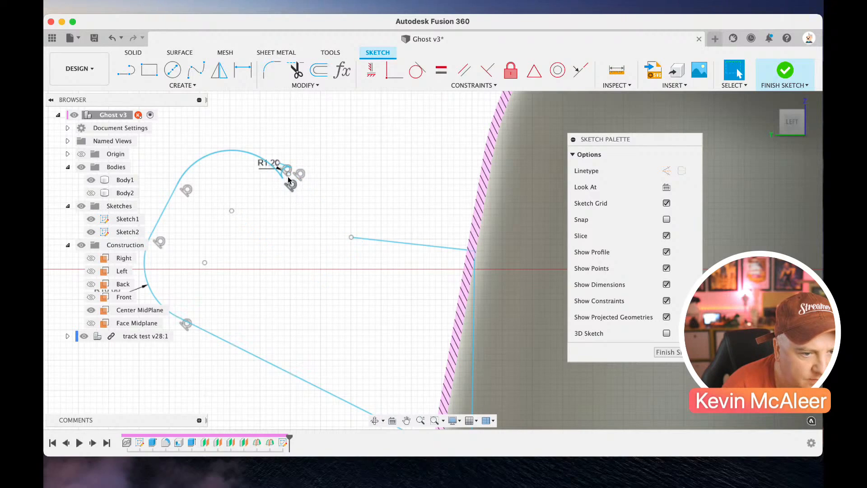
mouse_move(288, 169)
mouse_down()
mouse_move(340, 185)
mouse_move(332, 188)
mouse_up()
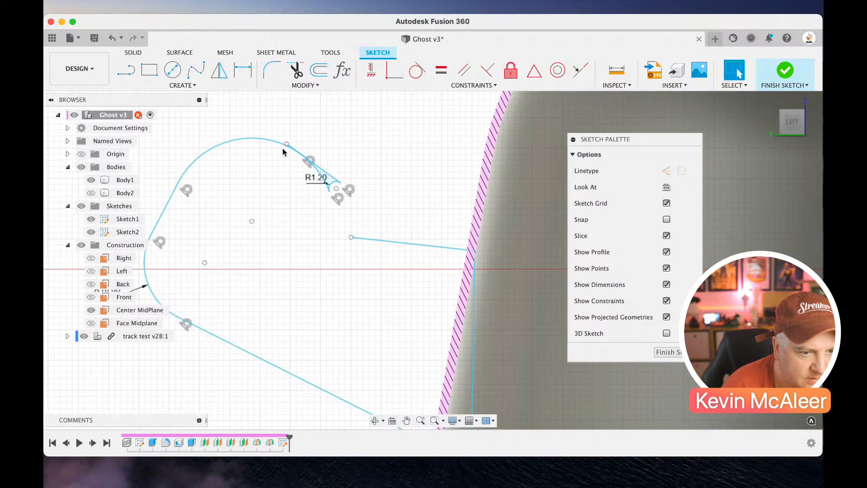
click(273, 140)
key(Delete)
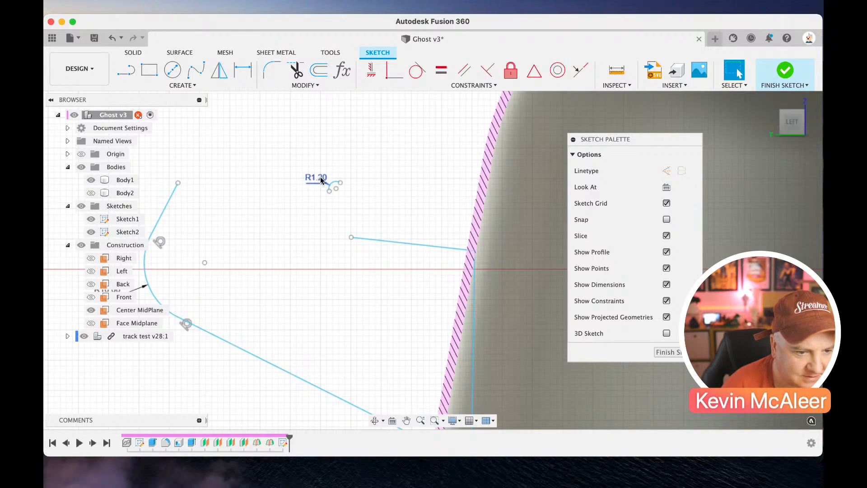
click(331, 187)
key(Delete)
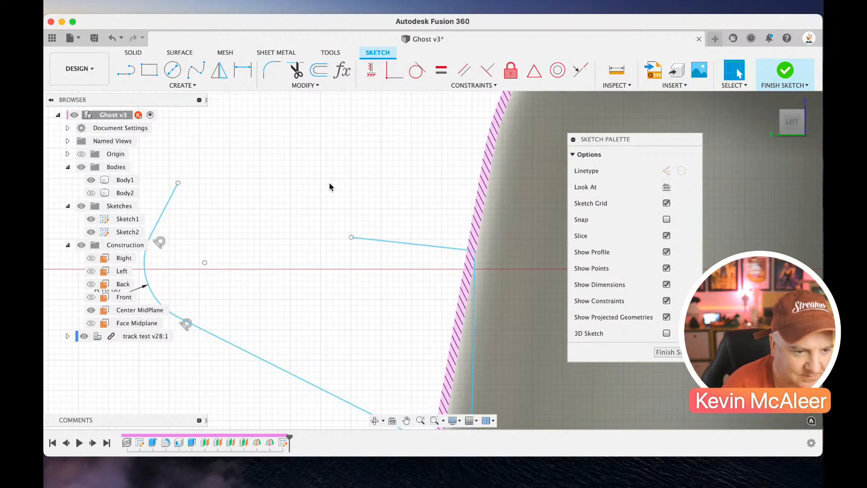
Draw a line from the upper end of the arm's outer edge to the outer end of the short line at the shell wall
key(l)
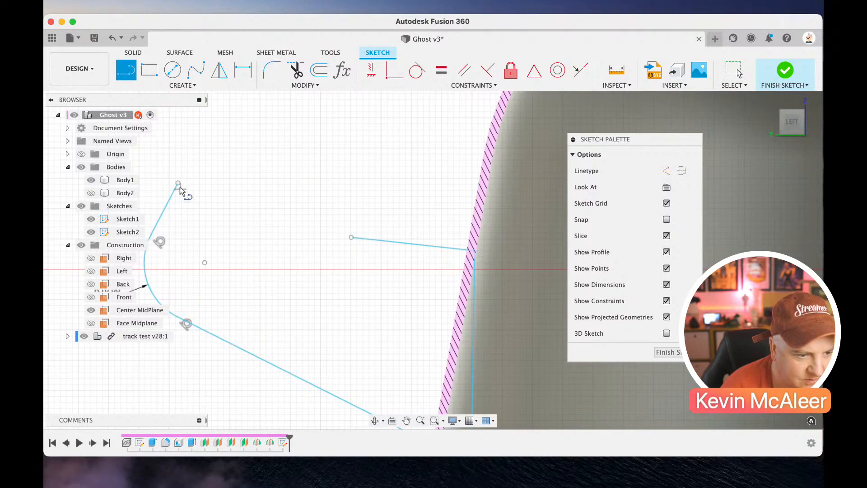
click(178, 183)
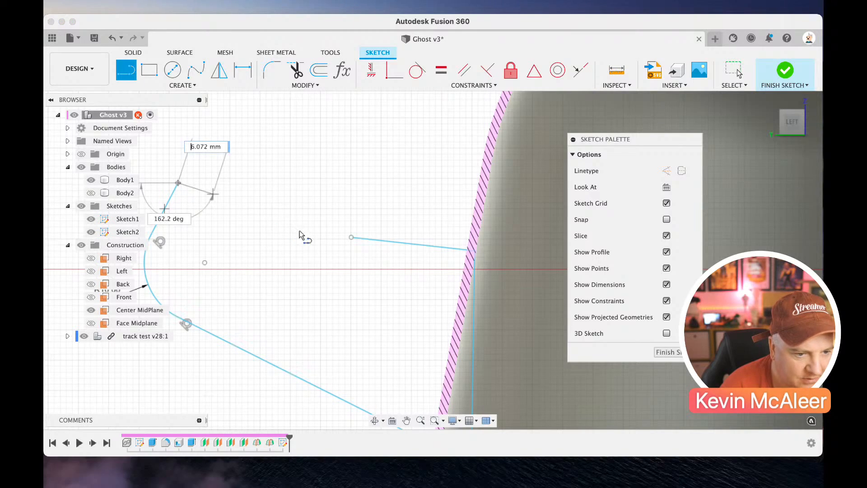
click(352, 237)
key(Escape)
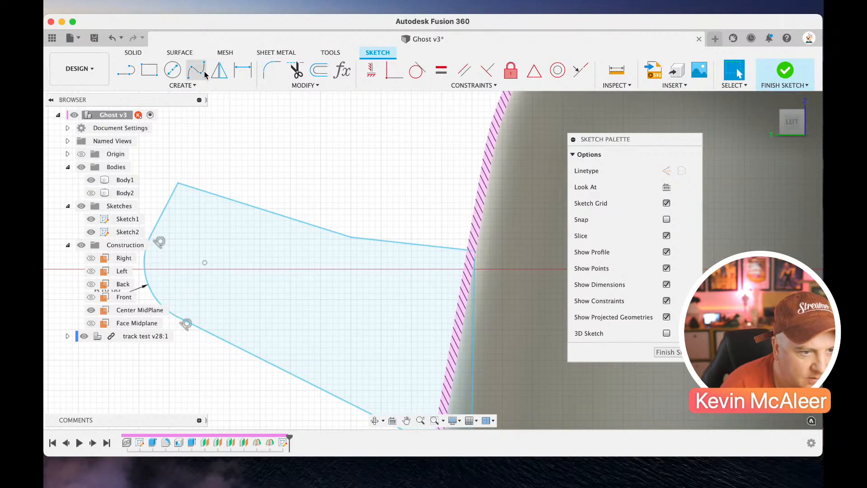
Fillet the arm outline's upper outer corner with a 10 mm radius
click(267, 71)
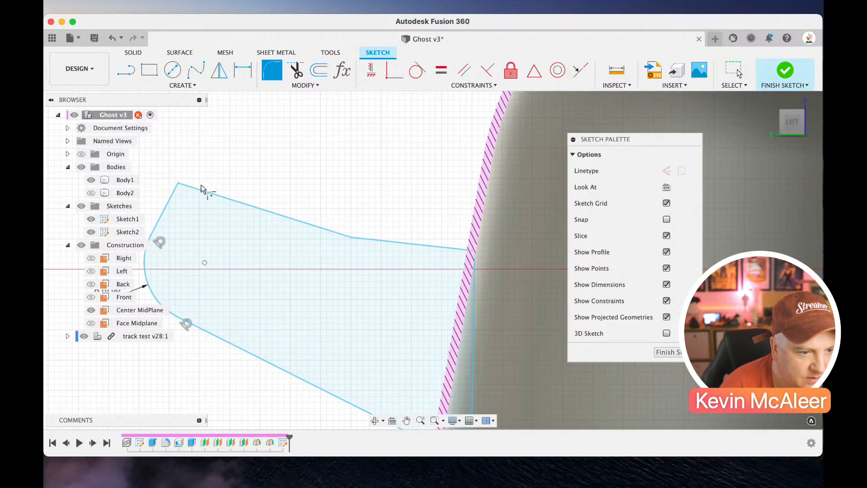
click(173, 203)
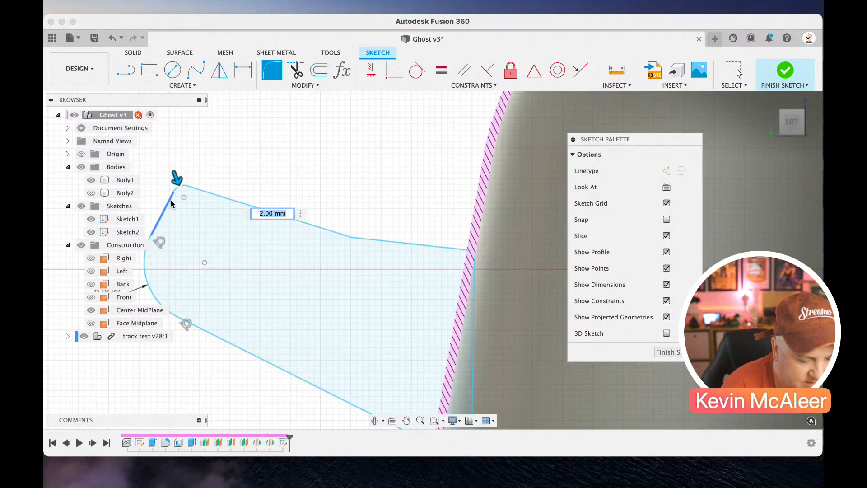
text(10)
key(Return)
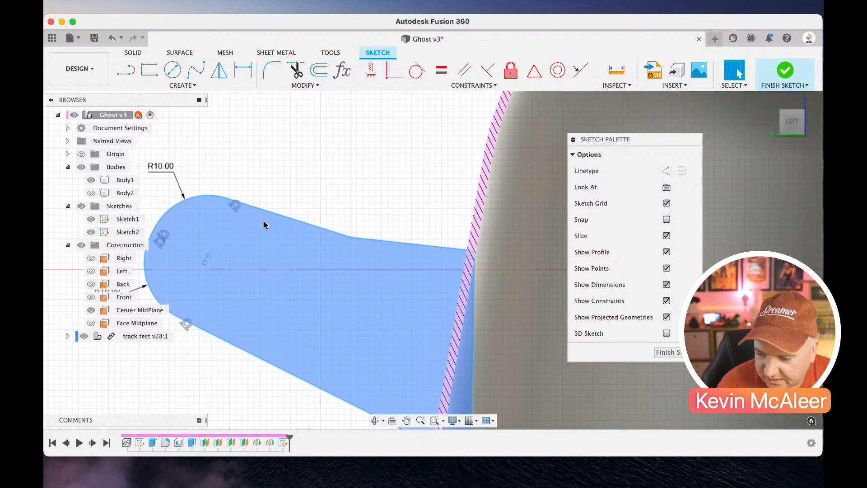
Fillet the shallow corner between the two upper lines of the arm with a 7.5 mm radius
click(311, 227)
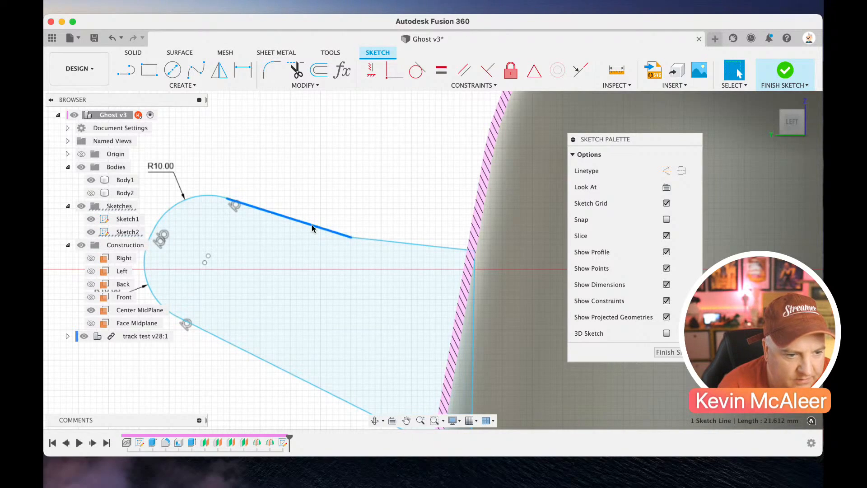
click(272, 70)
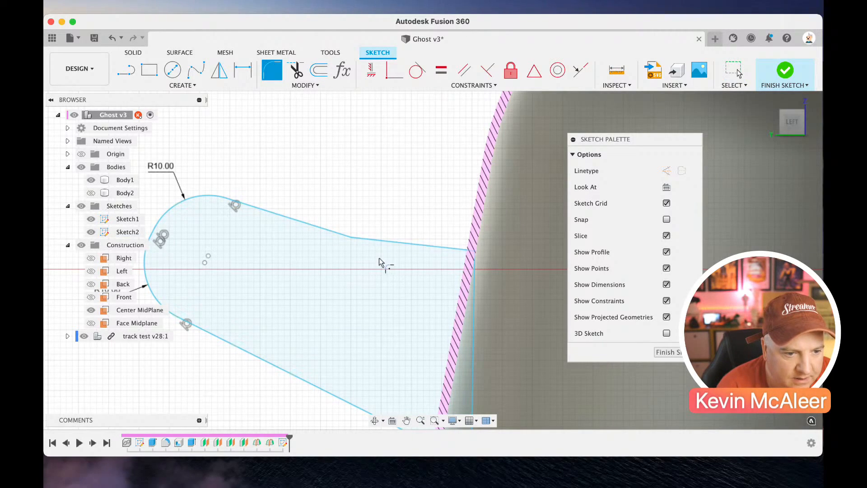
click(375, 244)
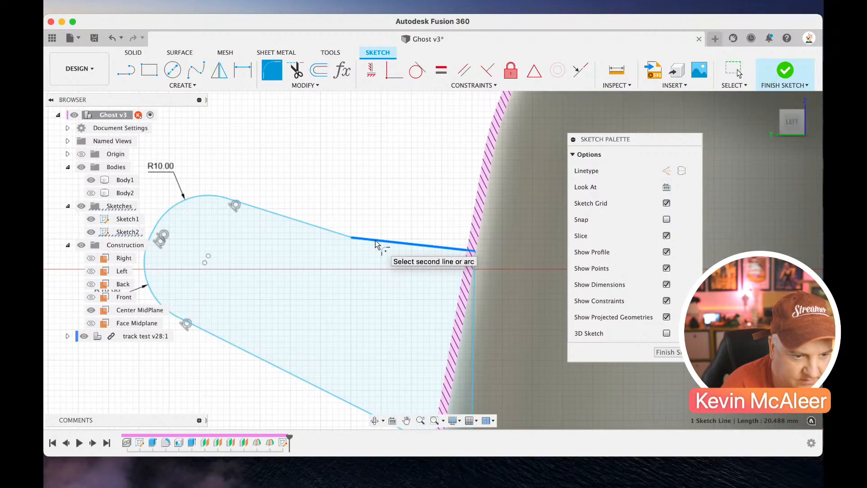
click(350, 237)
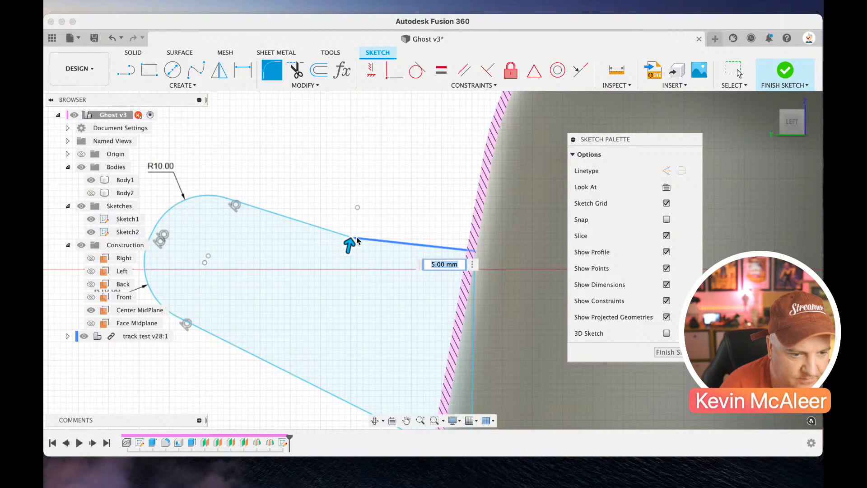
text(7.5)
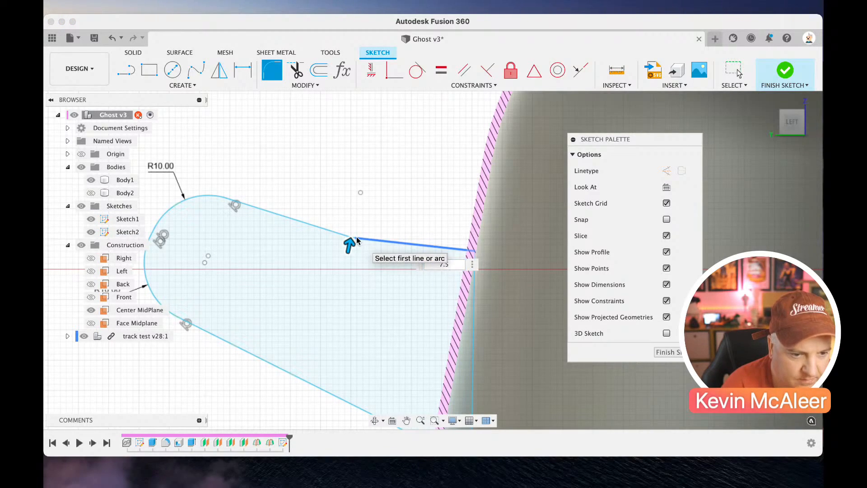
key(Return)
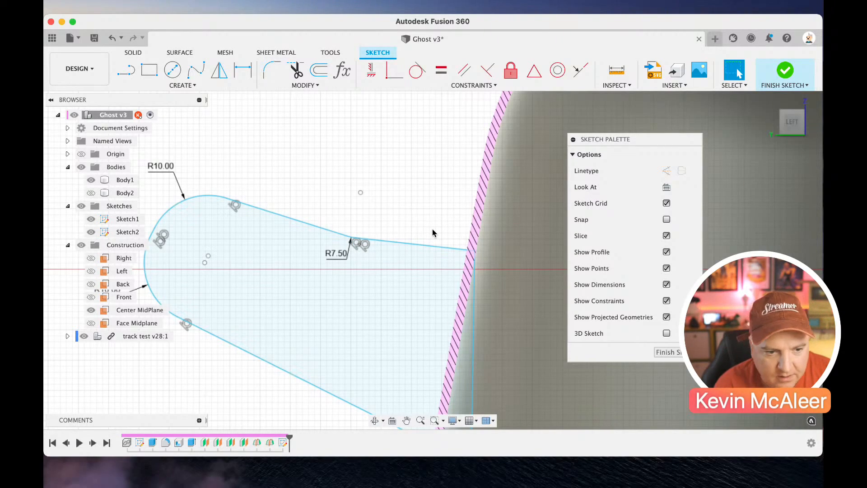
Reshape the arm outline by moving its upper inner corner inside the shell and its outer end and lower edge inward, and finish the sketch
scroll(433, 228, down, 5)
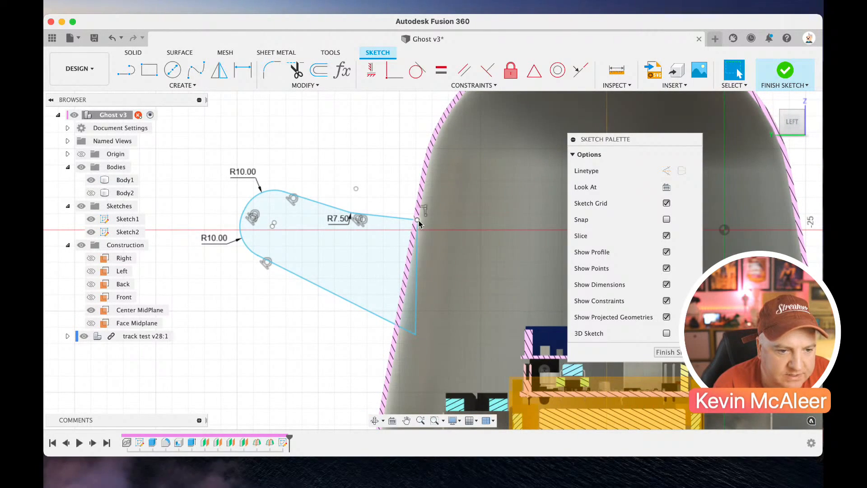
drag(419, 224, 427, 226)
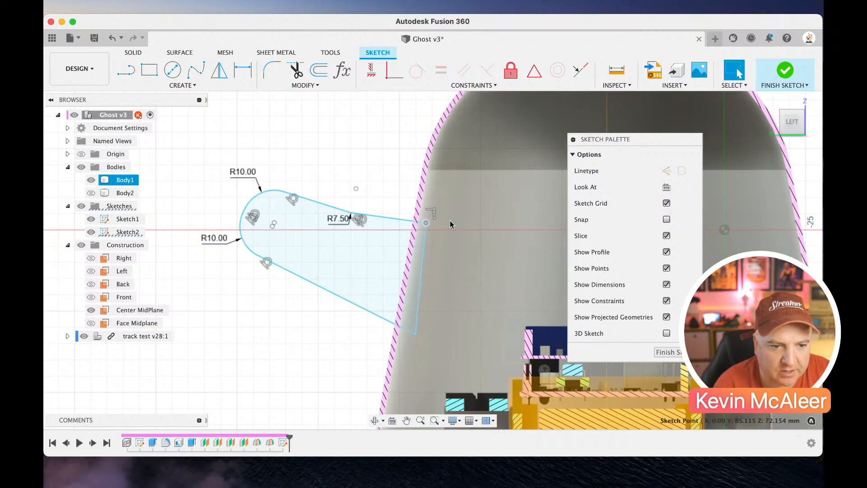
scroll(450, 225, down, 5)
scroll(450, 225, right, 3)
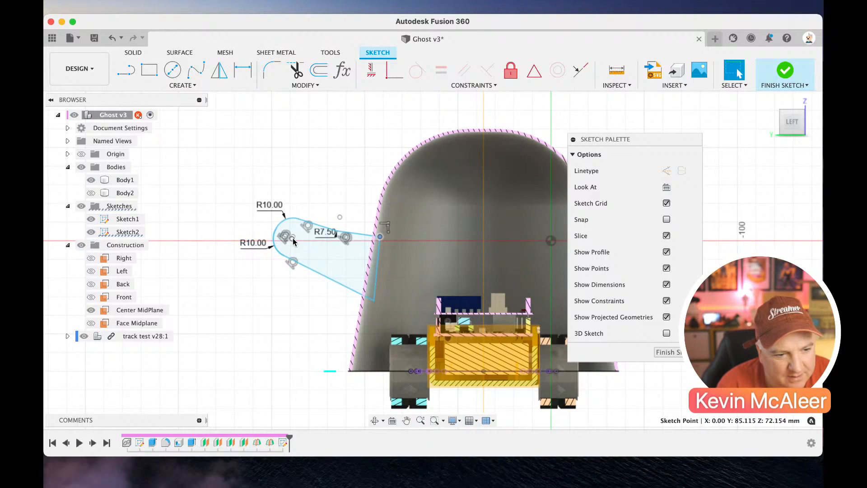
mouse_move(294, 243)
mouse_down()
mouse_move(300, 257)
mouse_move(324, 216)
mouse_move(332, 229)
mouse_up()
click(315, 229)
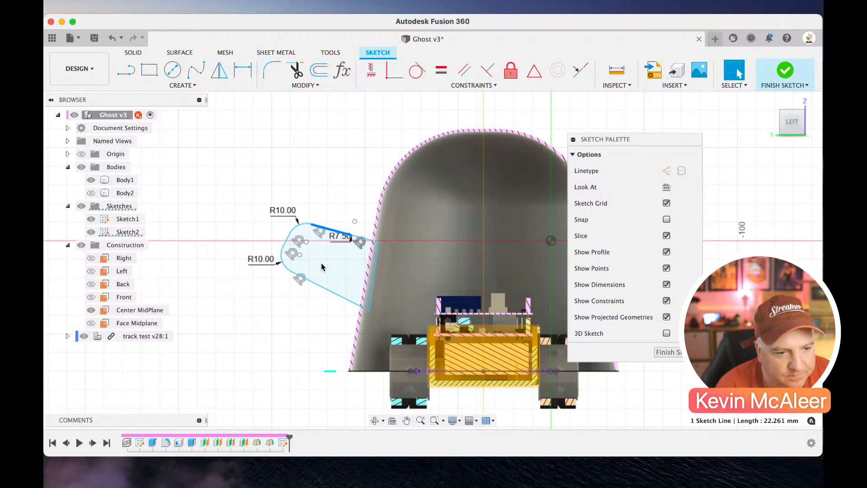
drag(318, 286, 322, 280)
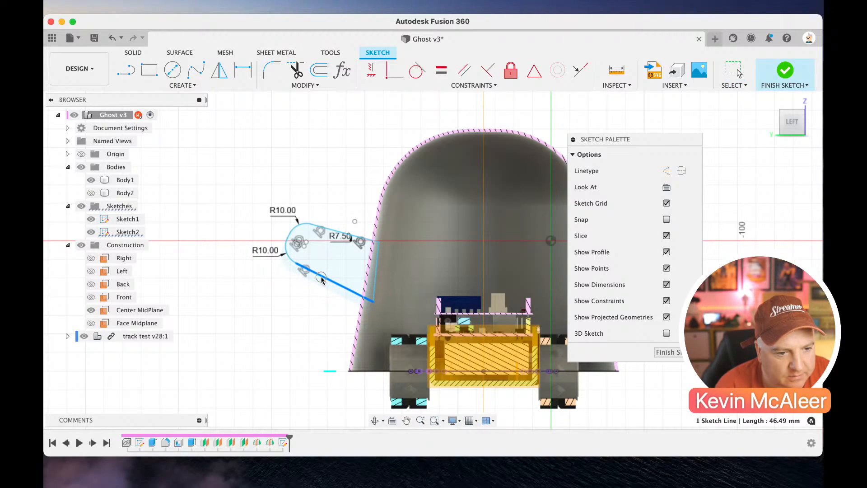
click(785, 71)
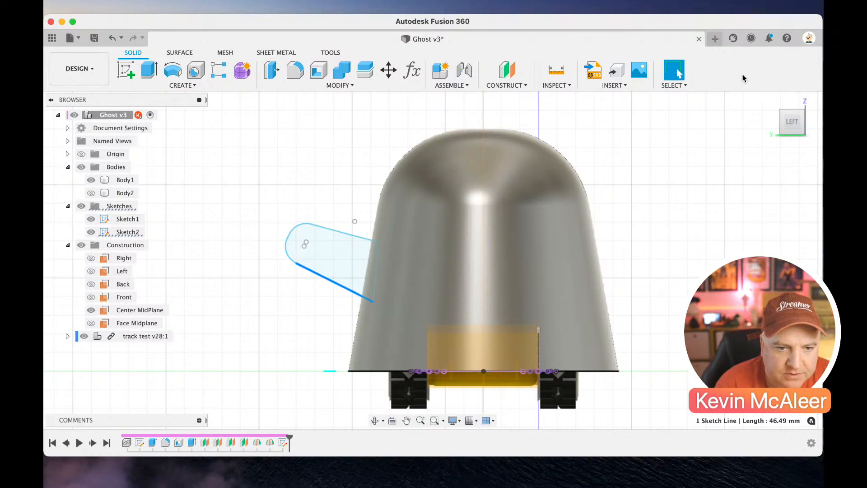
Extrude the rounded arm profile symmetrically by 10 mm per side and join it to the shell
click(673, 85)
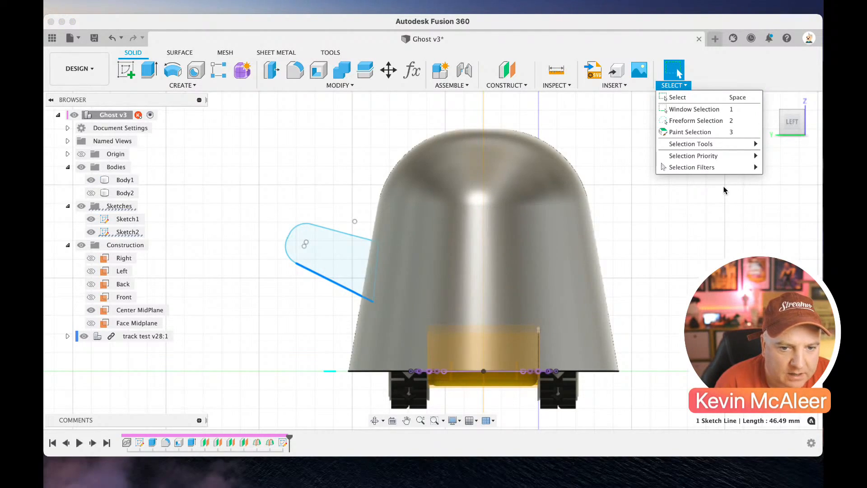
click(783, 116)
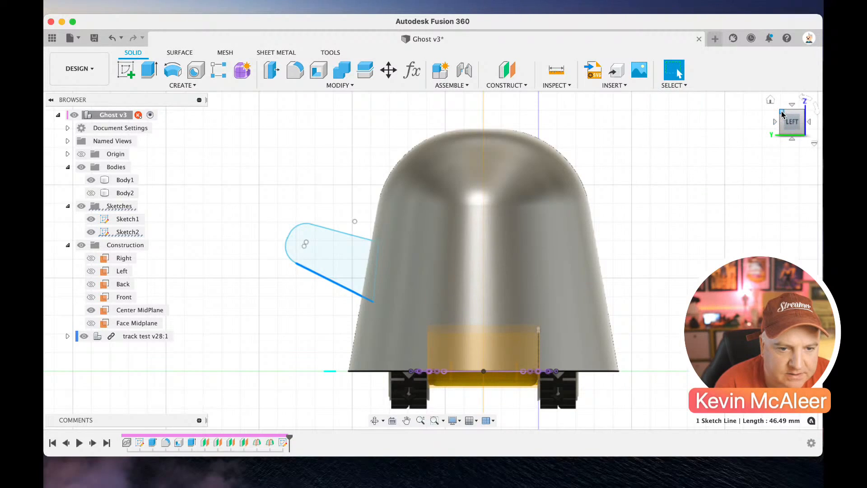
click(782, 113)
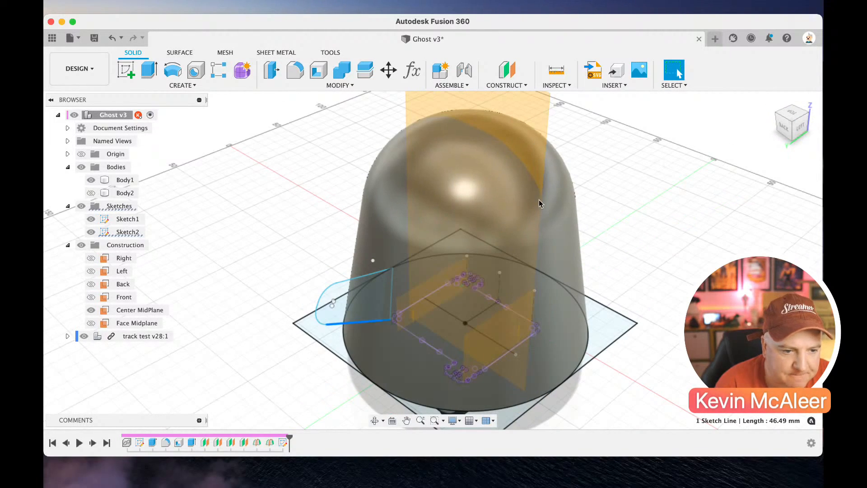
key(q)
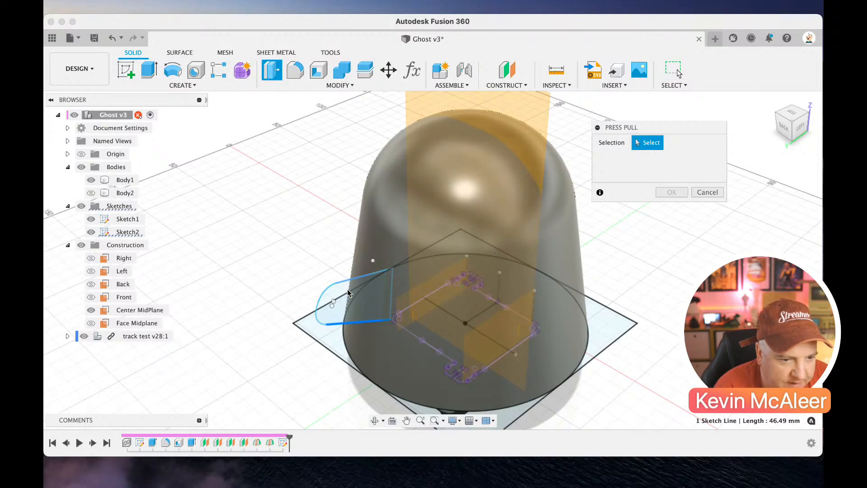
click(339, 292)
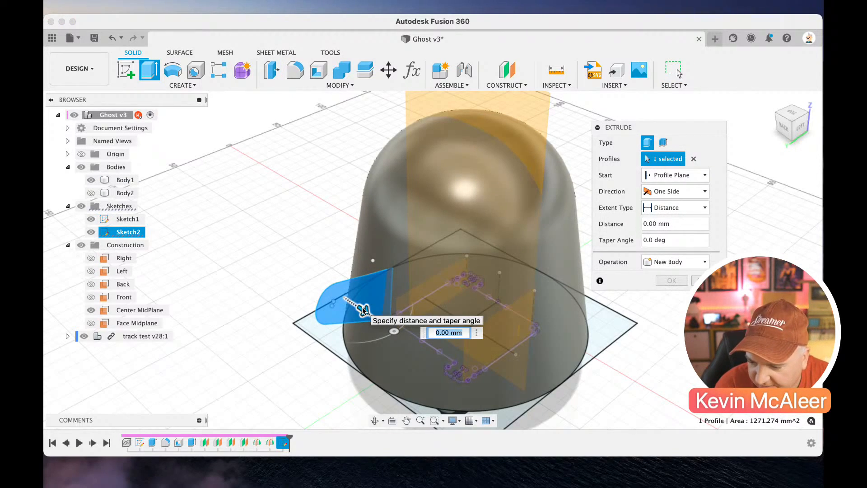
text(10)
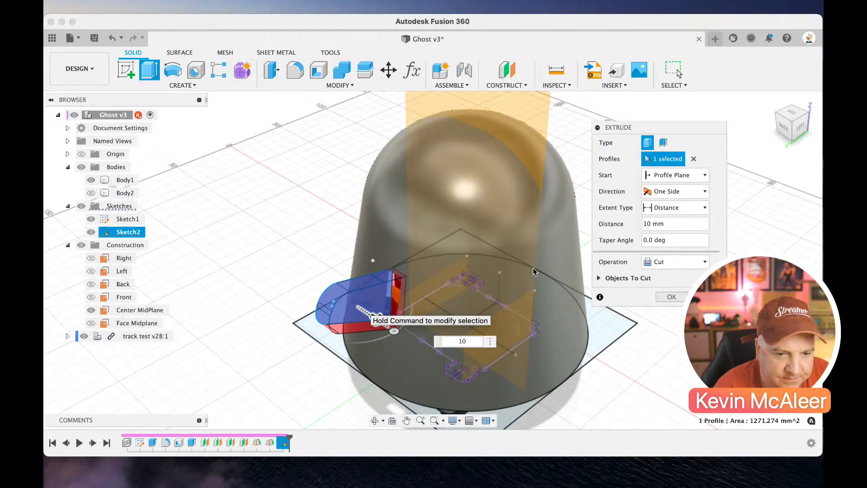
click(665, 191)
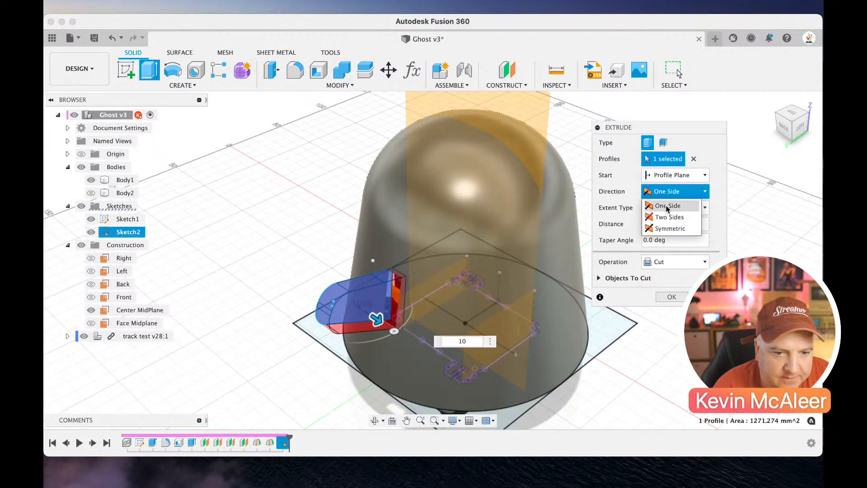
click(665, 229)
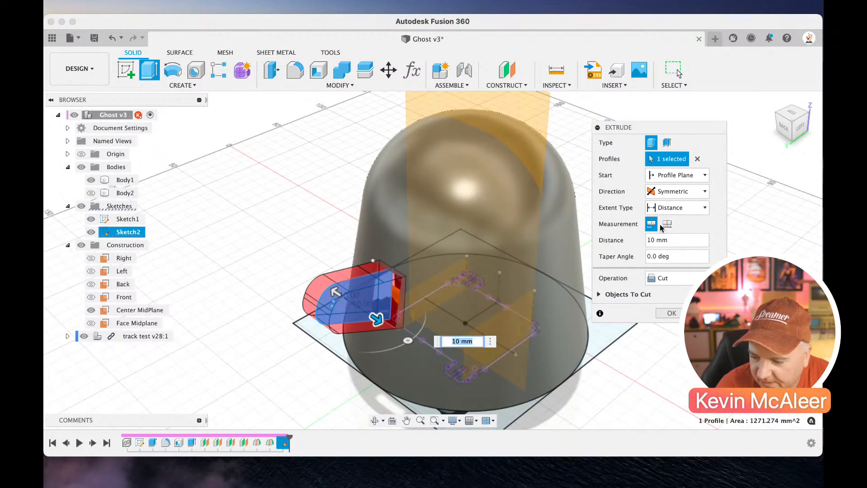
click(662, 279)
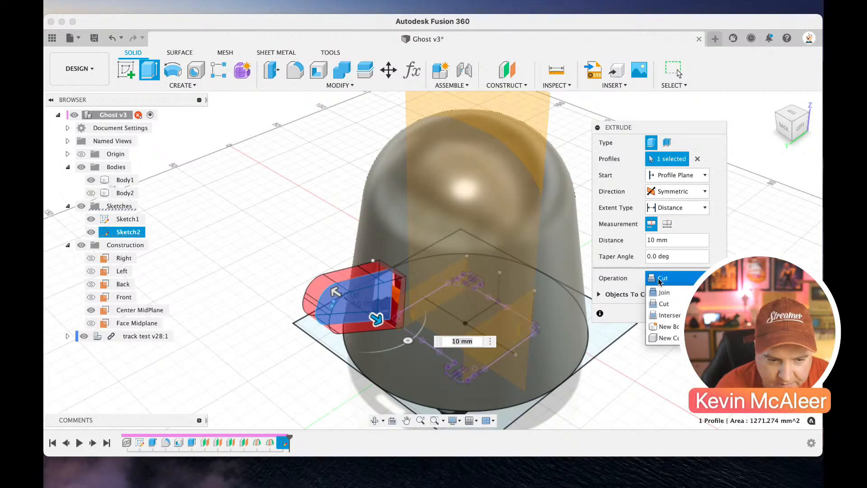
click(660, 292)
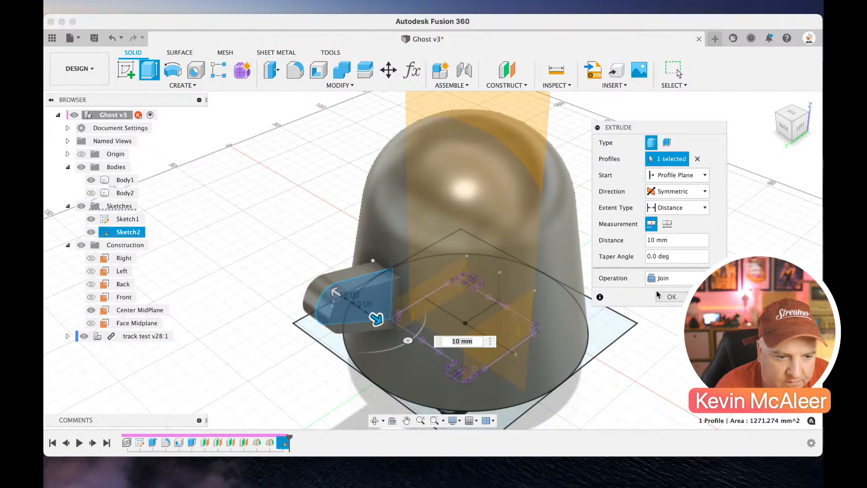
click(672, 297)
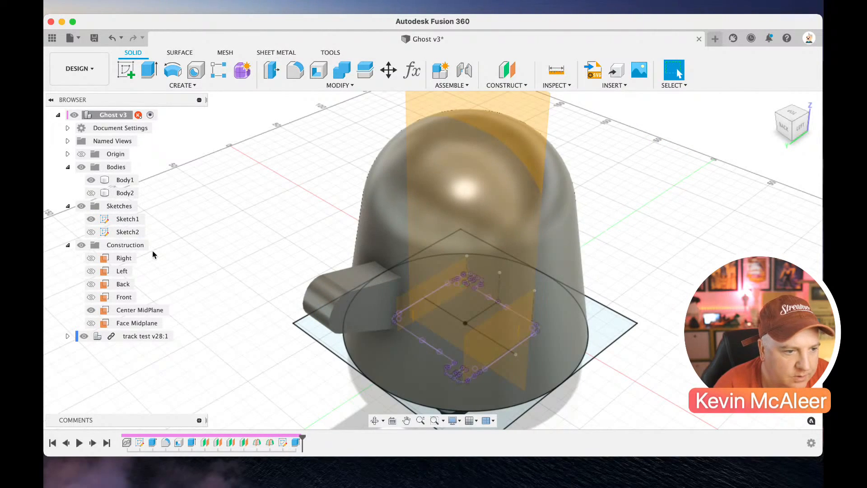
Hide the sketches, the construction planes and the track test component so only the ghost body shows
click(82, 207)
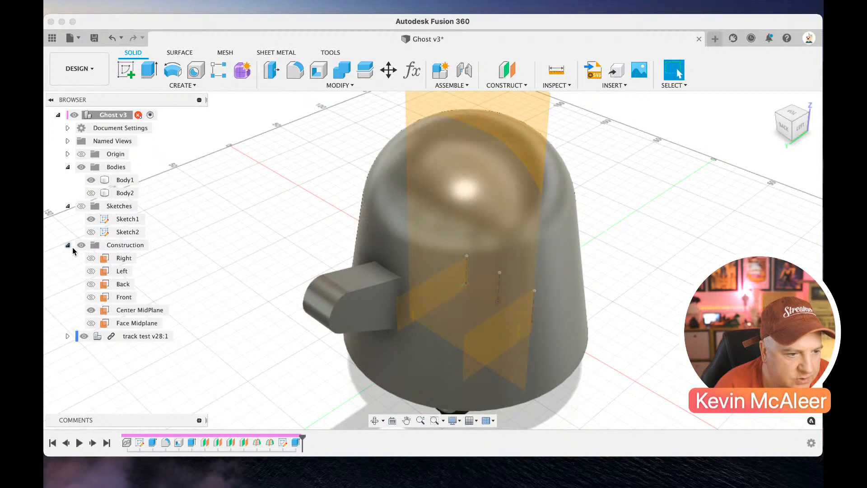
click(91, 245)
click(81, 244)
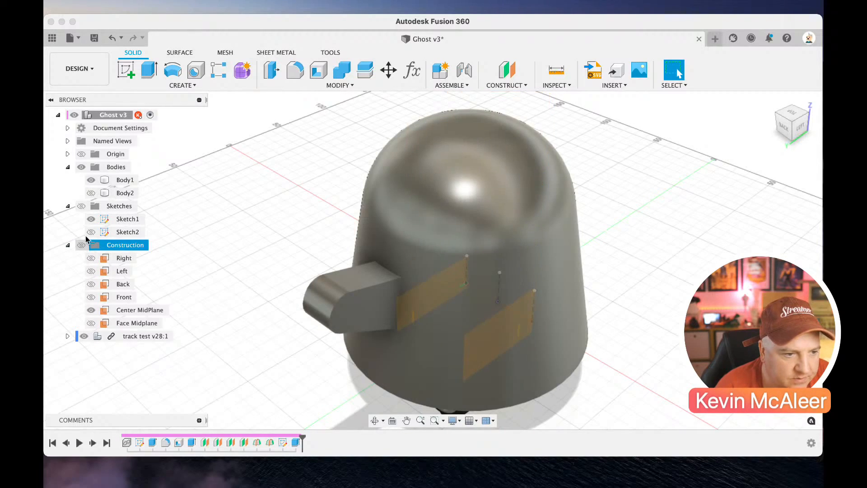
click(93, 336)
click(83, 336)
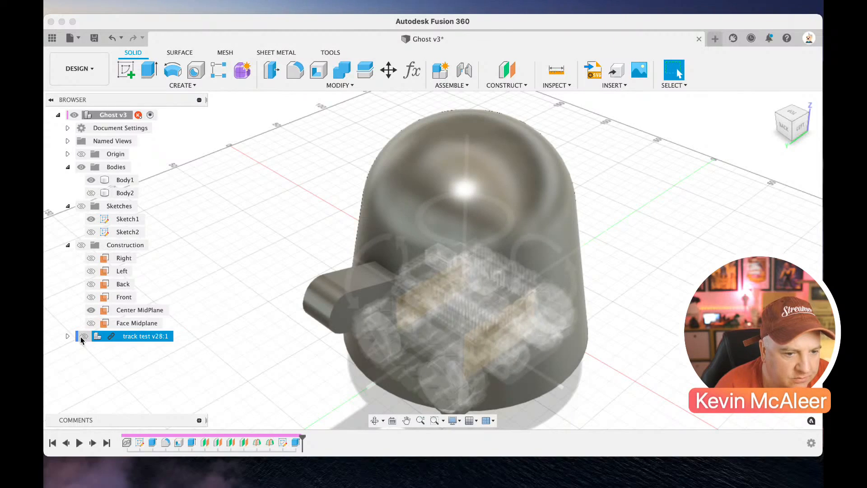
click(83, 337)
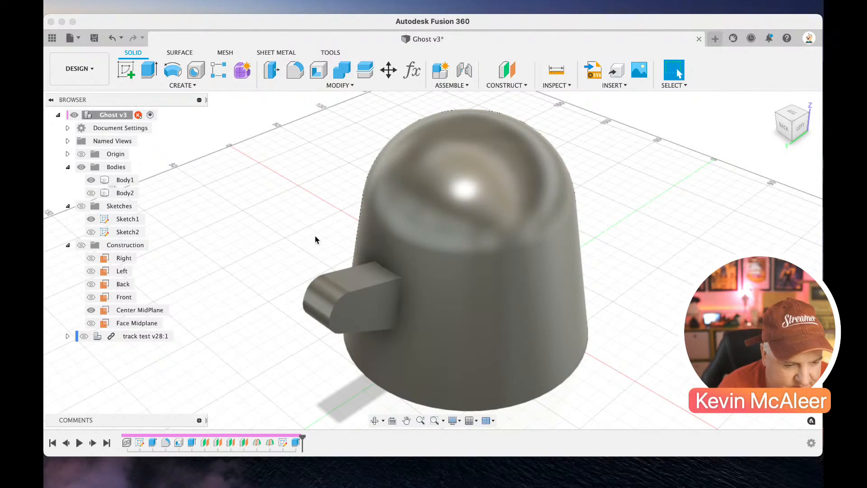
Fillet the edge chains around both flat side faces of the arm with a 7 mm radius
click(344, 278)
click(365, 291)
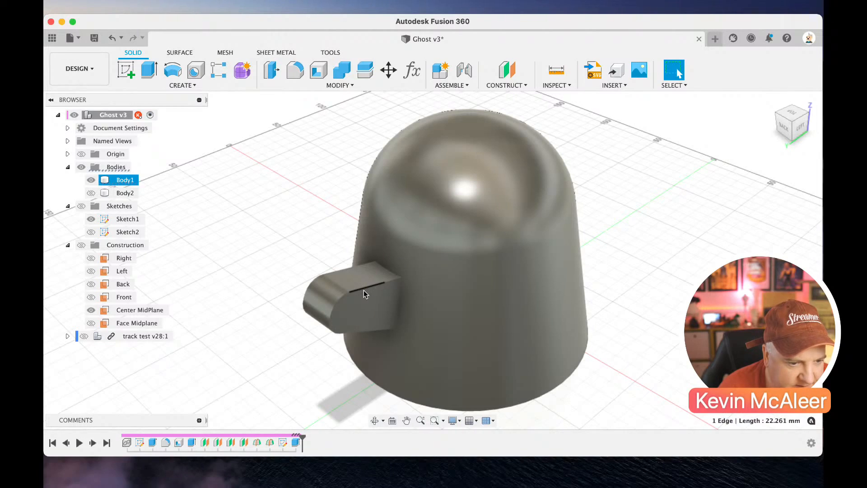
click(289, 69)
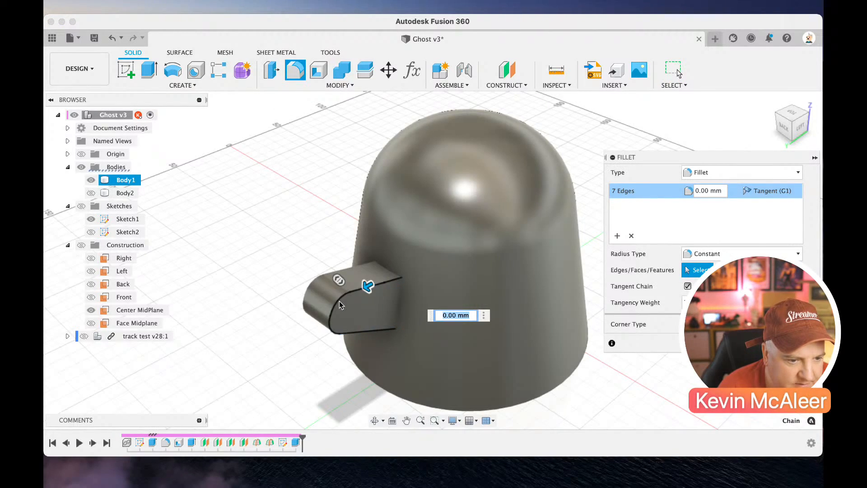
text(7)
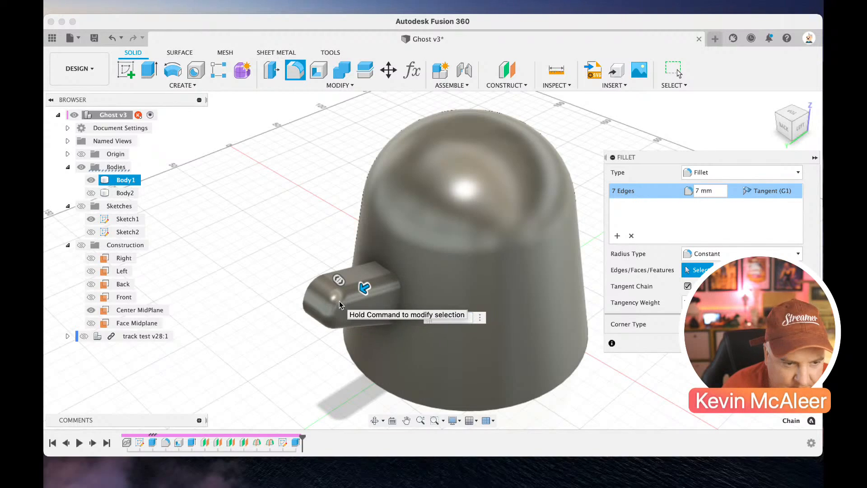
click(332, 272)
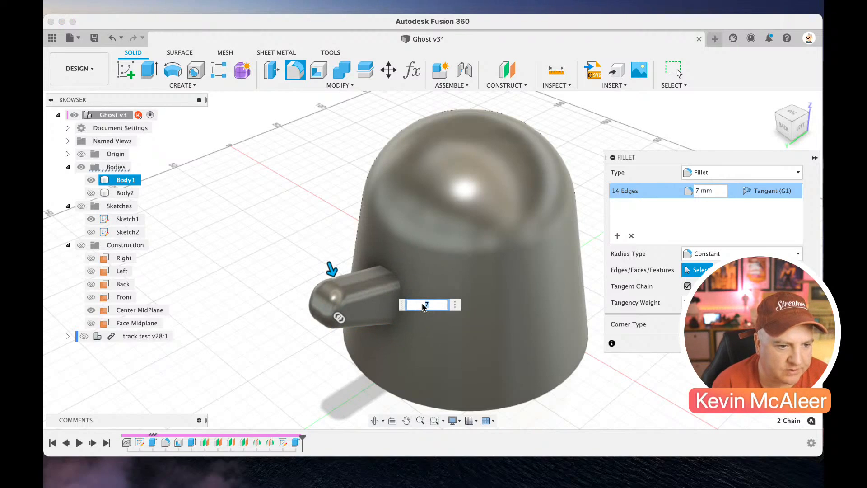
key(Return)
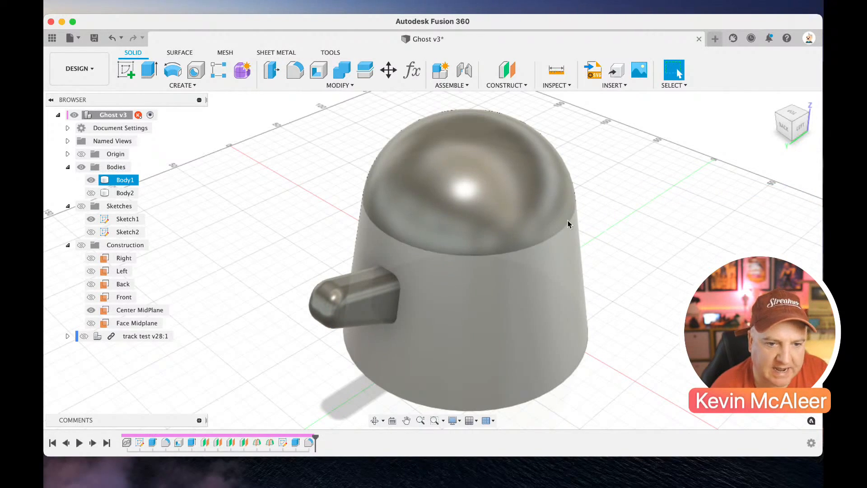
Fillet the edge chain where the arm meets the shell with a 5 mm radius
mouse_move(792, 125)
mouse_down()
mouse_move(770, 136)
mouse_move(791, 124)
mouse_move(741, 130)
mouse_move(787, 131)
mouse_move(793, 142)
mouse_up()
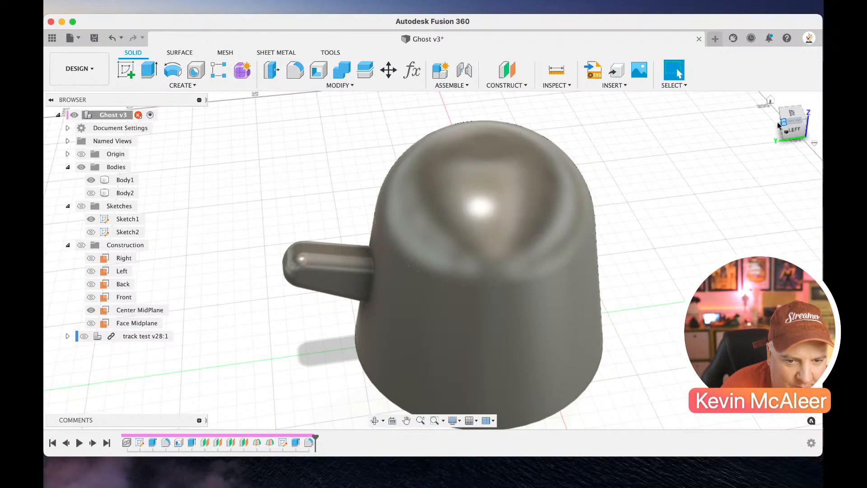
shift+middle_drag(430, 252, 504, 244)
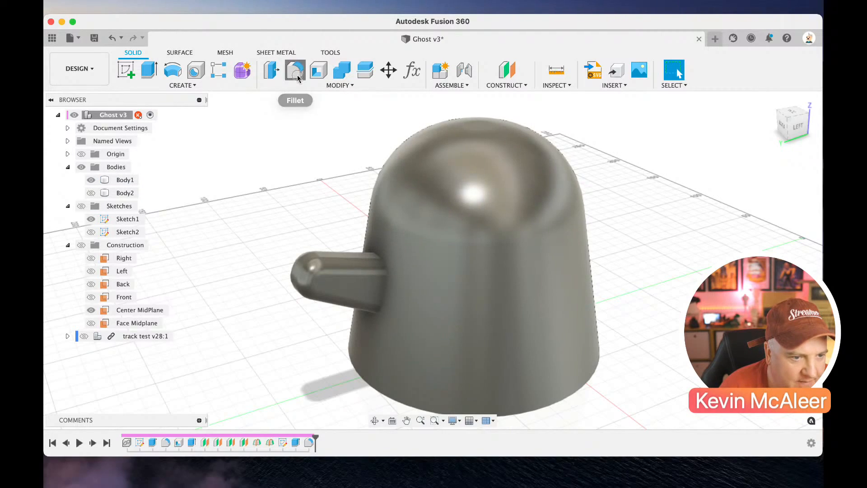
click(298, 75)
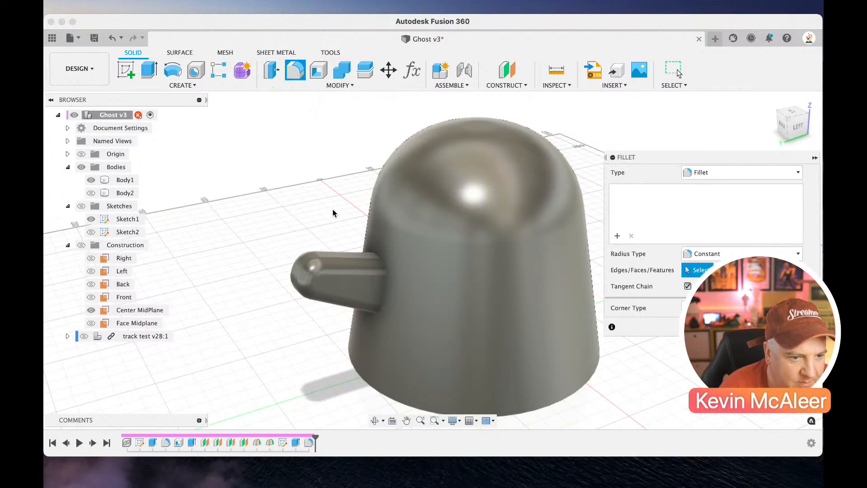
click(382, 268)
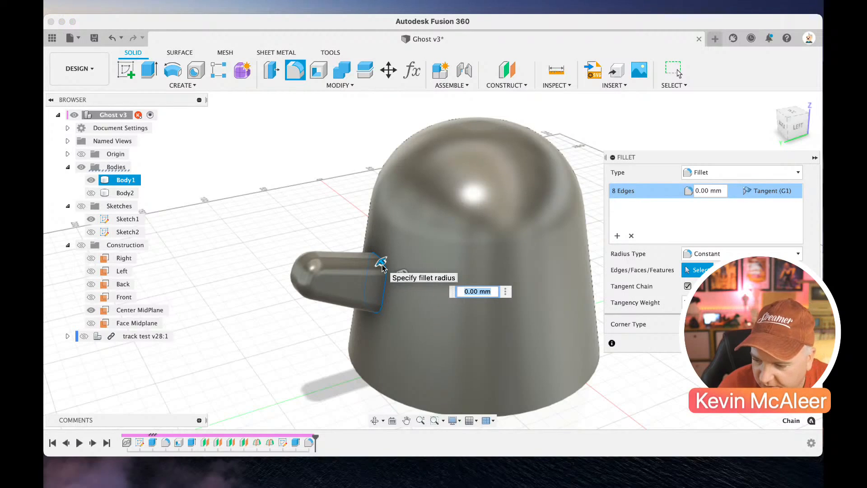
text(3)
key(Return)
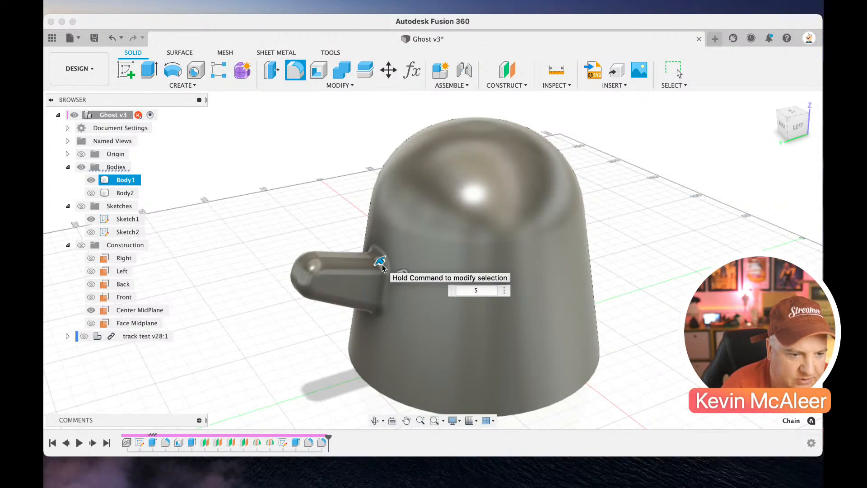
click(649, 184)
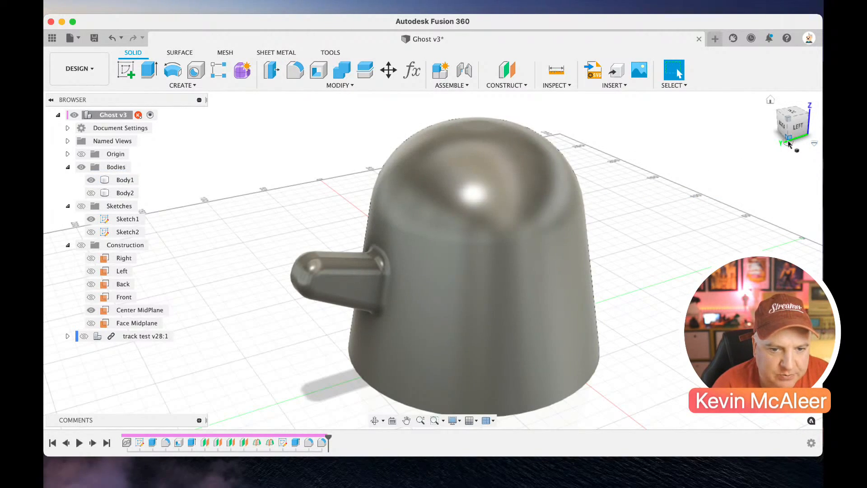
Search the appearance library for "white matte" and apply Plastic - Matte (White) to the ghost body
mouse_move(786, 142)
shift+middle_down()
mouse_move(761, 137)
mouse_move(788, 131)
shift+middle_up()
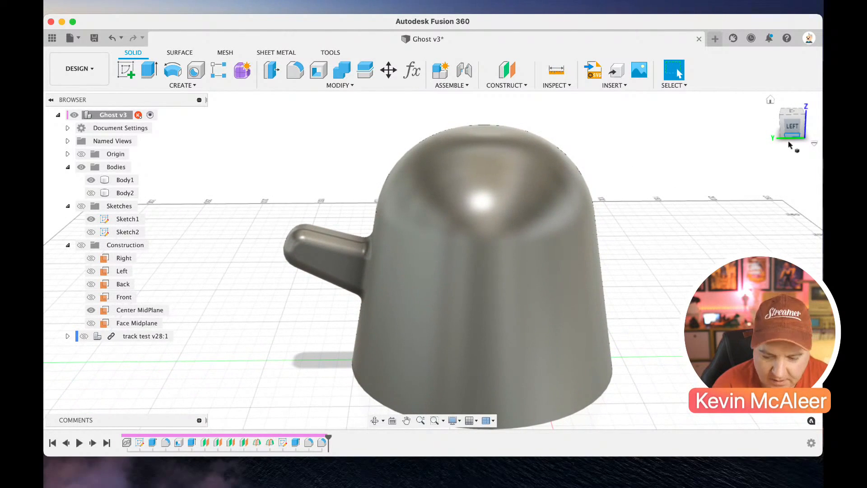
middle_drag(752, 218, 728, 204)
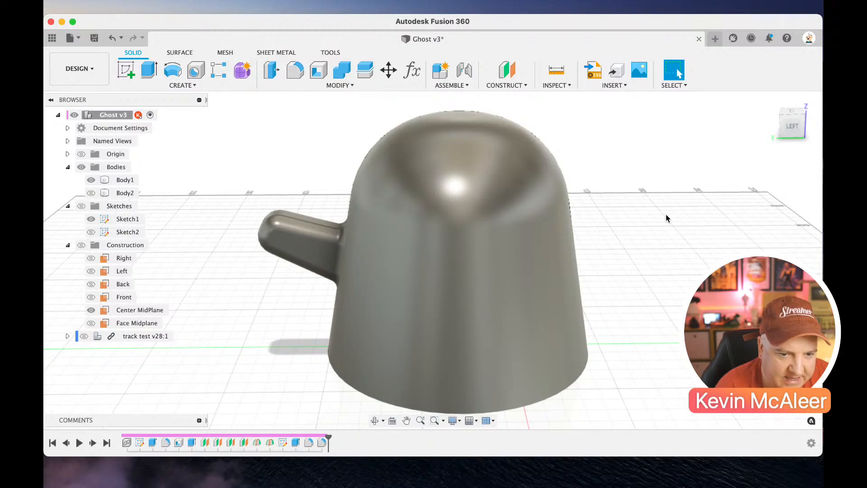
key(a)
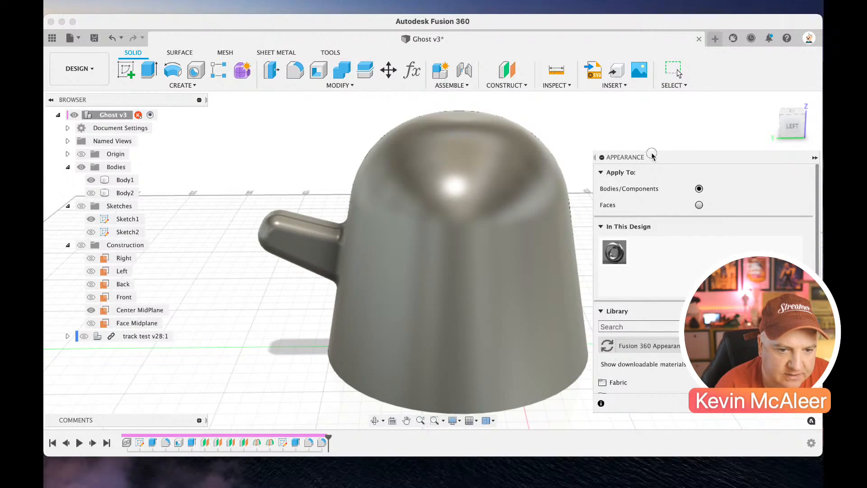
drag(653, 156, 588, 125)
click(568, 296)
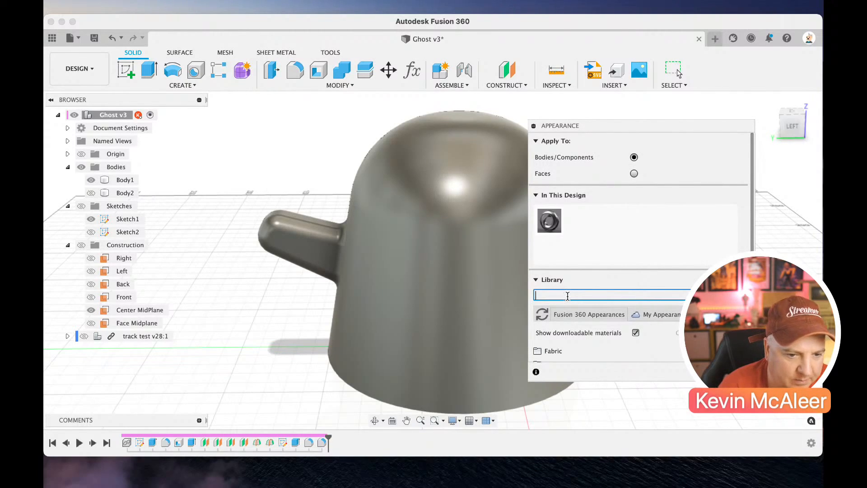
text(white)
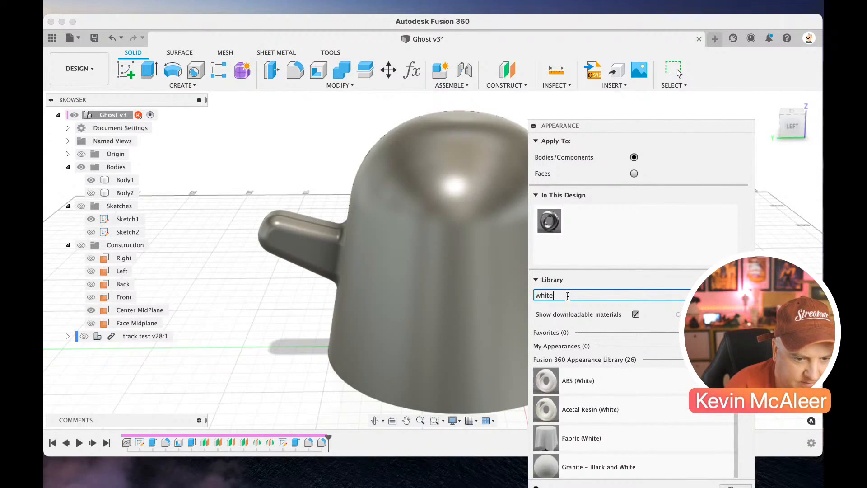
text( matte)
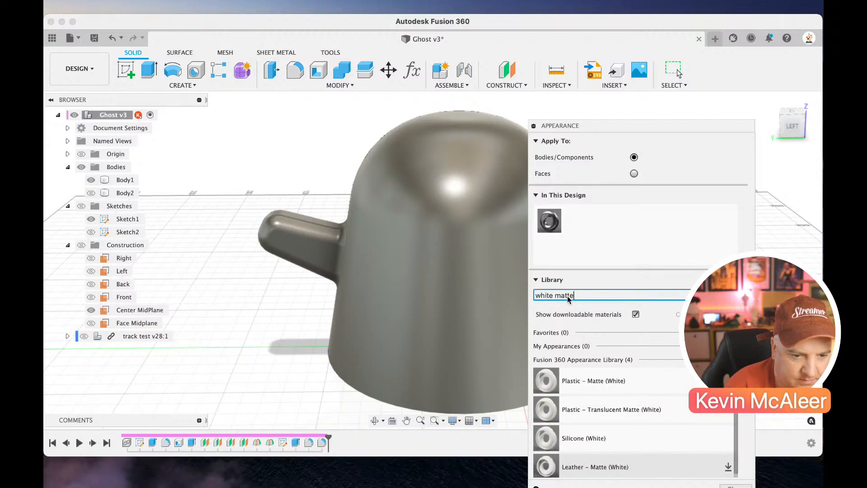
drag(572, 381, 486, 345)
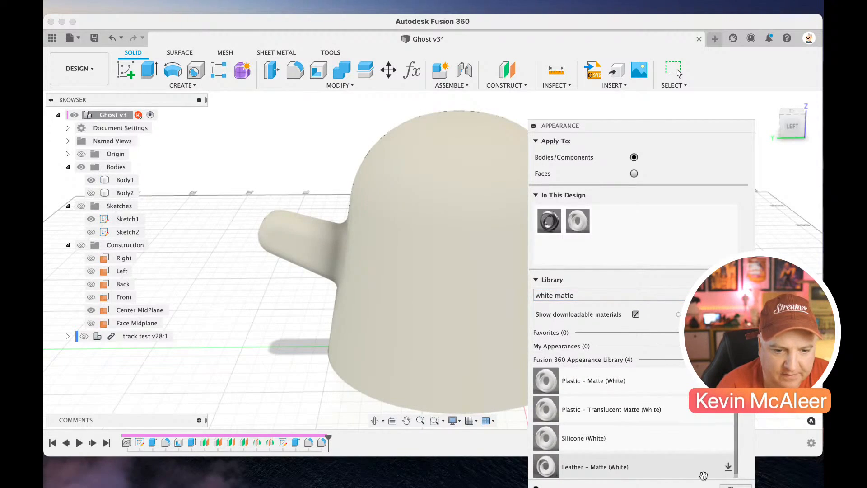
click(729, 486)
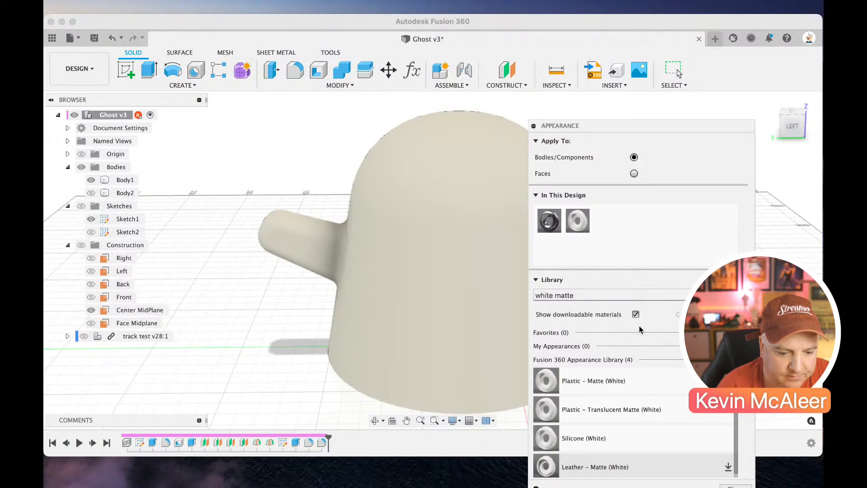
click(640, 330)
drag(651, 127, 654, 52)
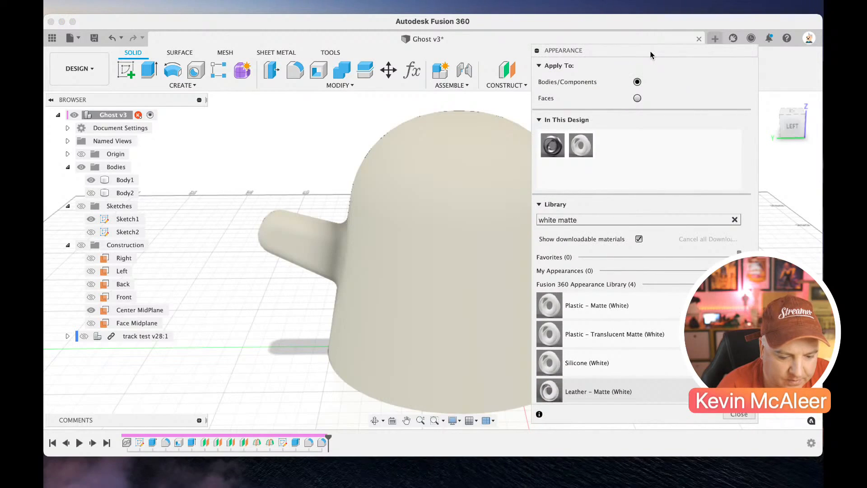
Show the construction planes and mirror the arm's extrusion and its two fillets as features across the Center MidPlane
click(741, 415)
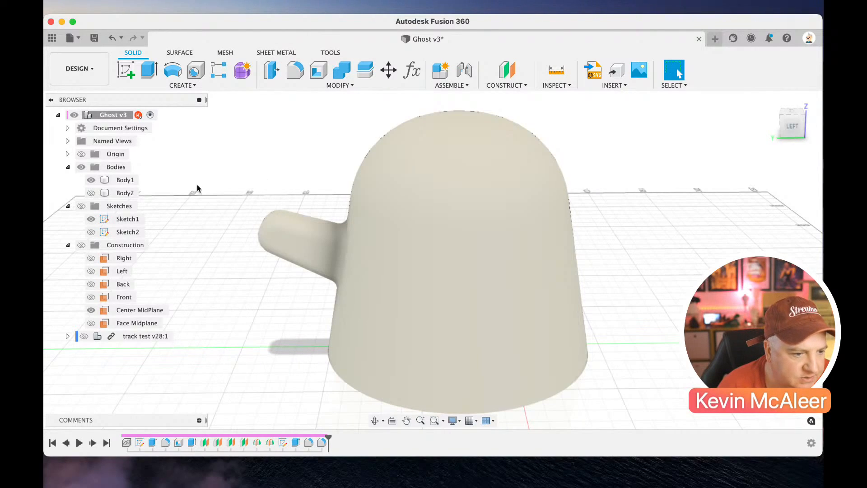
click(81, 244)
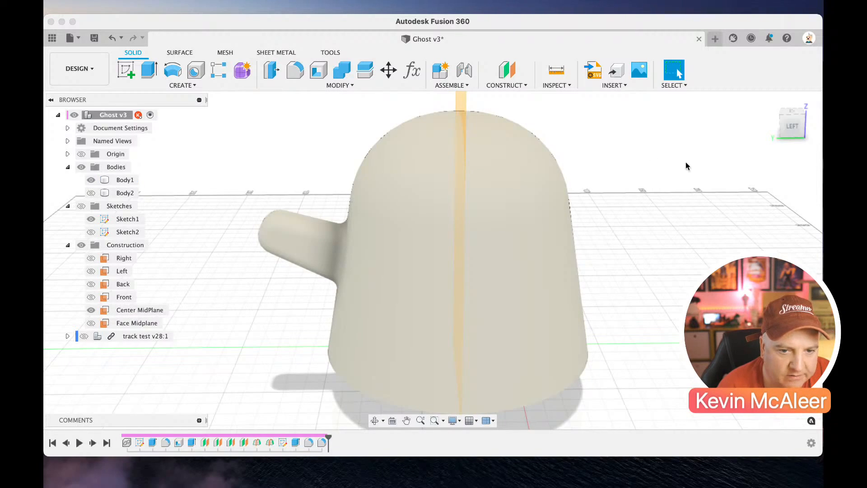
click(181, 85)
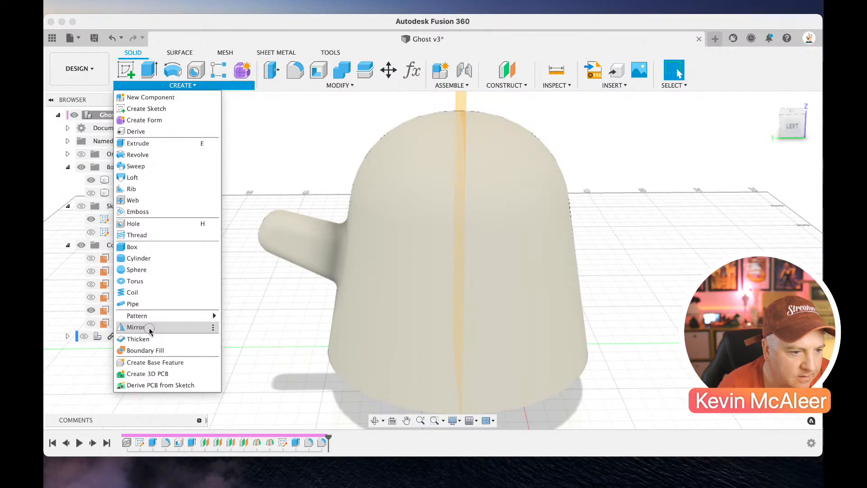
click(153, 327)
click(681, 144)
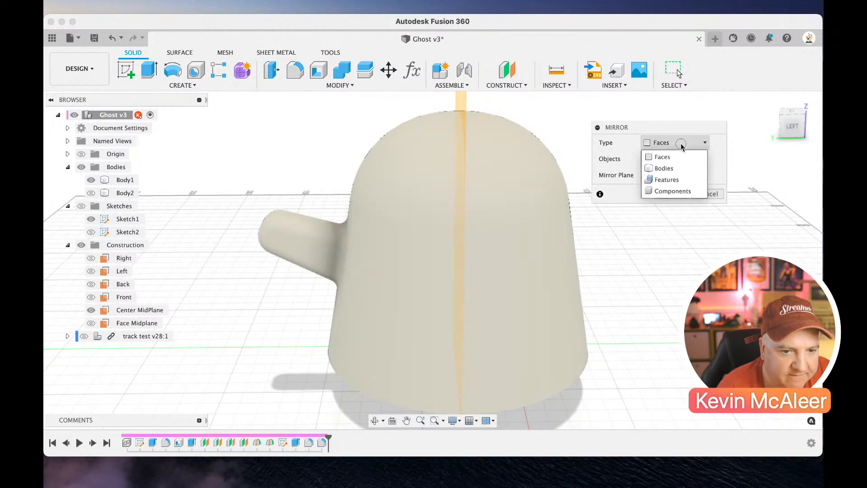
click(667, 180)
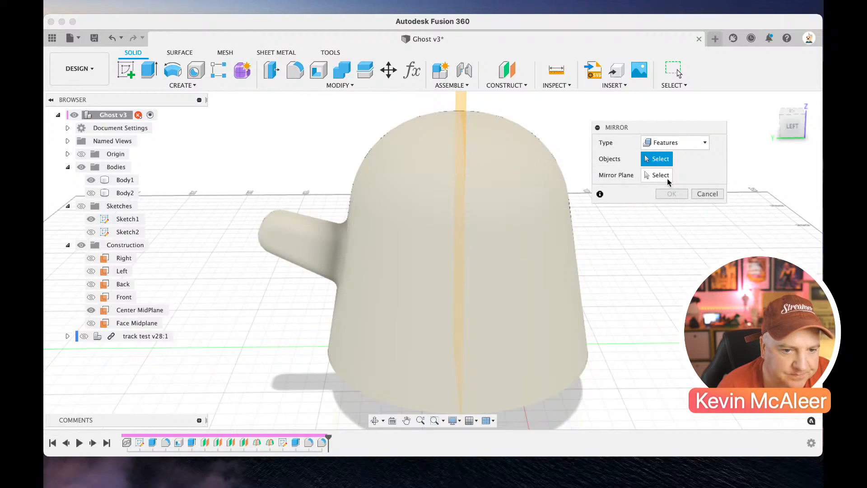
click(297, 447)
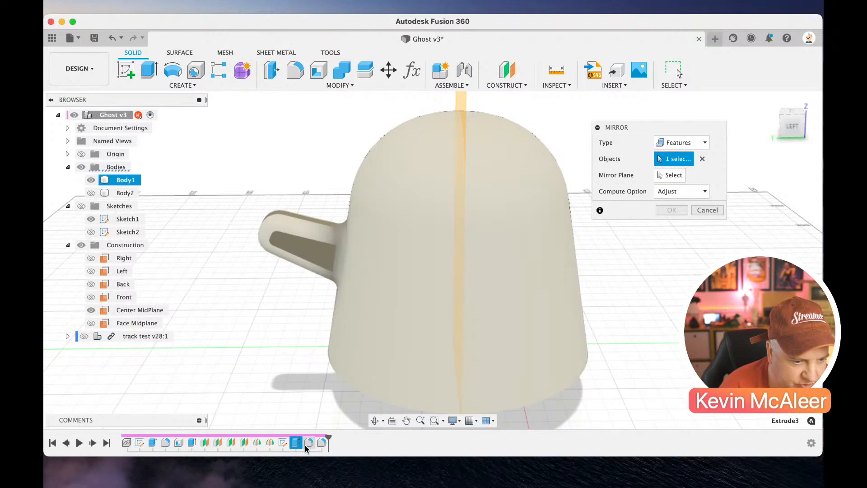
click(309, 444)
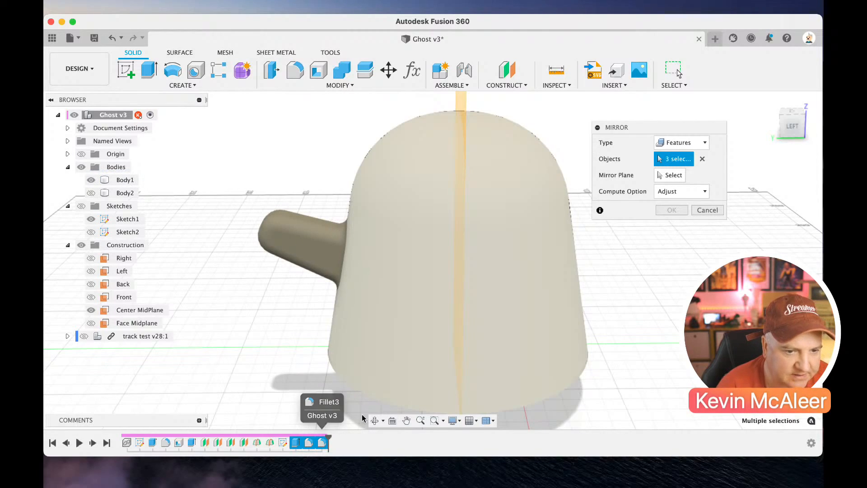
click(322, 445)
click(675, 175)
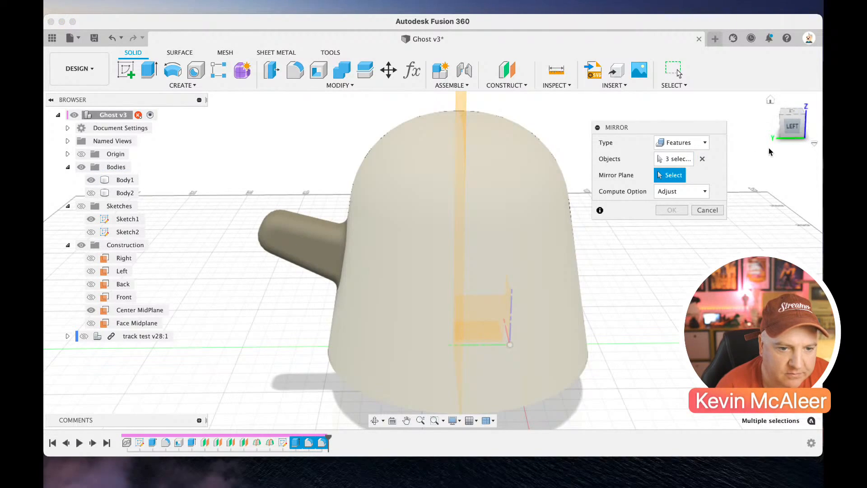
click(803, 138)
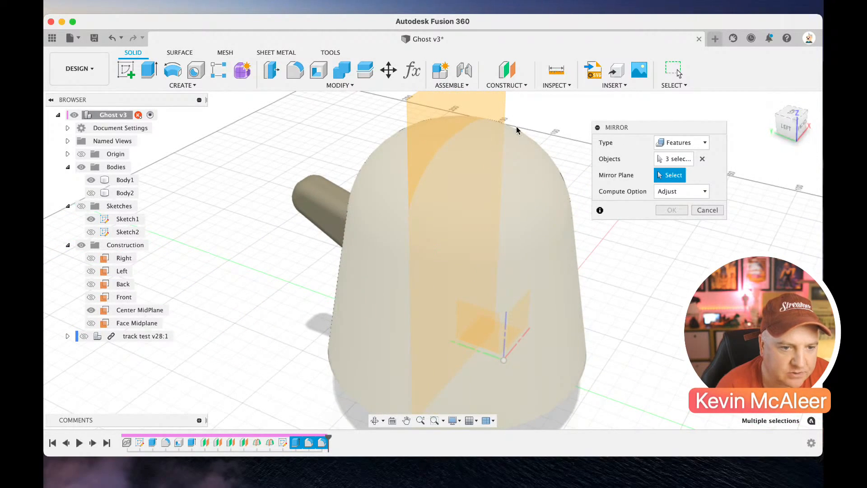
click(437, 128)
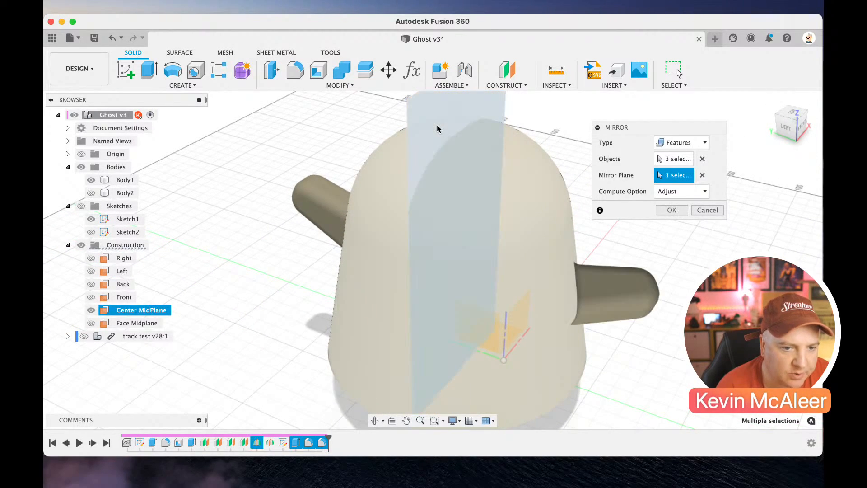
click(669, 210)
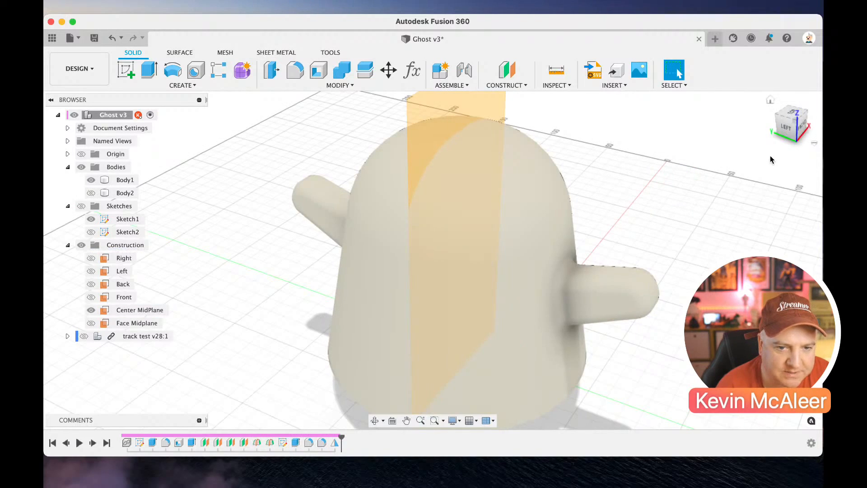
Hide the construction planes so the ghost body with both arms shows unobstructed
drag(798, 143, 800, 127)
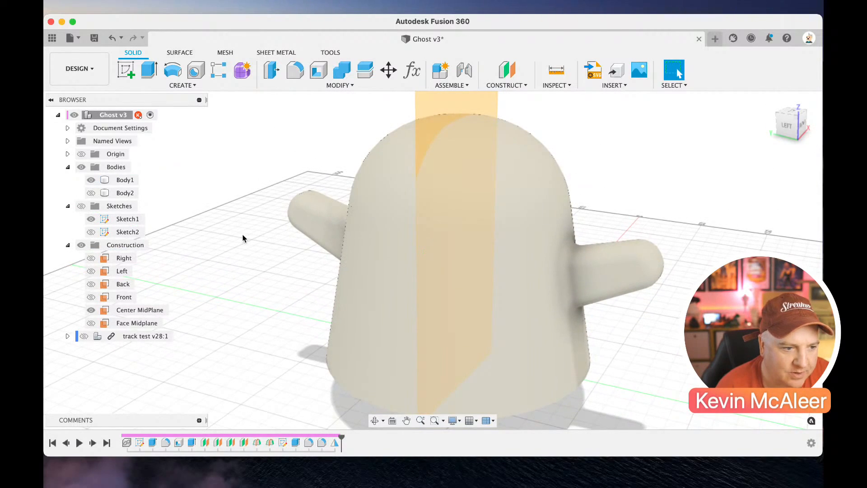
click(80, 245)
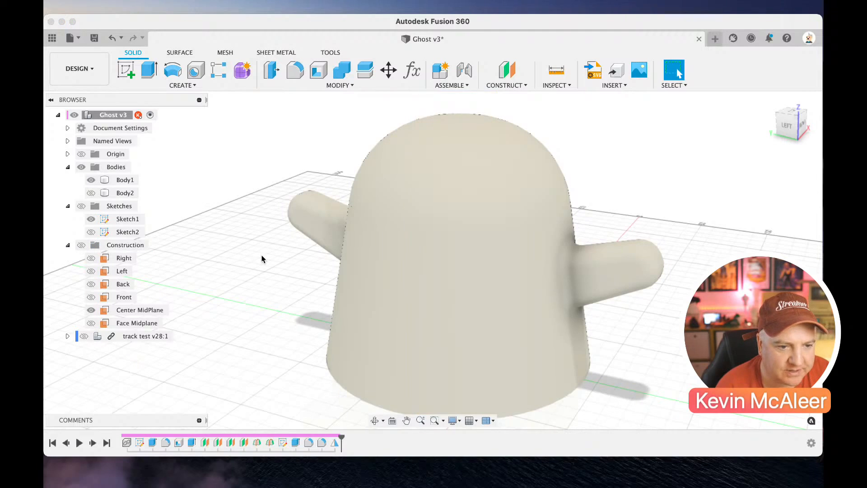
scroll(263, 259, down, 1)
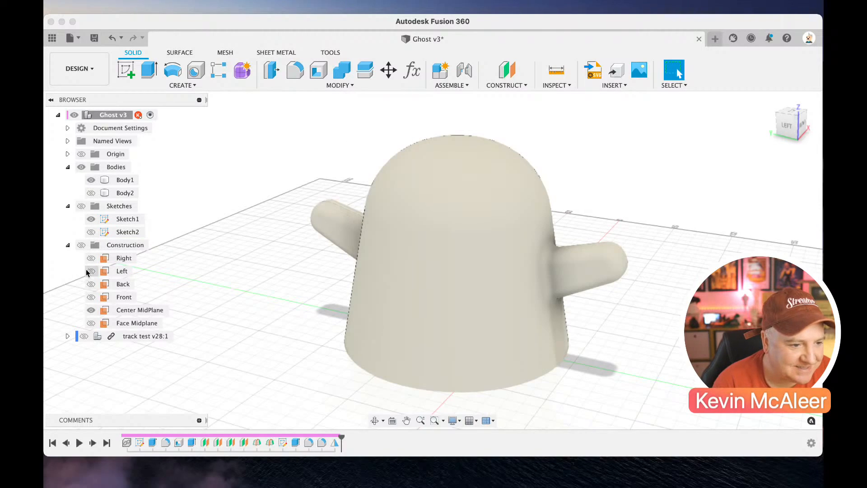
Show only the Front construction plane and start a new sketch on it
click(91, 311)
click(91, 323)
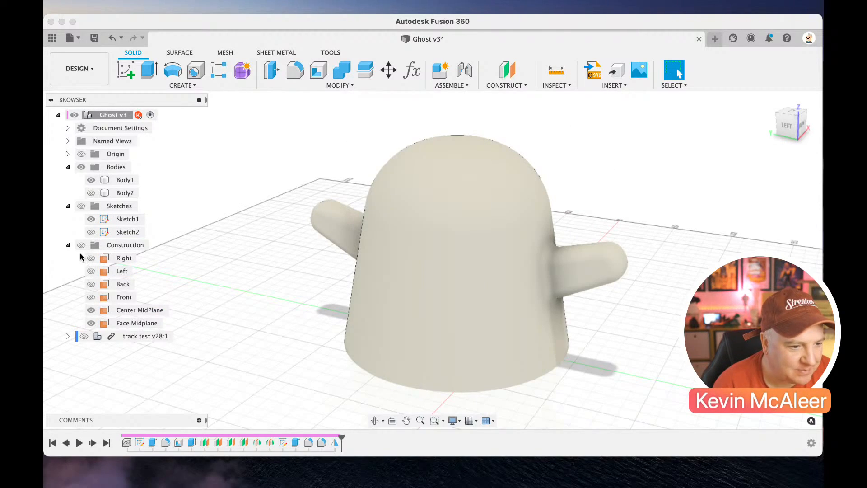
click(81, 246)
click(91, 310)
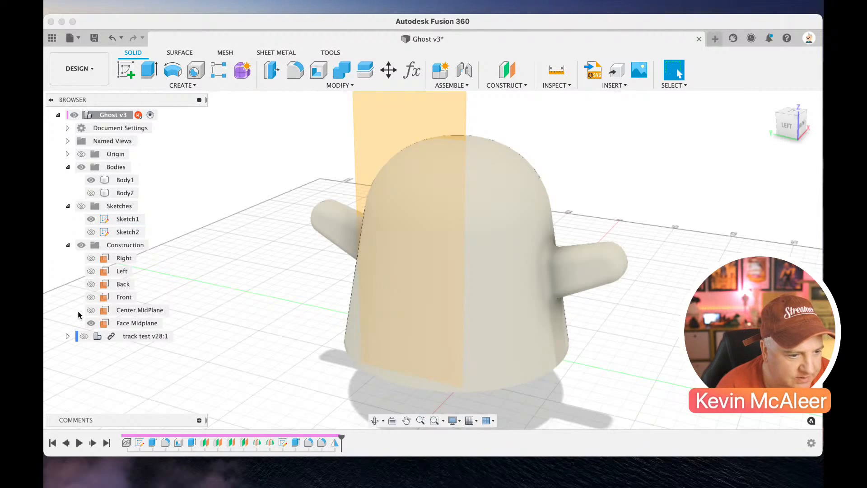
click(90, 323)
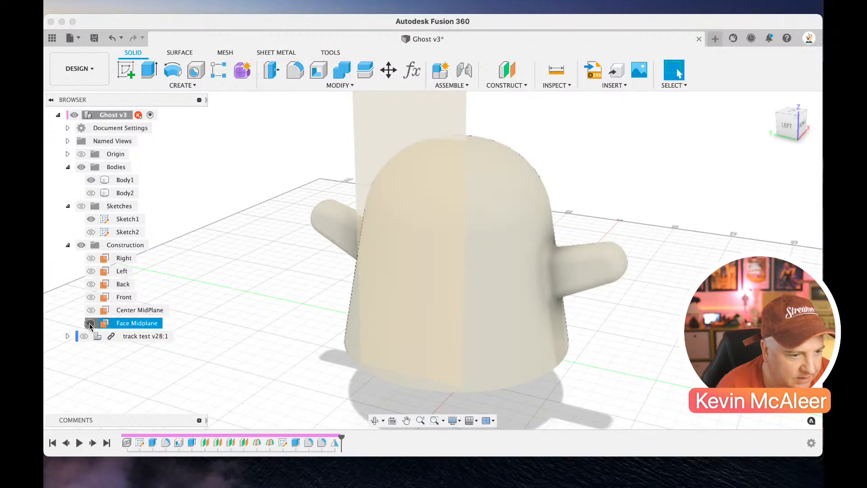
click(90, 298)
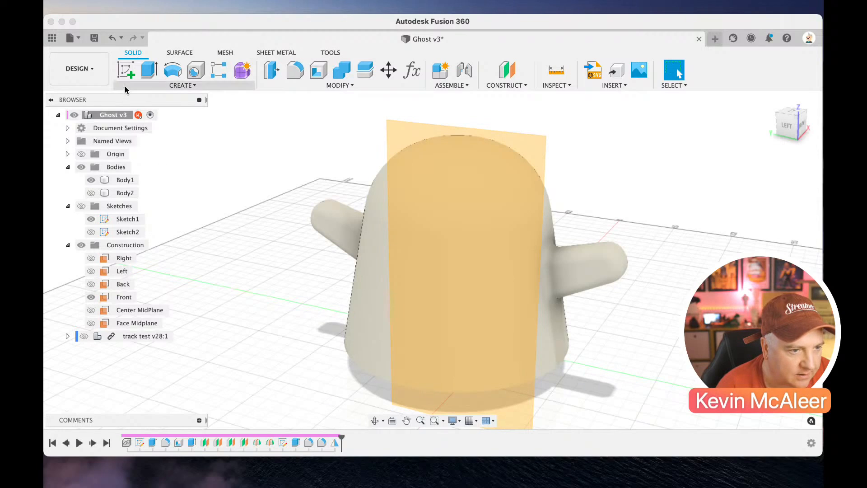
click(126, 74)
click(438, 214)
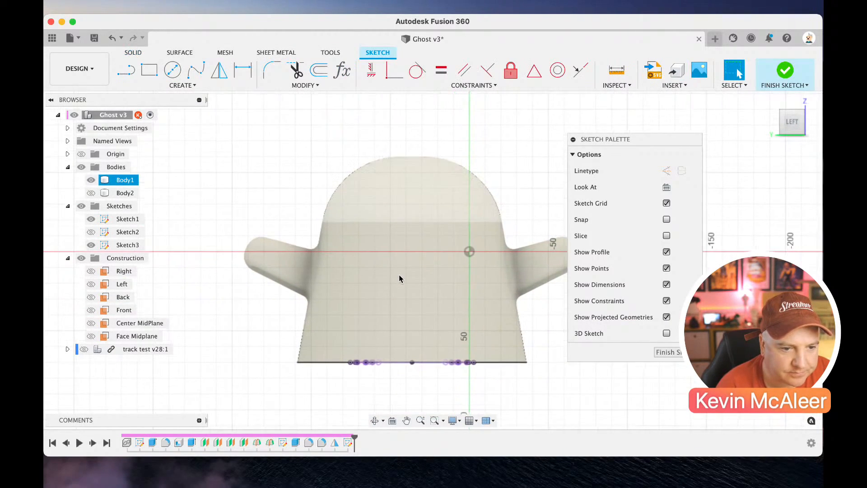
Sketch two eye circles side by side on the ghost's head, about 31 mm and 34 mm in diameter, and a third mouth circle below
scroll(399, 279, up, 5)
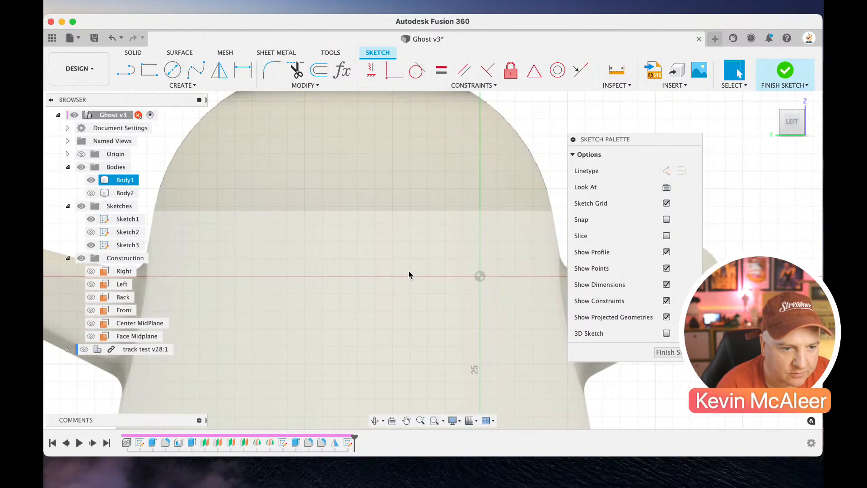
key(c)
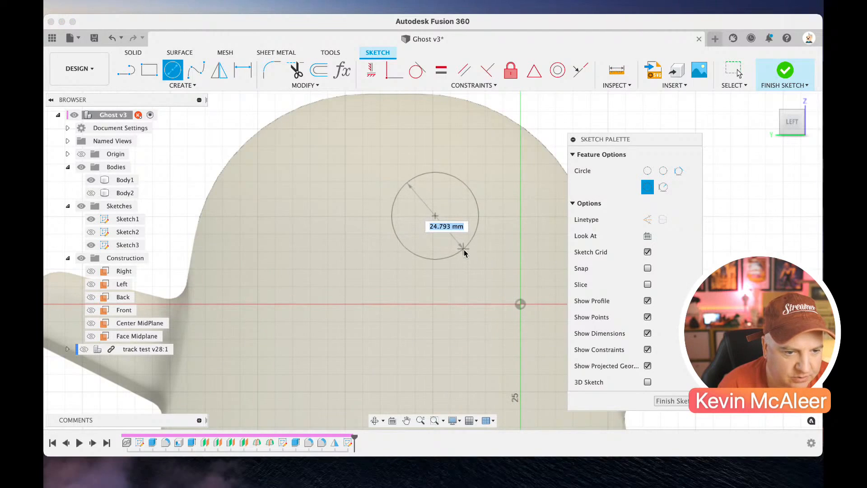
click(475, 259)
click(287, 201)
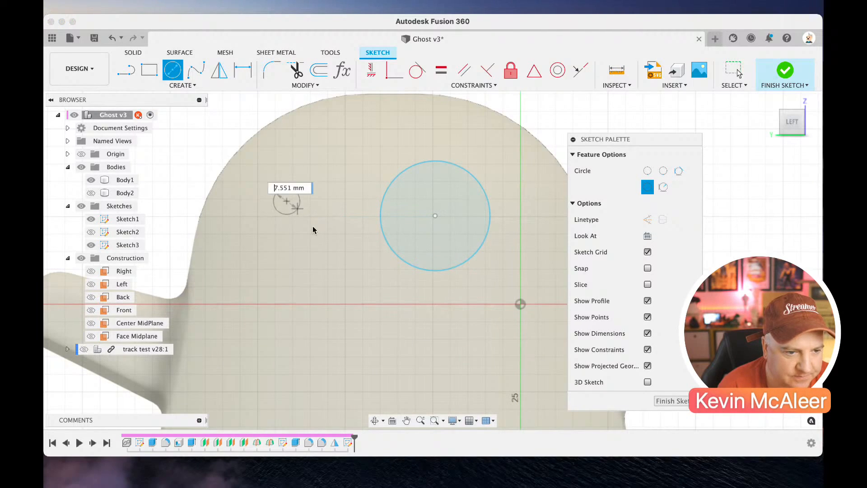
click(321, 249)
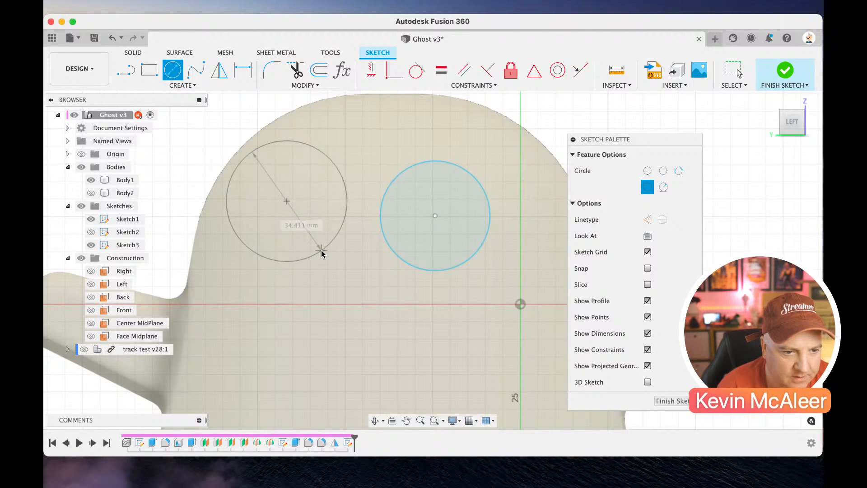
click(349, 348)
click(385, 387)
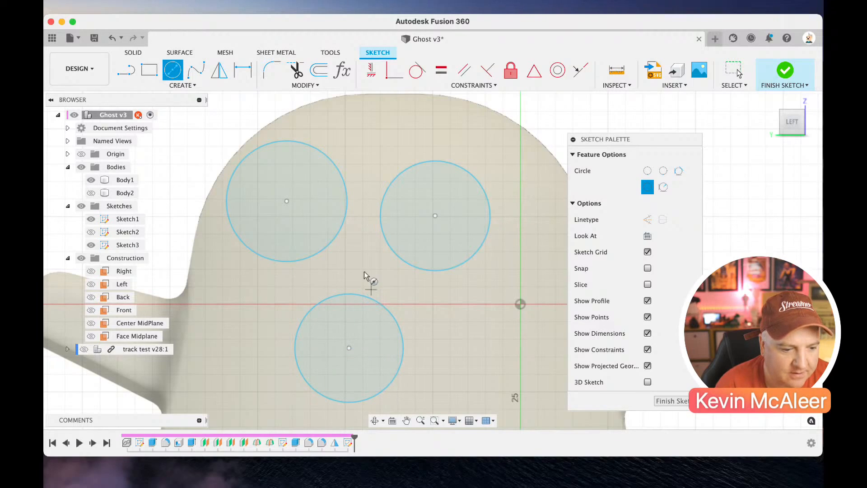
Draw a line connecting the centres of the two upper circles
key(l)
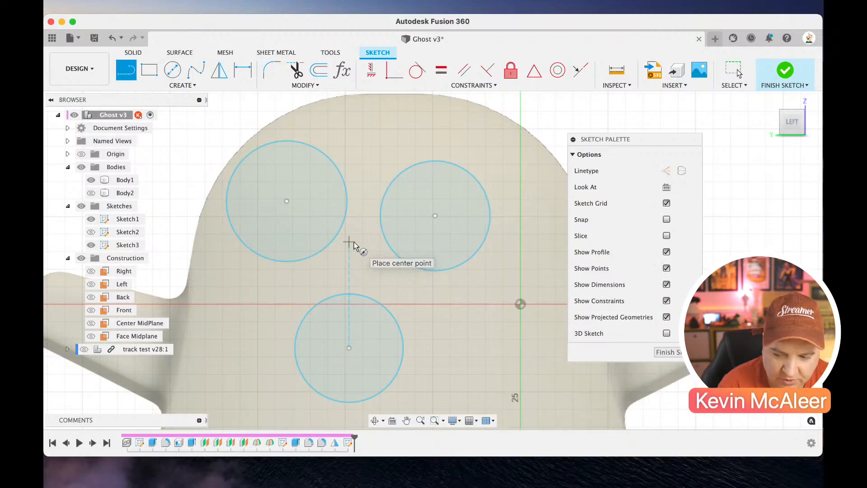
click(287, 202)
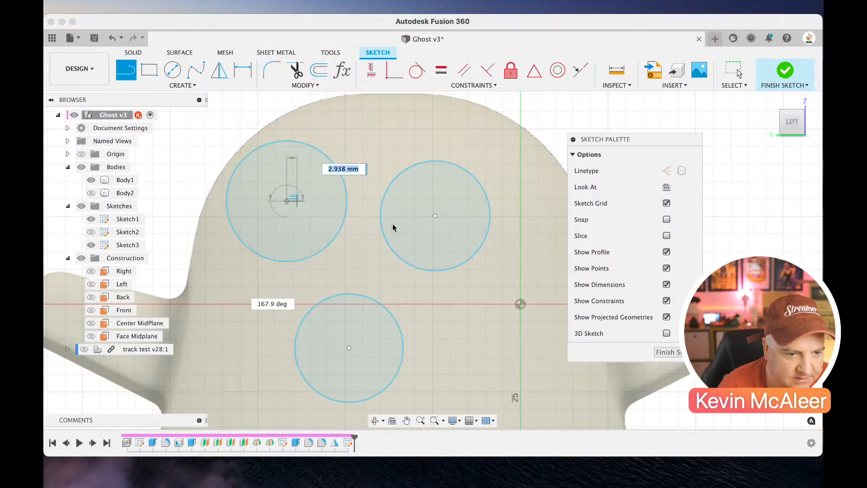
click(436, 217)
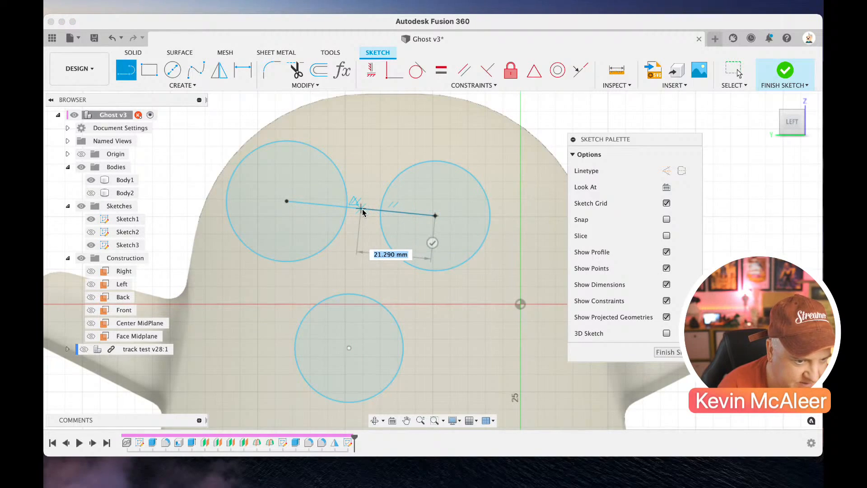
click(381, 212)
key(Escape)
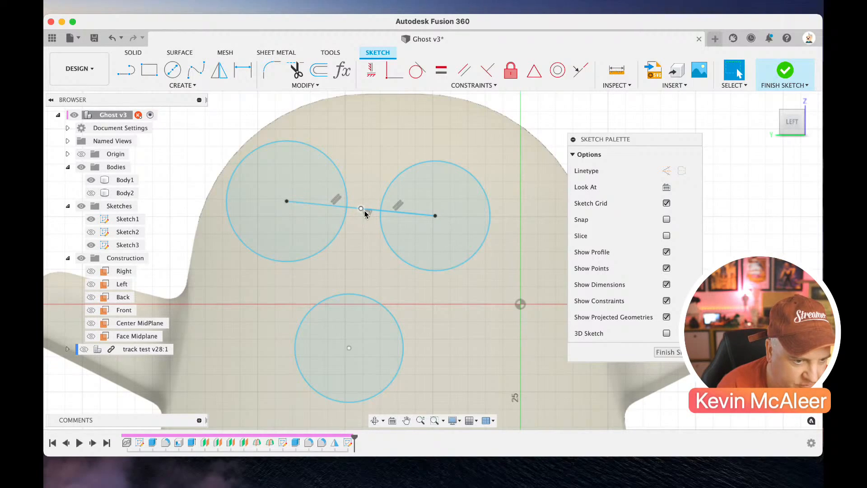
Convert the line between the upper circles' centres to construction and constrain it horizontal
click(382, 215)
click(371, 213)
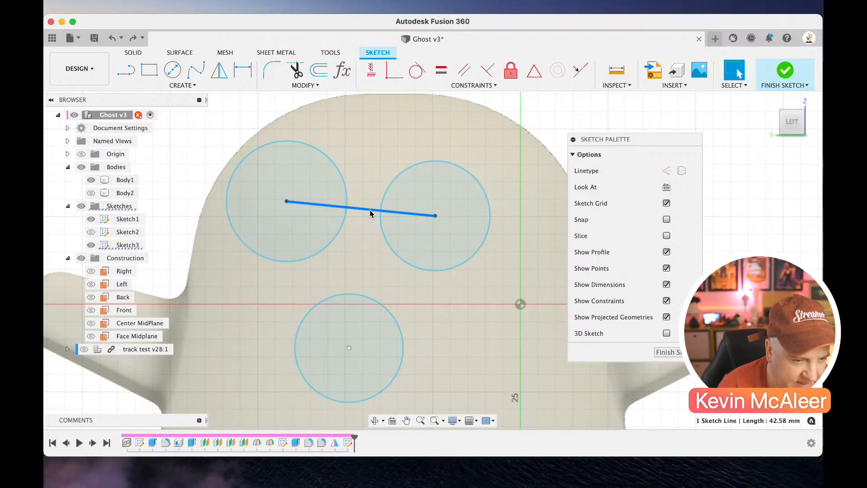
key(x)
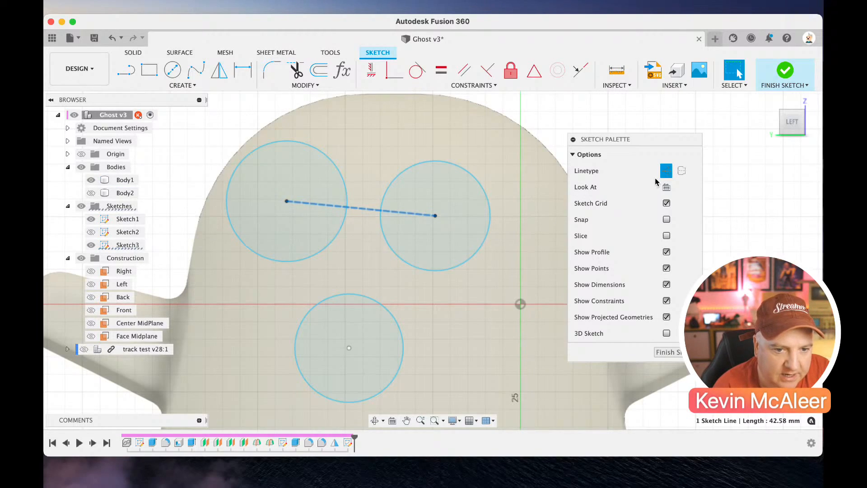
click(666, 172)
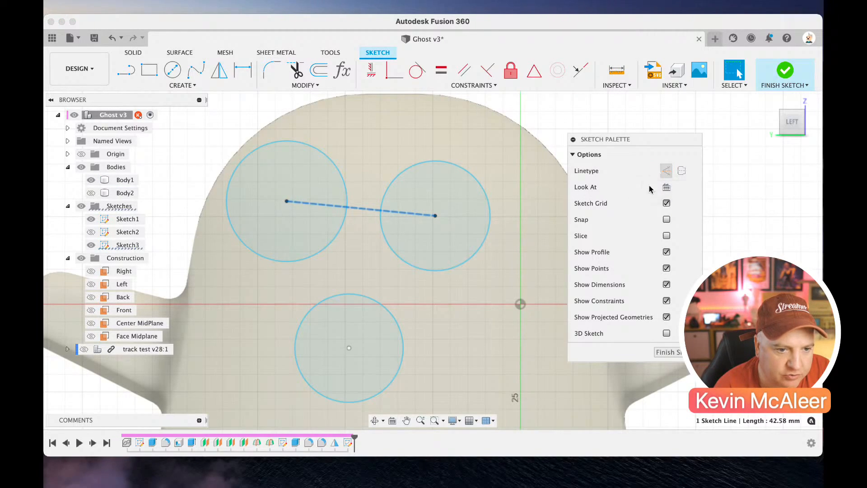
click(664, 174)
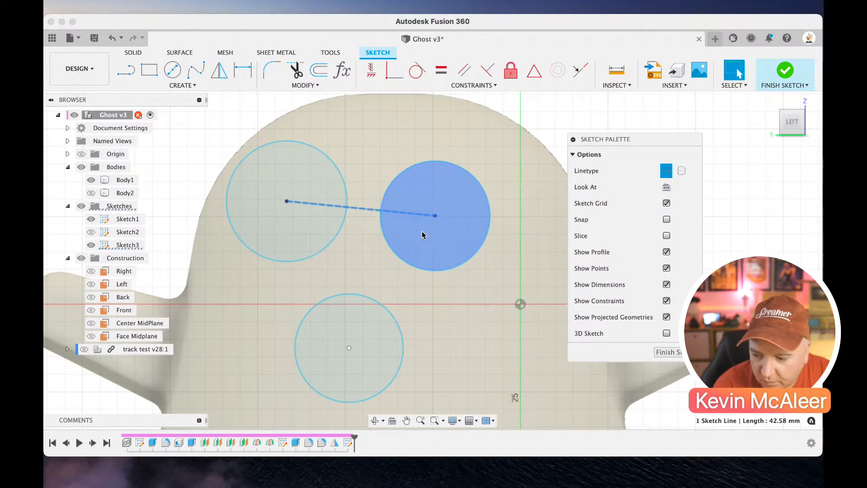
click(367, 76)
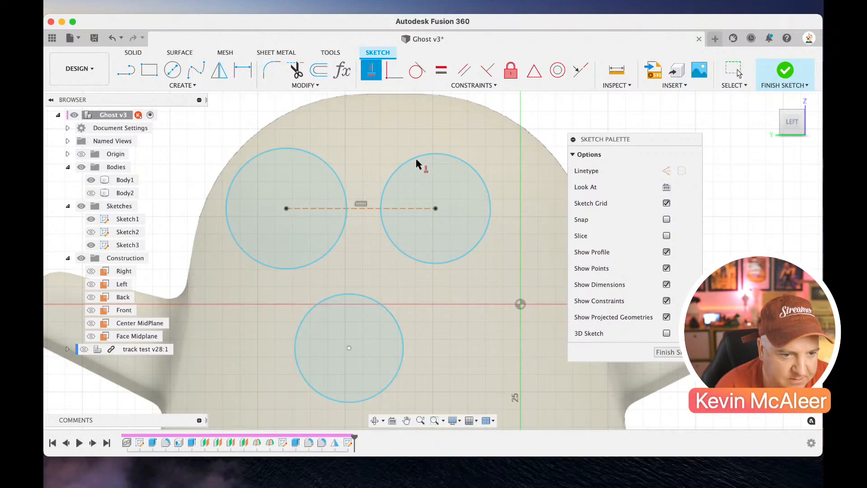
Dimension the right eye circle's diameter to 25 mm
key(d)
click(430, 160)
click(474, 162)
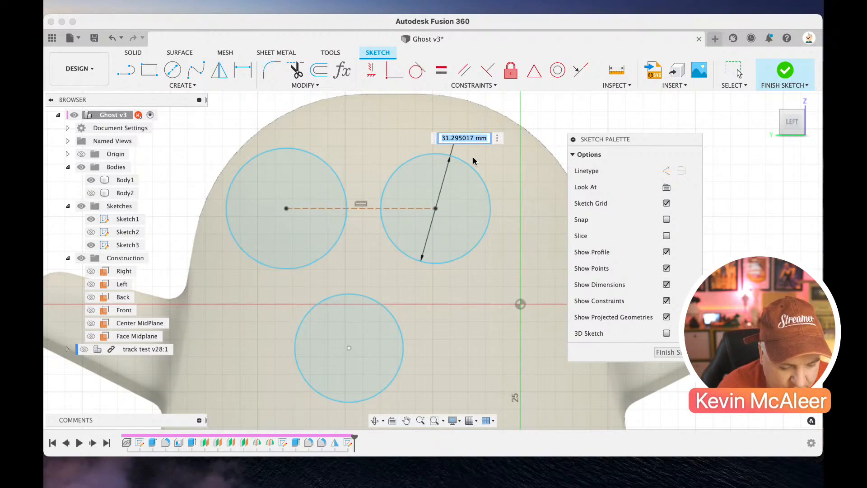
text(25)
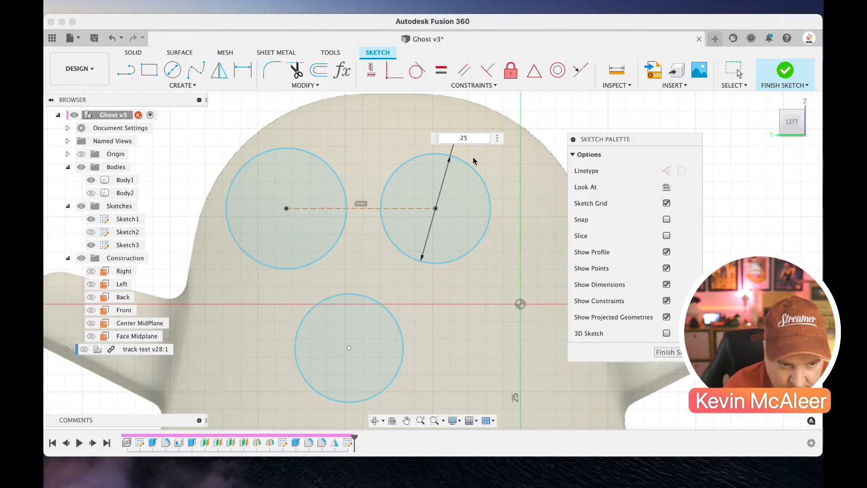
key(Return)
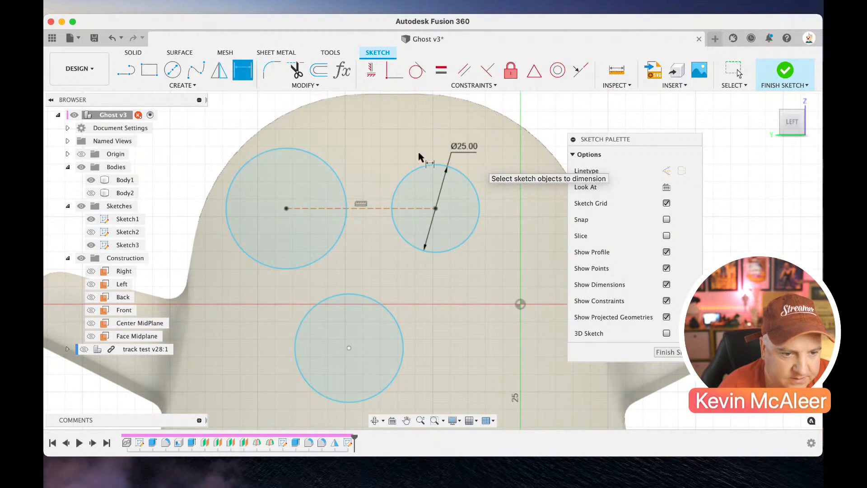
Apply an Equal constraint between the left and right eye circles
click(434, 68)
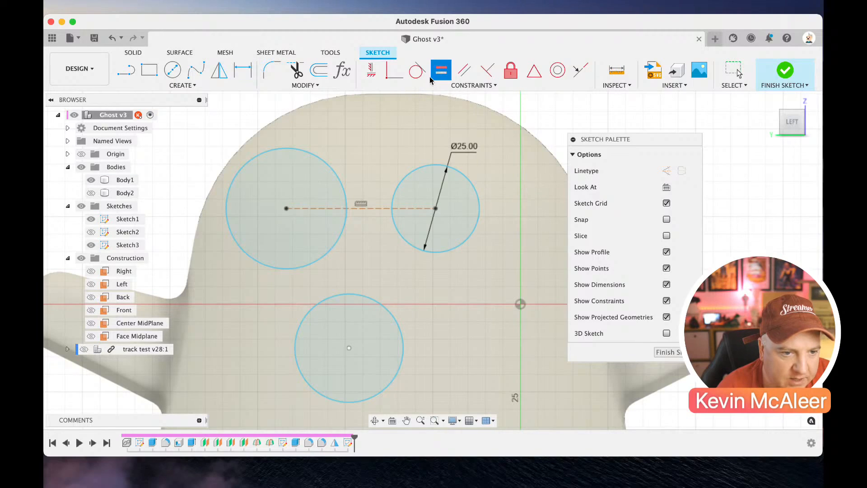
click(327, 165)
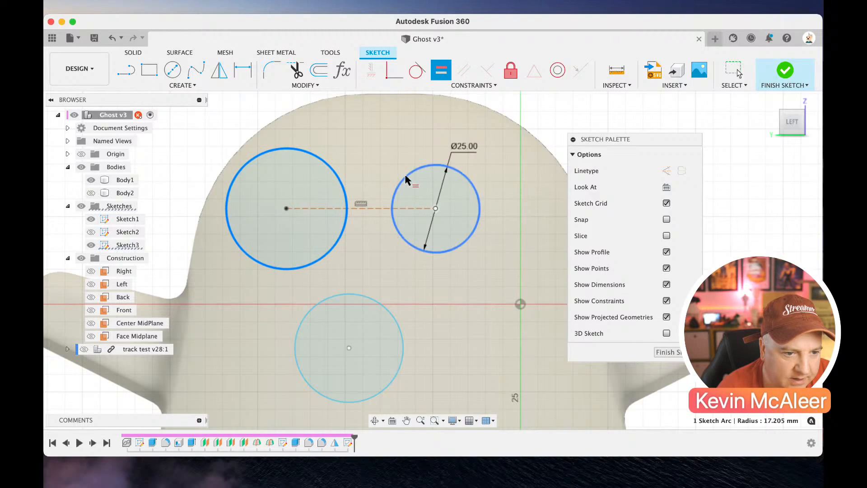
click(405, 177)
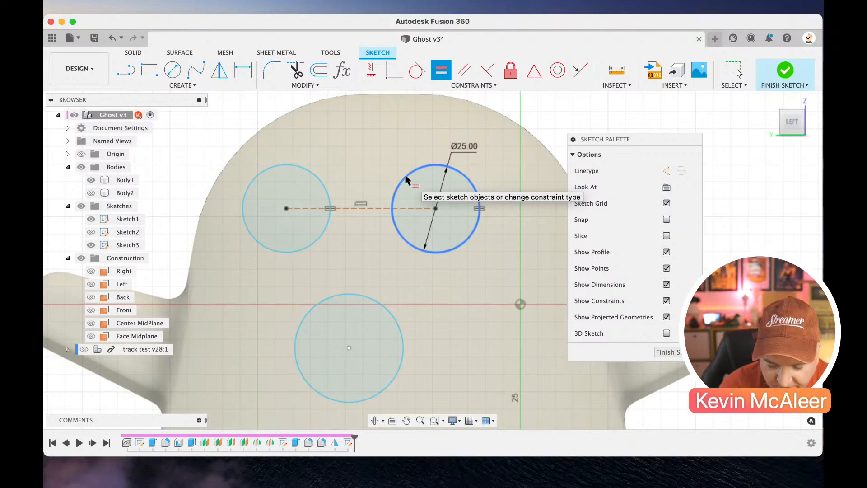
Dimension the spacing between the two eye circles' centres, trying a value of 25.5 mm
key(d)
click(364, 207)
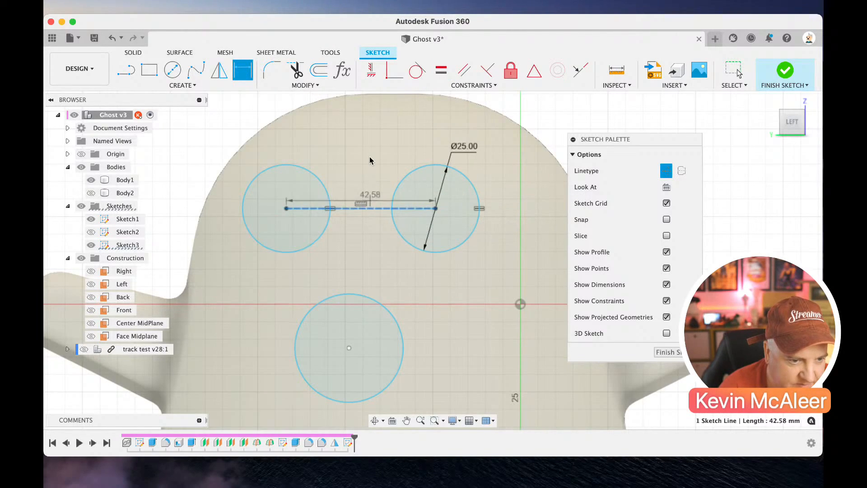
click(370, 156)
text(25.)
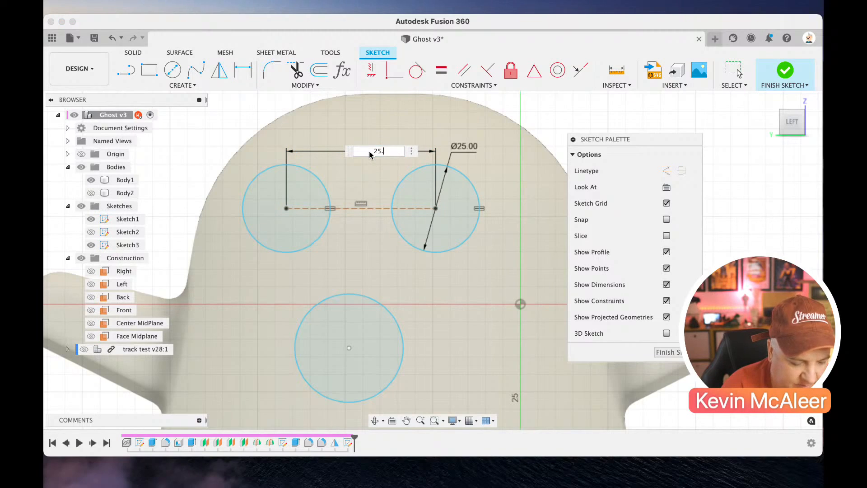
text(5)
key(Return)
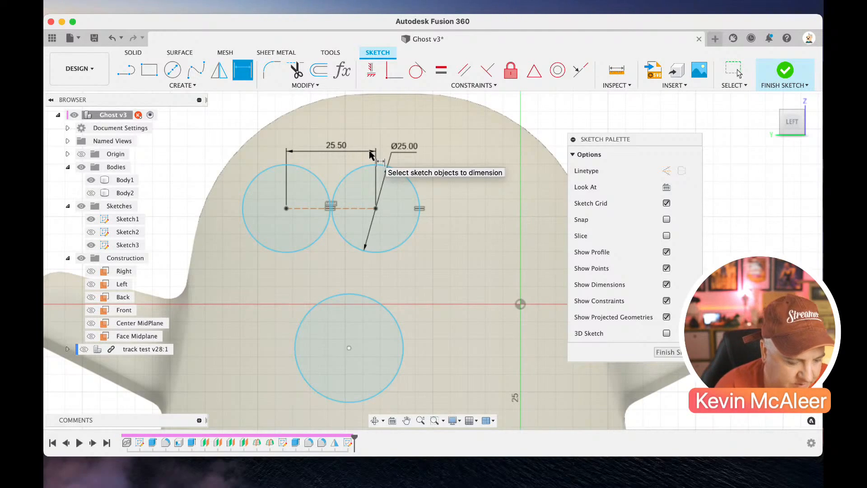
key(Escape)
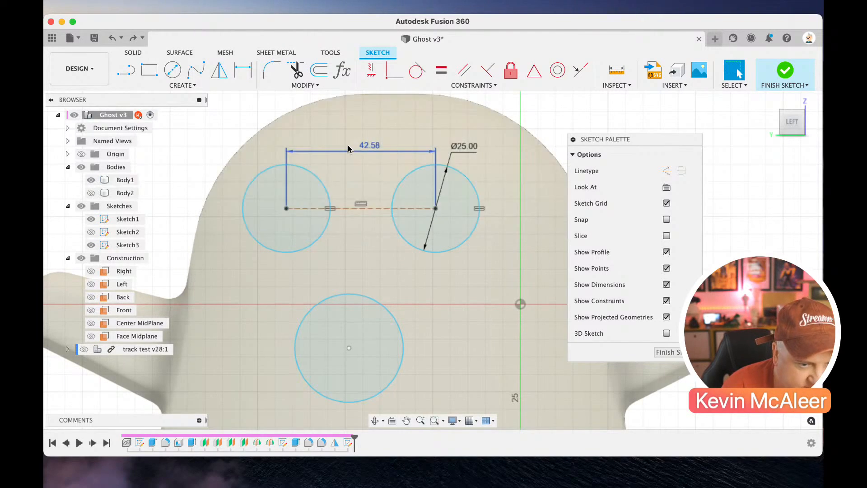
Draw two separate vertical lines between the eye circles, crossing the construction line, the right one about 42 mm long
key(l)
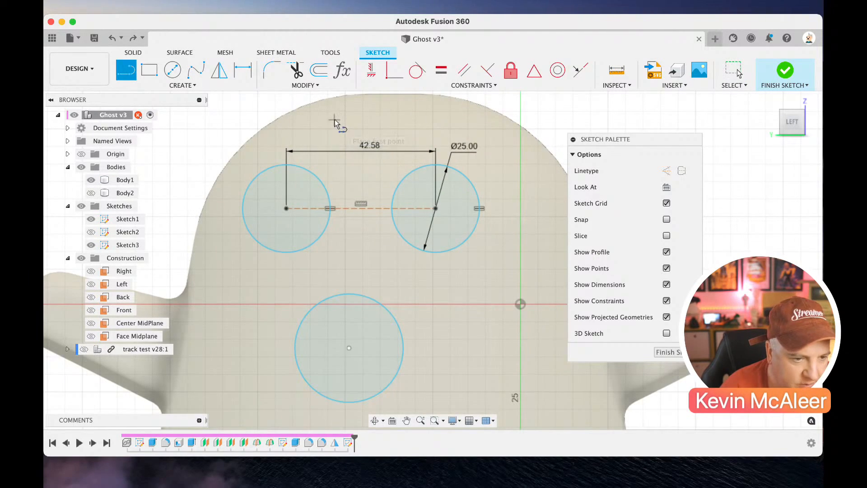
click(334, 120)
click(334, 246)
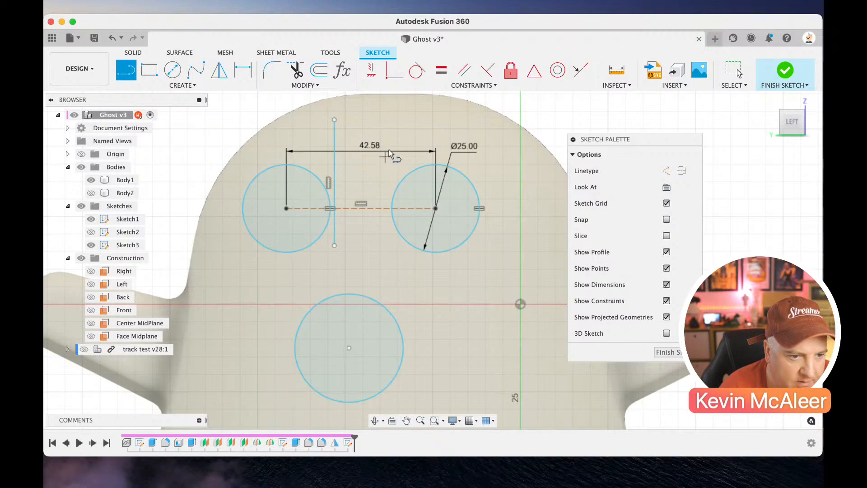
click(389, 121)
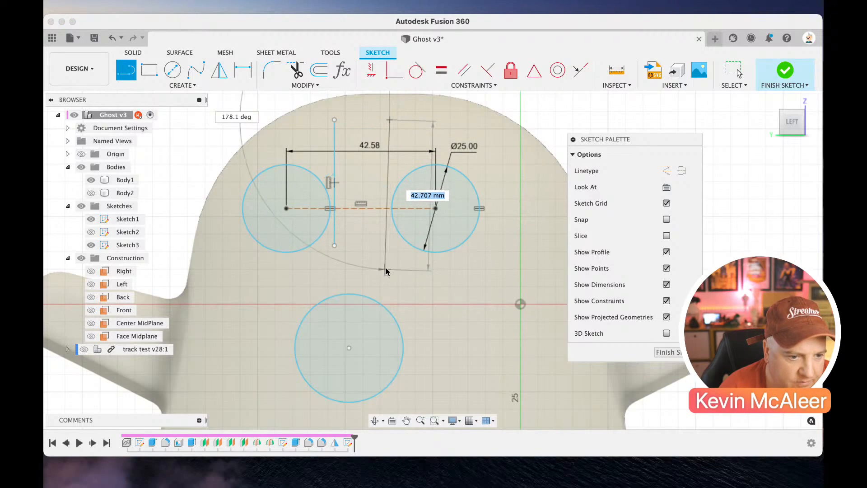
click(390, 267)
key(Escape)
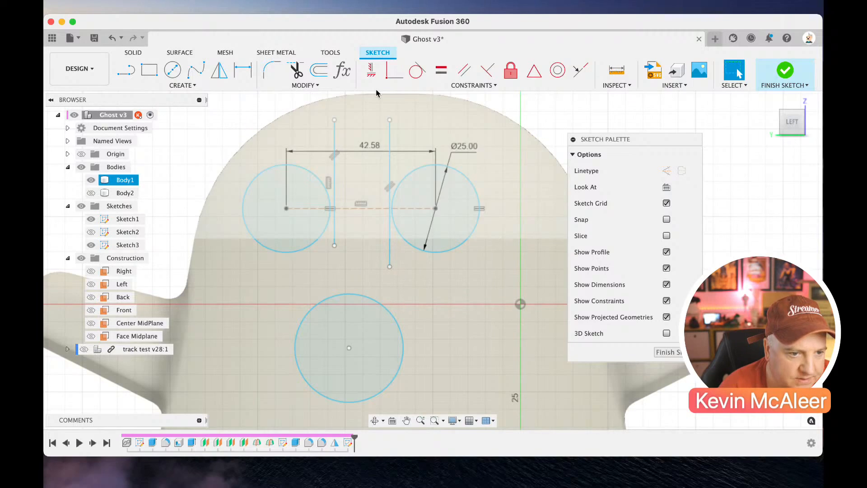
Try to apply a Horizontal/Vertical constraint to the left vertical line between the eye circles
click(367, 75)
click(335, 138)
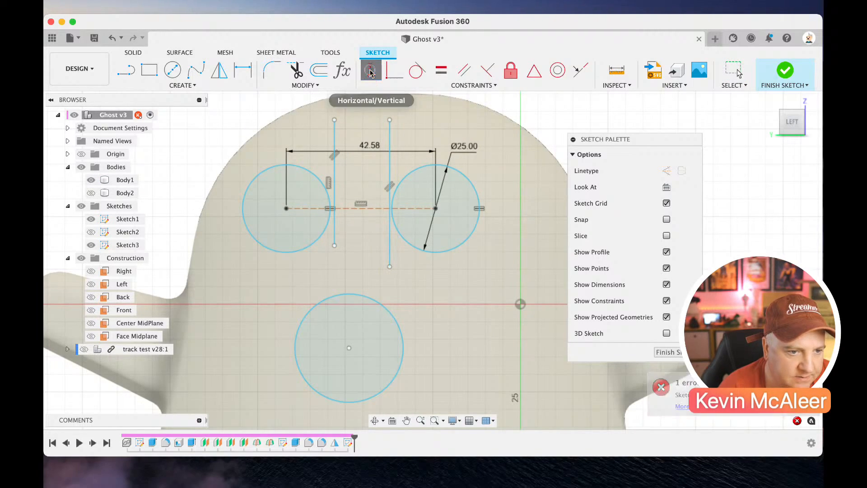
click(370, 72)
click(339, 137)
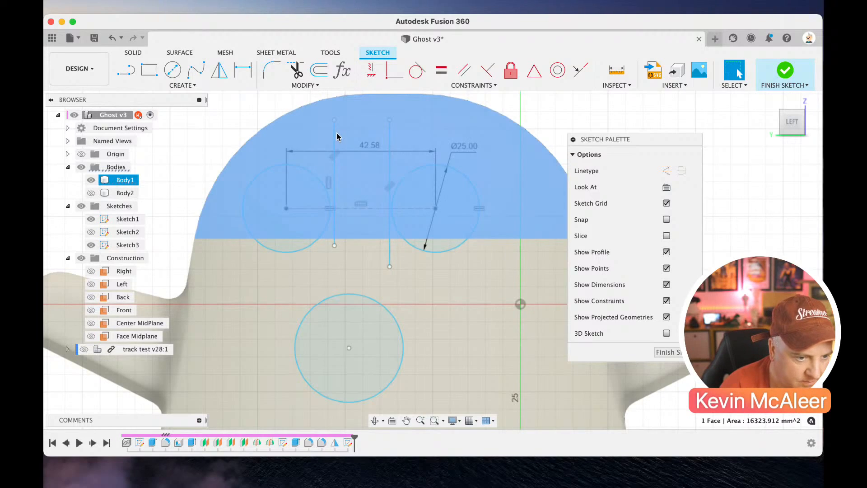
Convert both vertical lines between the eye circles to construction lines
click(336, 136)
key(x)
click(384, 140)
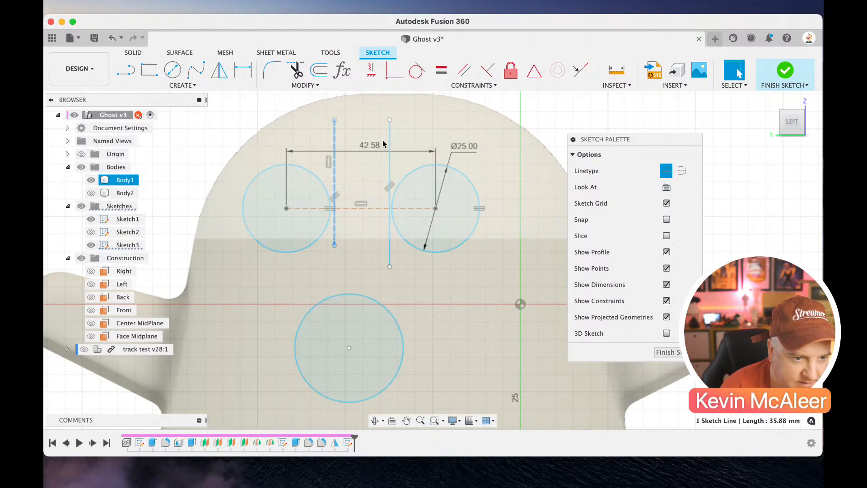
click(389, 142)
key(x)
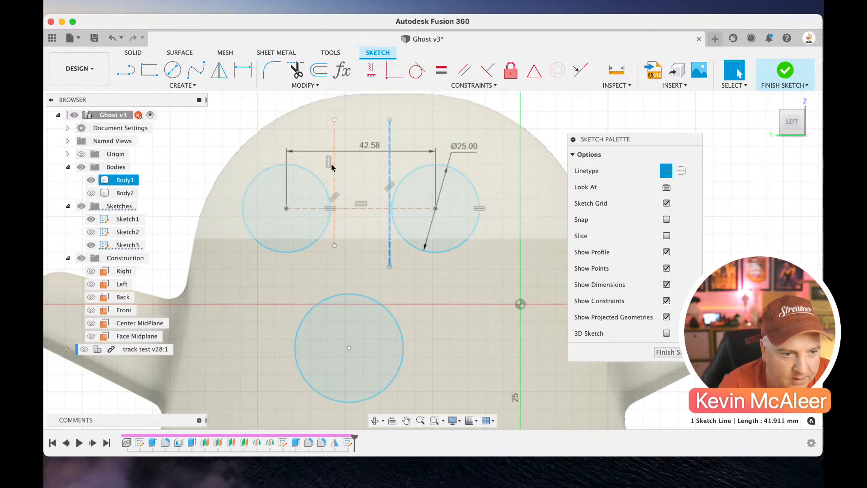
click(417, 70)
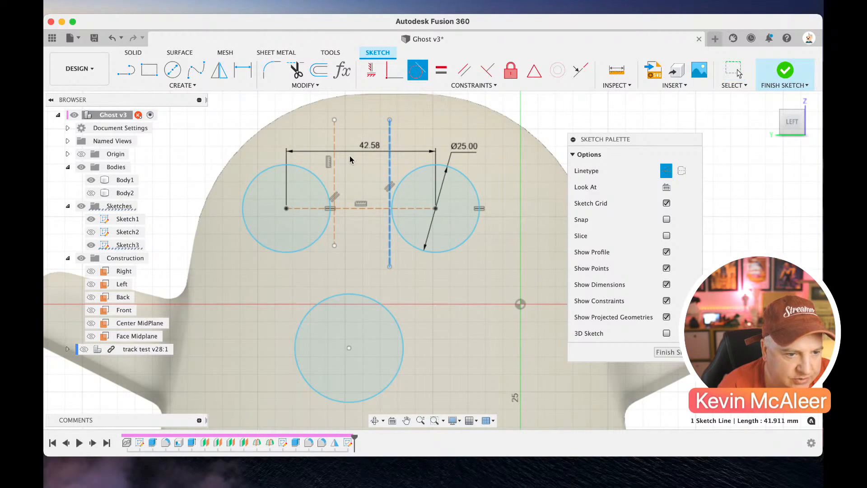
click(332, 185)
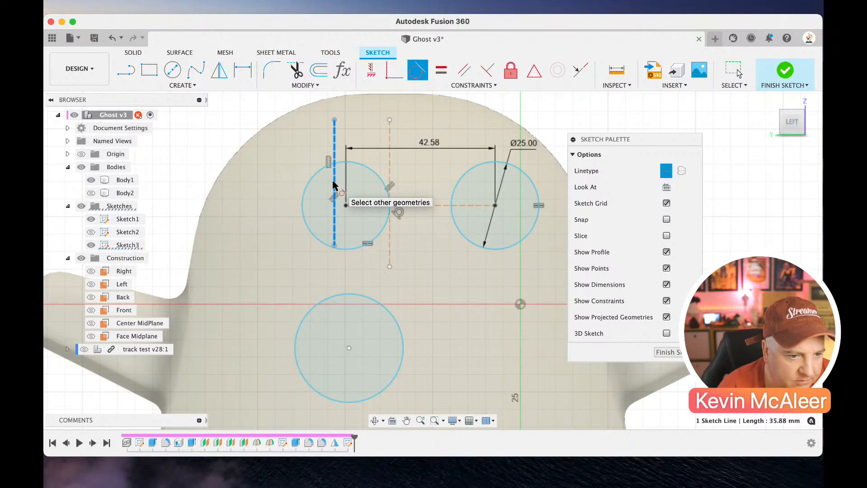
key(Escape)
key(super+z)
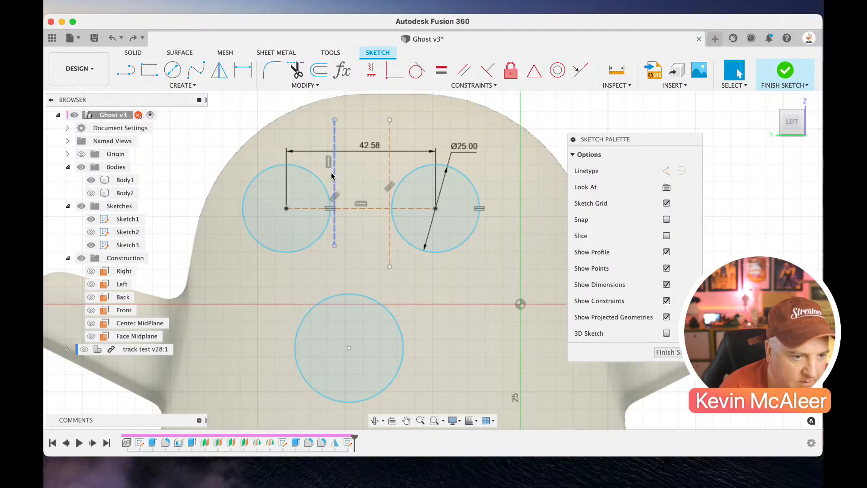
Apply Tangent constraints between each eye circle and its nearest vertical construction line
click(328, 188)
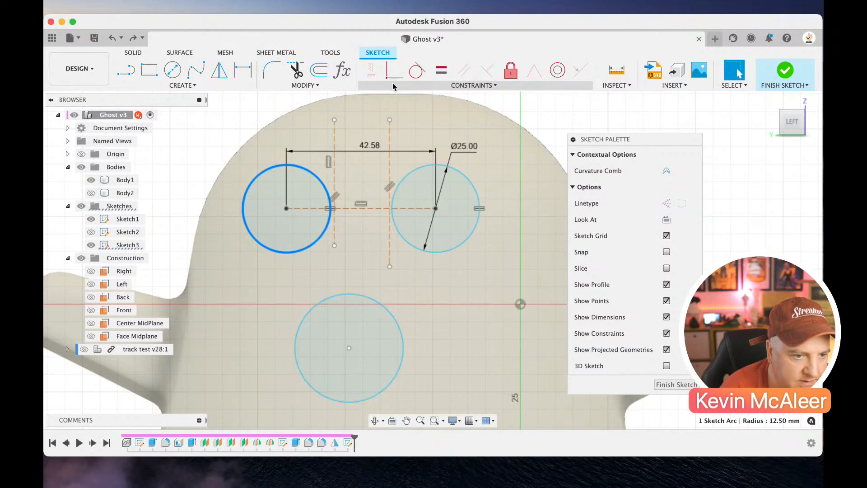
click(416, 71)
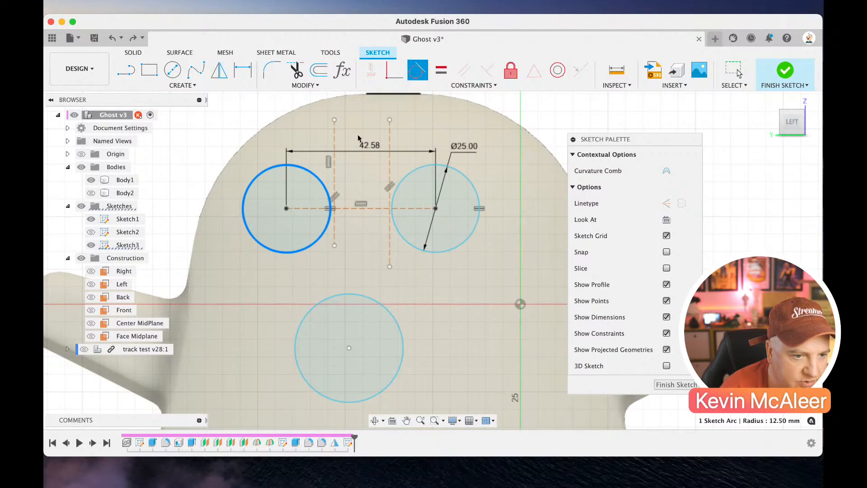
click(335, 168)
click(397, 185)
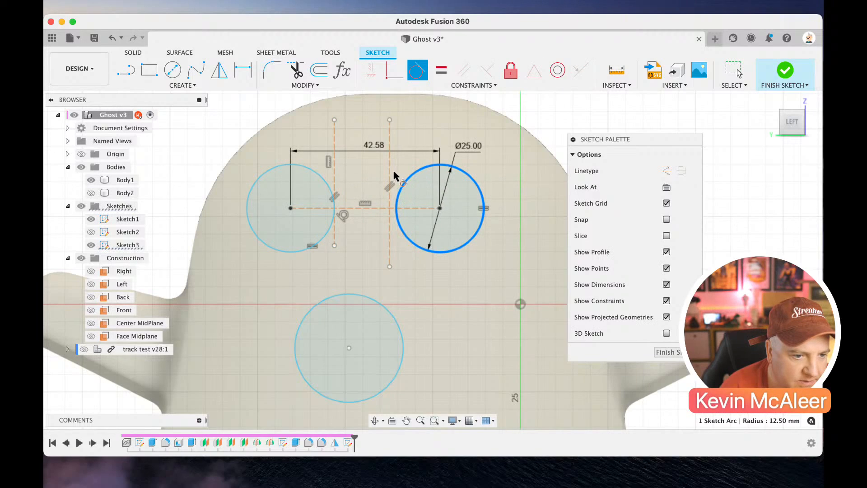
click(391, 172)
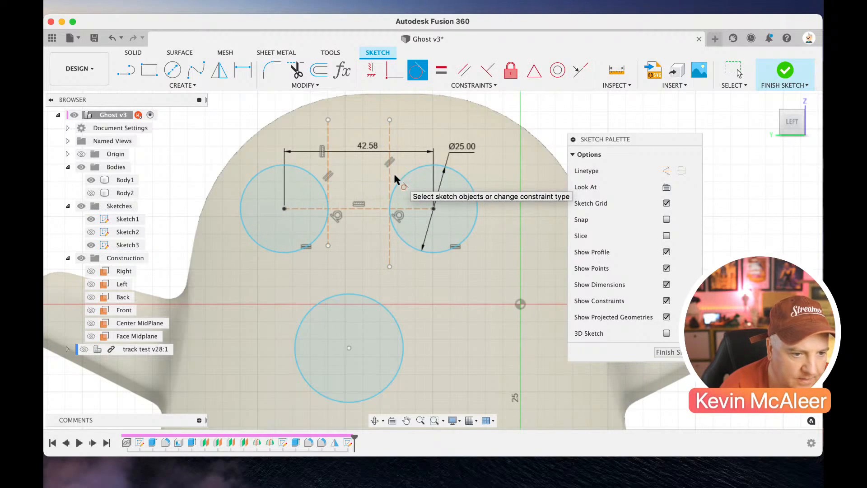
key(Escape)
click(395, 179)
Draw two smaller circles about 20 mm in diameter, one below and outside each eye circle
key(c)
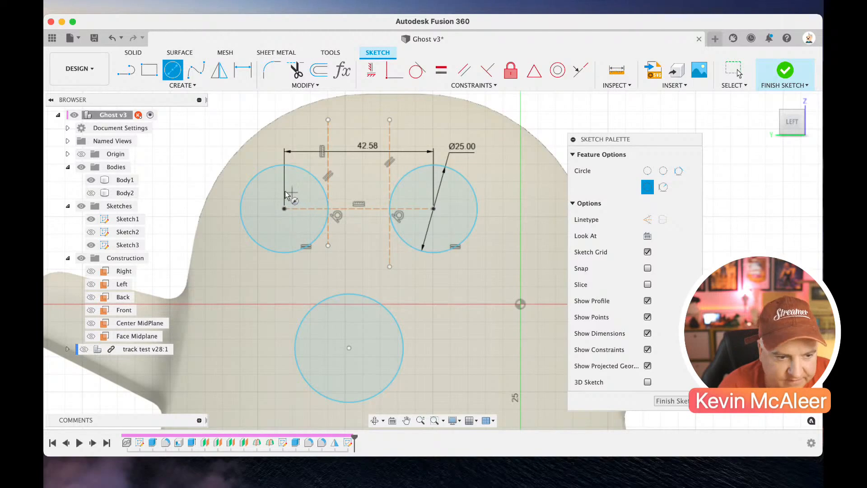
click(227, 277)
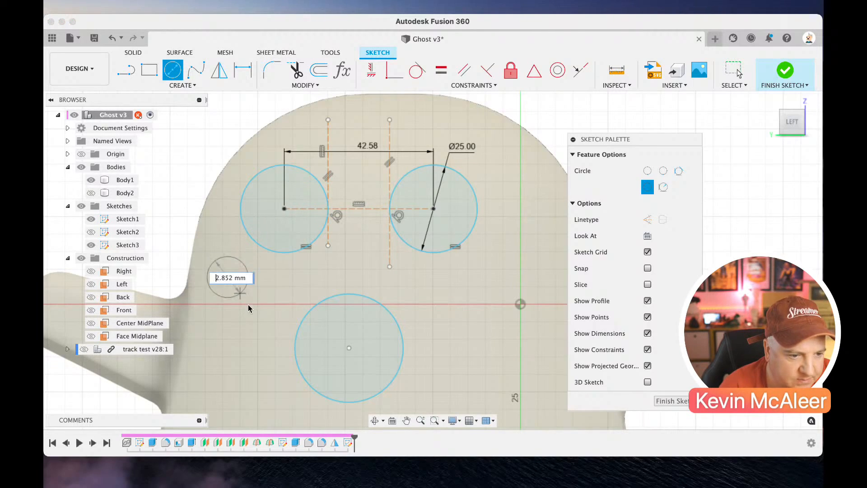
click(262, 283)
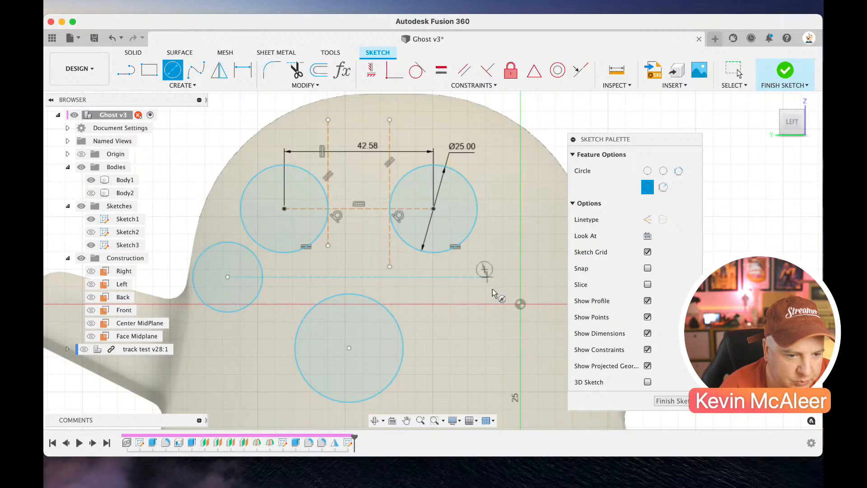
click(485, 269)
click(498, 303)
key(Escape)
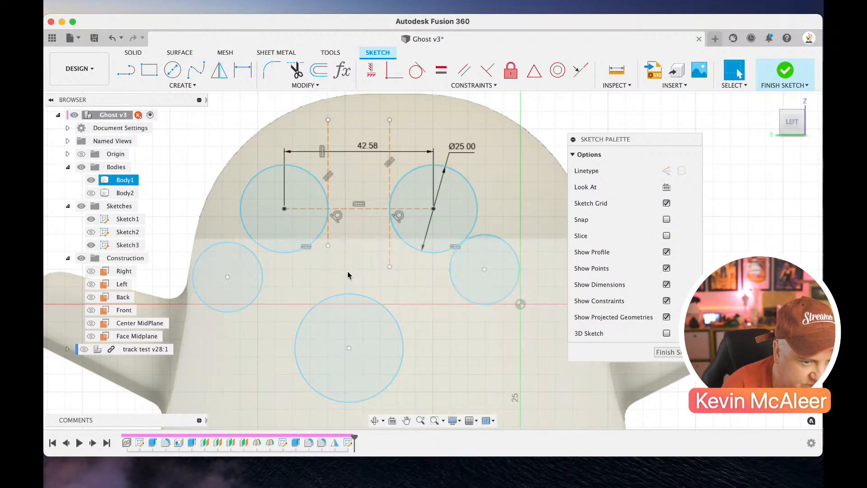
Dimension the left smaller circle's diameter to 15.5 mm
key(d)
click(263, 283)
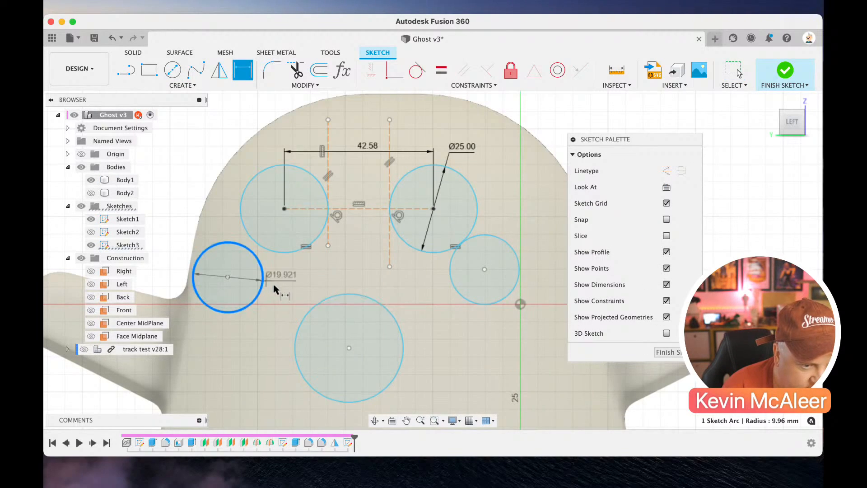
click(281, 295)
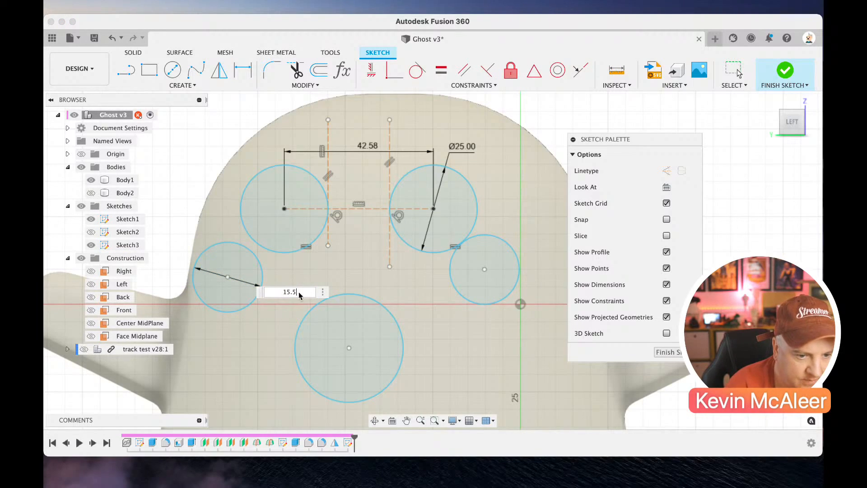
key(Return)
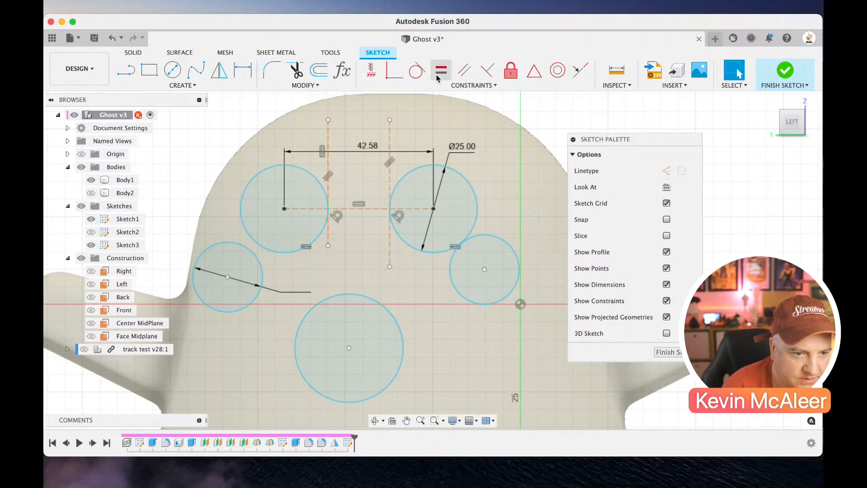
Apply an Equal constraint between the two smaller circles
click(440, 71)
click(451, 269)
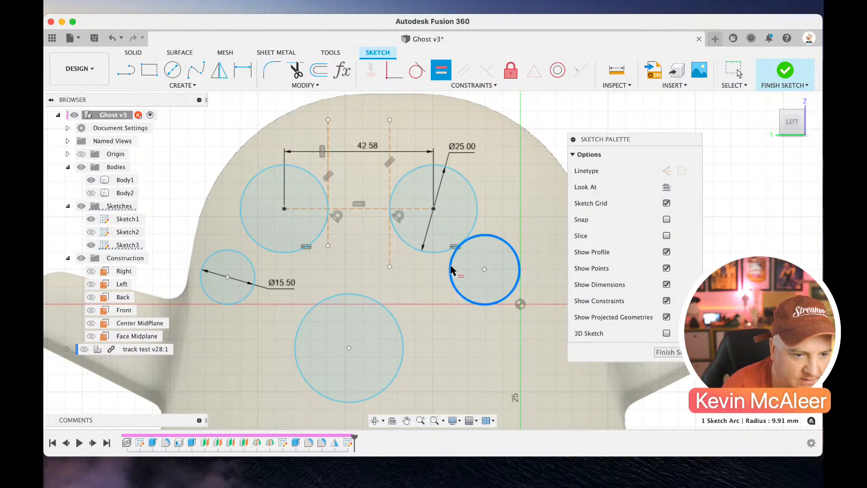
click(254, 289)
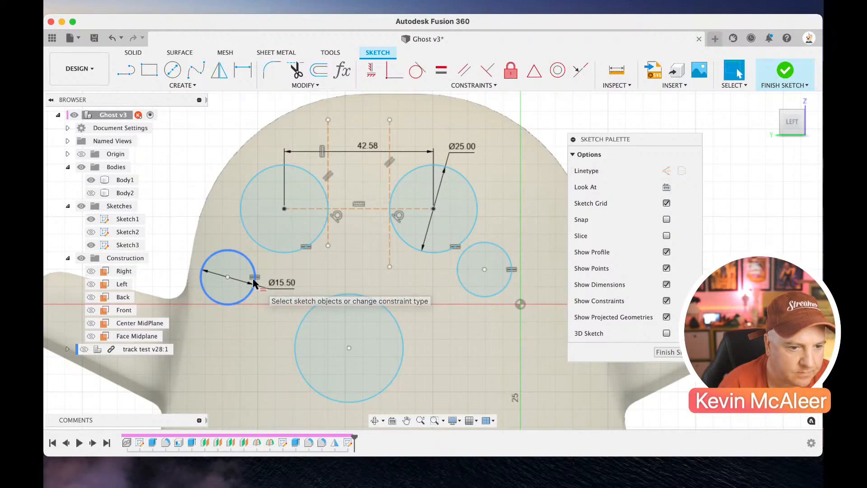
key(Escape)
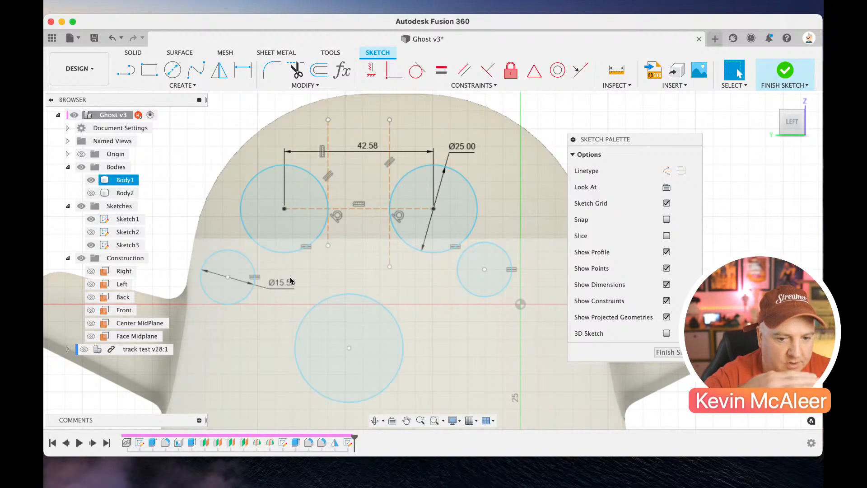
Constrain the smaller circles' centres horizontally to each other and move the circles inside the eyes onto the horizontal construction line
click(371, 70)
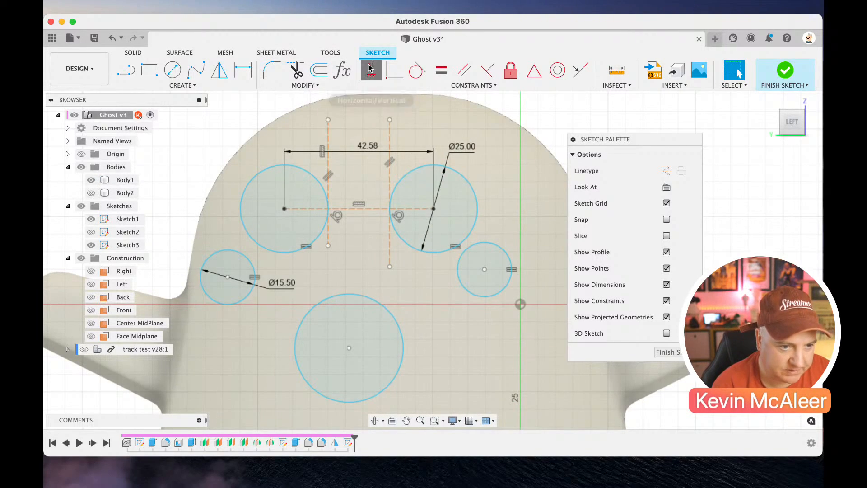
click(228, 277)
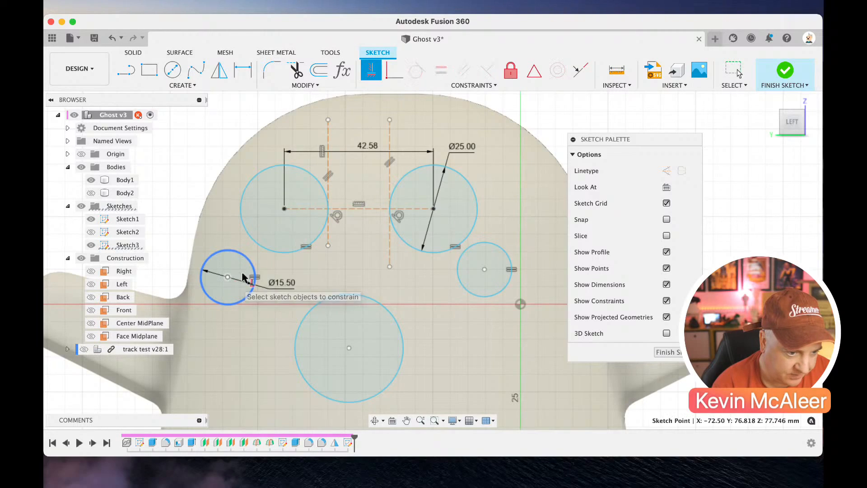
click(484, 270)
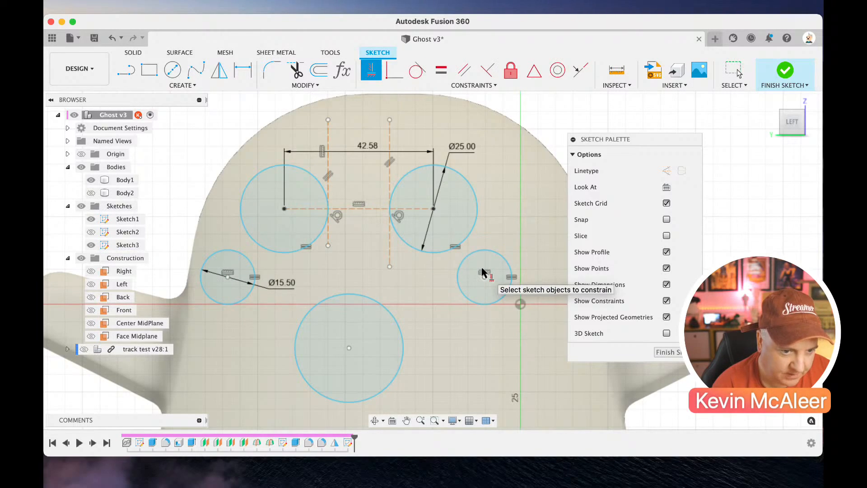
key(Escape)
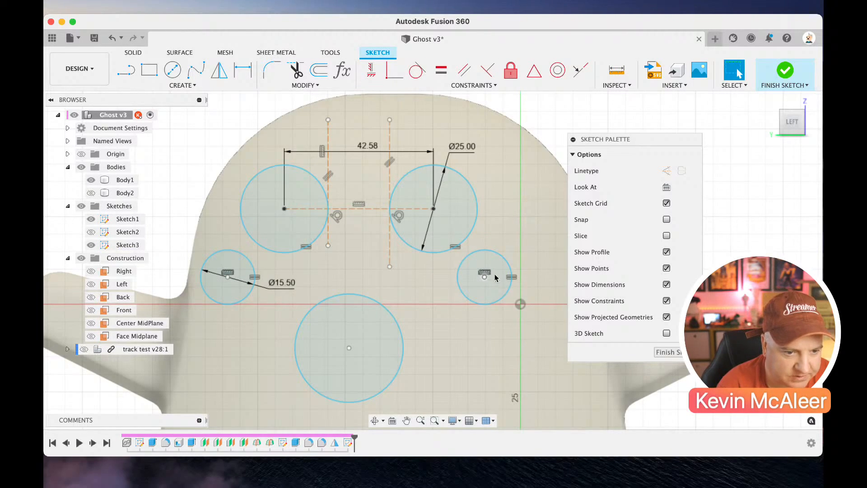
drag(485, 277, 424, 211)
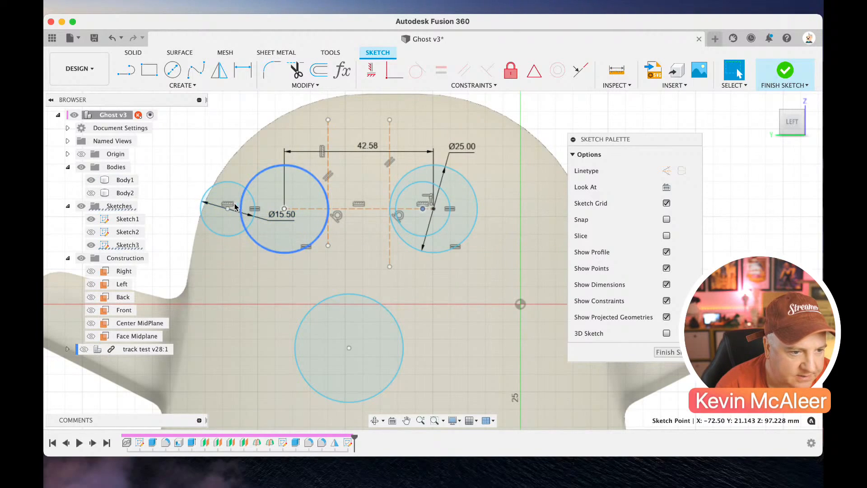
drag(227, 209, 290, 207)
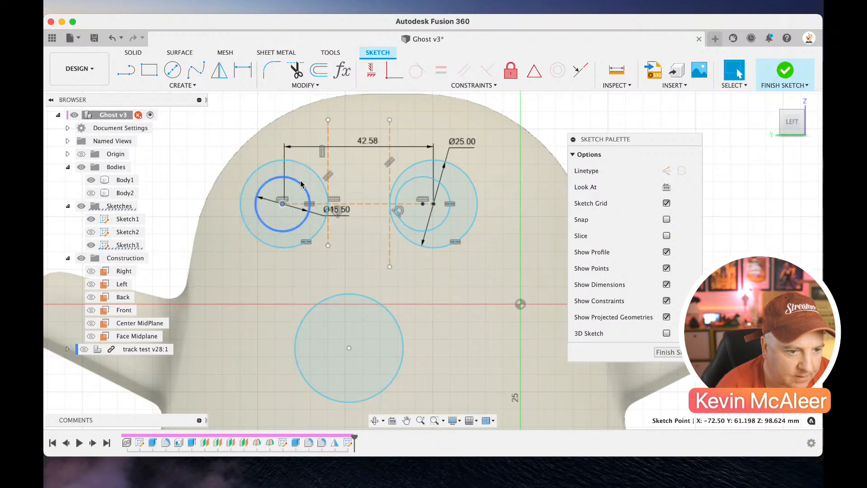
Apply Tangent constraints between each pupil circle and the vertical construction line beside its eye
click(299, 186)
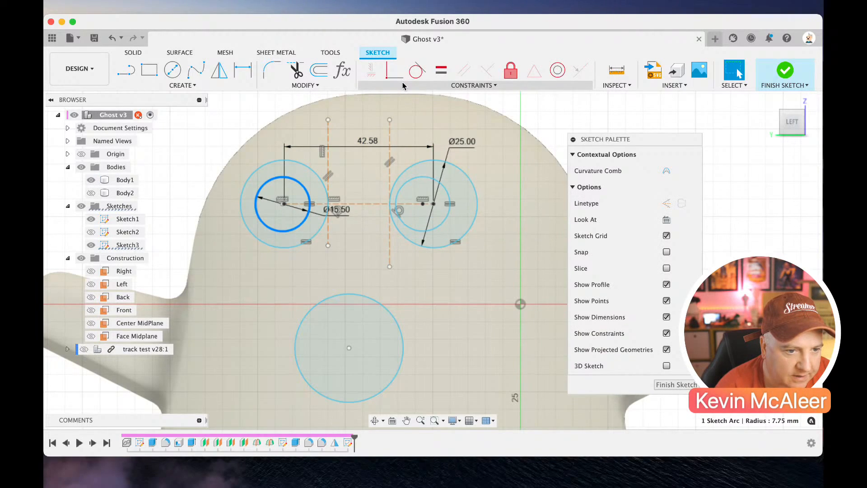
click(416, 72)
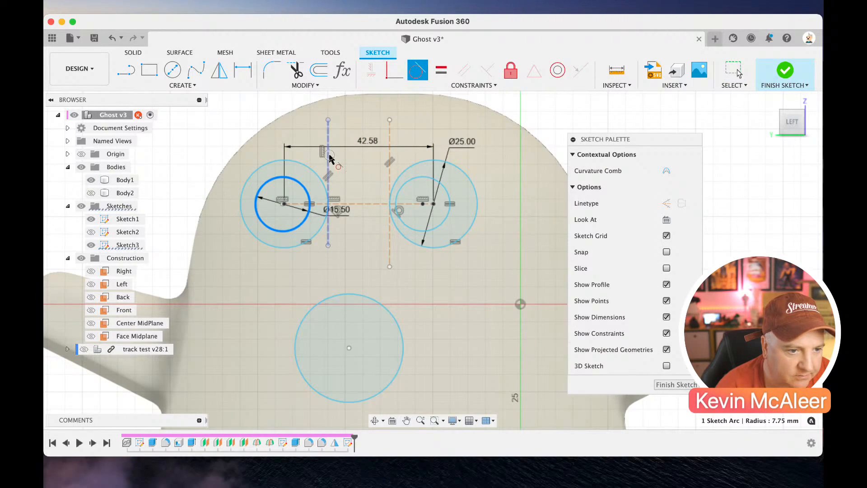
click(328, 157)
click(398, 193)
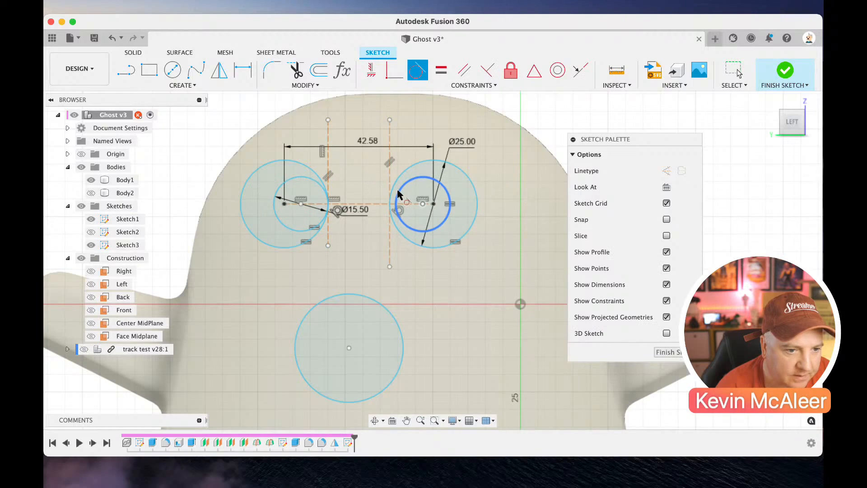
click(391, 162)
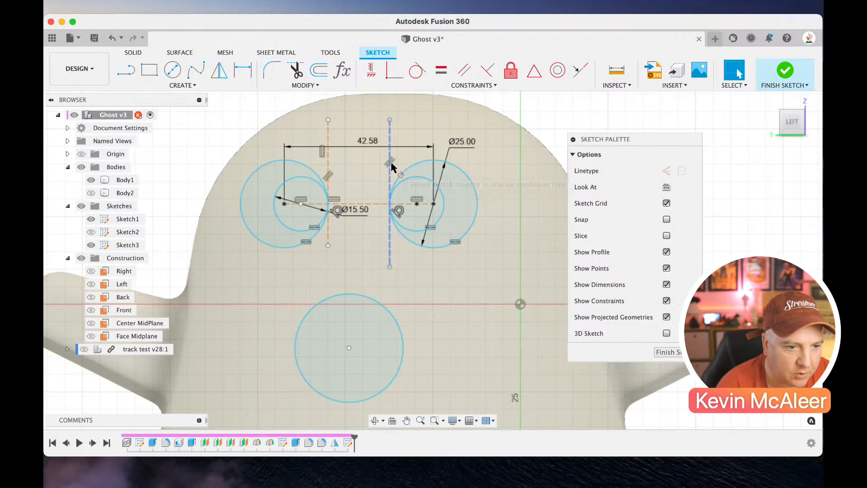
Draw a horizontal line about 33 mm long connecting the centres of the two pupil circles
key(l)
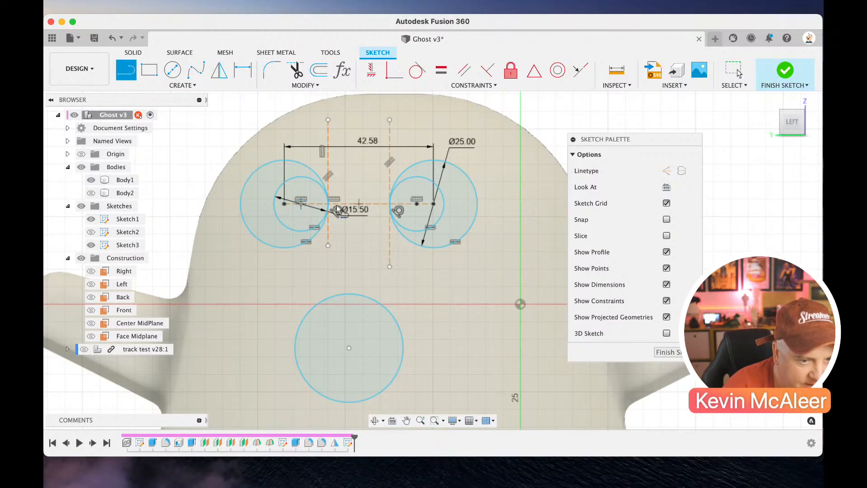
click(301, 204)
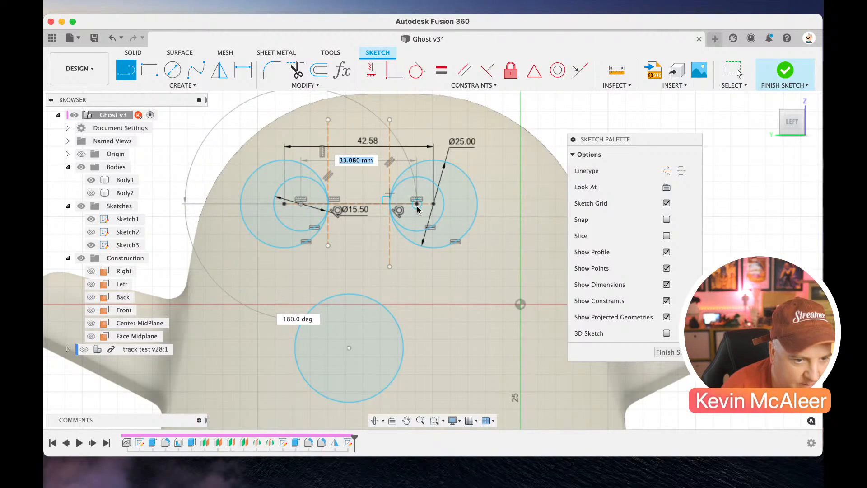
click(417, 205)
key(Escape)
Try to dimension the horizontal line between the two pupil centres
key(d)
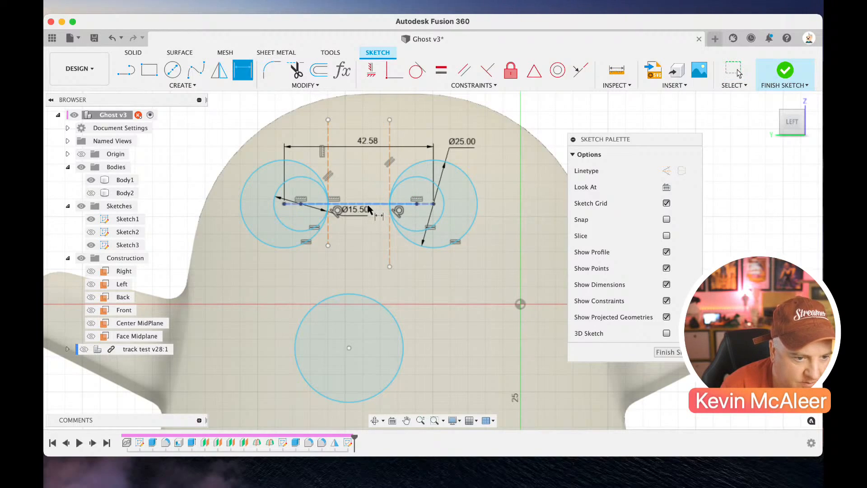
click(364, 204)
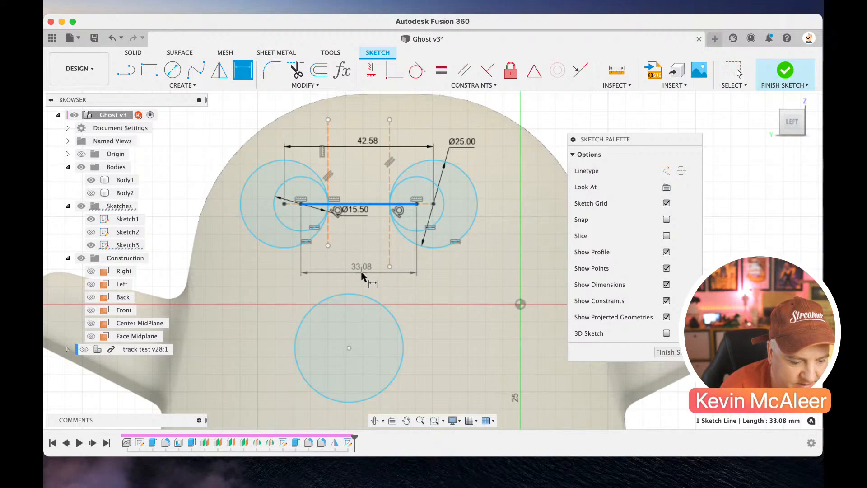
click(362, 275)
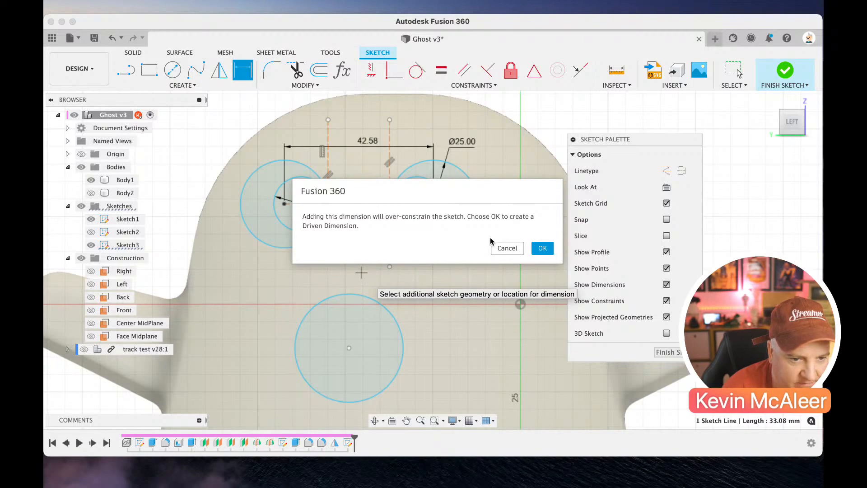
click(503, 248)
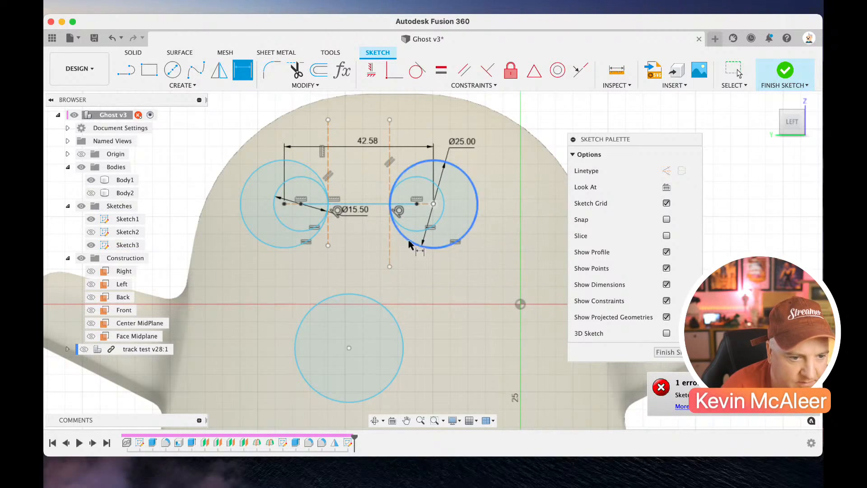
click(374, 206)
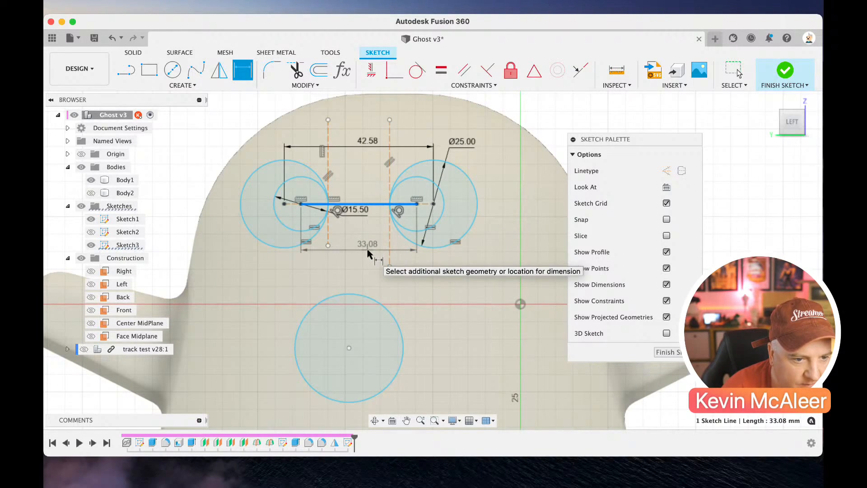
key(Escape)
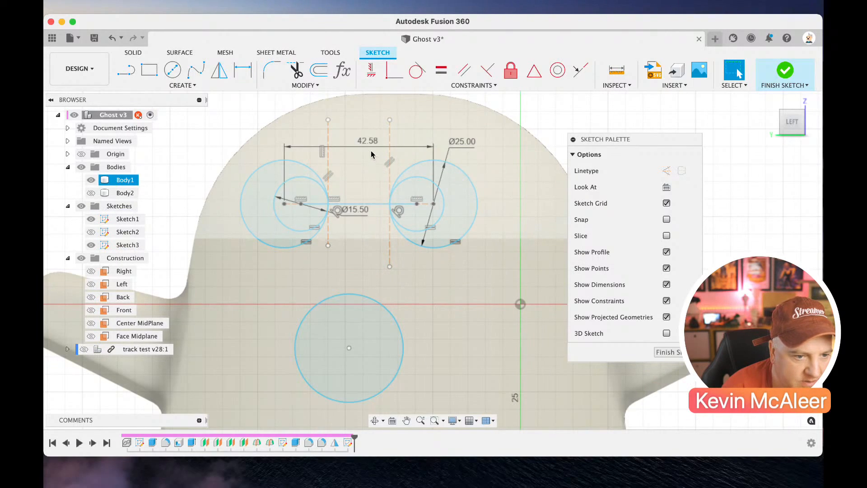
Delete the 42.58 mm dimension between the eye centres and dimension the line between the pupil centres to 25.5 mm
click(370, 146)
key(Delete)
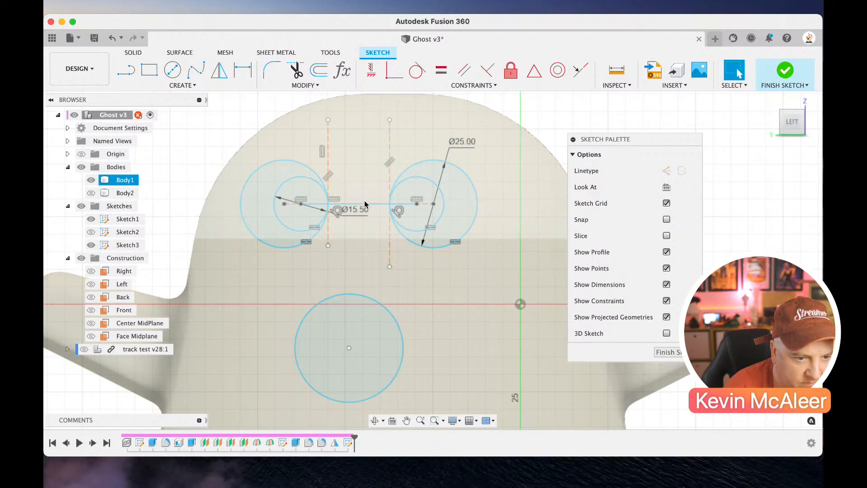
key(d)
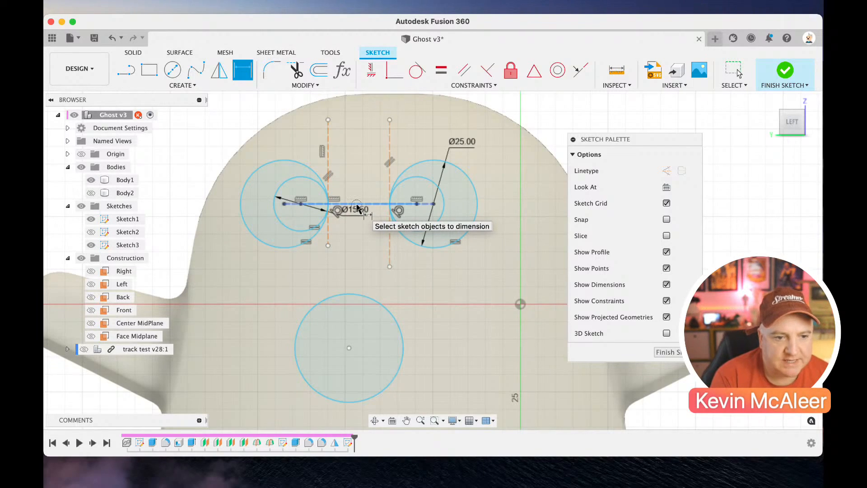
click(357, 208)
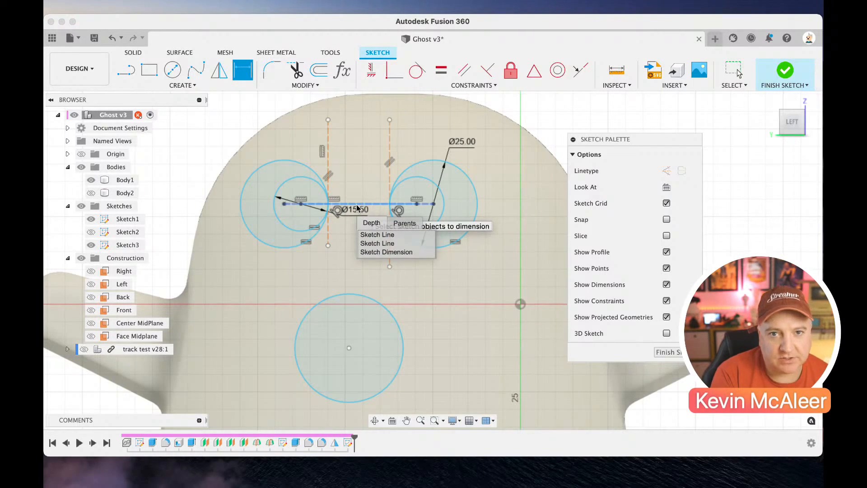
click(380, 235)
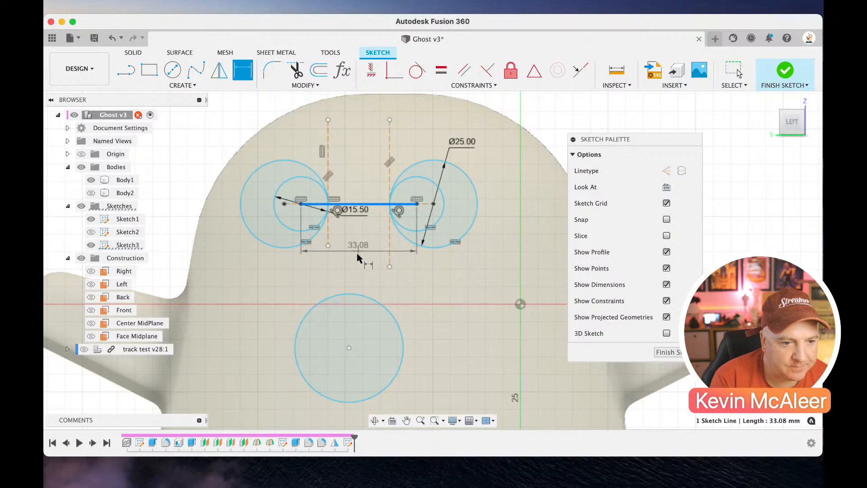
click(358, 271)
text(25)
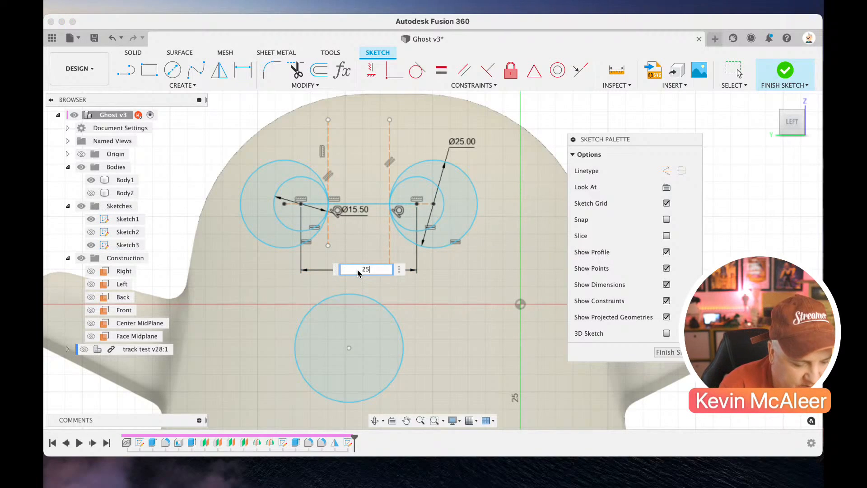
text(.5)
key(Return)
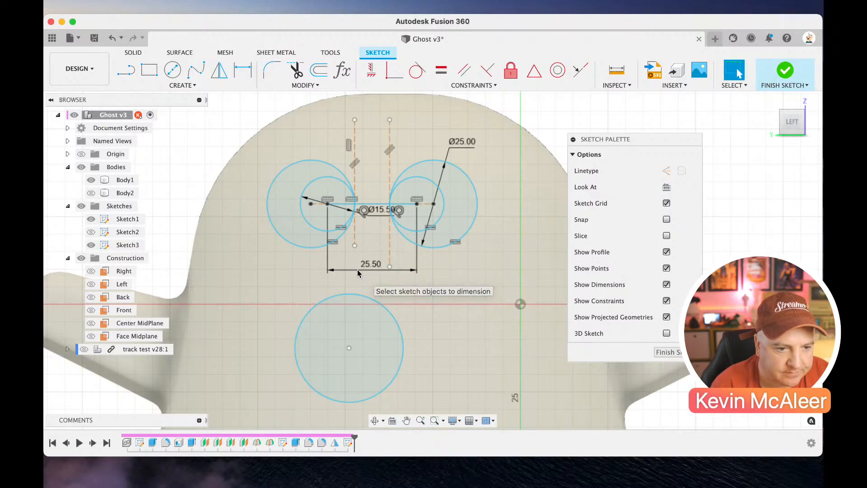
key(Escape)
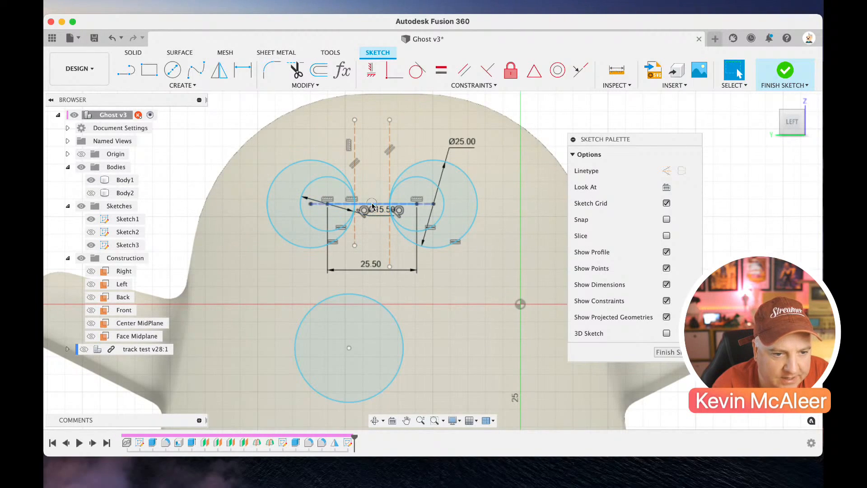
Shift the eyes sideways towards the head's middle and project Body1 into the sketch with the Bodies selection filter
drag(373, 203, 392, 207)
scroll(391, 207, up, 2)
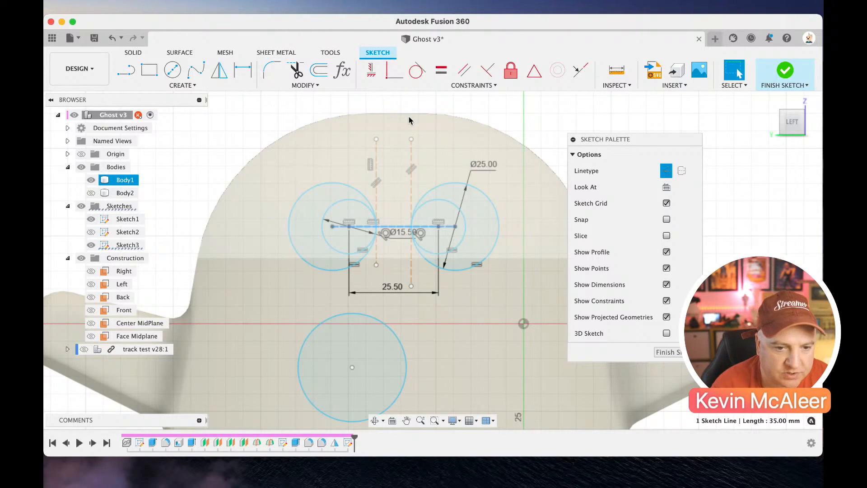
key(p)
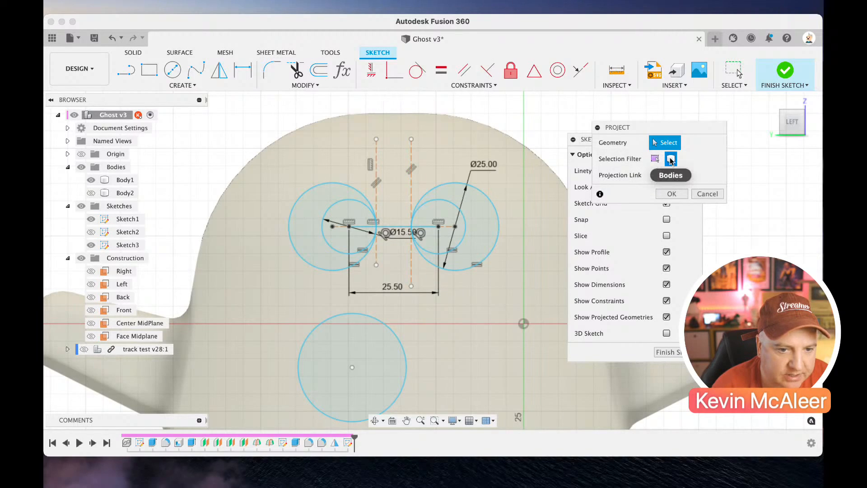
click(508, 145)
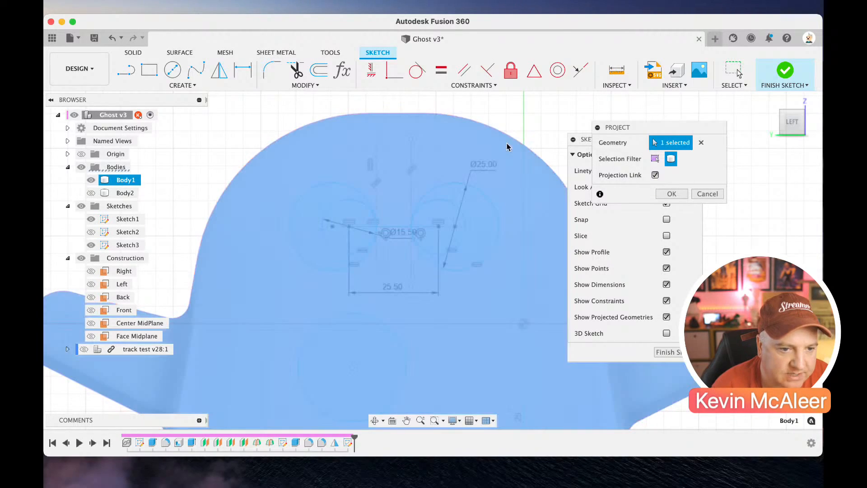
key(Return)
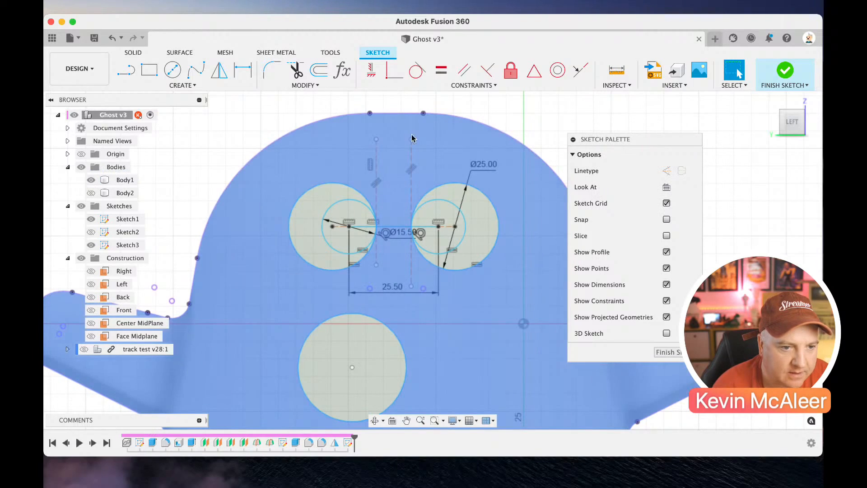
Draw a vertical centreline about 84 mm long down from the midpoint of the head's top edge and convert it to construction
key(l)
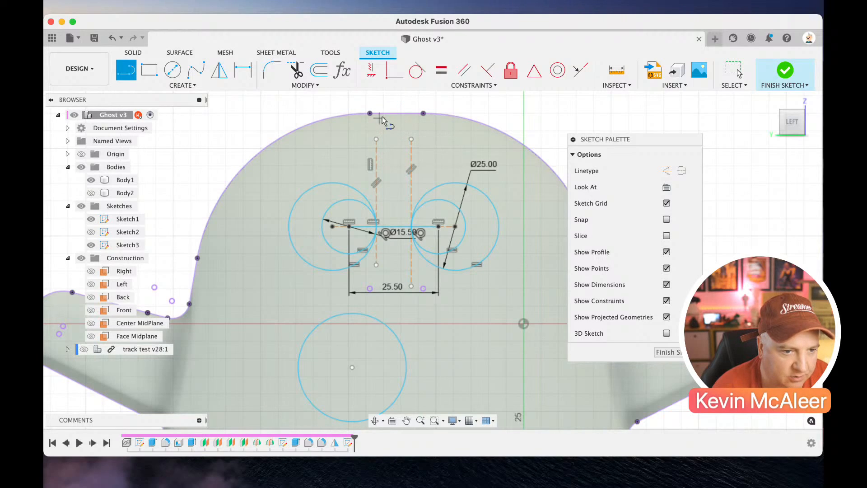
click(397, 113)
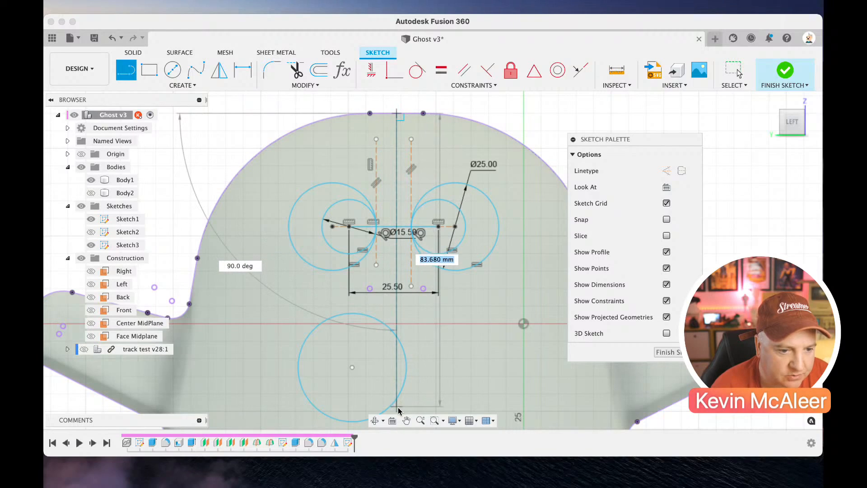
click(399, 408)
key(Escape)
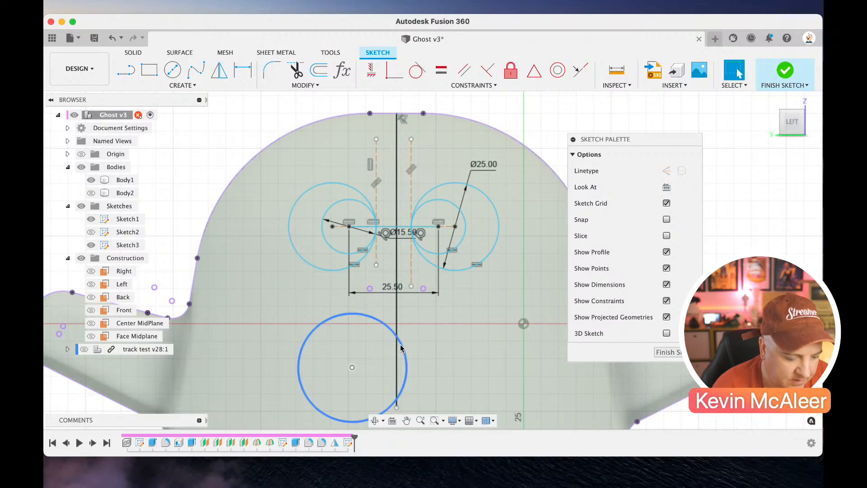
click(397, 327)
key(x)
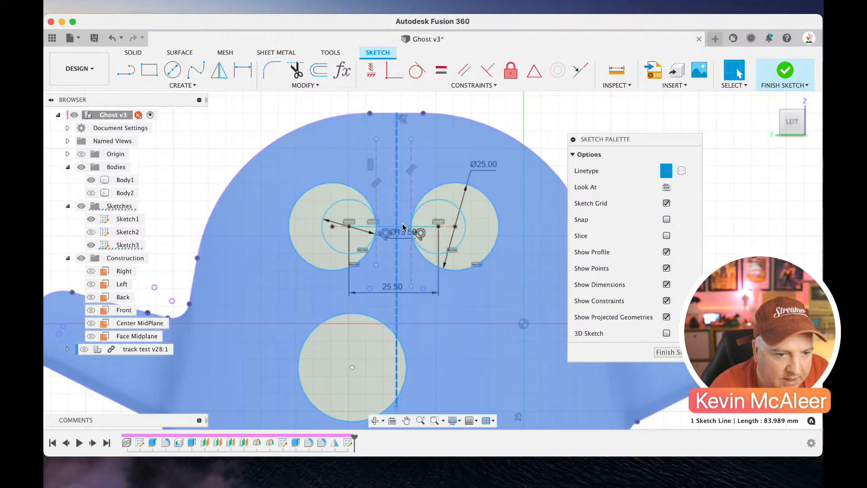
Move the eyes off the centreline and draw a line about 40 mm long from the pupil line's midpoint to the centreline's upper end
drag(404, 227, 341, 239)
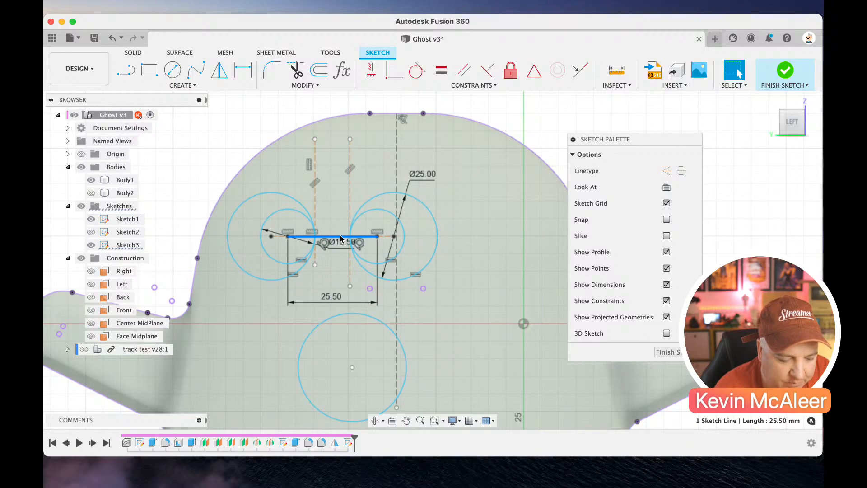
key(l)
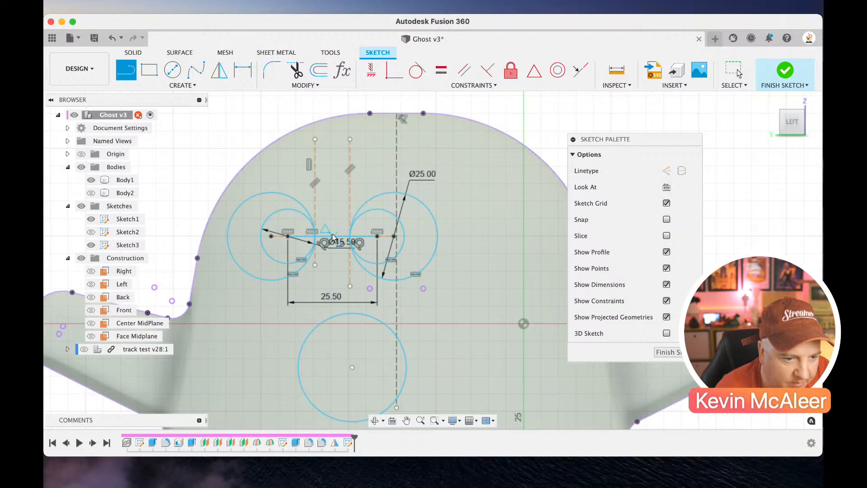
click(333, 235)
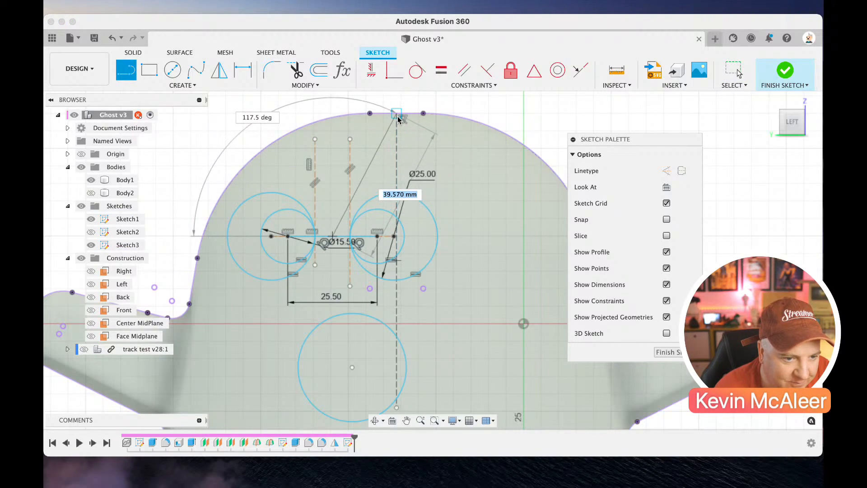
click(397, 115)
key(Escape)
Convert the slanted line to construction geometry and constrain it vertical to centre the eyes on the head
click(388, 136)
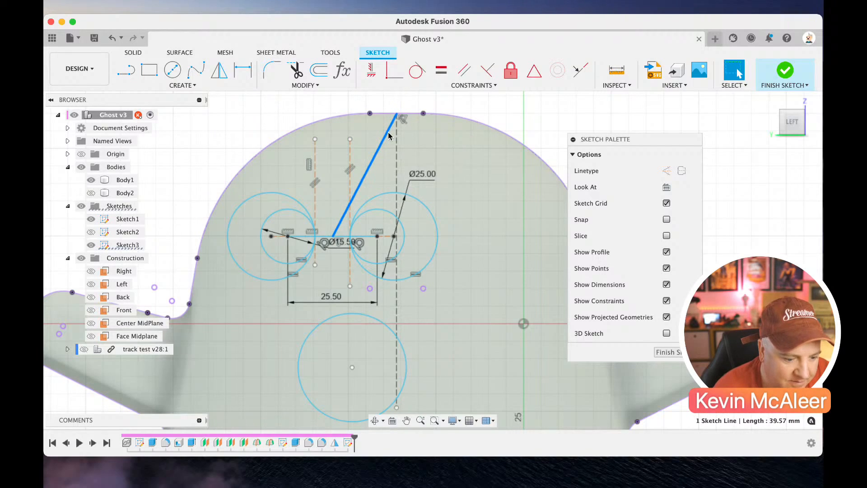
key(x)
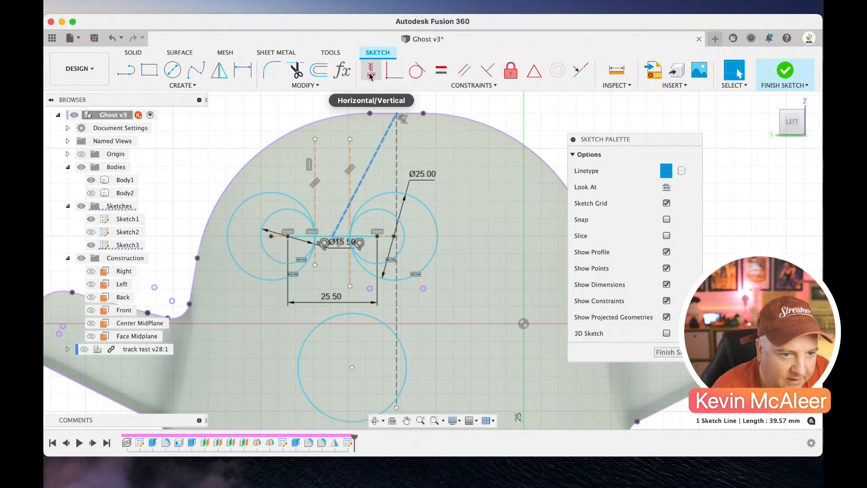
click(371, 70)
key(Escape)
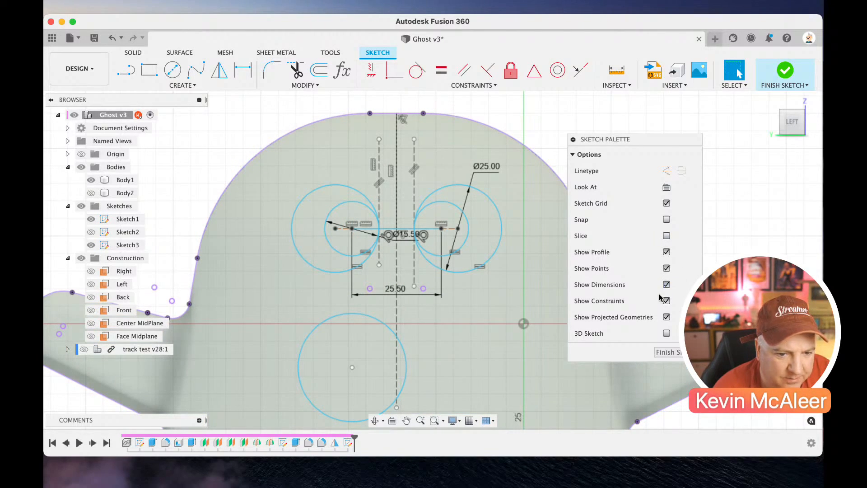
Turn off the display of projected geometries and profiles in the sketch and hide the Bodies folder
click(666, 318)
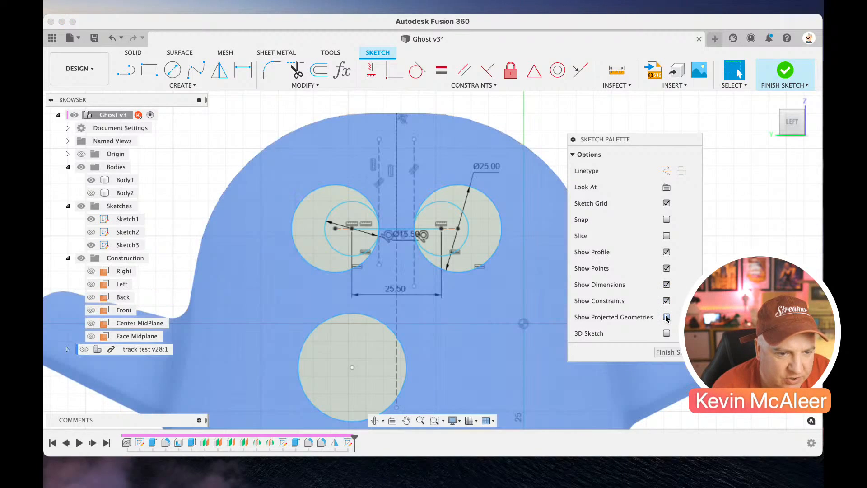
click(666, 253)
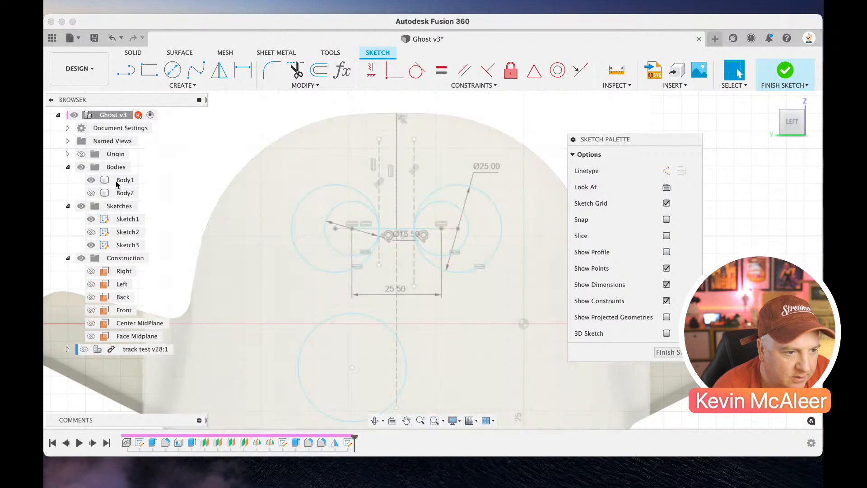
click(88, 168)
click(81, 168)
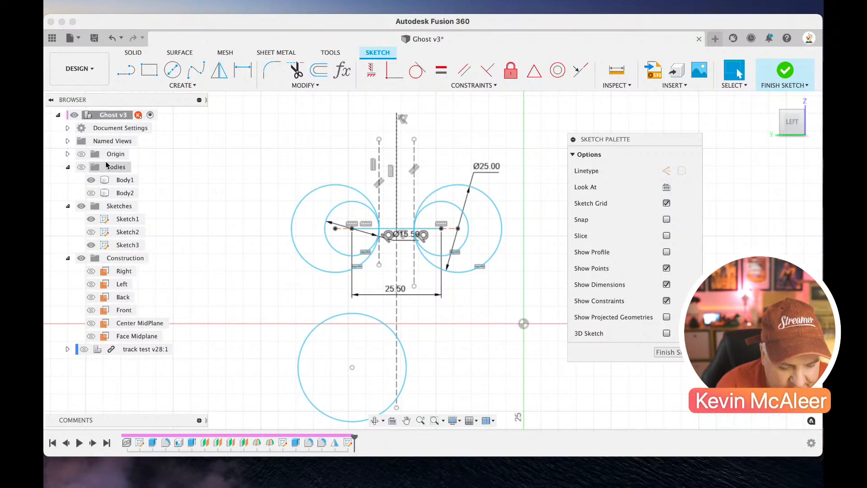
Dimension the mouth circle's diameter to 20 mm
key(d)
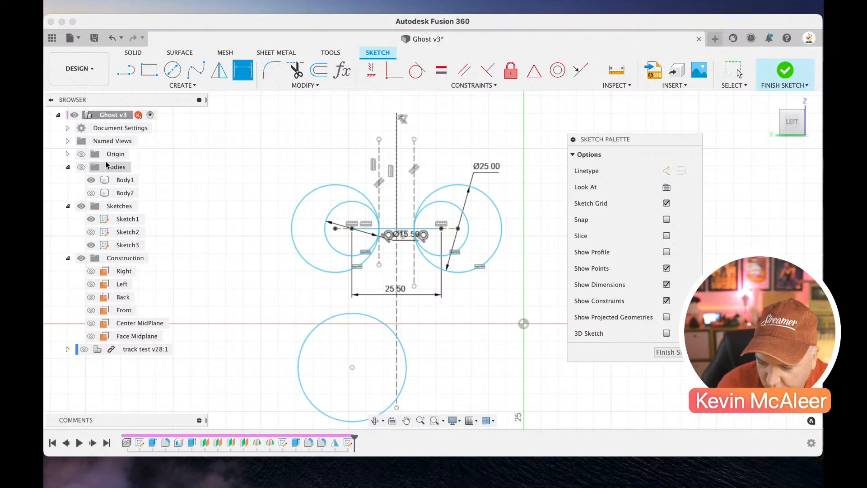
click(327, 322)
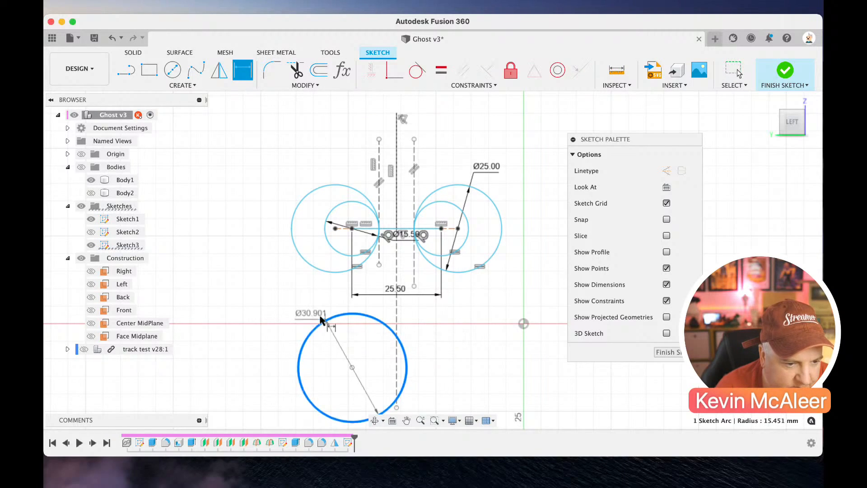
click(298, 311)
text(20)
key(Return)
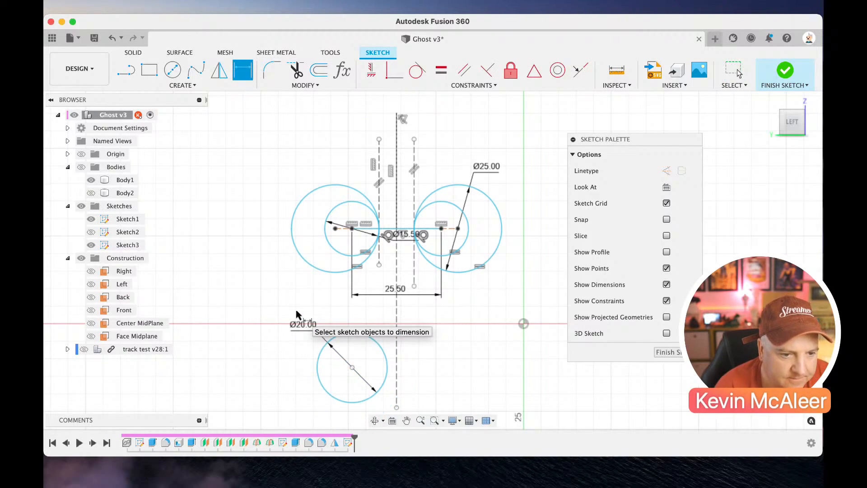
Draw a slanted line downward from the midpoint of the line joining the pupils and dimension its length to 19 mm
key(l)
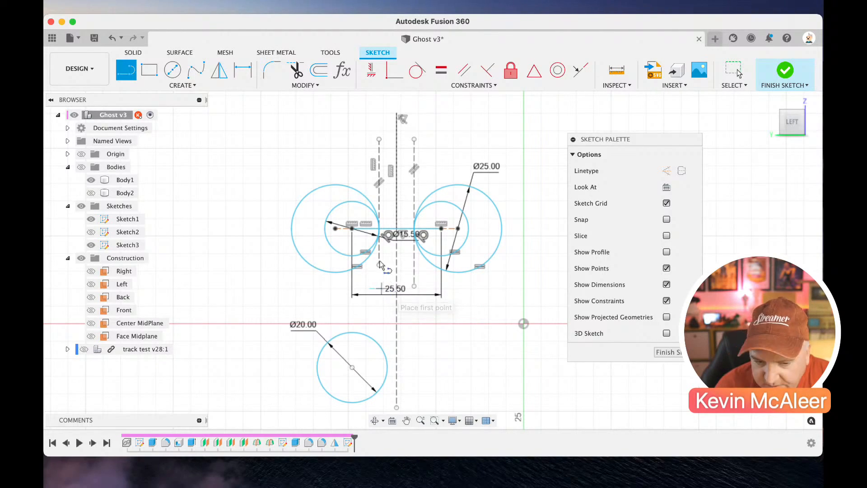
click(398, 231)
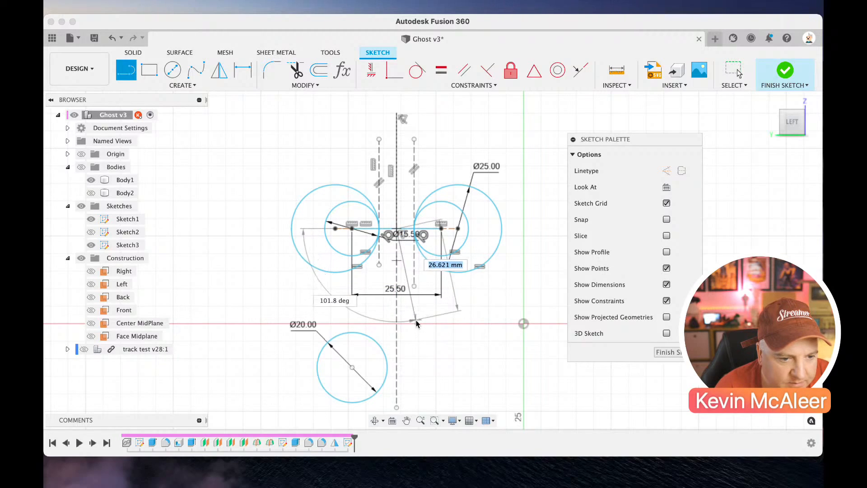
double_click(441, 350)
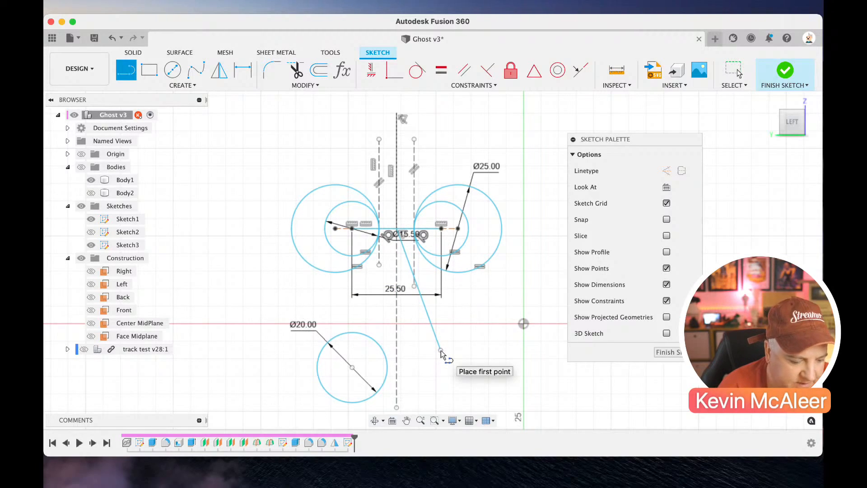
key(d)
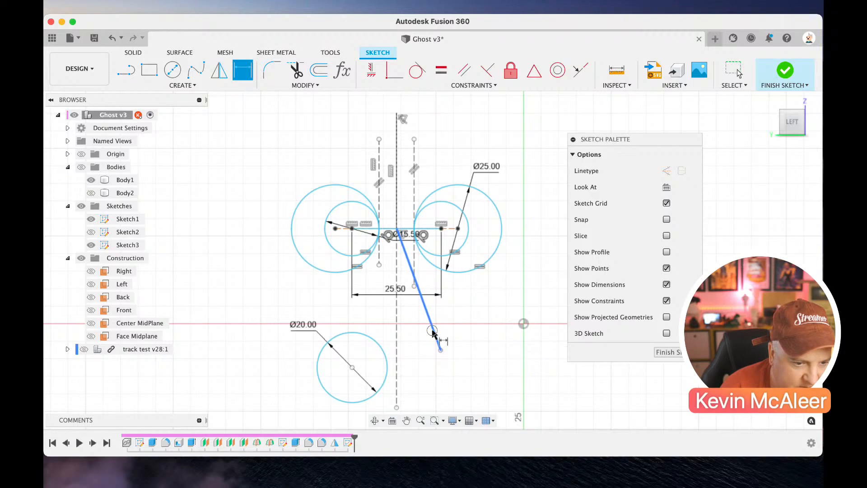
click(433, 332)
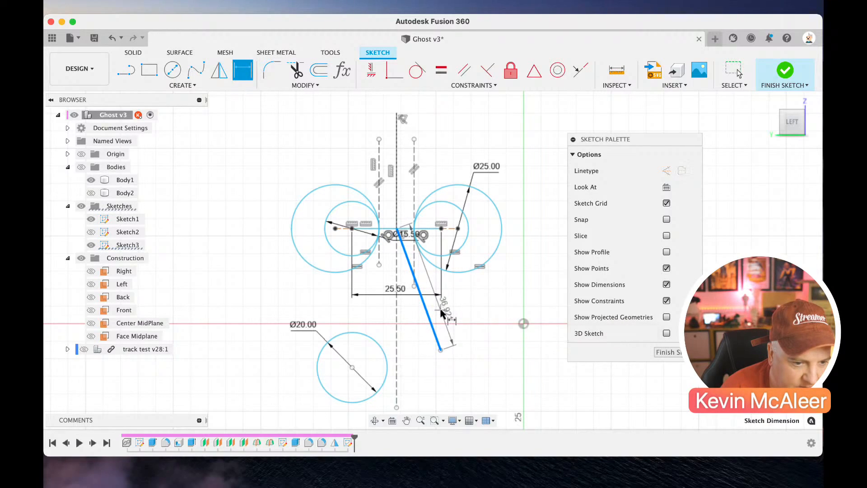
click(442, 312)
text(19)
key(Return)
key(Escape)
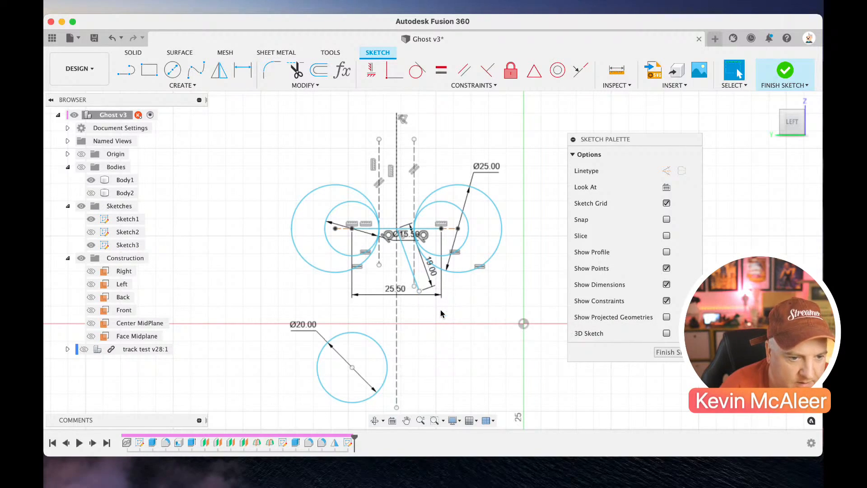
Convert the 19 mm line to construction geometry and constrain it vertical
click(411, 269)
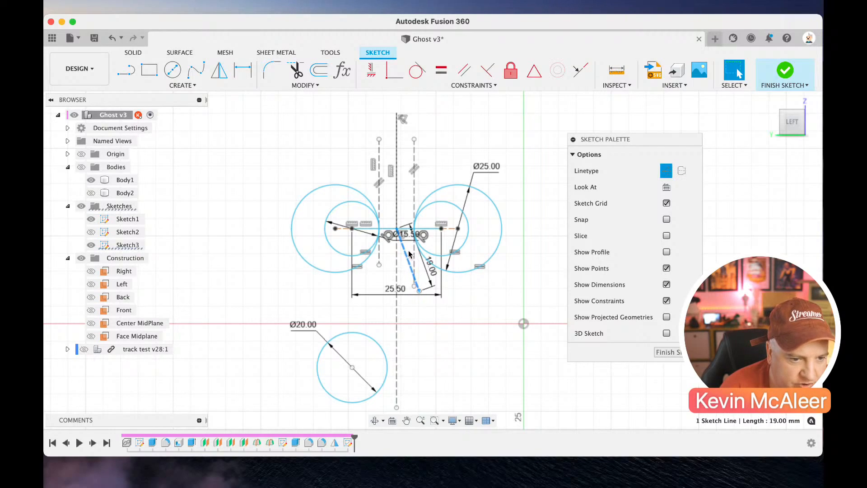
click(371, 70)
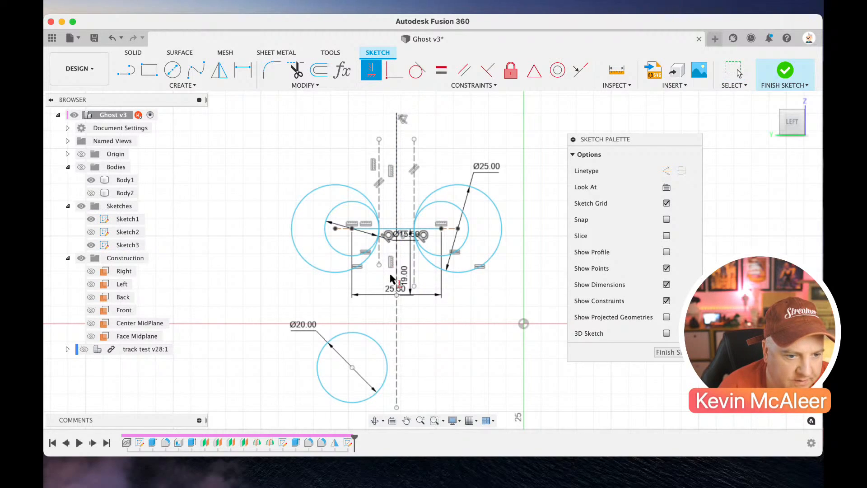
key(Escape)
Draw a line from the vertical line's lower end to the mouth circle's centre and dimension its length to 20 mm
key(l)
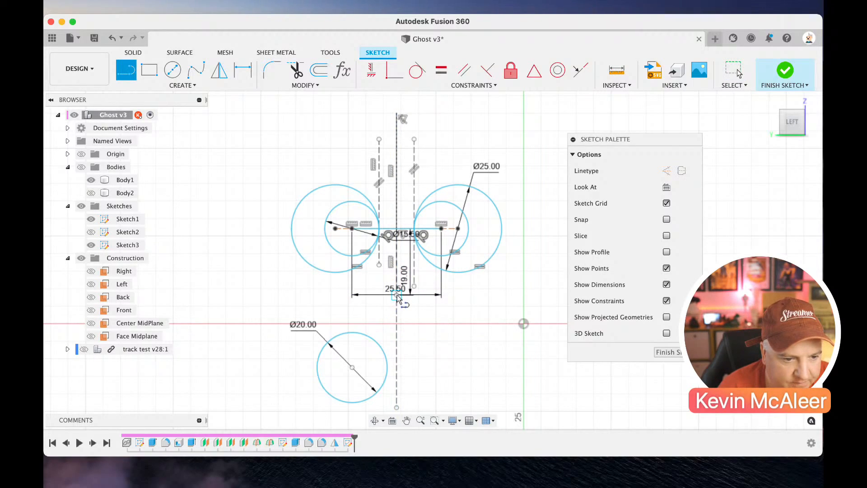
click(397, 295)
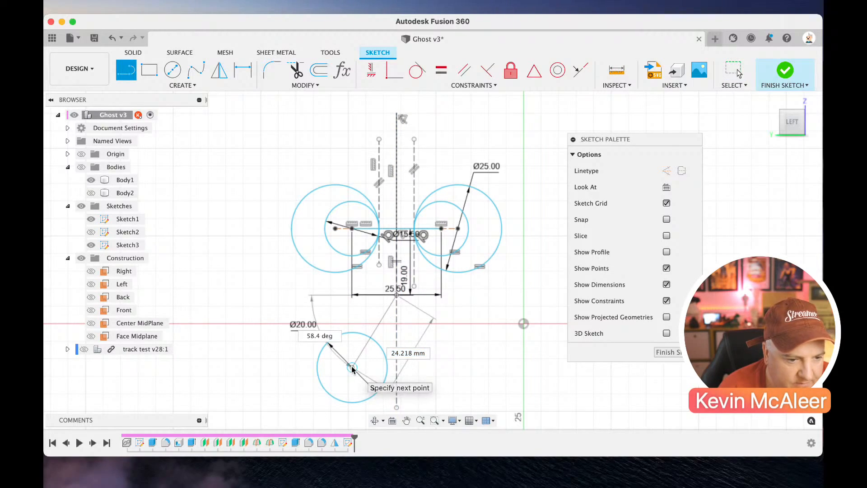
click(353, 367)
key(Escape)
click(373, 332)
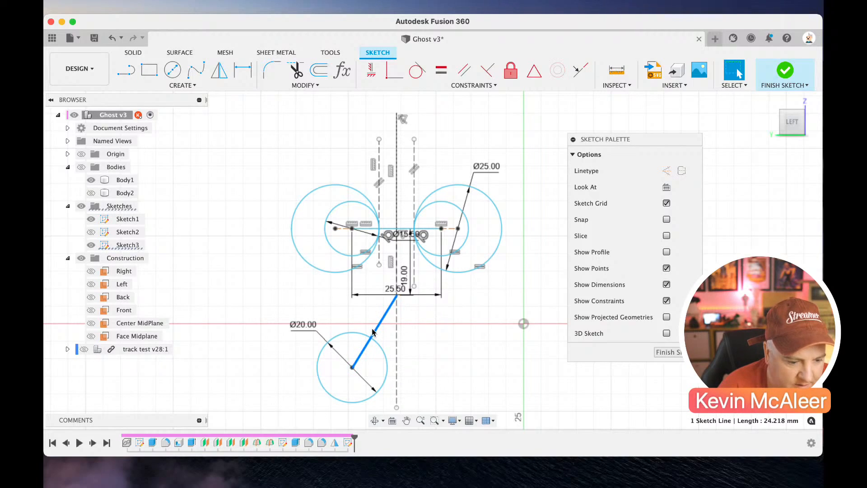
key(d)
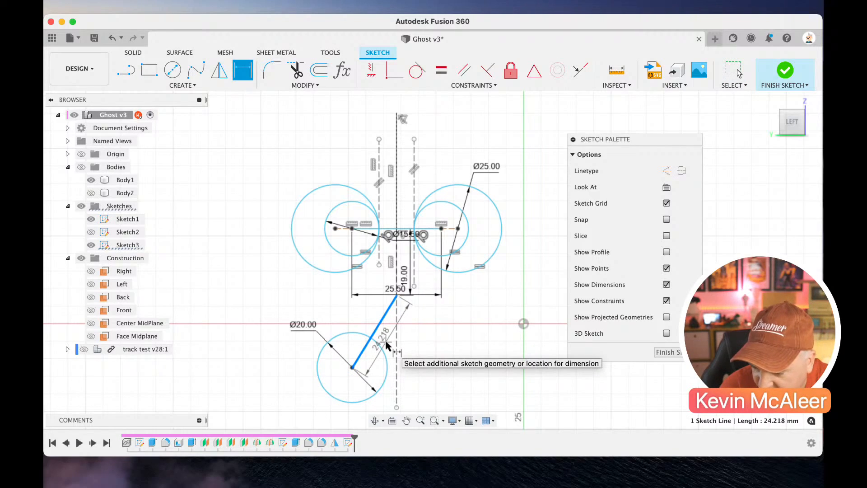
click(385, 344)
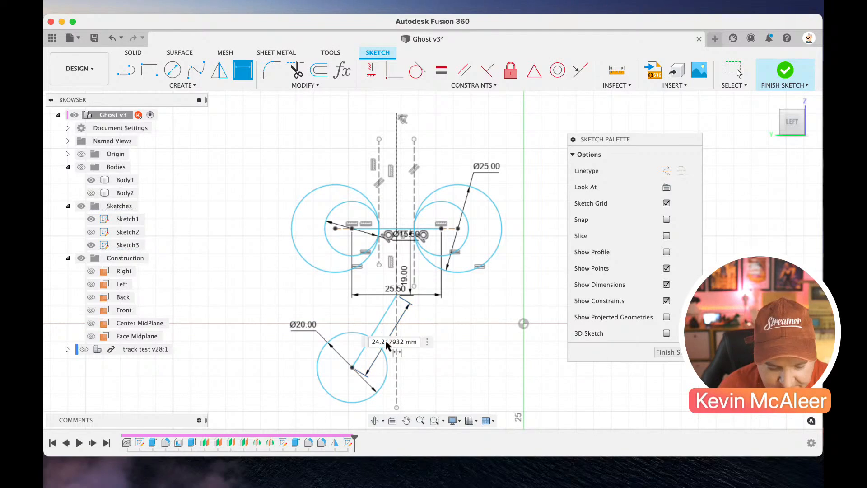
text(20)
key(Return)
key(Escape)
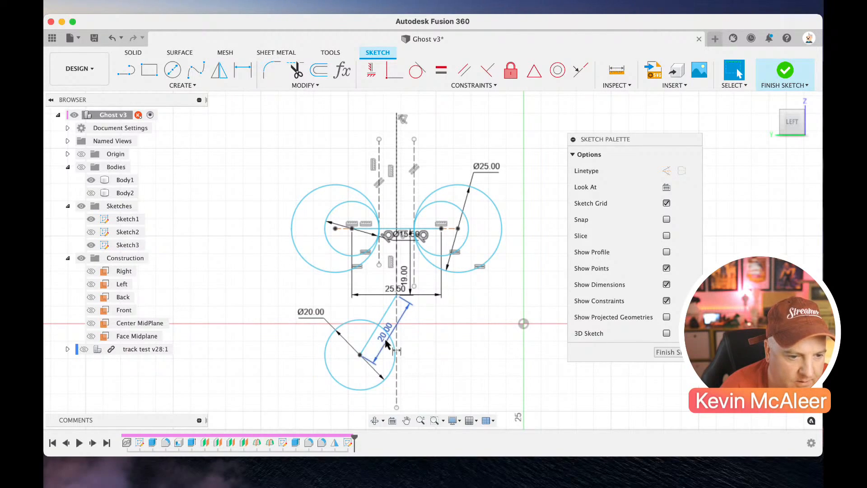
Convert the line to the mouth's centre to construction geometry and dimension its angle to the centreline to 6 degrees
click(379, 325)
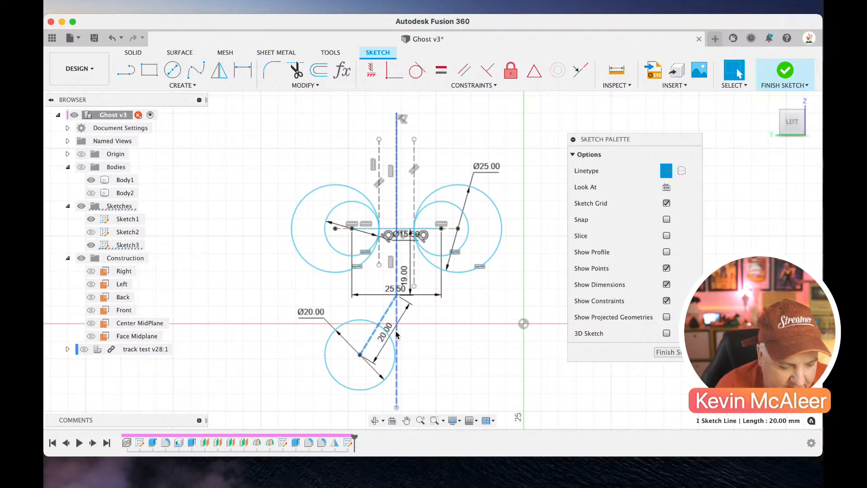
key(d)
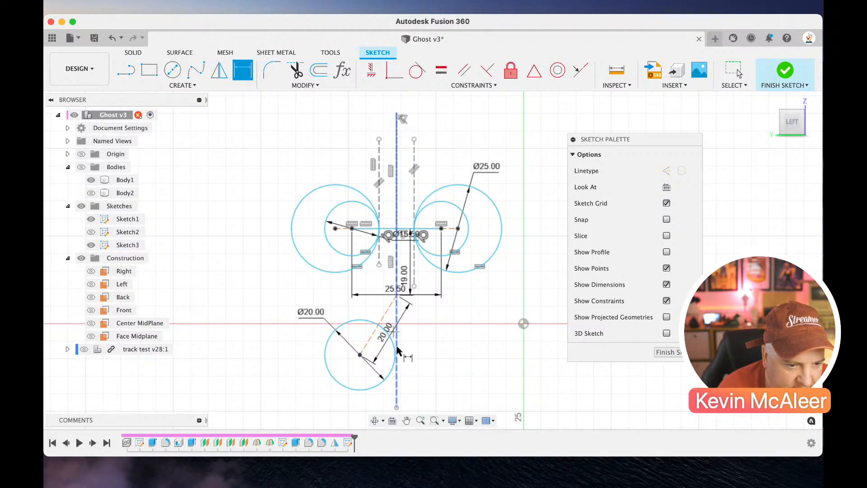
click(396, 345)
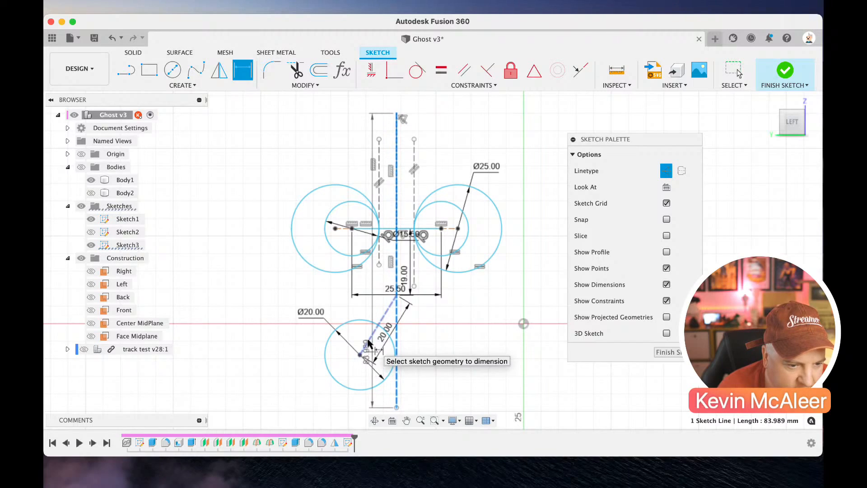
click(367, 345)
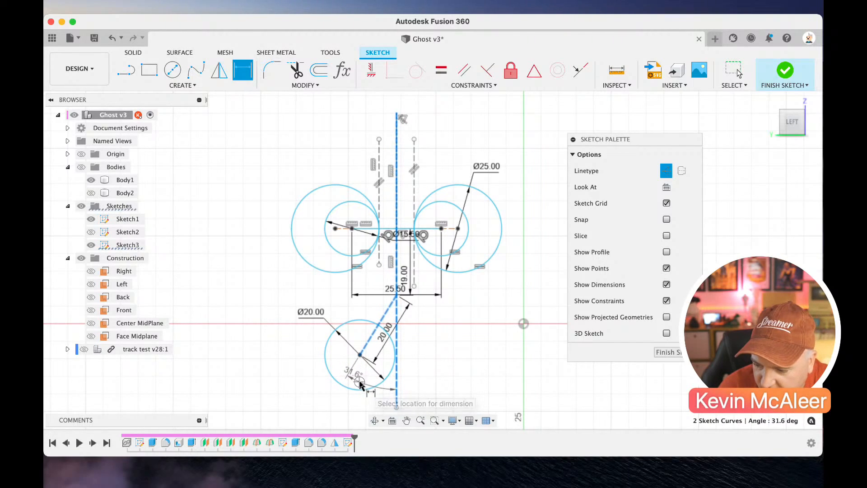
click(360, 385)
text(6)
key(Return)
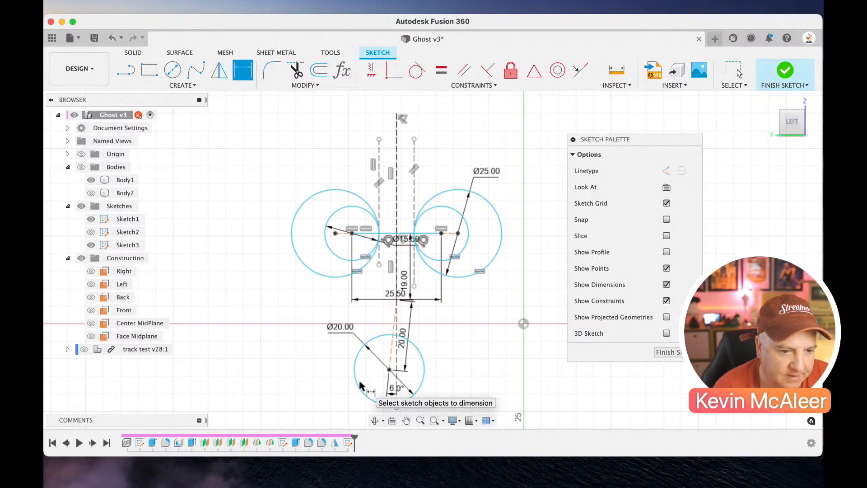
key(Escape)
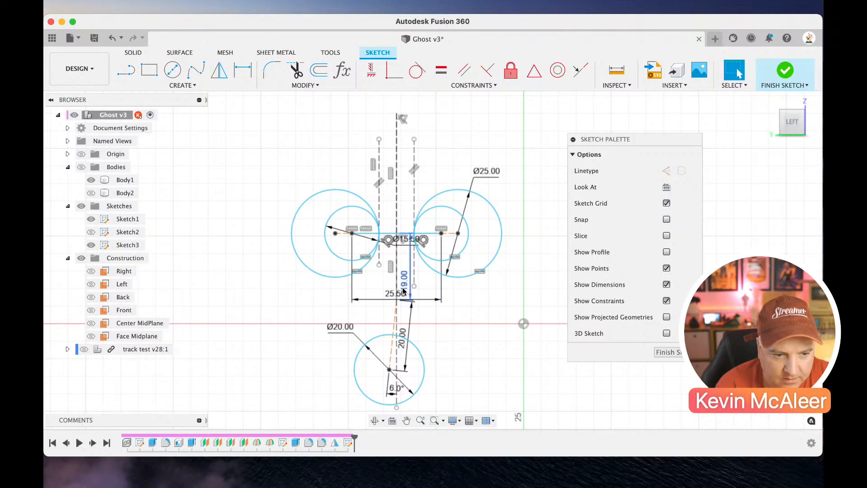
Move the face down to about origin height and draw a line about 36 mm long from the origin to the 19 mm line's lower end
drag(397, 301, 396, 324)
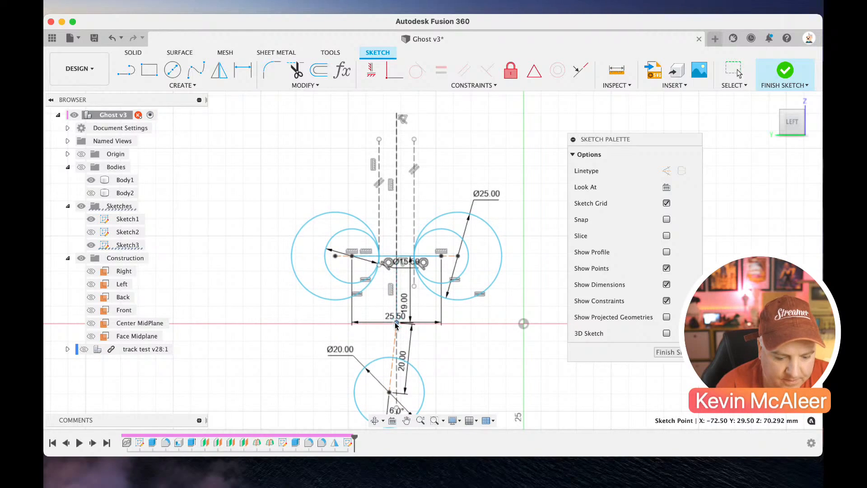
key(l)
click(523, 324)
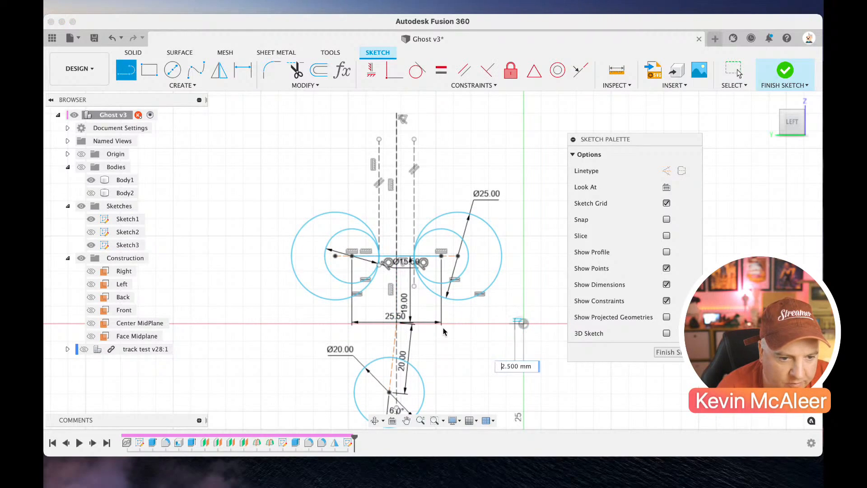
click(396, 323)
key(Escape)
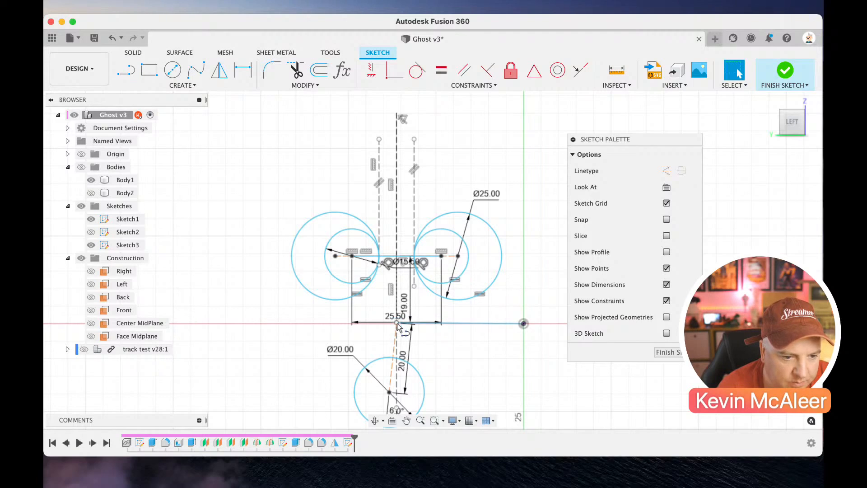
Convert the line from the origin to construction geometry and constrain it horizontal to fix the face's height
click(460, 324)
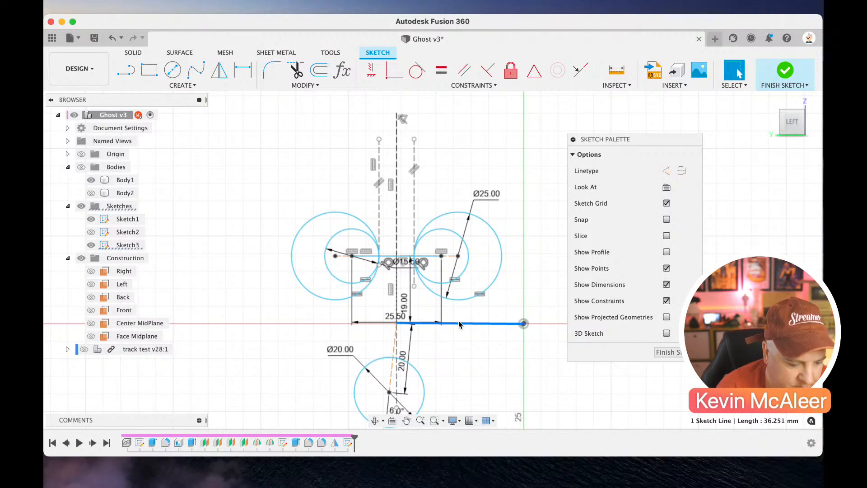
key(x)
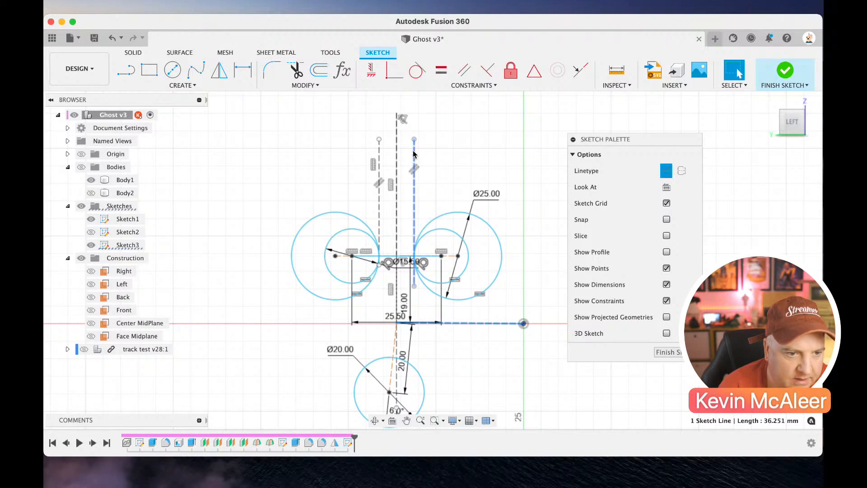
click(374, 74)
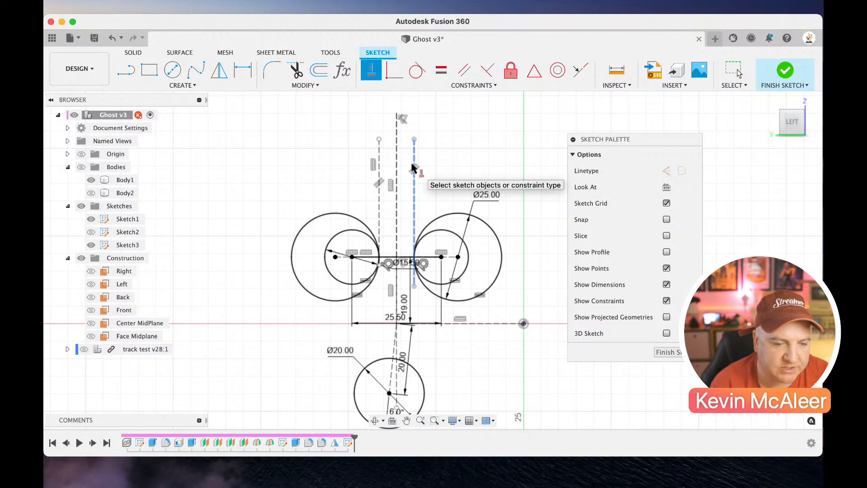
Finish the sketch and show the Sketches and Bodies folders to view the face against the ghost
click(778, 80)
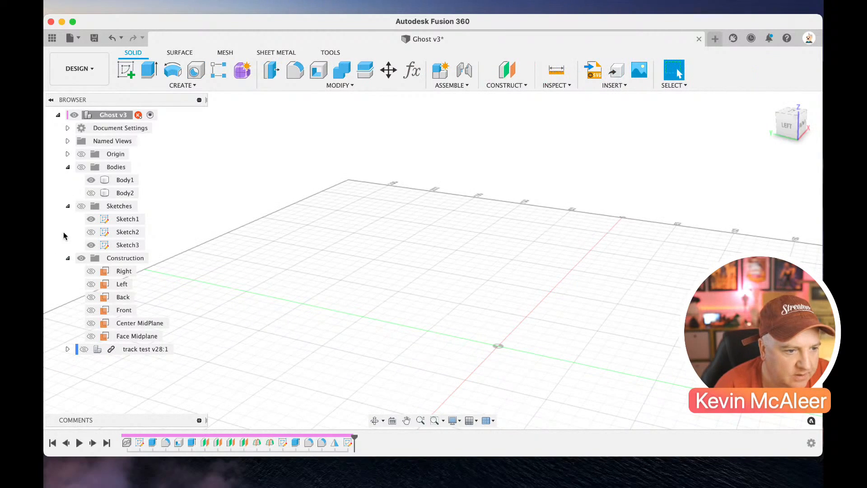
click(82, 206)
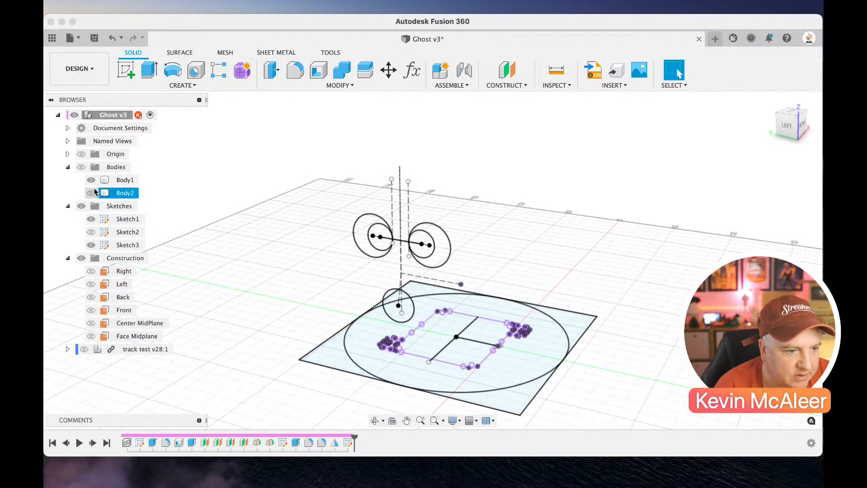
click(82, 167)
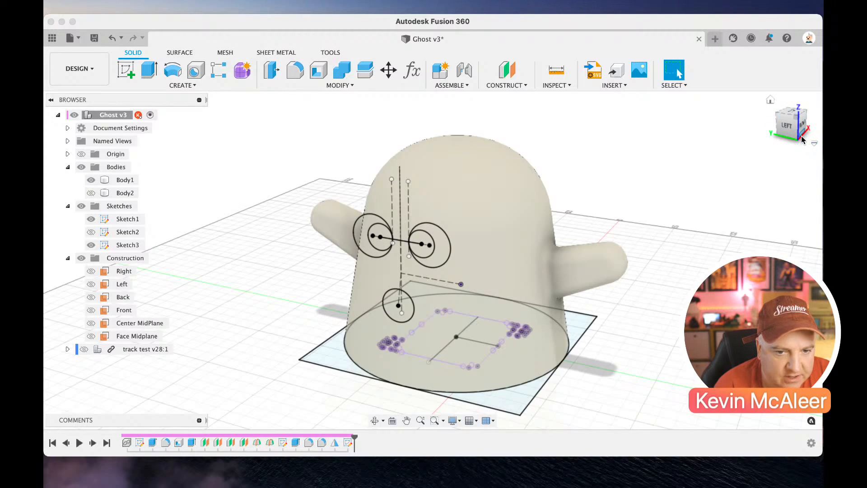
mouse_move(799, 139)
mouse_down()
mouse_move(723, 140)
mouse_move(798, 139)
mouse_up()
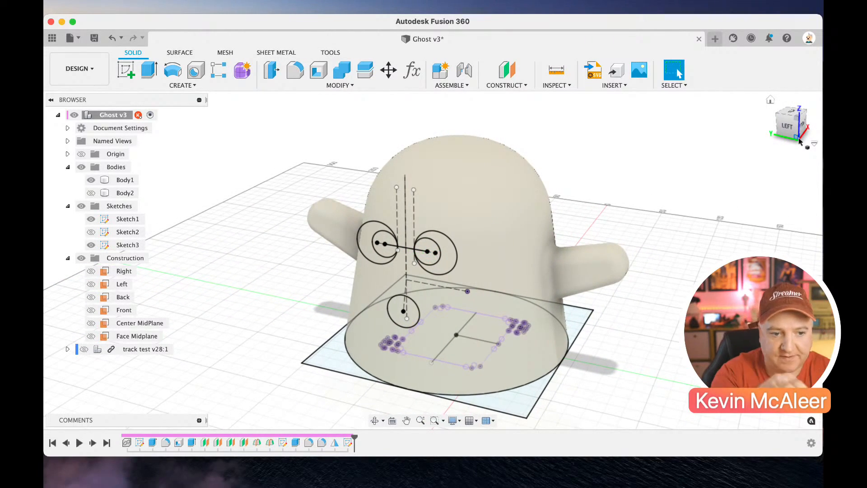
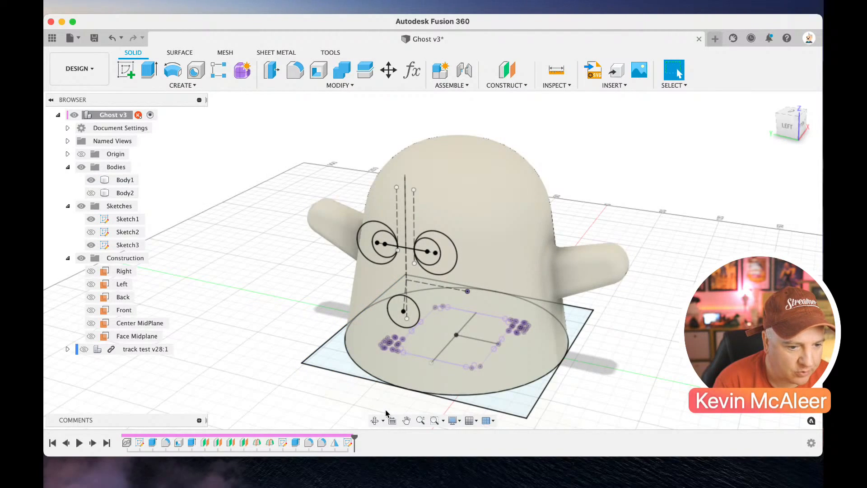
Reopen the face sketch and draw a vertical line about 32 mm long up from the midpoint of the ghost's base
double_click(349, 443)
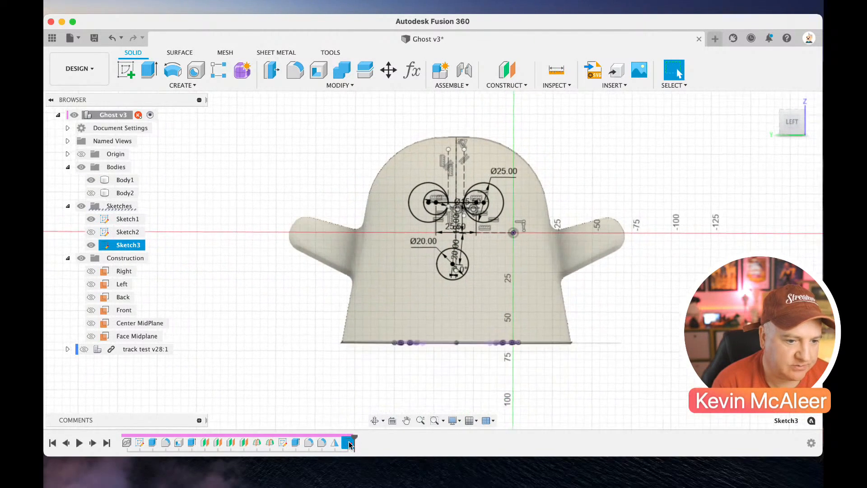
scroll(453, 335, up, 5)
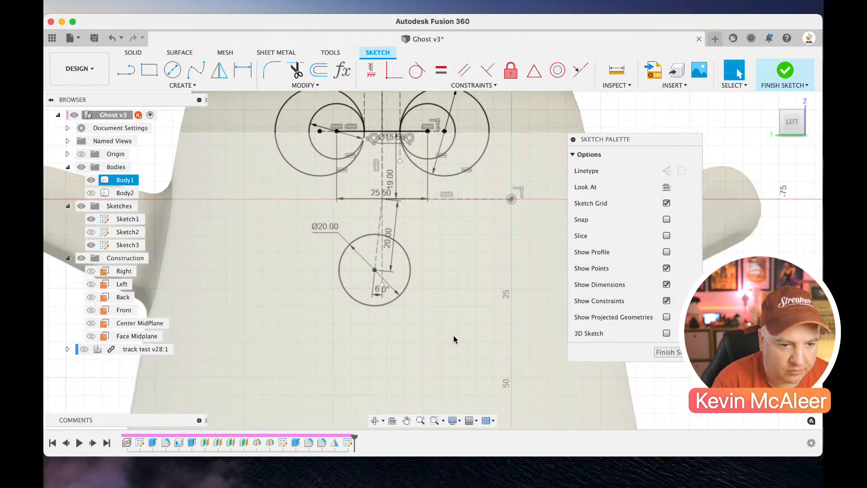
scroll(453, 335, up, 5)
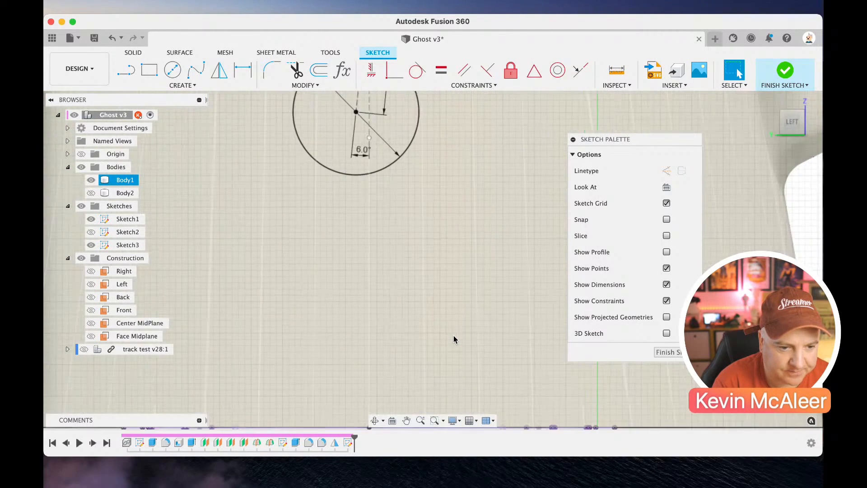
scroll(453, 335, down, 3)
key(l)
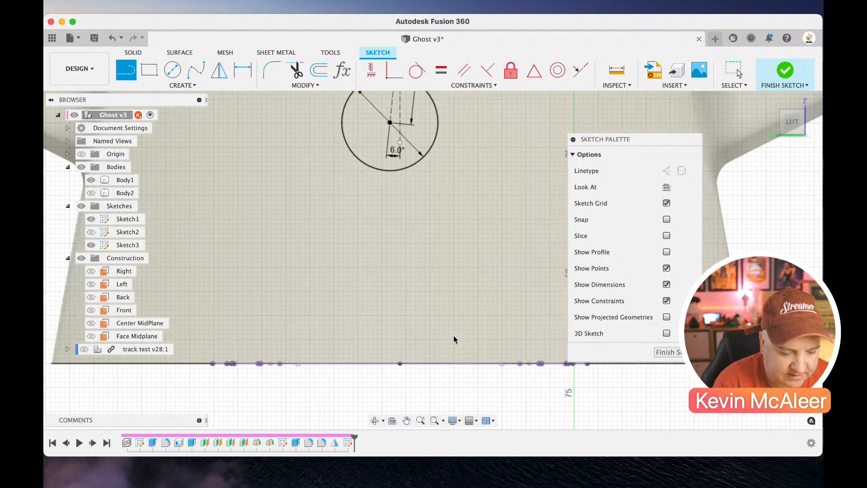
click(401, 364)
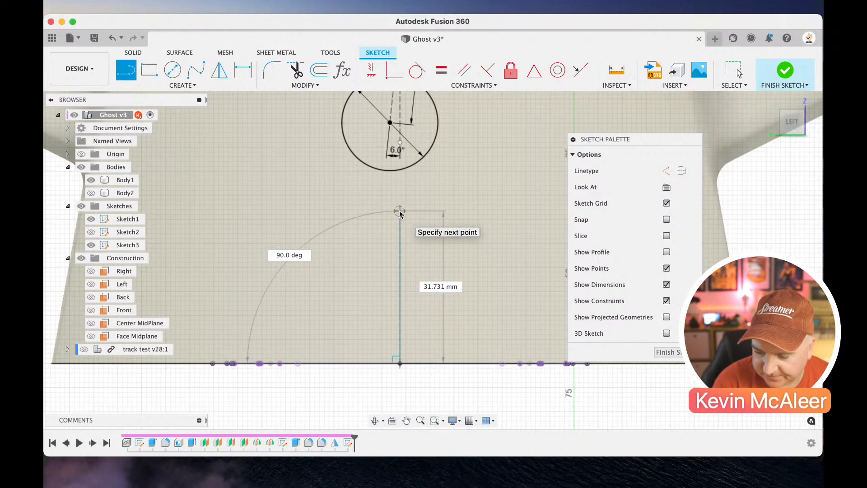
click(400, 210)
key(Escape)
Dimension the vertical line above the base to 20 mm and convert it to construction geometry
click(401, 244)
key(d)
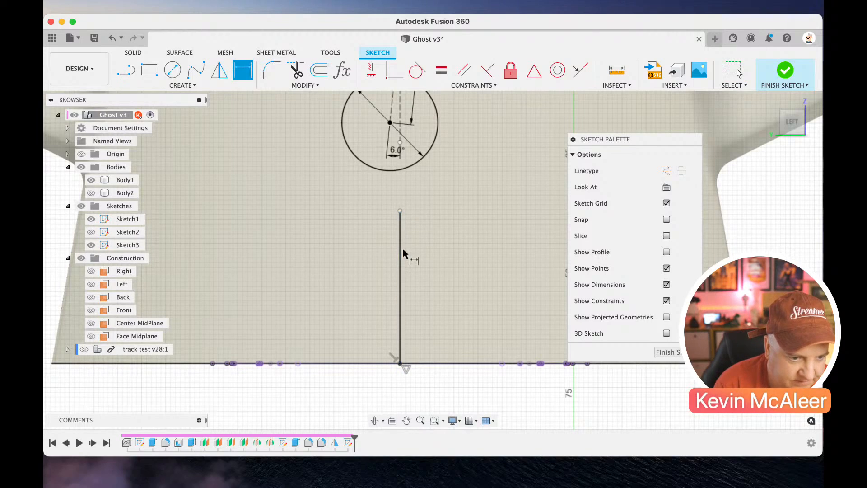
click(400, 251)
click(430, 254)
text(20)
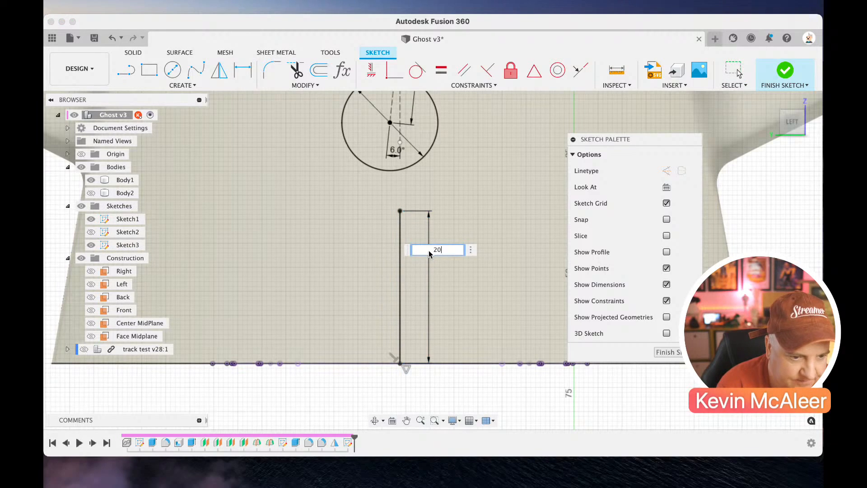
key(Return)
click(404, 285)
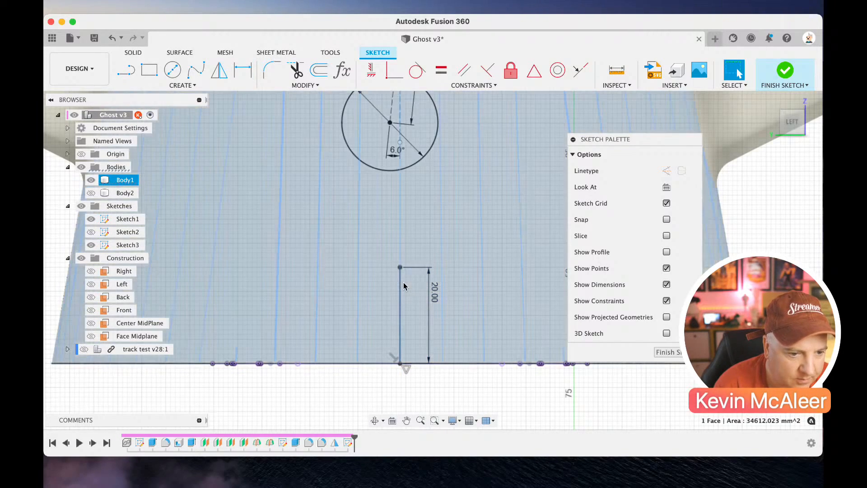
click(400, 291)
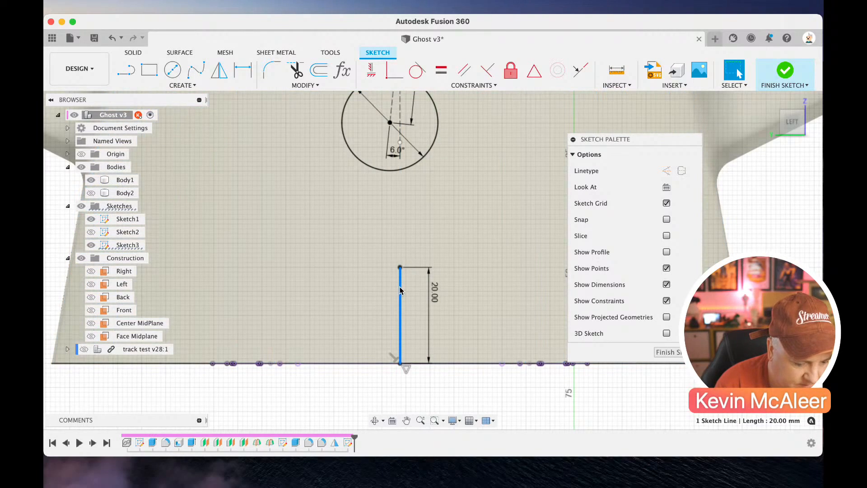
key(x)
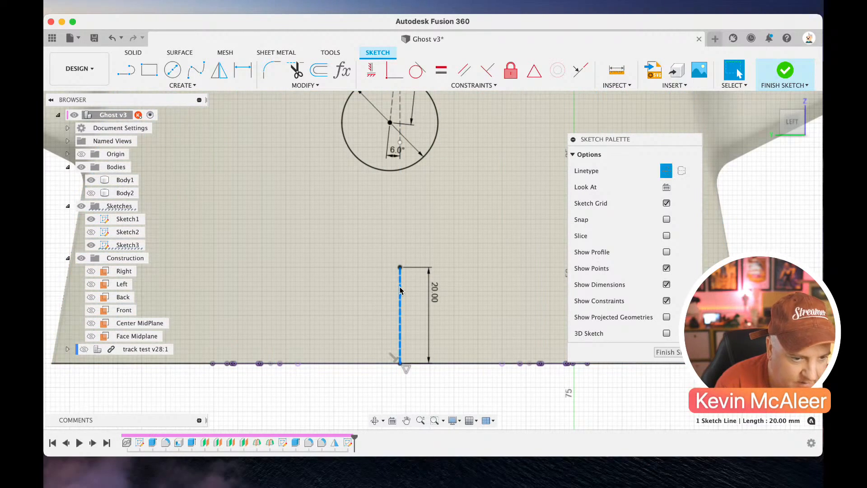
Hide the Bodies folder and try to apply a horizontal/vertical constraint to the 20 mm construction line
click(81, 167)
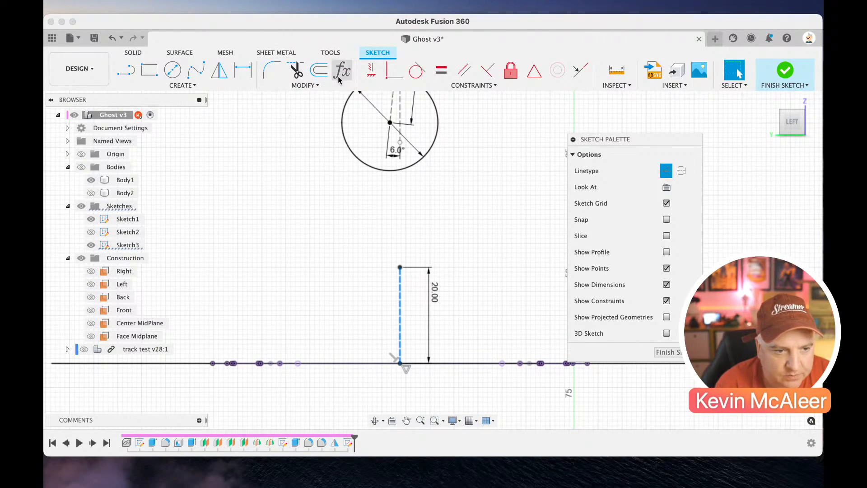
click(371, 70)
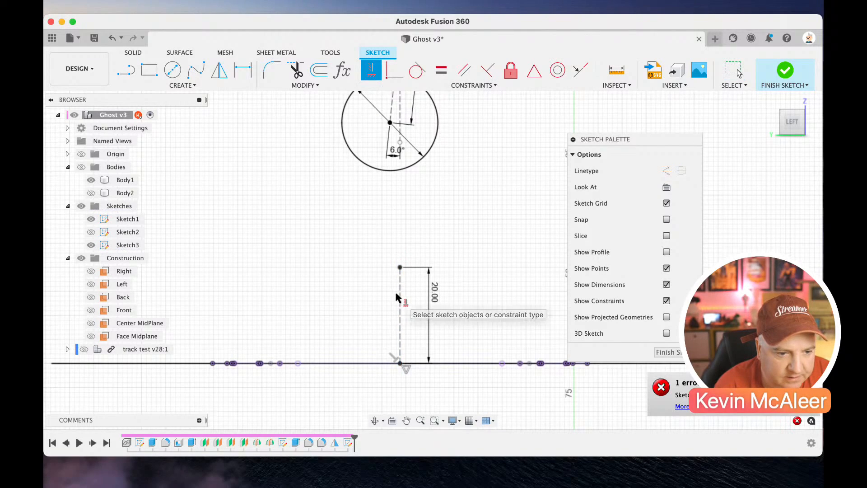
key(Escape)
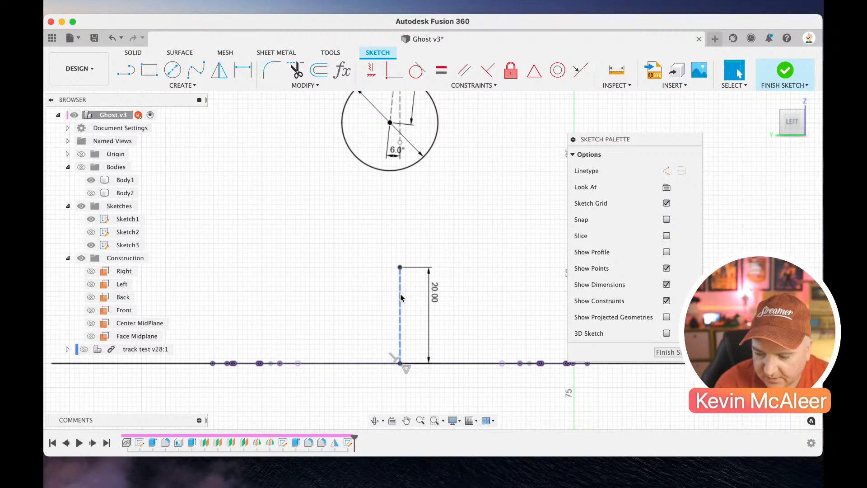
Draw a horizontal line across the upper end of the 20 mm construction line and a slanted line from its right end to the base
scroll(310, 302, left, 1)
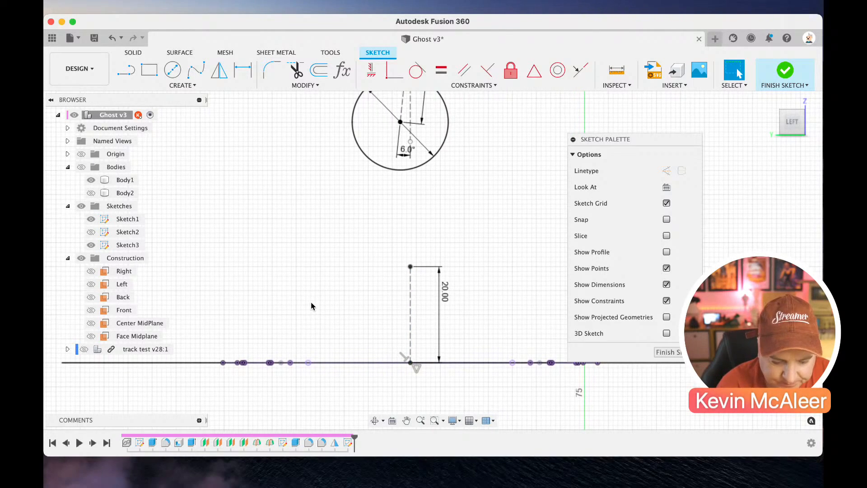
key(l)
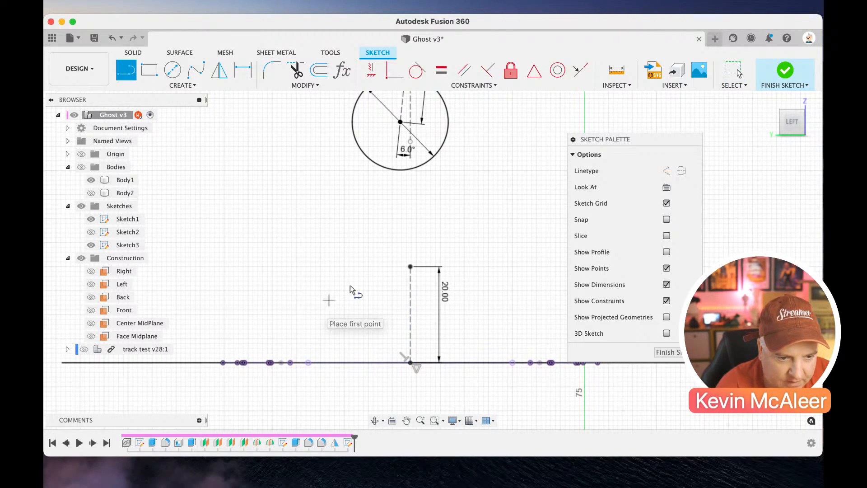
click(380, 266)
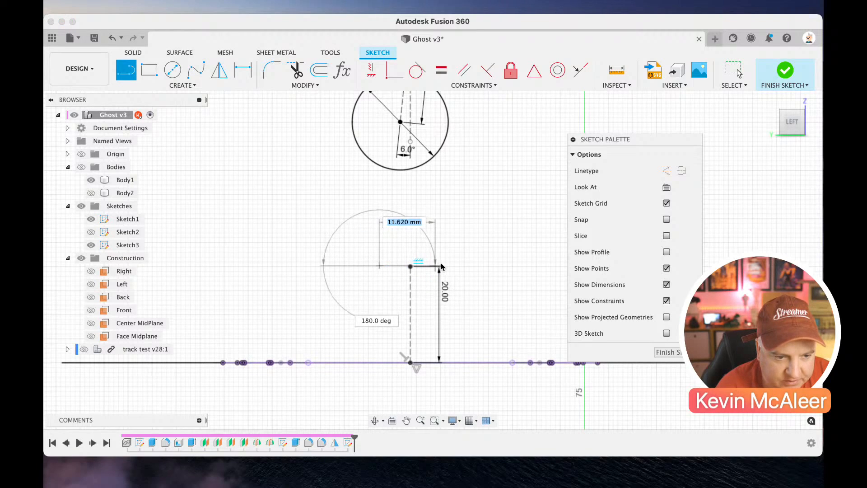
click(447, 266)
drag(447, 267, 521, 363)
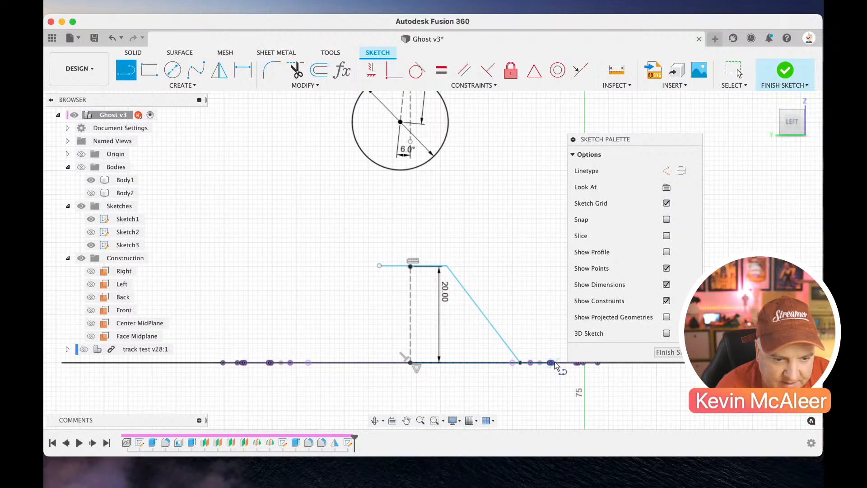
click(551, 362)
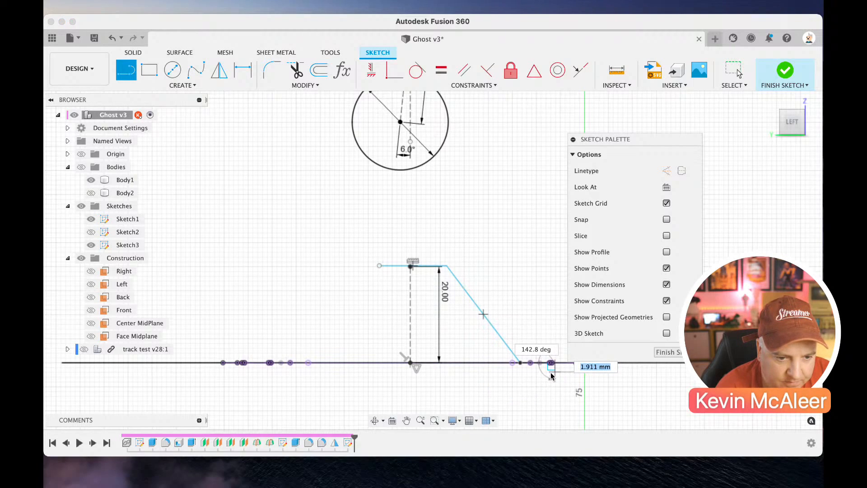
scroll(552, 377, right, 3)
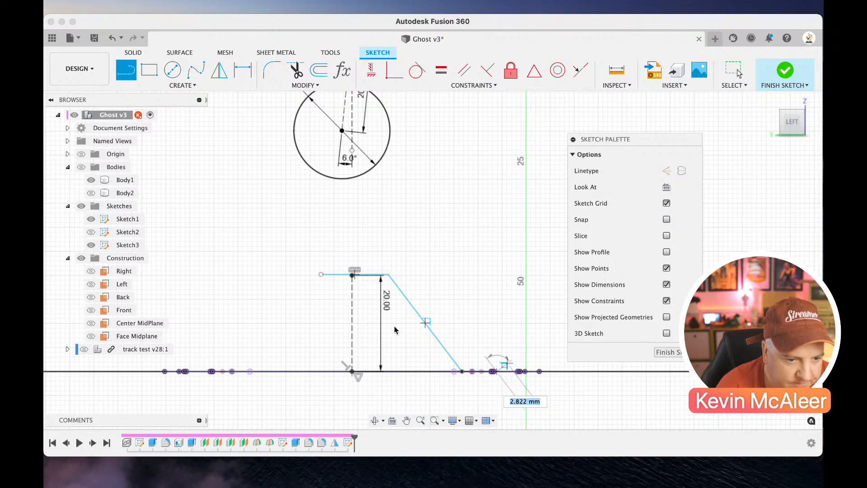
key(Escape)
Draw a matching slanted line from the left end of the short horizontal line down to the base
scroll(380, 289, left, 3)
key(l)
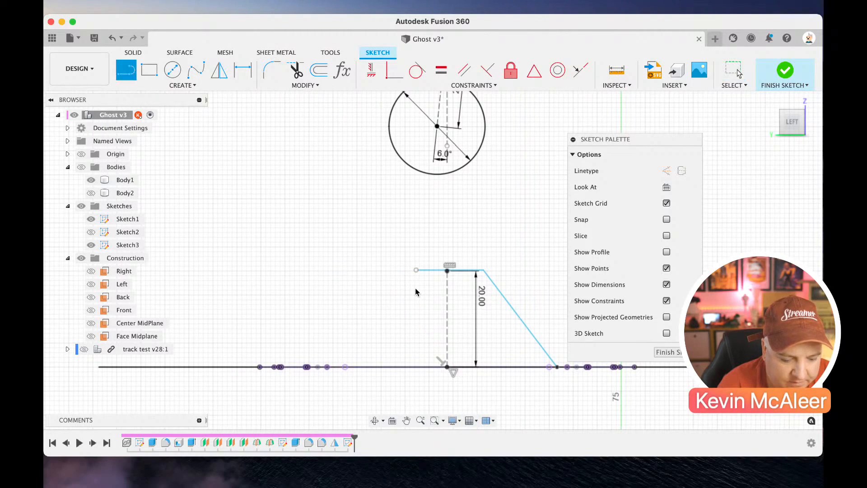
click(416, 271)
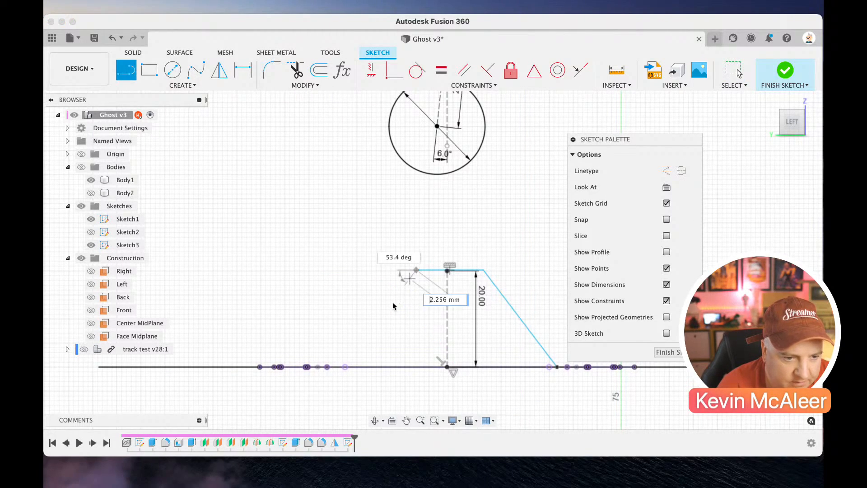
click(350, 367)
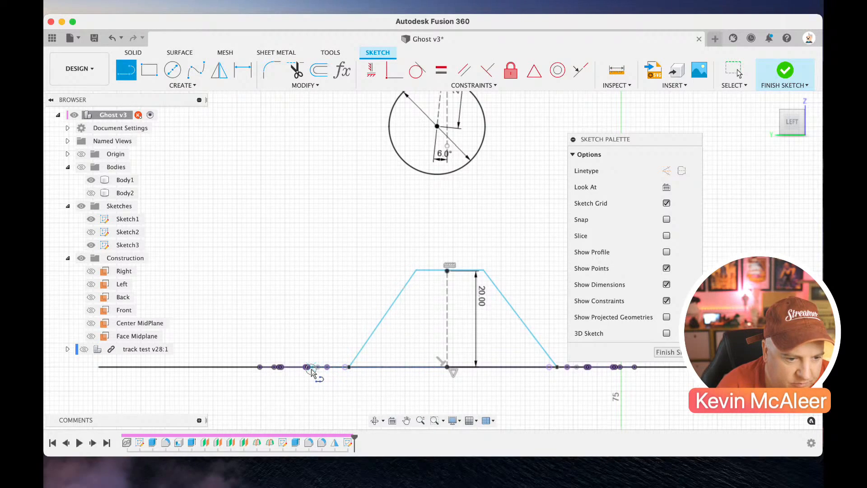
click(311, 370)
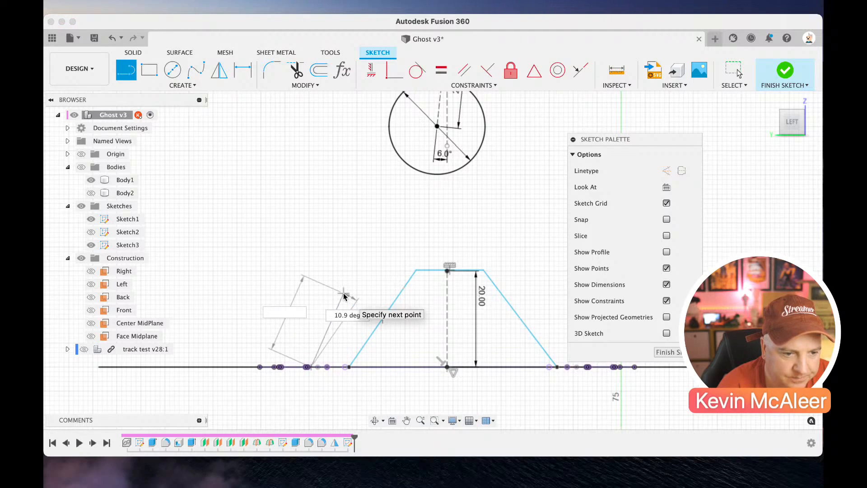
key(Escape)
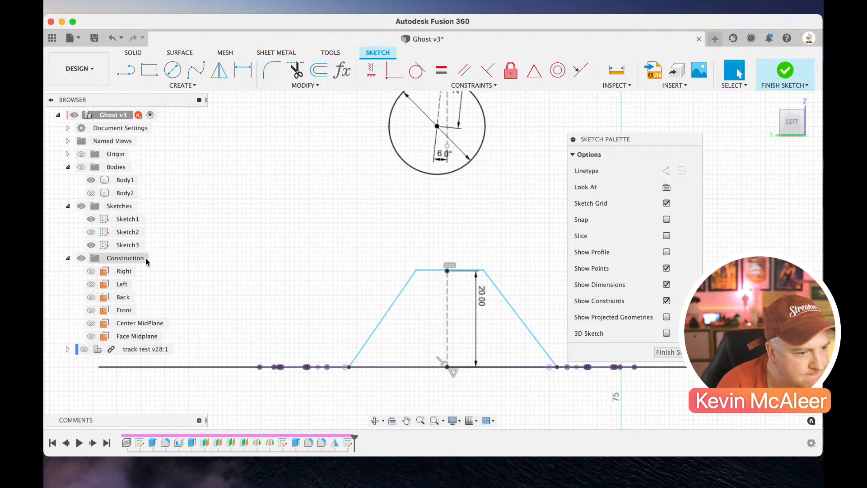
Hide Sketch1 and draw a line about 6.5 mm long outward from the lower end of each slanted line
click(91, 222)
click(91, 220)
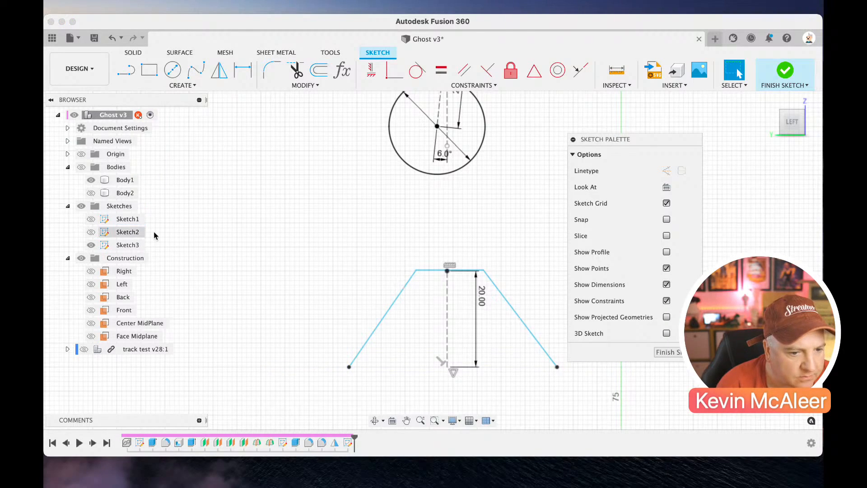
scroll(230, 249, right, 3)
key(l)
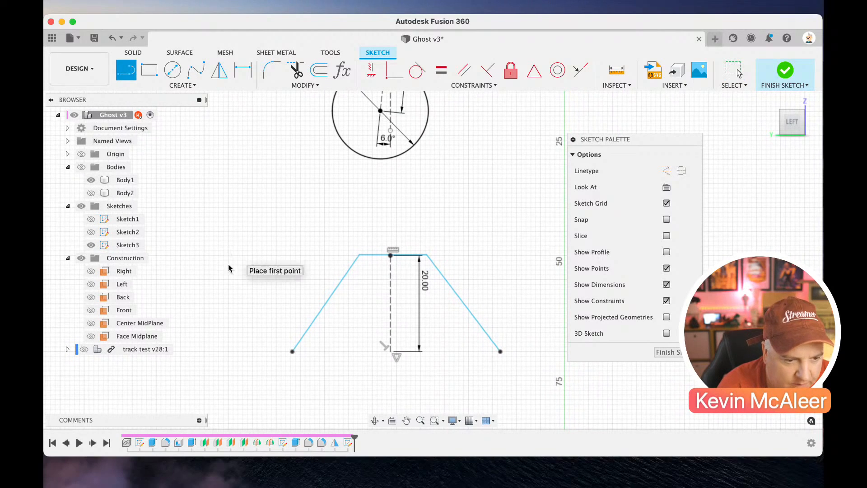
click(261, 349)
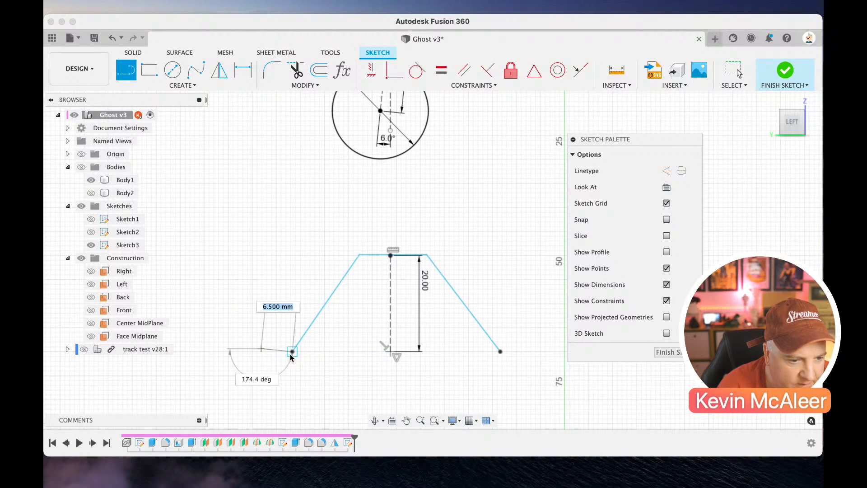
double_click(293, 351)
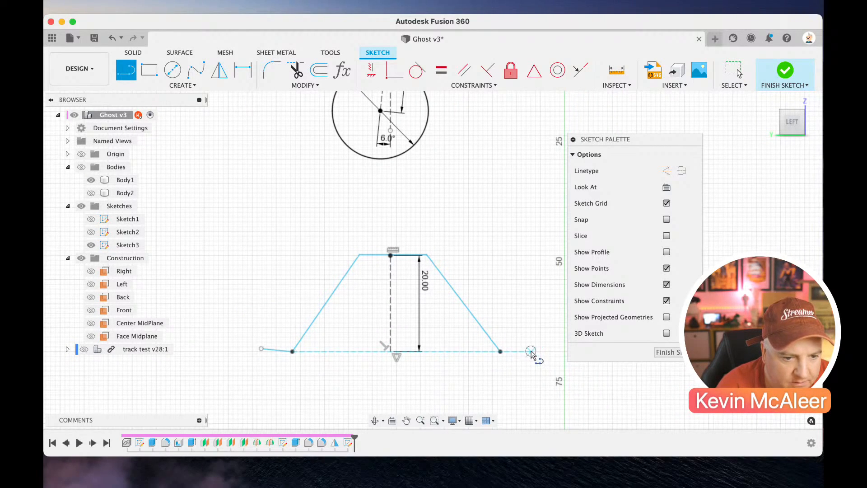
click(501, 351)
key(Return)
key(Escape)
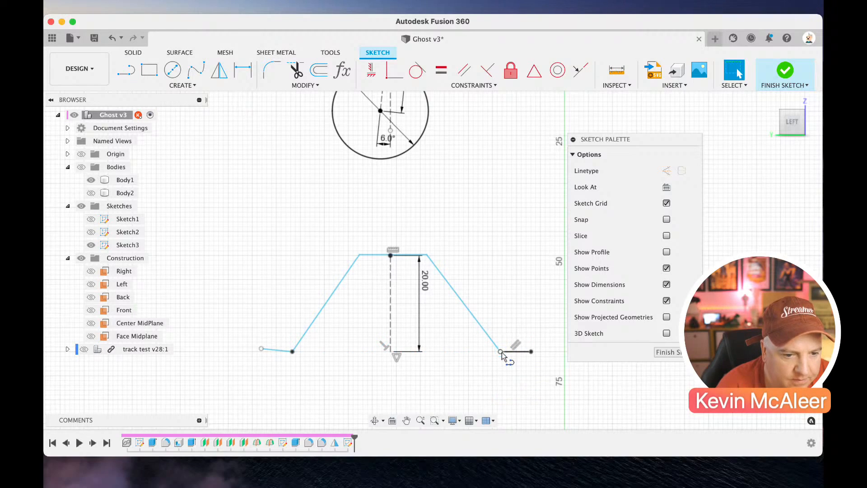
Constrain the short line at the left slanted line's lower end to horizontal
click(371, 70)
click(273, 353)
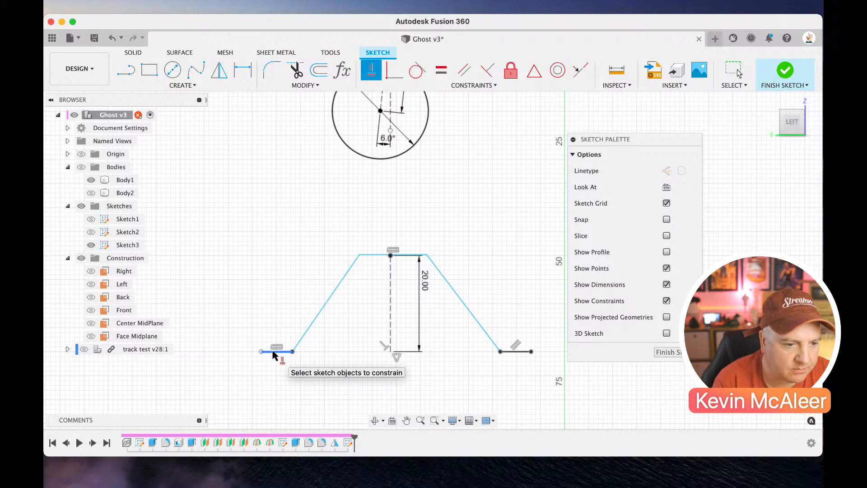
key(Escape)
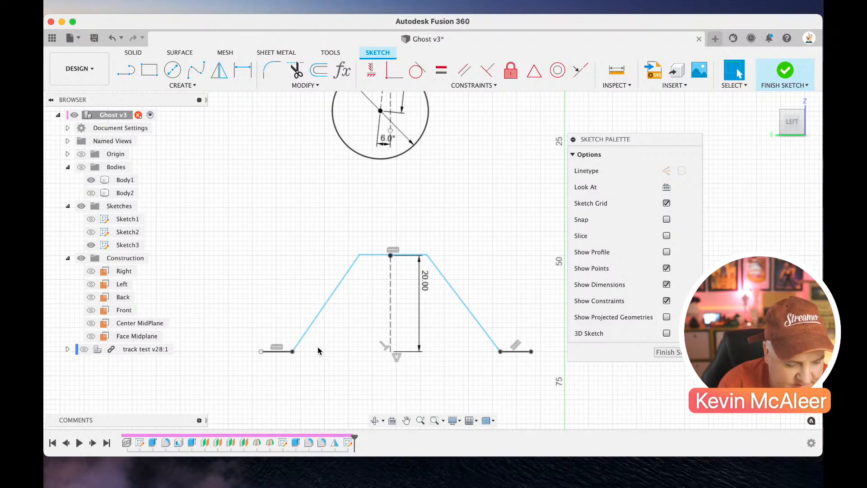
Dimension the angle between the left slanted line and the short horizontal line at its foot to 120 degrees
key(d)
click(299, 342)
click(275, 353)
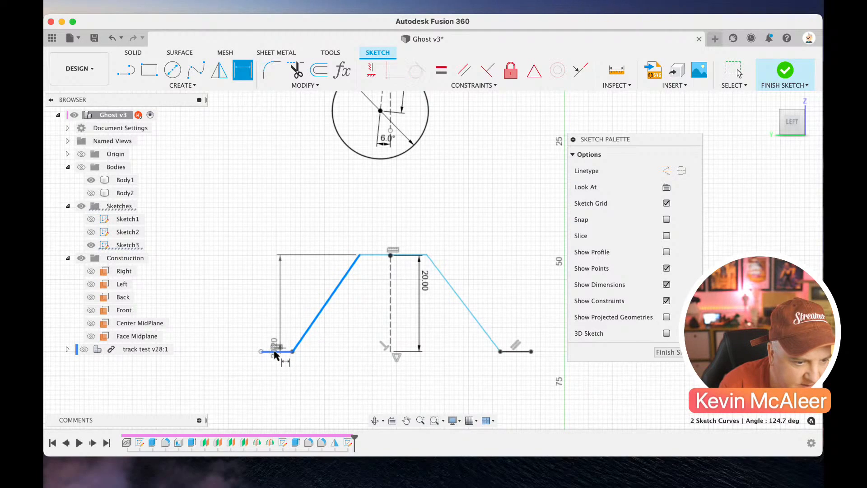
click(271, 326)
text(120)
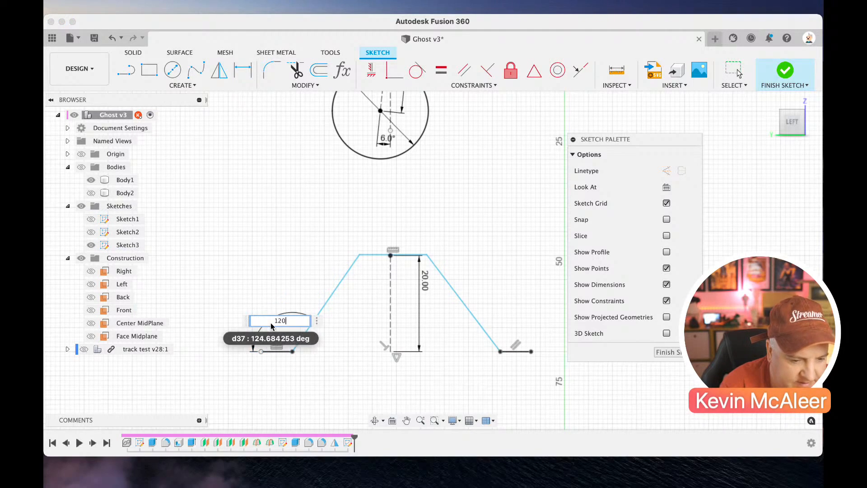
key(Return)
Add a driven angle dimension between the trapezoid's top line and its left slanted line
click(364, 255)
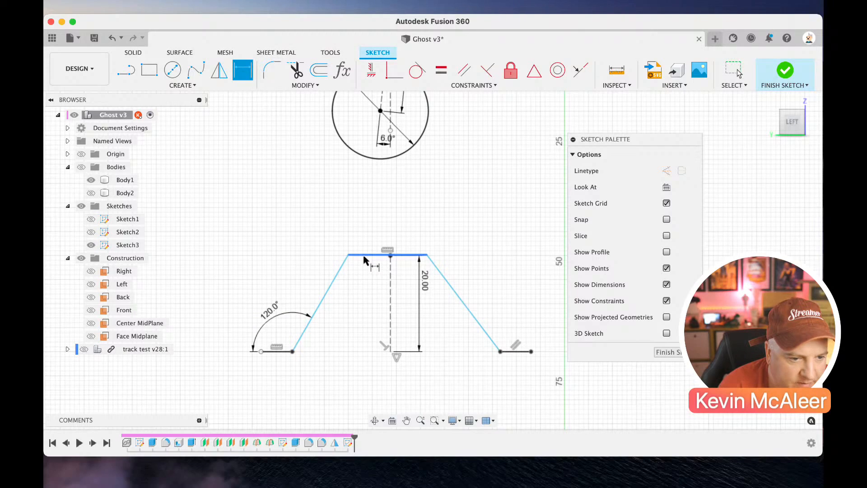
click(335, 278)
click(357, 291)
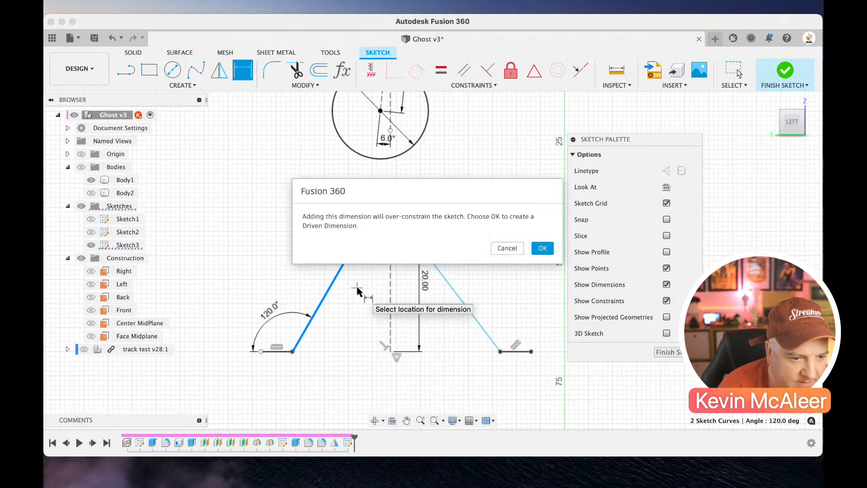
key(Return)
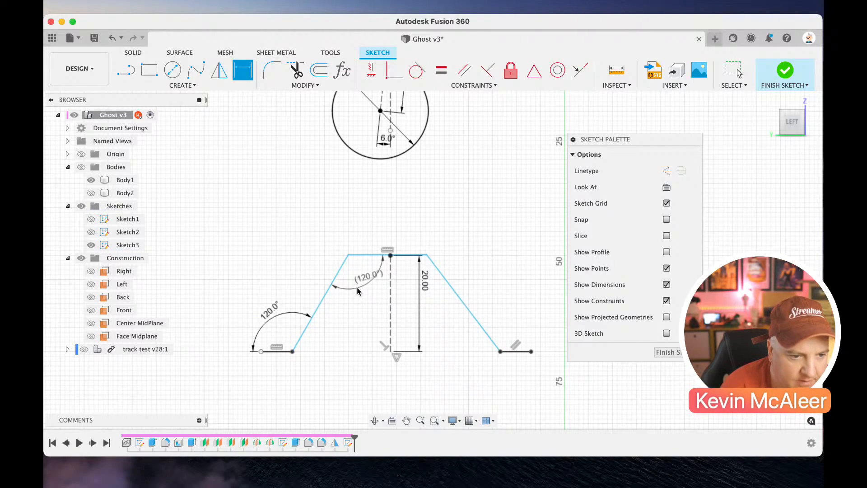
Dimension the angle between the trapezoid's top line and its right slanted line to 120 degrees
click(411, 256)
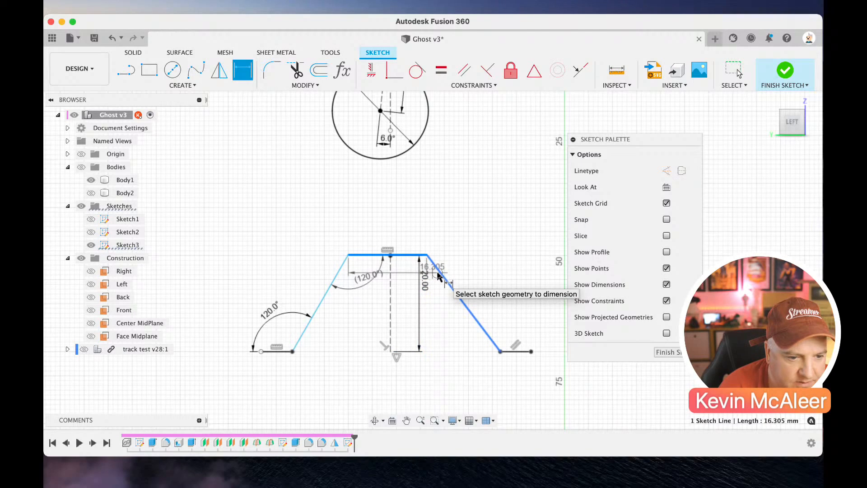
click(448, 284)
click(420, 291)
text(120)
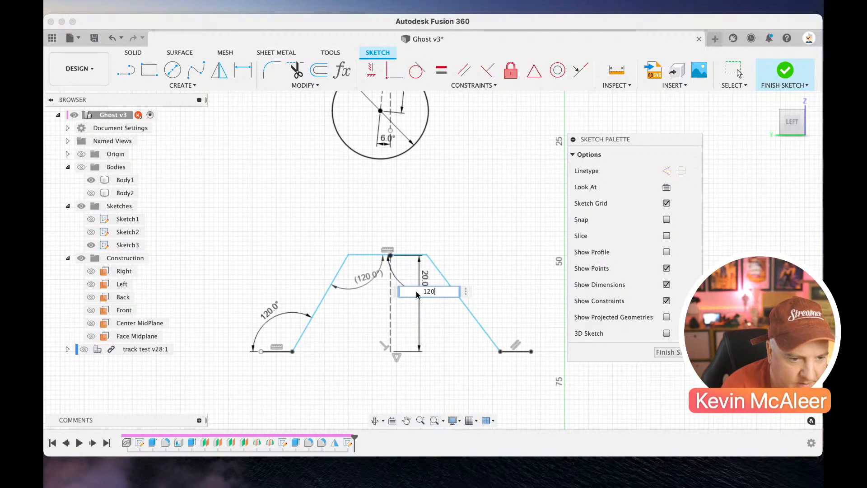
key(Return)
Add a driven angle dimension between the right slanted line and the short line at its foot
click(464, 314)
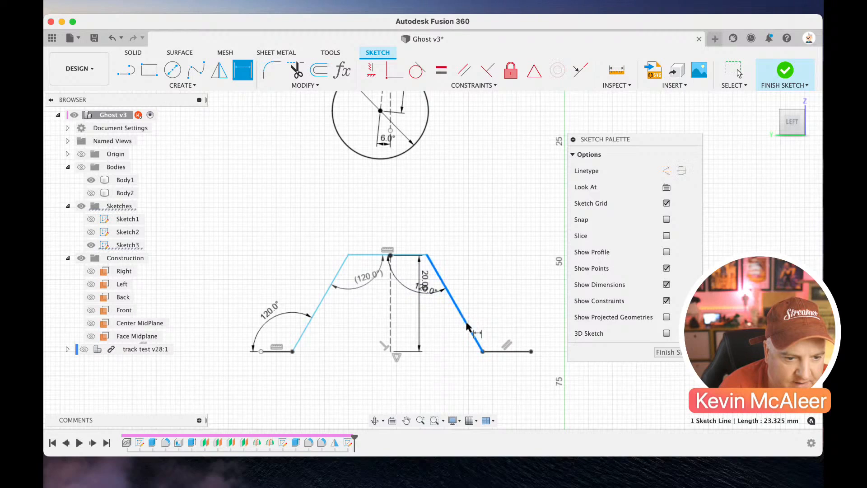
click(507, 351)
click(506, 344)
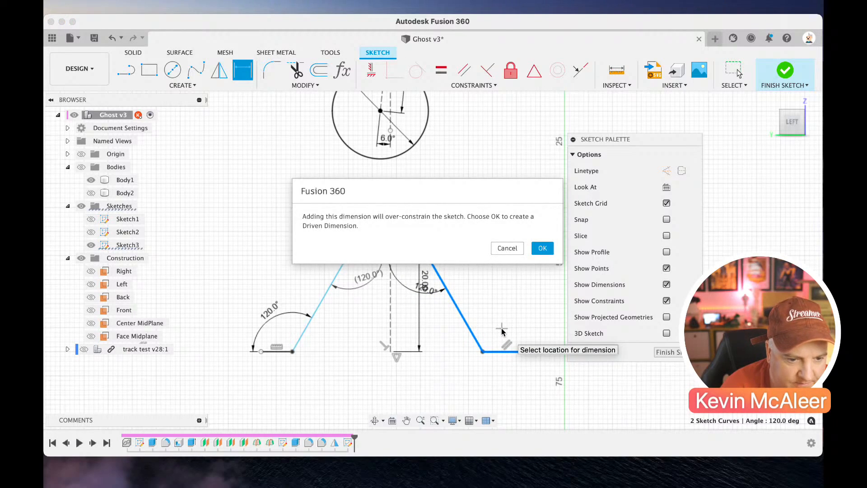
key(Return)
key(Escape)
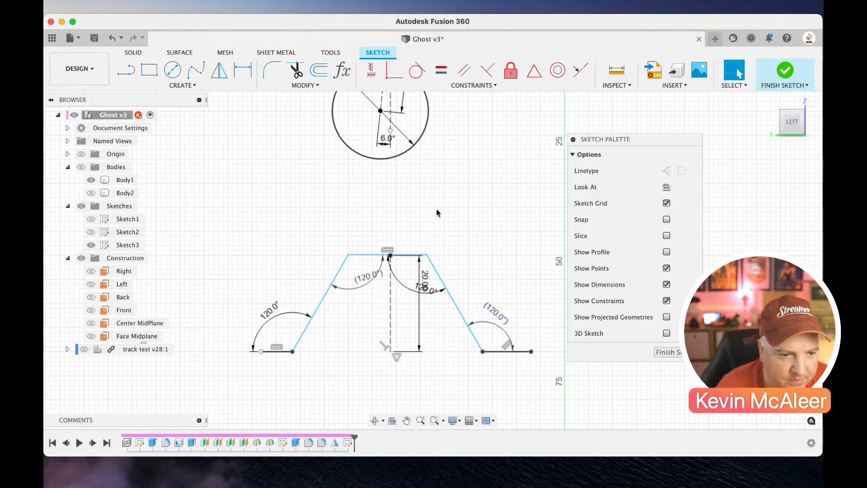
Fillet the trapezoid's upper-left corner with a 5 mm radius
click(272, 70)
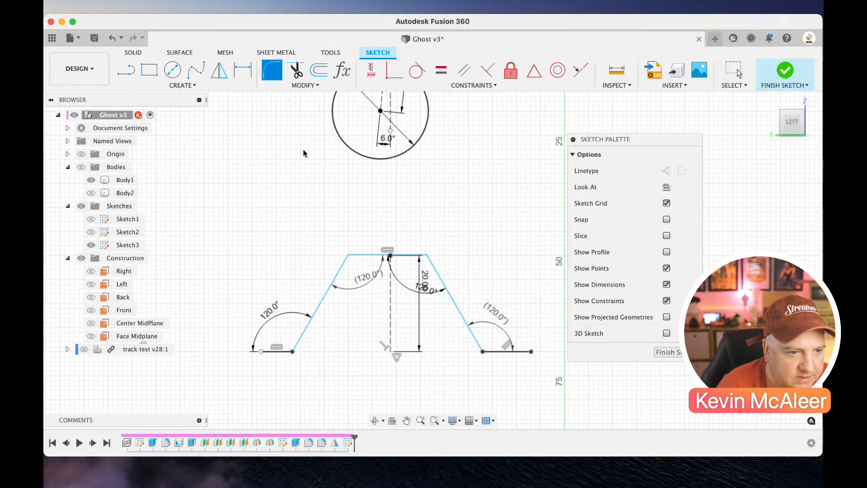
click(356, 258)
click(343, 265)
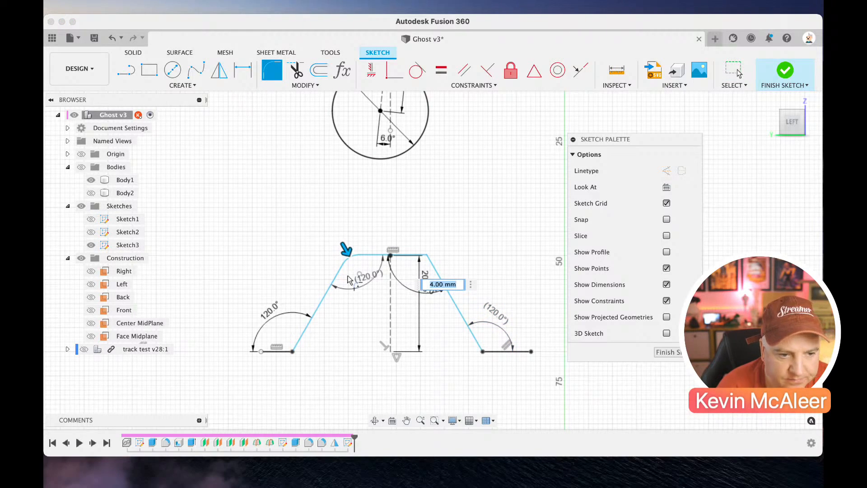
text(5)
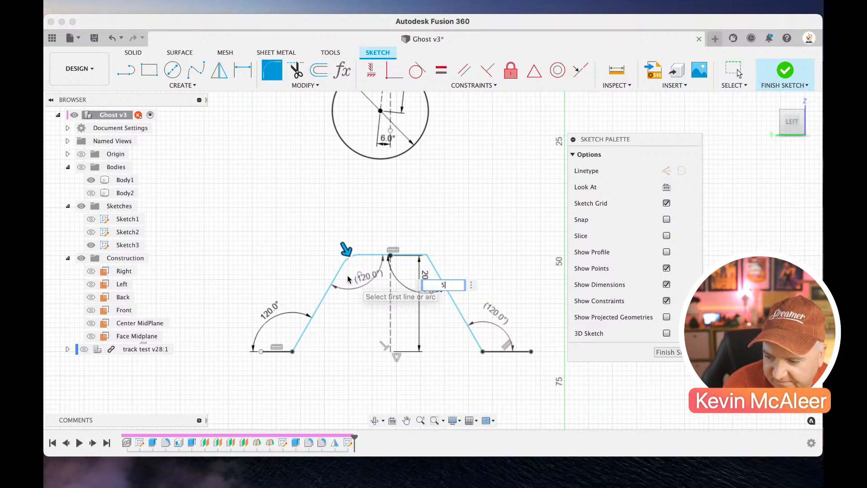
key(Return)
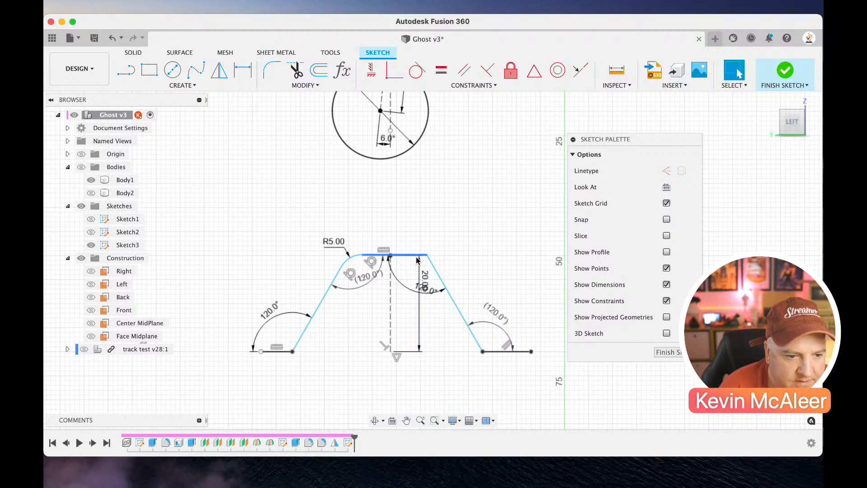
key(d)
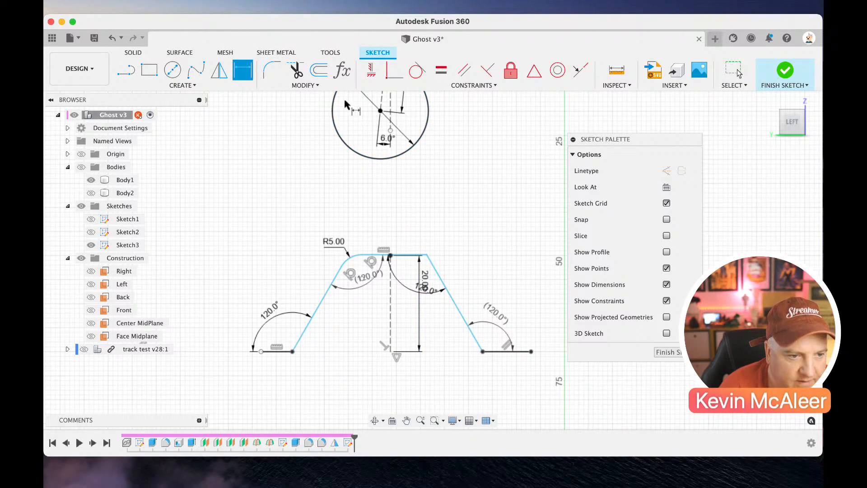
key(f)
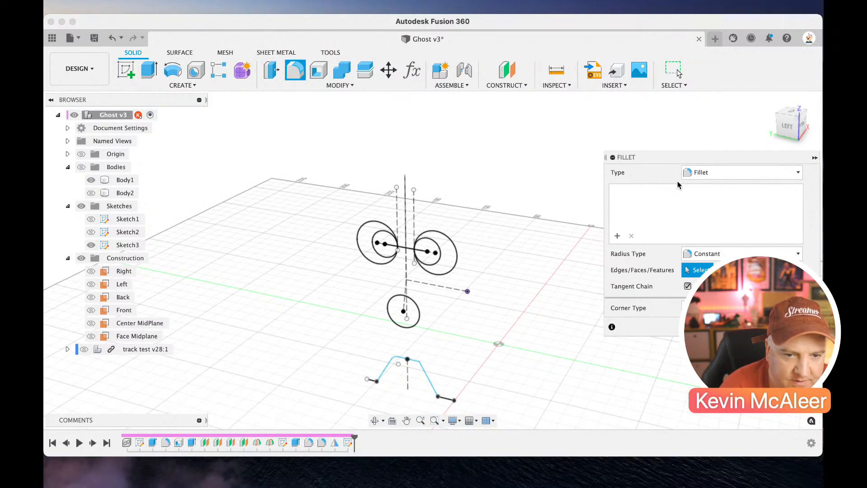
key(super+z)
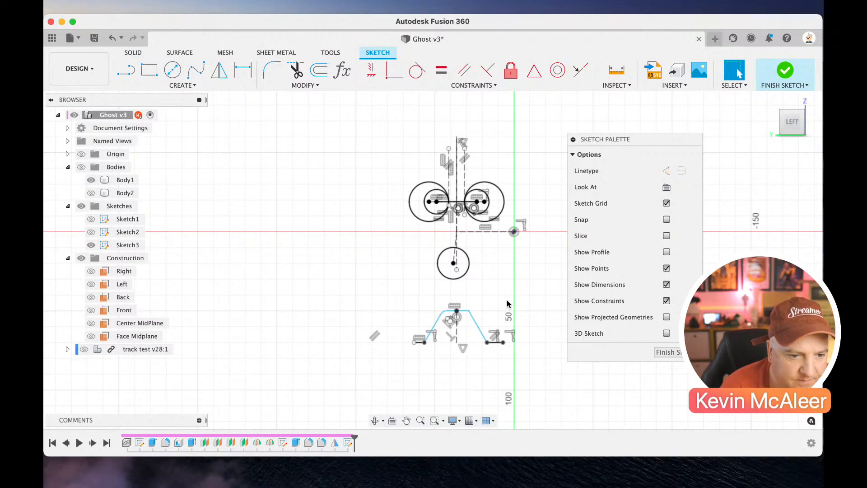
Fillet the corner between the top line and the right slanted line with a 5 mm radius
scroll(508, 304, up, 5)
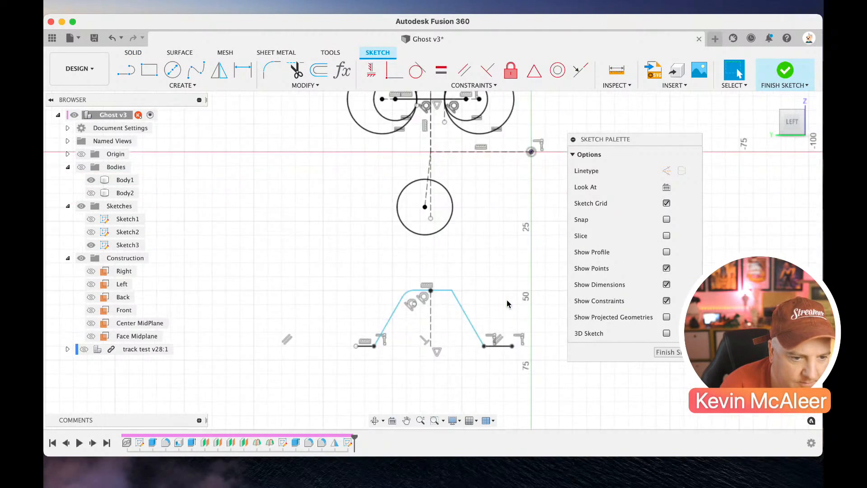
scroll(507, 304, up, 5)
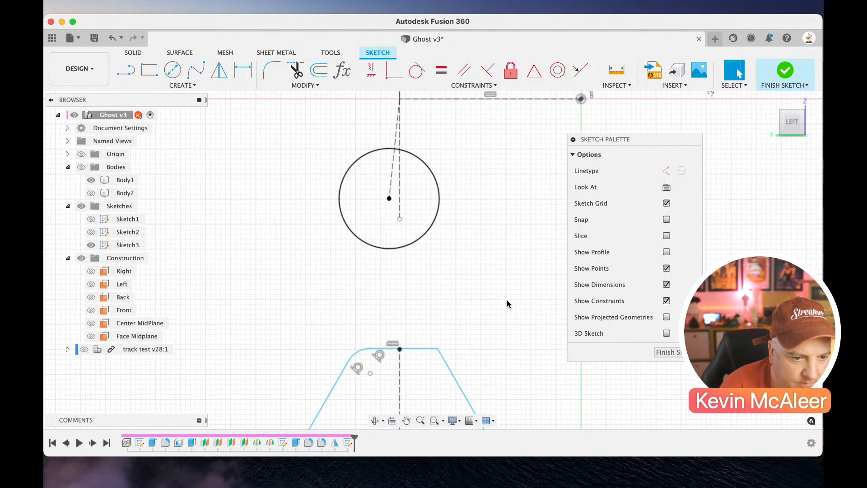
click(272, 70)
click(414, 305)
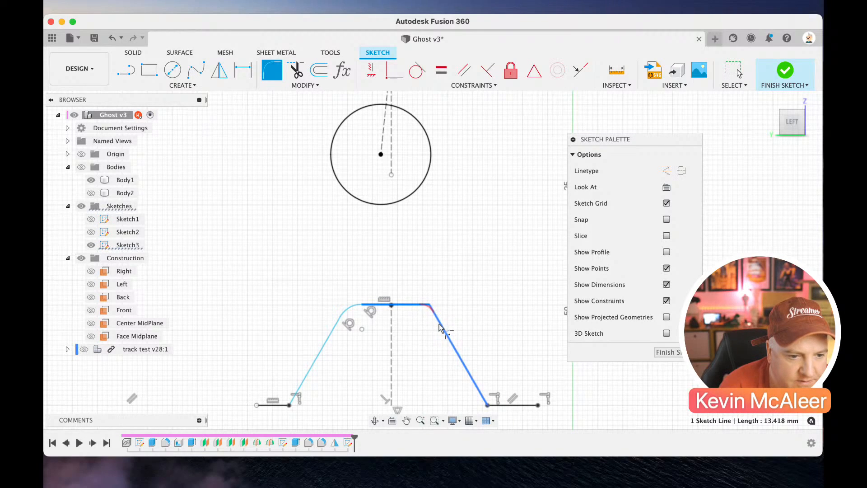
click(437, 322)
text(5)
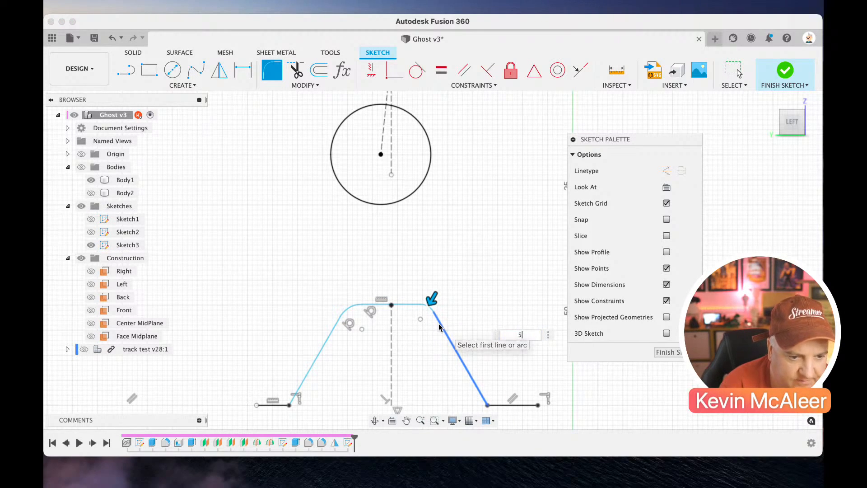
key(Return)
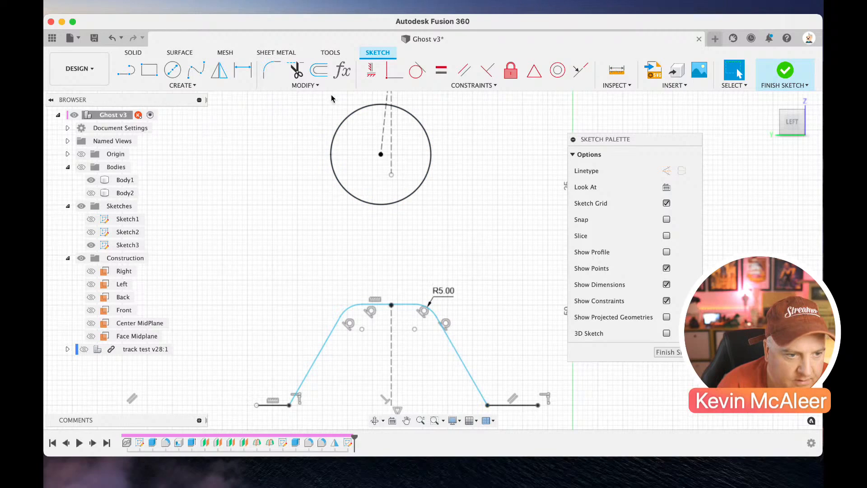
Fillet the corner between the right slanted line and its short foot line with a 5 mm radius
click(272, 70)
click(468, 375)
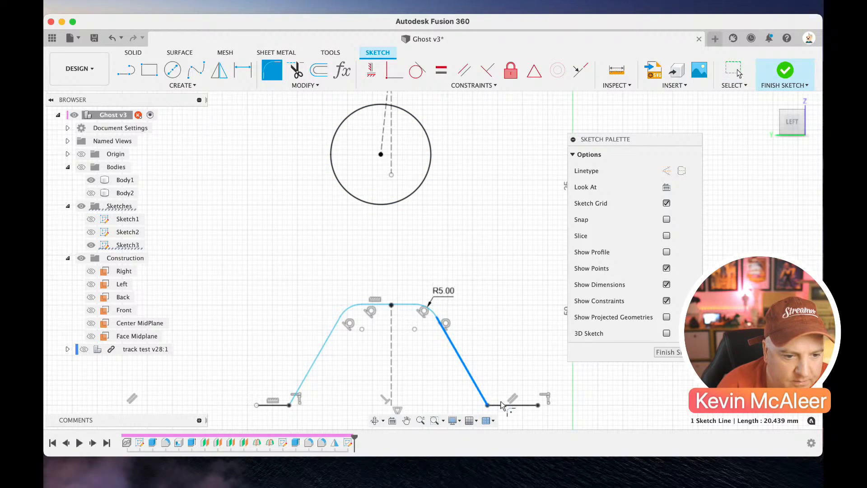
click(501, 405)
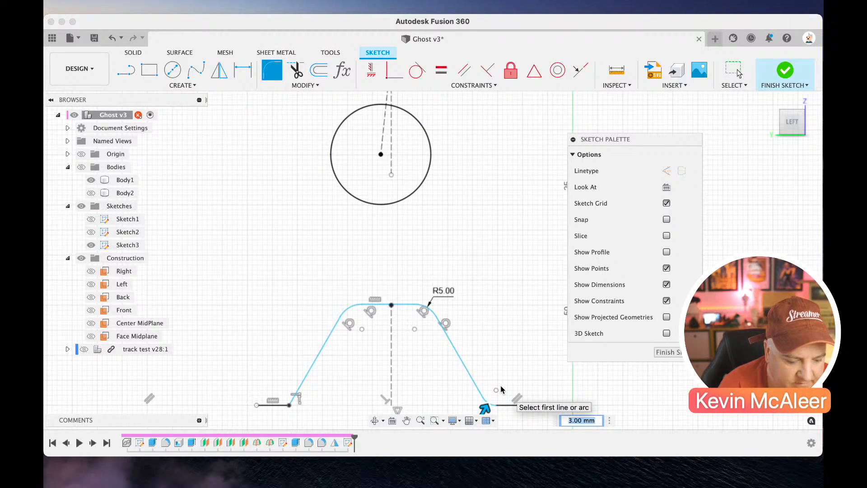
key(Return)
Fillet the corner between the left slanted line and its short foot line with a 5 mm radius
scroll(372, 389, down, 2)
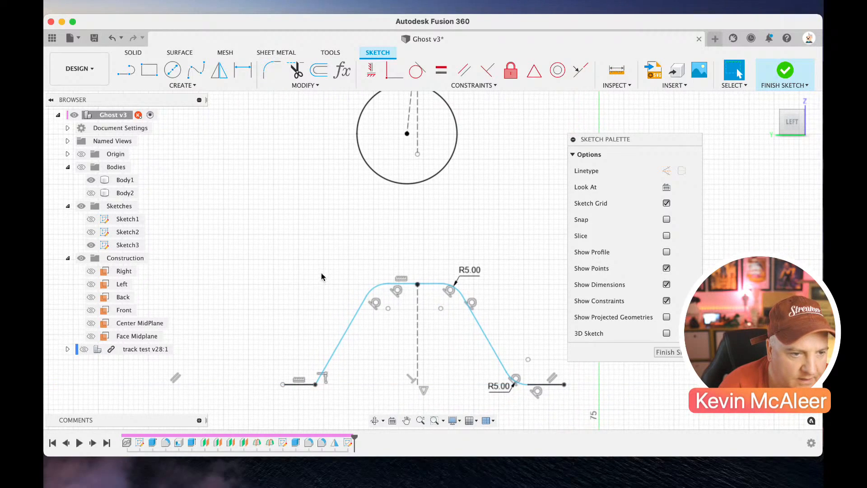
click(271, 70)
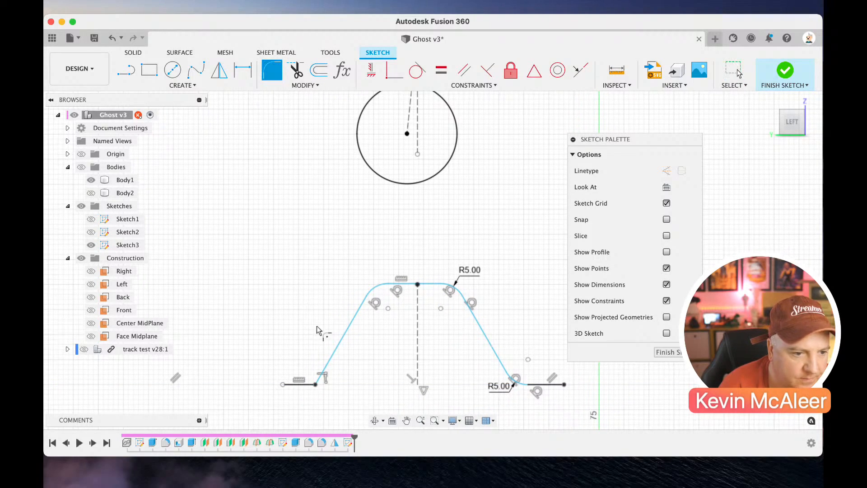
click(329, 354)
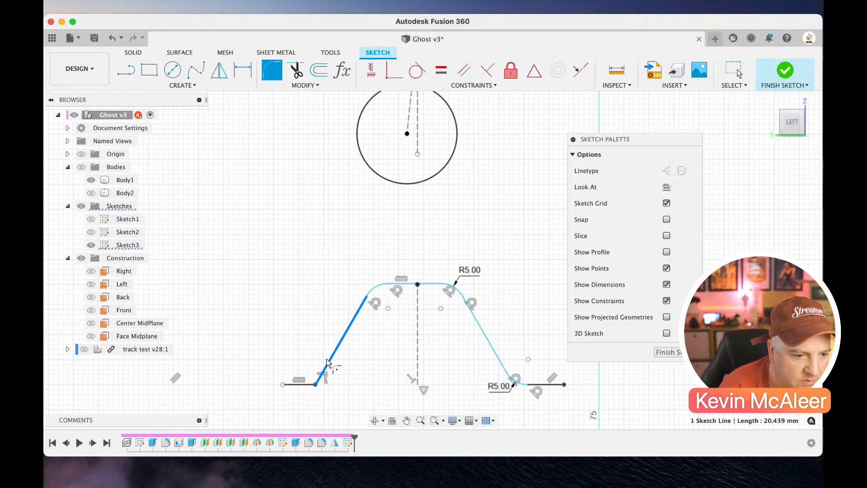
click(300, 386)
text(5)
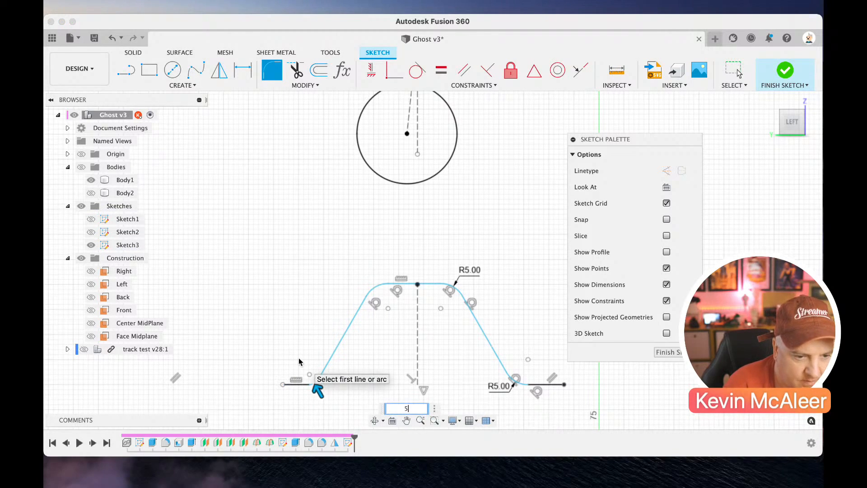
key(Return)
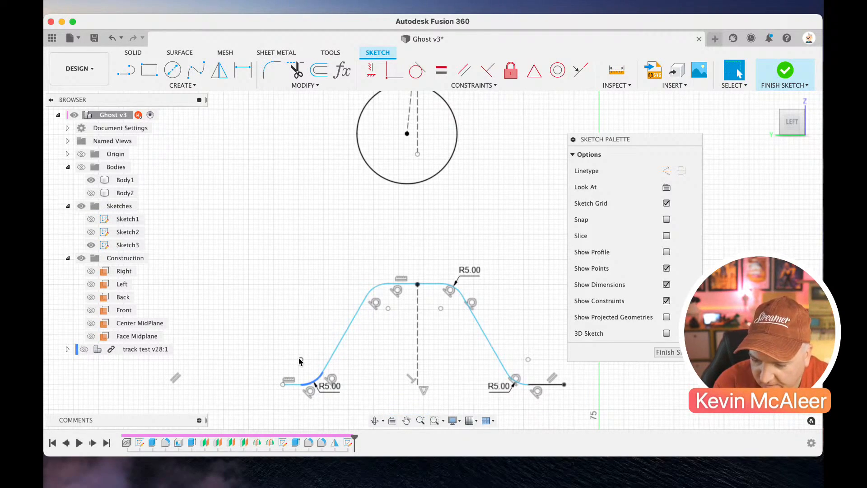
click(301, 360)
key(d)
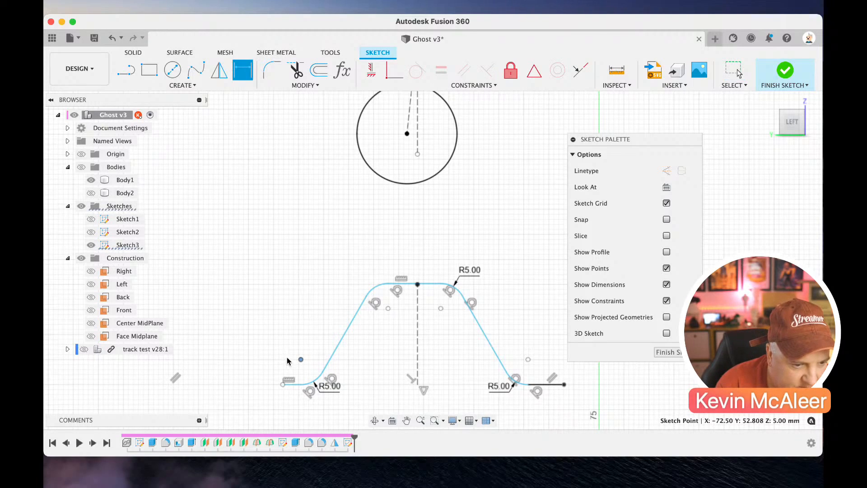
click(293, 385)
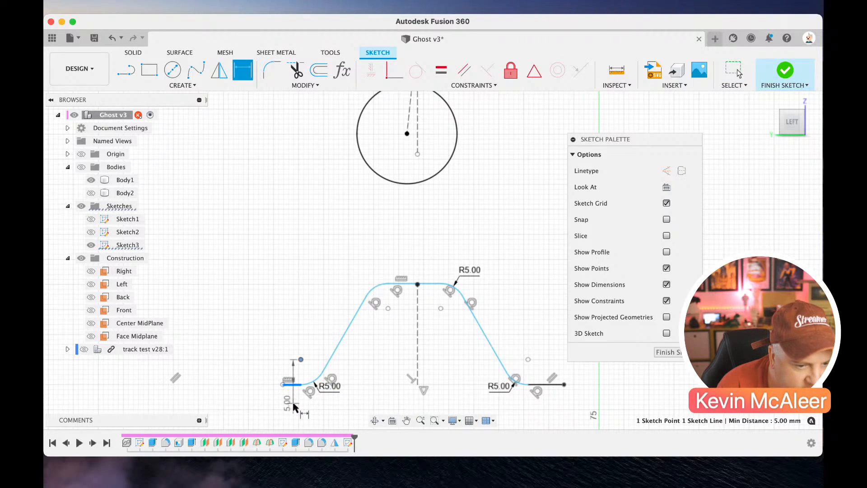
key(Escape)
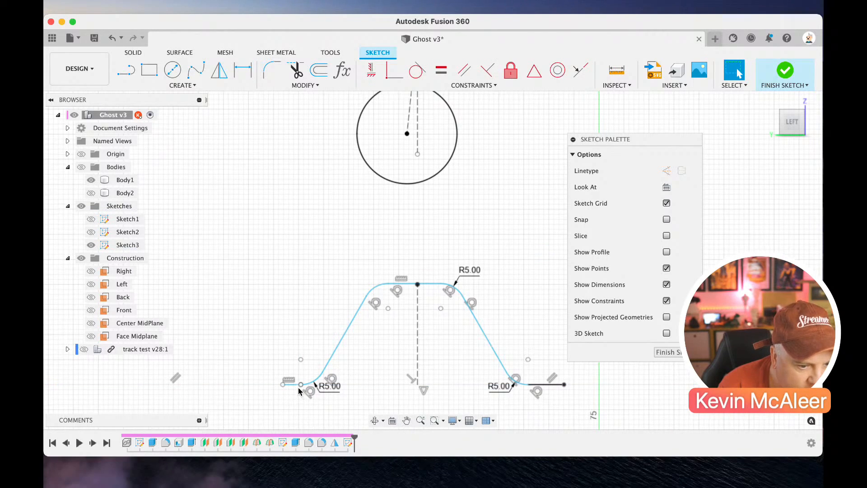
Dimension the short horizontal line at the outline's left foot to 2.5 mm
click(294, 388)
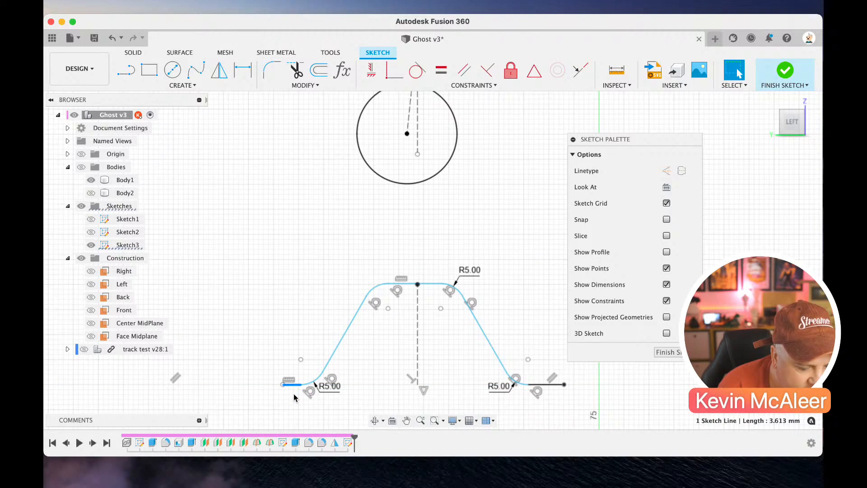
key(d)
click(294, 399)
text(2.)
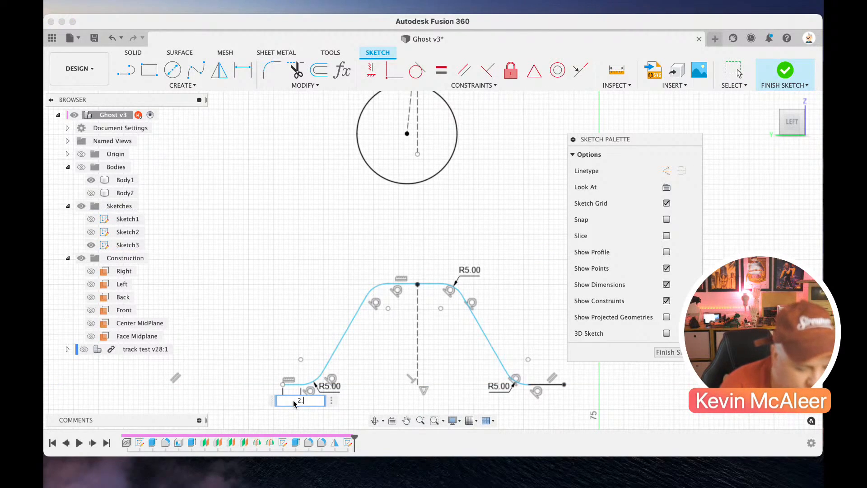
text(5)
key(Return)
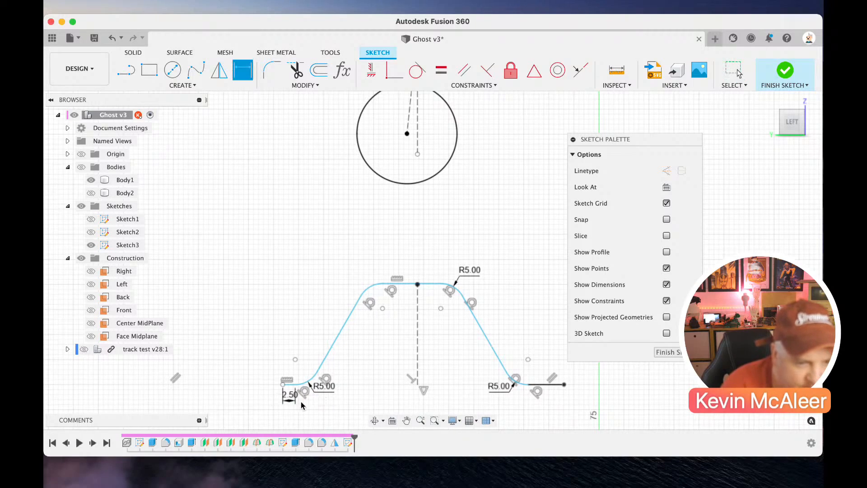
Dimension the short horizontal line at the outline's right foot to 2.5 mm
click(538, 385)
click(538, 409)
text(2)
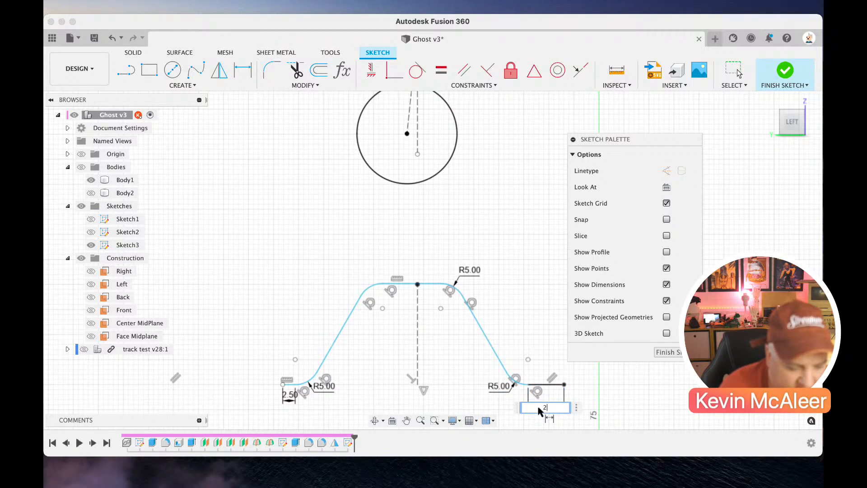
text(.5)
key(Return)
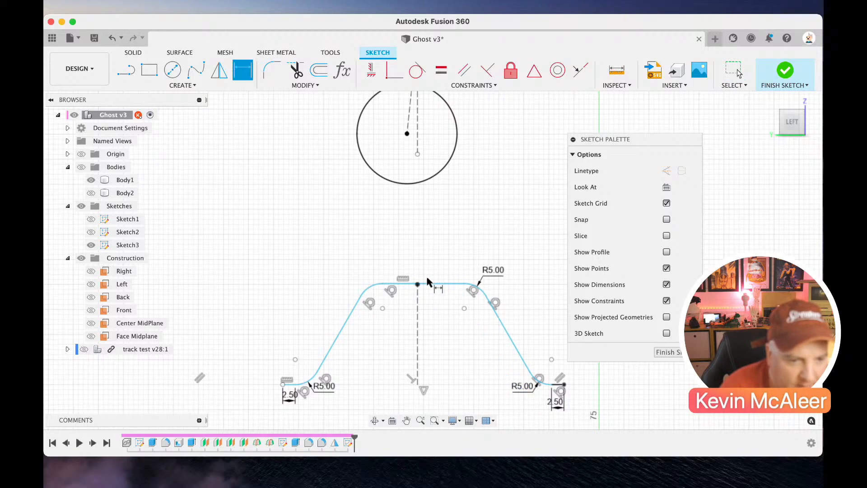
Dimension the horizontal line at the top of the outline to 2.5 mm
click(429, 284)
click(429, 256)
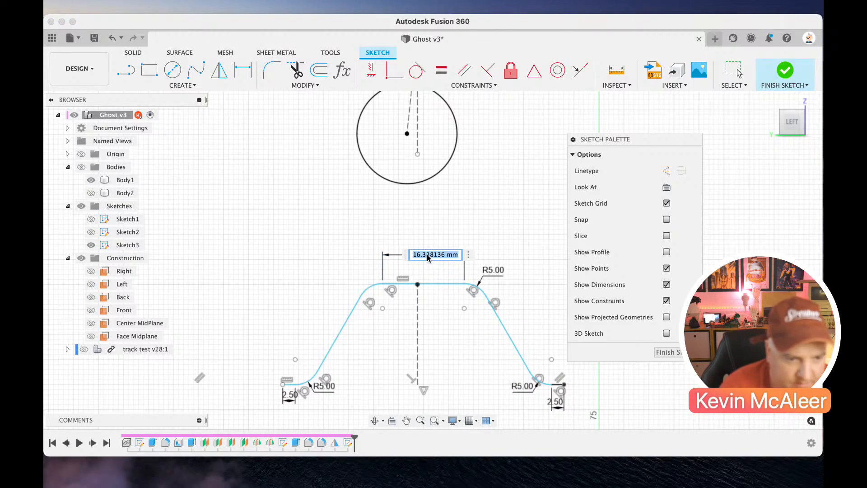
text(2.5)
key(Return)
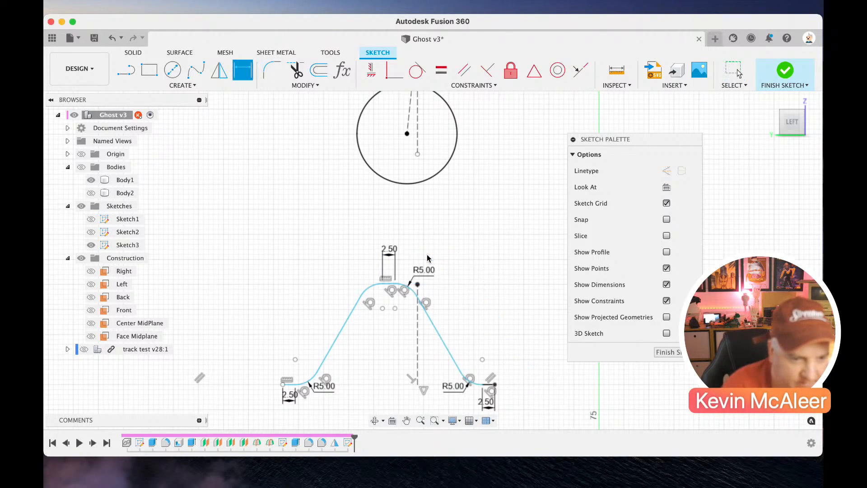
key(Escape)
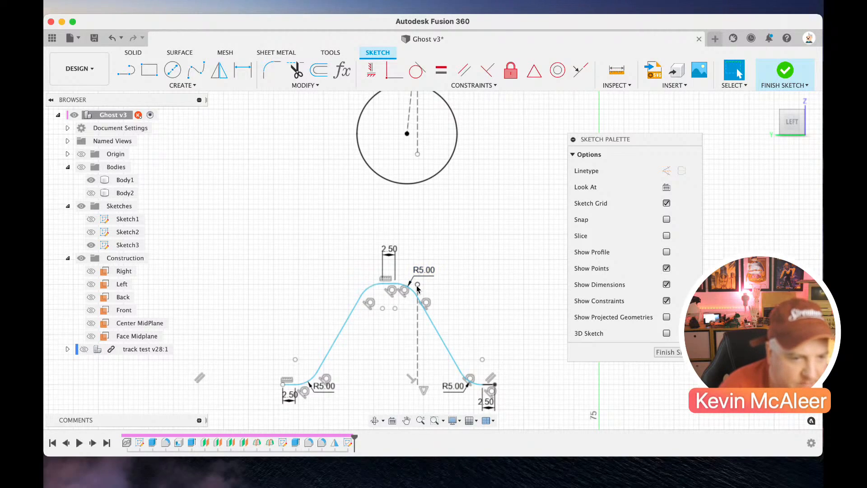
Apply a midpoint constraint between the outline's top line and the upper endpoint of the vertical construction line
click(537, 80)
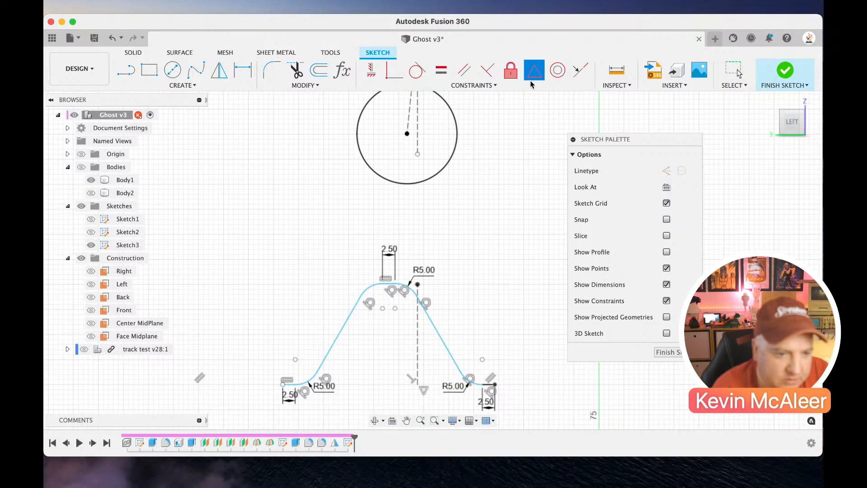
click(391, 284)
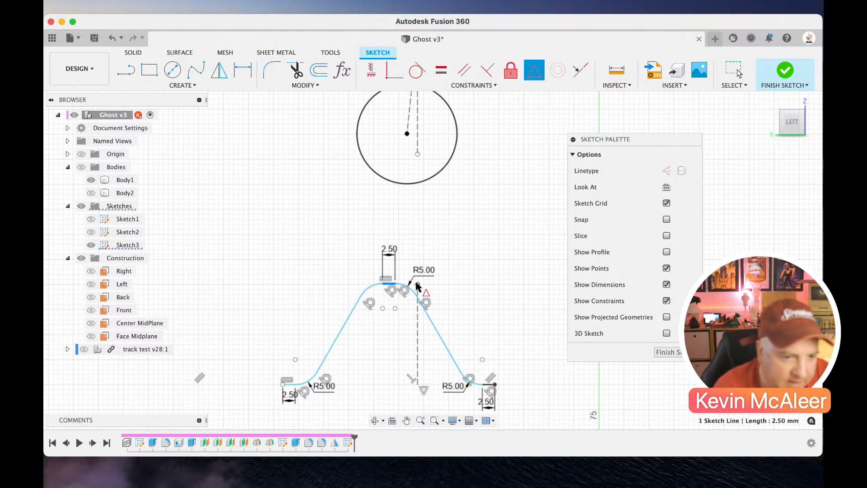
click(418, 286)
key(Escape)
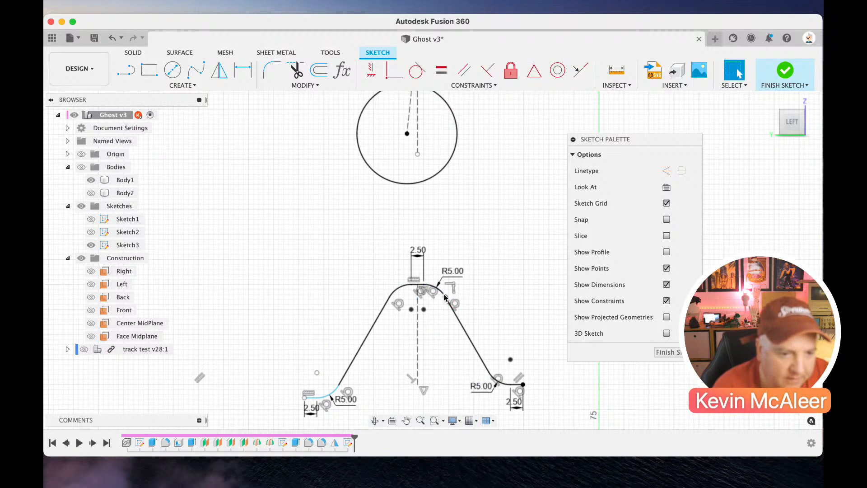
Try to apply a collinear constraint to the outer endpoints of the outline's left and right feet
scroll(438, 311, down, 3)
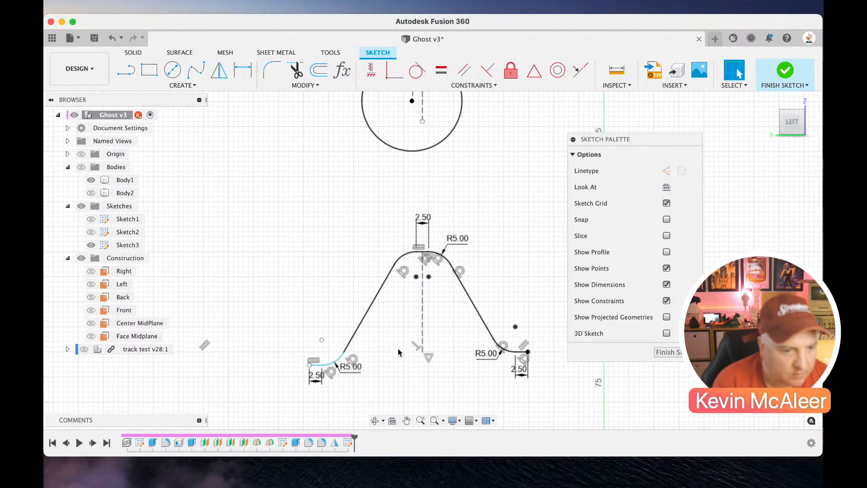
click(317, 375)
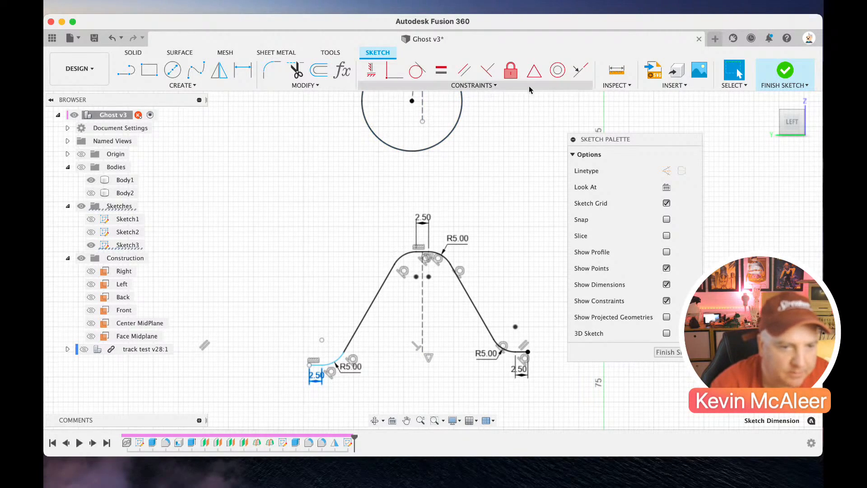
click(580, 71)
click(311, 365)
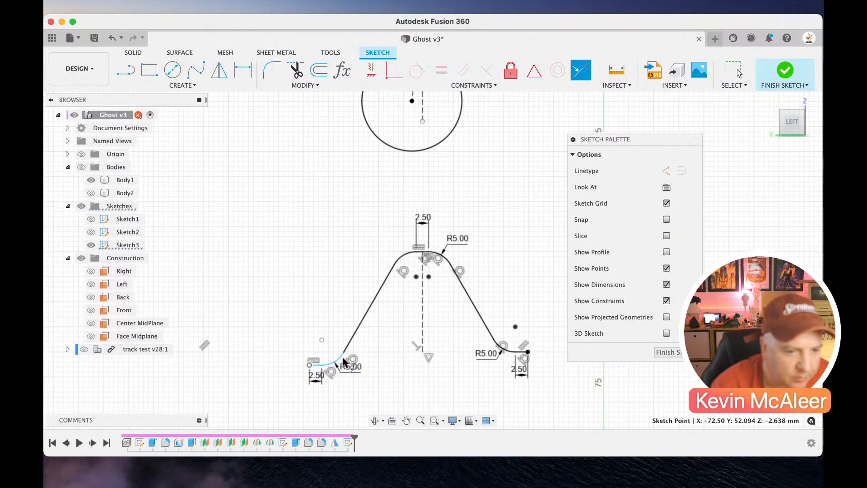
click(527, 353)
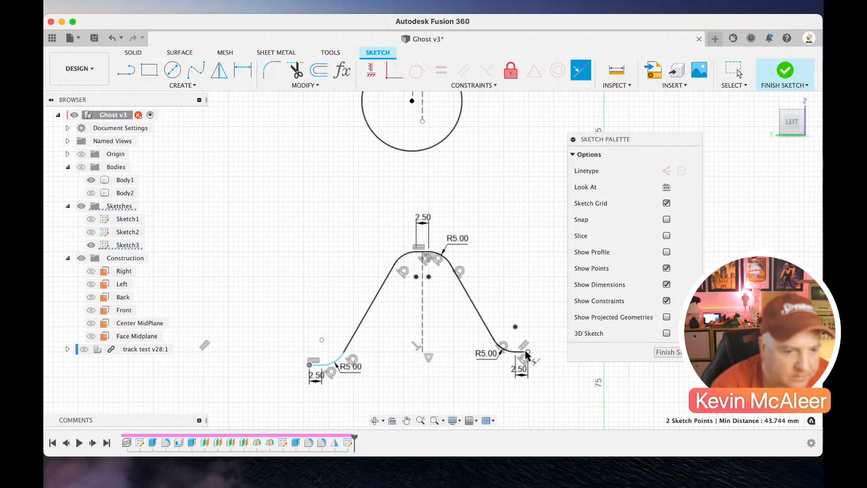
Align the outer endpoints of the left and right feet with a horizontal constraint
click(371, 71)
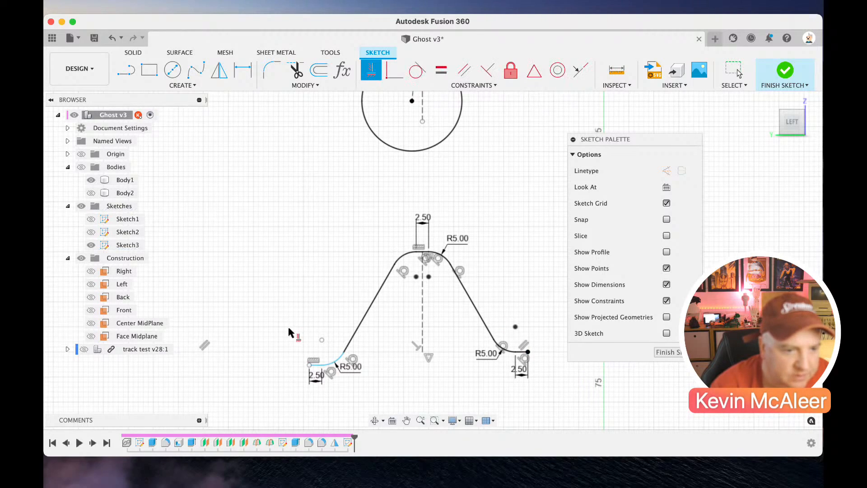
click(310, 365)
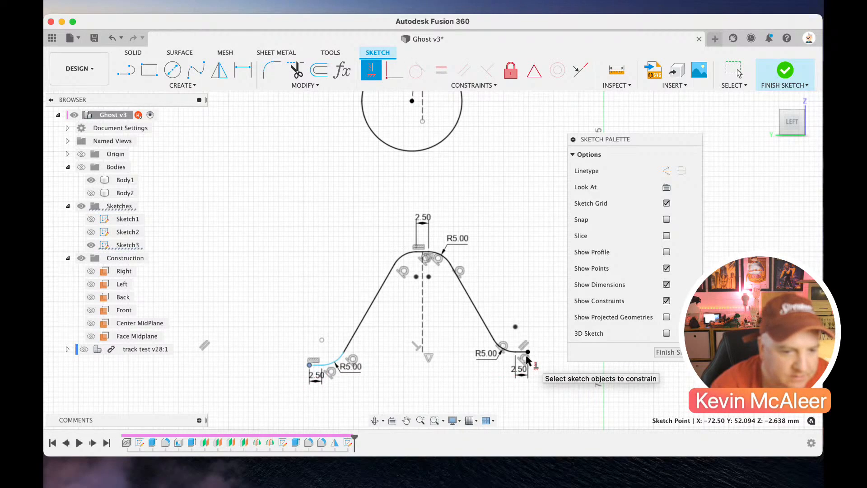
click(528, 352)
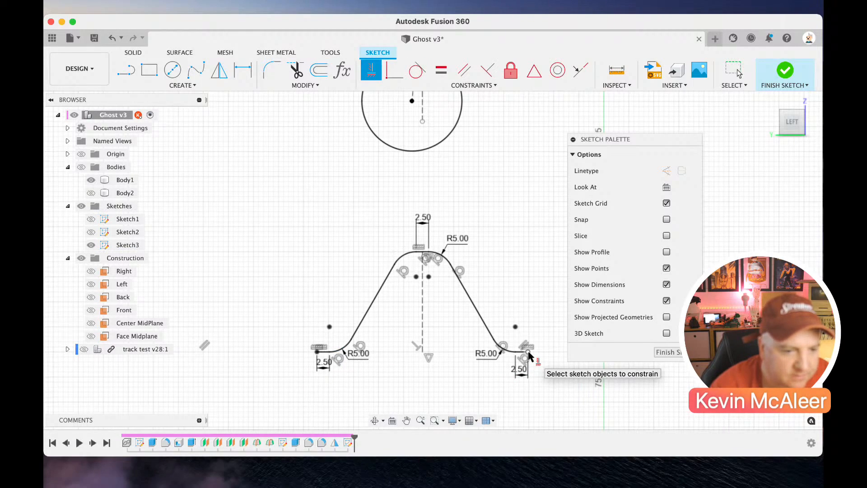
Close the outline with a straight line between the outer endpoints of its two feet
scroll(486, 221, right, 3)
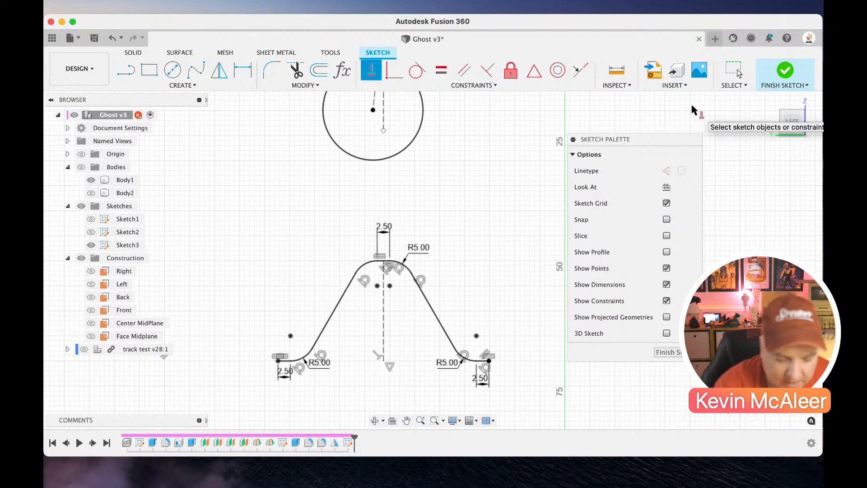
key(l)
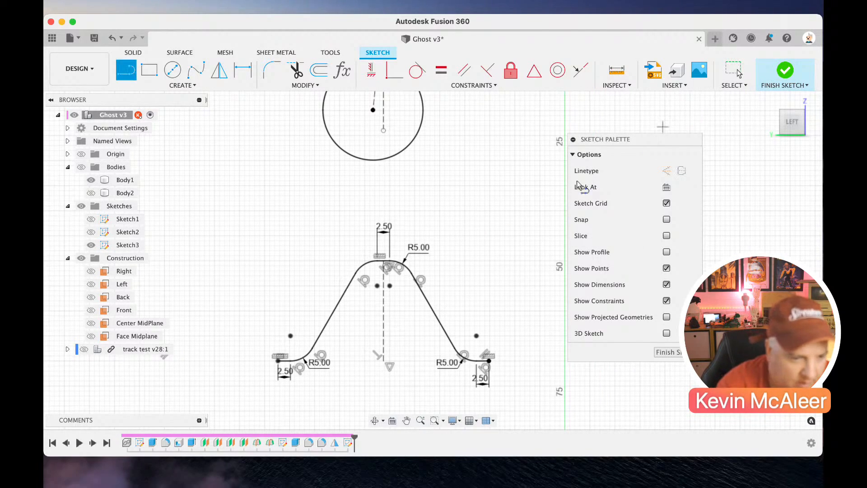
click(279, 360)
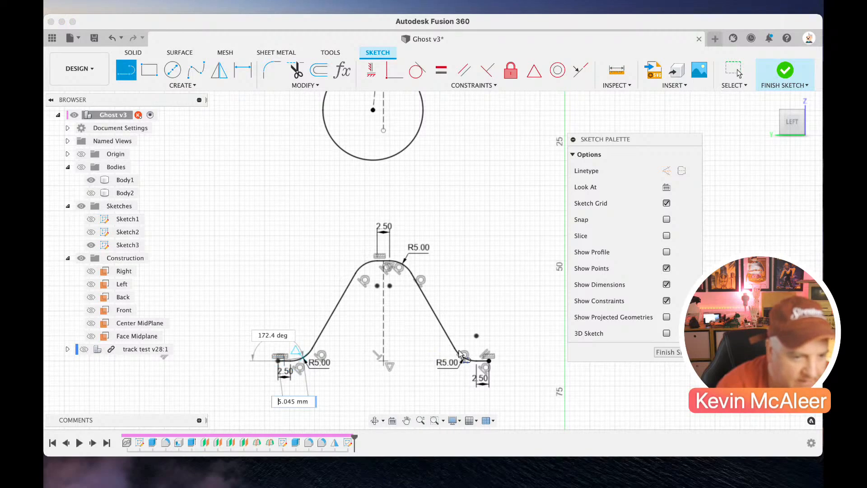
double_click(490, 361)
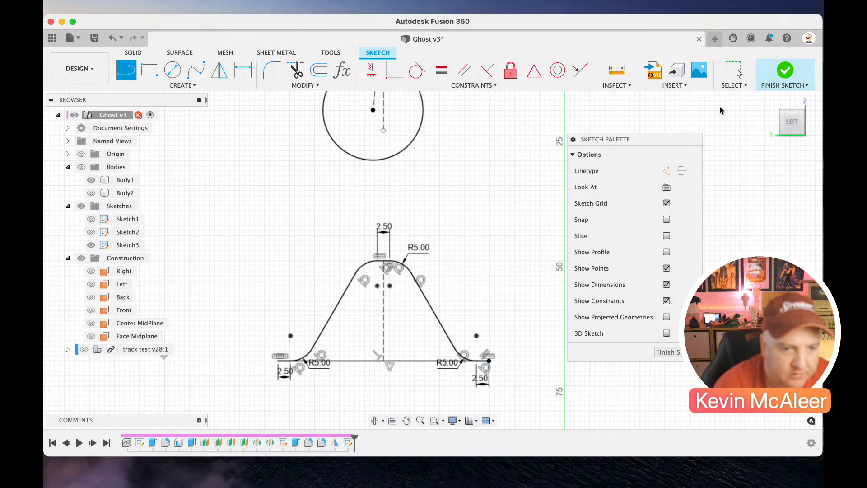
Turn on profile display and finish the sketch
click(667, 252)
key(Escape)
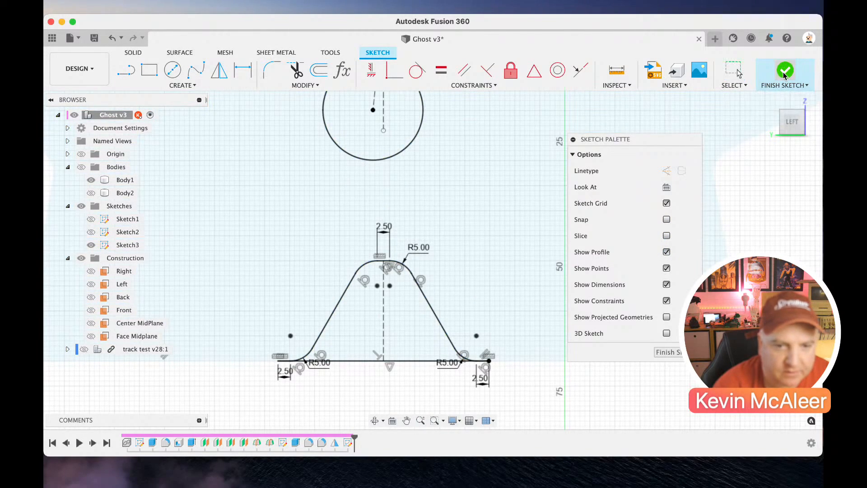
click(784, 72)
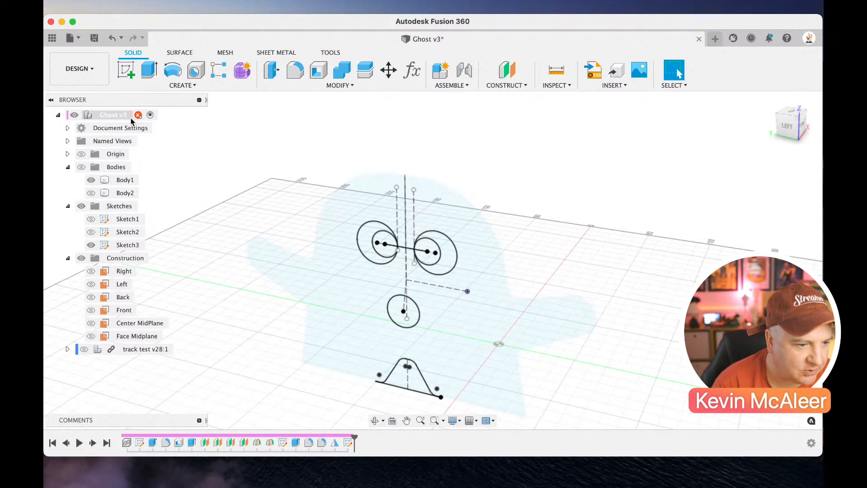
Show the bodies and extrude the rounded trapezoid profile -30 mm to cut a notch in the ghost's base
click(82, 167)
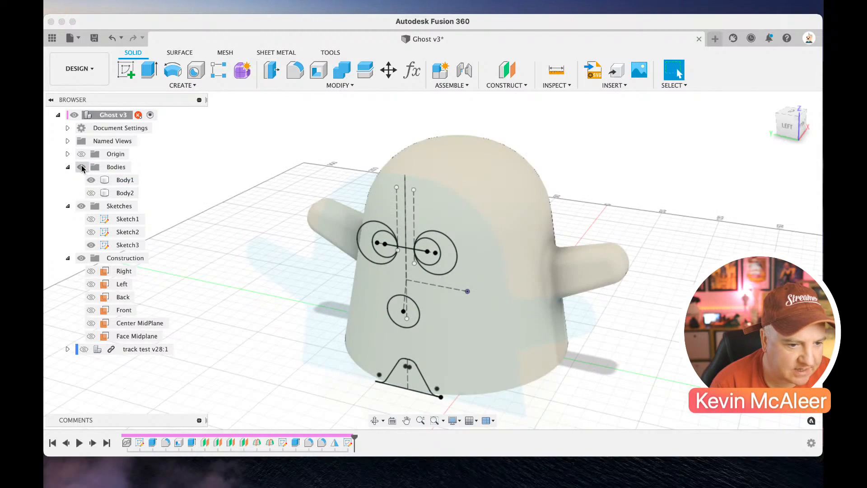
click(402, 377)
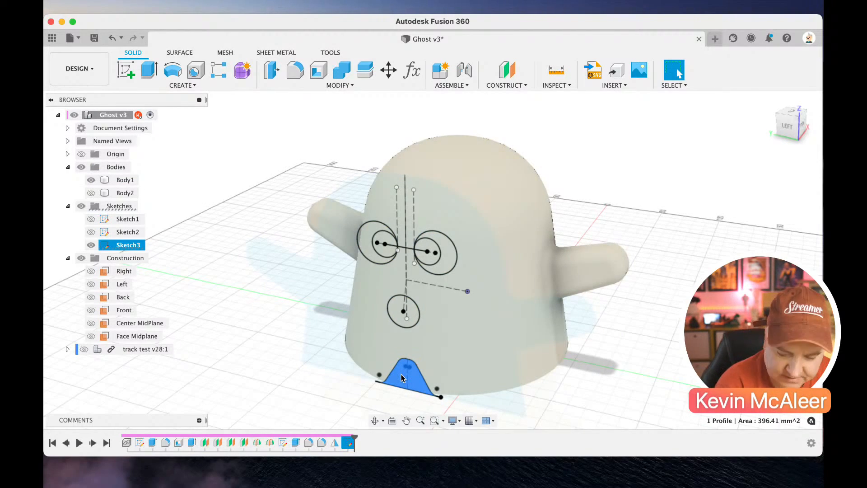
key(q)
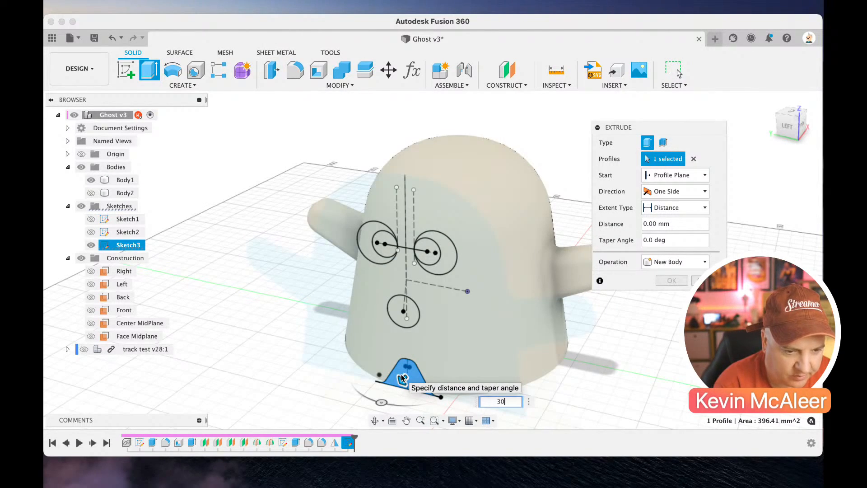
key(Return)
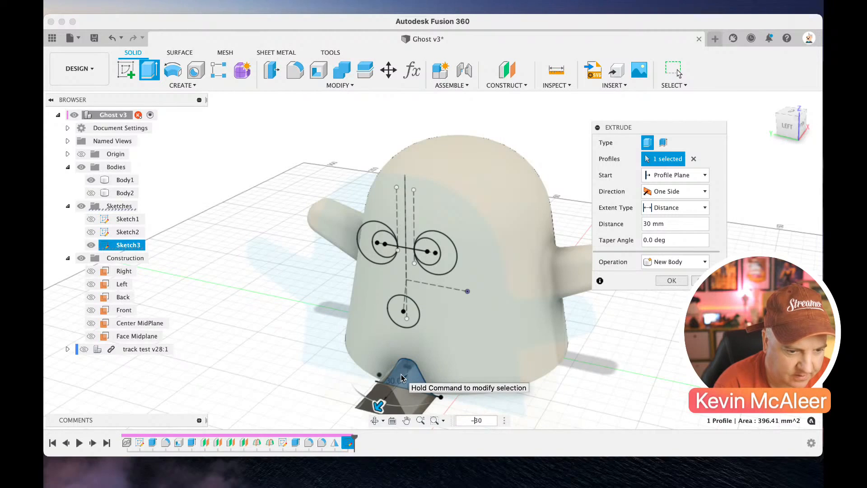
text(-)
key(Return)
key(Return)
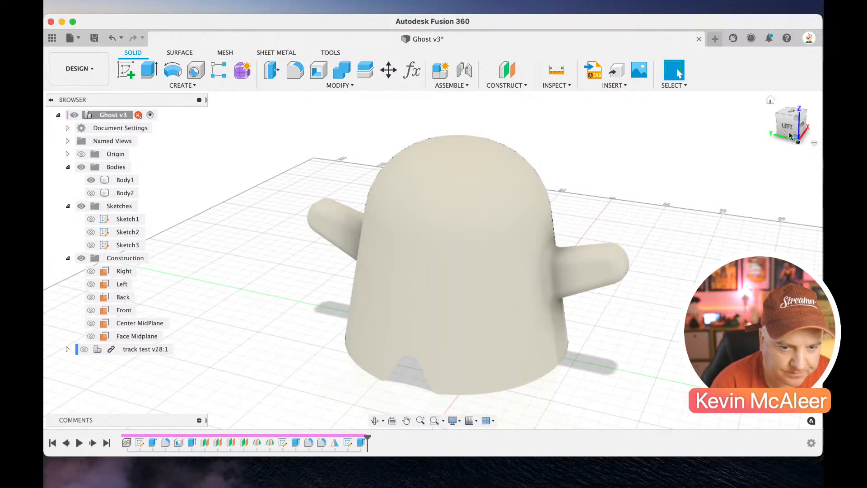
Construct an axis through the ghost body's conical inner face
mouse_move(790, 135)
mouse_down()
mouse_move(785, 101)
mouse_move(46, 122)
mouse_move(603, 140)
mouse_move(517, 113)
mouse_move(504, 129)
mouse_up()
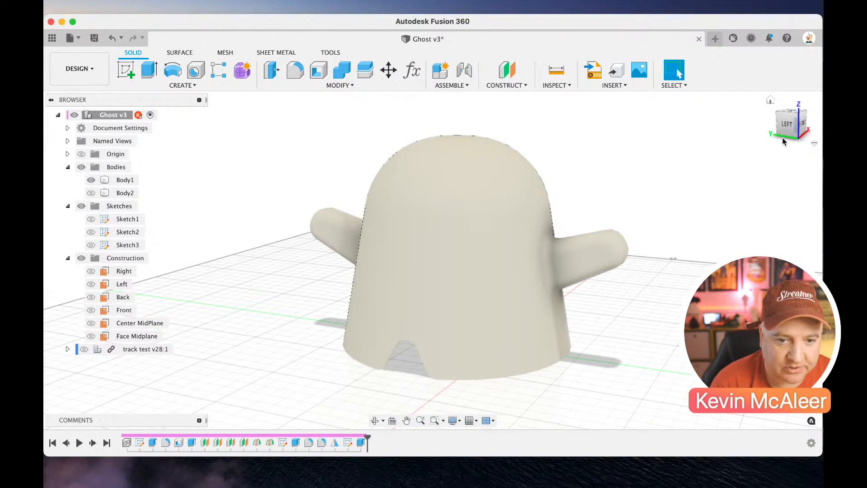
drag(796, 141, 794, 98)
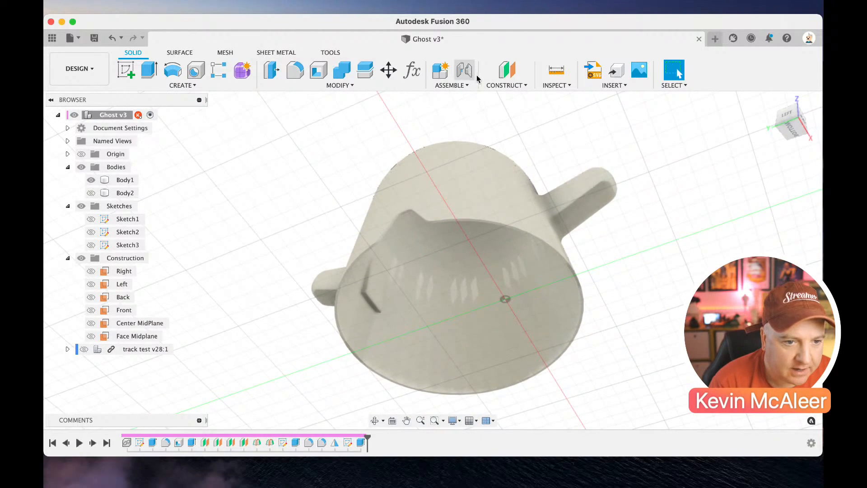
click(507, 86)
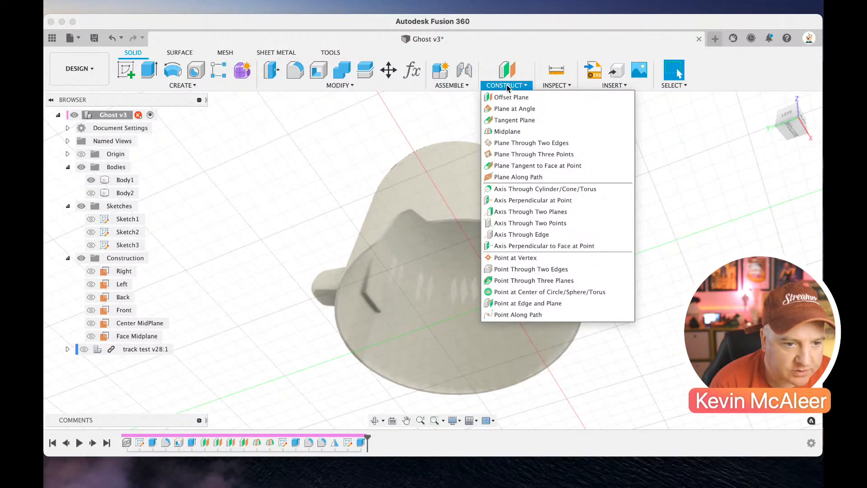
click(535, 190)
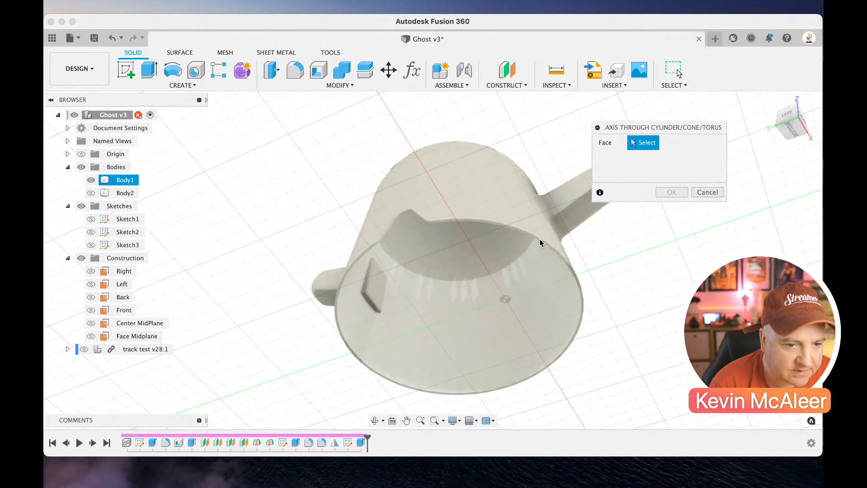
click(541, 238)
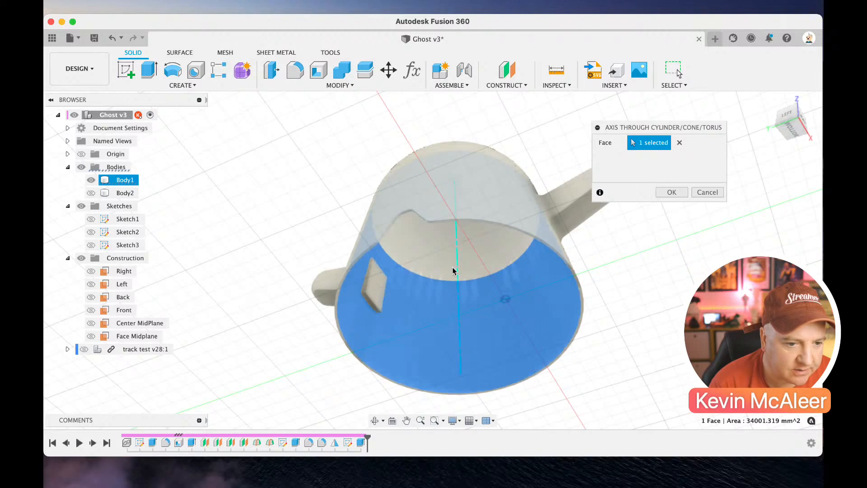
click(660, 193)
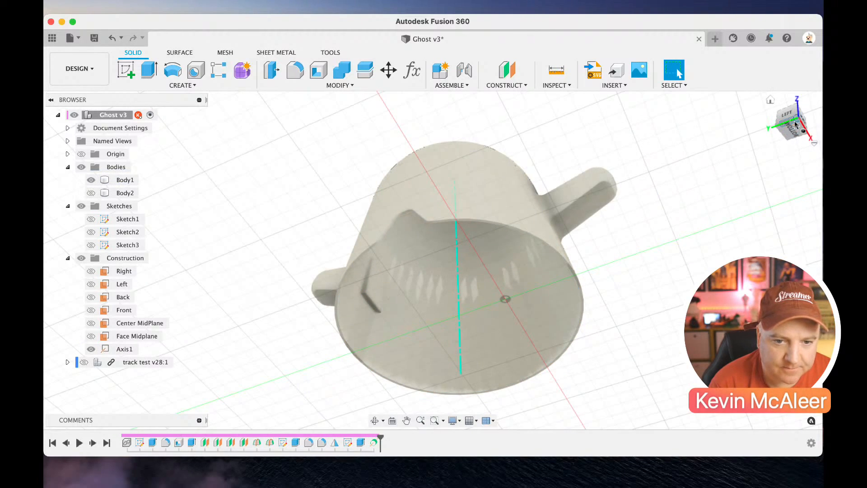
Set up a circular pattern of features using the base notch cut as the object and the constructed vertical axis as its axis
drag(786, 122, 784, 145)
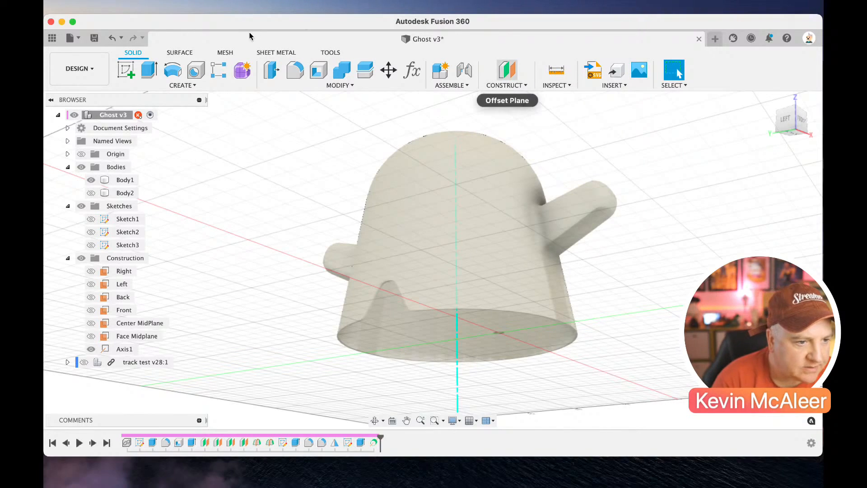
click(193, 86)
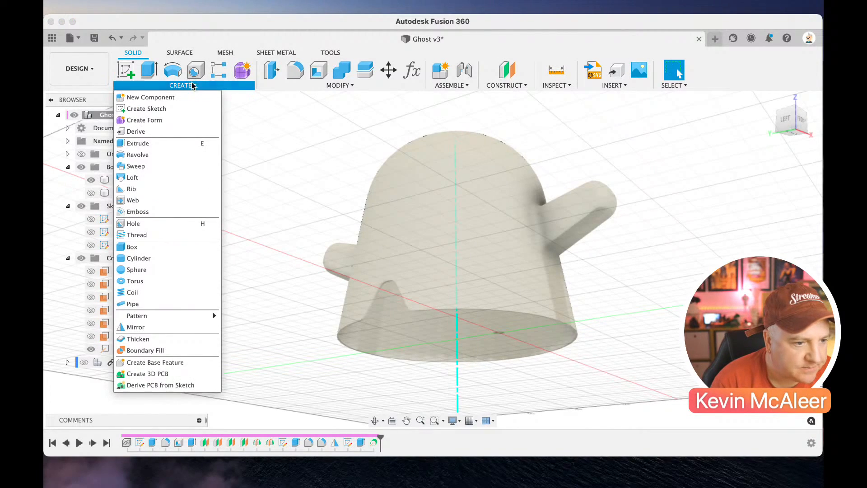
mouse_move(163, 316)
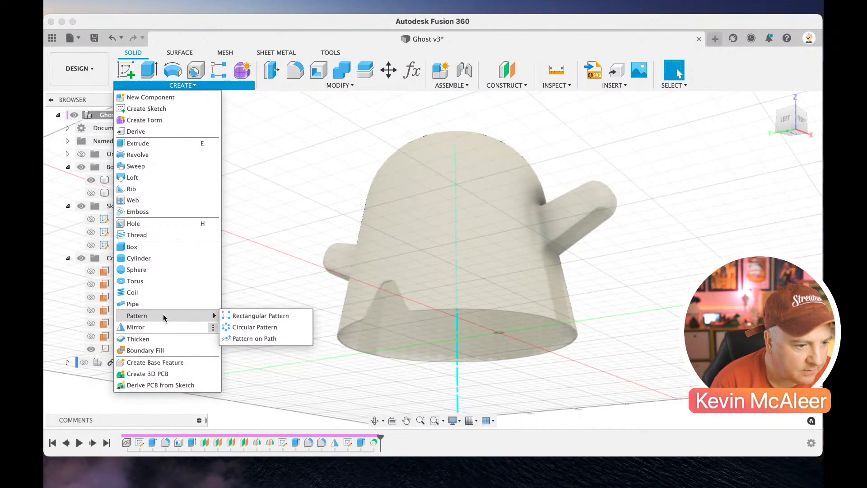
click(233, 327)
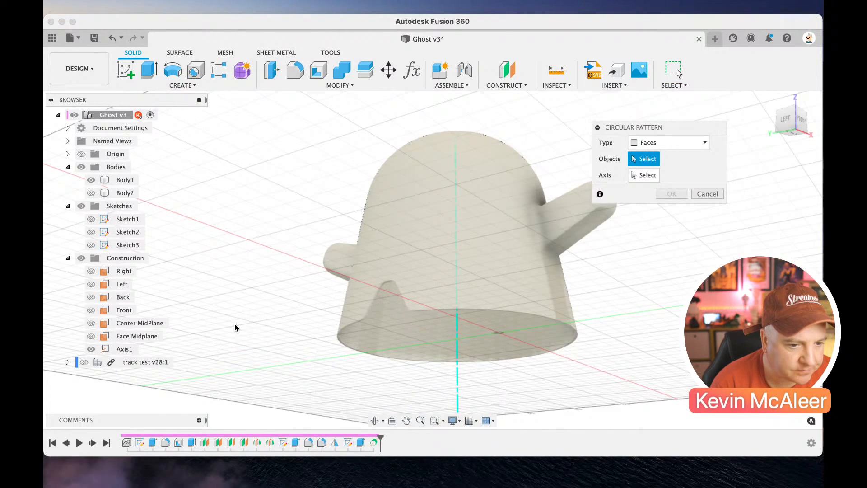
click(643, 142)
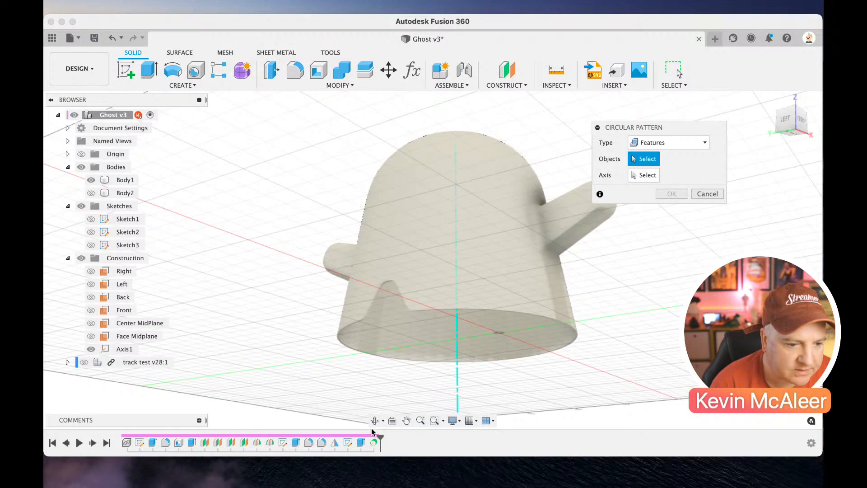
click(360, 445)
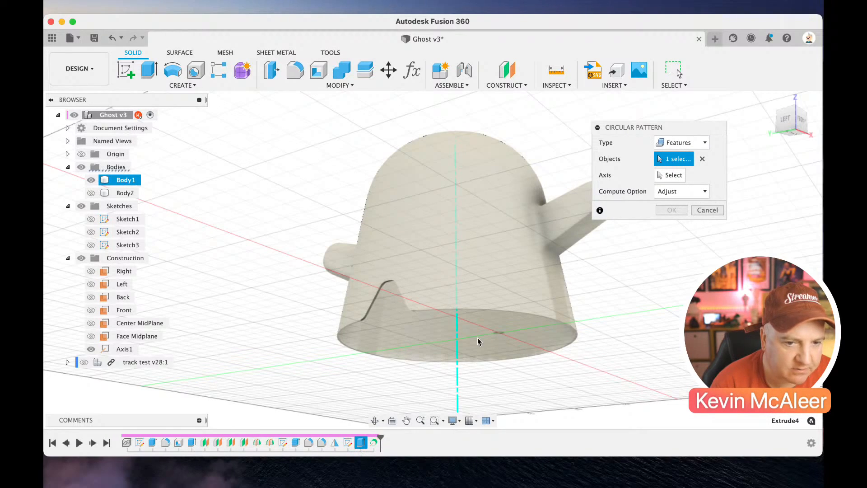
click(671, 175)
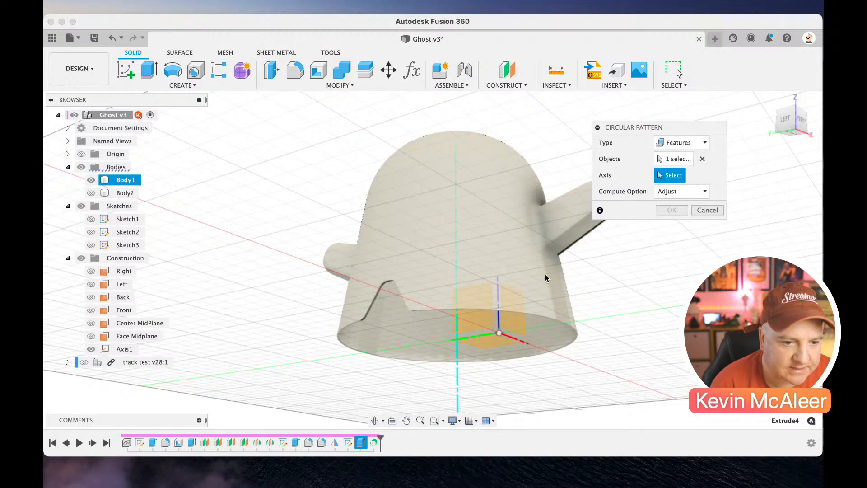
click(459, 364)
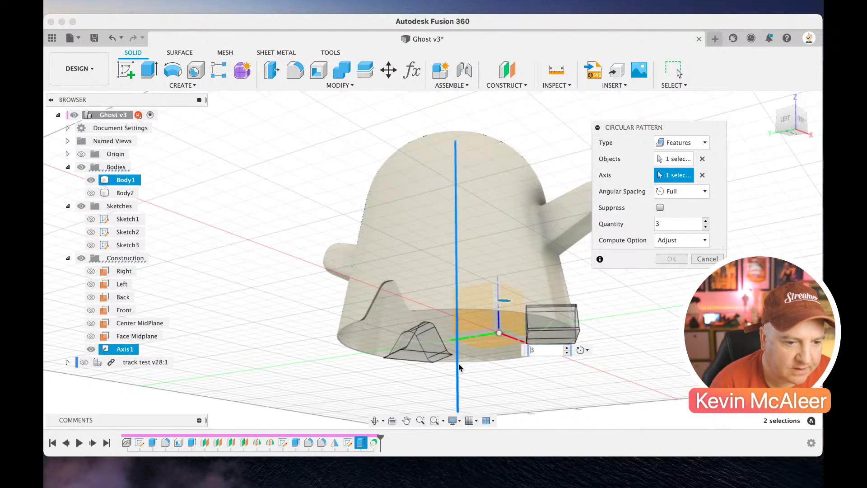
Set the circular pattern's quantity to 10 over the full angle and apply it
click(705, 222)
click(706, 221)
click(706, 222)
click(705, 222)
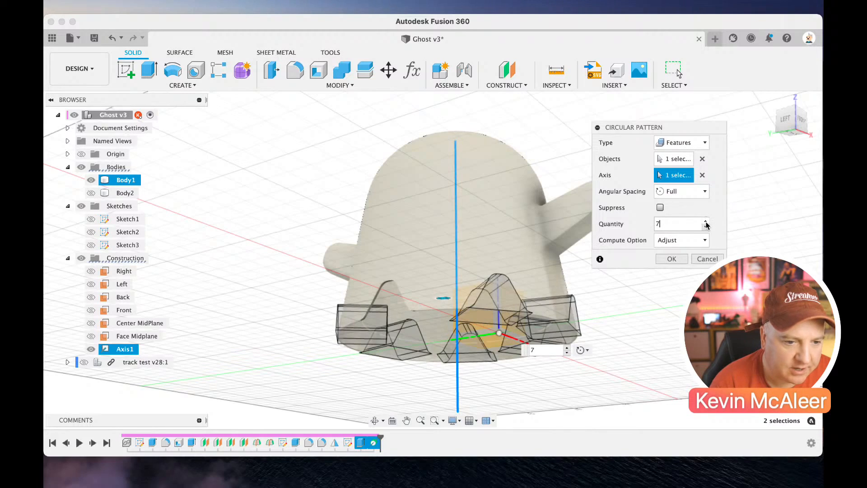
click(706, 221)
click(706, 222)
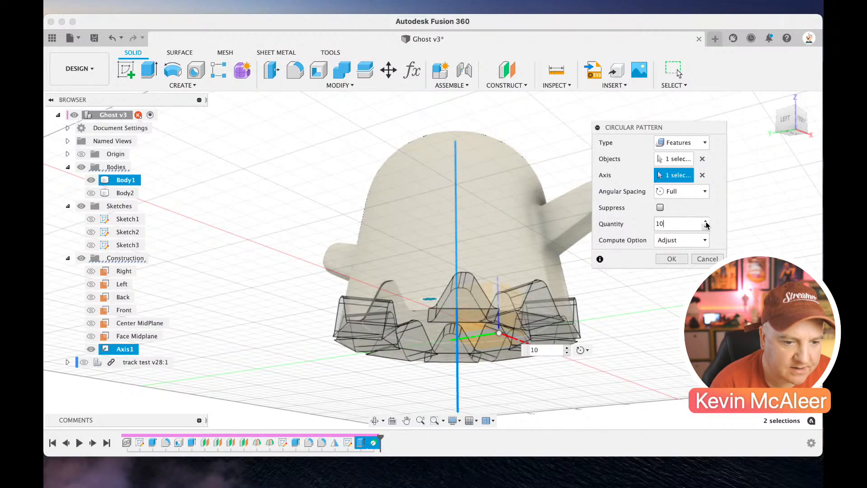
click(678, 259)
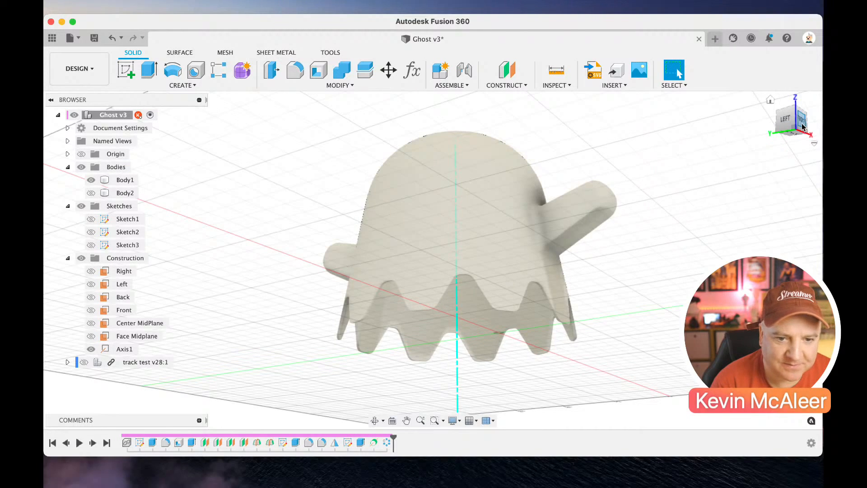
Show the track test component inside the ghost body and view it from the front
mouse_move(793, 115)
mouse_down()
mouse_move(776, 136)
mouse_move(796, 113)
mouse_up()
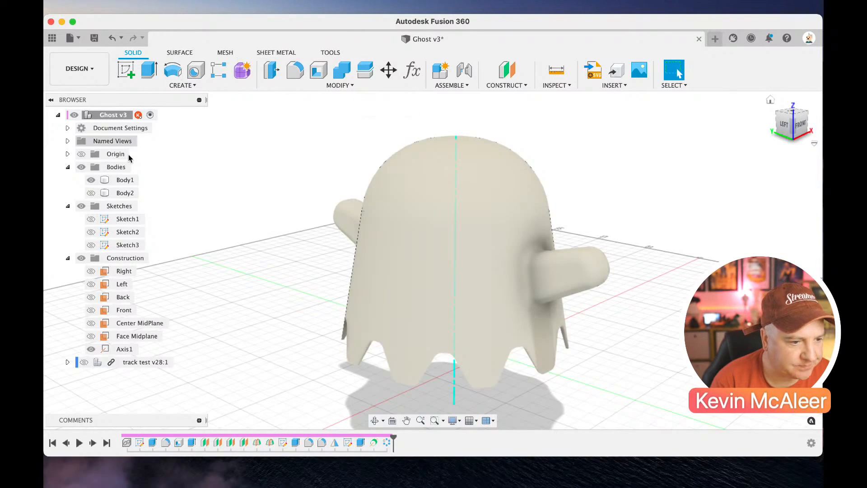
click(84, 362)
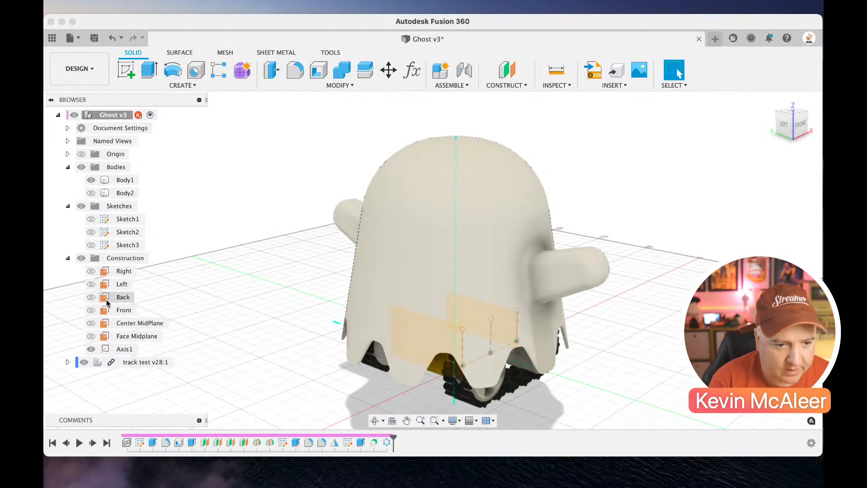
click(442, 198)
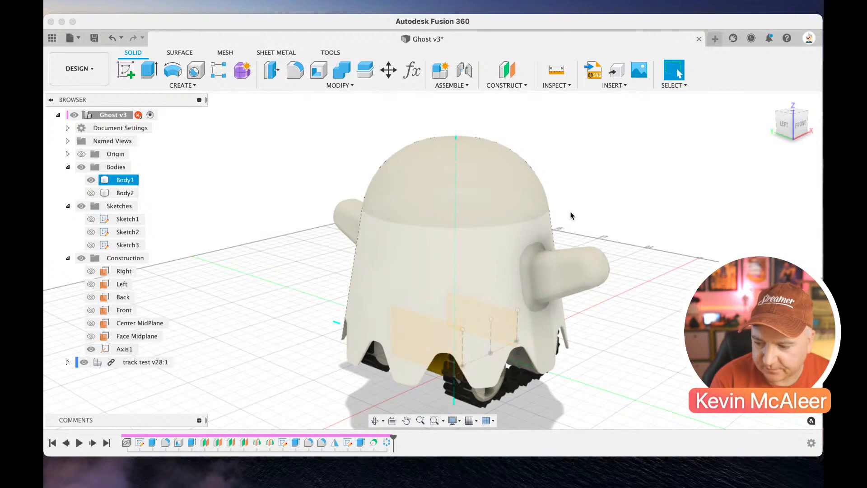
click(639, 154)
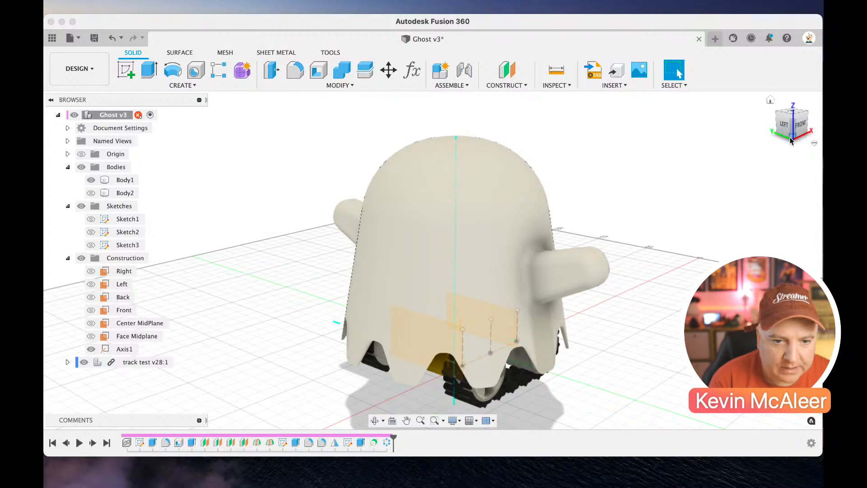
drag(790, 139, 741, 152)
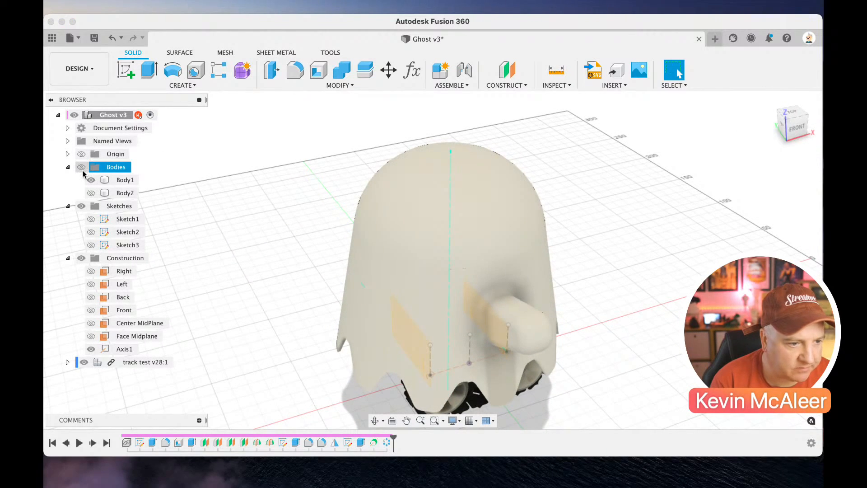
Hide the bodies and bring the corner of the chassis and circuit boards into close view
click(82, 167)
scroll(373, 321, up, 8)
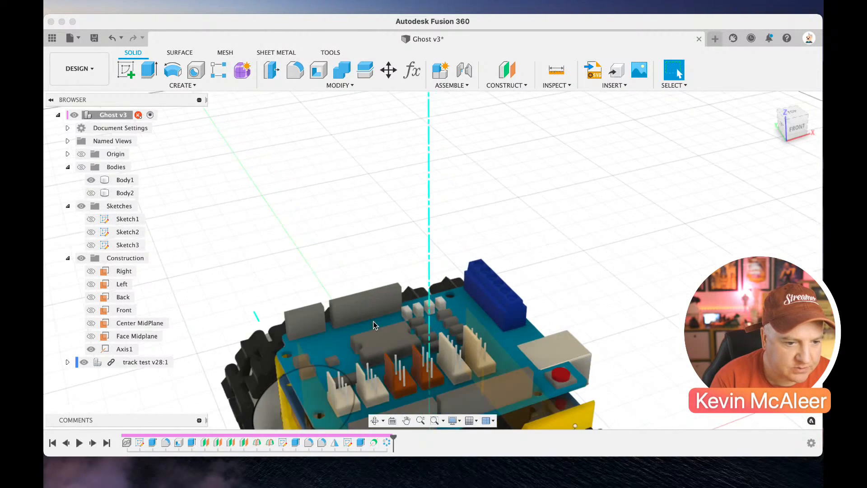
scroll(373, 321, down, 5)
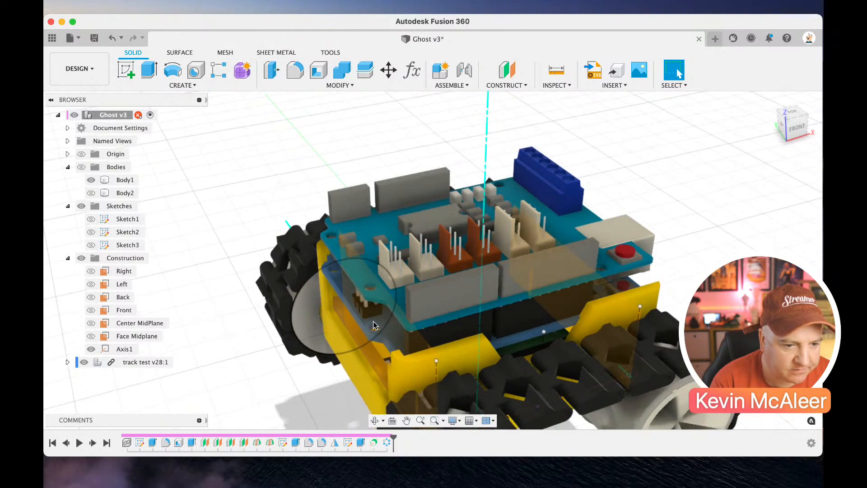
scroll(373, 321, up, 10)
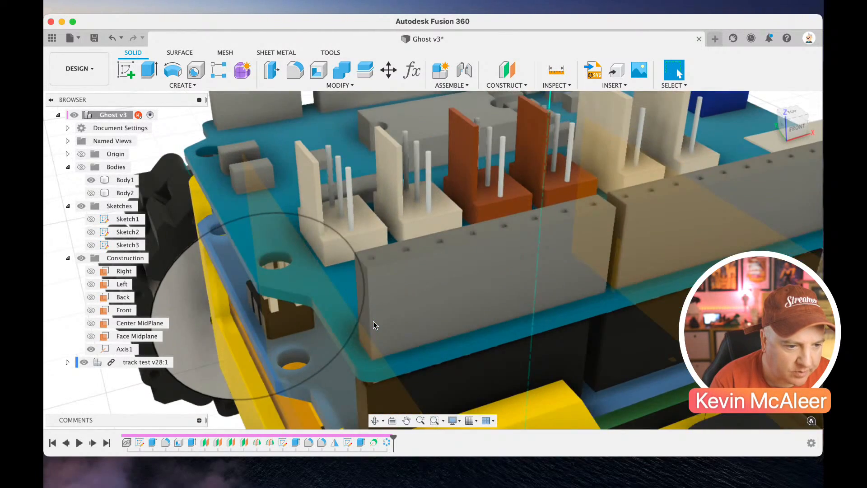
scroll(373, 324, up, 5)
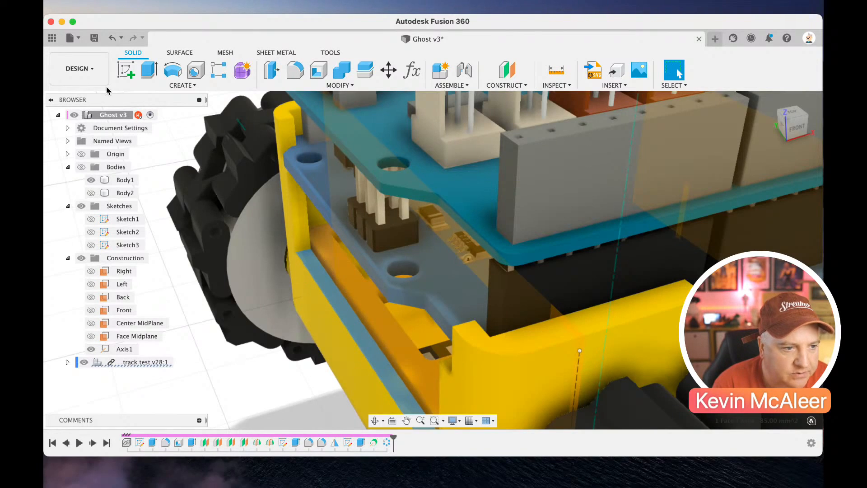
Start a sketch on a horizontal face of the chassis and turn on Slice
click(124, 77)
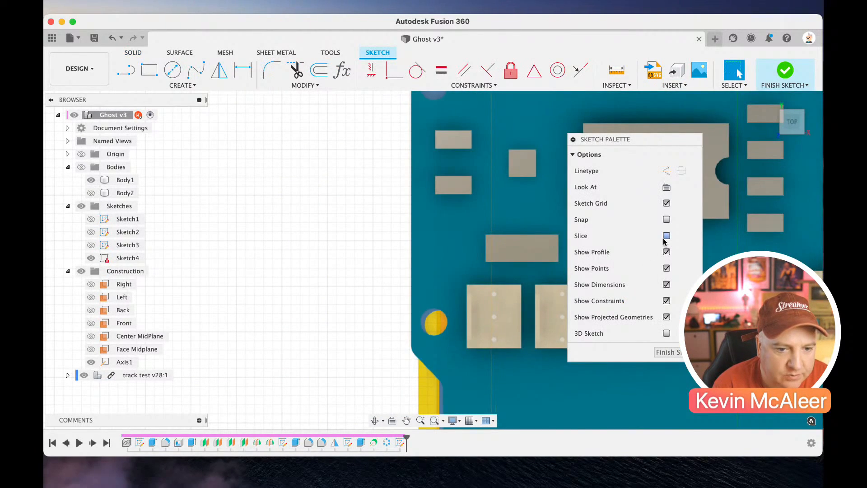
click(667, 236)
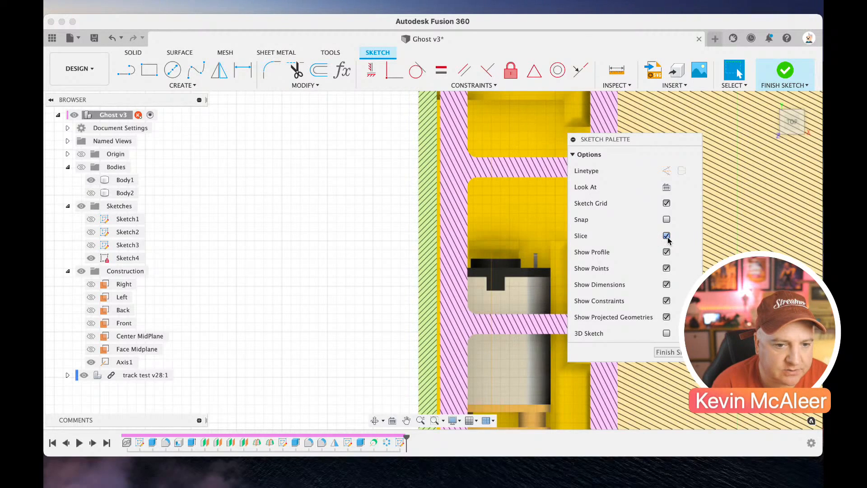
scroll(511, 248, up, 3)
scroll(510, 249, right, 3)
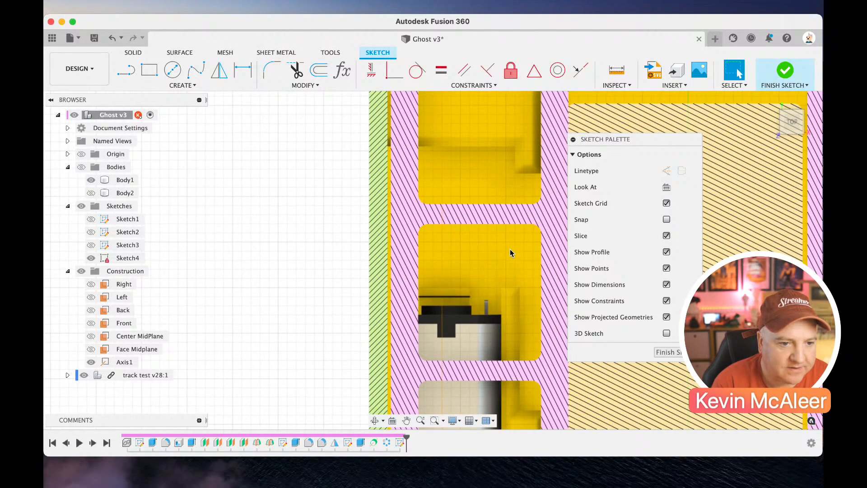
scroll(511, 254, right, 2)
scroll(456, 257, down, 3)
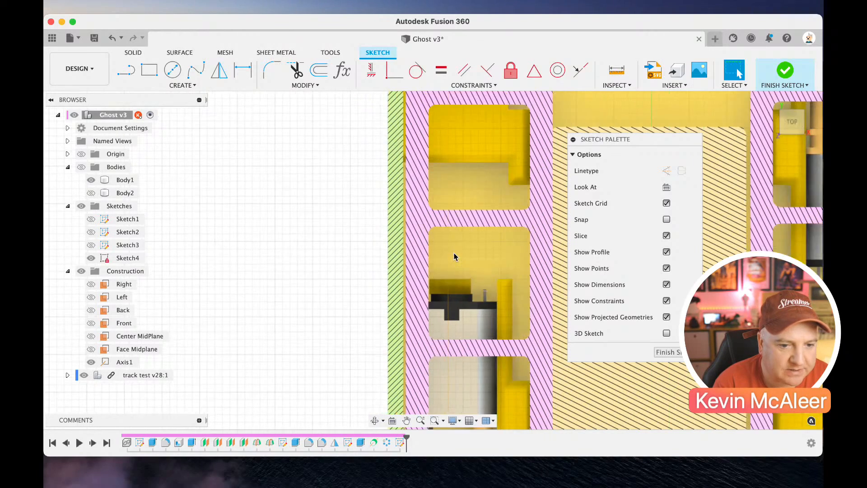
scroll(454, 256, right, 2)
scroll(454, 256, up, 1)
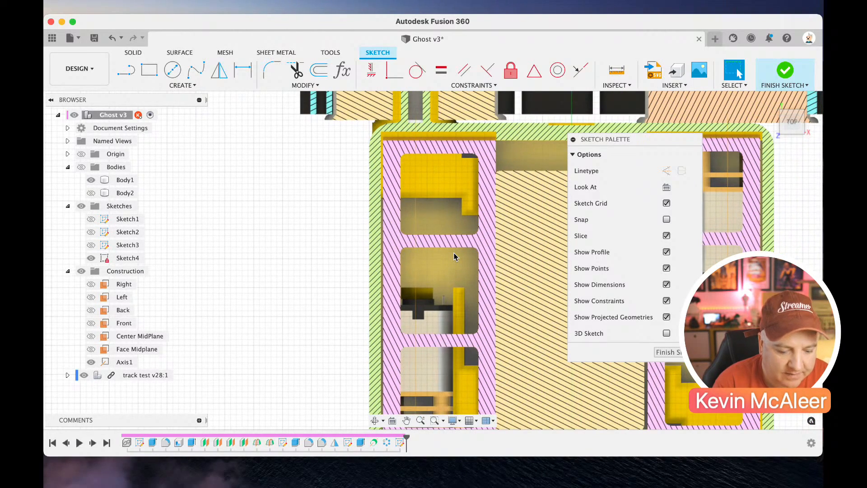
Project the inner and outer edges of the chassis's left side wall and the outer edge's endpoints, using the individual-entity selection filter
key(p)
scroll(331, 247, left, 2)
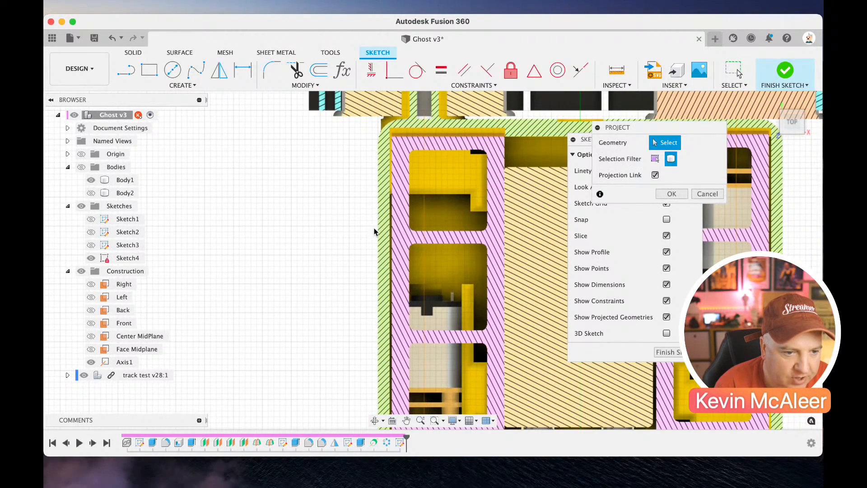
click(386, 224)
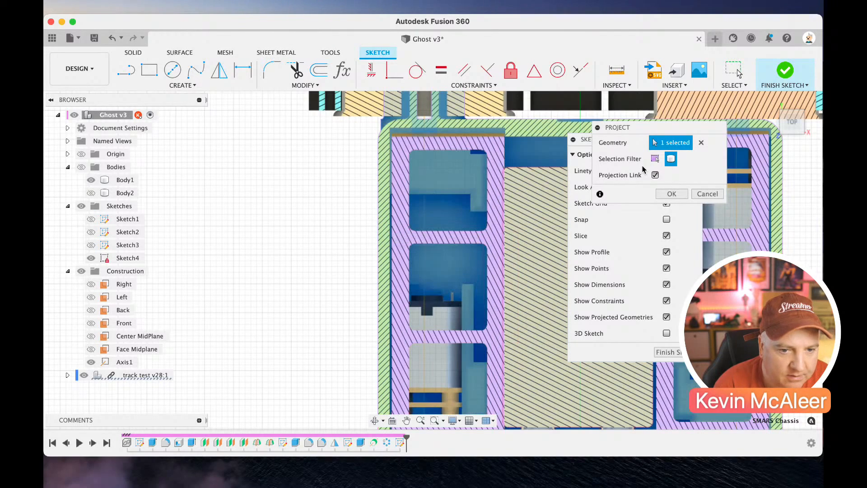
click(655, 159)
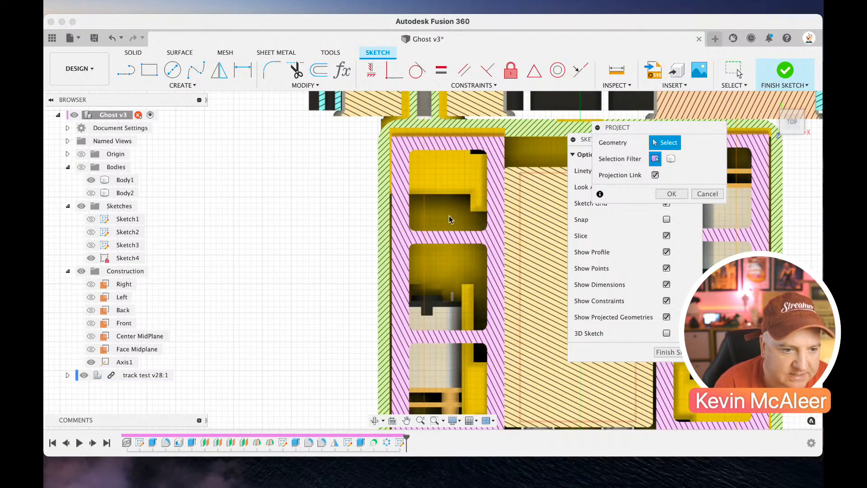
click(379, 235)
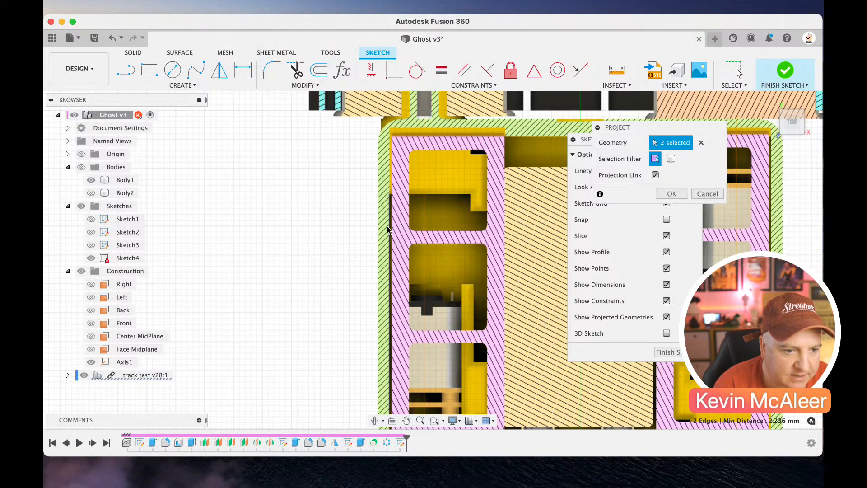
click(386, 156)
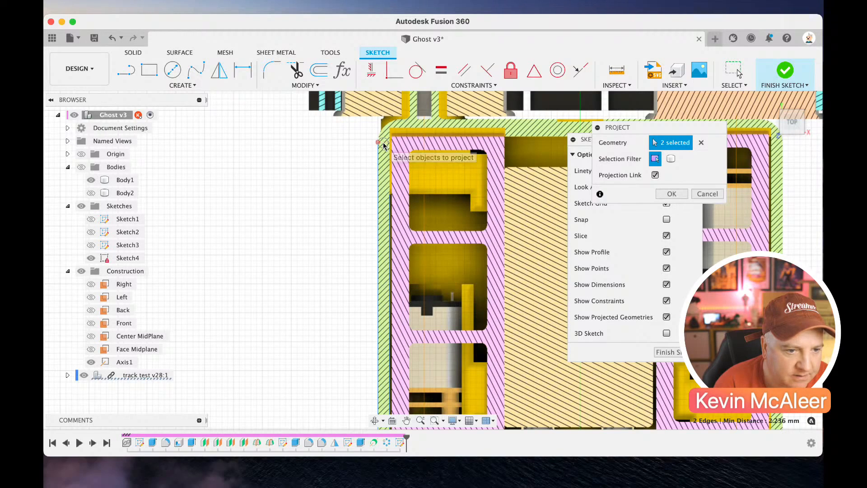
click(383, 144)
scroll(371, 197, down, 5)
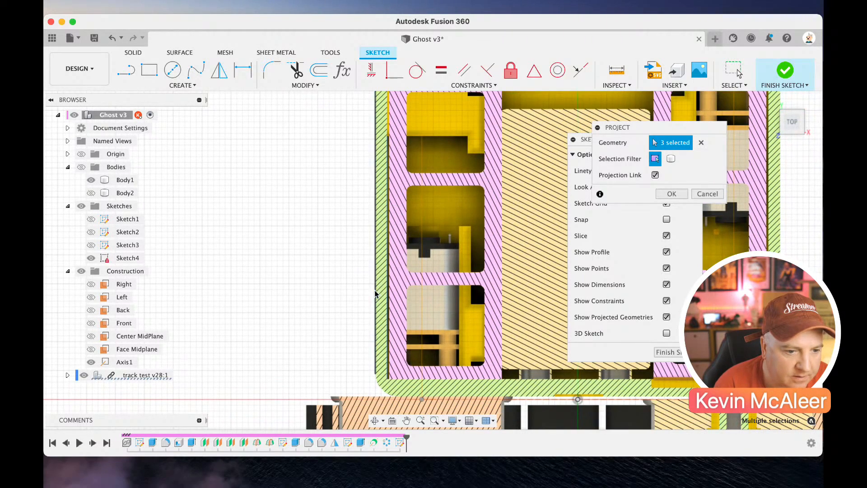
click(376, 374)
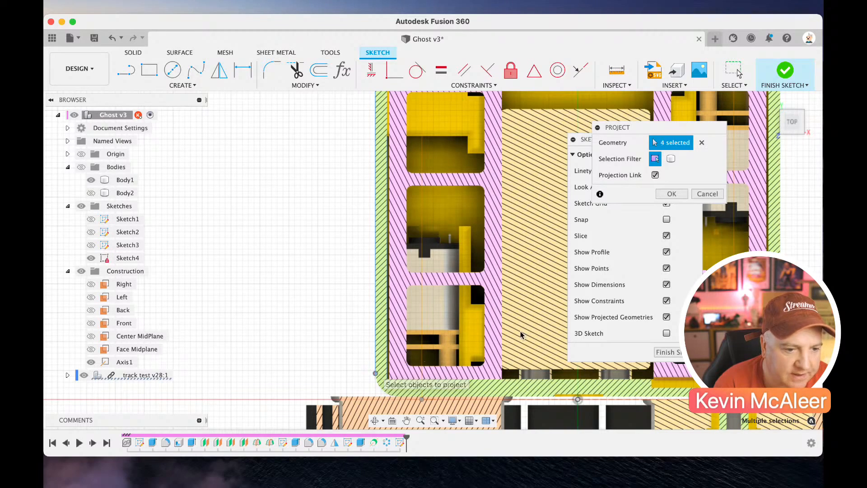
click(672, 194)
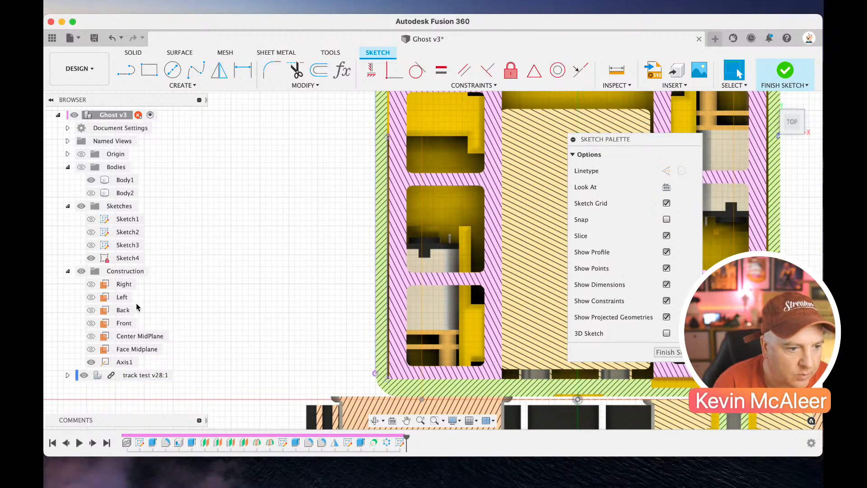
Hide the track test component so only the projected sketch lines are left in view
click(83, 376)
click(83, 377)
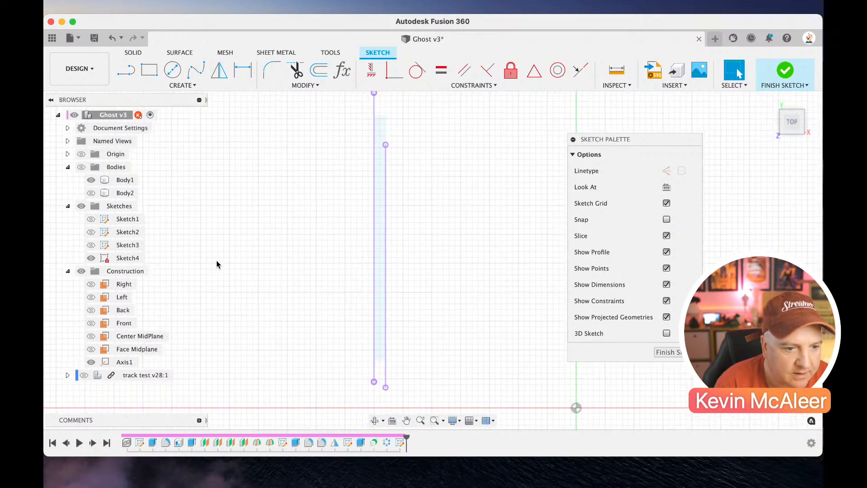
scroll(217, 260, down, 1)
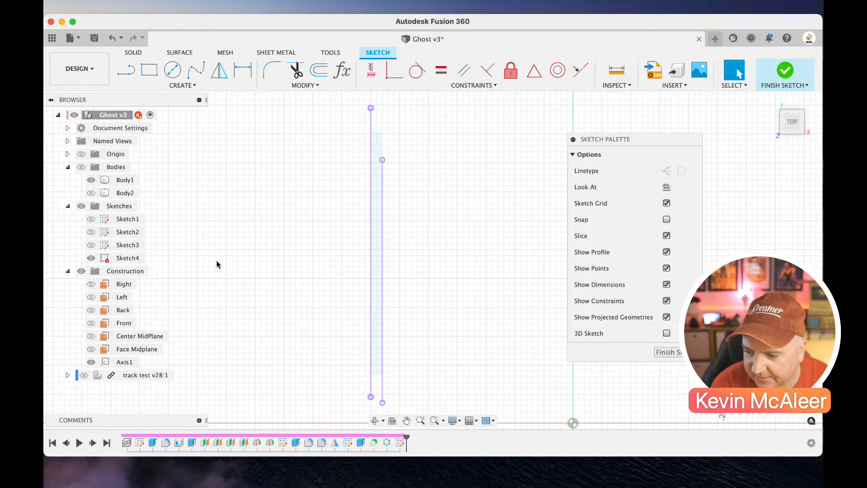
Show the track test component again and turn off Slice so the chassis's left side wall is fully visible
click(81, 378)
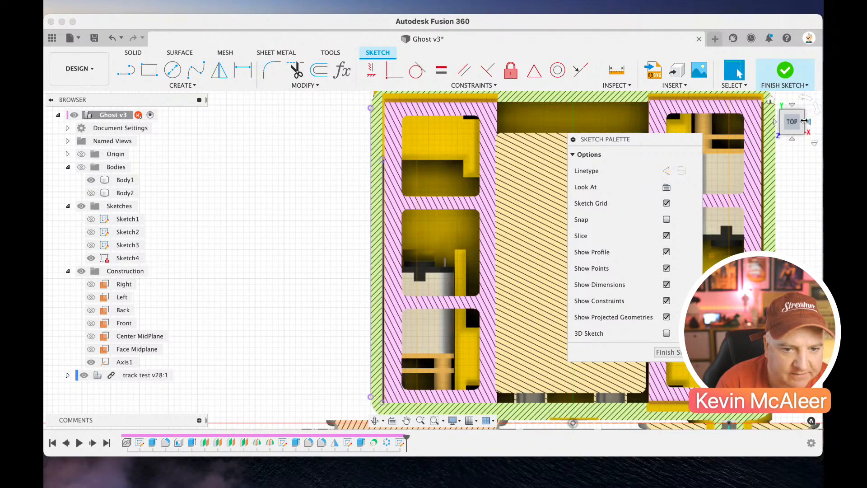
mouse_move(788, 135)
mouse_down()
mouse_move(821, 112)
mouse_move(52, 113)
mouse_move(59, 108)
mouse_up()
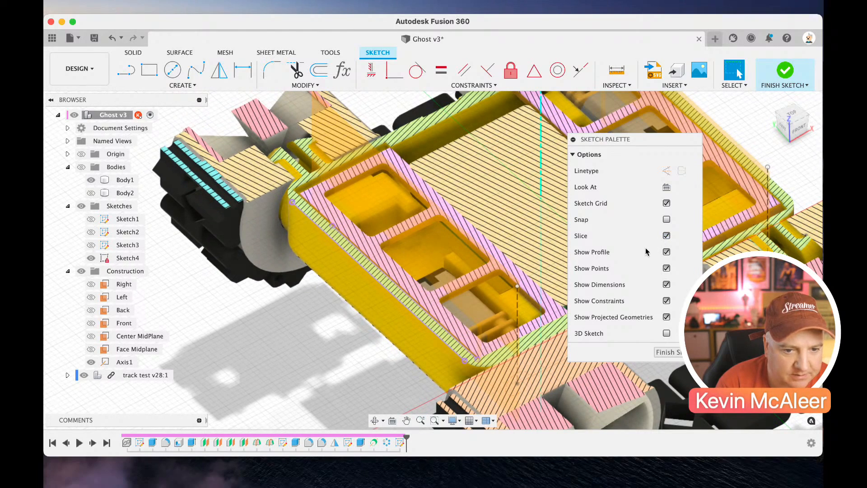
click(666, 236)
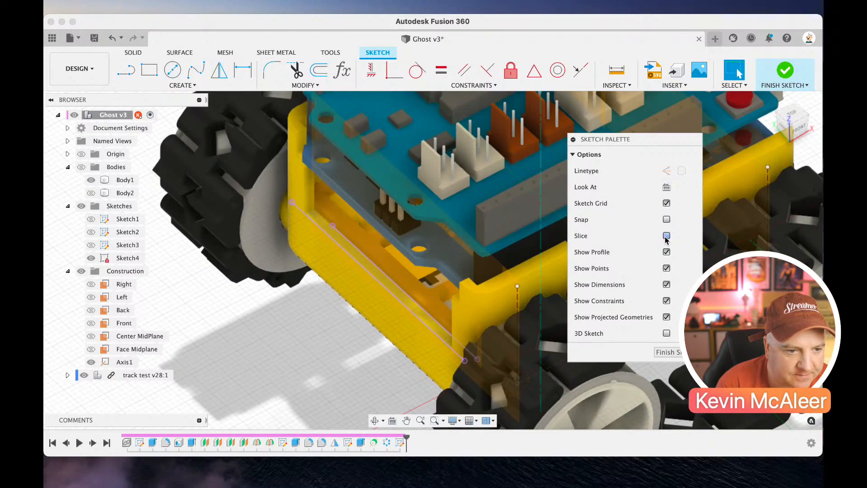
scroll(341, 228, up, 5)
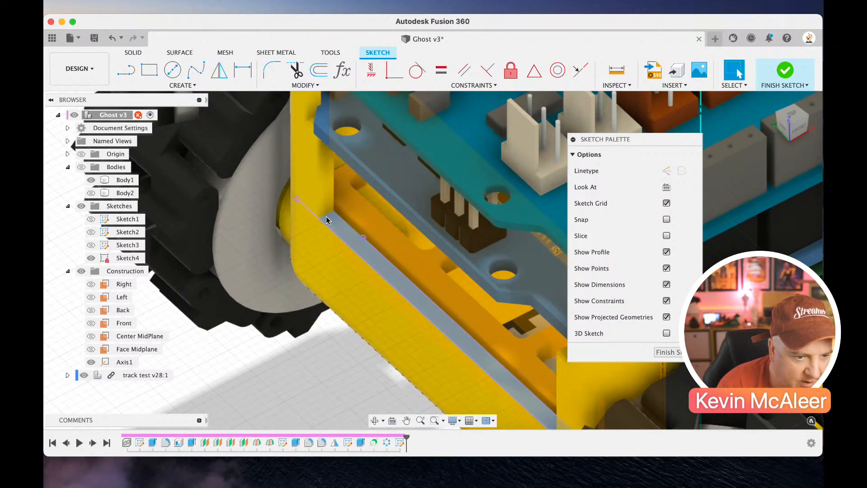
Project the short edge at the back end of the side wall's recess and the recess's front corner point into the sketch
key(p)
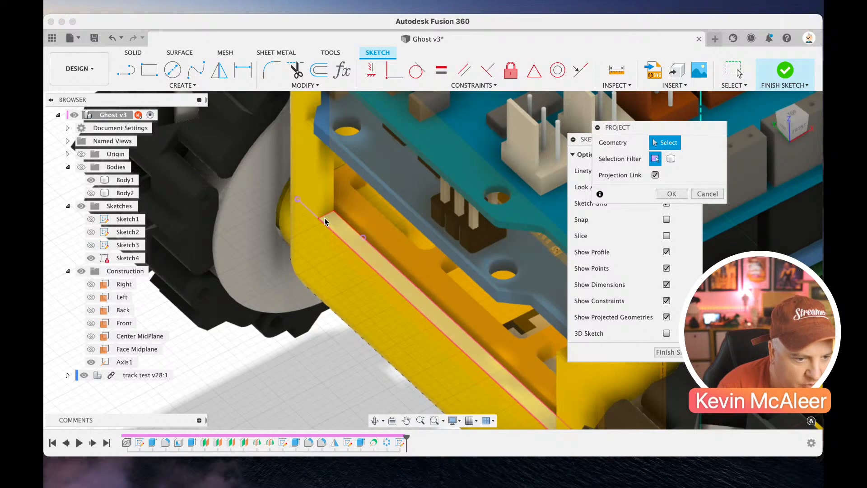
click(325, 220)
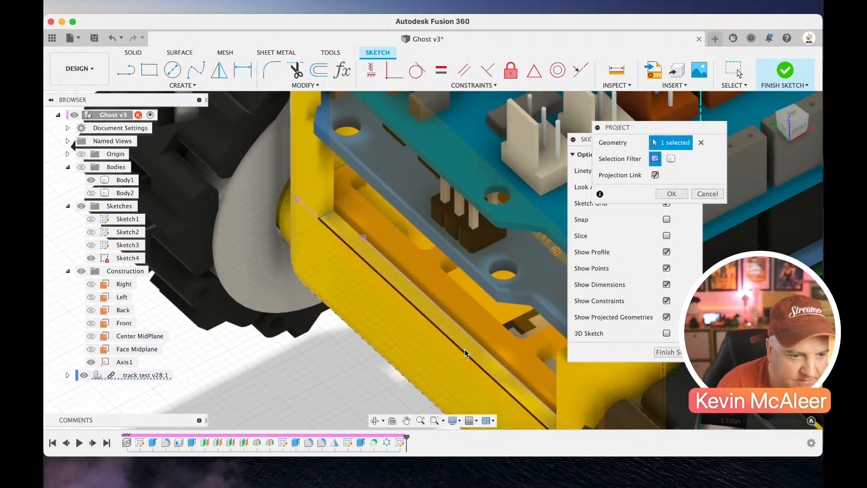
scroll(466, 352, down, 3)
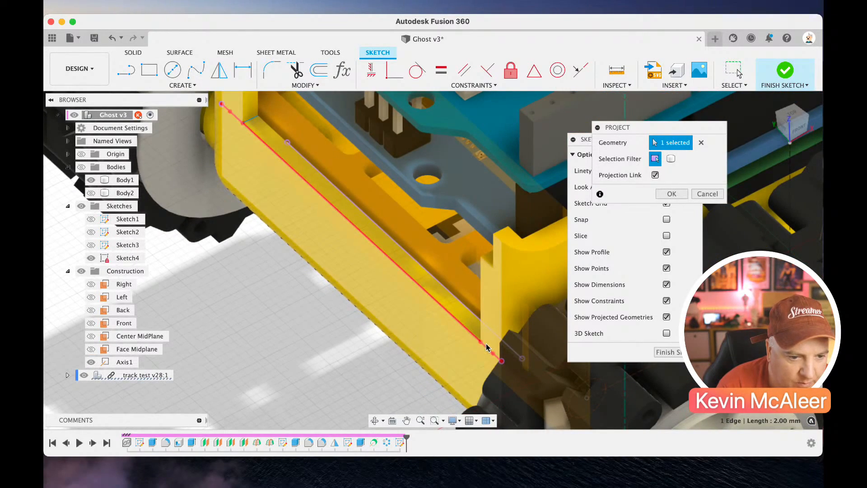
click(482, 347)
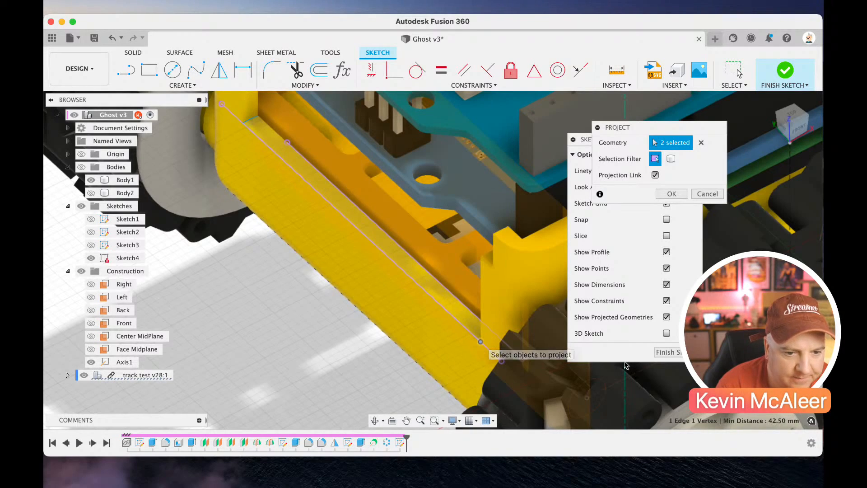
click(672, 194)
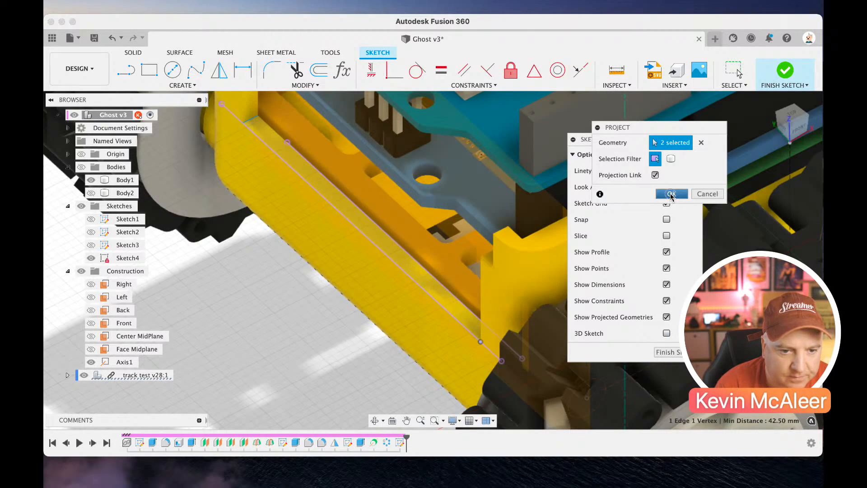
Look at the sketch from the top and hide the track test component so only the projected lines are left
click(794, 117)
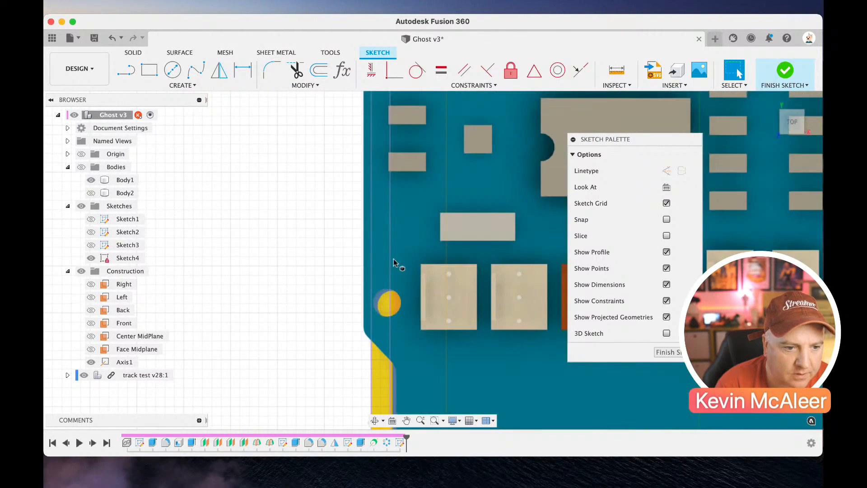
click(84, 375)
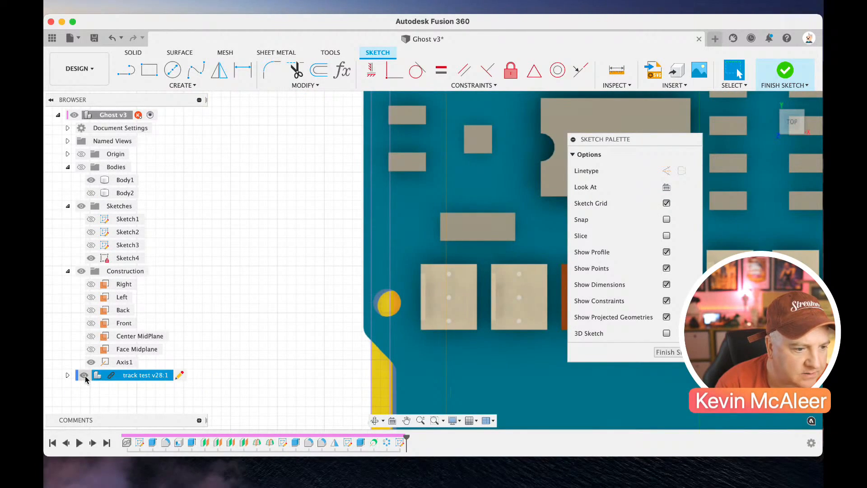
scroll(234, 305, down, 3)
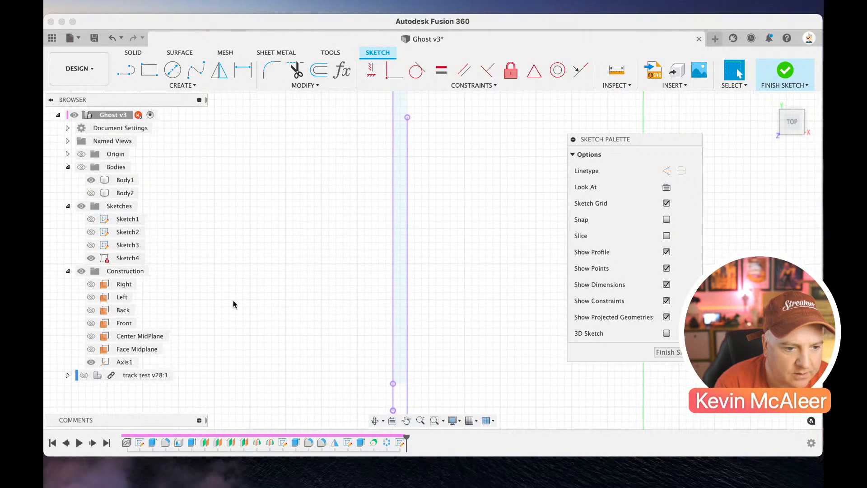
scroll(234, 305, right, 3)
scroll(234, 305, down, 2)
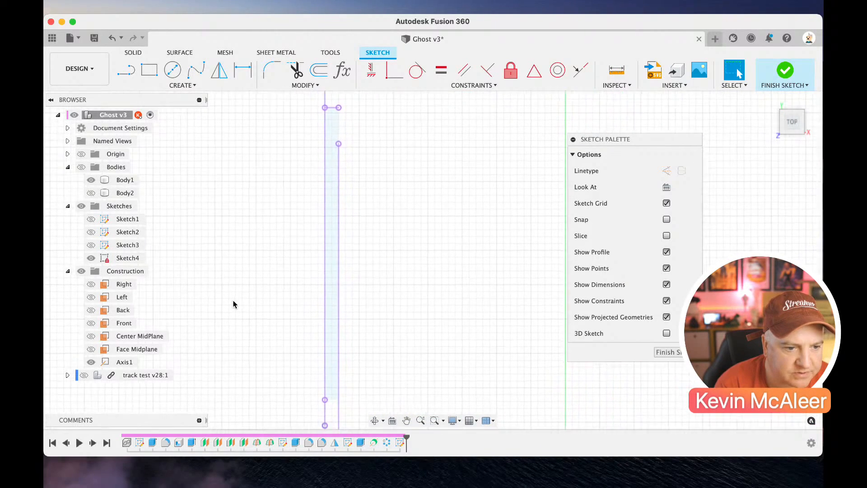
scroll(233, 304, down, 2)
scroll(233, 304, up, 1)
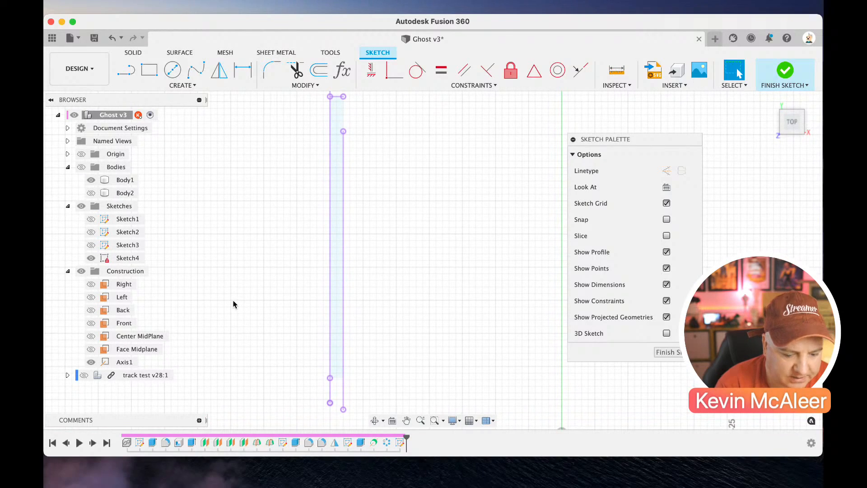
Sketch a two-point rectangle about 42.5 mm long from the upper projected corner, snapping its lower outer corner onto the projected recess point
key(r)
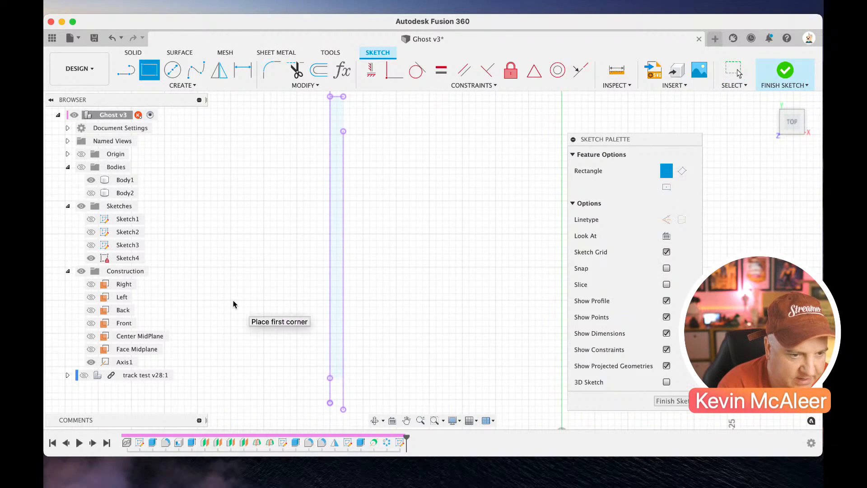
click(330, 96)
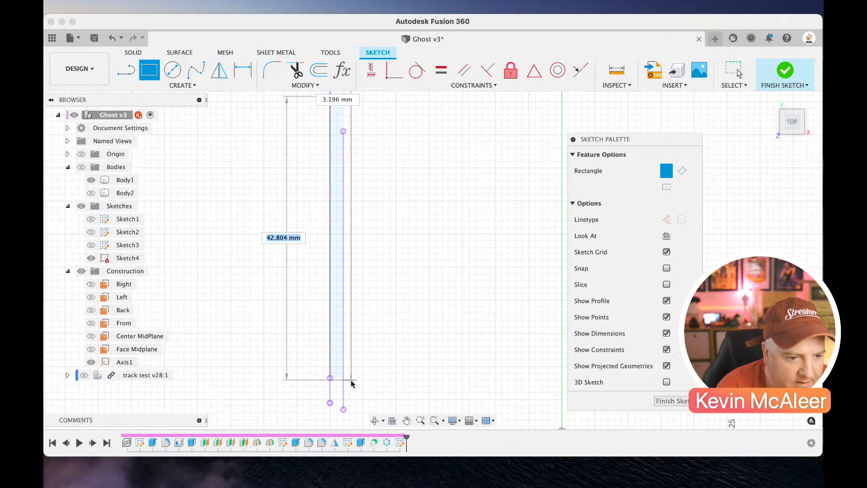
click(365, 387)
key(Escape)
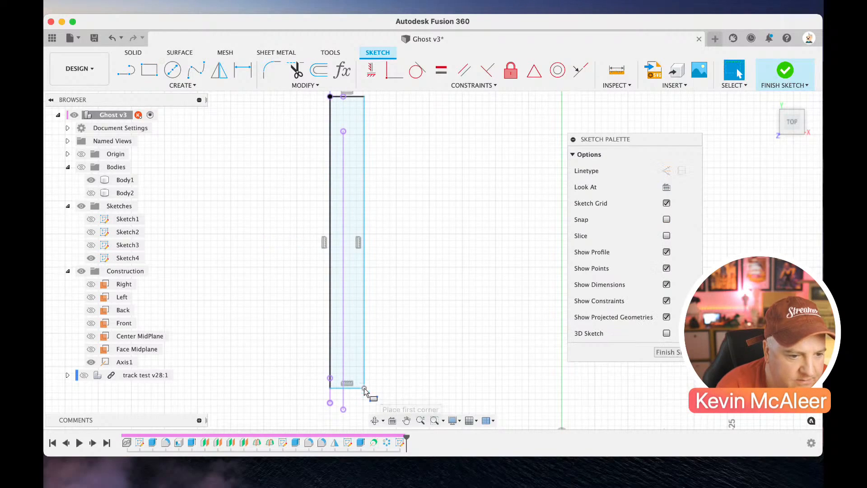
drag(330, 389, 330, 379)
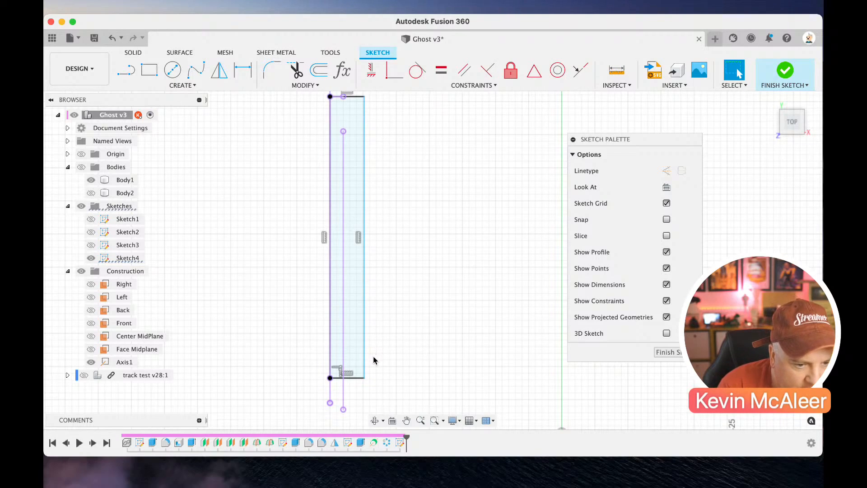
Make the rectangle's right side collinear with the projected inner edge of the wall
click(580, 70)
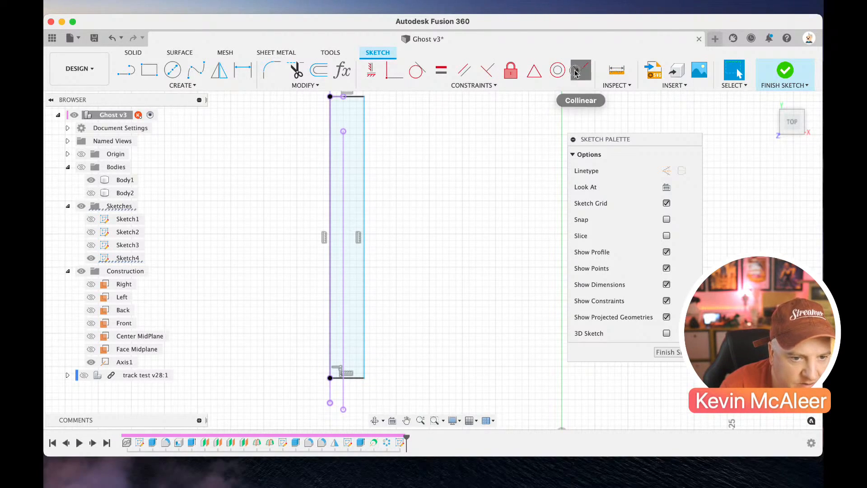
click(365, 207)
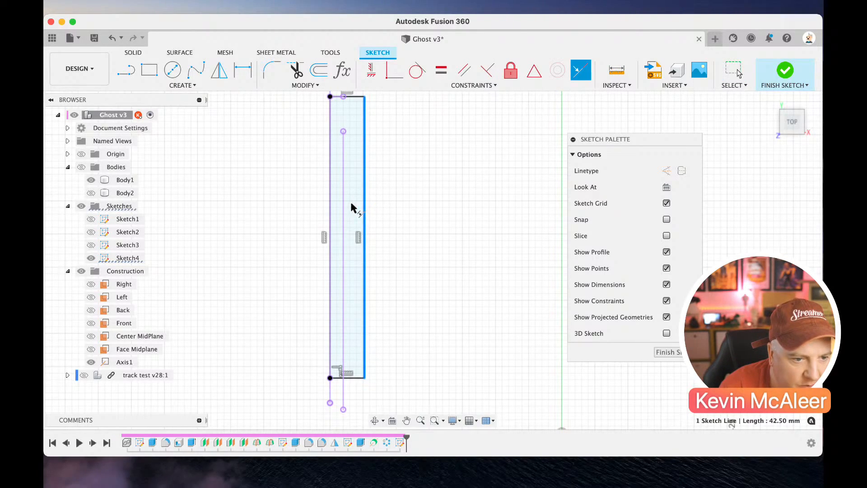
click(343, 207)
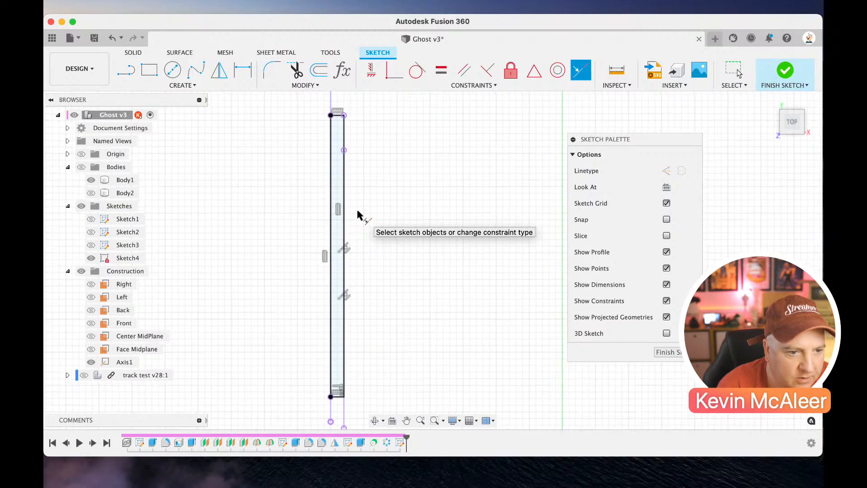
key(Escape)
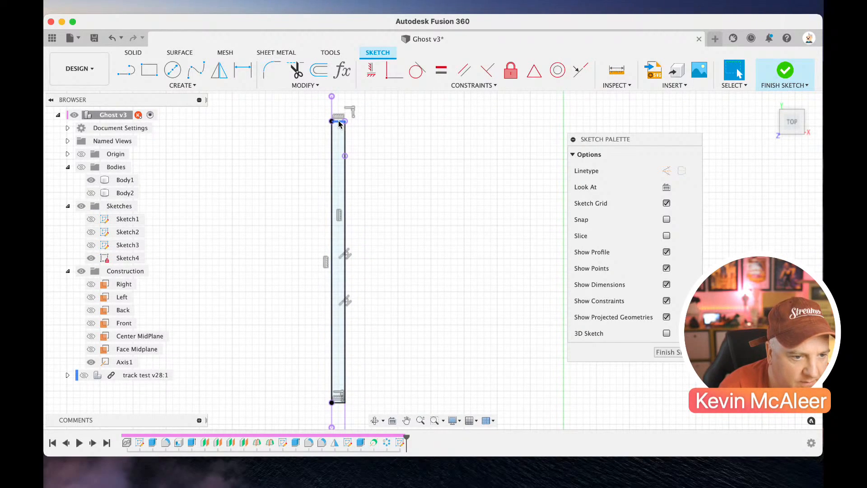
click(340, 122)
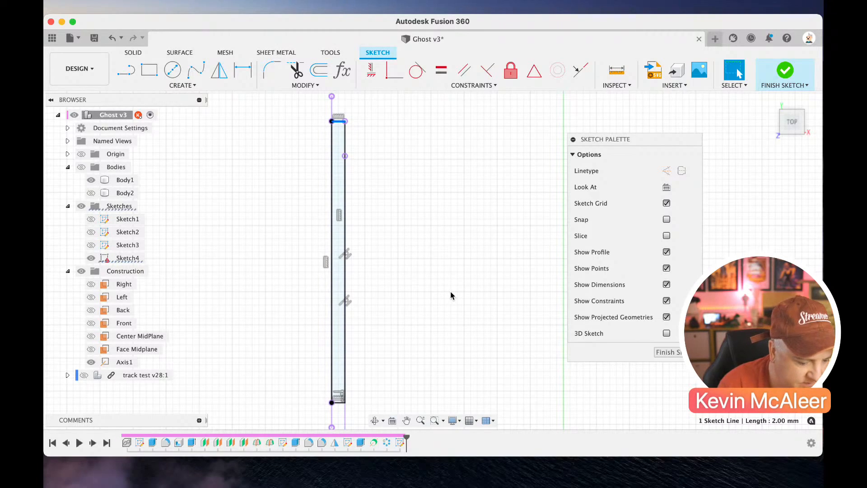
key(d)
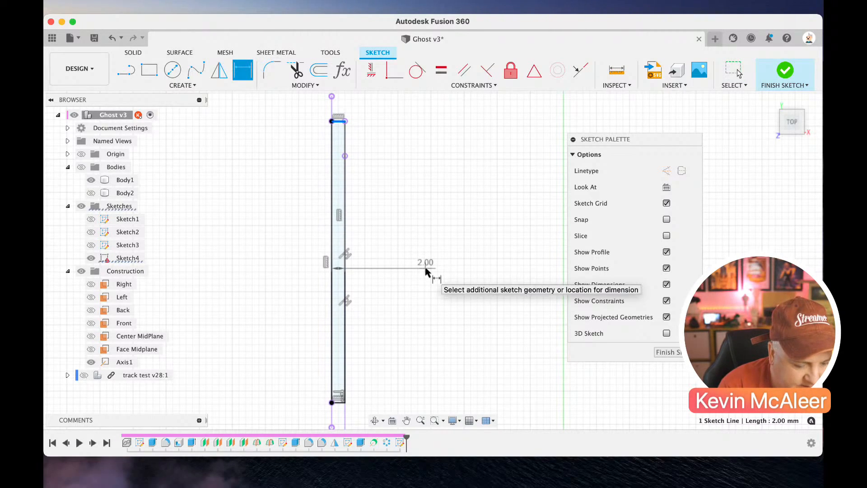
key(Escape)
Sketch two tall rectangles flanking the narrow one, about 9.7 by 43.4 mm on its right and about 6.7 mm wide on its left
key(r)
scroll(392, 203, left, 2)
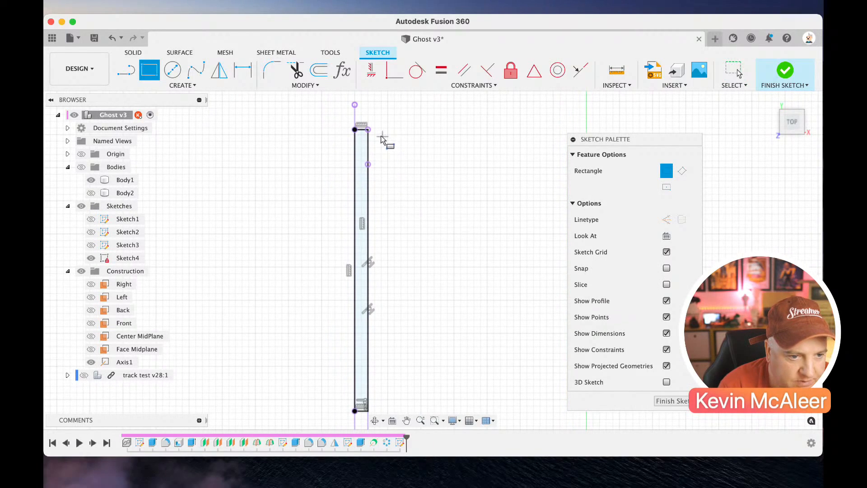
click(371, 110)
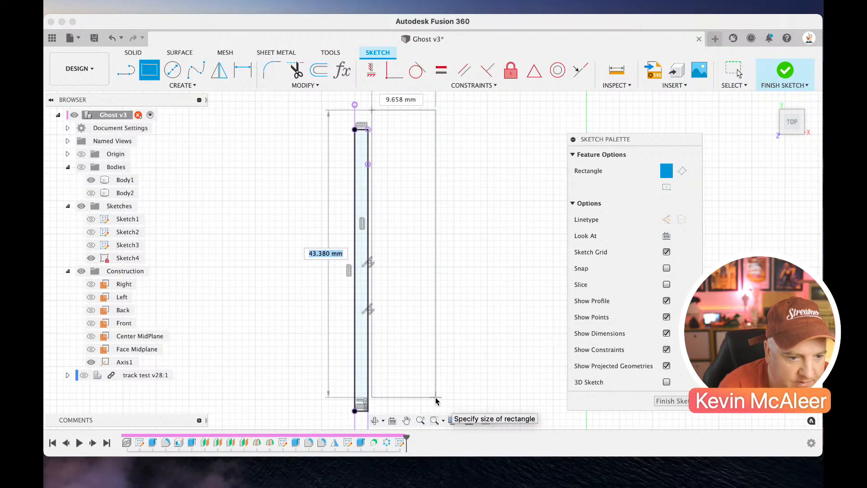
click(436, 397)
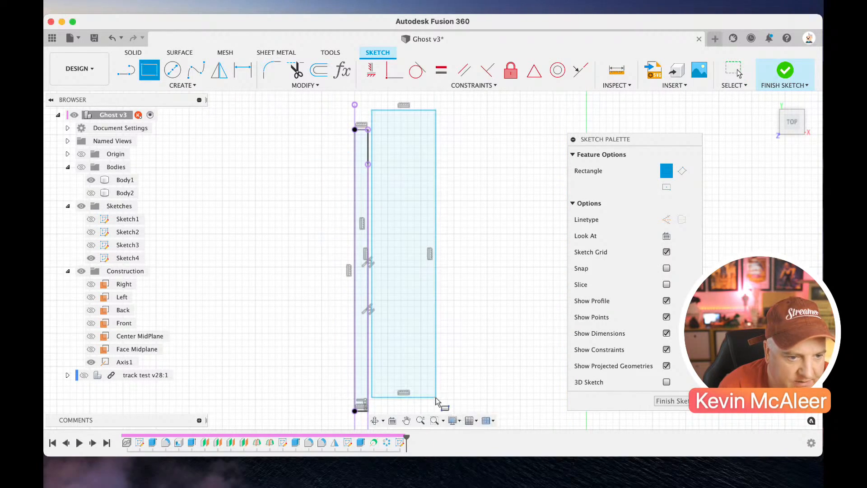
click(343, 110)
click(298, 407)
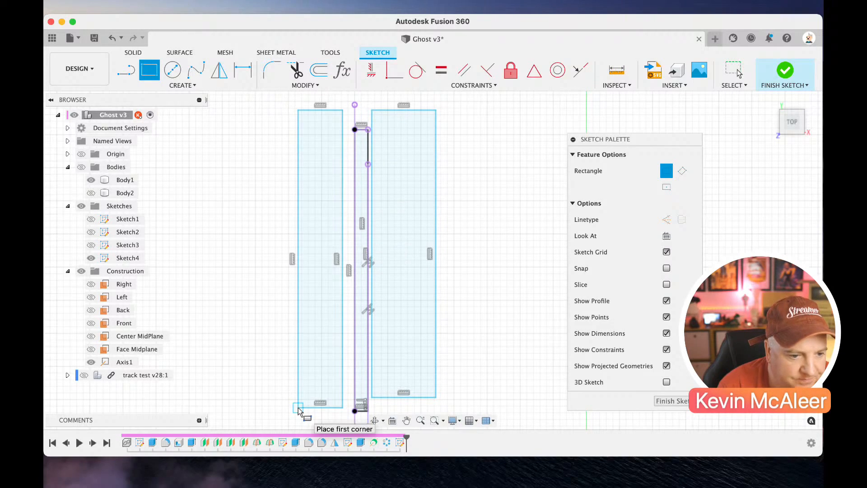
key(Escape)
Make the two flanking rectangles' top edges collinear with each other, and their bottom edges likewise
scroll(470, 123, up, 1)
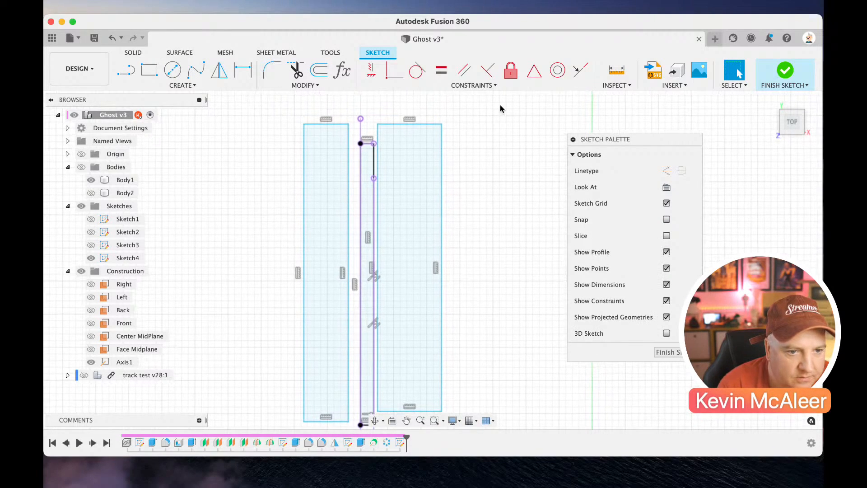
click(581, 71)
click(343, 125)
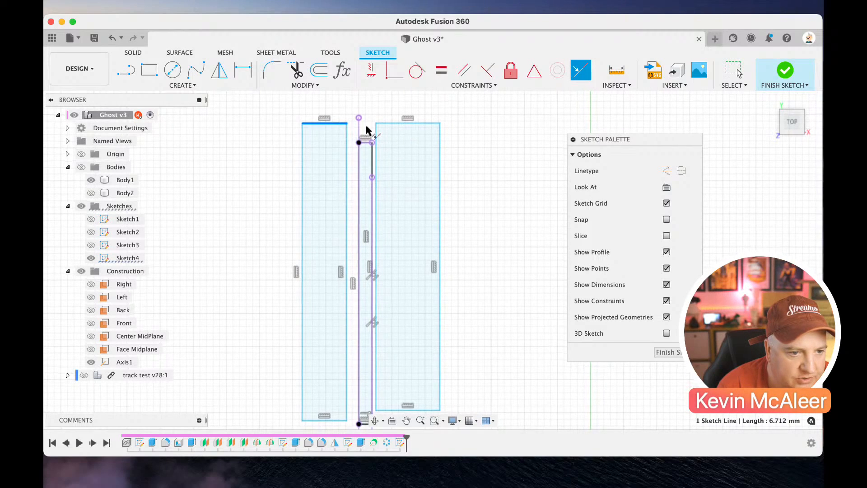
middle_drag(358, 130, 401, 131)
click(428, 135)
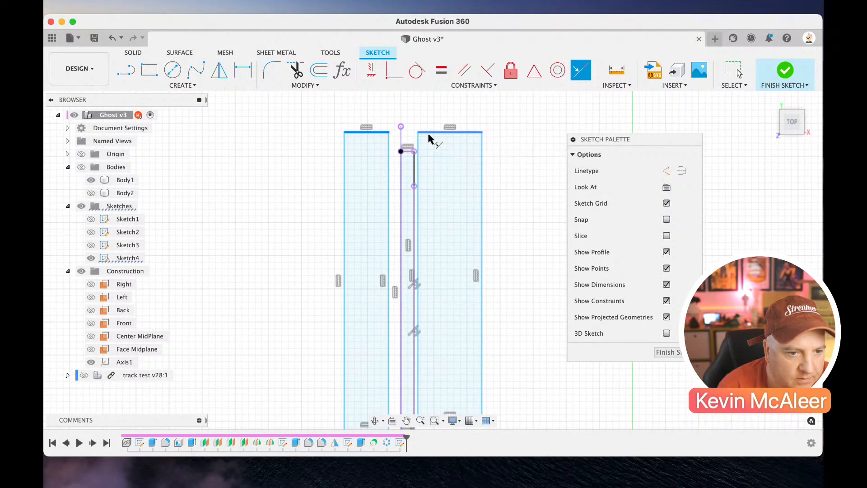
scroll(428, 135, down, 3)
click(372, 372)
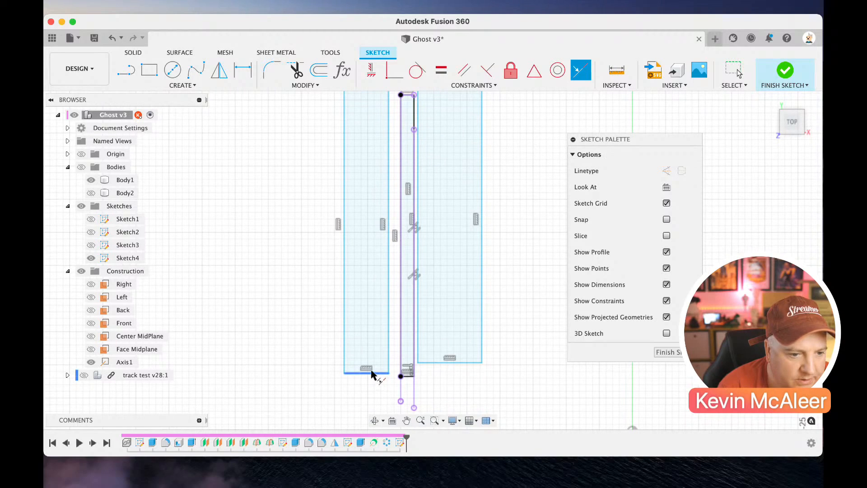
click(449, 366)
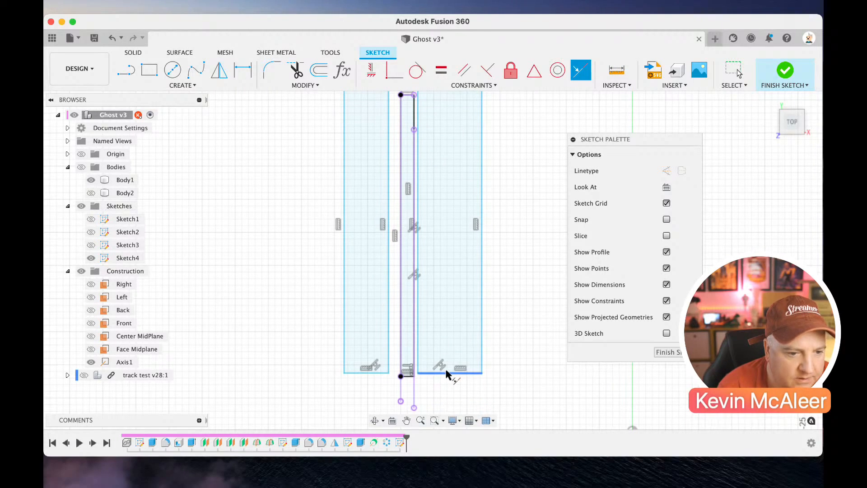
scroll(447, 372, up, 3)
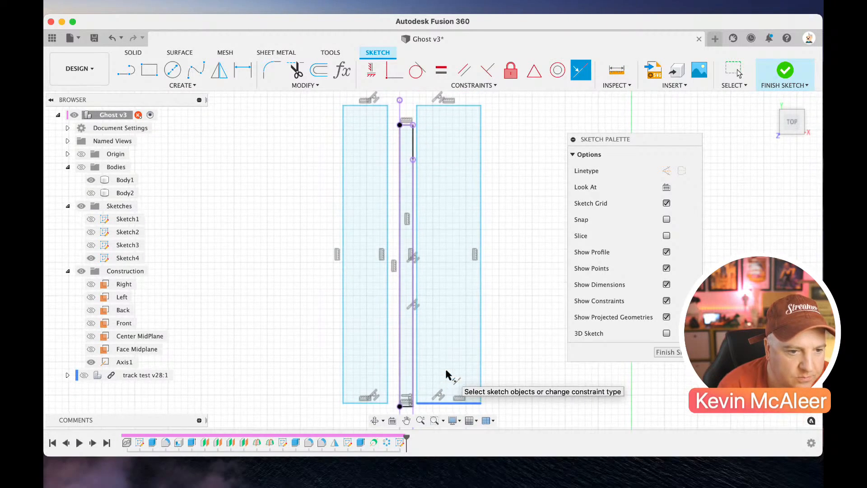
Make the two flanking rectangles' inner edges collinear with the adjacent sides of the narrow rectangle
click(414, 204)
click(415, 205)
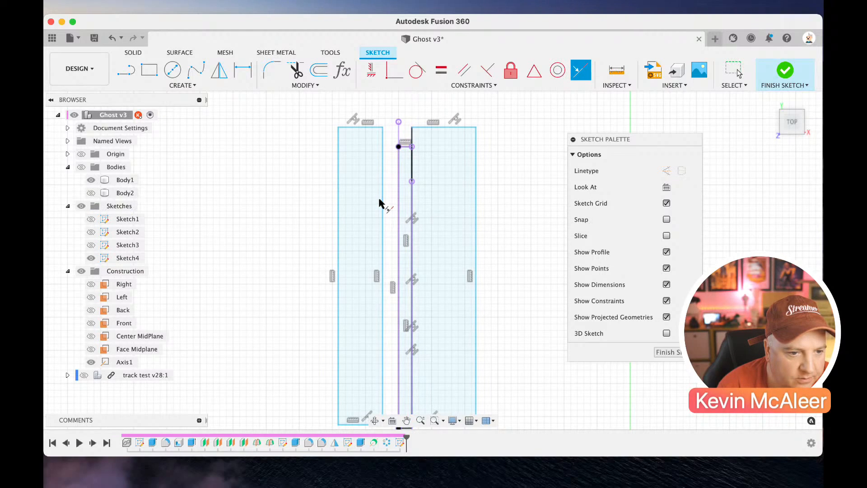
click(383, 201)
click(398, 204)
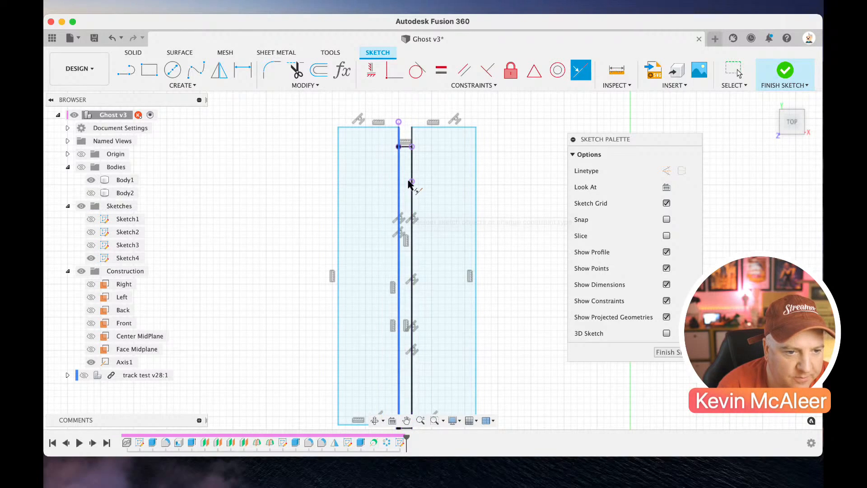
Dimension the left flanking rectangle's width along its top edge at 4 mm
scroll(411, 186, up, 3)
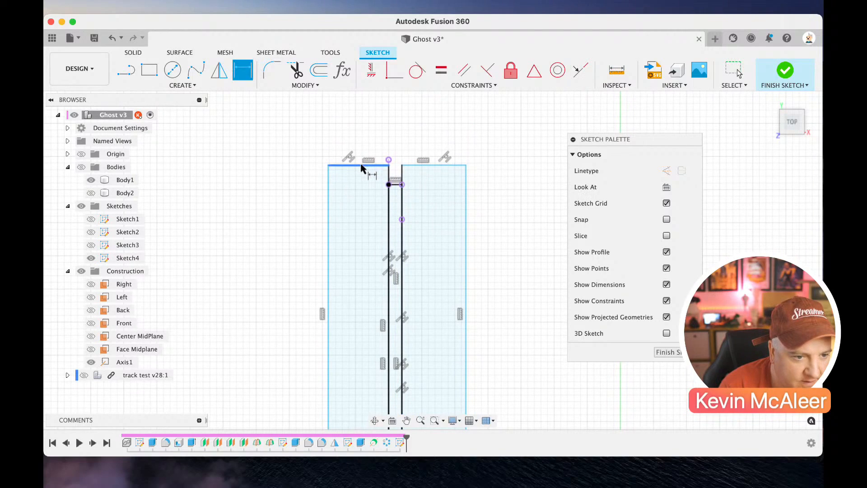
click(364, 164)
click(364, 145)
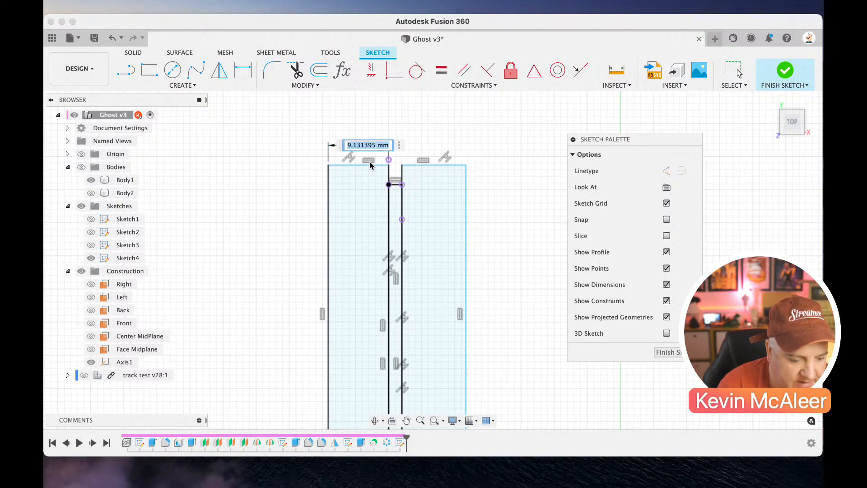
text(4)
key(Return)
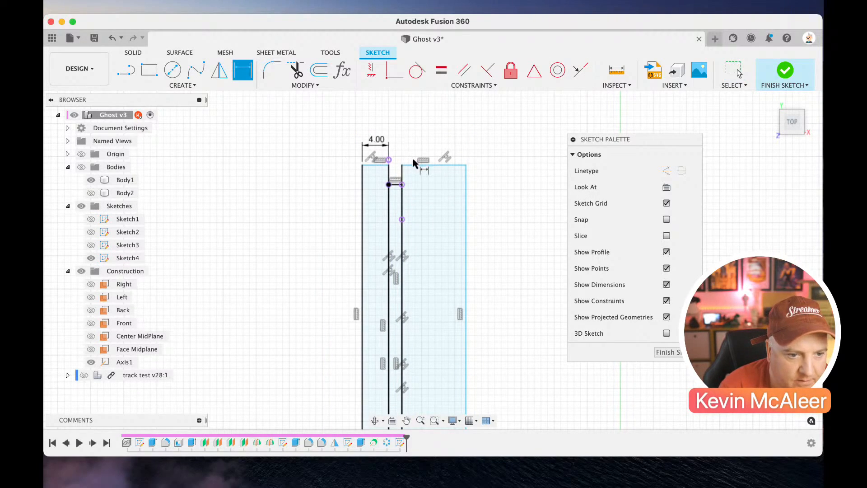
double_click(380, 141)
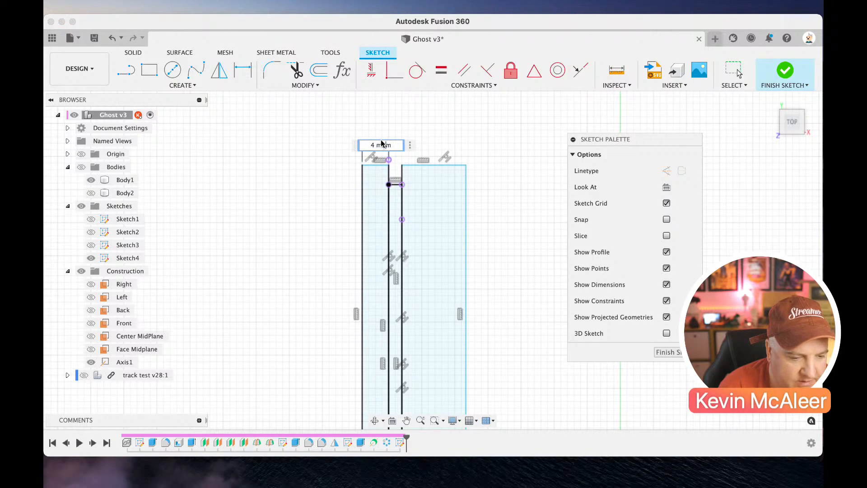
key(Return)
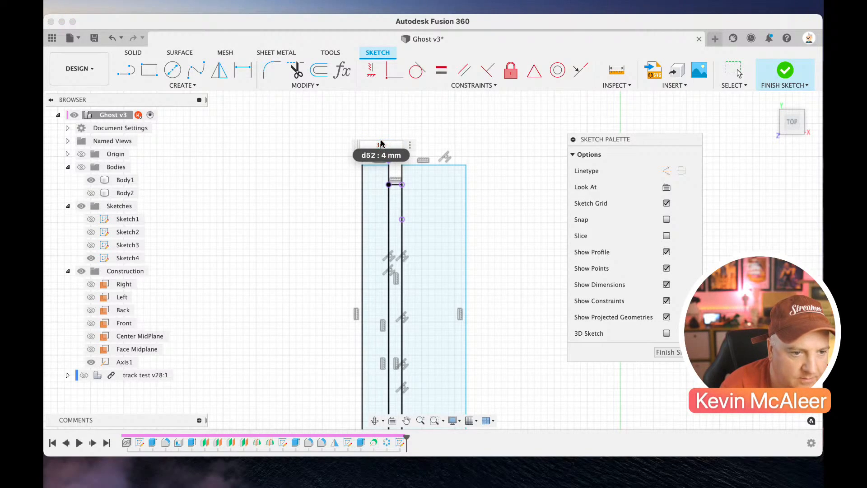
key(d)
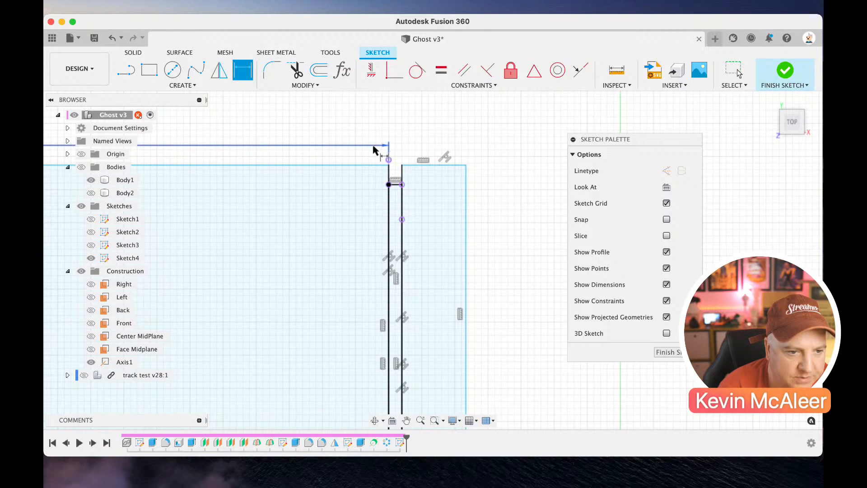
key(Escape)
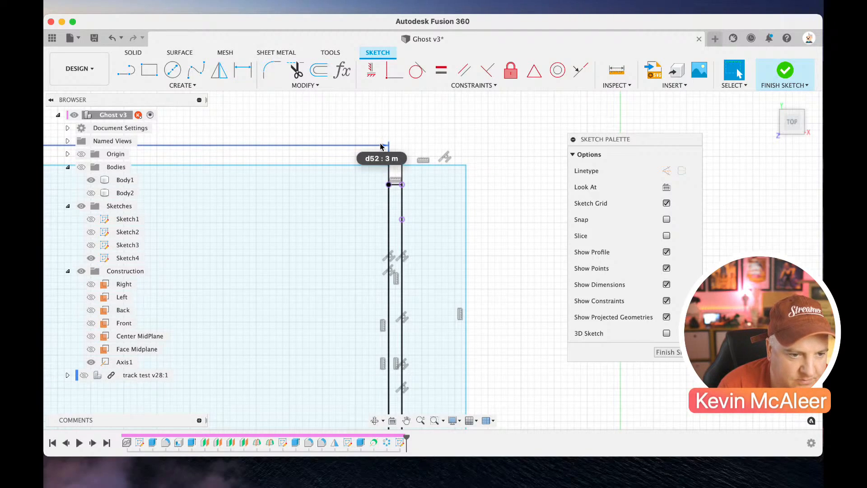
key(super+z)
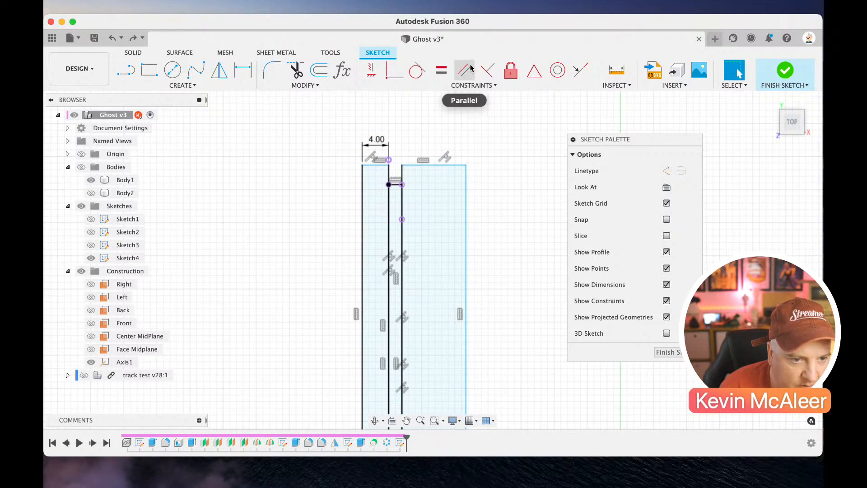
Apply an Equal constraint between the top edges of the two flanking rectangles
click(441, 70)
click(426, 165)
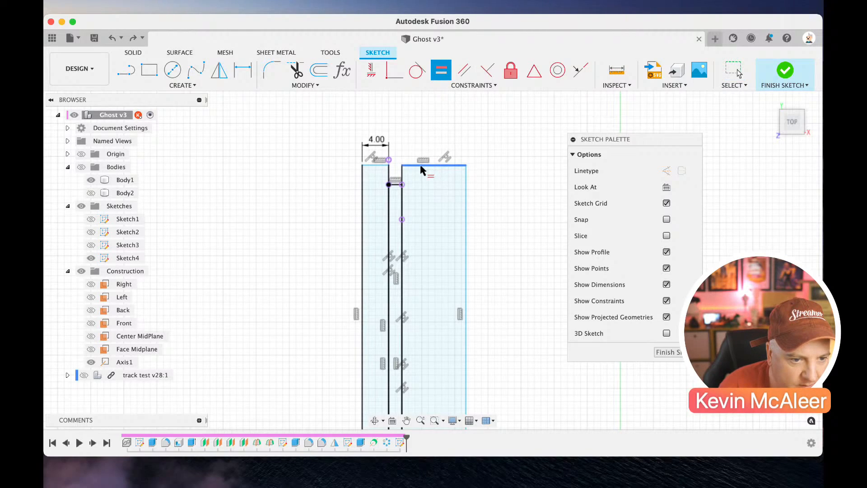
click(384, 166)
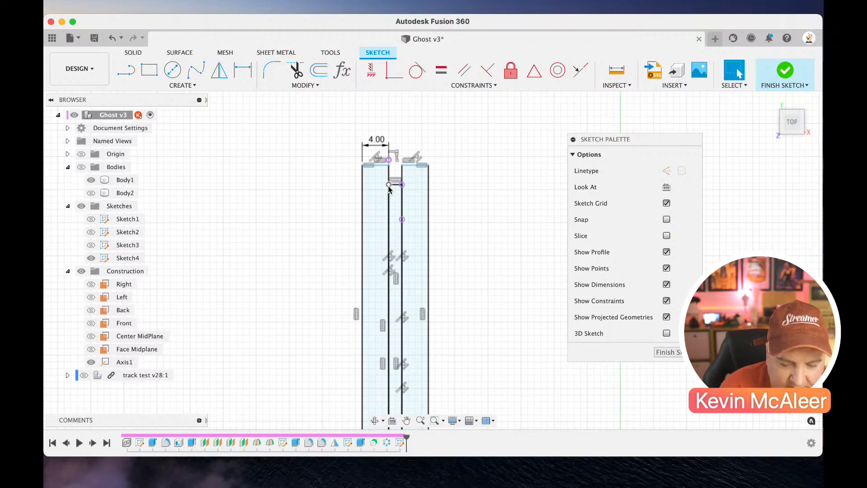
Dimension the vertical offset from the narrow rectangle's top corner to the left flanking rectangle's top inner corner at 3 mm
key(d)
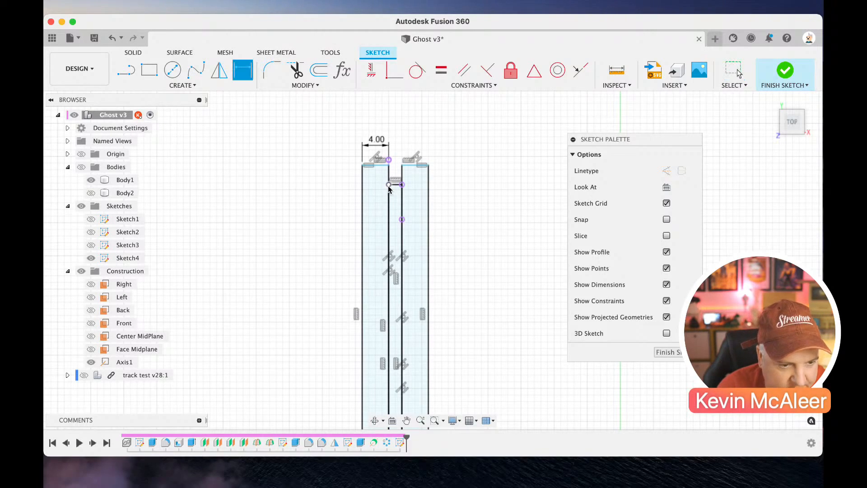
click(389, 188)
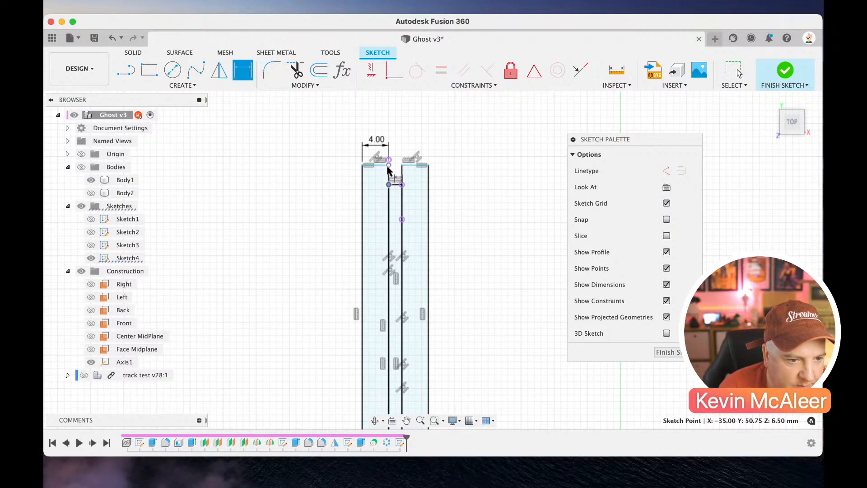
click(388, 165)
click(325, 170)
text(3)
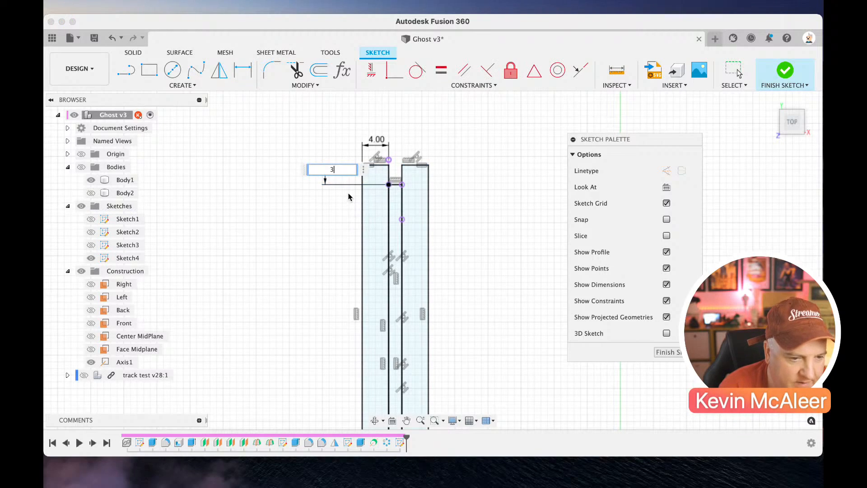
key(Return)
Pull the flanking rectangles' bottom edges down past the lower end of the narrow rectangle
scroll(349, 199, down, 5)
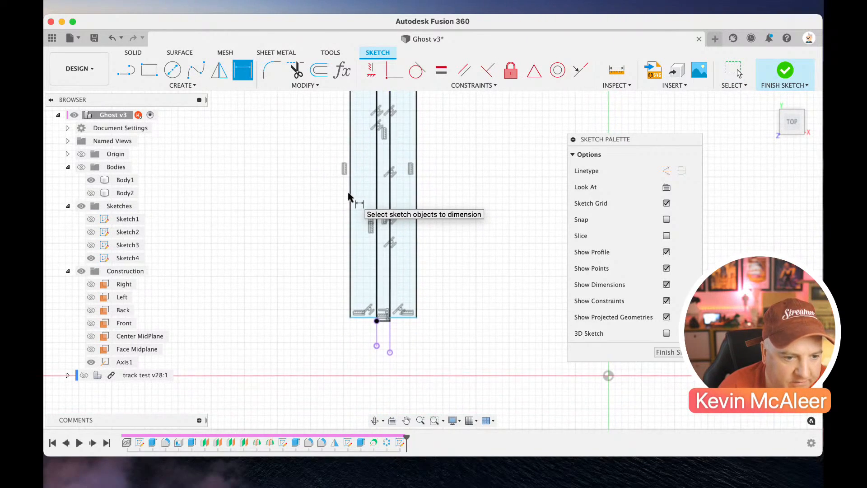
key(Escape)
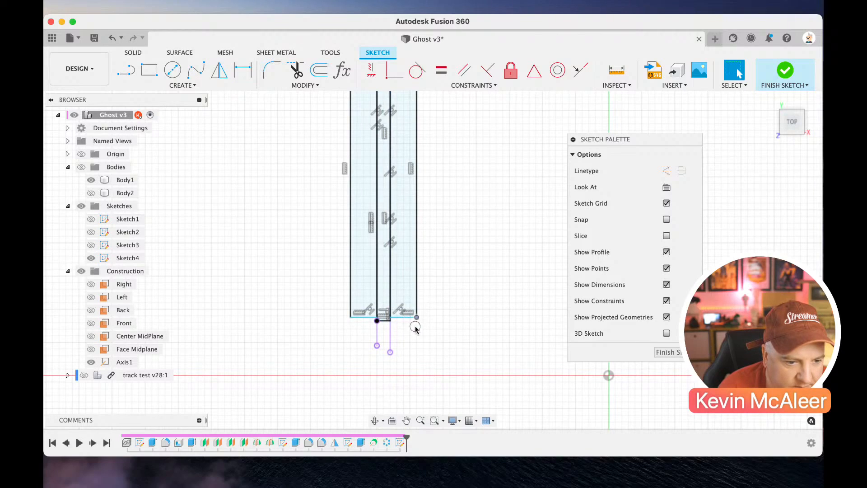
drag(416, 329, 416, 349)
key(d)
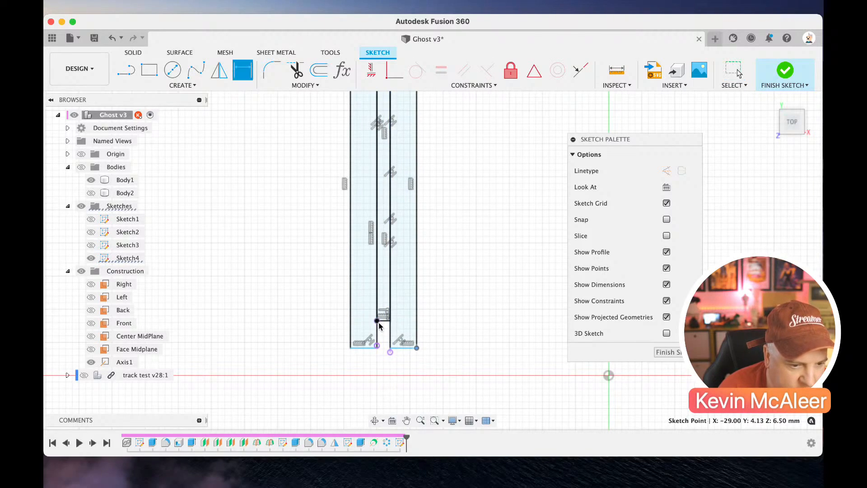
click(378, 321)
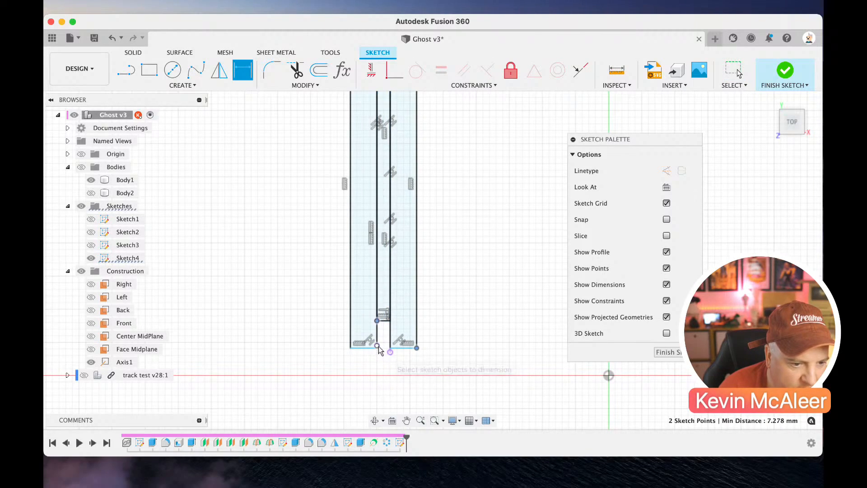
click(377, 346)
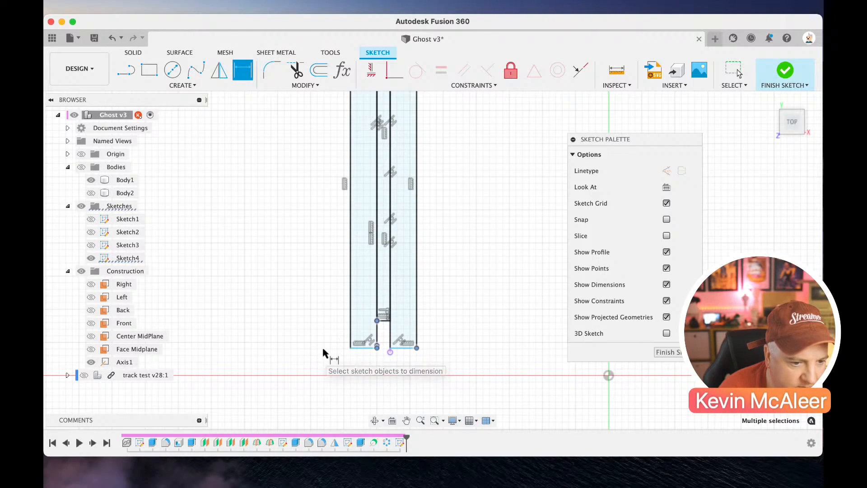
key(Escape)
Show the track test component and examine how the rectangles' bottom ends line up with the chassis wall corner
scroll(362, 358, up, 5)
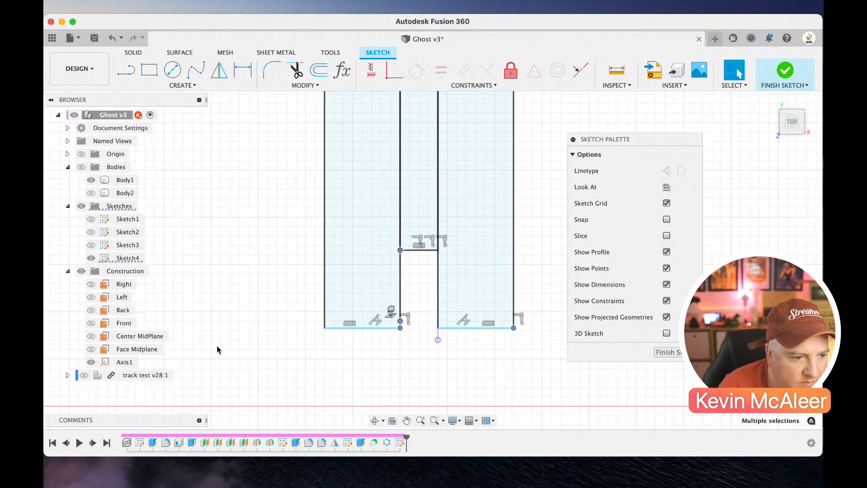
click(84, 375)
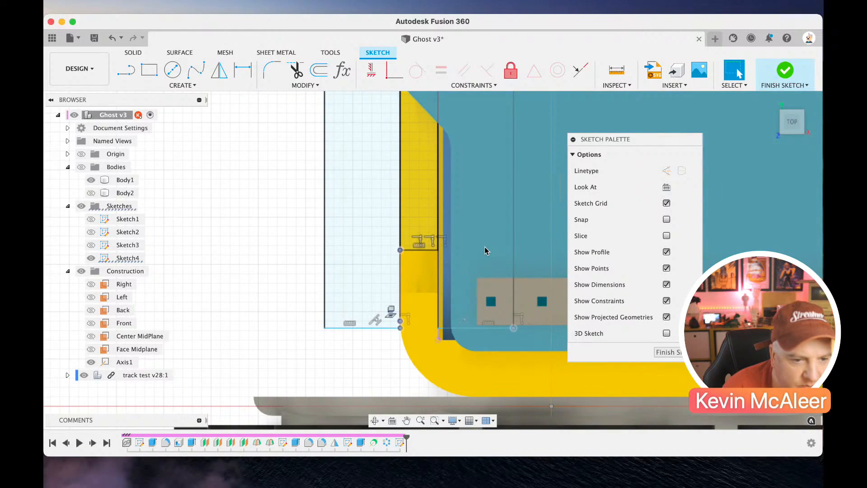
scroll(484, 247, up, 4)
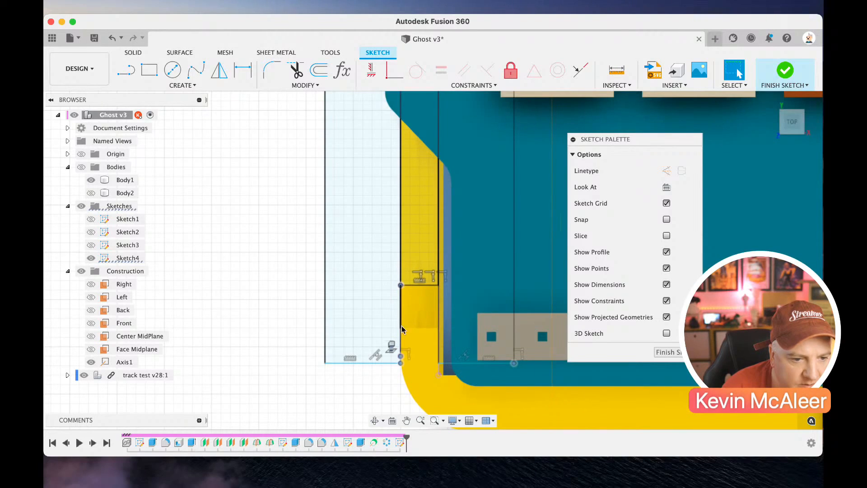
click(374, 327)
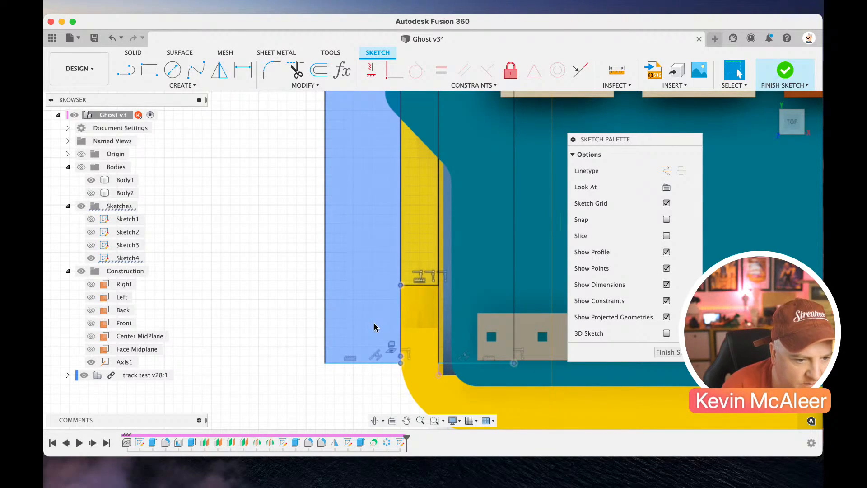
scroll(374, 325, down, 5)
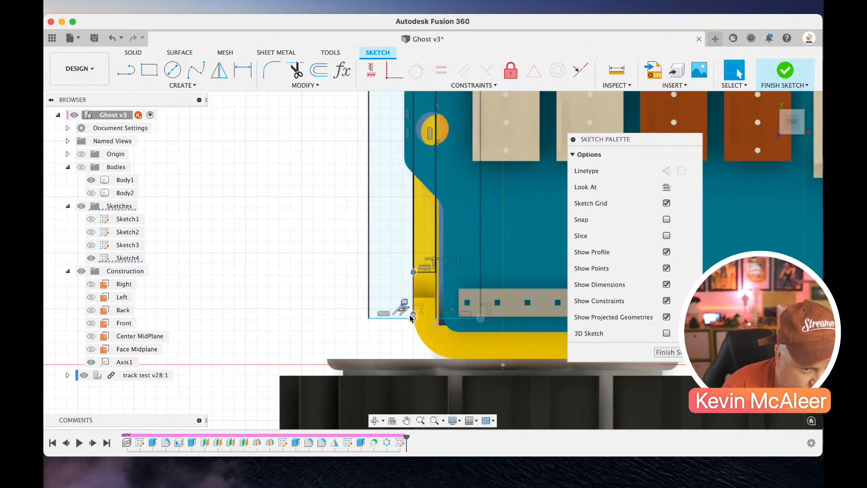
key(d)
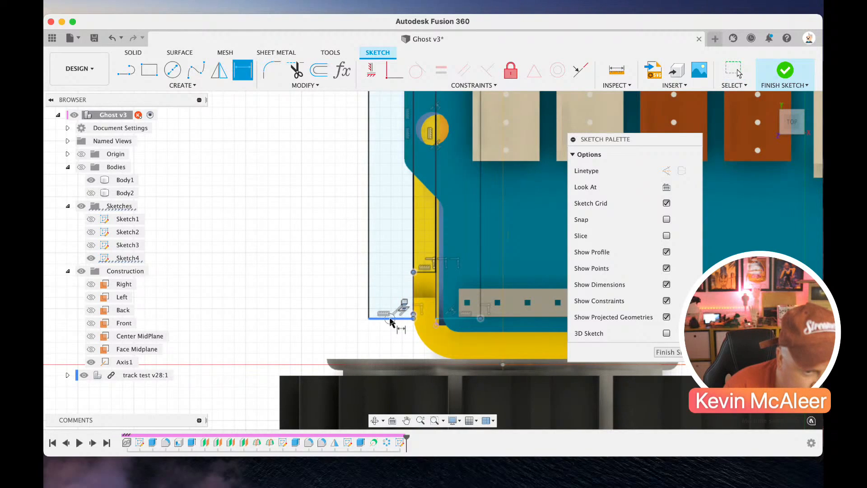
click(390, 319)
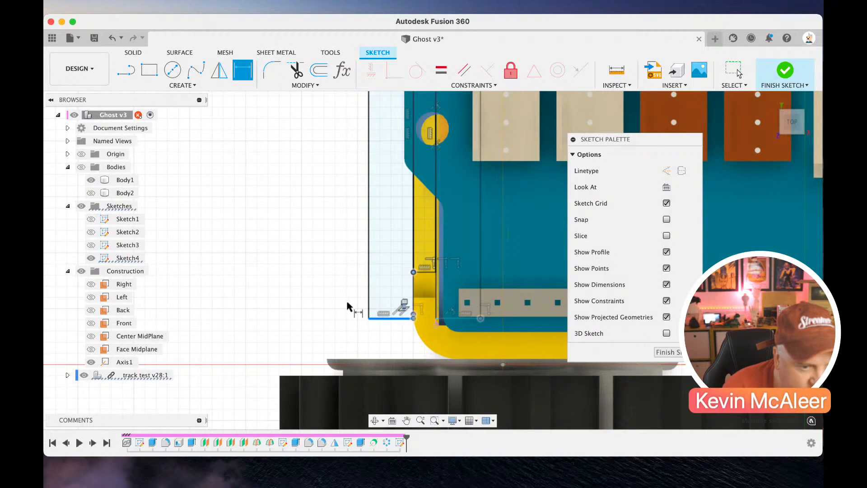
key(Escape)
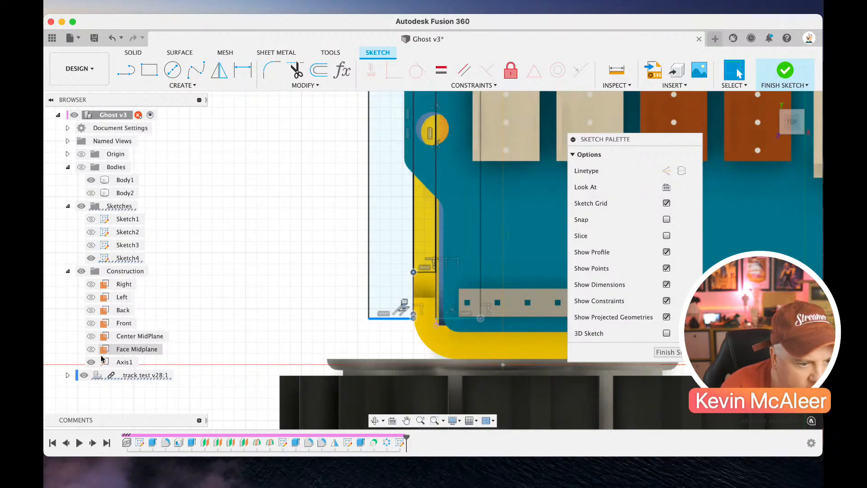
Hide the track test component and dimension the left rectangle's bottom edge 4 mm below the narrow rectangle's lower corner
click(86, 377)
click(85, 376)
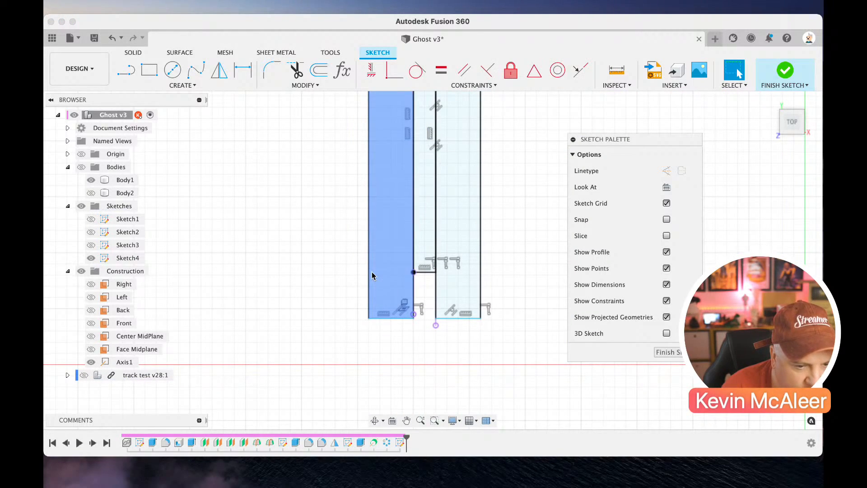
key(d)
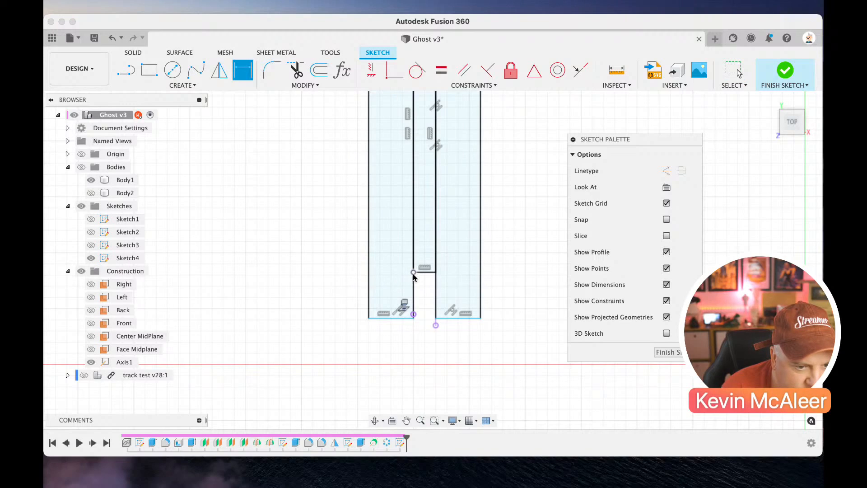
click(413, 272)
click(389, 318)
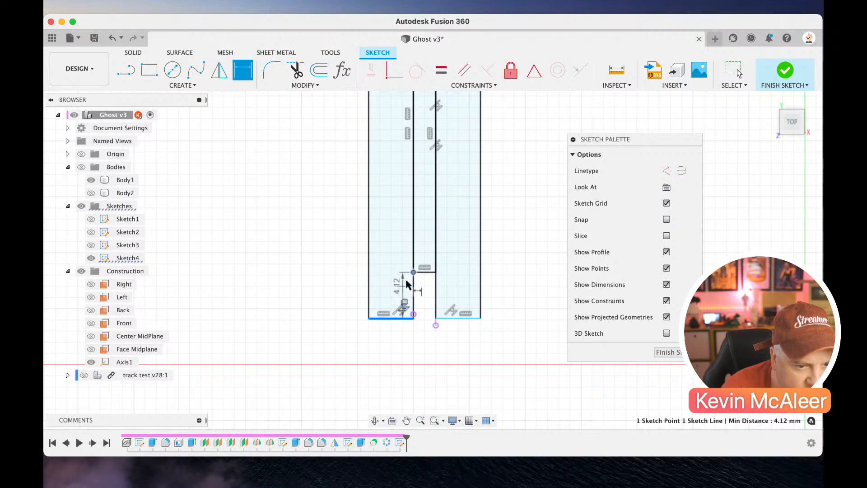
click(342, 299)
text(4)
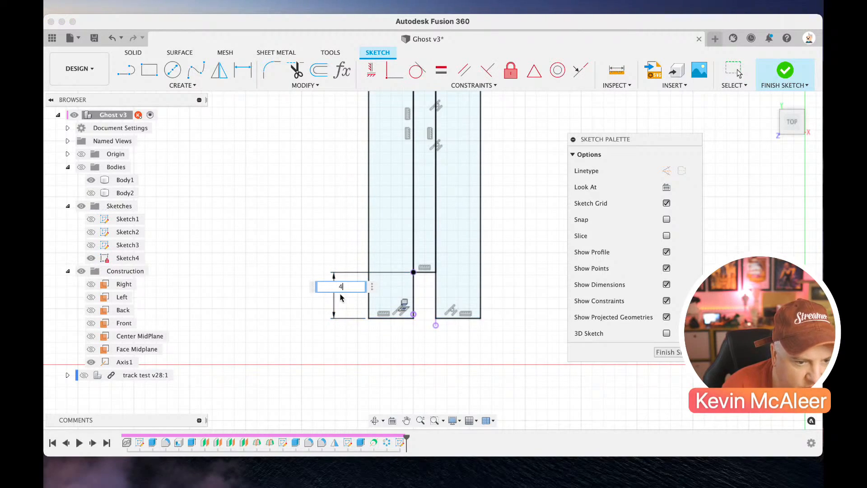
key(Return)
scroll(406, 317, up, 2)
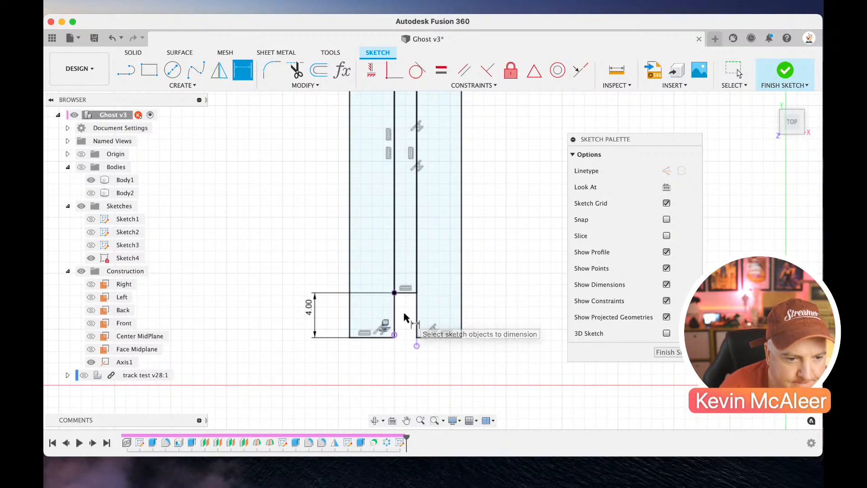
scroll(405, 318, up, 10)
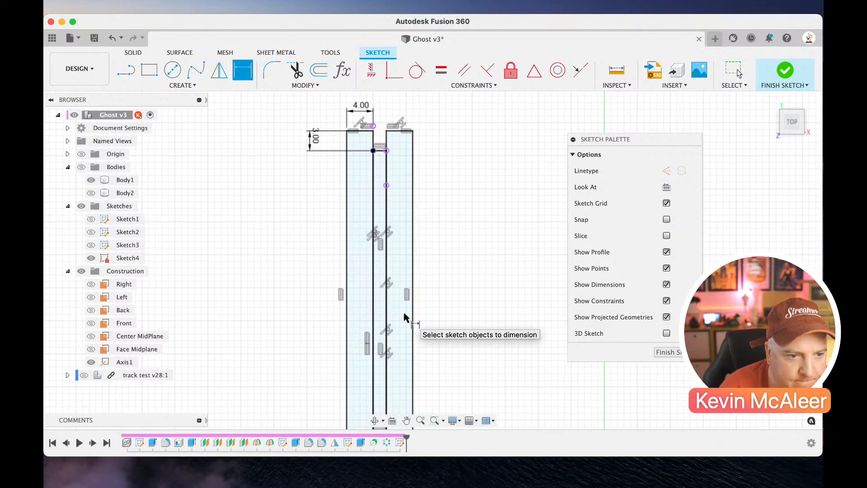
scroll(405, 318, down, 5)
click(348, 350)
click(341, 348)
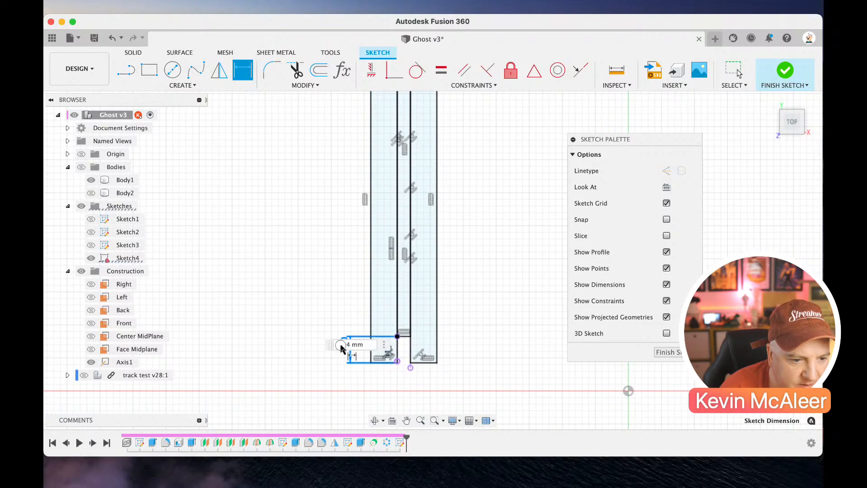
key(Return)
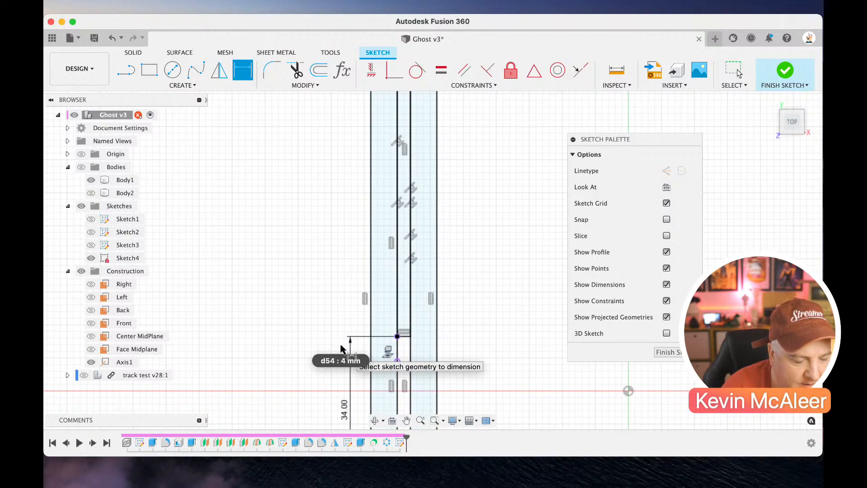
key(Escape)
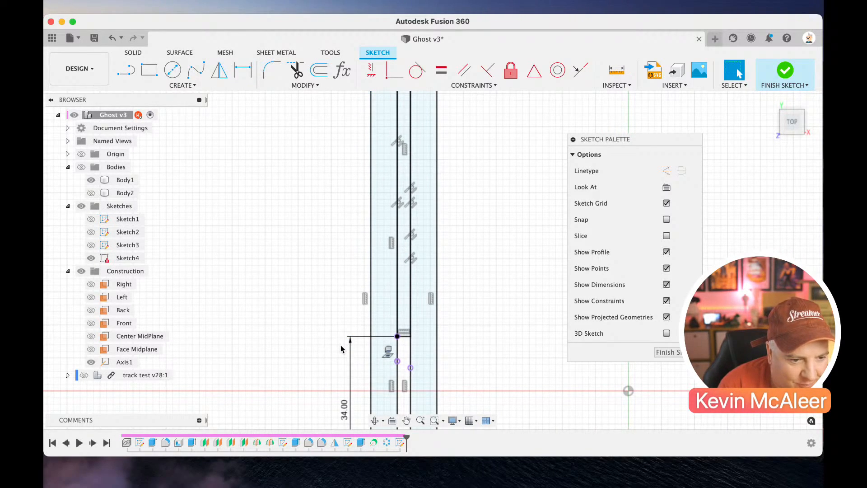
Set the left rectangle's bottom edge offset below the narrow rectangle's lower corner to 3 mm
double_click(349, 347)
text(3)
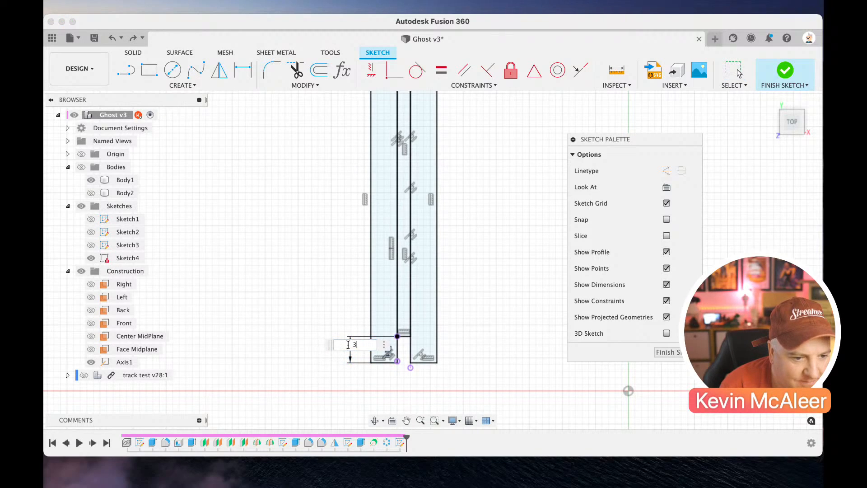
key(Return)
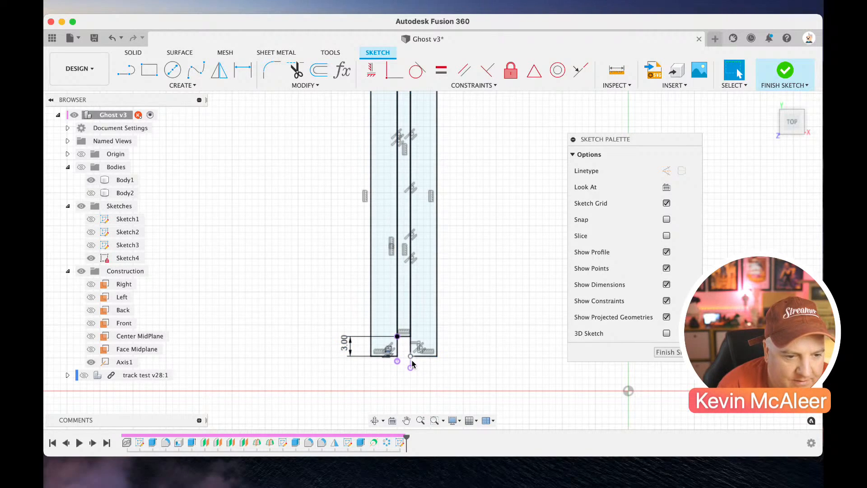
Draw a rectangle about 2 mm wide and 3.6 mm high inside the narrow rectangle, starting from its upper-left corner
scroll(412, 364, up, 10)
right_click(411, 359)
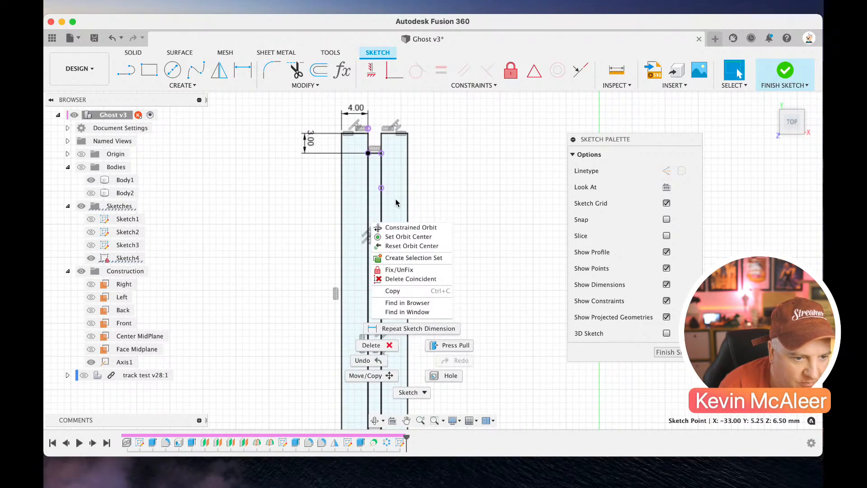
key(Escape)
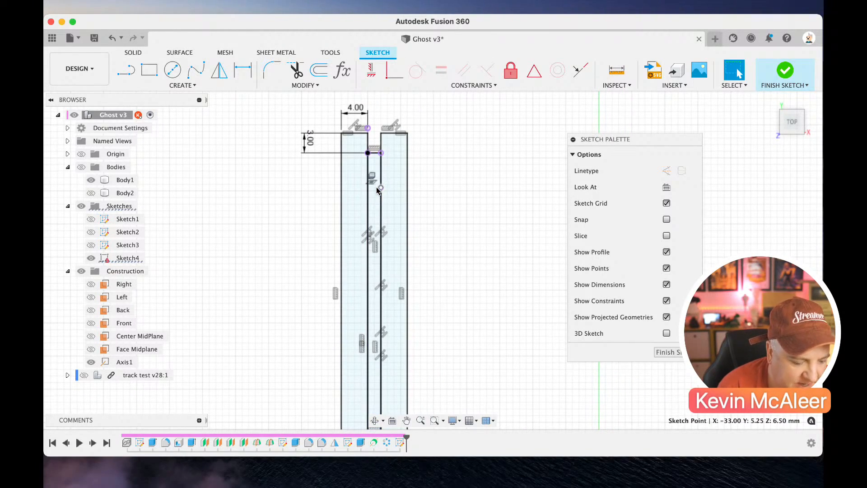
key(r)
click(367, 153)
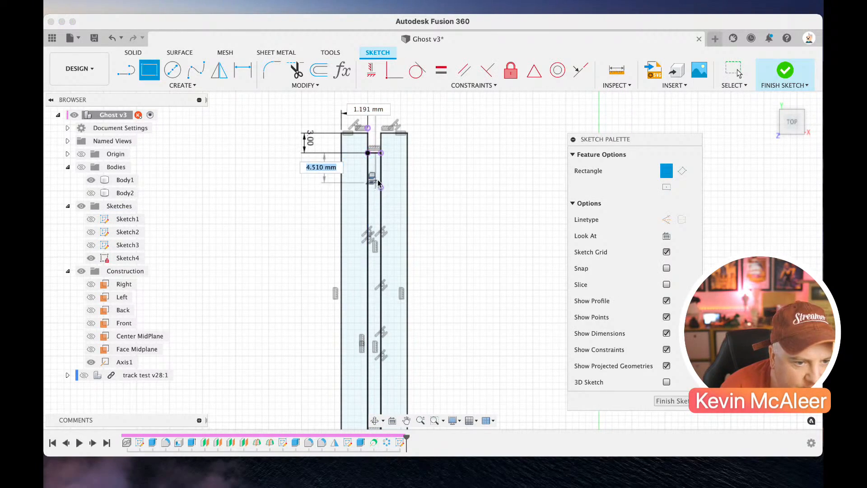
click(381, 177)
Draw a rectangle about 2 mm wide and 4.5 mm high inside the narrow rectangle, starting from its lower-left corner
scroll(376, 288, down, 5)
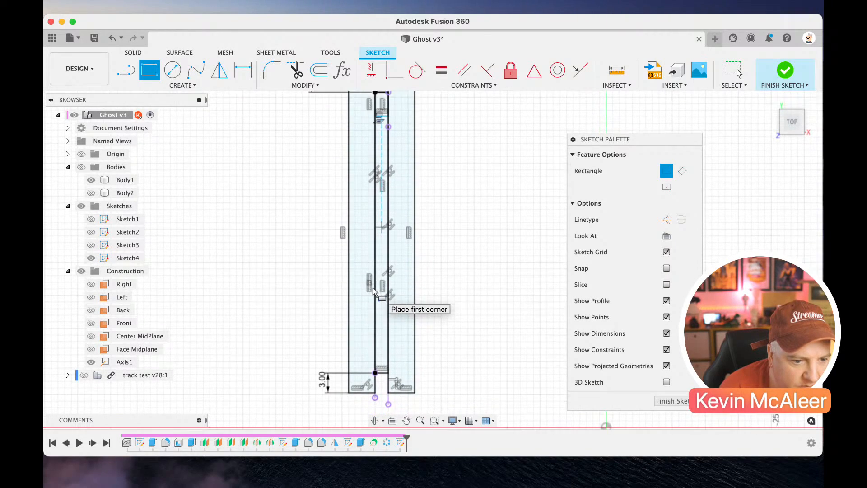
click(374, 354)
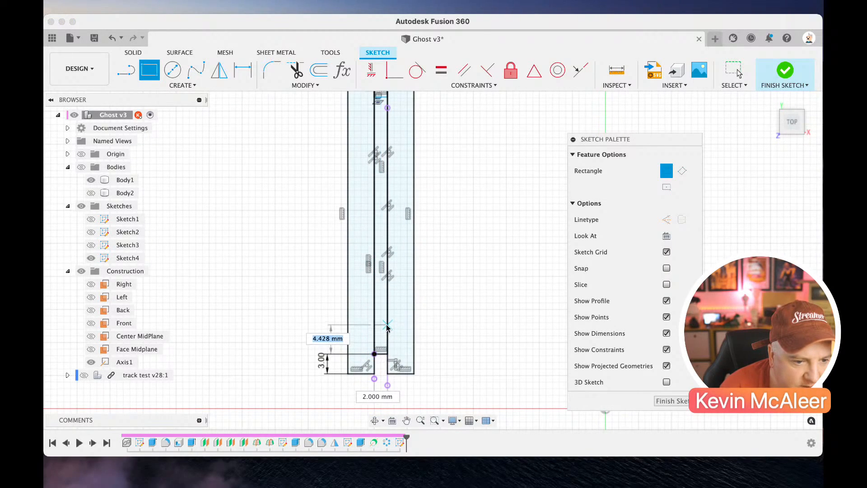
click(387, 327)
Dimension the height of the small rectangle at the narrow rectangle's lower end at 4 mm
key(d)
click(382, 324)
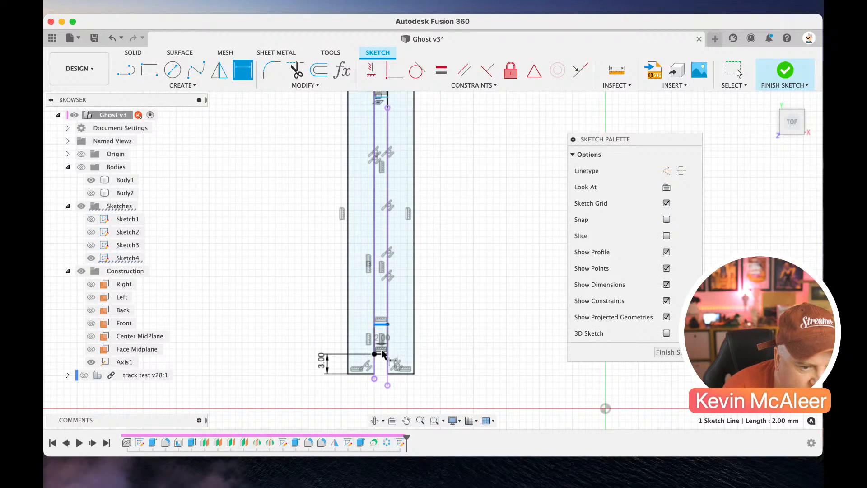
click(382, 353)
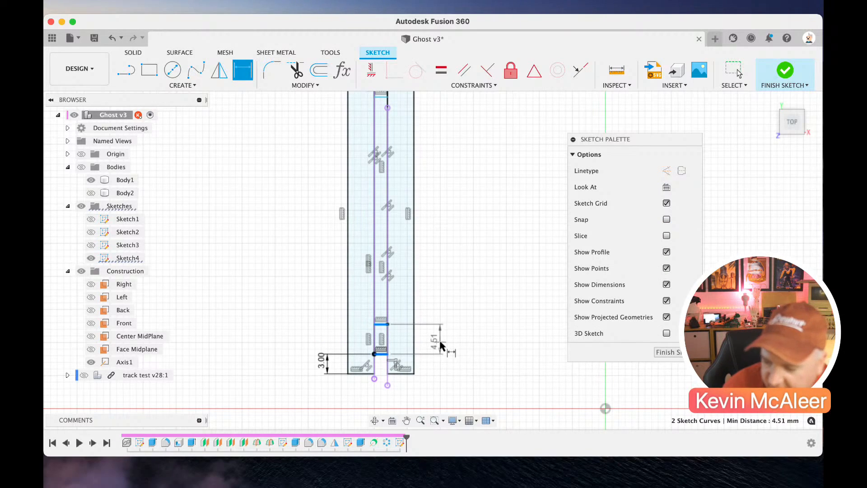
click(468, 349)
text(4)
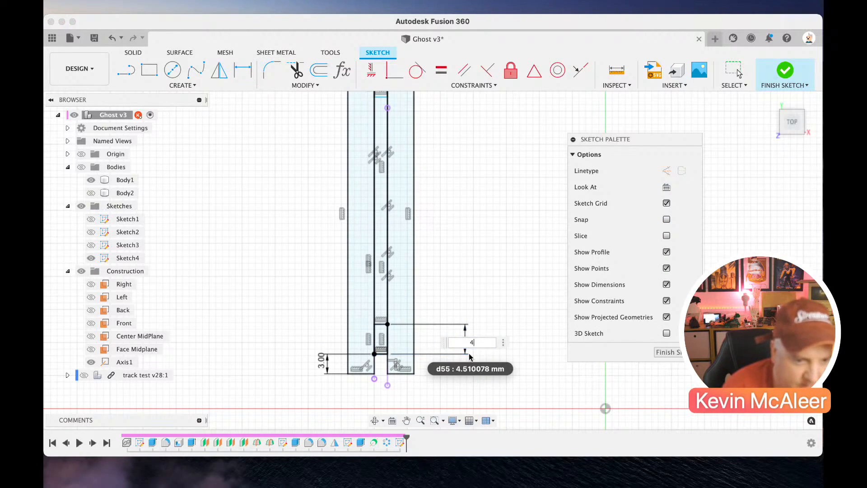
key(Return)
Dimension the height of the small rectangle at the narrow rectangle's upper end at 4 mm
scroll(469, 349, down, 3)
scroll(469, 350, up, 2)
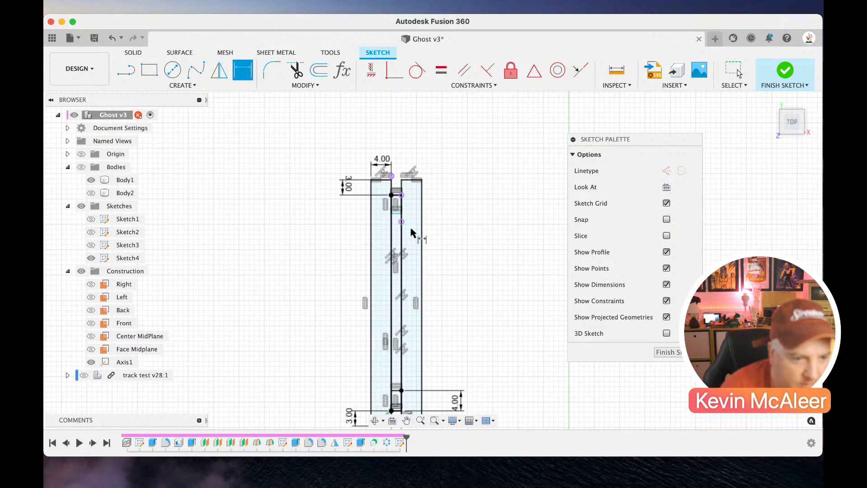
click(401, 195)
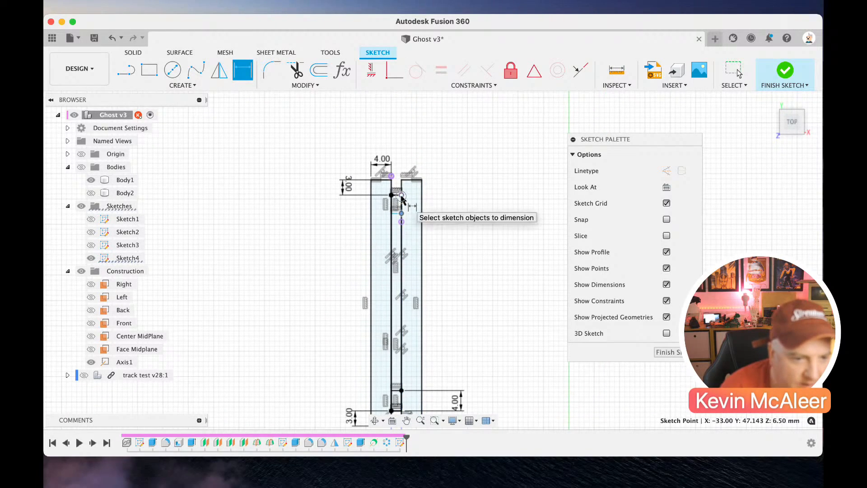
click(402, 213)
click(456, 207)
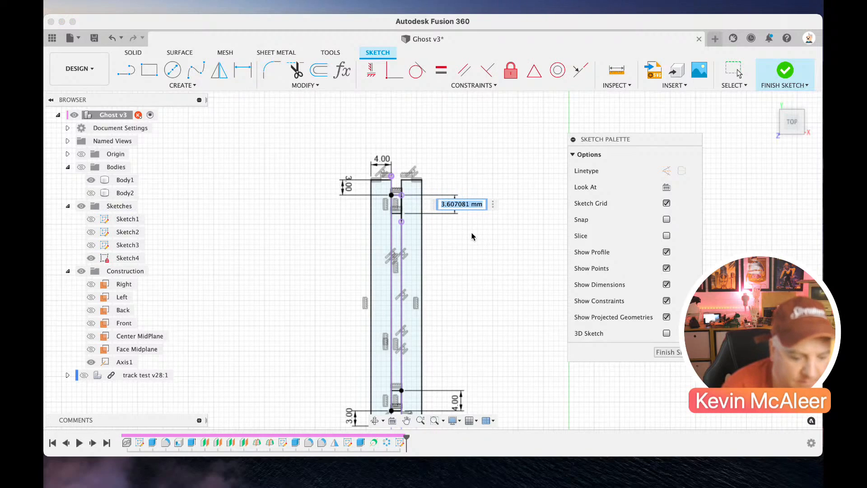
text(4)
key(Return)
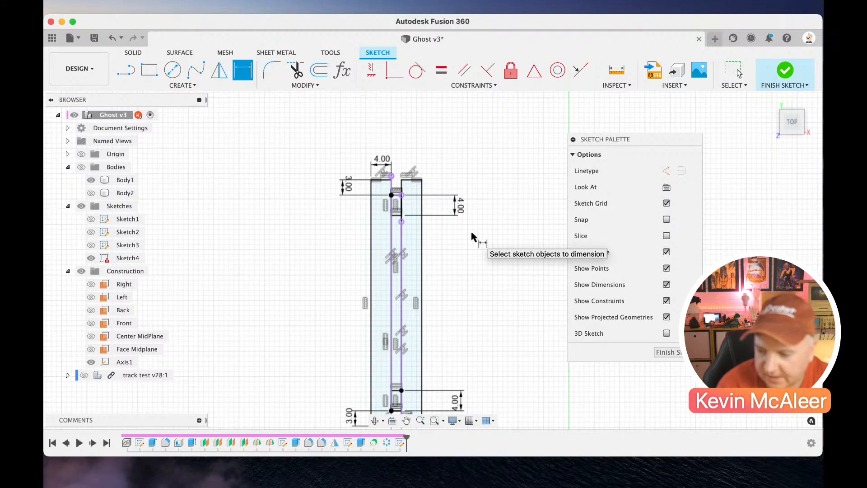
scroll(473, 237, down, 2)
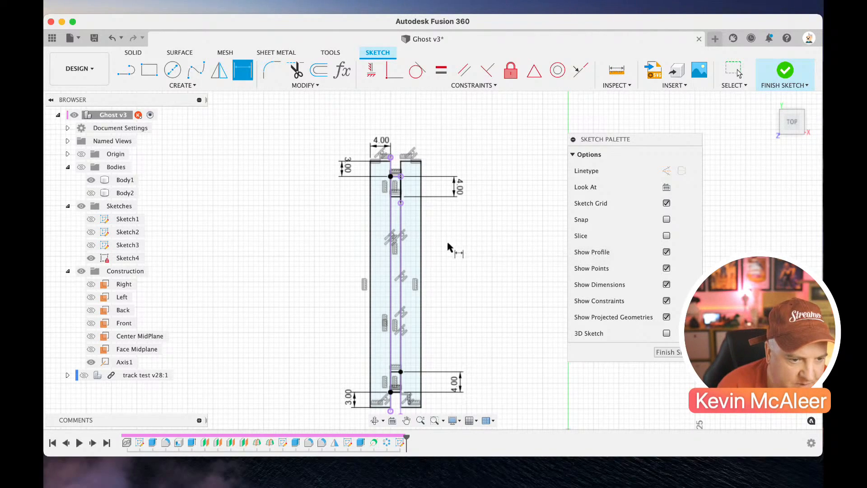
click(423, 248)
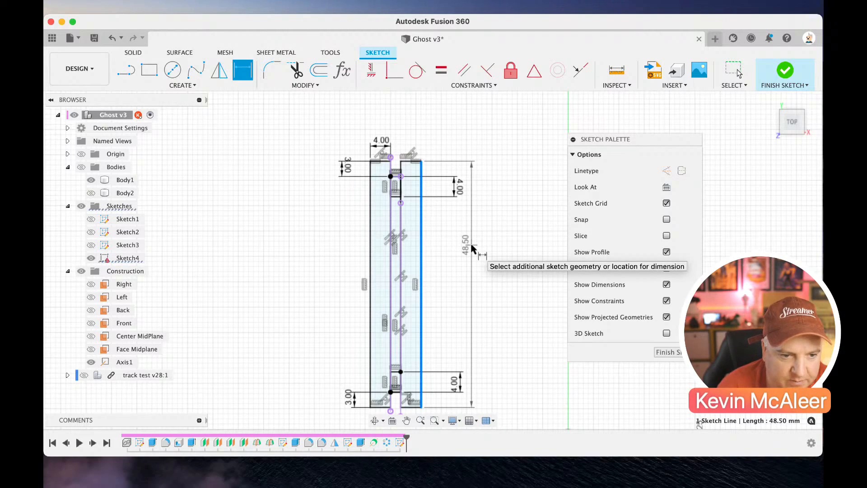
key(Escape)
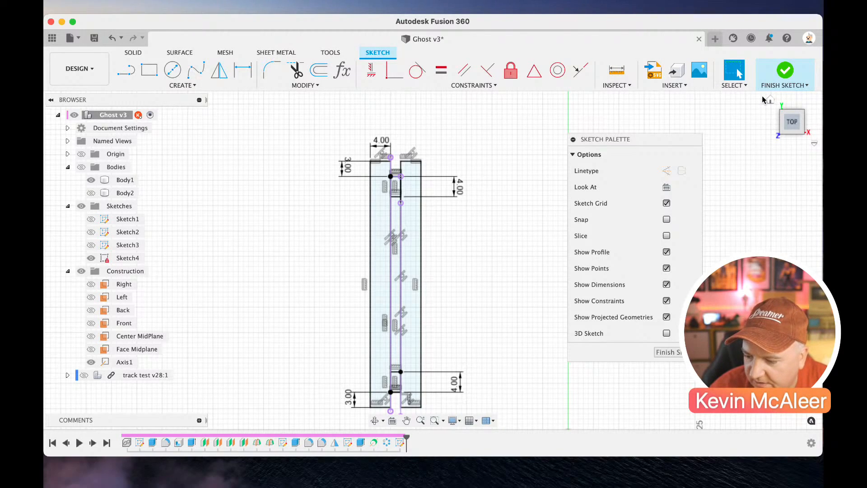
Finish the sketch and show the track test component around the sketched rectangles
click(786, 72)
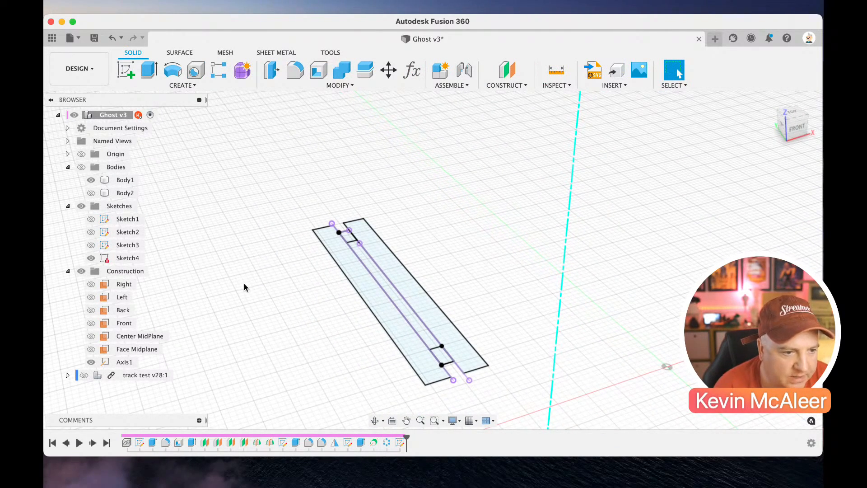
click(85, 376)
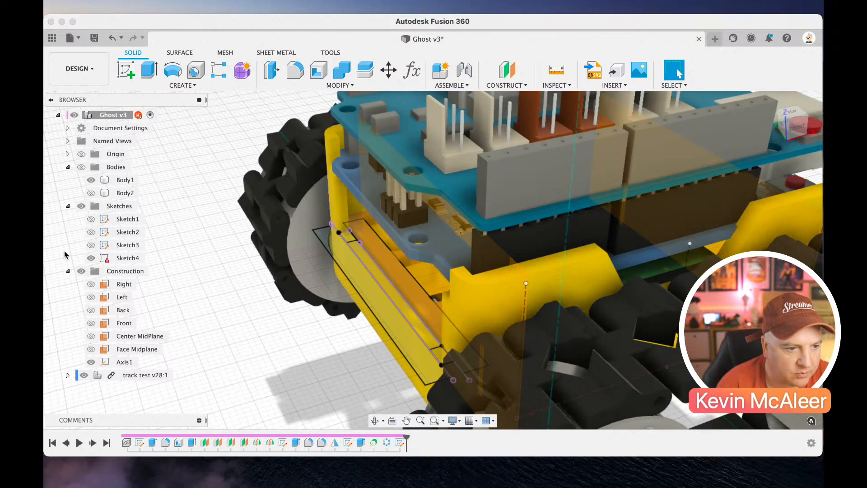
Hide the track test component and Sketch4, and show the ghost's bodies and the face outline in Sketch3
click(81, 172)
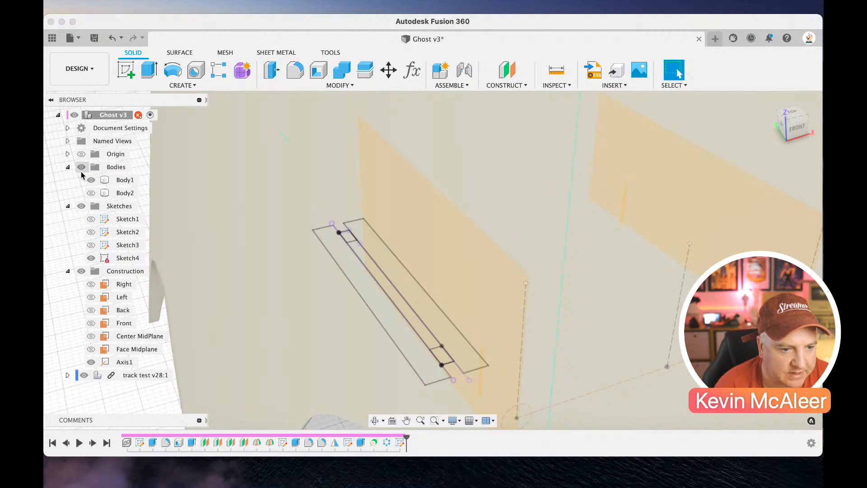
click(81, 172)
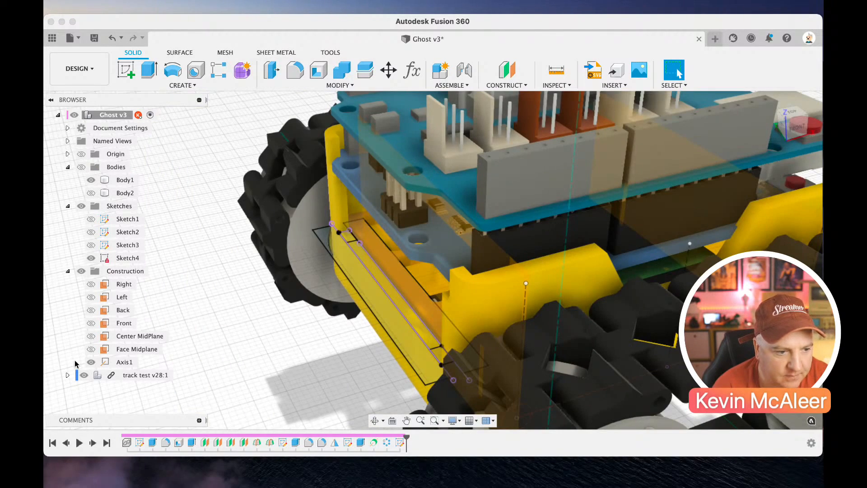
click(84, 376)
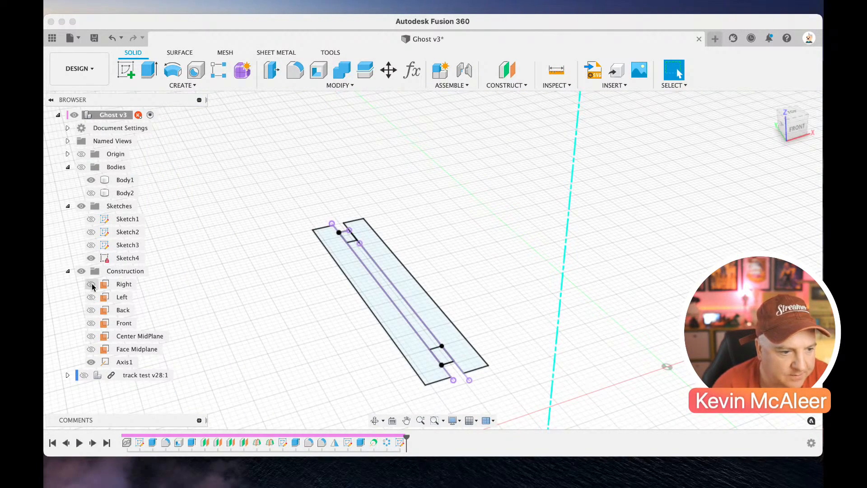
click(82, 167)
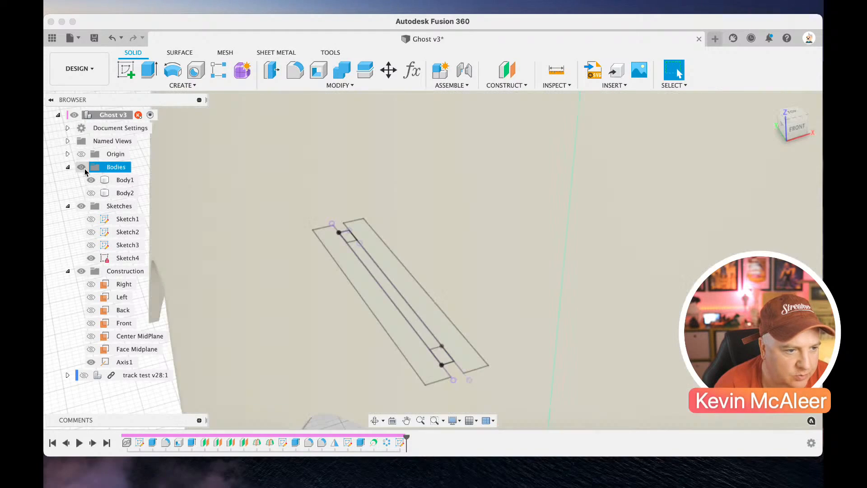
click(90, 258)
click(91, 245)
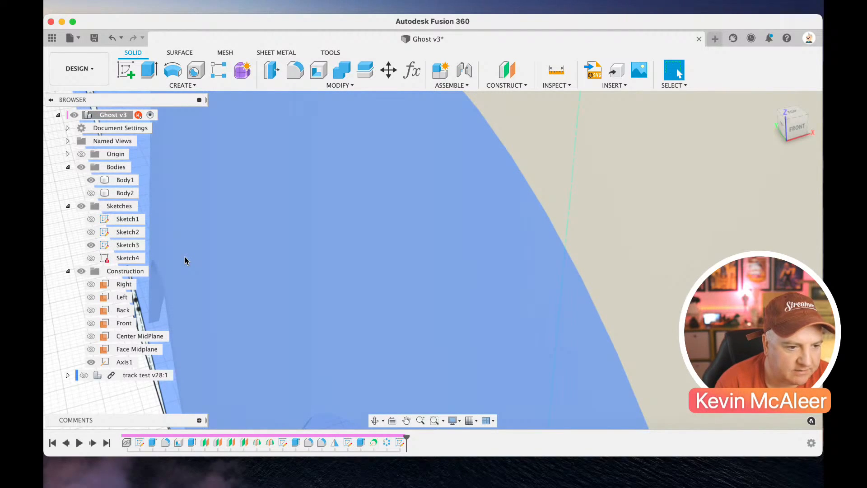
scroll(383, 335, down, 5)
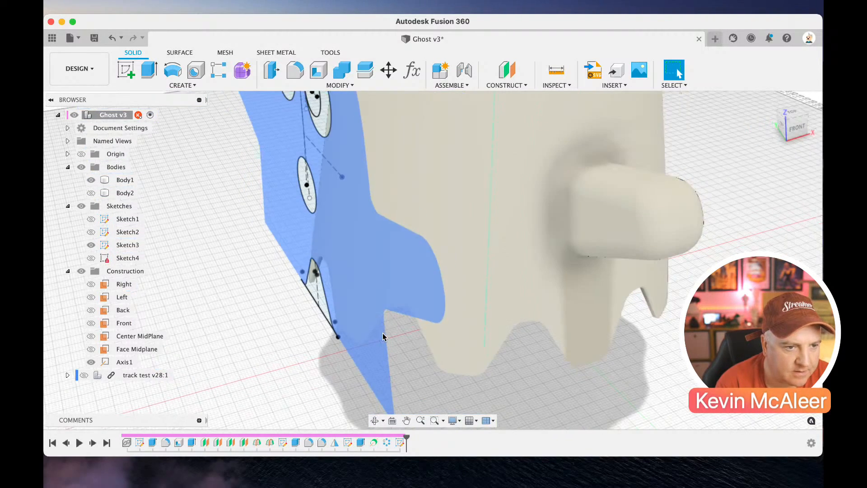
Save the design as a new version with the description "User Saved"
click(96, 39)
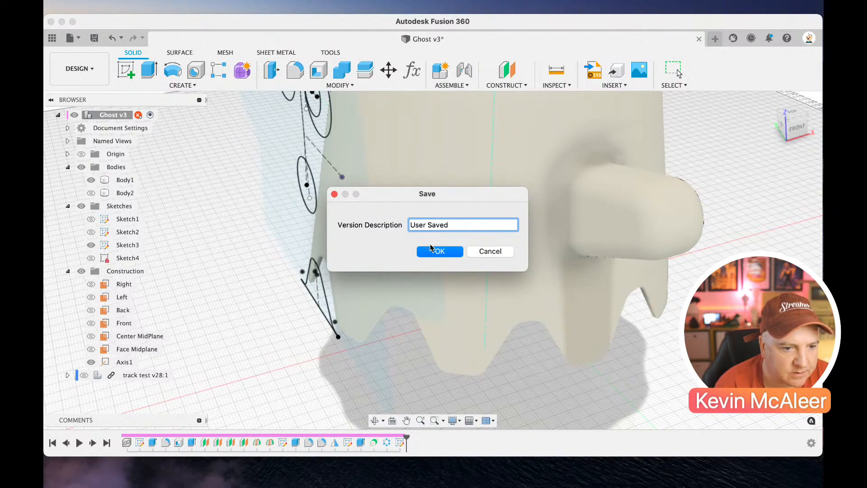
click(438, 251)
Extrude one eye's inner circle, the other eye's full outline and the mouth by -30 mm as new bodies, and hide all sketches
scroll(346, 245, up, 4)
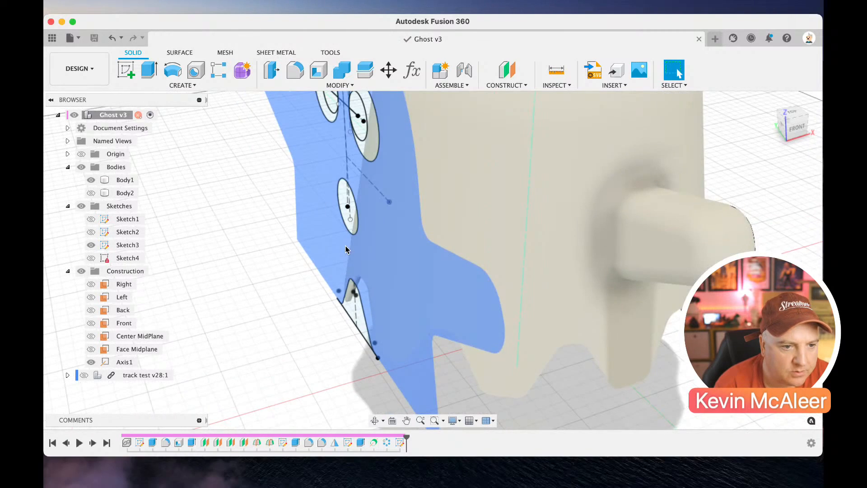
middle_drag(346, 245, 370, 260)
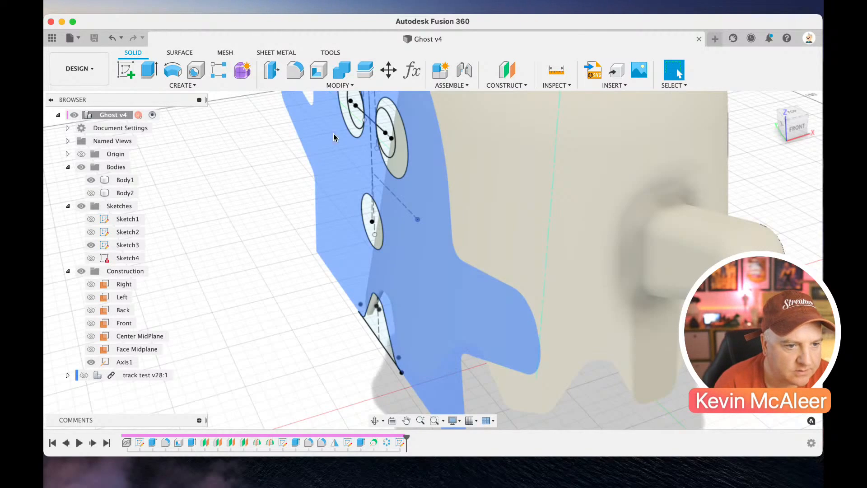
scroll(366, 134, up, 3)
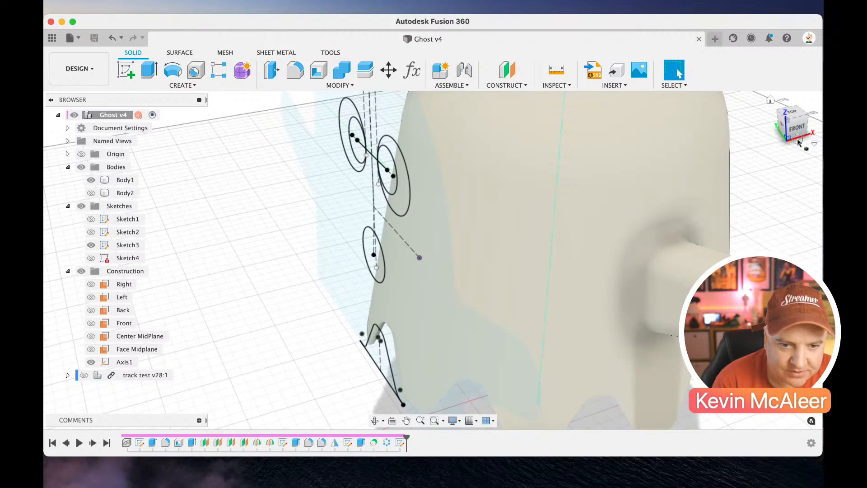
shift+middle_drag(519, 180, 558, 177)
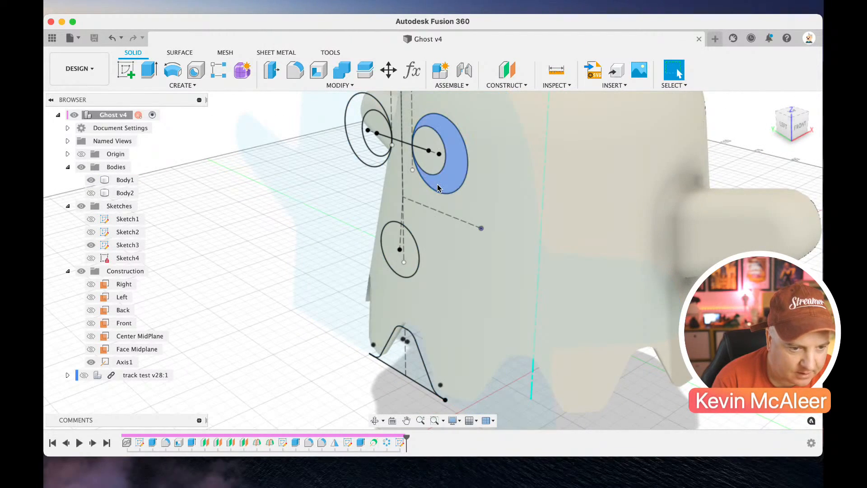
scroll(426, 199, up, 3)
key(q)
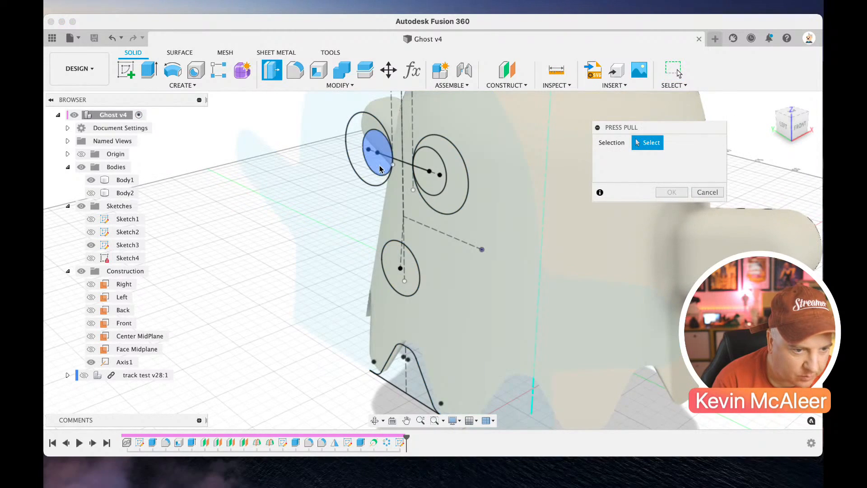
click(375, 167)
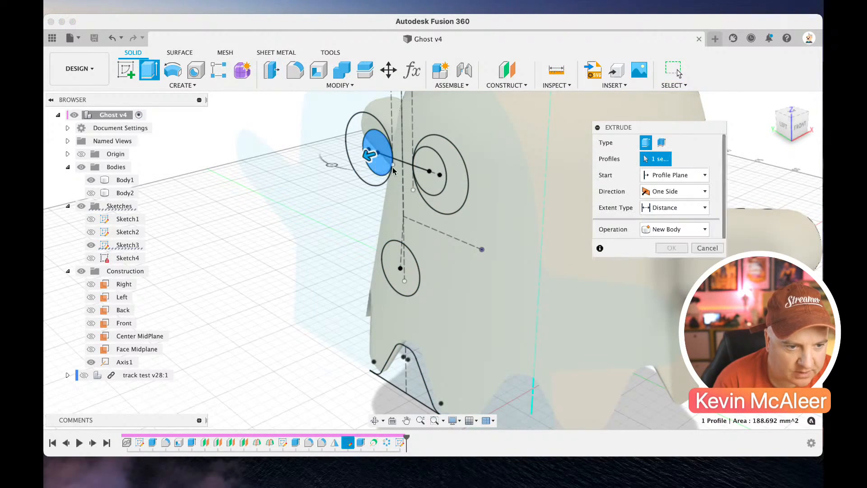
click(440, 187)
click(457, 201)
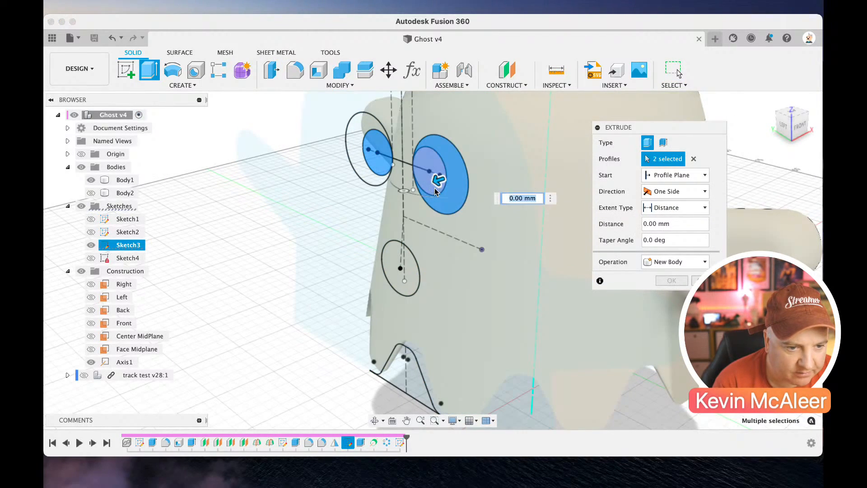
click(394, 274)
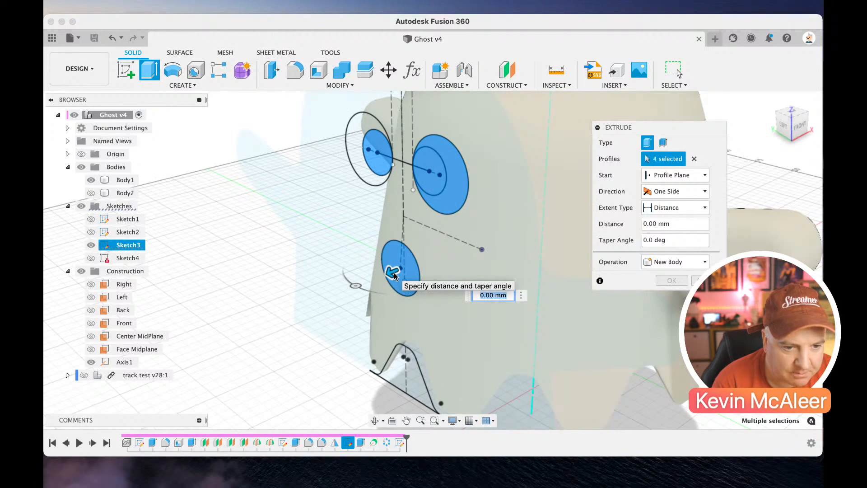
text(-30)
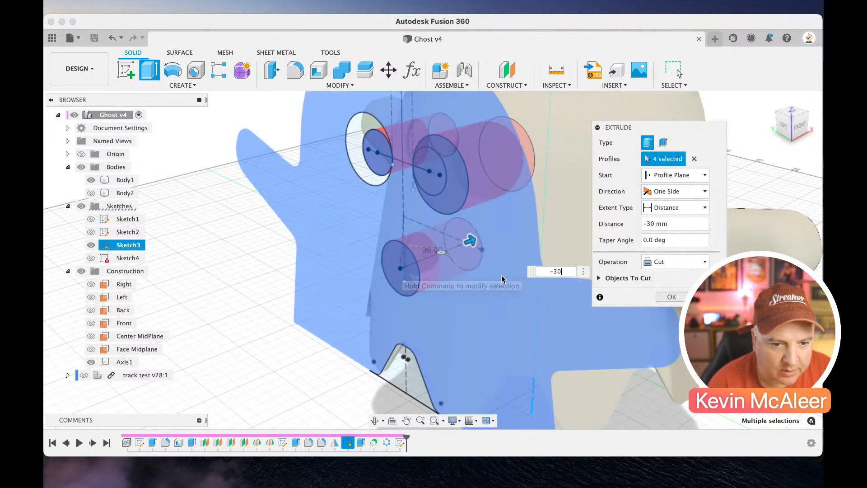
click(660, 262)
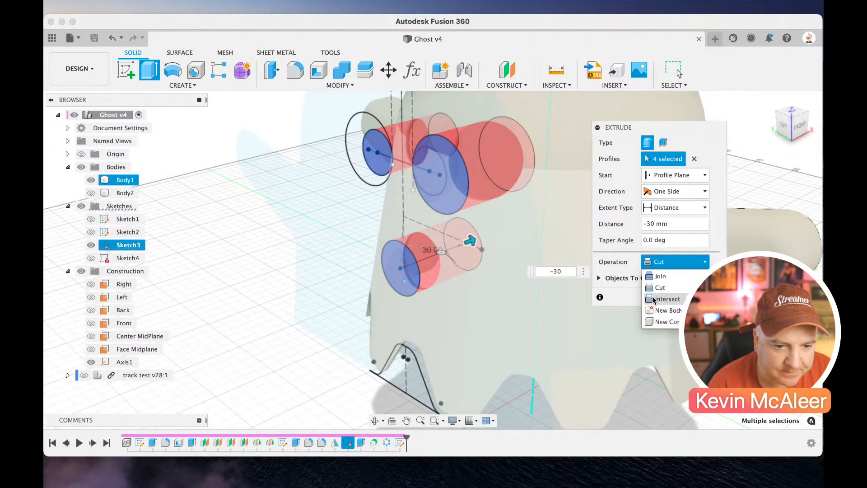
click(664, 310)
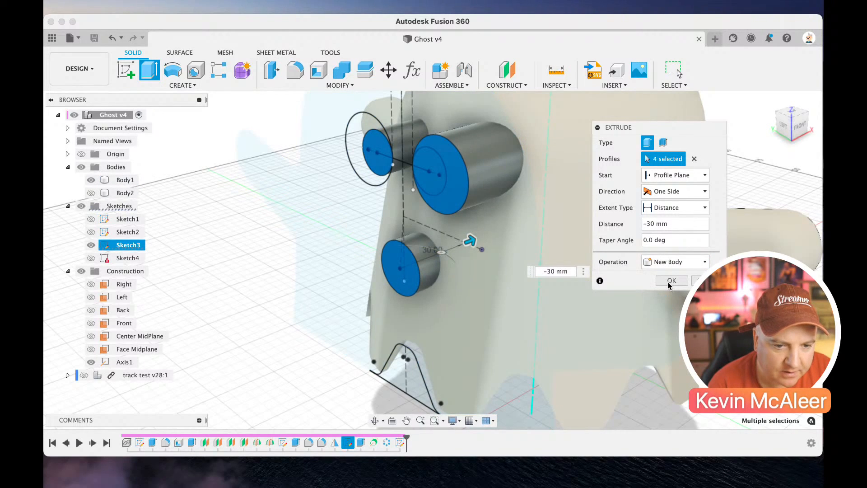
click(670, 281)
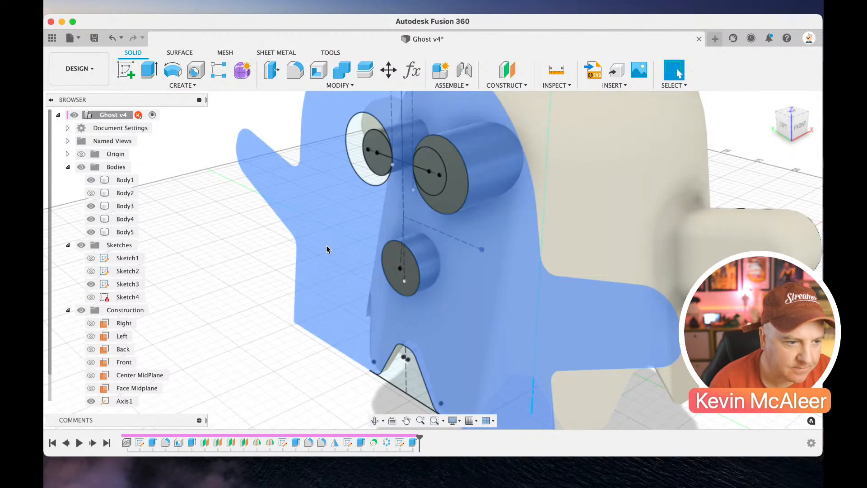
scroll(326, 248, down, 5)
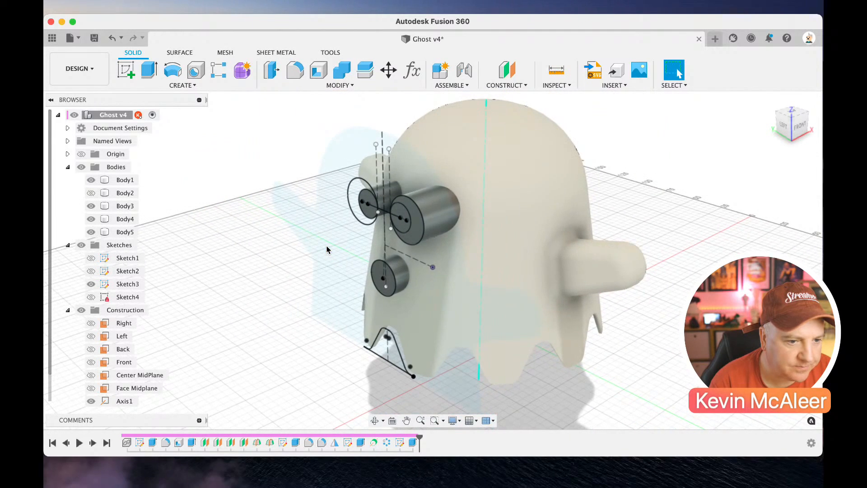
click(82, 246)
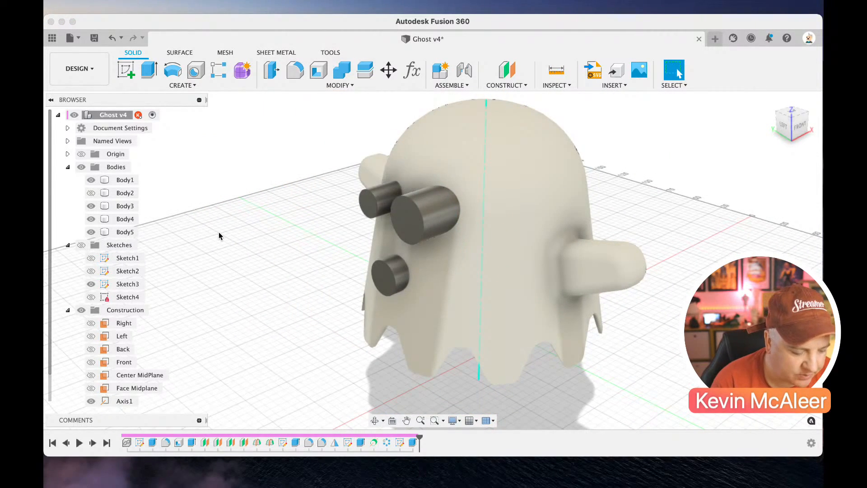
Find the Plastic - Matte (Black) appearance with the search "black matte" and apply it to both eye bodies and the mouth body
key(a)
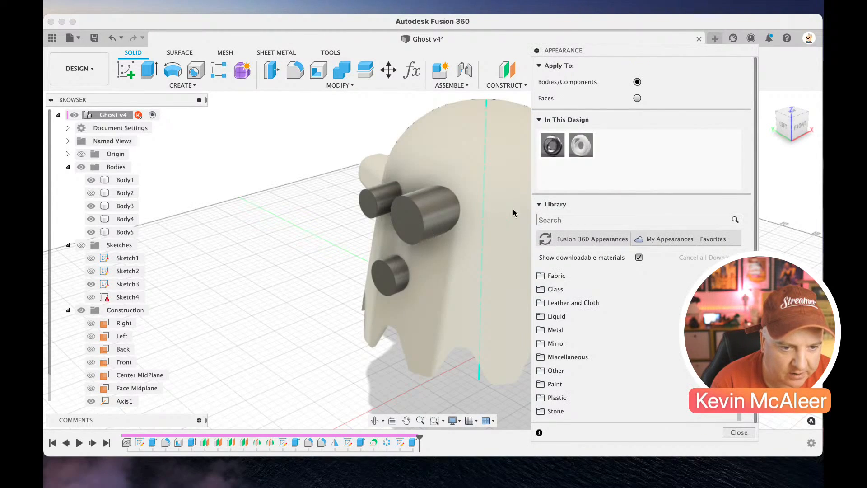
click(553, 219)
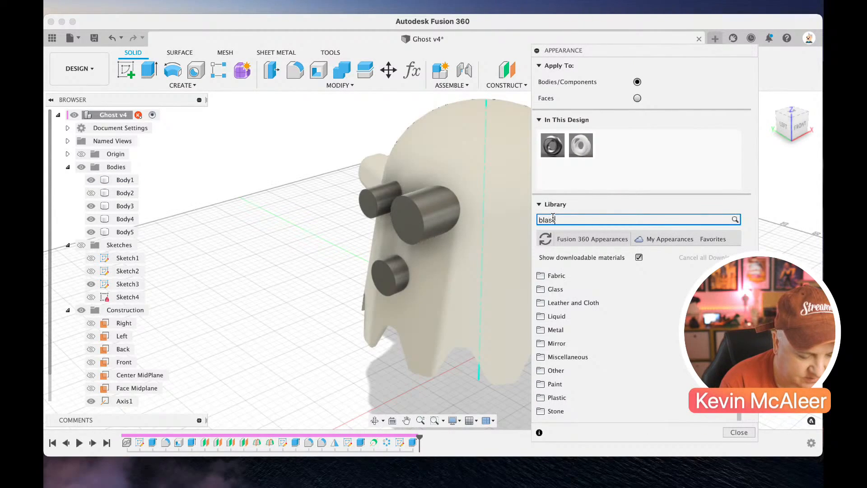
key(Return)
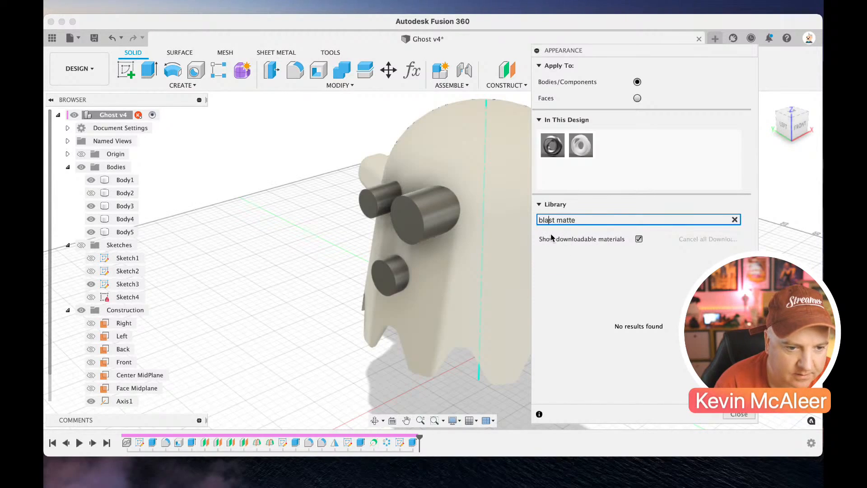
key(BackSpace)
text(ck)
key(Return)
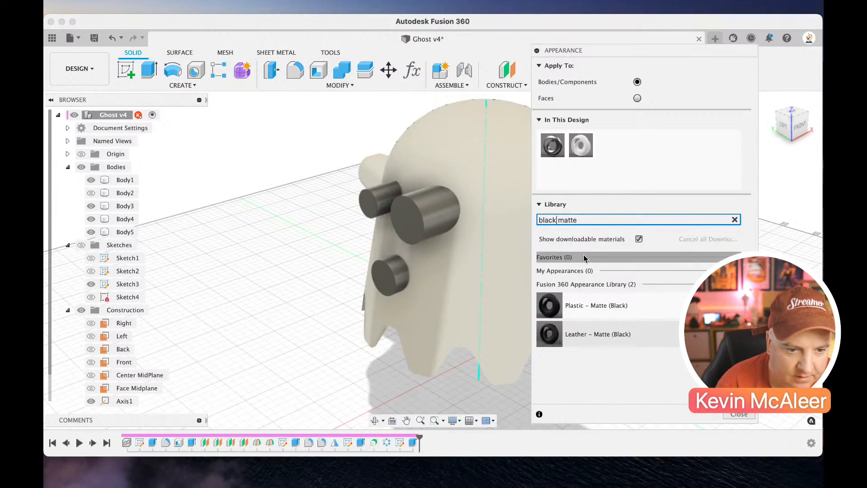
drag(569, 308, 377, 206)
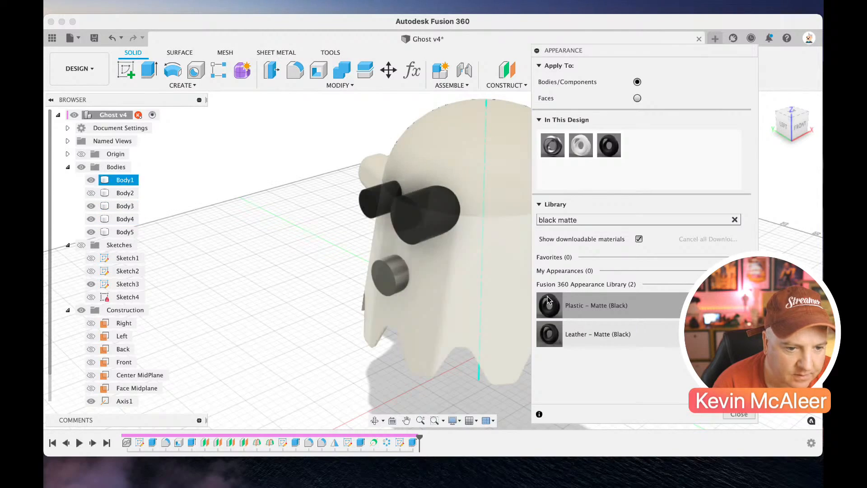
drag(550, 305, 391, 276)
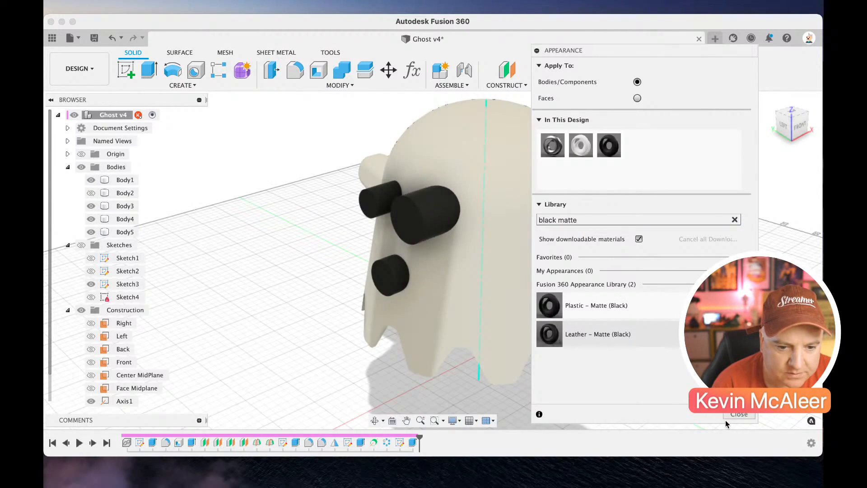
click(739, 417)
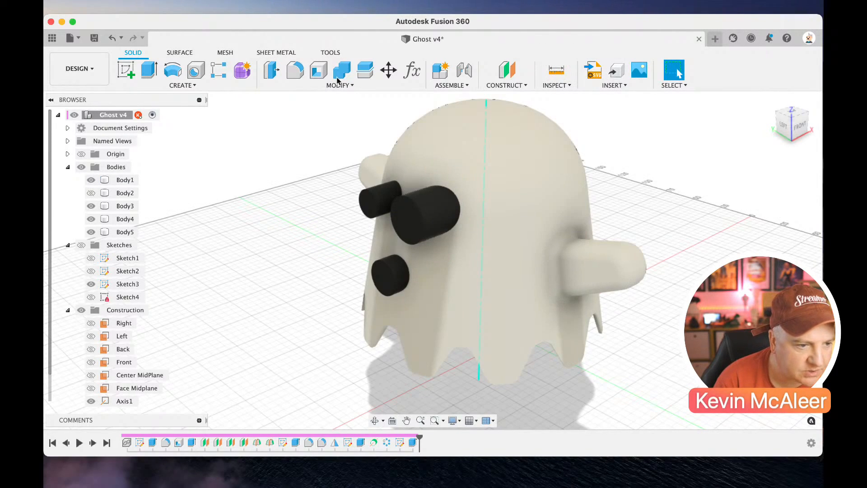
Rename the main ghost shell, Body1, to "Ghost body"
click(413, 157)
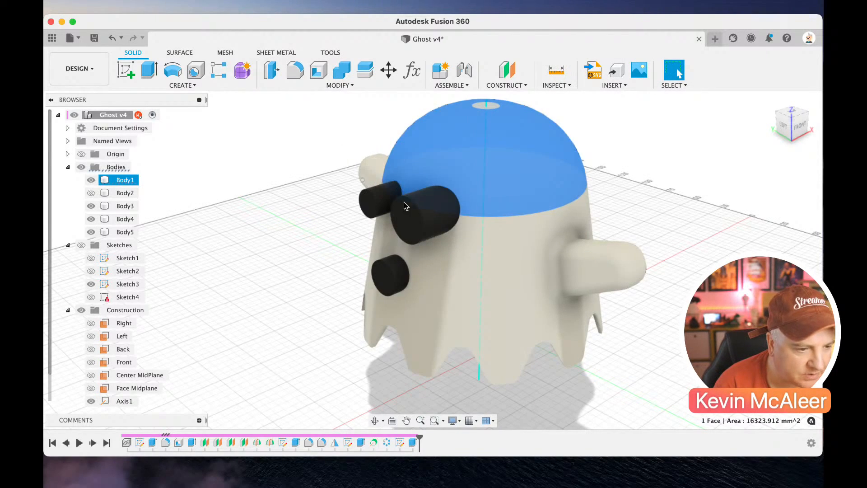
click(131, 182)
text(G)
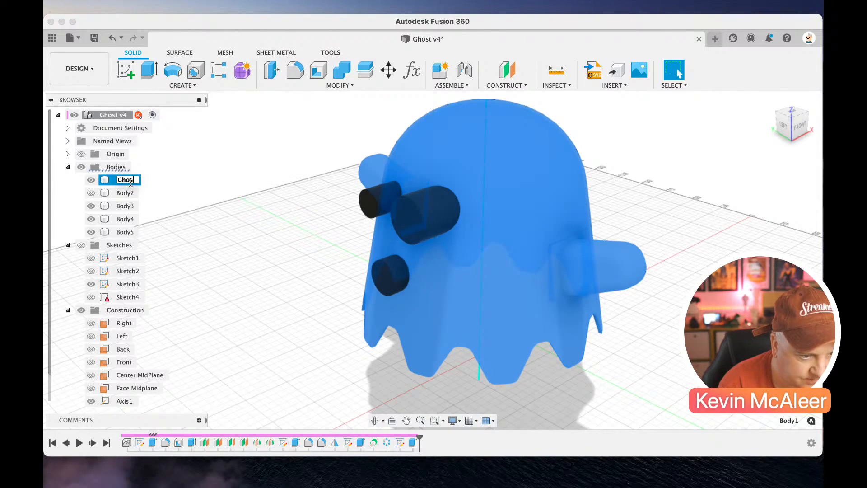
text(host body)
key(Return)
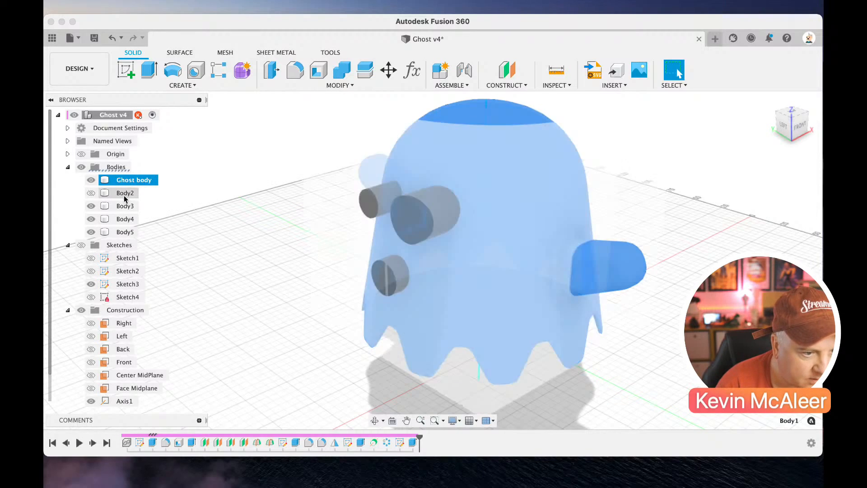
Rename the smaller eye cylinder, Body3, to "Left Eye"
click(124, 194)
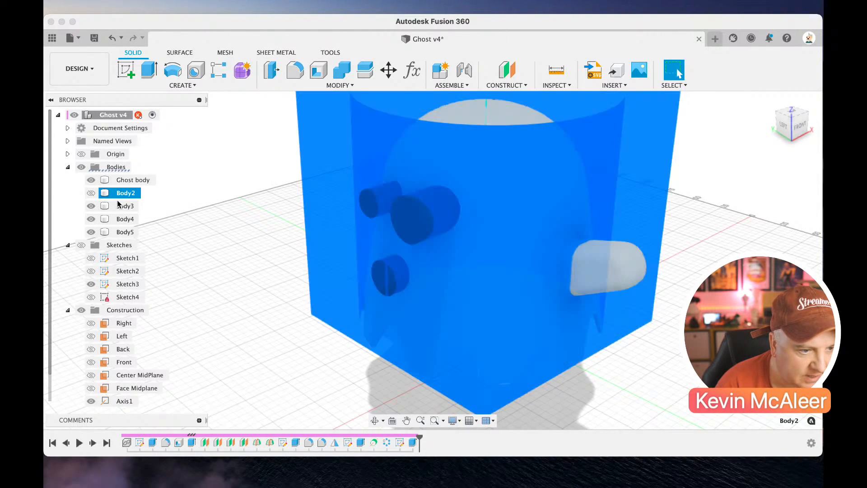
click(120, 206)
double_click(121, 206)
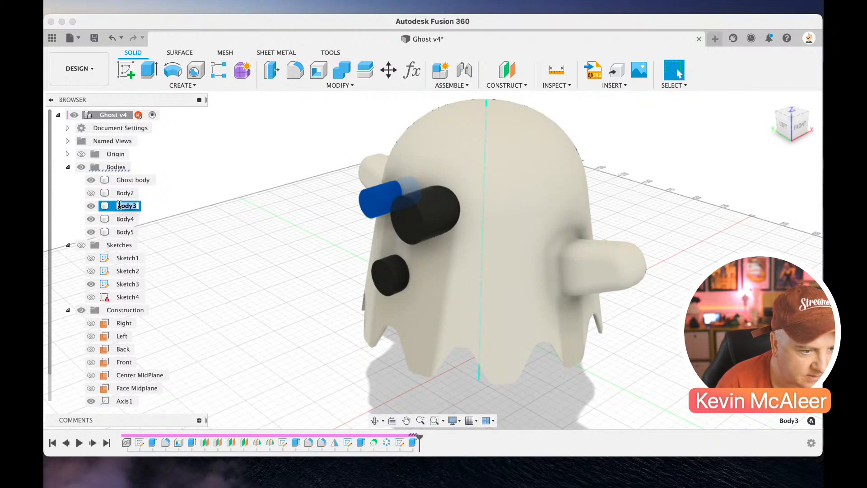
text(Left Eye)
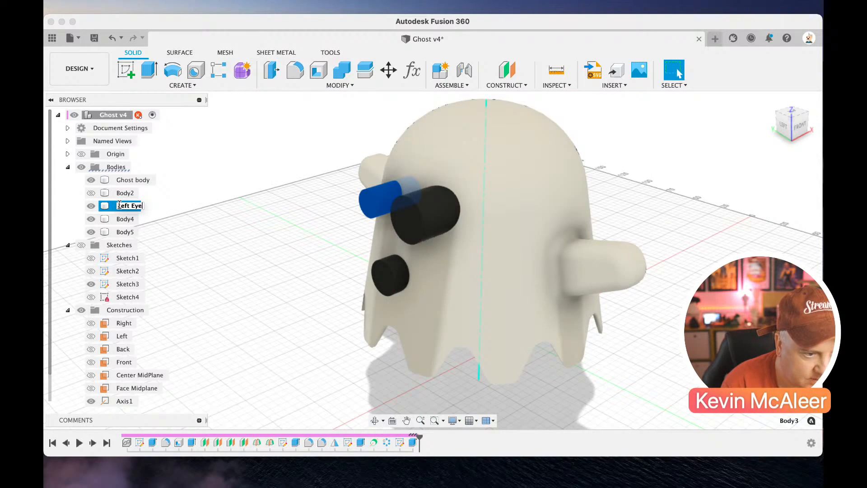
key(Return)
Rename the mouth cylinder, Body5, to "Mouth"
click(122, 232)
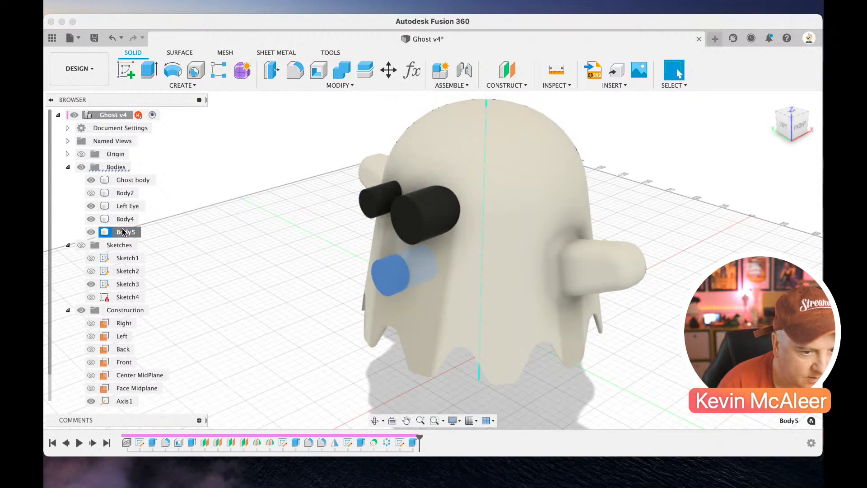
double_click(123, 232)
text(Mouth)
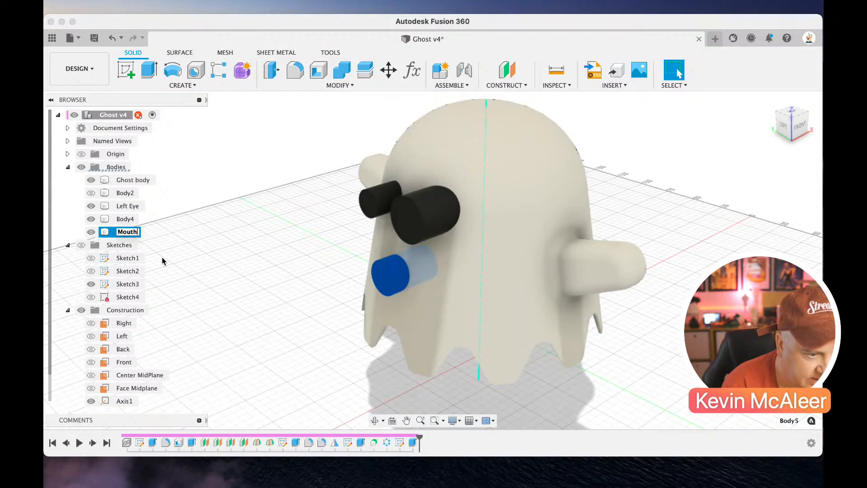
key(Return)
Rename the larger eye cylinder, Body4, to "Right Eye"
double_click(124, 218)
text(R)
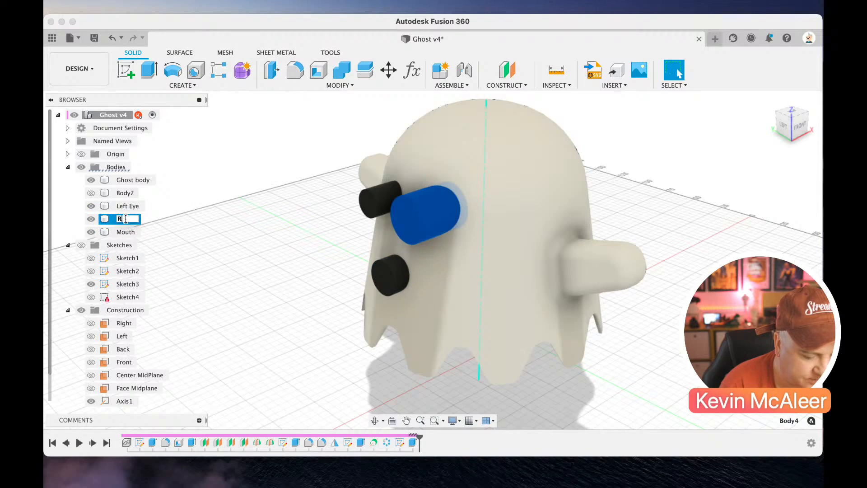
text(ight Eye)
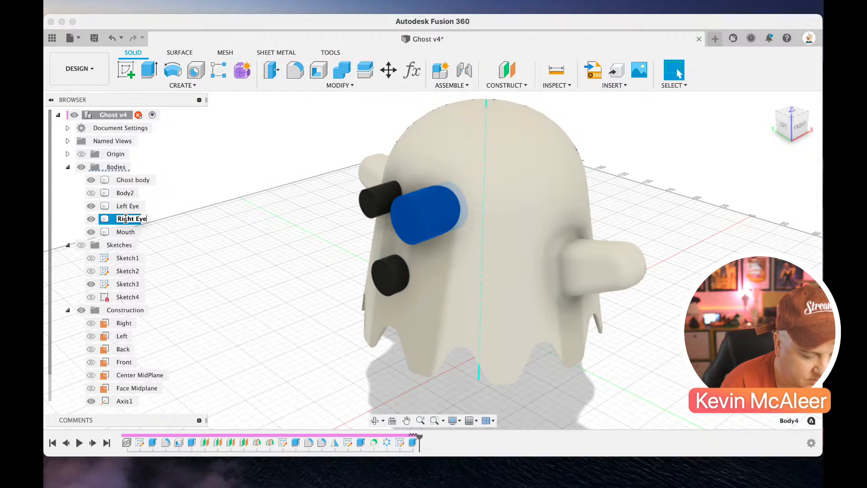
key(Return)
click(193, 230)
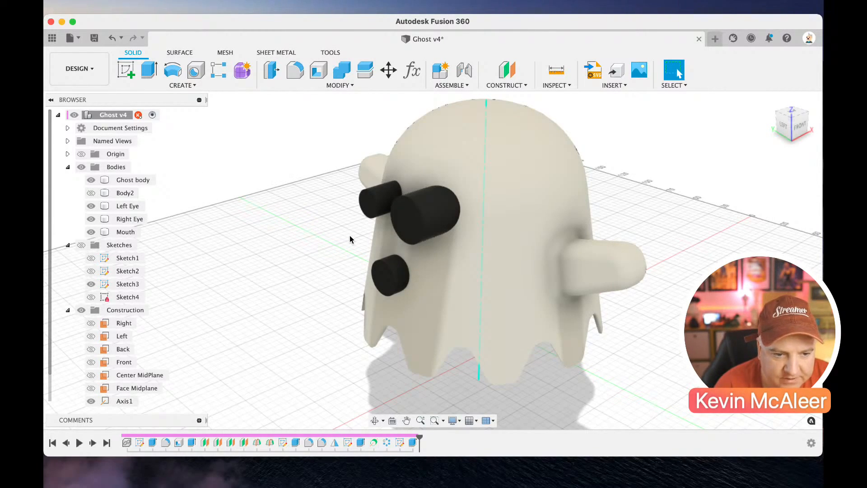
Show only Sketch4 among the sketches and hide all bodies so its slotted profile is exposed
scroll(350, 236, down, 3)
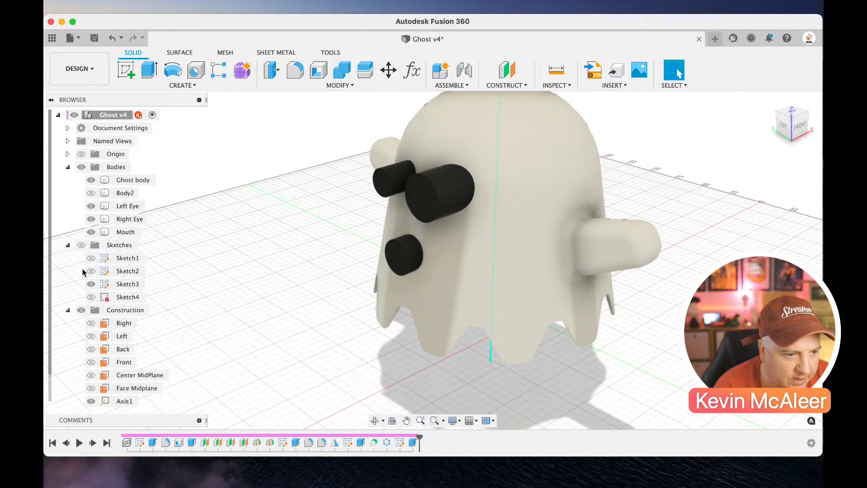
click(91, 297)
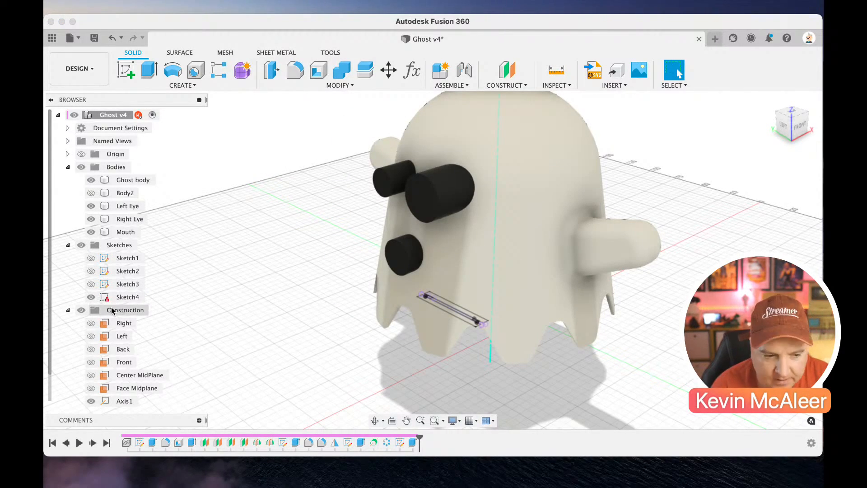
click(88, 323)
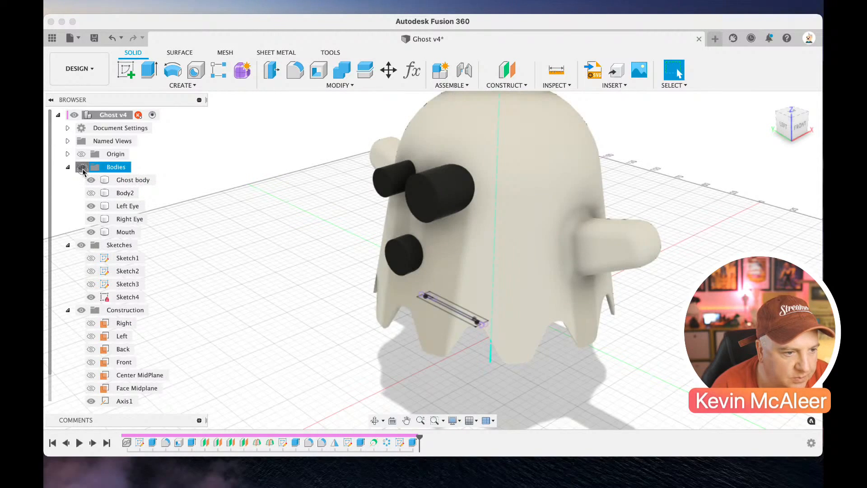
click(81, 167)
scroll(472, 354, up, 4)
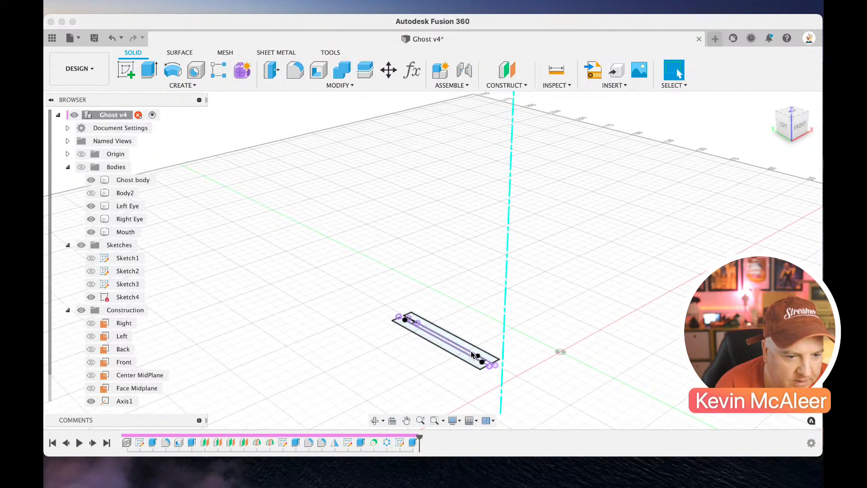
Extrude the four outer profiles of Sketch4 by 12 mm as a new body, with the other bodies shown and the Ghost body hidden
scroll(471, 355, down, 1)
key(q)
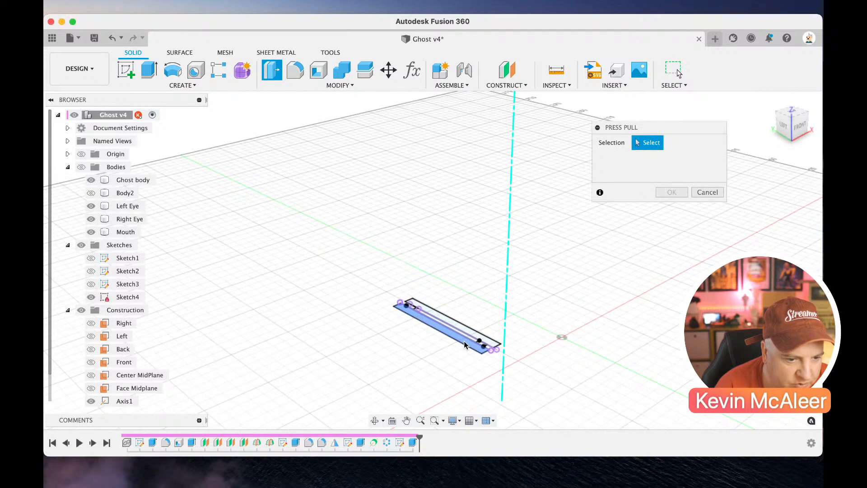
click(468, 347)
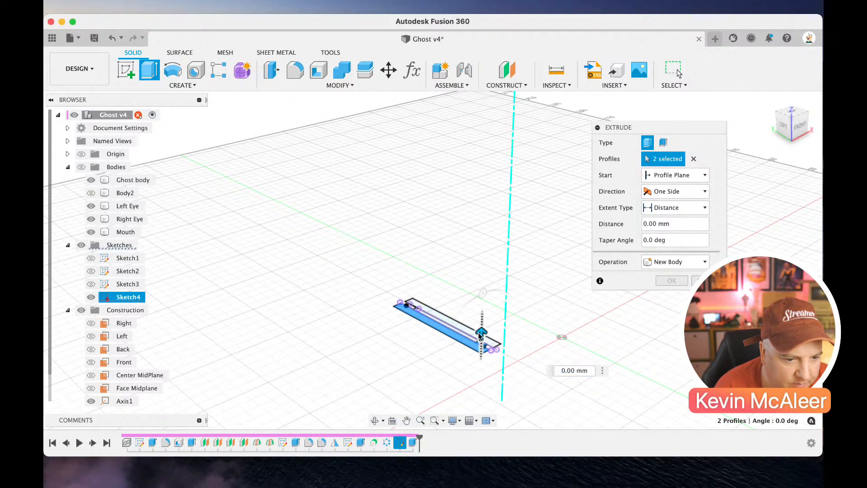
click(480, 325)
click(420, 322)
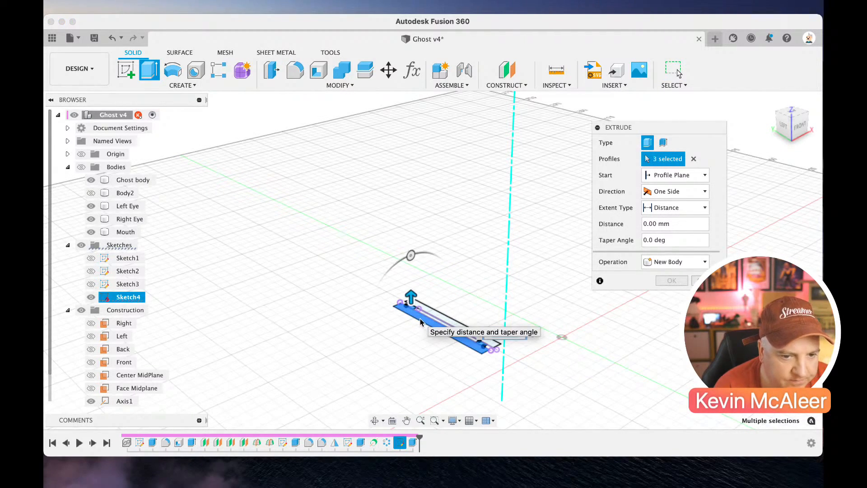
scroll(420, 321, up, 5)
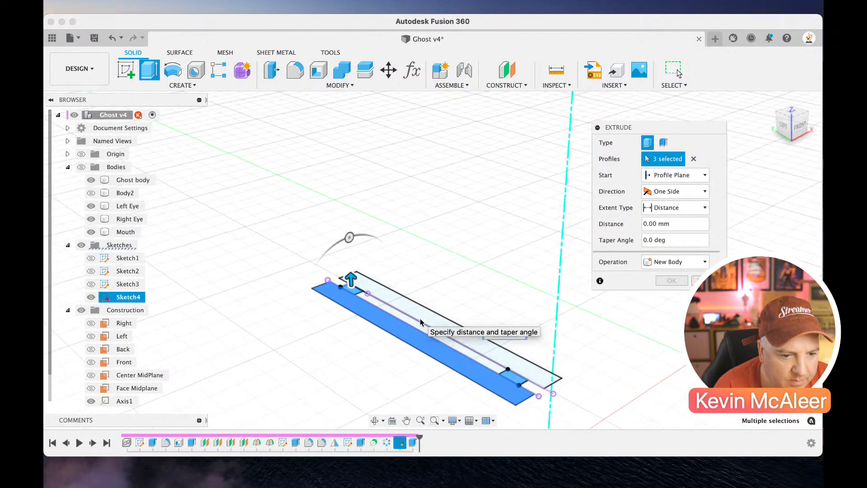
click(446, 308)
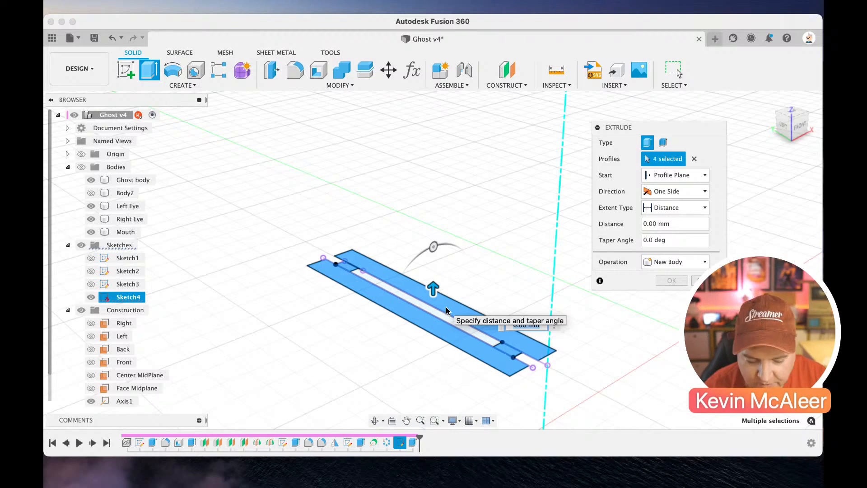
text(12)
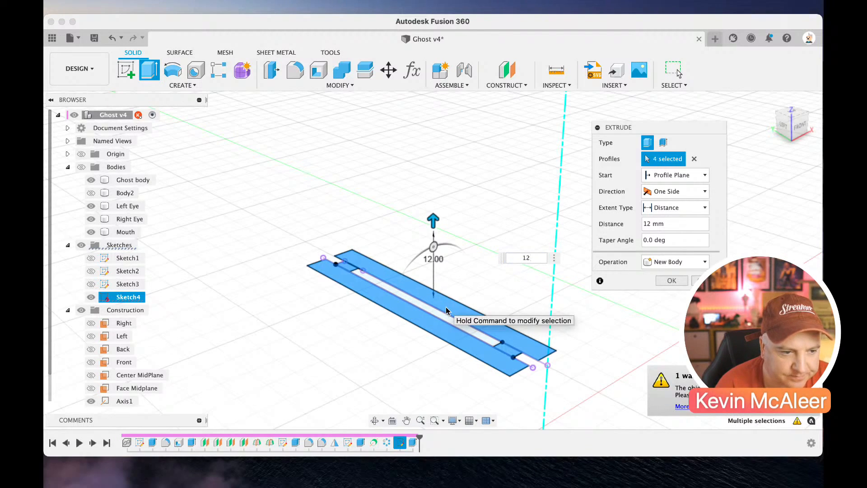
click(81, 167)
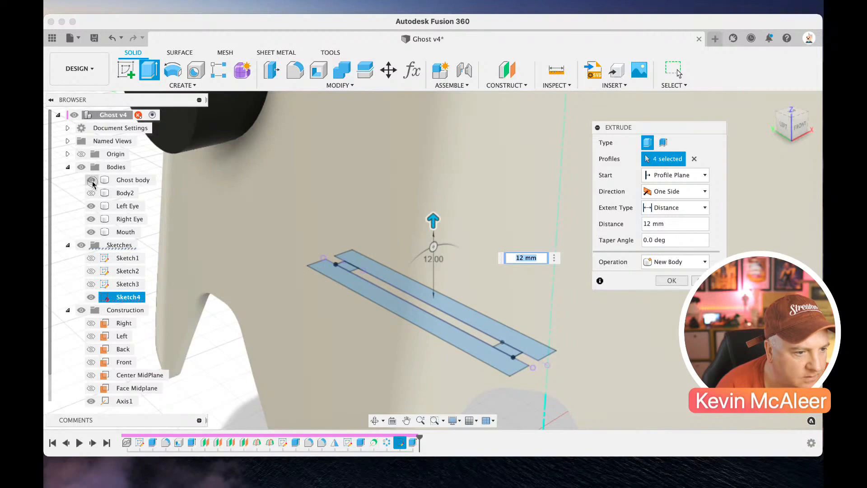
click(92, 181)
key(Return)
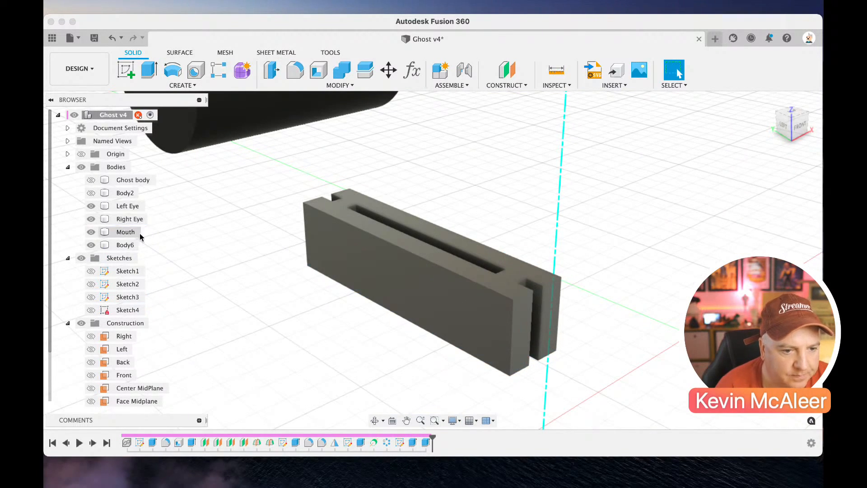
Offset the long outer side face of the new slotted block outward by 12 mm
click(335, 262)
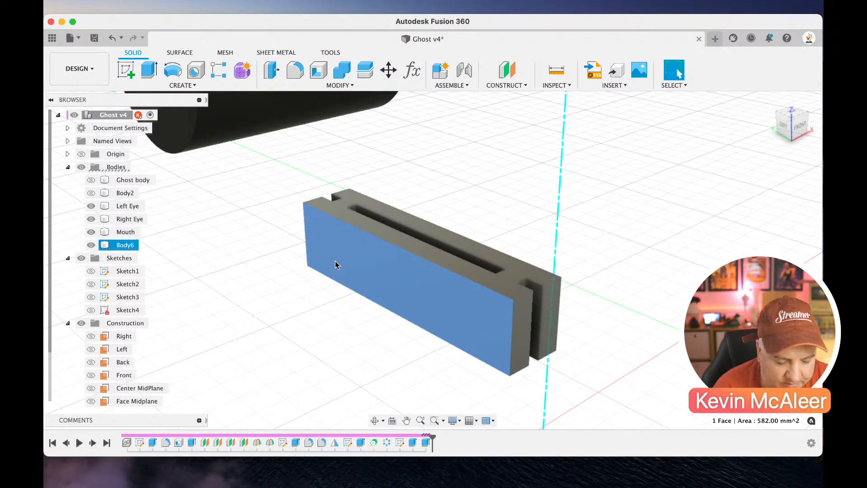
key(q)
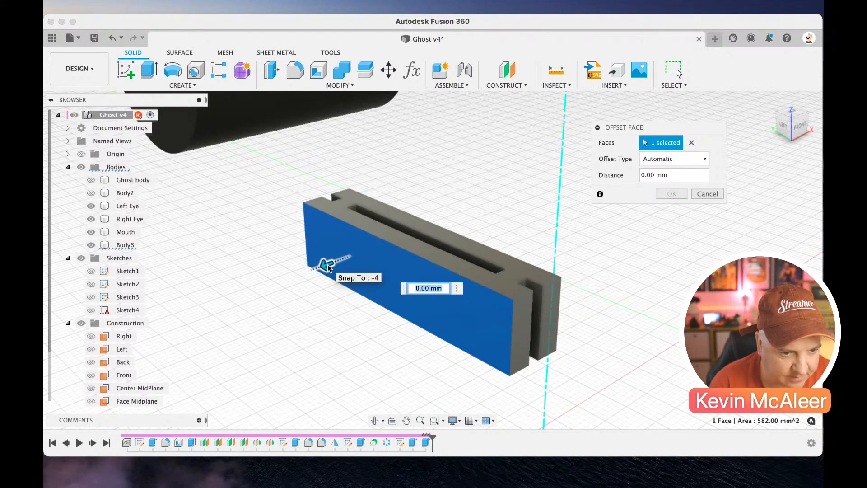
text(12)
key(Return)
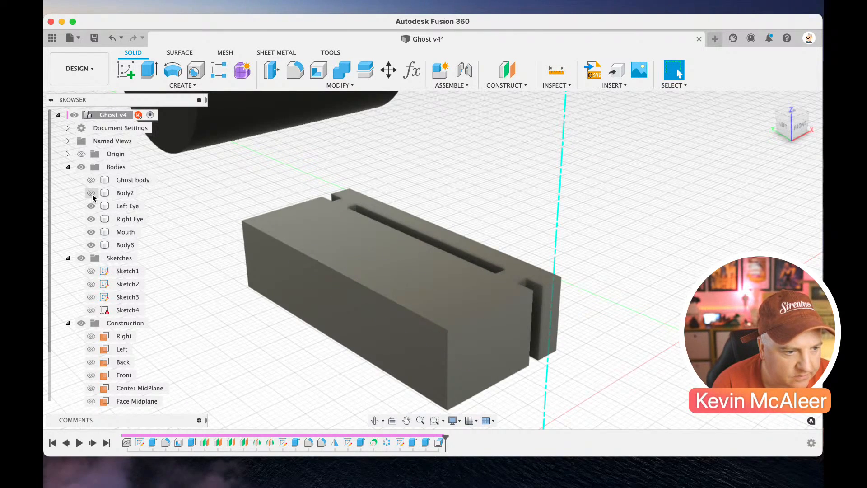
Set the Ghost body's opacity to 50% to check the block inside the shell, and hide the Ghost body again
click(92, 181)
click(91, 181)
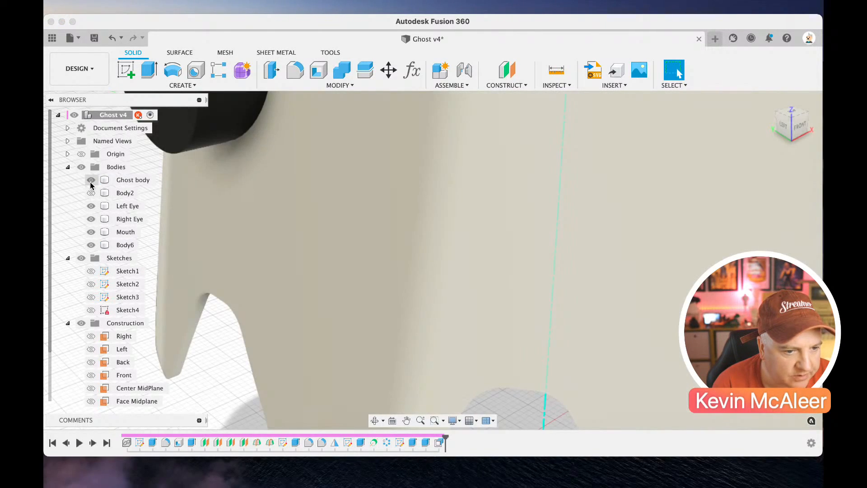
click(126, 181)
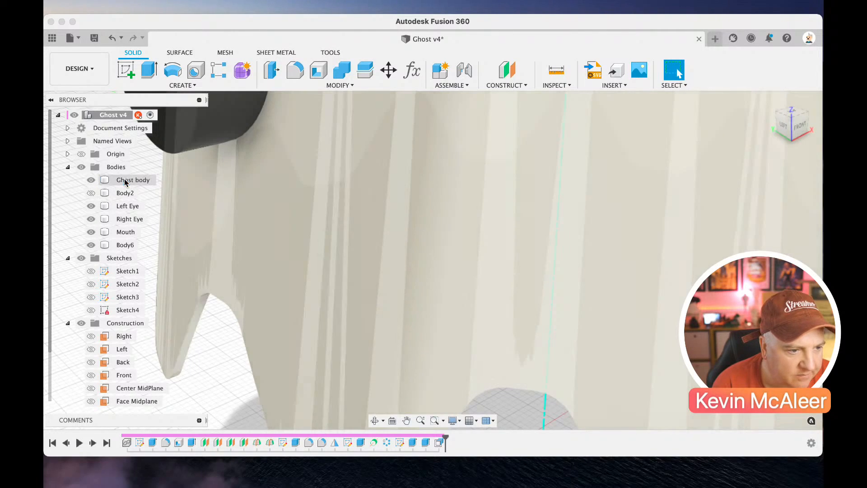
right_click(125, 181)
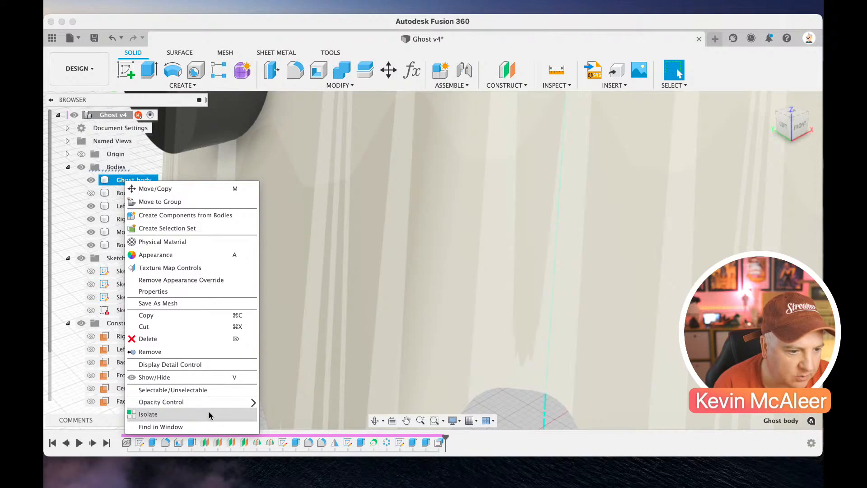
mouse_move(224, 407)
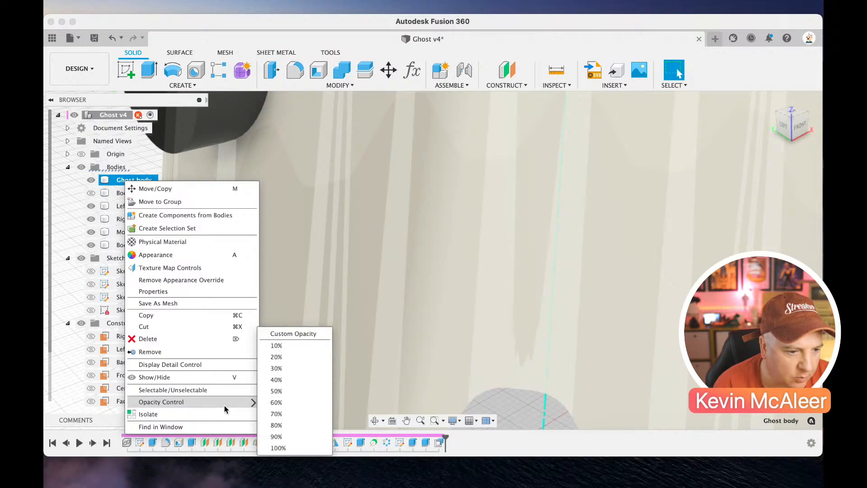
click(283, 393)
scroll(253, 356, down, 5)
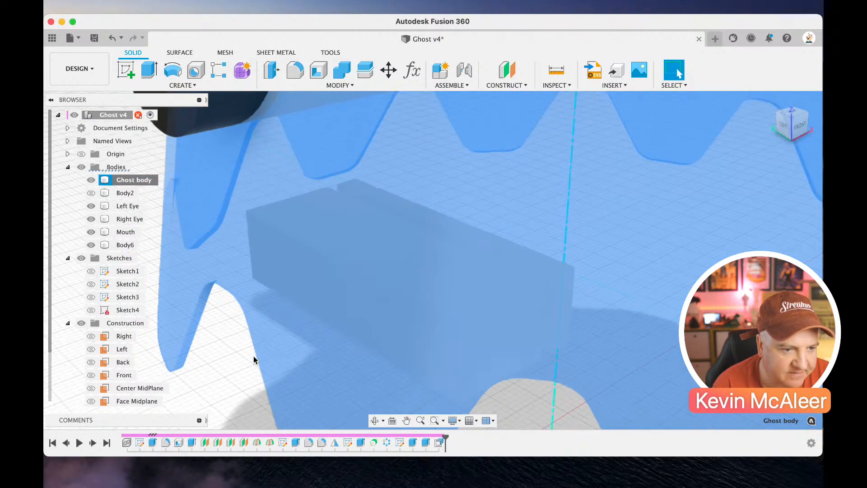
scroll(253, 363, down, 3)
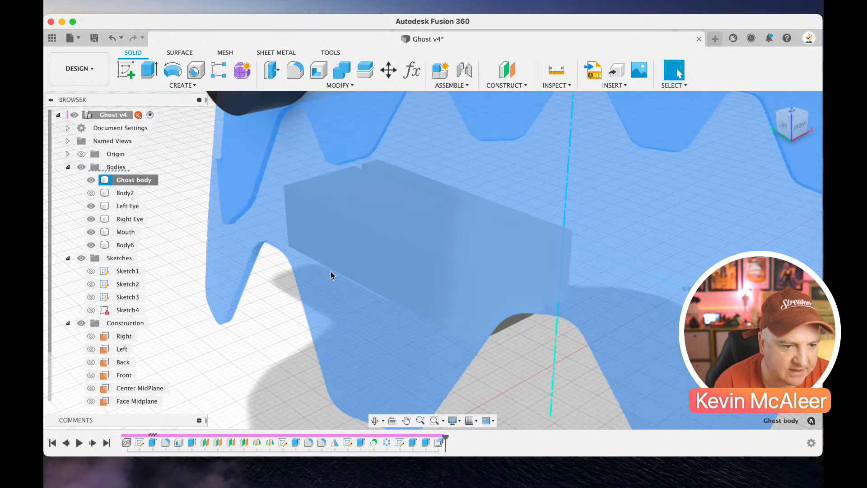
scroll(517, 374, up, 1)
scroll(516, 374, right, 2)
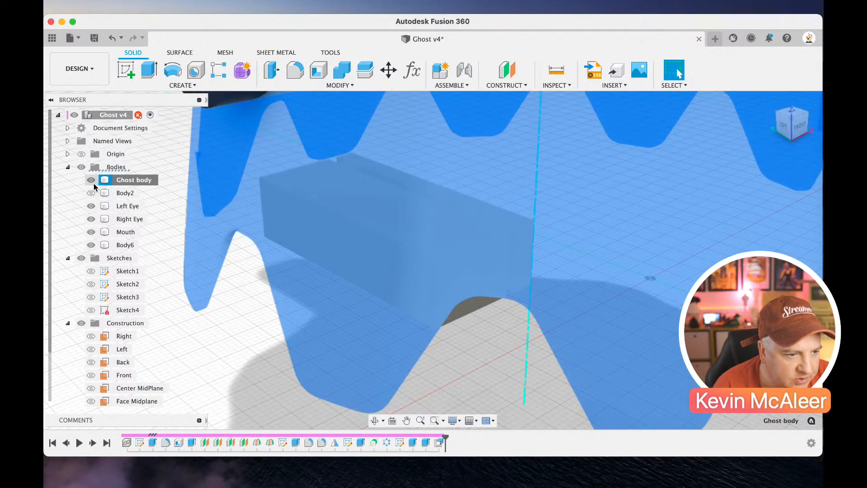
click(93, 183)
click(291, 246)
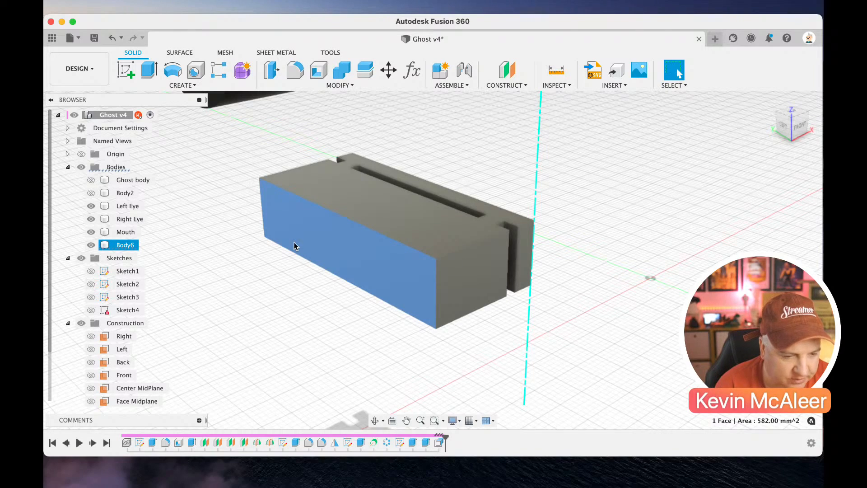
key(q)
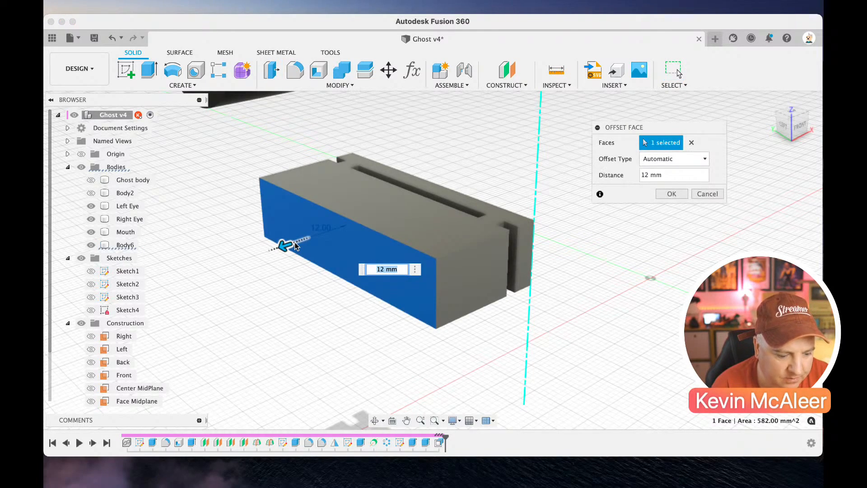
key(Escape)
Extrude the slotted block's long outer side face up to the Ghost body's wall as a new body, with the Ghost body shown
key(e)
click(308, 237)
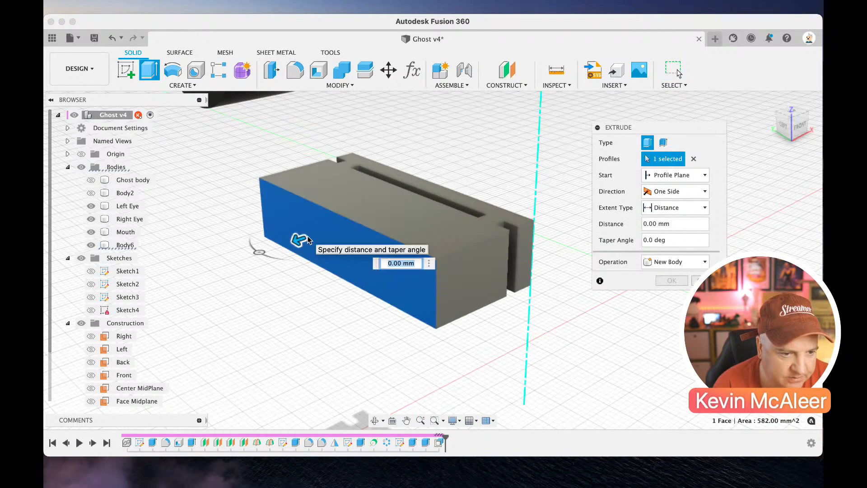
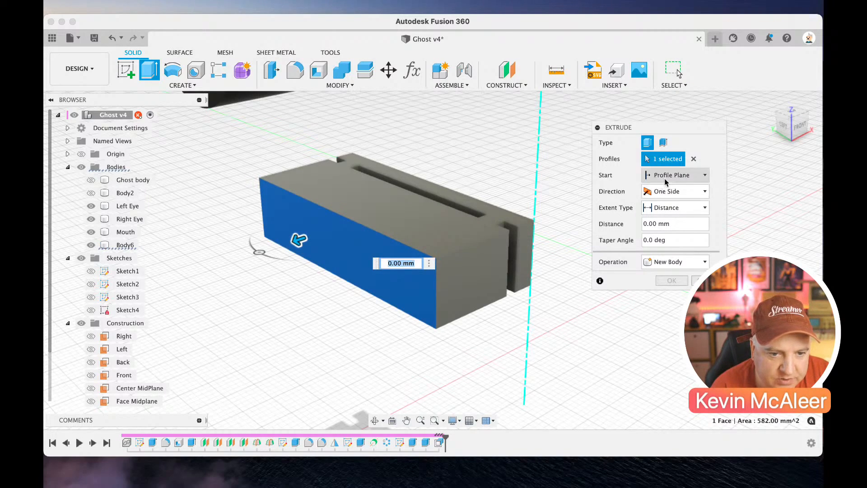
click(657, 208)
click(668, 233)
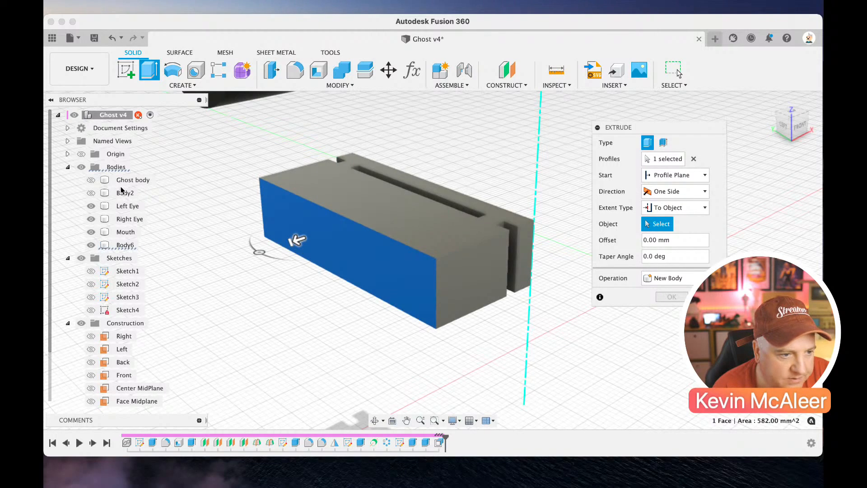
click(92, 181)
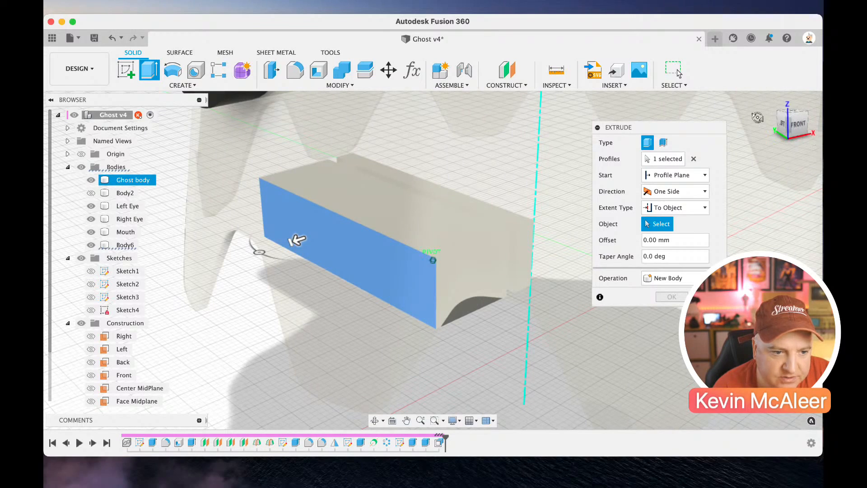
click(799, 127)
drag(739, 110, 784, 94)
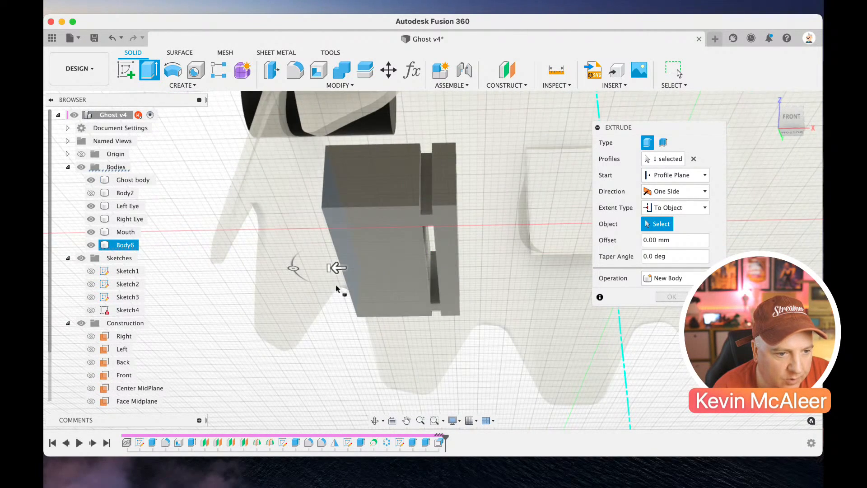
click(283, 281)
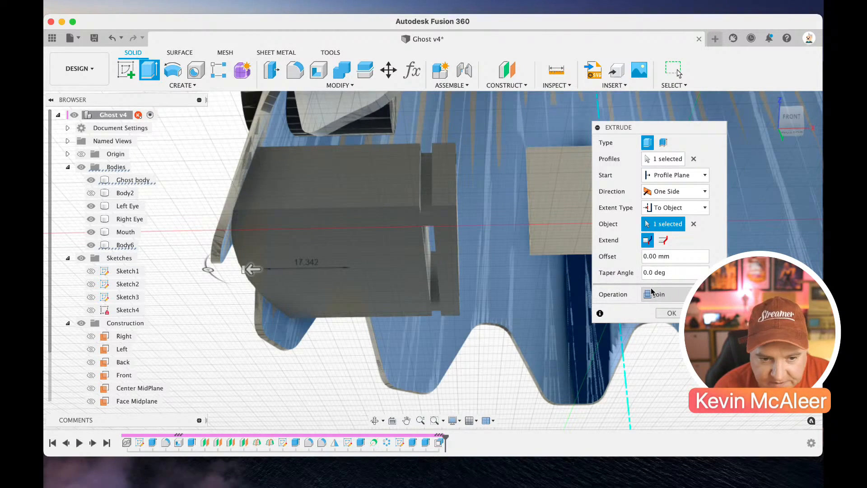
click(653, 294)
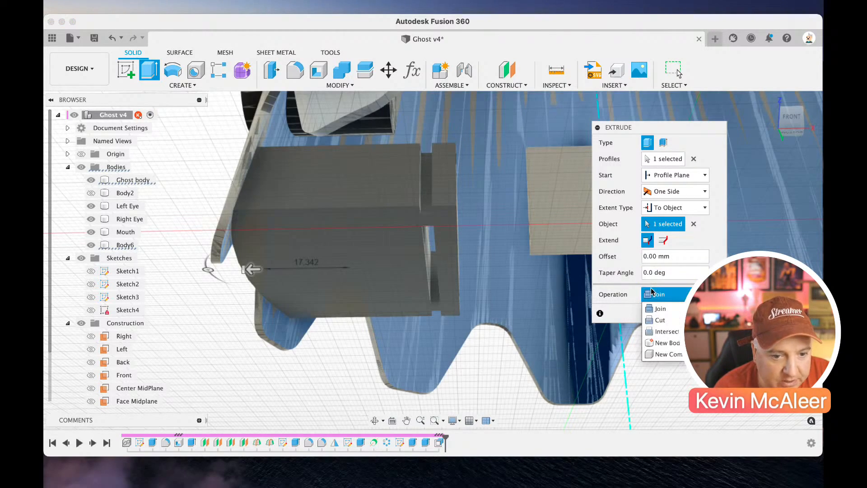
click(650, 343)
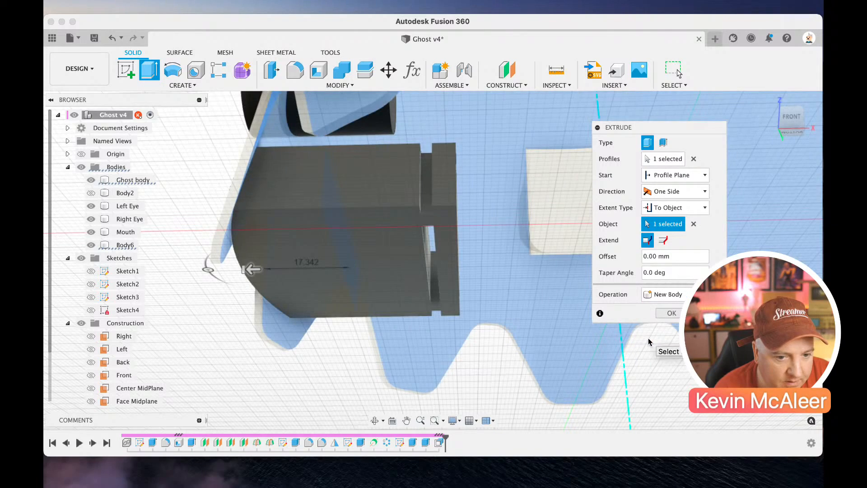
click(666, 314)
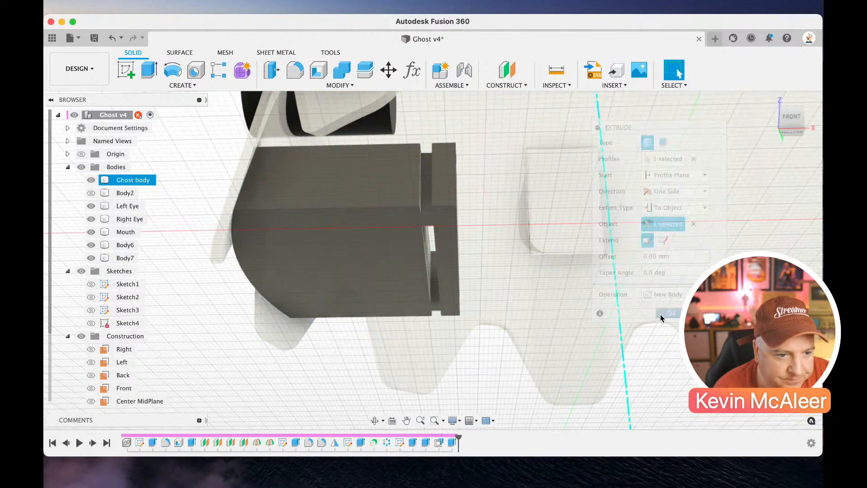
Save the design as a new version with the description "User Saved"
click(780, 128)
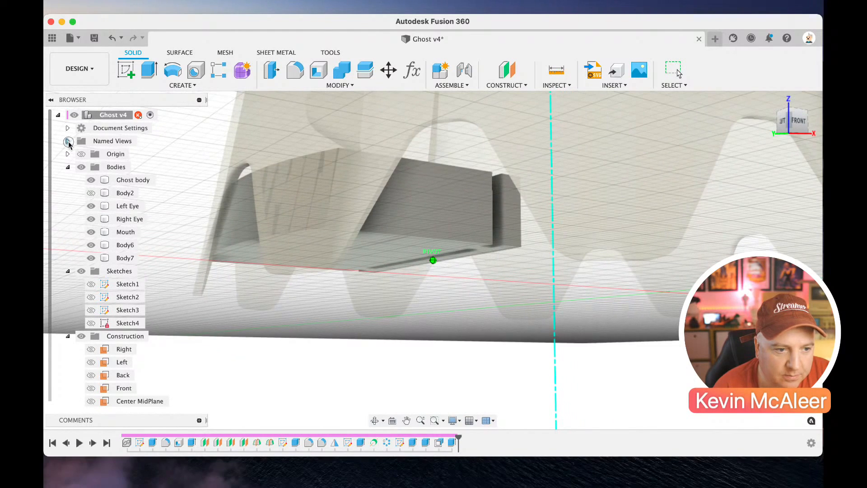
mouse_move(69, 142)
mouse_down()
mouse_move(56, 119)
mouse_move(83, 144)
mouse_up()
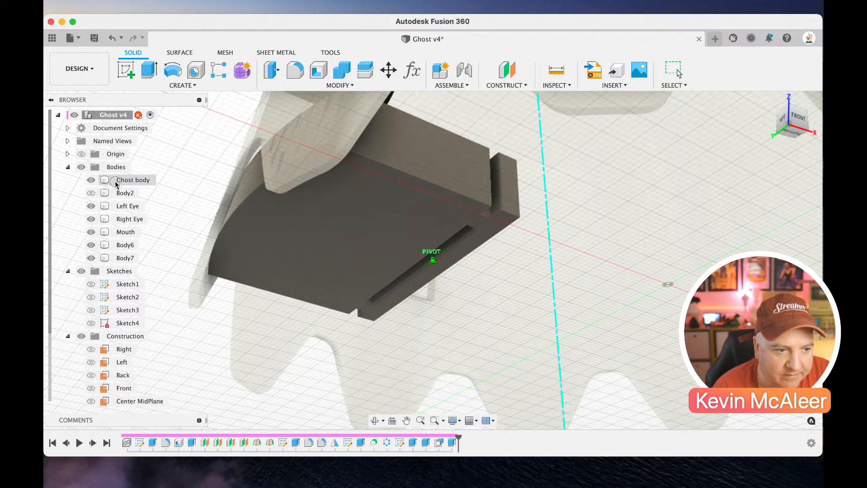
mouse_move(116, 176)
mouse_down()
mouse_move(147, 208)
mouse_move(79, 100)
mouse_up()
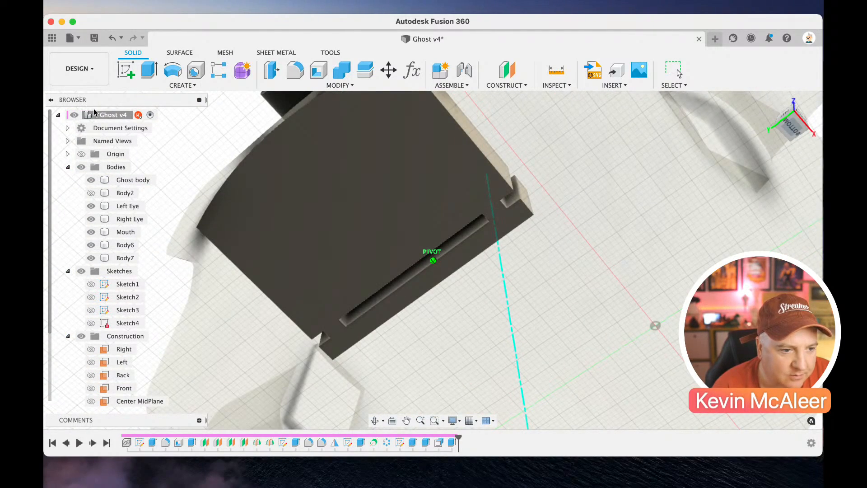
shift+middle_drag(94, 112, 105, 128)
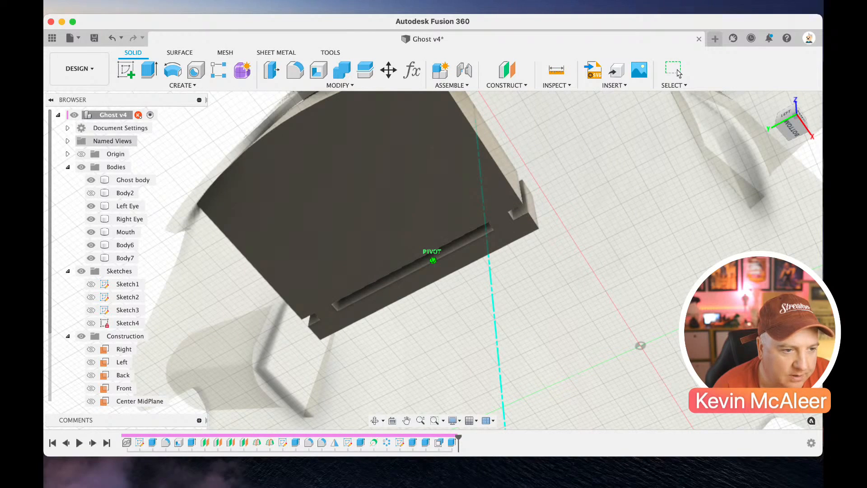
shift+middle_drag(113, 147, 192, 244)
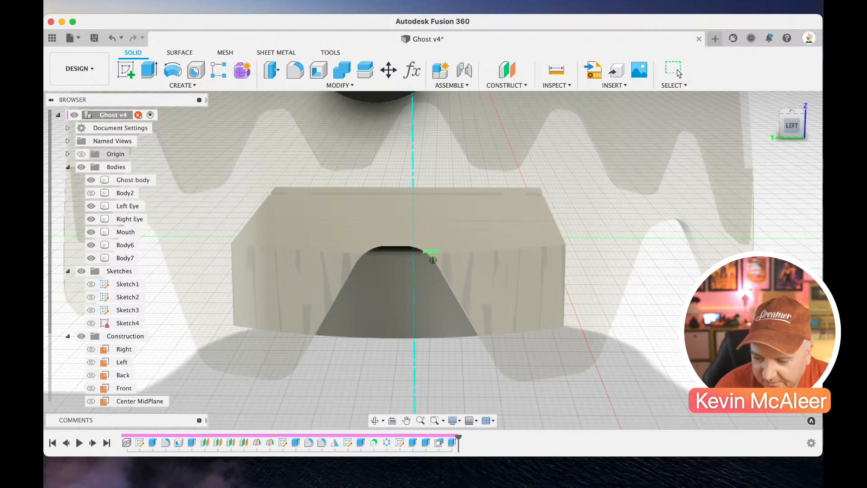
shift+middle_drag(433, 260, 96, 31)
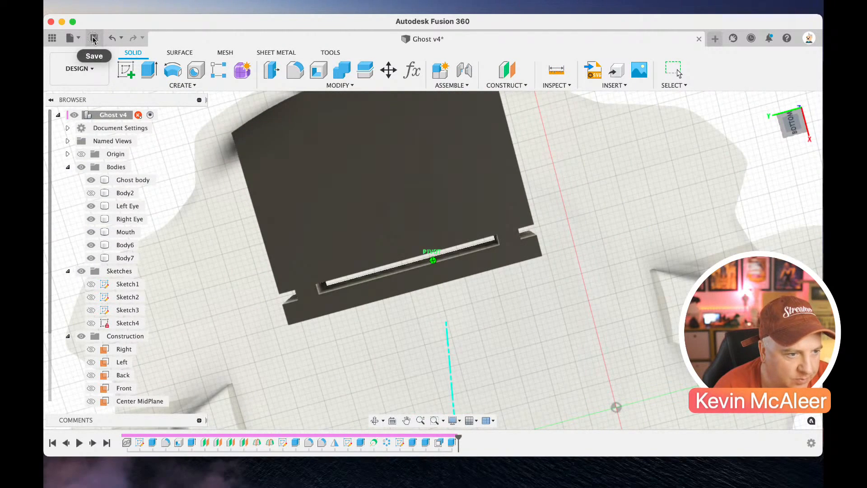
click(94, 37)
click(425, 253)
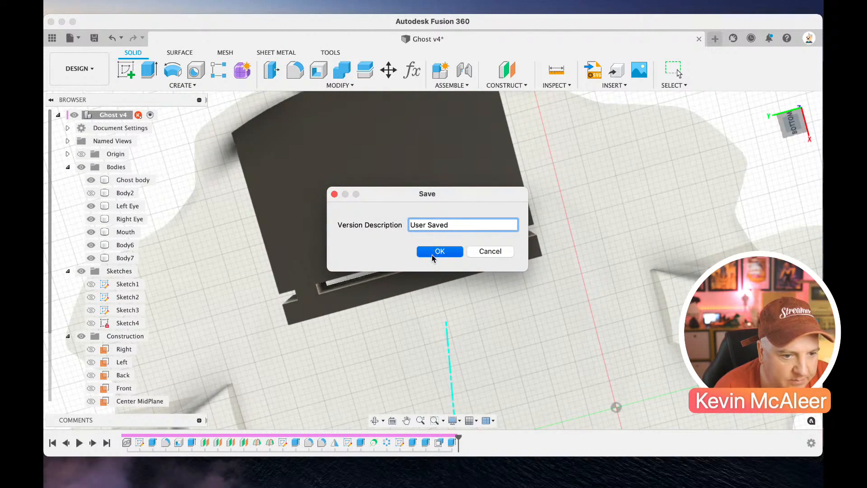
Close the Ghost design and reopen it from the recent data
click(698, 39)
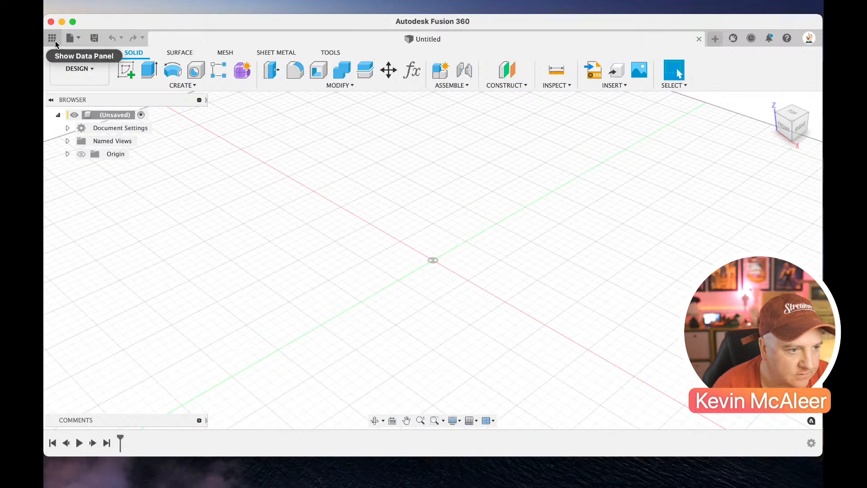
click(54, 40)
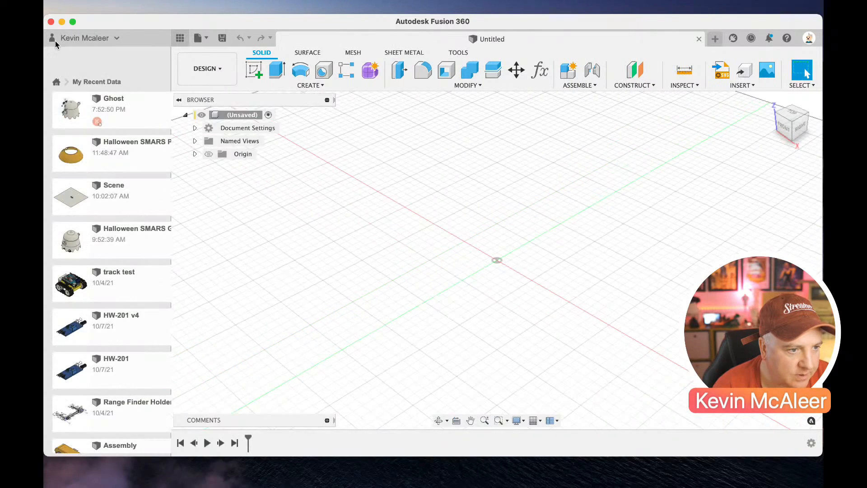
double_click(122, 106)
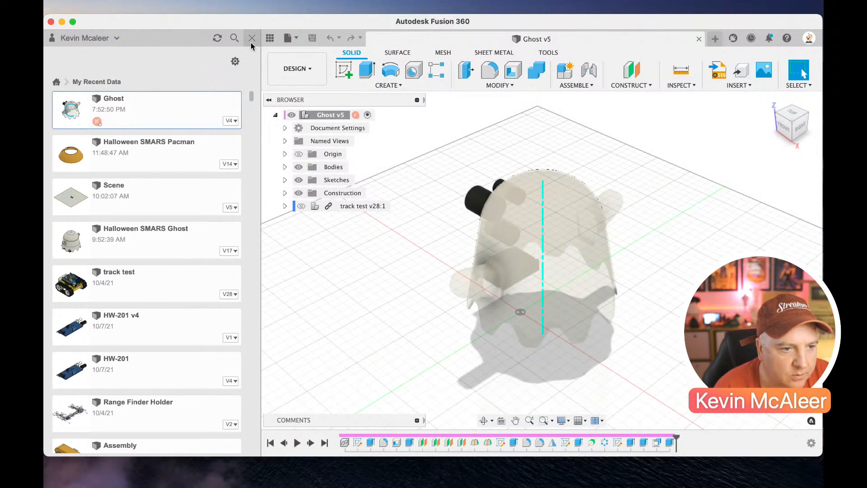
click(252, 39)
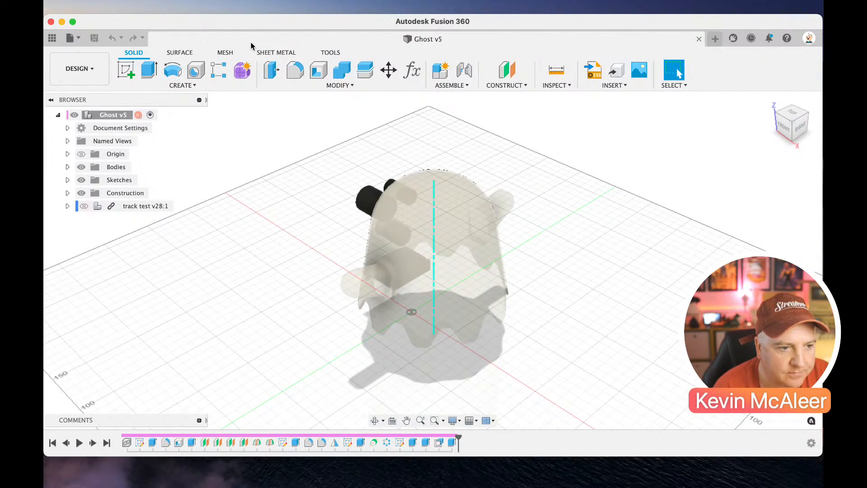
Examine how the extended block's curved outer face meets the ghost's wavy skirt below the mouth
click(777, 115)
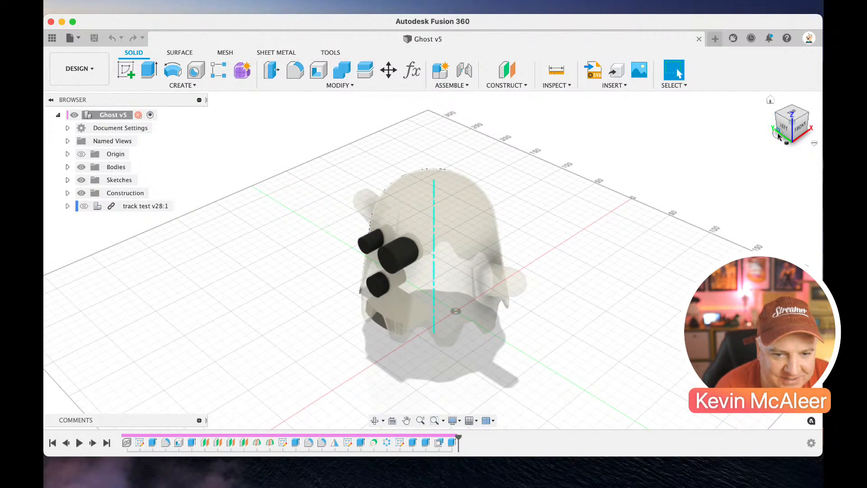
drag(778, 135, 562, 226)
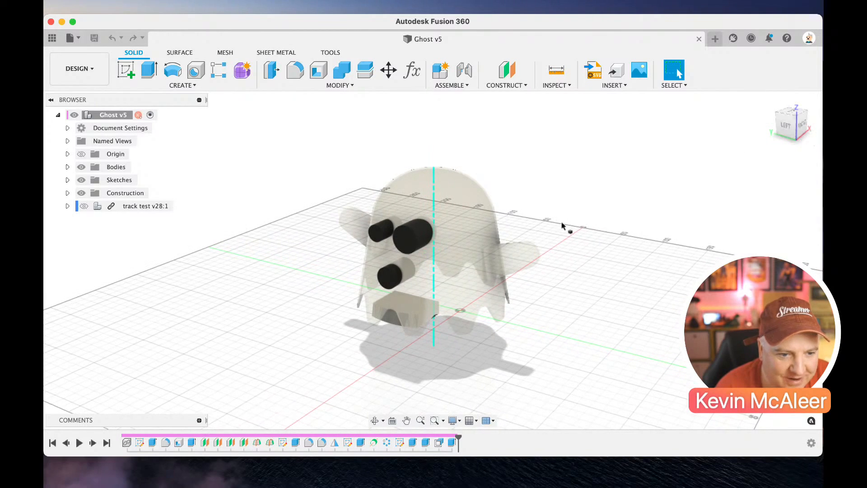
scroll(381, 317, up, 5)
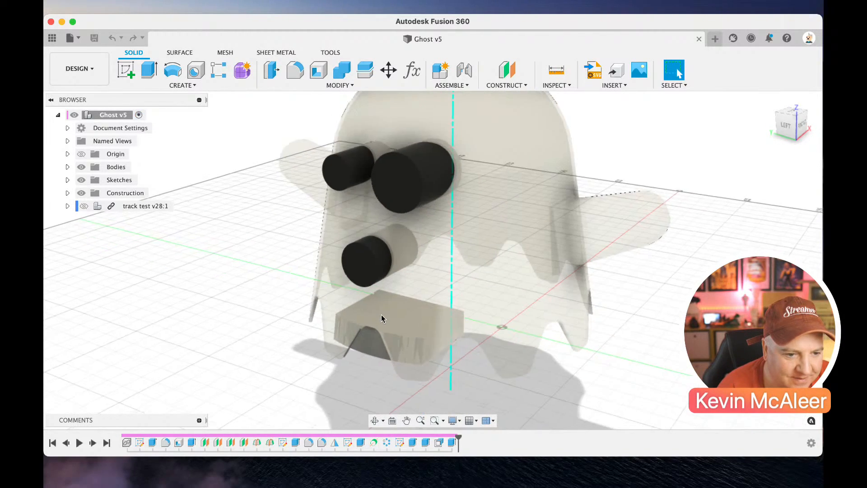
scroll(381, 315, left, 3)
scroll(381, 315, down, 2)
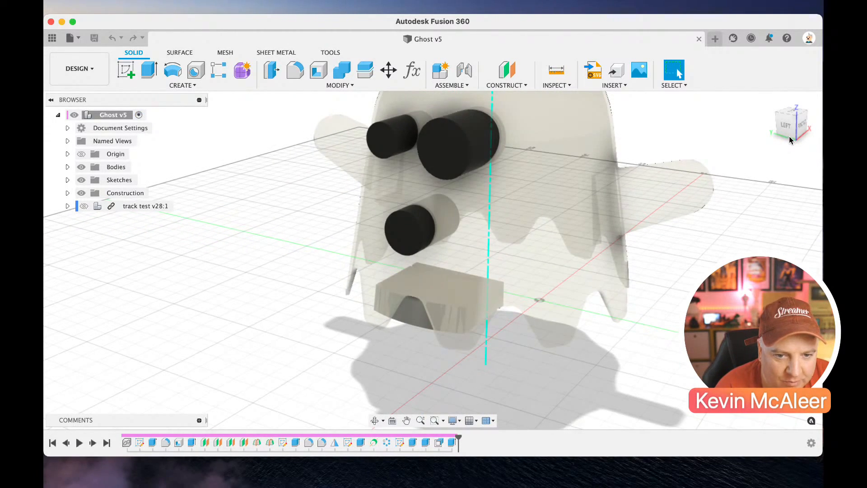
drag(796, 132, 793, 138)
scroll(394, 284, up, 5)
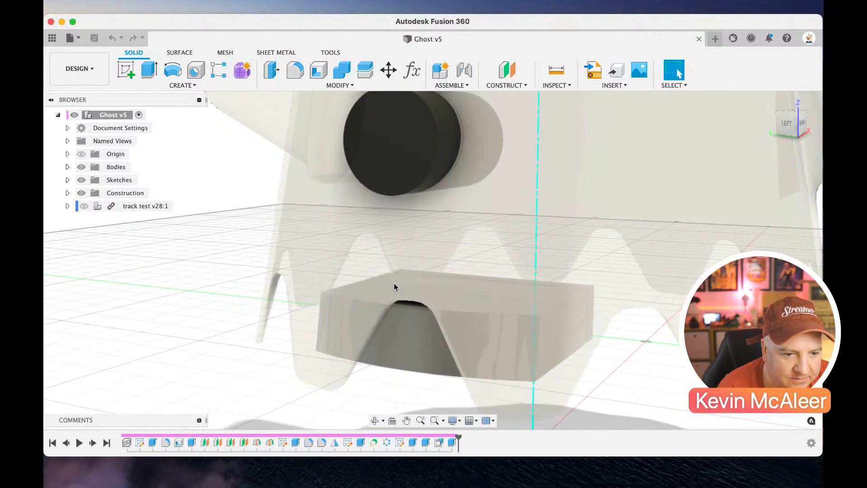
click(454, 290)
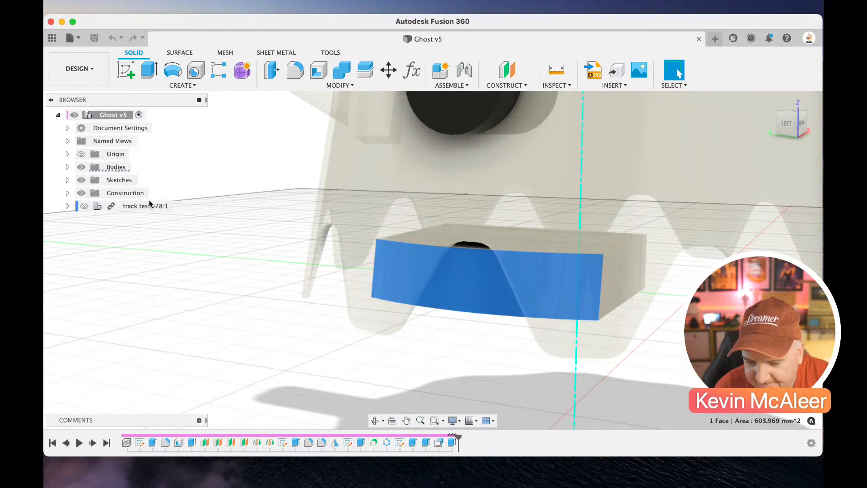
Show the Front construction plane and start a new sketch on it
click(68, 193)
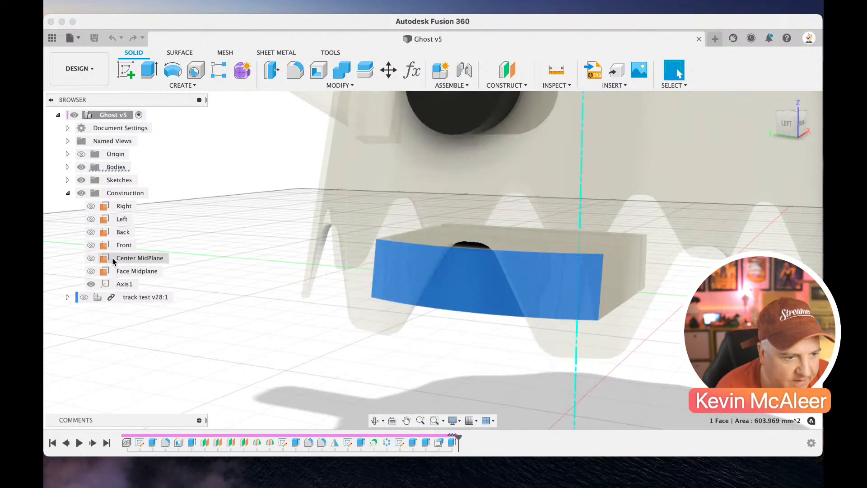
click(116, 245)
click(91, 245)
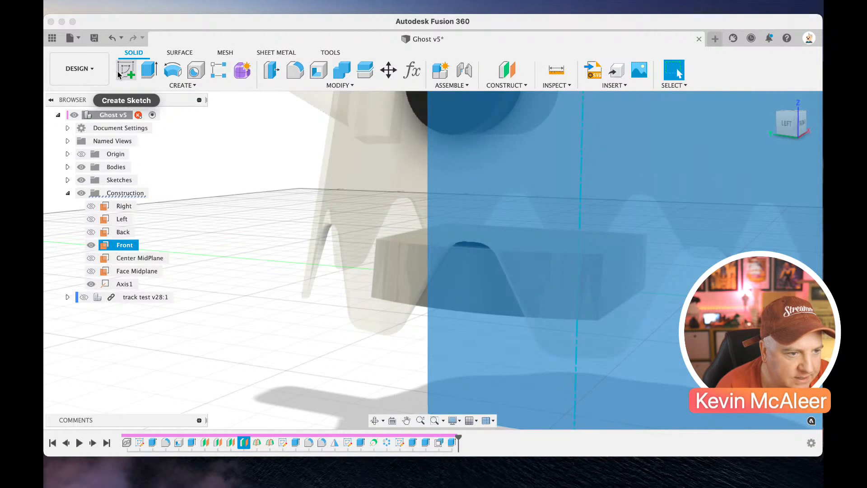
click(118, 72)
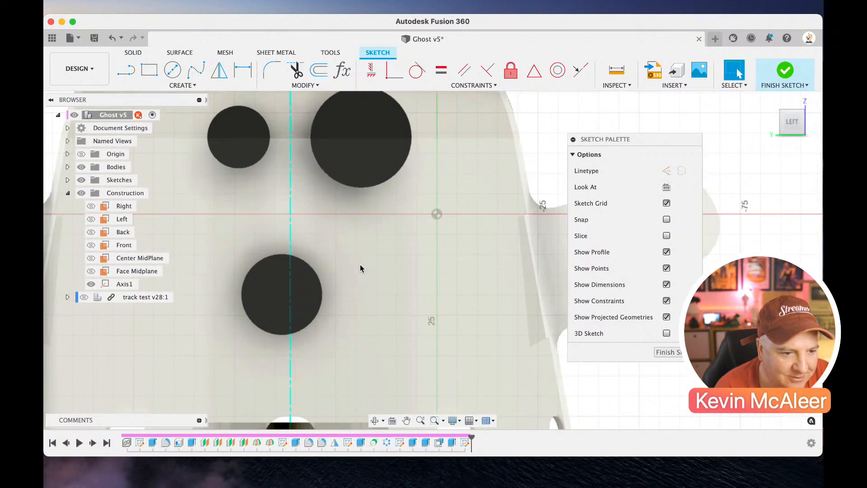
Project the block's outer face and the edges of the central skirt notch below the mouth into the sketch
click(326, 316)
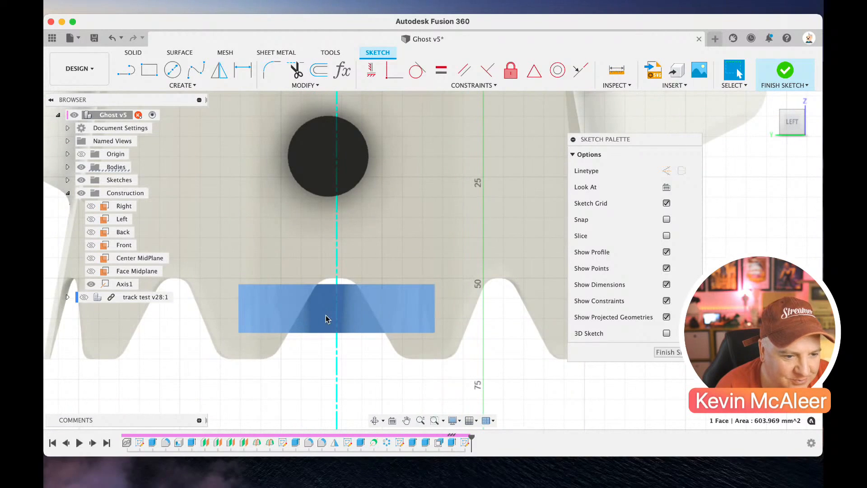
key(p)
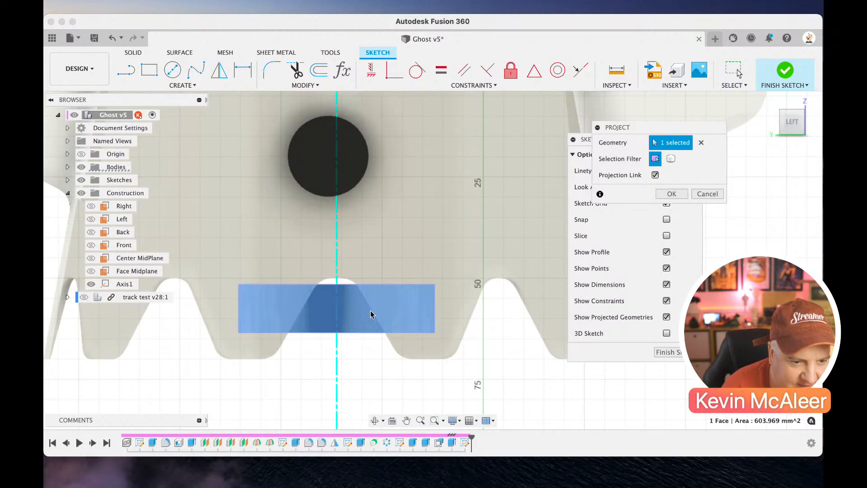
click(386, 334)
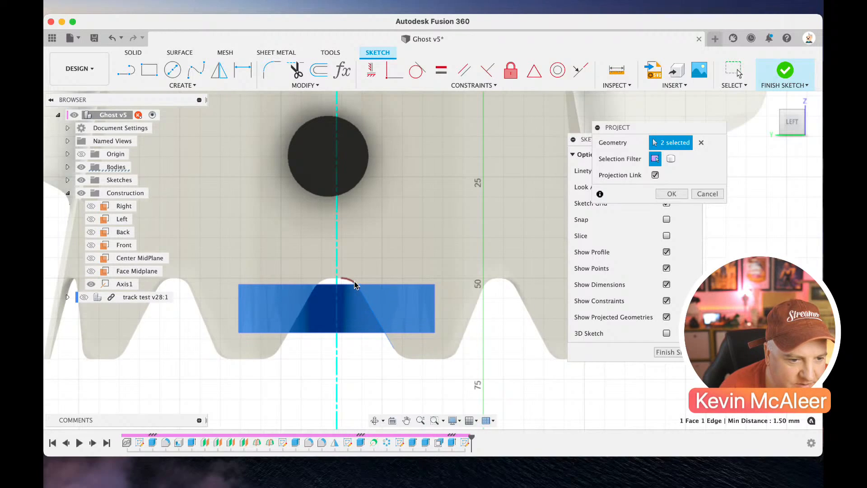
click(339, 282)
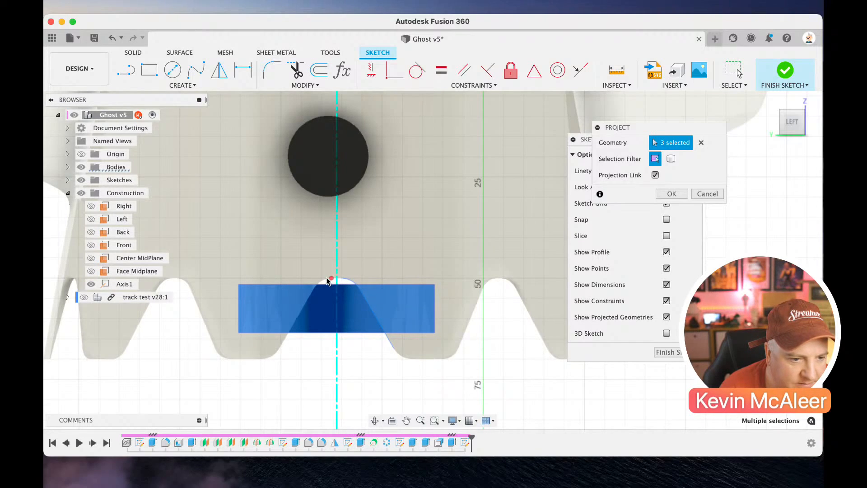
click(316, 290)
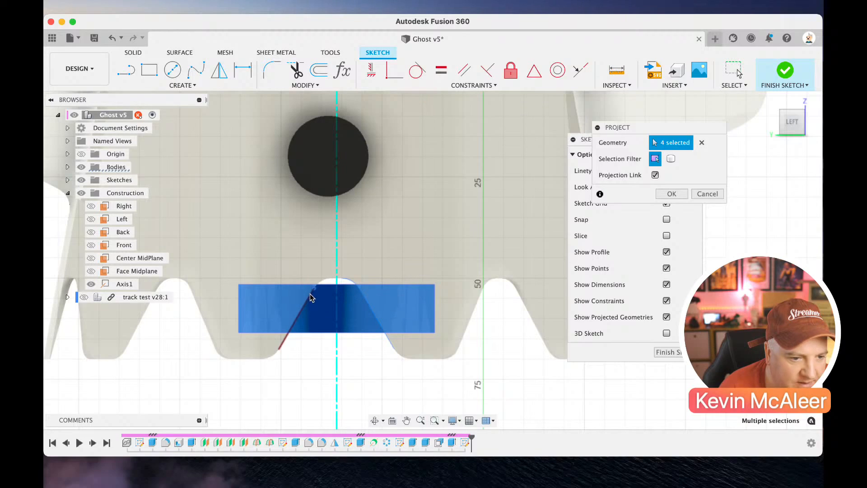
click(310, 294)
click(319, 282)
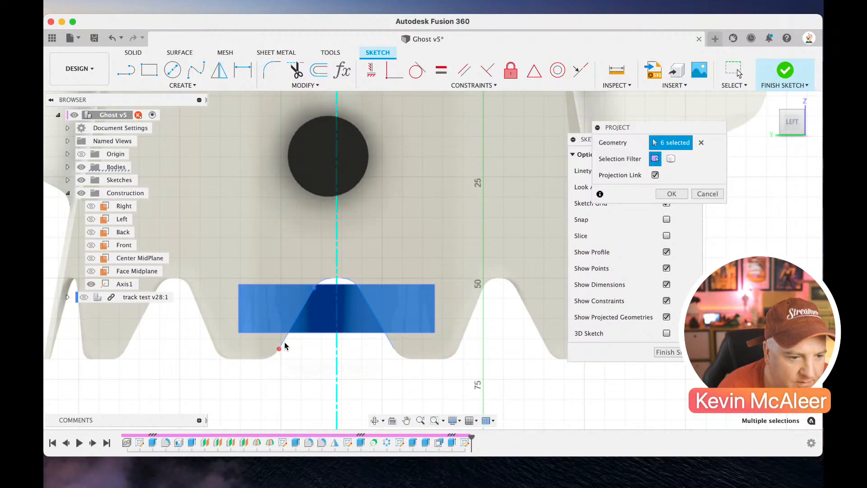
click(284, 345)
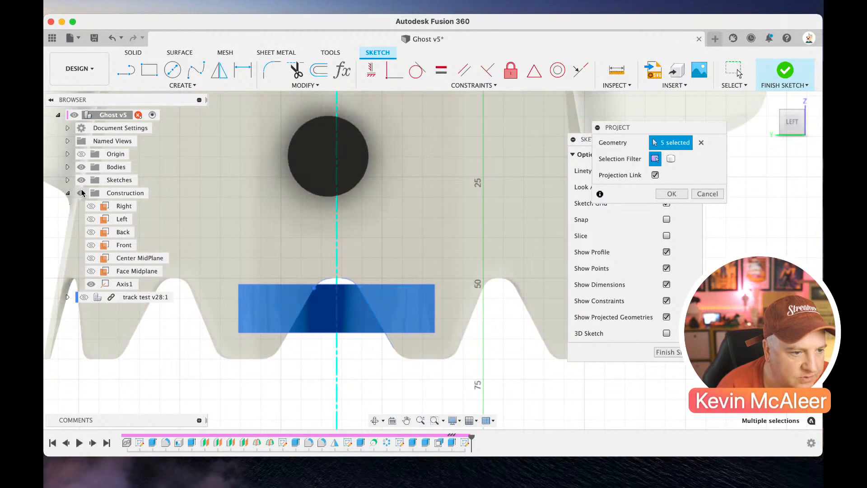
Check the projected outline with the bodies hidden, and add the notch's left slanted edge to complete the projection
click(82, 168)
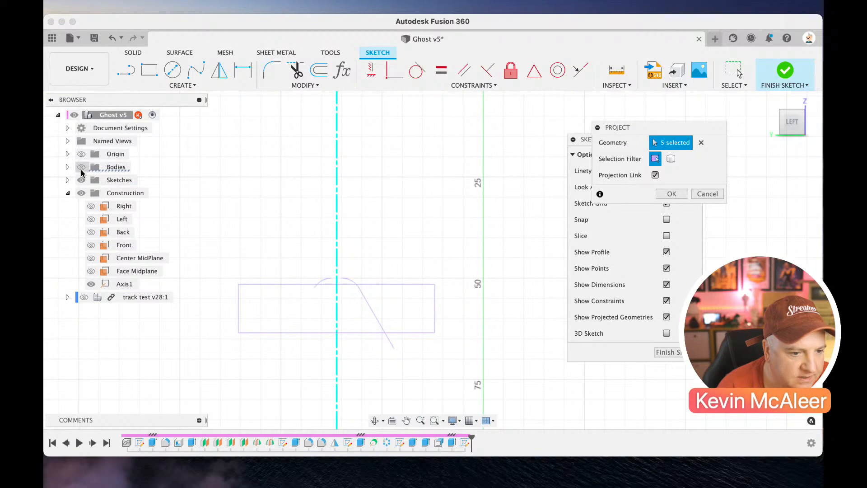
click(82, 168)
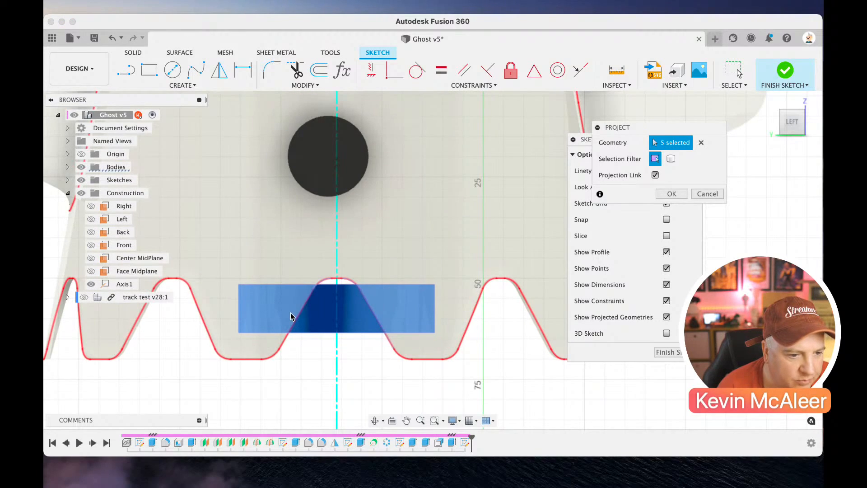
click(296, 317)
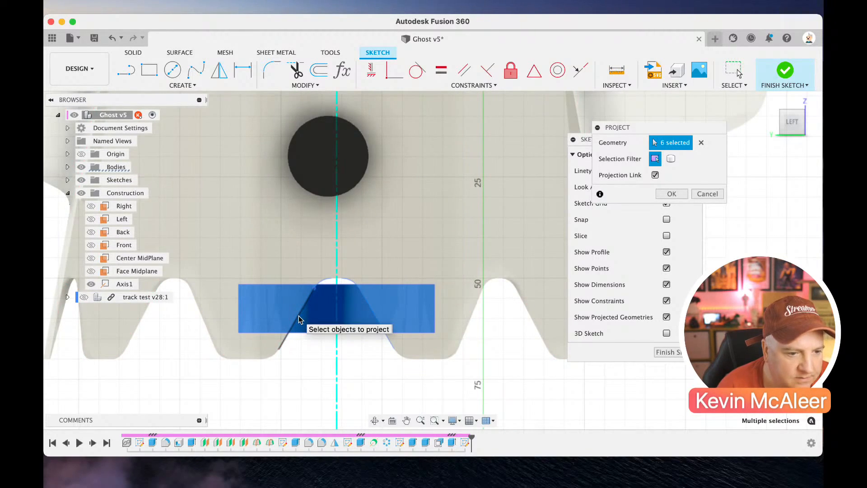
click(672, 194)
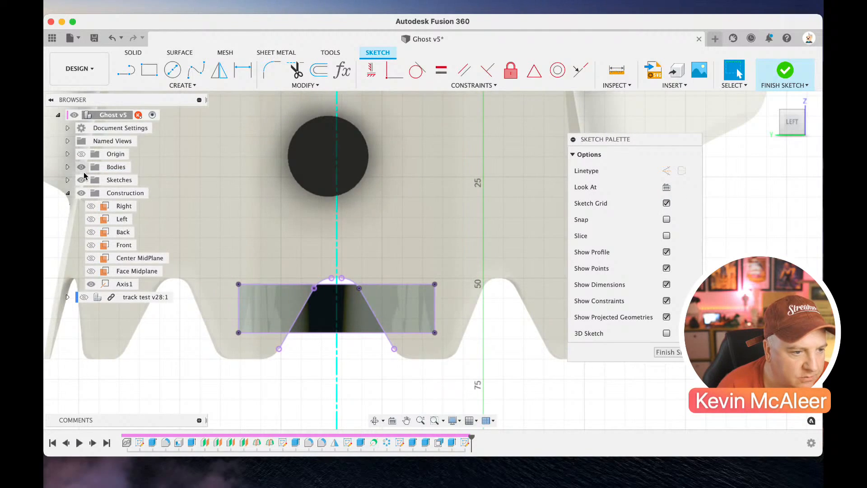
Hide the bodies and trace the notch's two projected slanted edges with sketch lines
click(82, 167)
scroll(265, 264, up, 5)
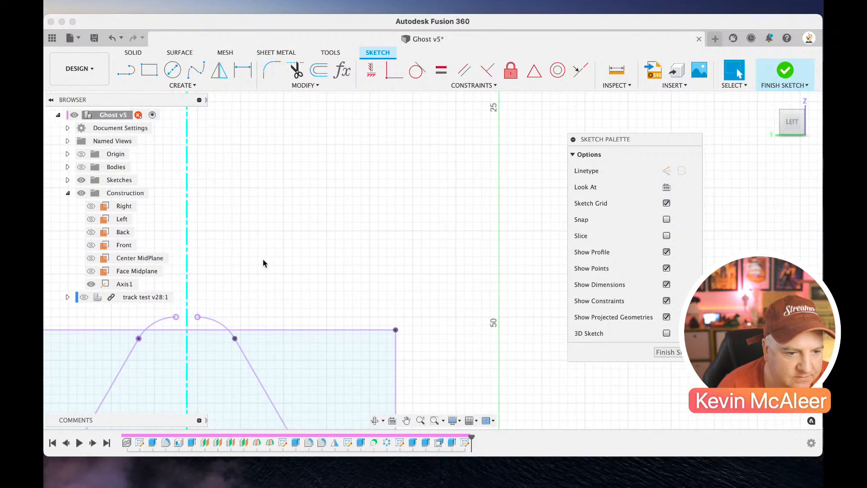
scroll(265, 263, left, 5)
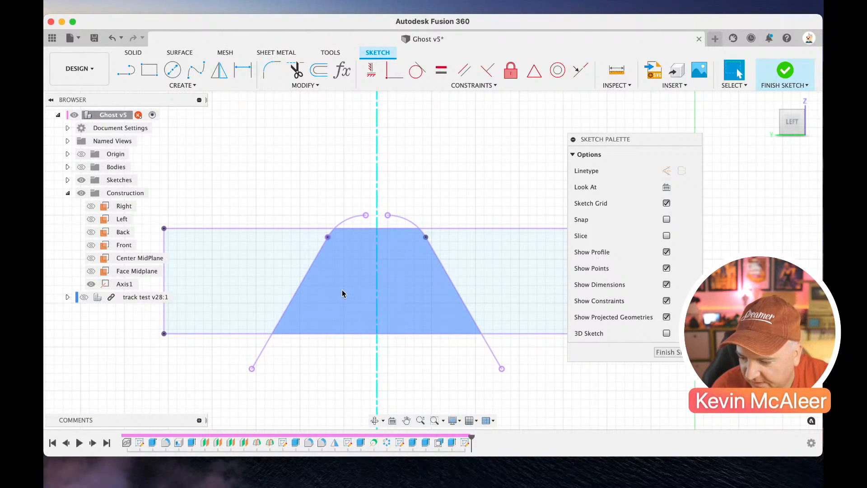
key(l)
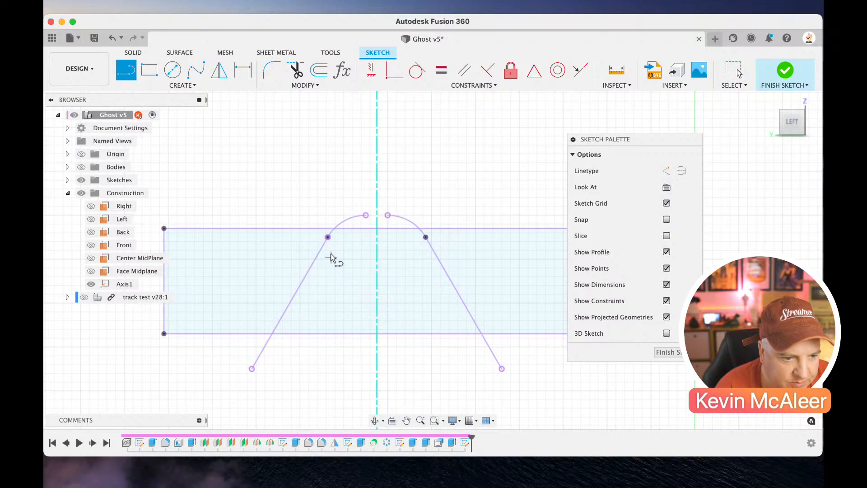
click(328, 237)
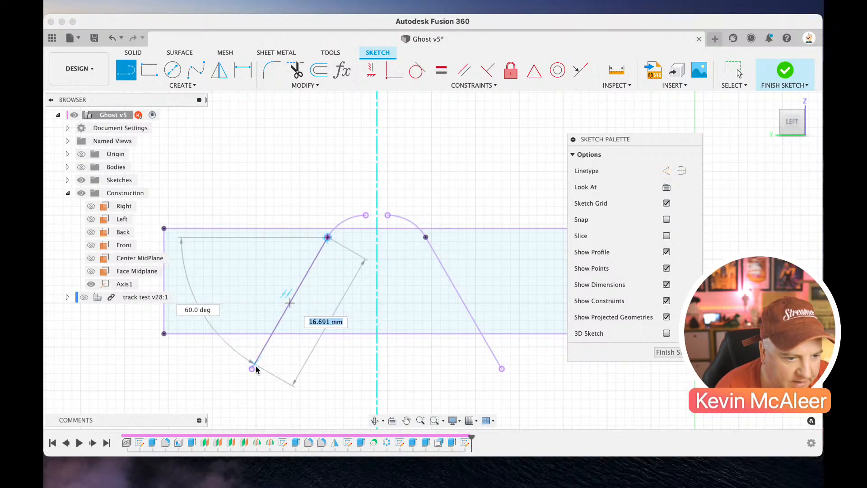
double_click(252, 368)
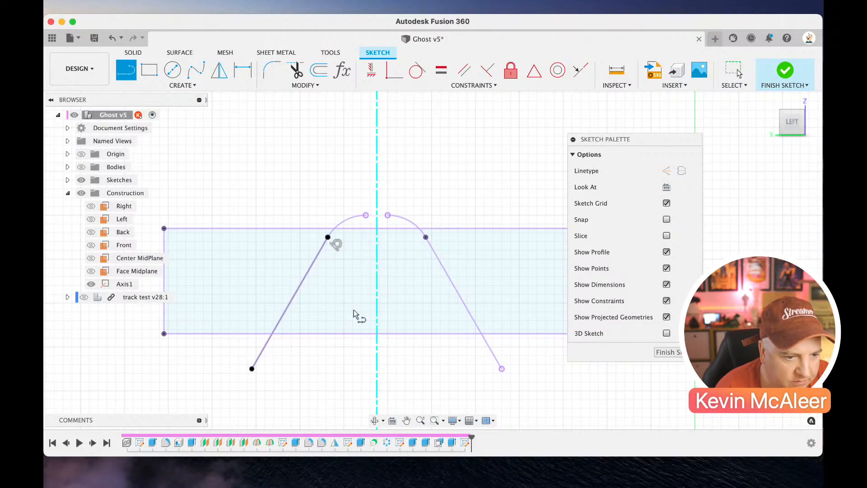
click(425, 237)
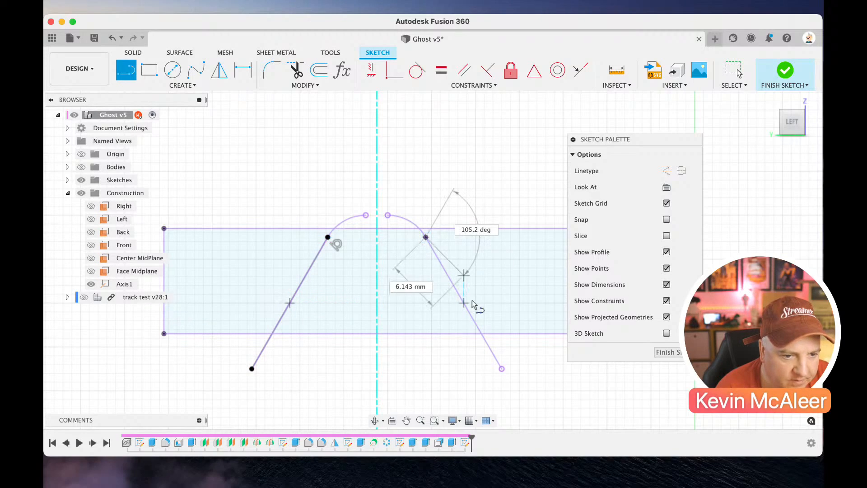
double_click(501, 369)
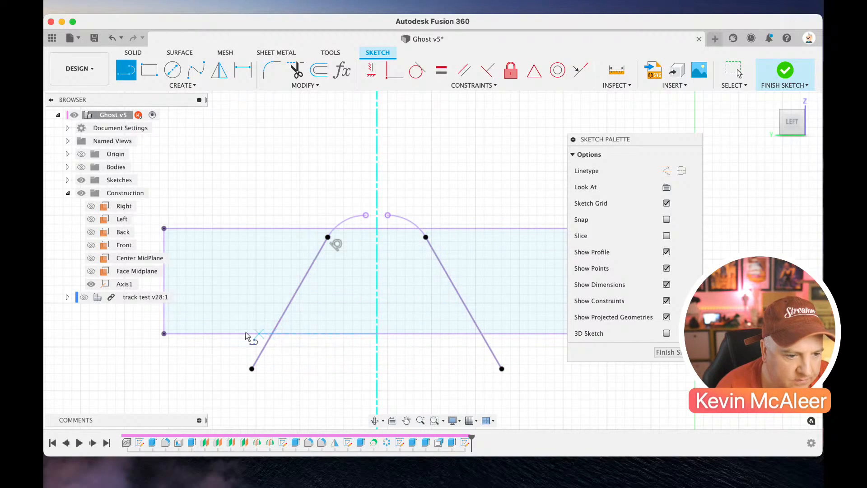
Draw 48.5 mm lines over the projected rectangle's lower and upper edges, corner to corner
scroll(166, 334, right, 5)
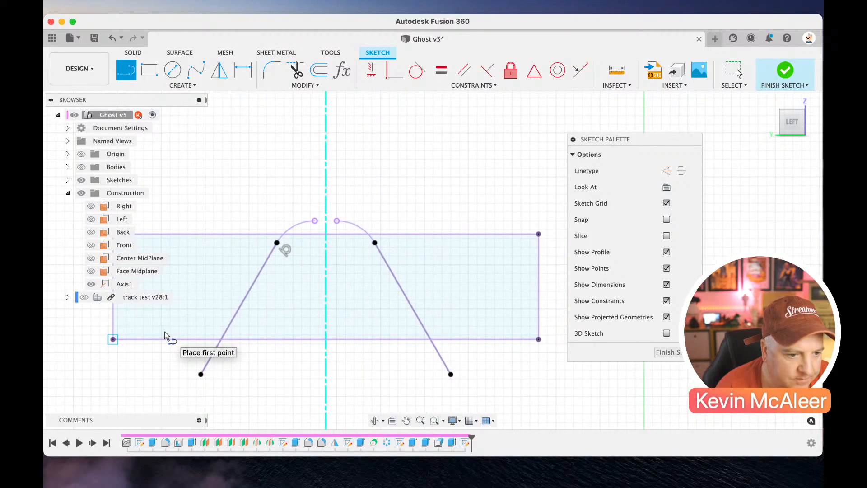
click(113, 339)
double_click(541, 339)
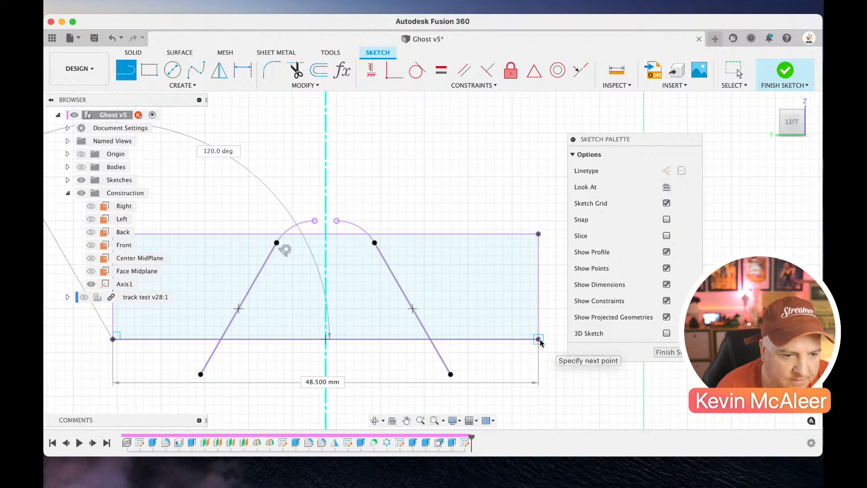
scroll(344, 294, left, 3)
scroll(345, 294, up, 2)
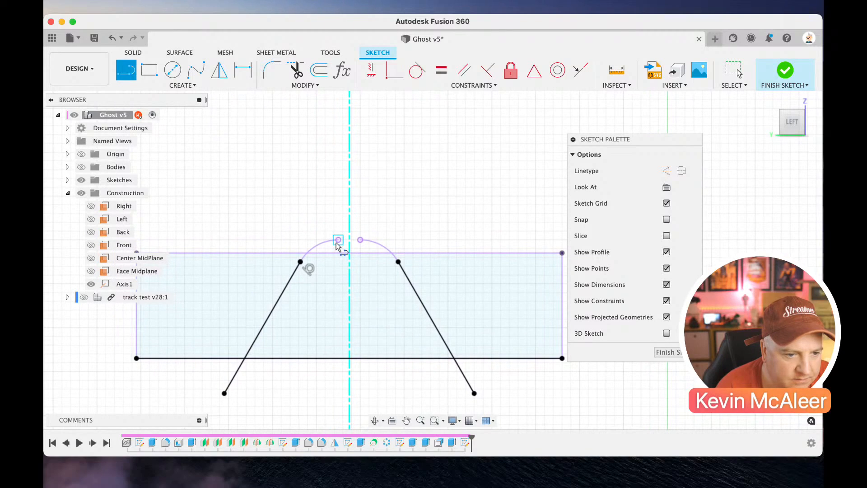
scroll(377, 257, up, 2)
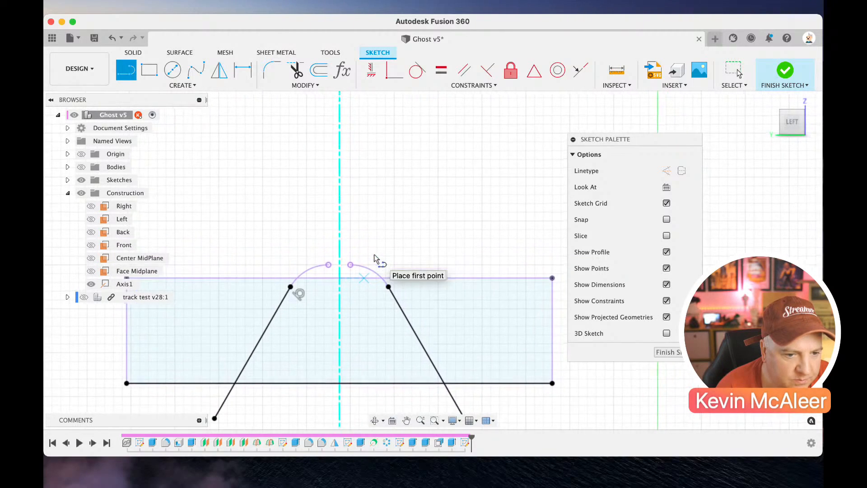
scroll(204, 302, up, 2)
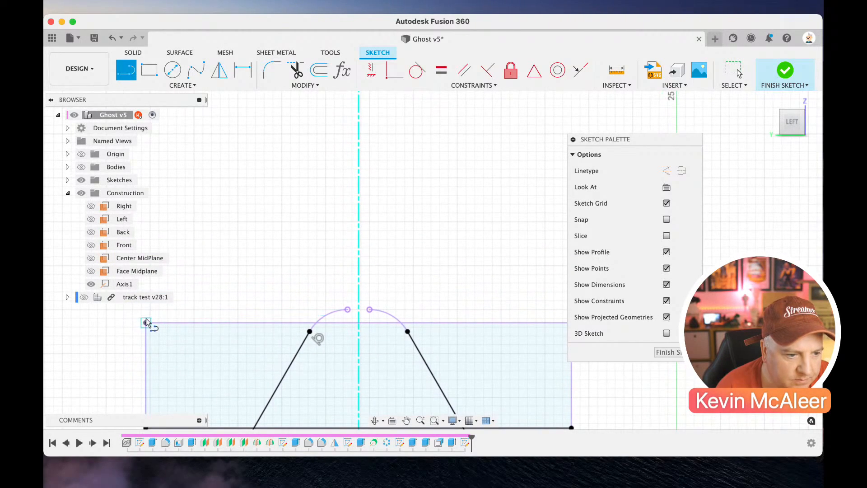
click(146, 323)
scroll(473, 324, right, 3)
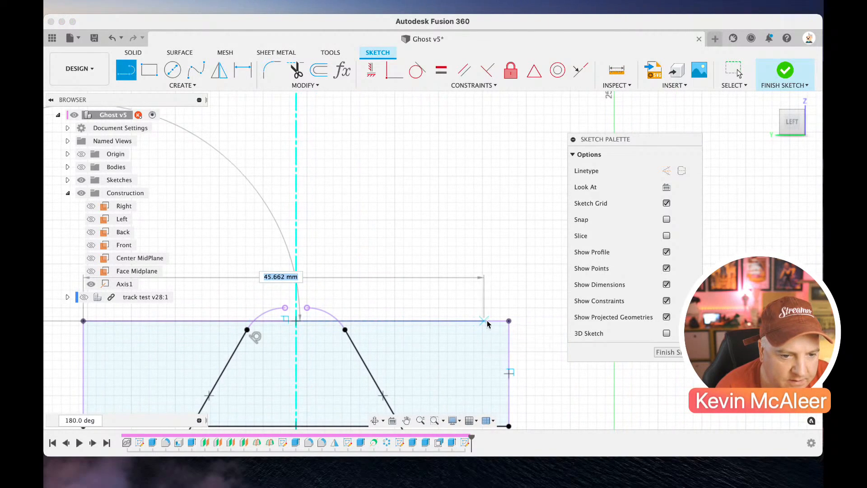
click(509, 321)
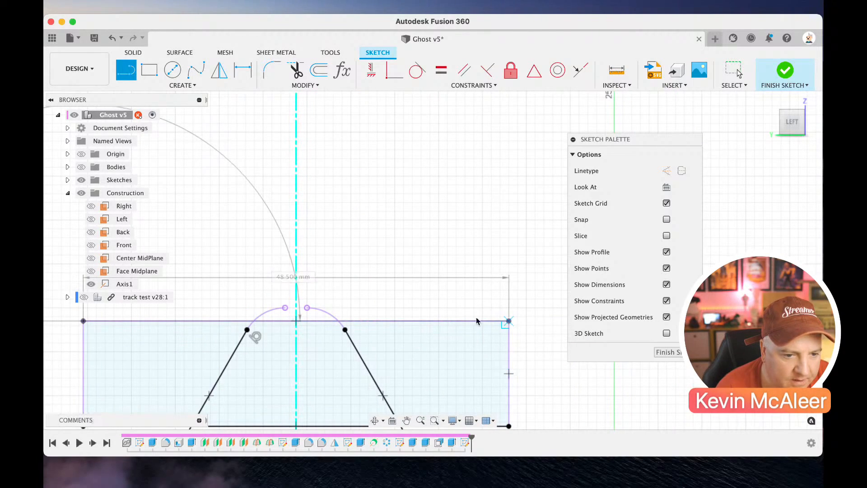
scroll(452, 311, down, 2)
scroll(452, 310, down, 2)
scroll(452, 310, left, 2)
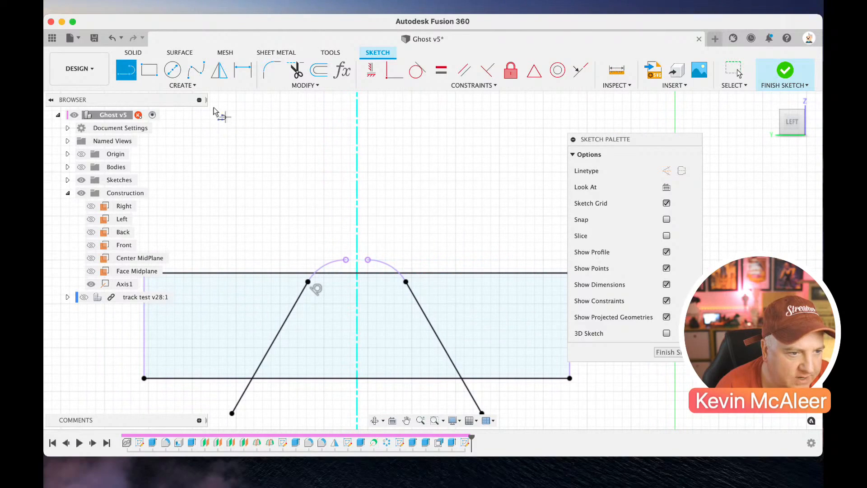
Trace the two rounded corners at the top of the notch with 3-point arcs starting and ending on the projected endpoints
click(180, 86)
mouse_move(177, 135)
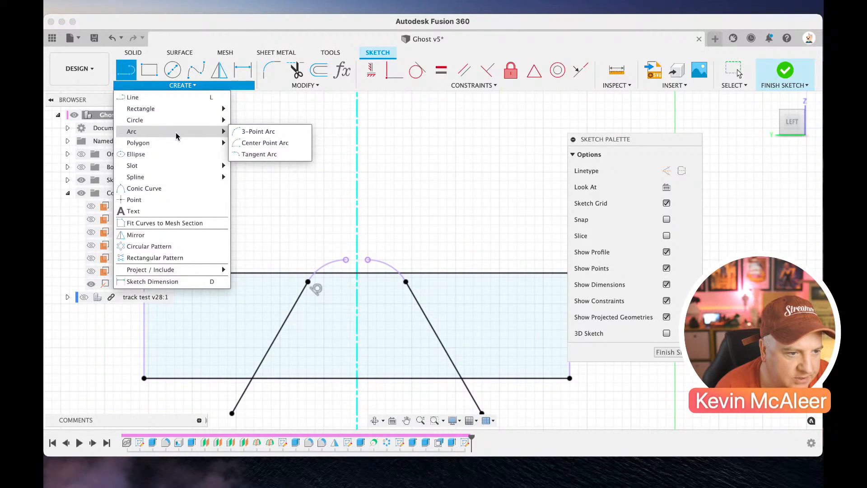
click(255, 131)
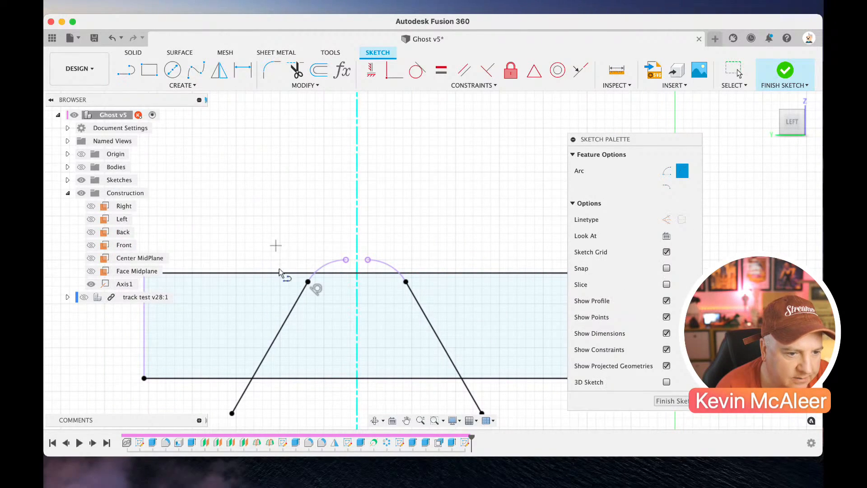
click(308, 282)
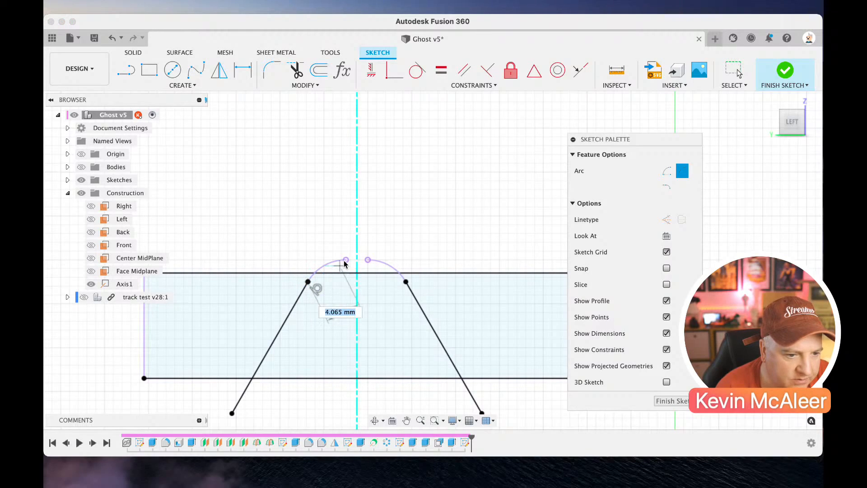
click(345, 262)
click(330, 264)
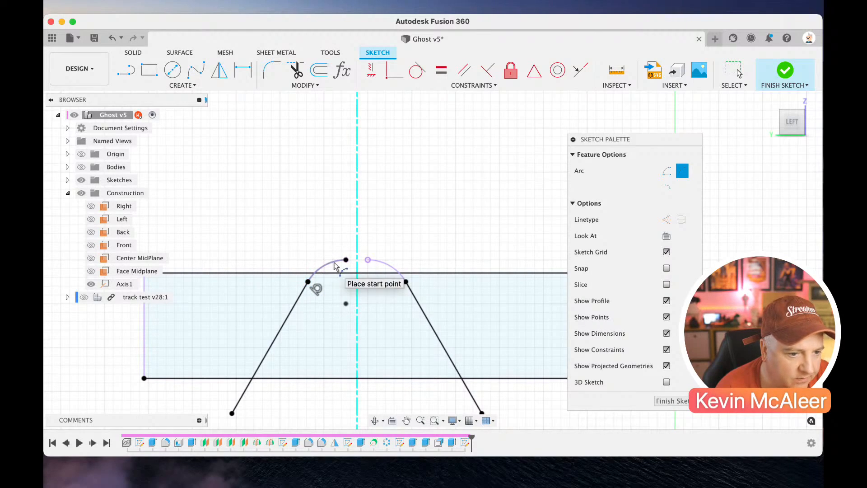
click(368, 260)
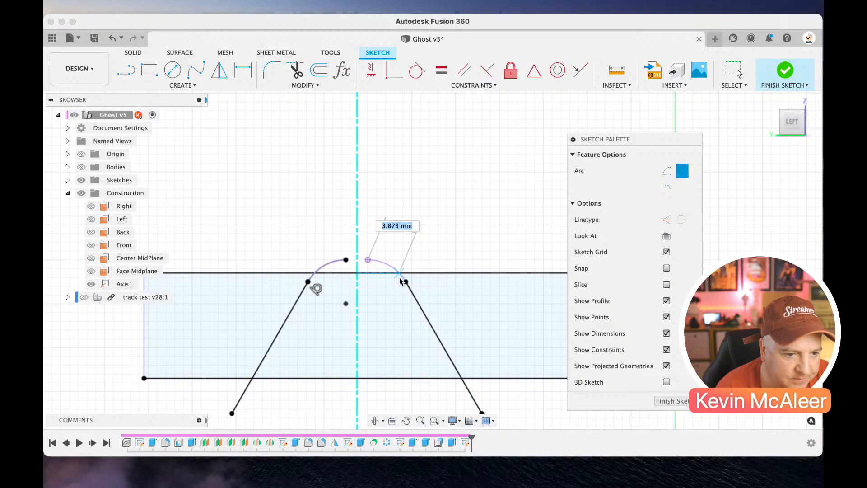
click(407, 282)
click(392, 266)
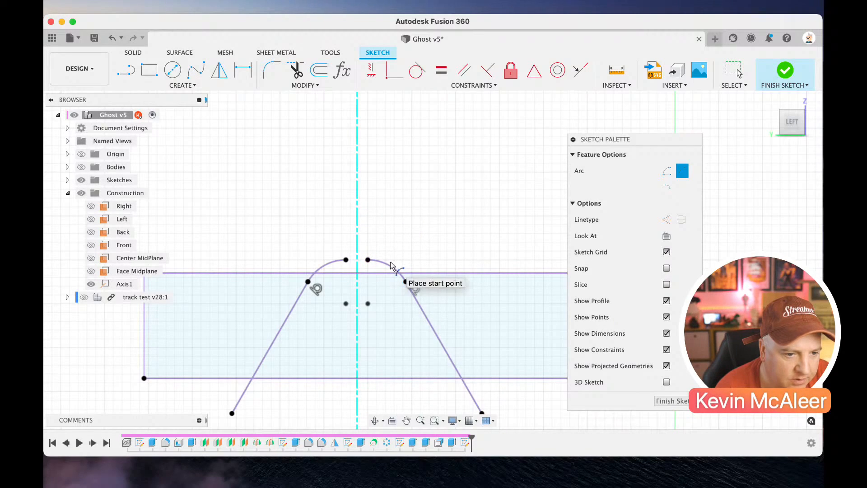
scroll(672, 128, down, 3)
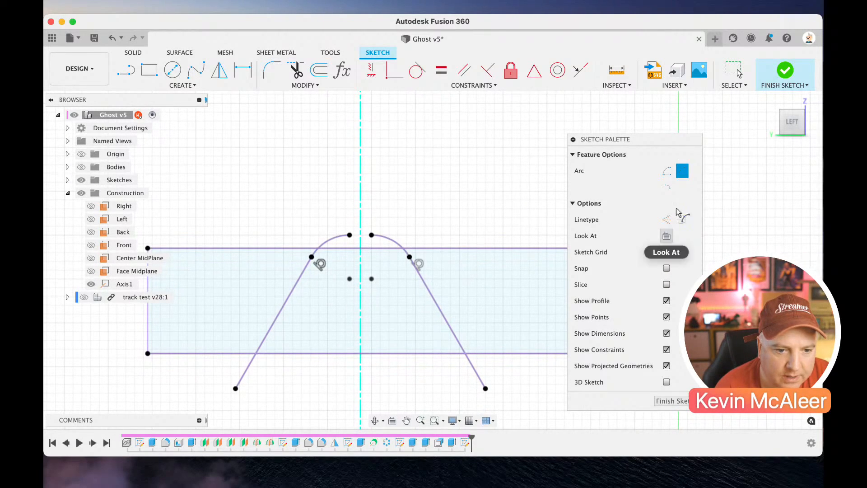
Finish the notch sketch and highlight Body7 and Body6 in turn to identify the two mounting block bodies
click(778, 75)
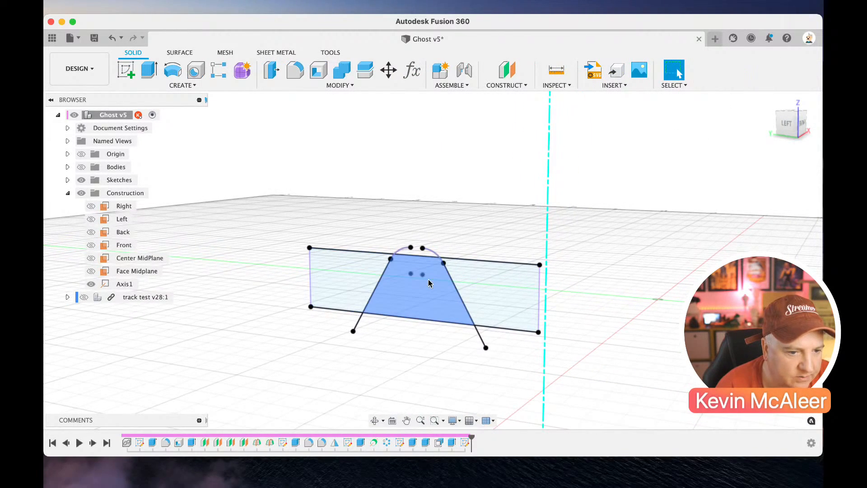
click(412, 278)
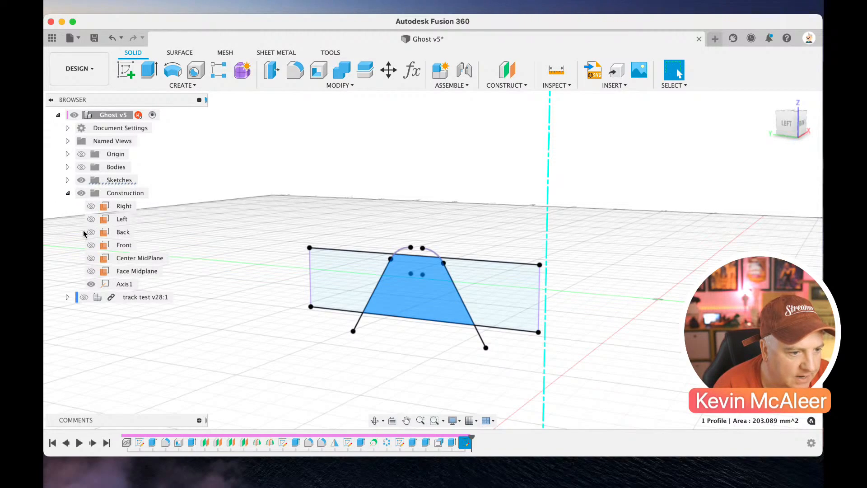
click(68, 167)
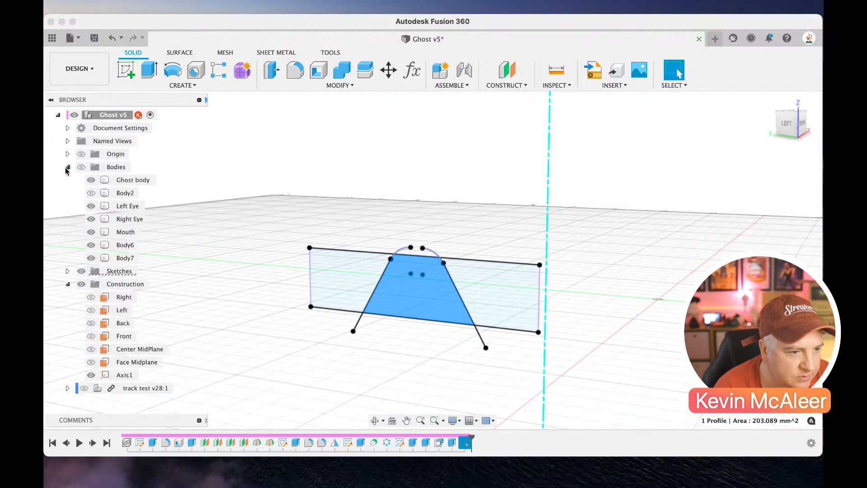
click(124, 246)
click(123, 259)
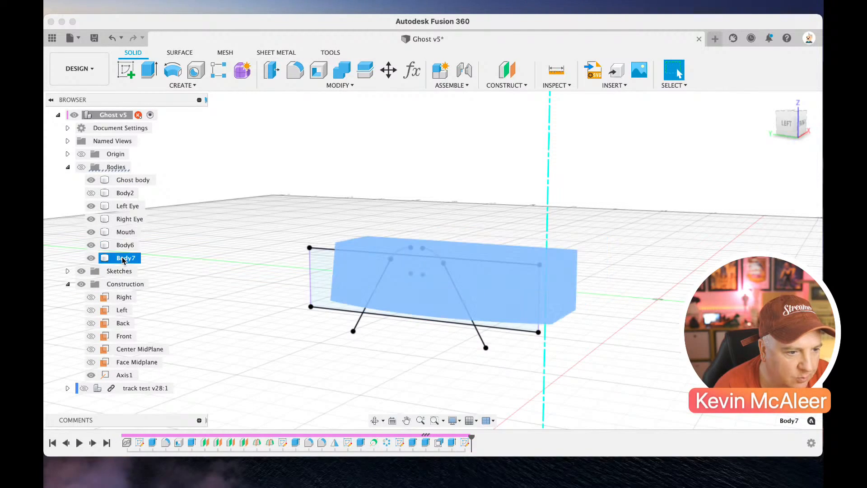
click(125, 246)
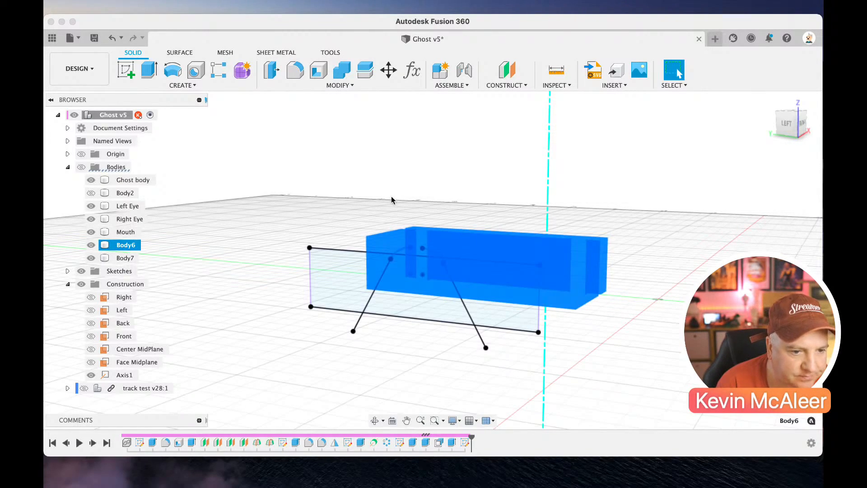
shift+middle_drag(725, 134, 739, 152)
click(315, 176)
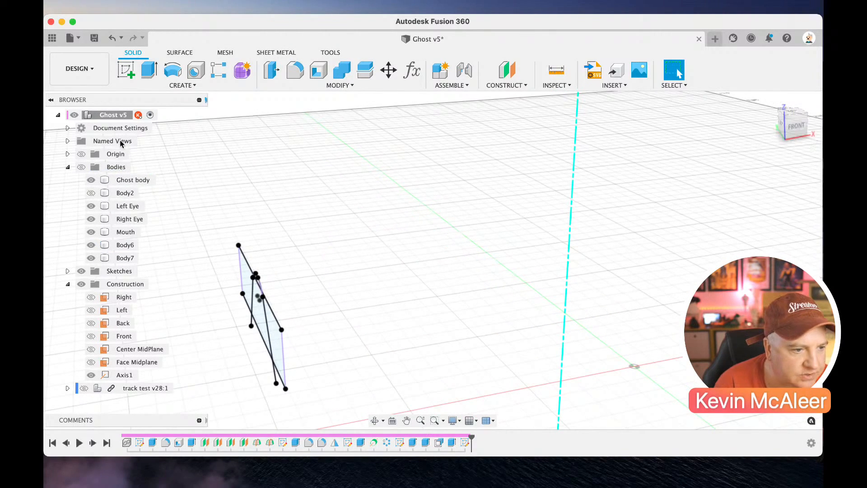
Show the bodies again, but hide the Ghost body, Left Eye, Right Eye and Mouth to isolate the mounting block
click(82, 167)
click(91, 180)
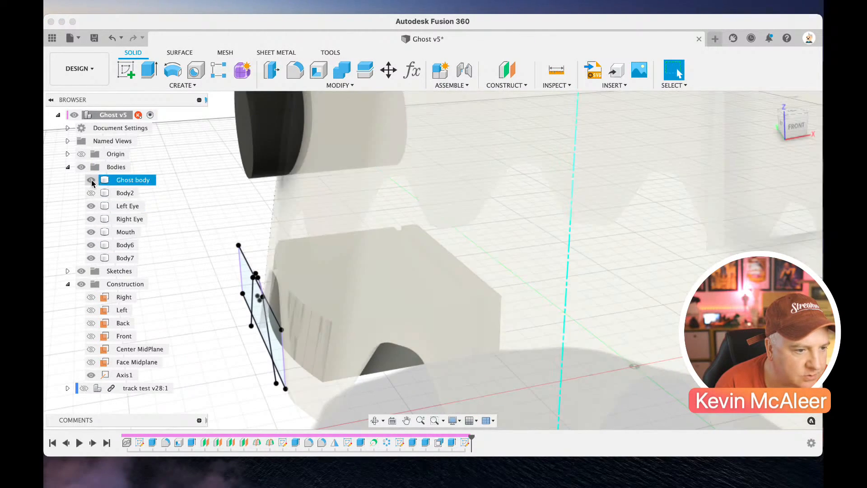
click(90, 206)
click(91, 220)
click(91, 232)
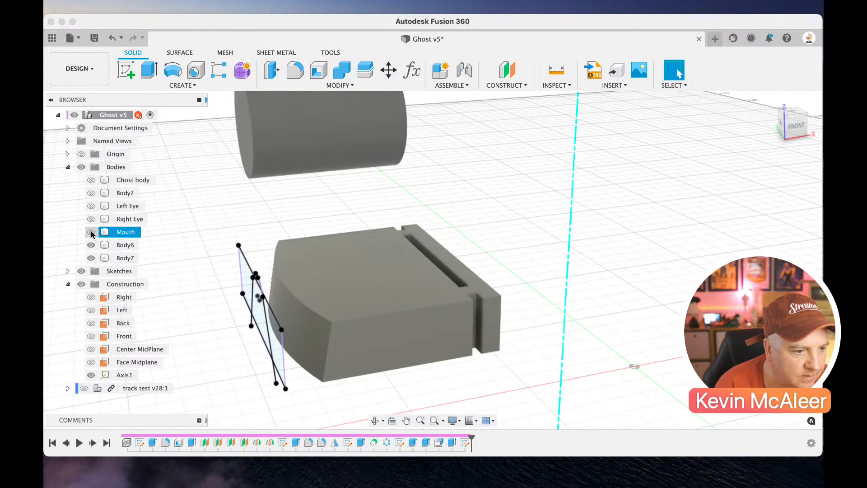
shift+middle_drag(375, 253, 380, 254)
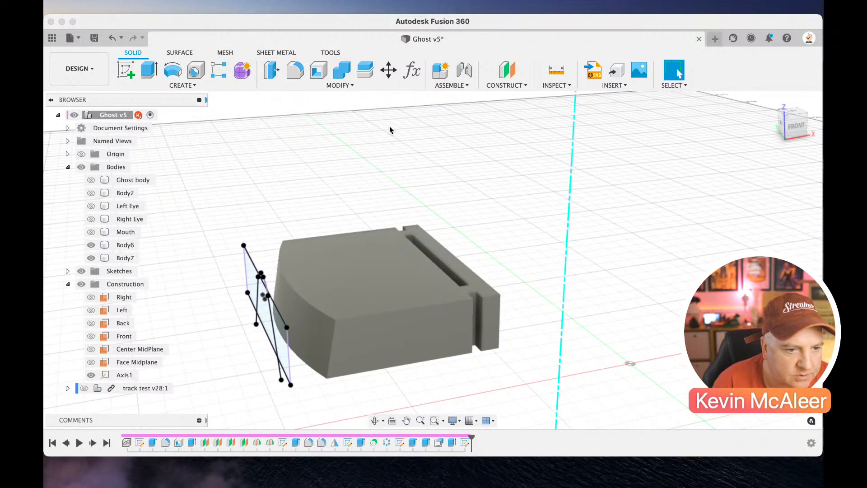
Join the slotted block and its curved outer extension into one body and rename it Connector
click(342, 76)
click(342, 77)
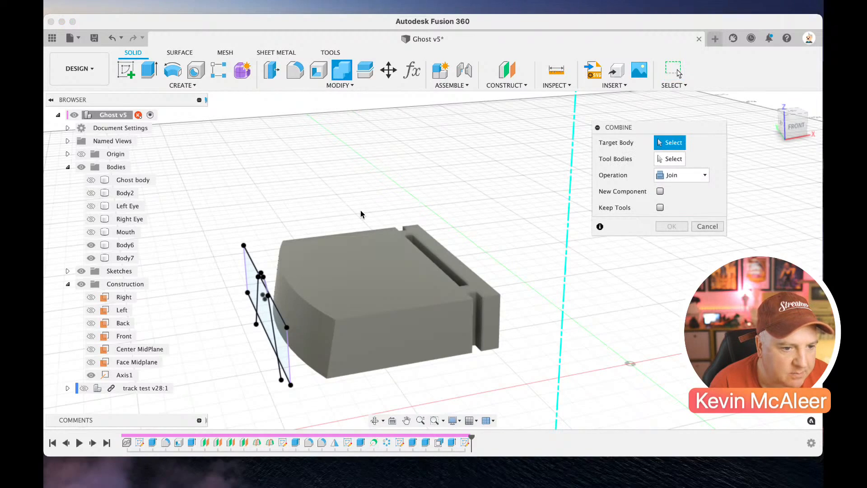
click(348, 275)
click(391, 277)
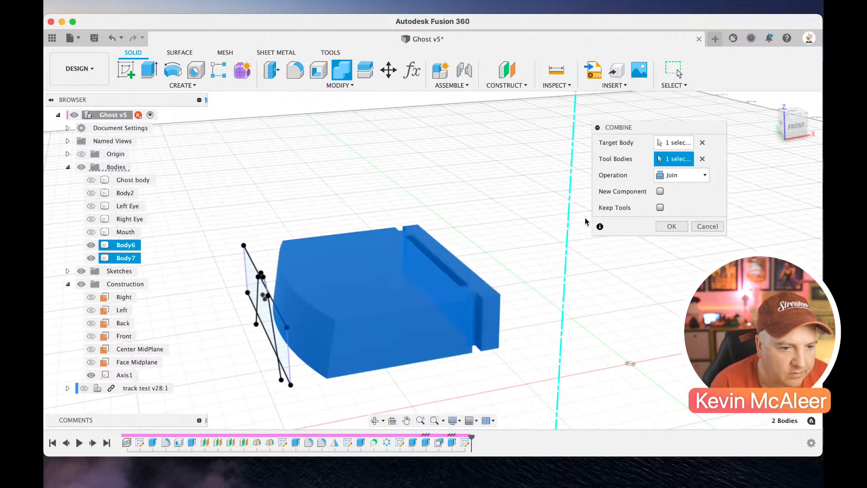
click(671, 227)
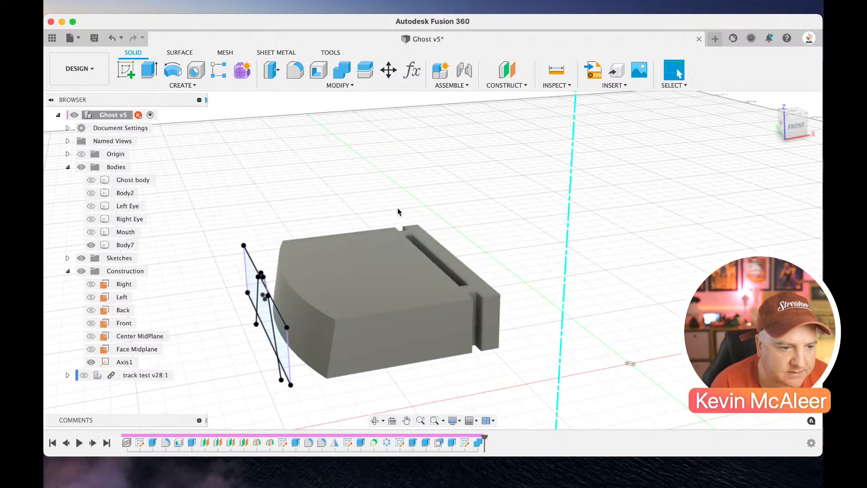
click(114, 248)
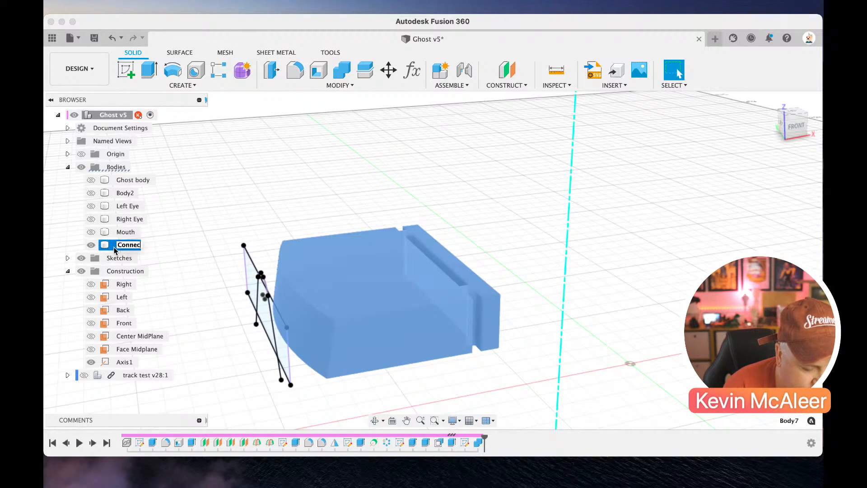
key(Return)
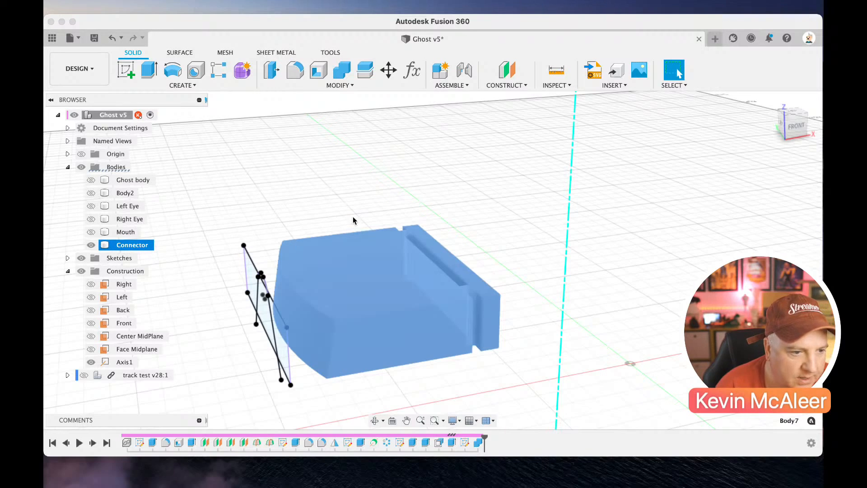
drag(788, 144, 56, 136)
click(552, 262)
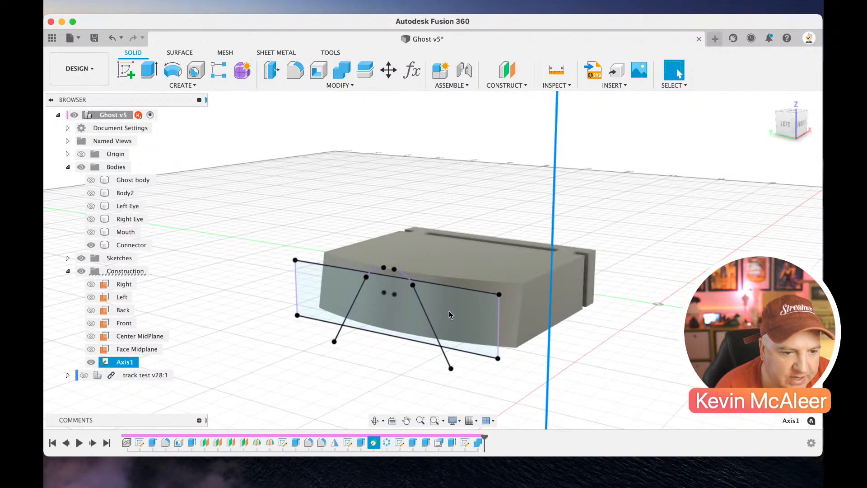
click(392, 316)
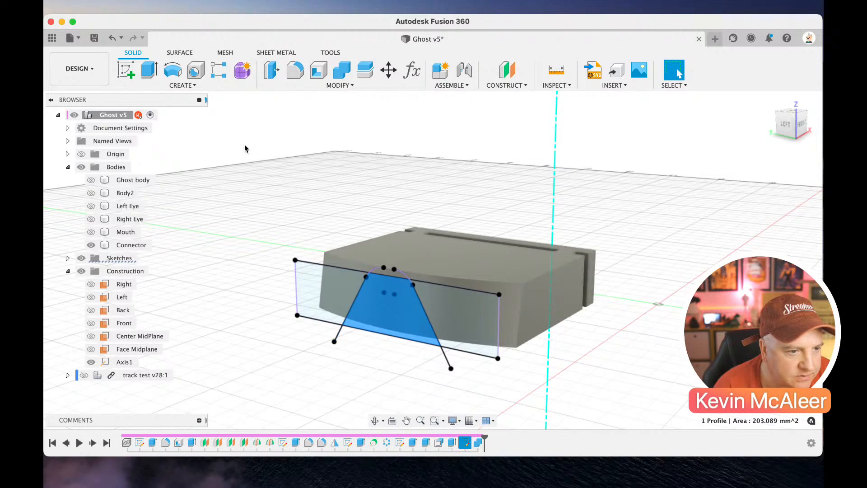
key(q)
click(381, 308)
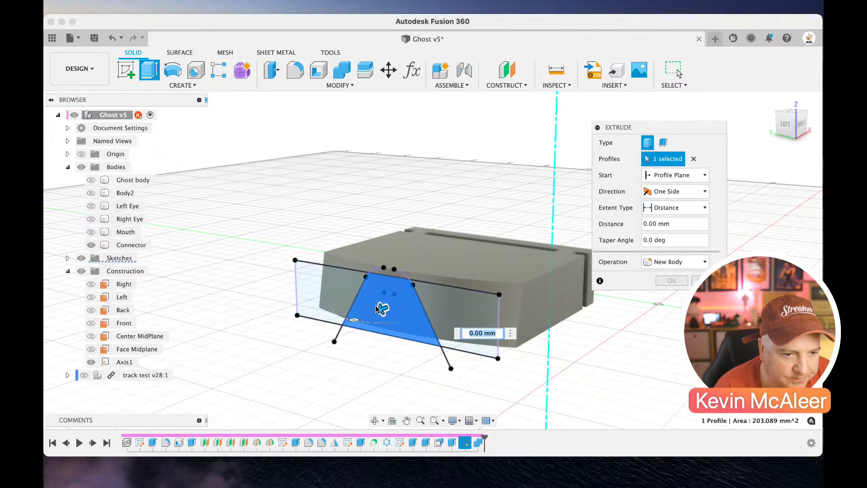
drag(382, 308, 408, 294)
drag(426, 281, 433, 278)
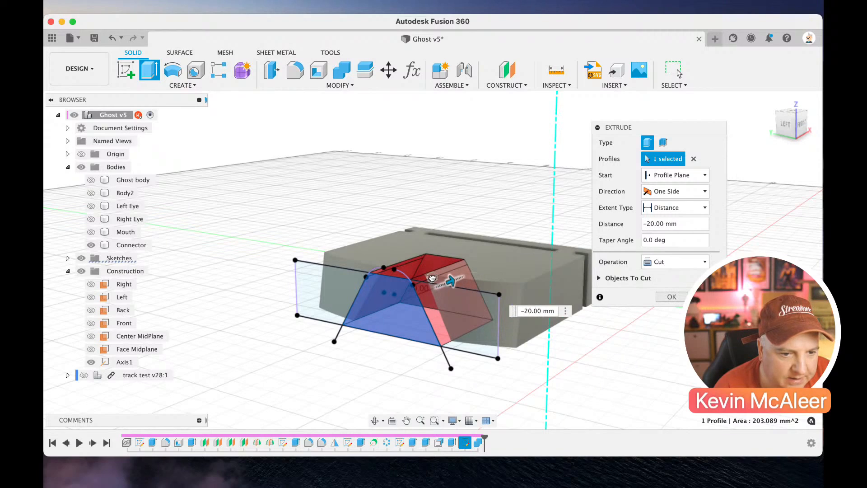
scroll(432, 278, right, 5)
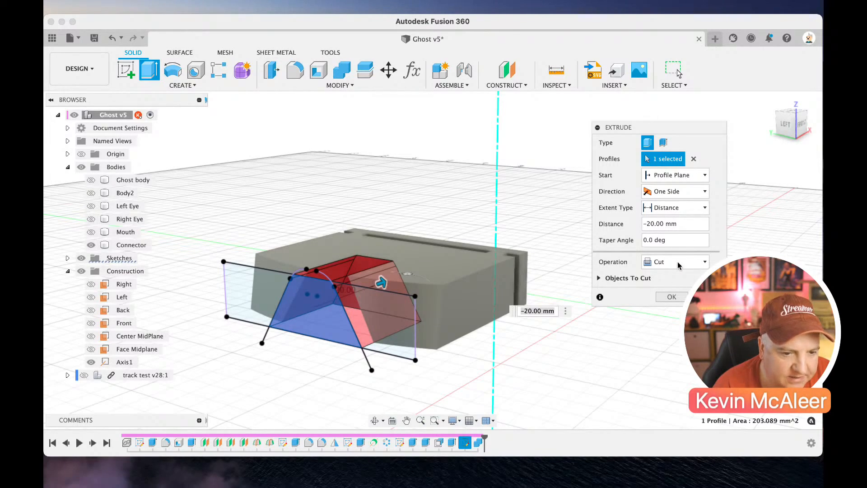
key(Escape)
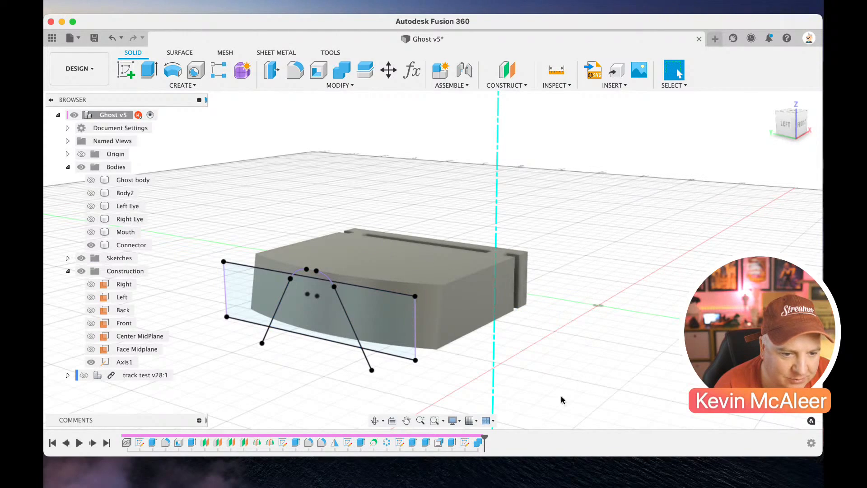
Roll the timeline back before the join and extrude-cut the notch profile through the outer extension, up to the slotted block's front face
drag(485, 443, 473, 438)
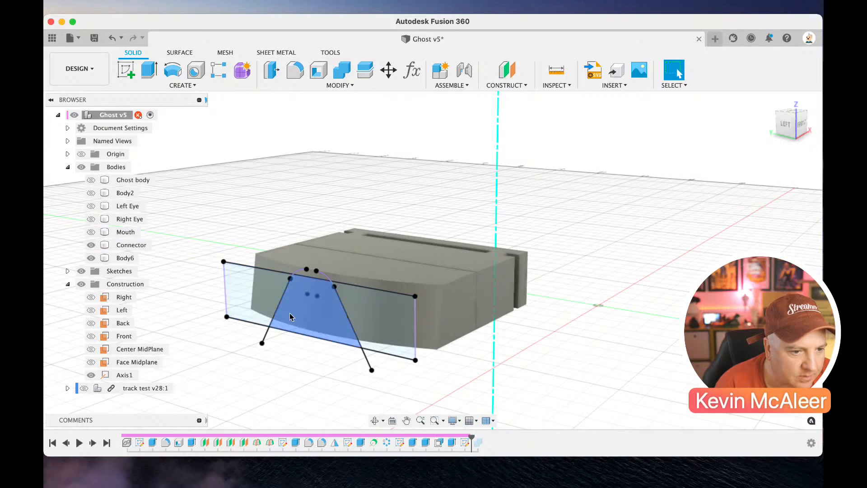
key(q)
click(322, 327)
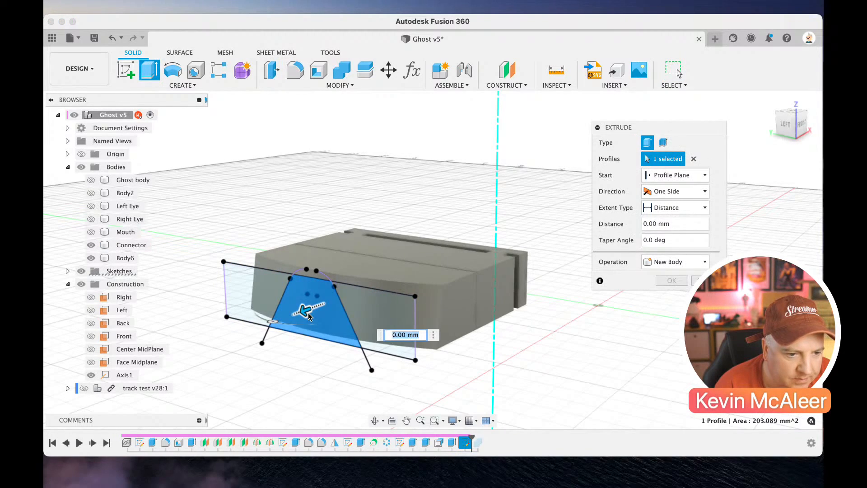
click(655, 209)
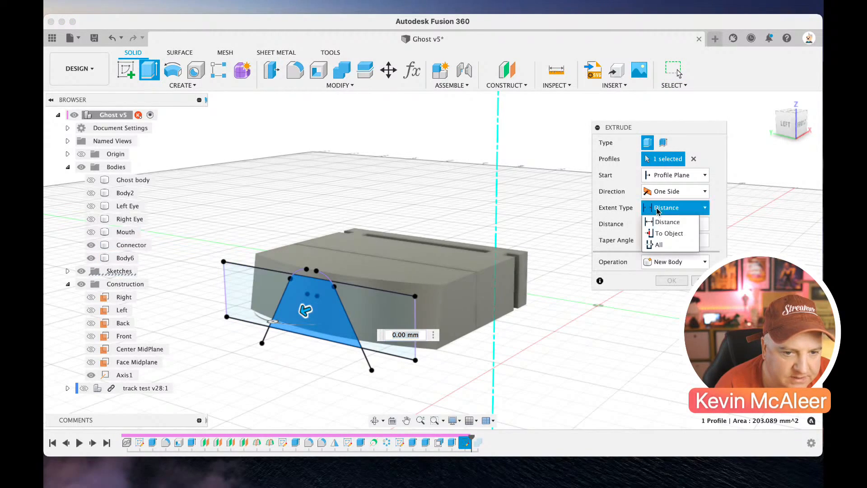
click(654, 232)
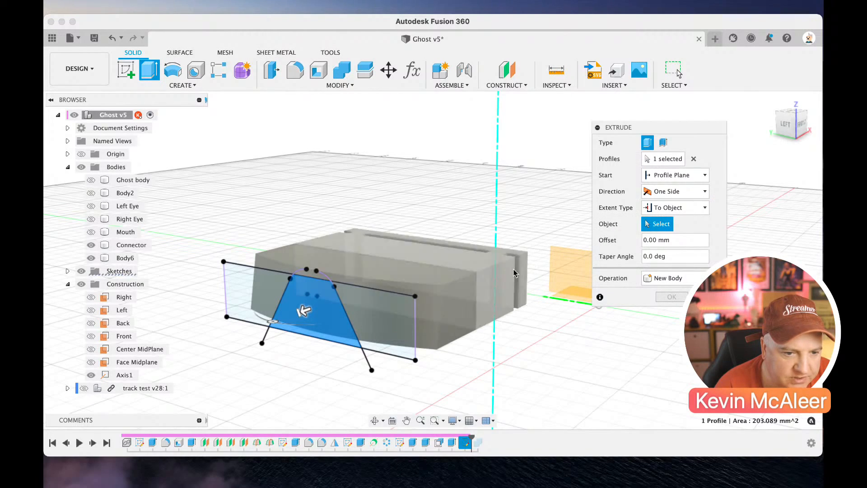
click(496, 282)
click(487, 276)
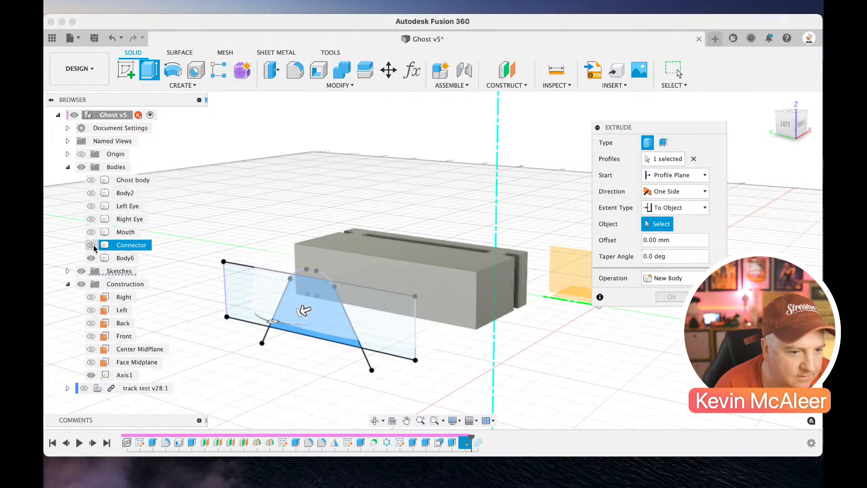
click(315, 266)
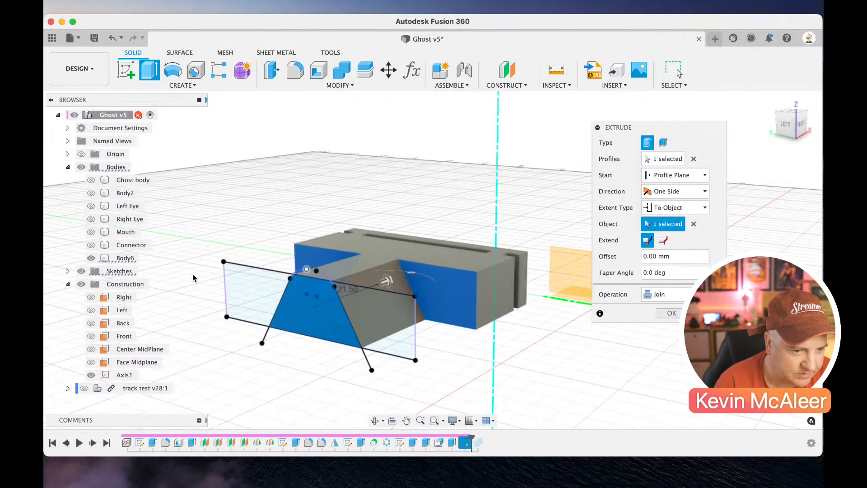
click(91, 245)
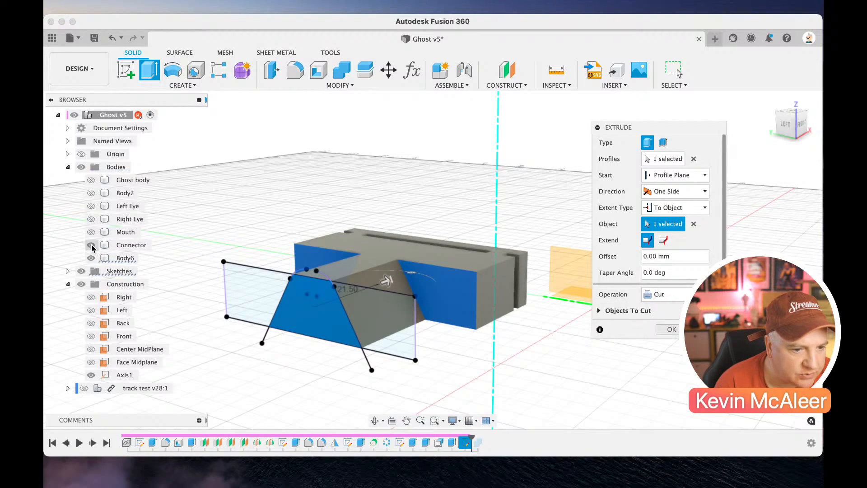
click(668, 329)
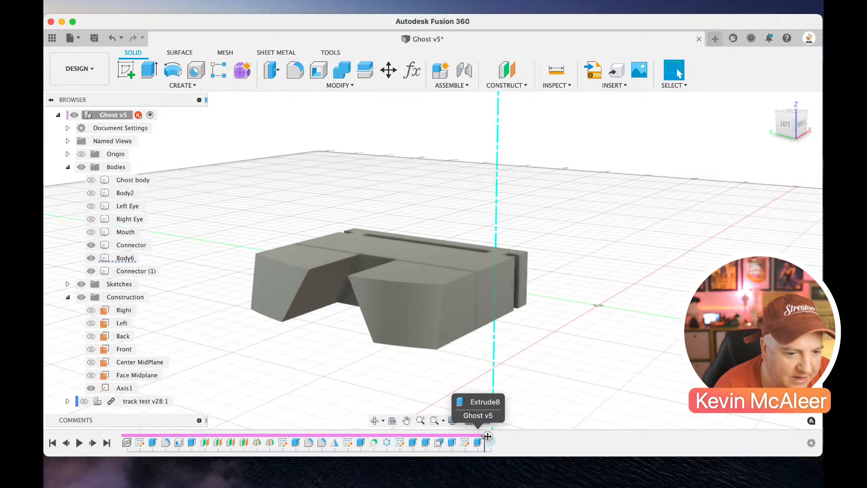
Roll the timeline forward and redefine the join with the slotted block as target and both notched extension pieces as tool bodies
drag(484, 438, 496, 439)
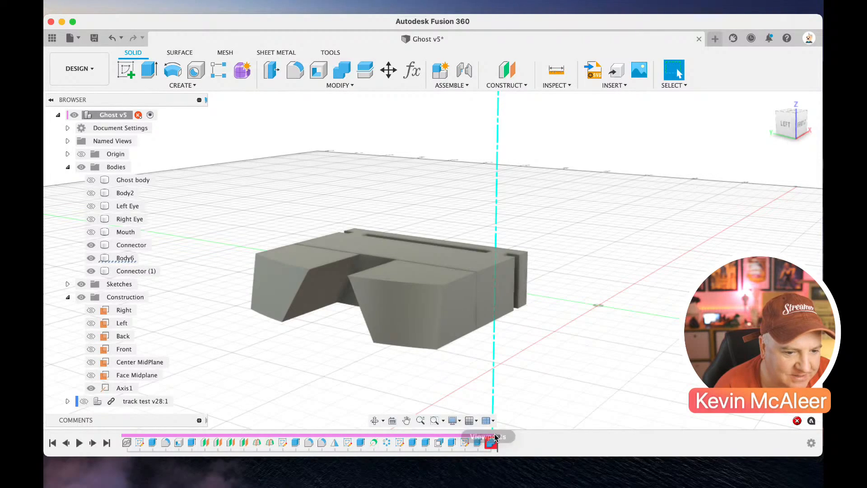
click(493, 443)
double_click(492, 443)
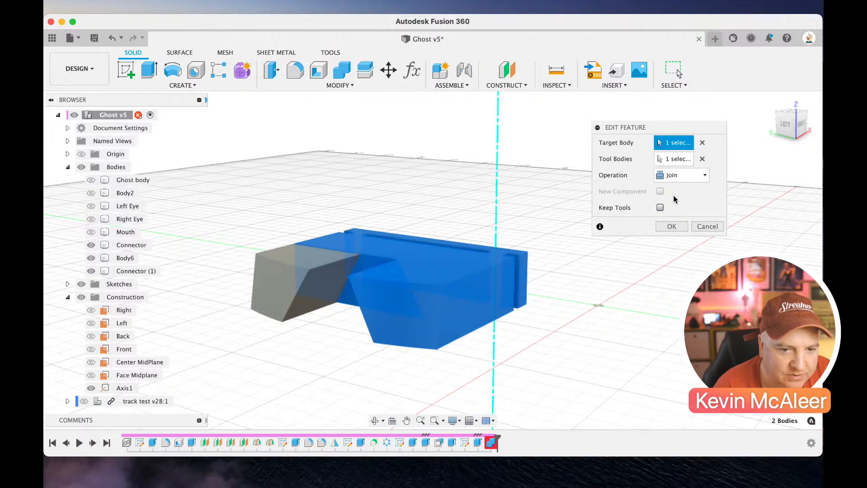
click(702, 158)
click(703, 142)
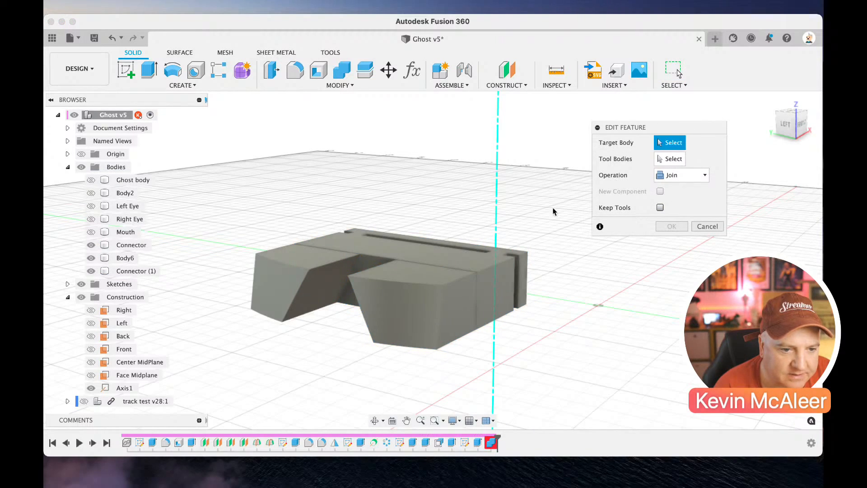
click(474, 256)
click(401, 285)
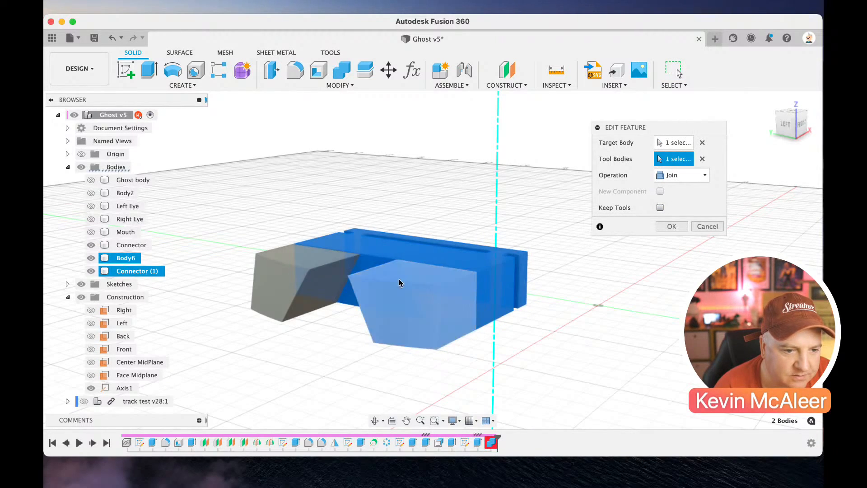
click(336, 278)
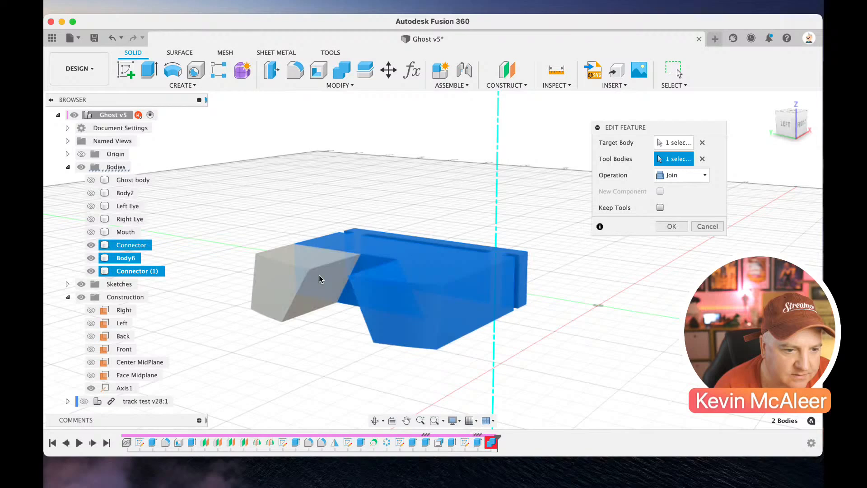
click(678, 226)
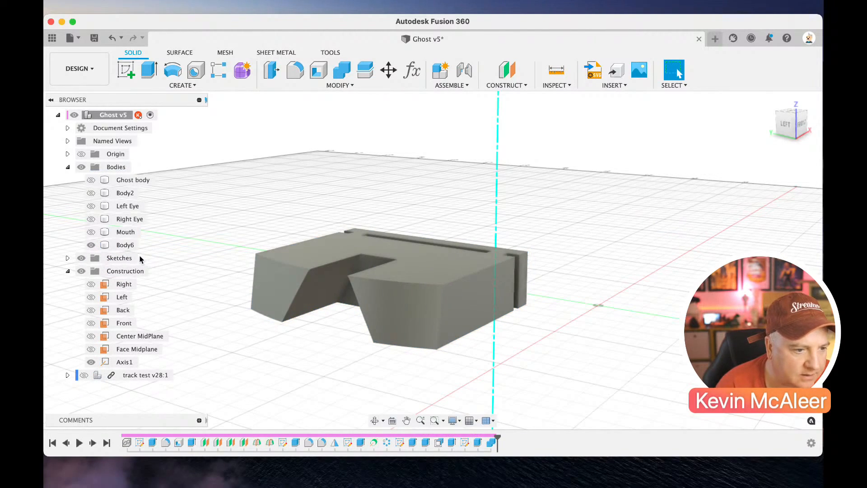
Rename the notched, slotted mounting body as Connector
click(124, 248)
double_click(124, 249)
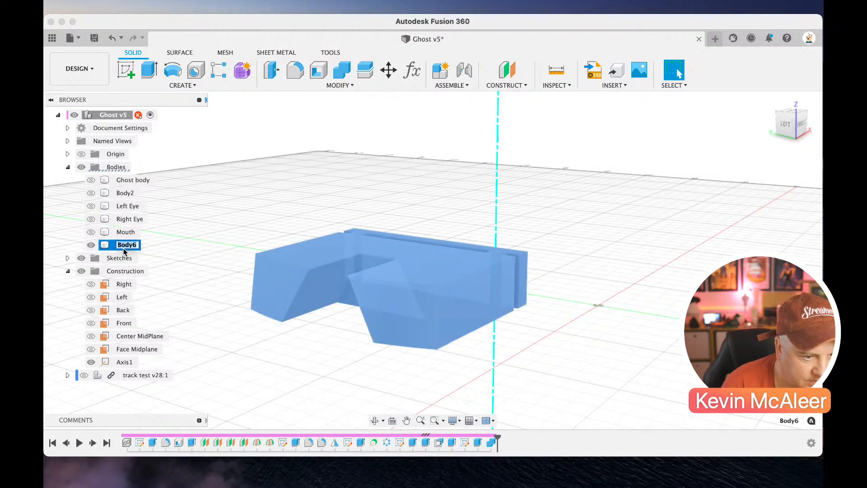
text(Coonector)
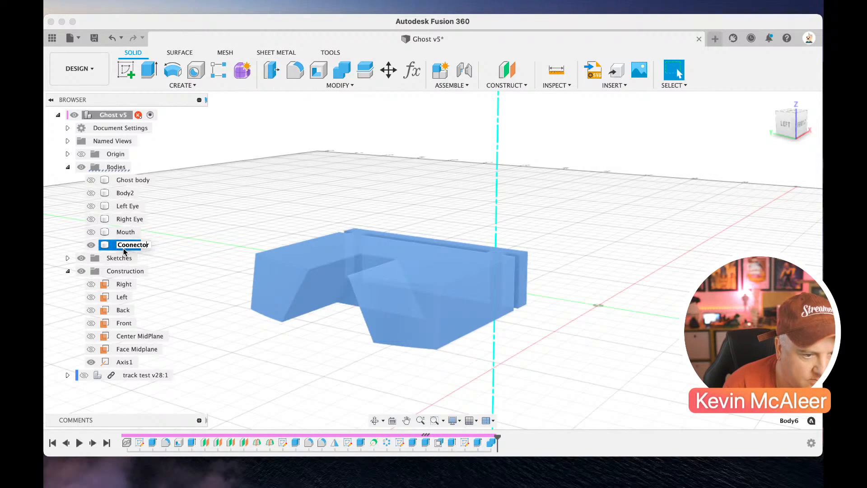
key(BackSpace)
key(BackSpace)
key(BackSpace)
text(nne)
key(Return)
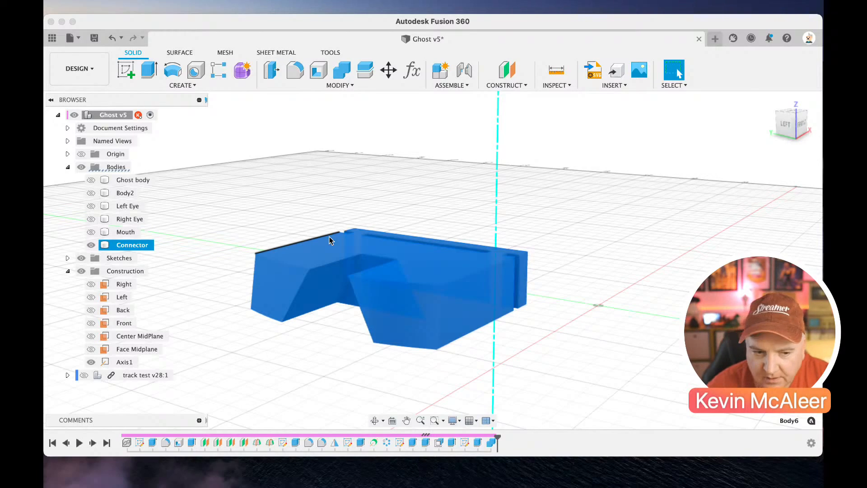
Show the Ghost body and join the Connector to it, with the Ghost body as target and the Connector as tool
click(91, 180)
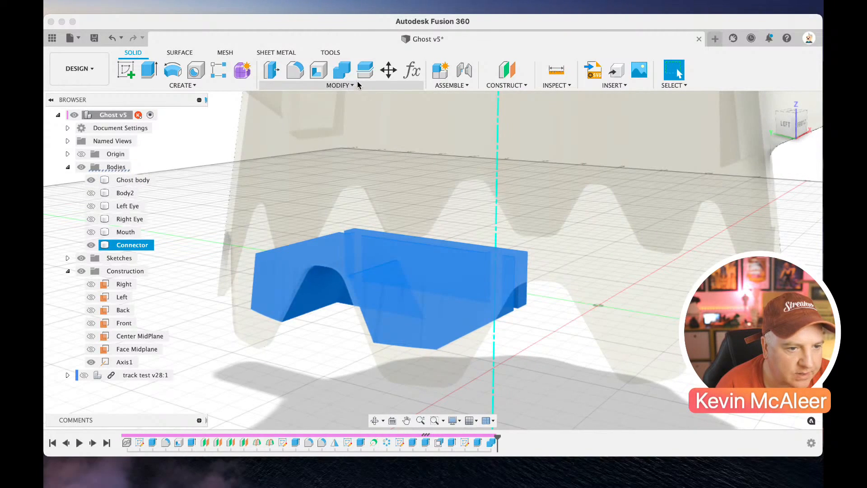
click(342, 70)
click(334, 163)
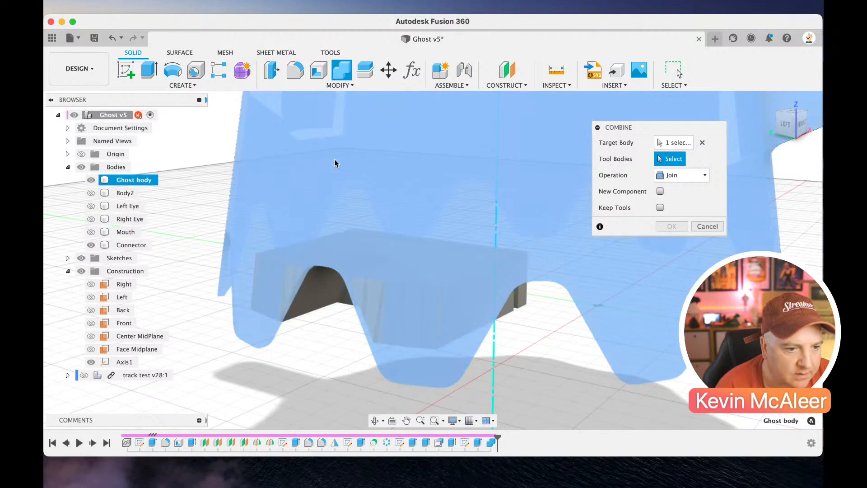
click(319, 277)
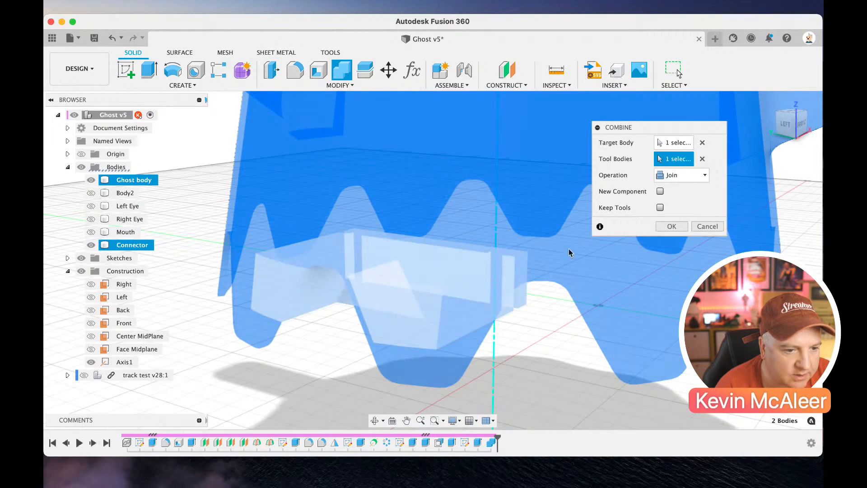
click(663, 226)
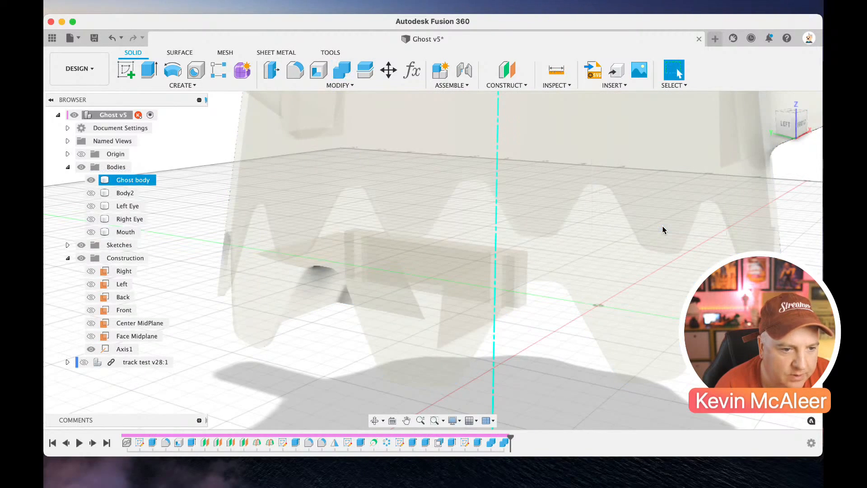
Hide the track test component and save the design as a new version described as User Saved
mouse_move(794, 134)
mouse_down()
mouse_move(722, 131)
mouse_move(722, 116)
mouse_move(726, 155)
mouse_up()
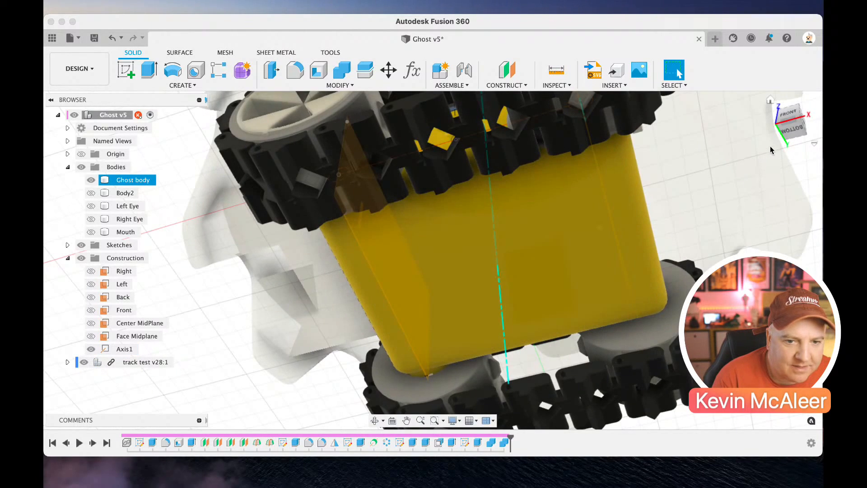
click(776, 126)
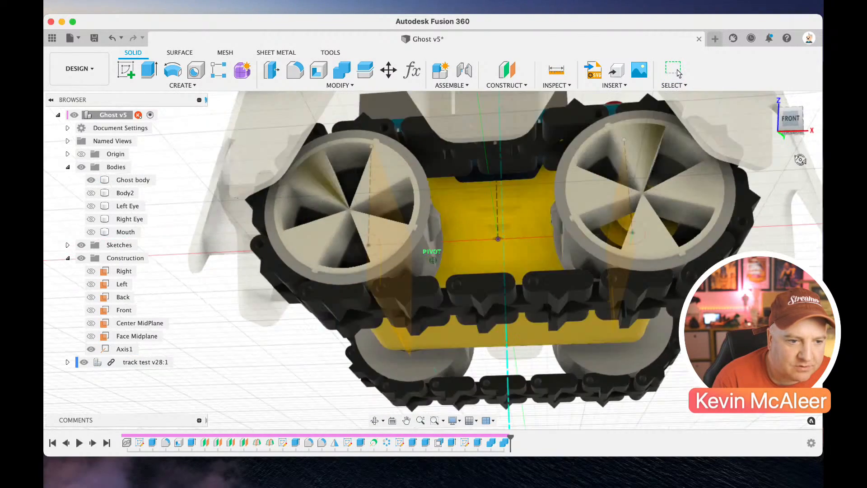
mouse_move(800, 159)
mouse_down()
mouse_move(815, 168)
mouse_move(55, 171)
mouse_move(85, 190)
mouse_up()
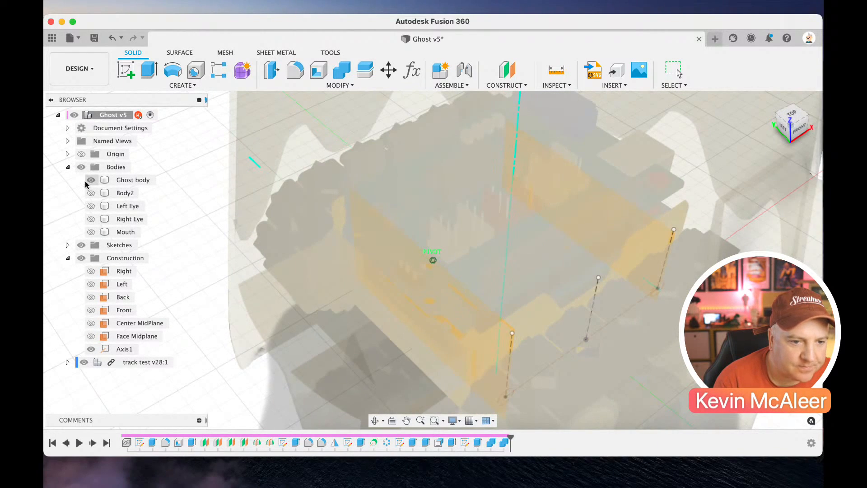
shift+middle_drag(527, 217, 83, 364)
click(84, 363)
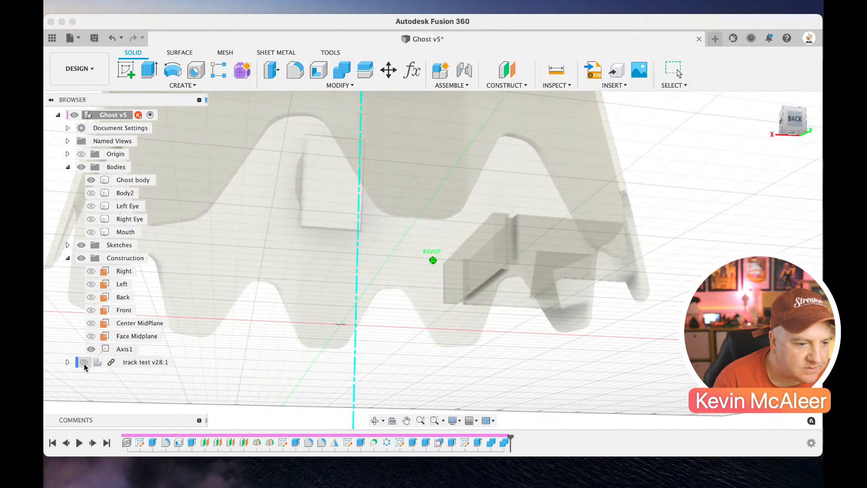
click(95, 39)
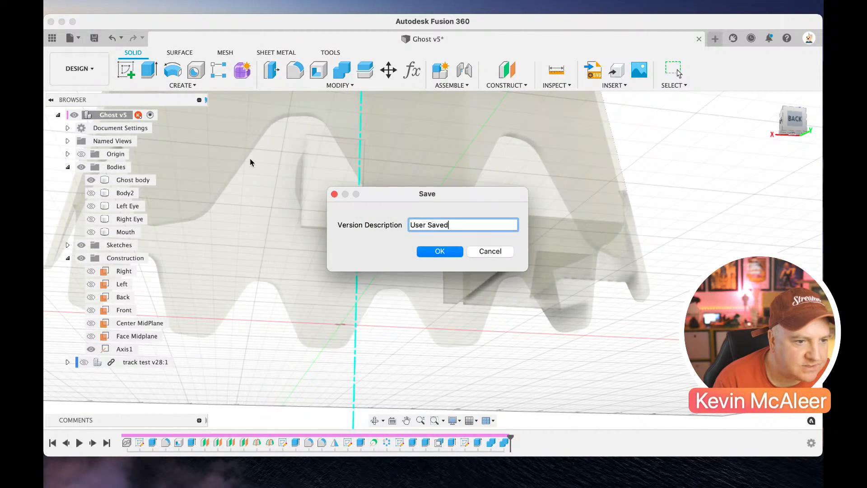
click(439, 251)
Close the Ghost design and reopen it from the recent data
shift+middle_drag(402, 260, 174, 154)
shift+middle_drag(138, 102, 438, 78)
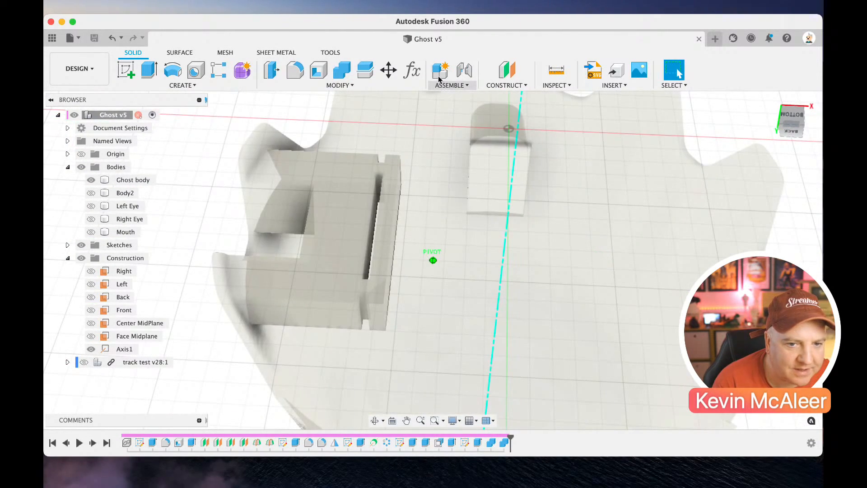
click(699, 38)
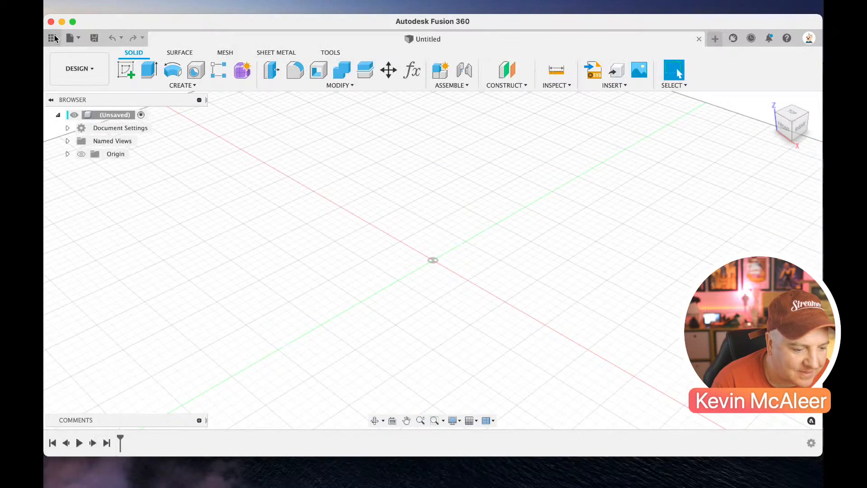
click(53, 37)
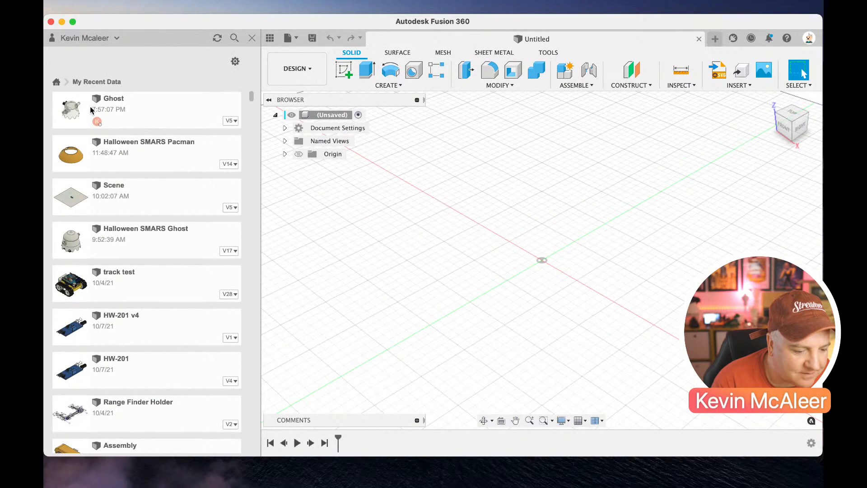
double_click(90, 110)
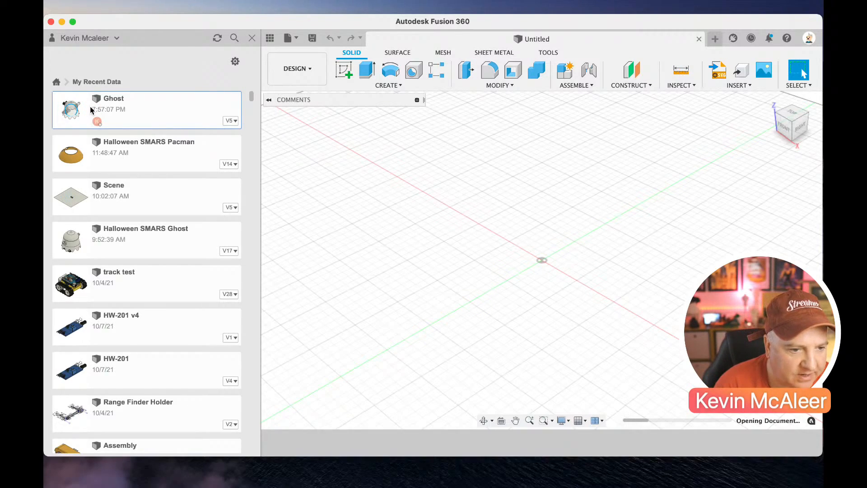
click(253, 39)
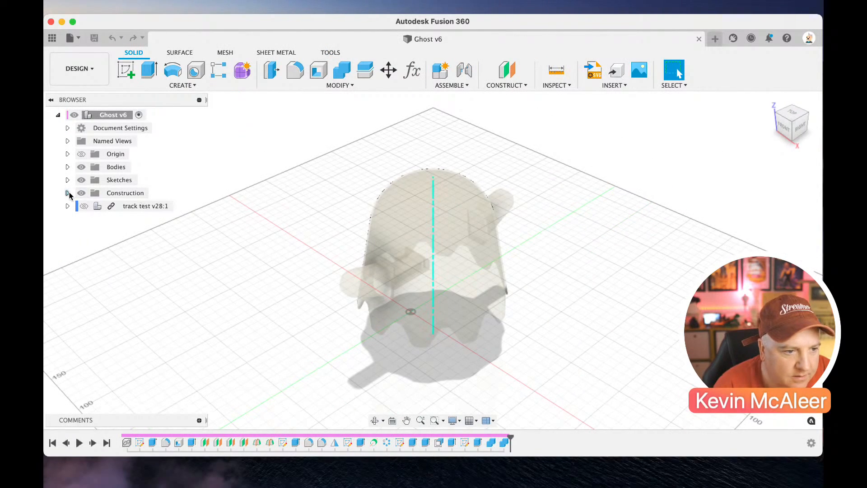
Set the Ghost body's opacity to 100%
click(68, 167)
click(113, 180)
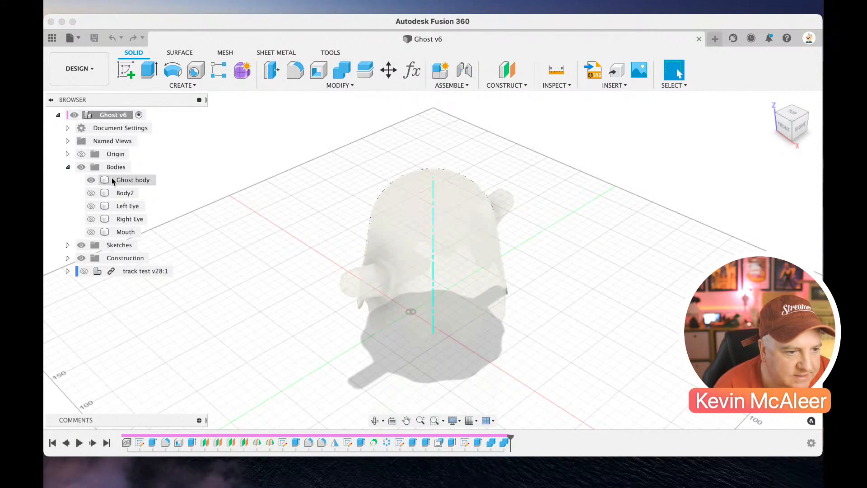
right_click(113, 180)
mouse_move(188, 400)
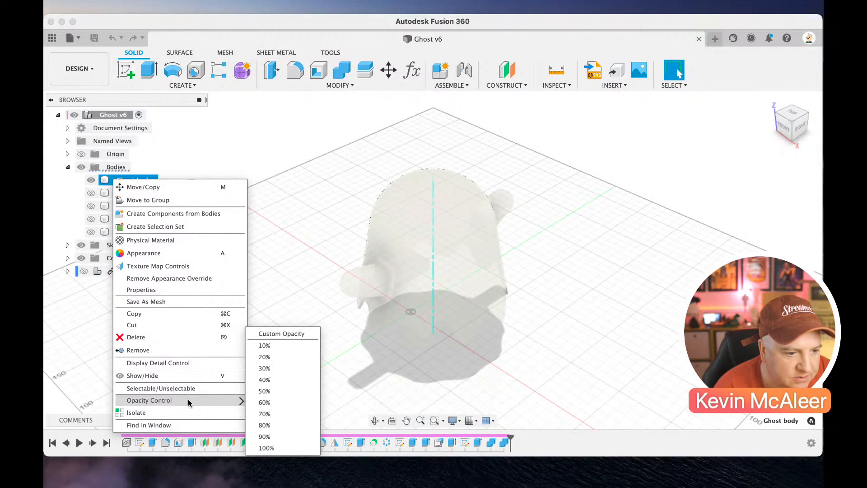
click(264, 446)
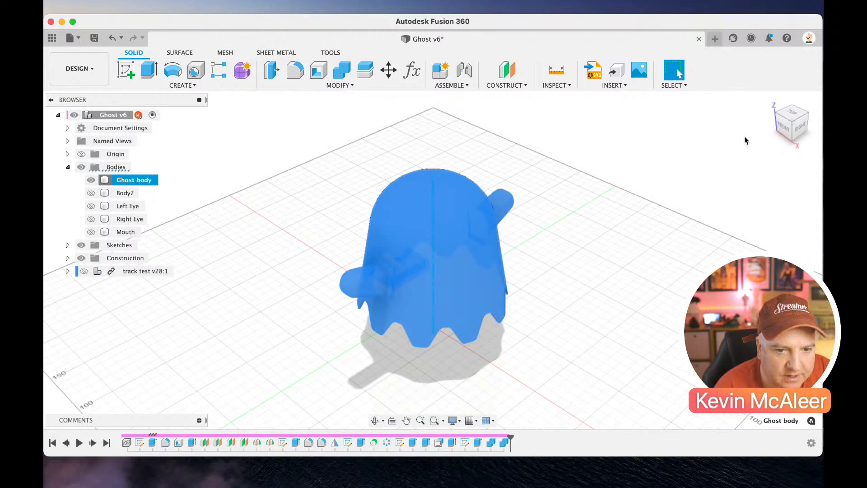
Show the Left Eye, Right Eye and Mouth bodies, keeping Body2 hidden
click(777, 116)
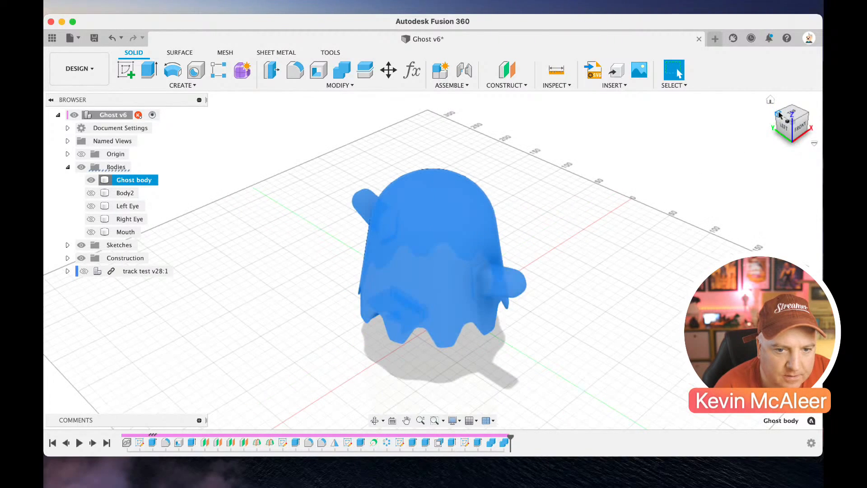
click(91, 193)
click(91, 206)
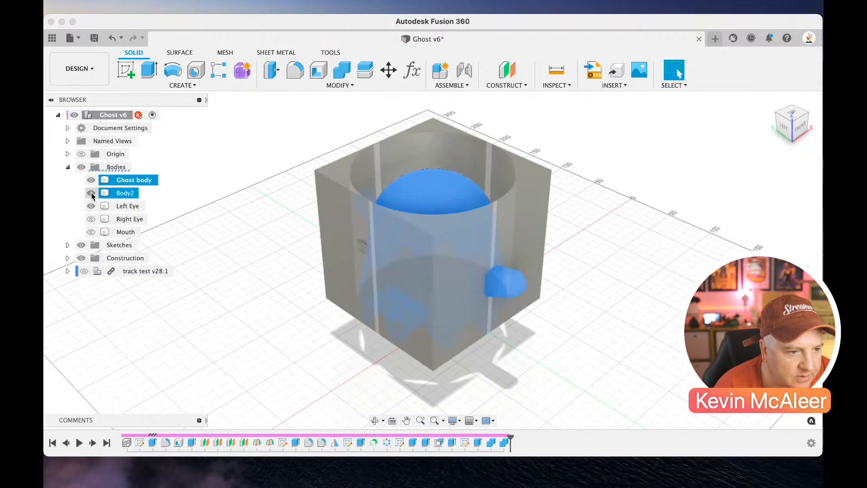
click(91, 193)
click(91, 219)
click(91, 232)
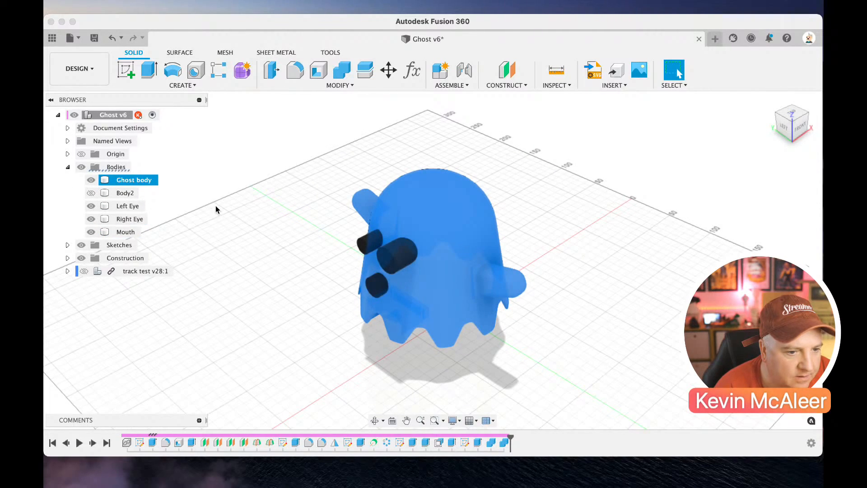
shift+middle_drag(378, 271, 431, 274)
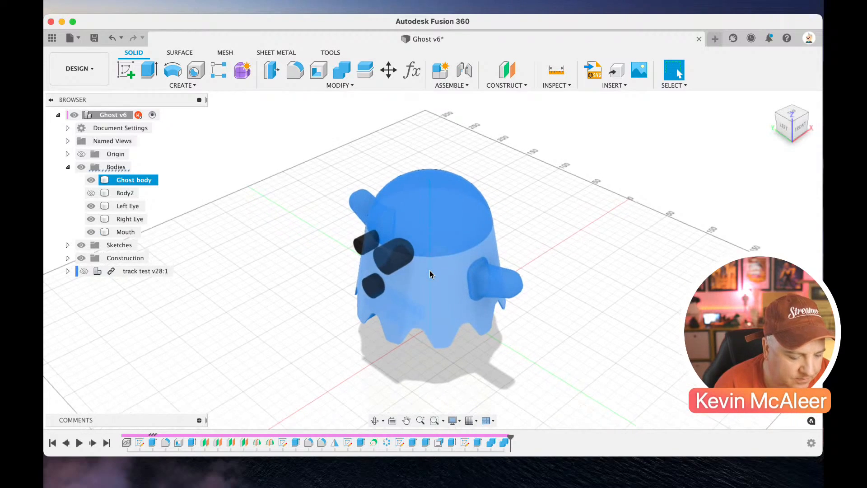
scroll(430, 274, up, 5)
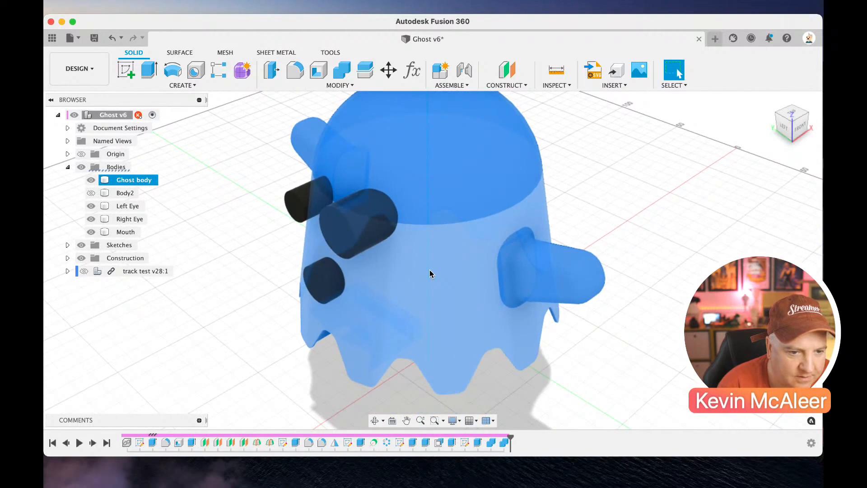
click(599, 194)
Combine the Ghost body as target with the Right Eye as tool using Intersect, keeping the tool body
click(335, 247)
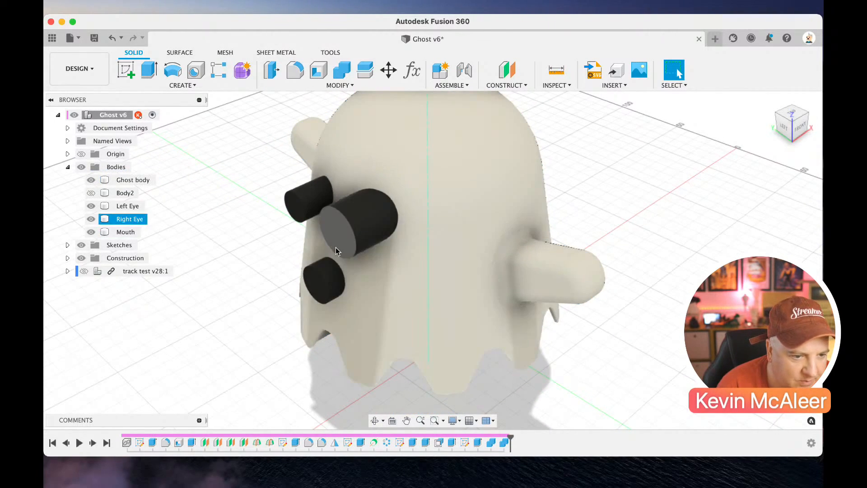
scroll(335, 247, down, 2)
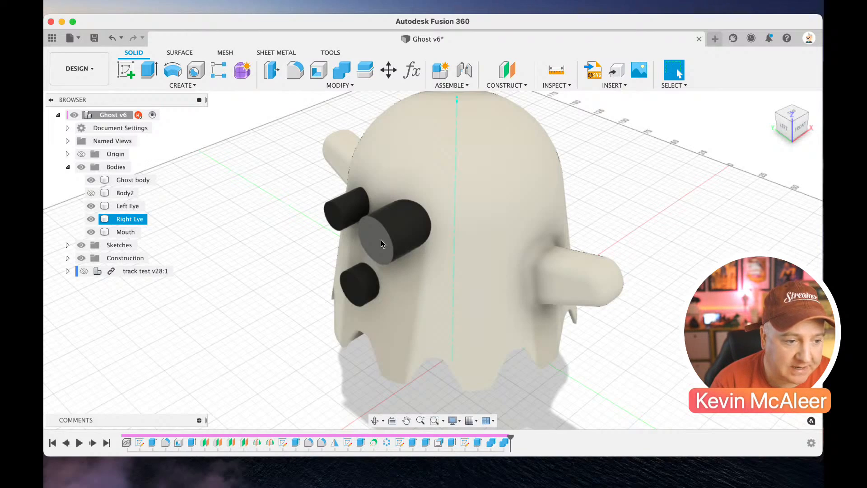
click(329, 238)
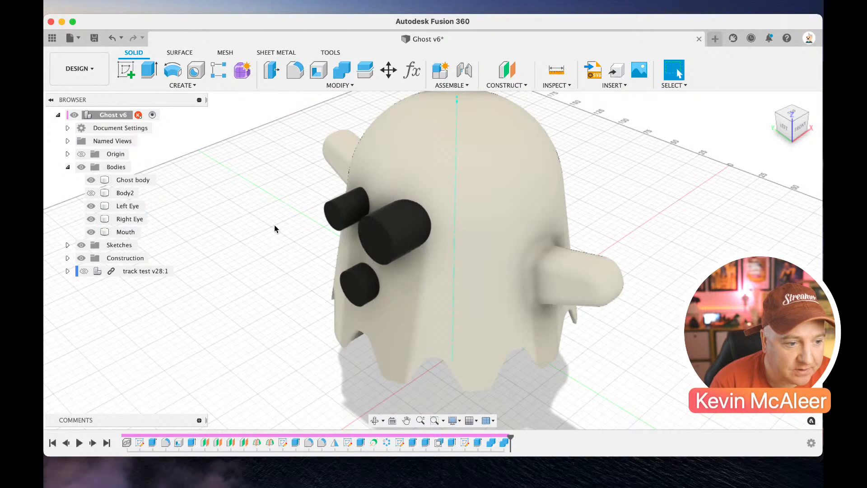
click(384, 231)
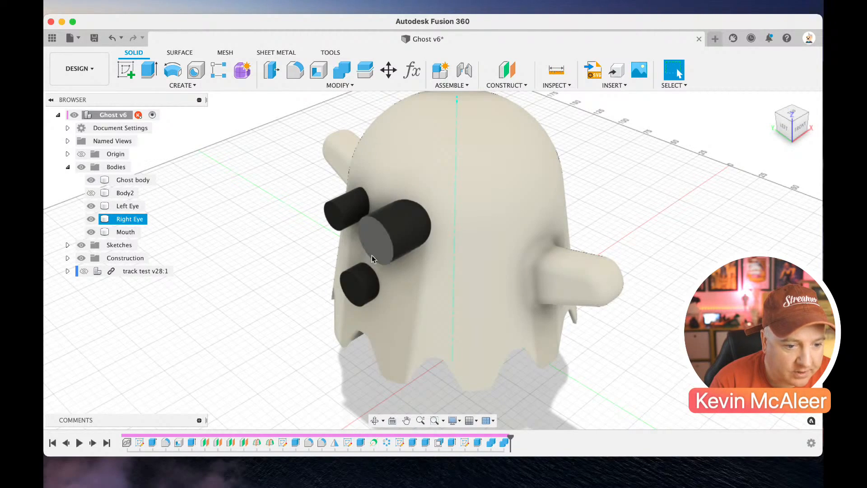
click(342, 72)
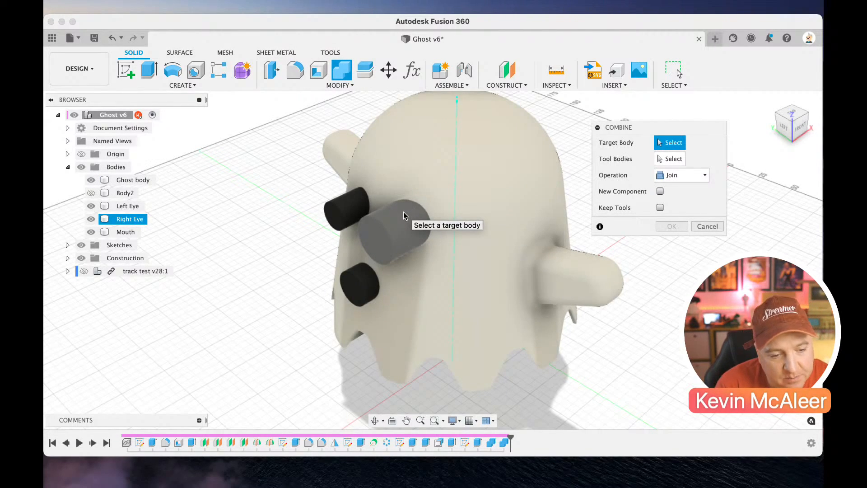
click(429, 181)
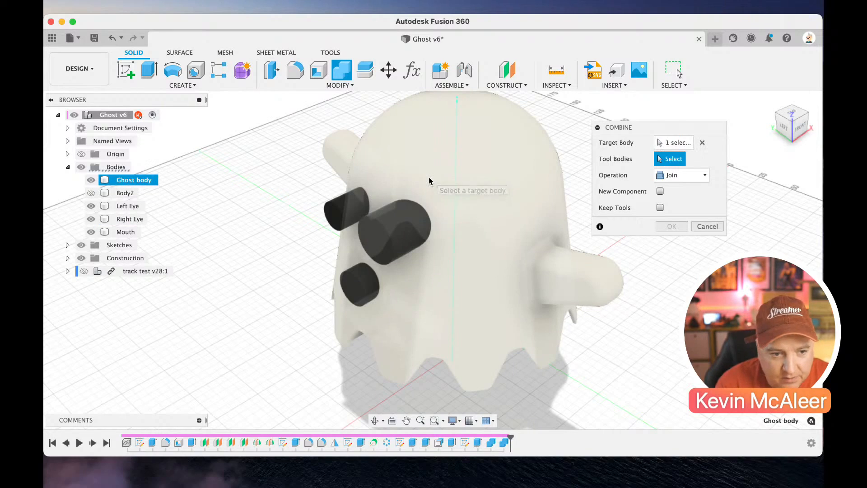
click(398, 230)
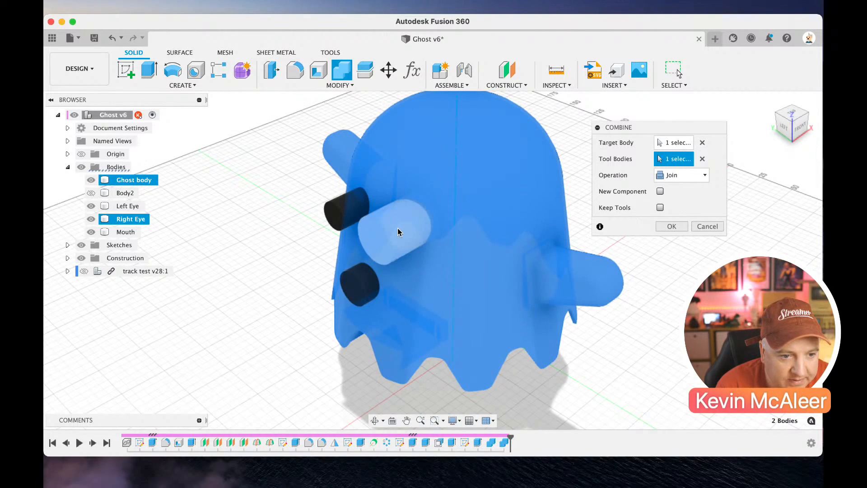
click(664, 176)
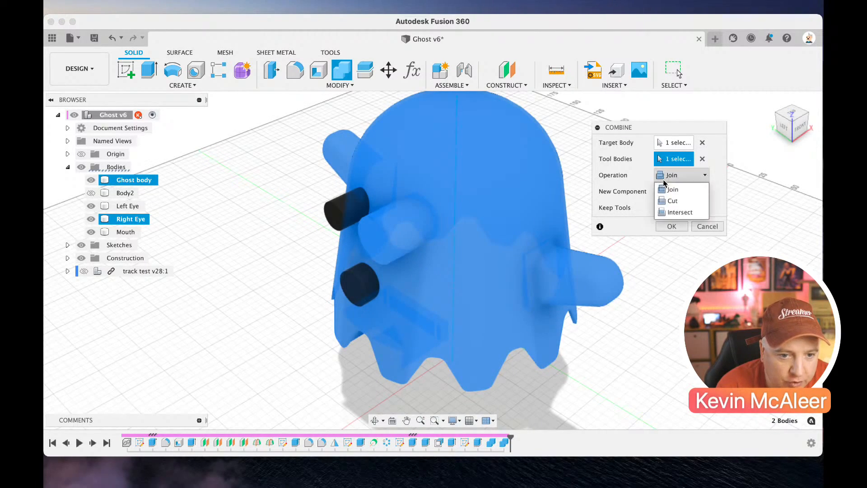
click(665, 211)
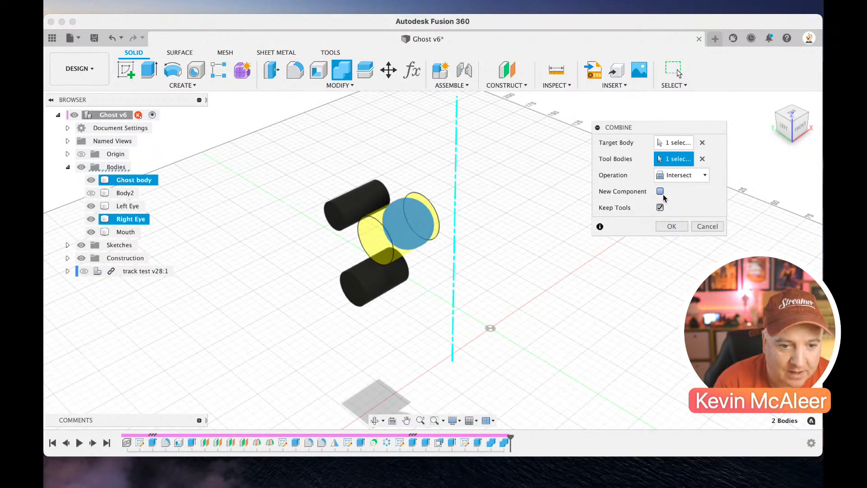
click(664, 228)
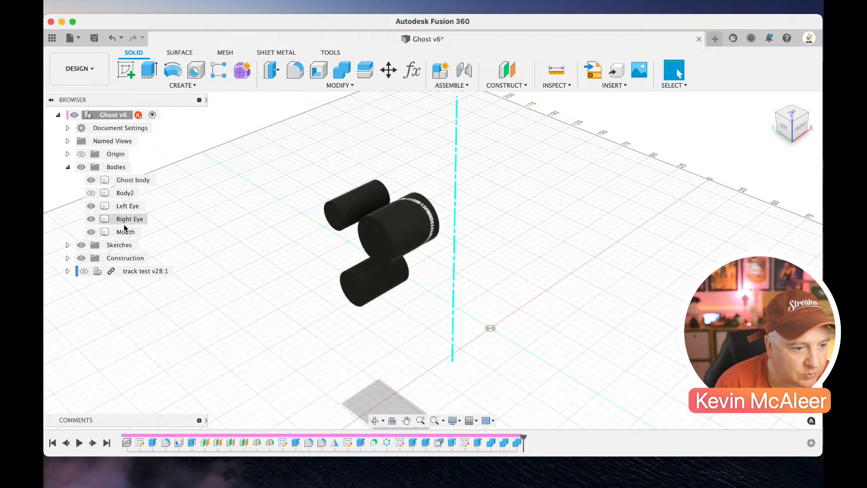
Hide the Right Eye to examine what the intersect left of the Ghost body
click(94, 193)
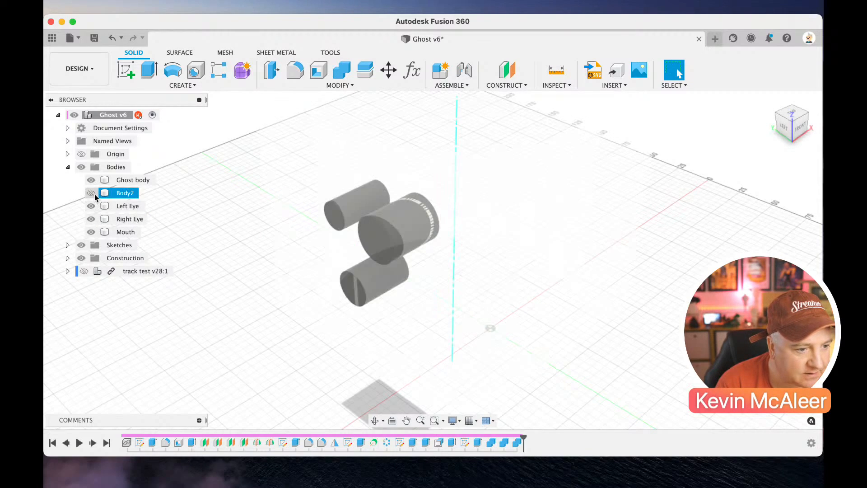
click(91, 220)
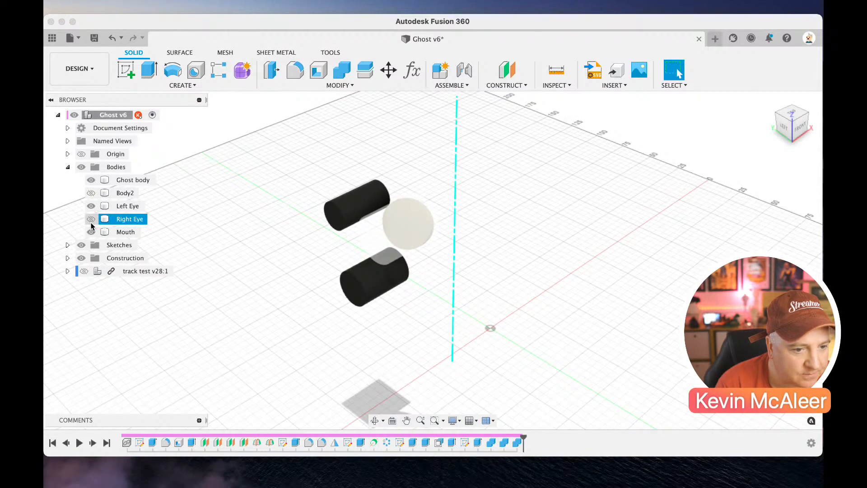
click(92, 223)
click(91, 223)
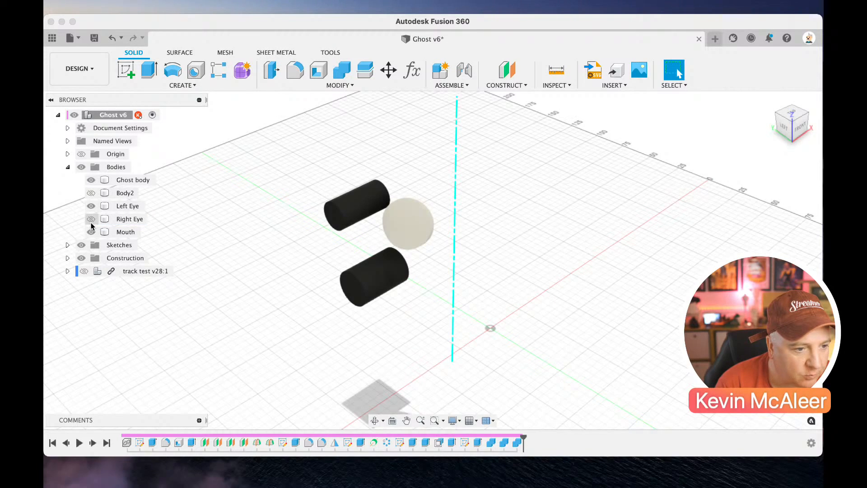
scroll(256, 231, up, 5)
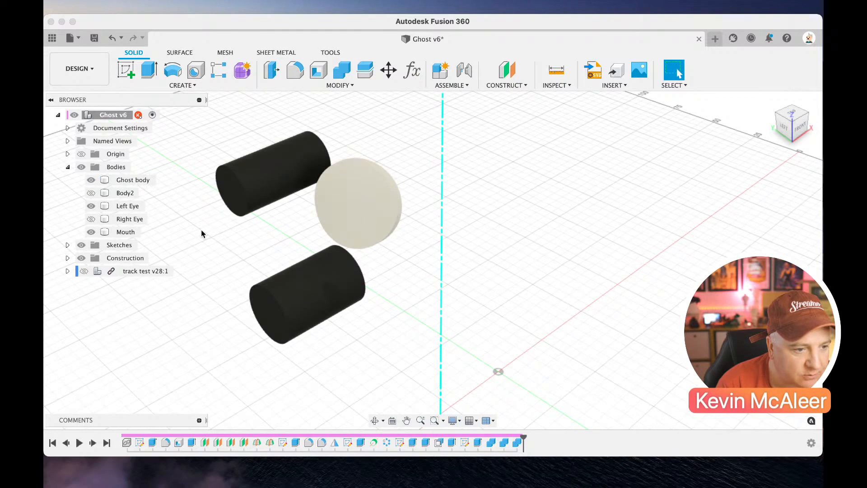
Undo the Right Eye visibility change and the intersect that used the Ghost body as target
key(super+z)
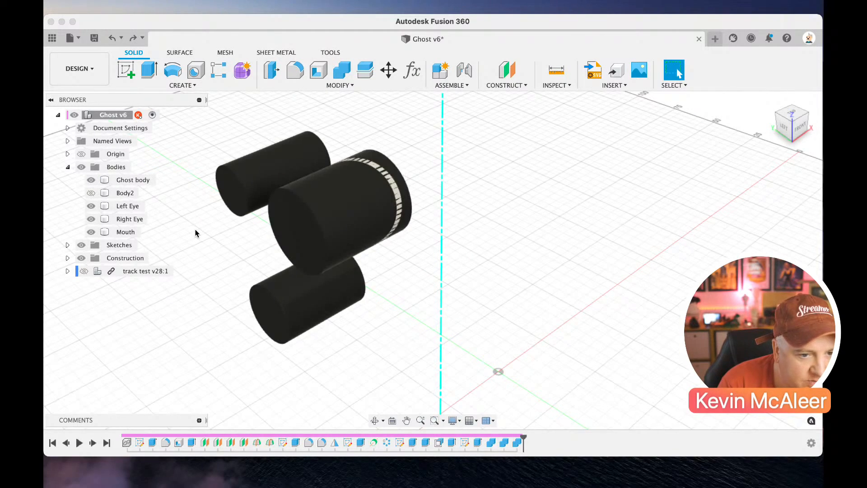
key(super+shift+z)
key(super+z)
key(super+z)
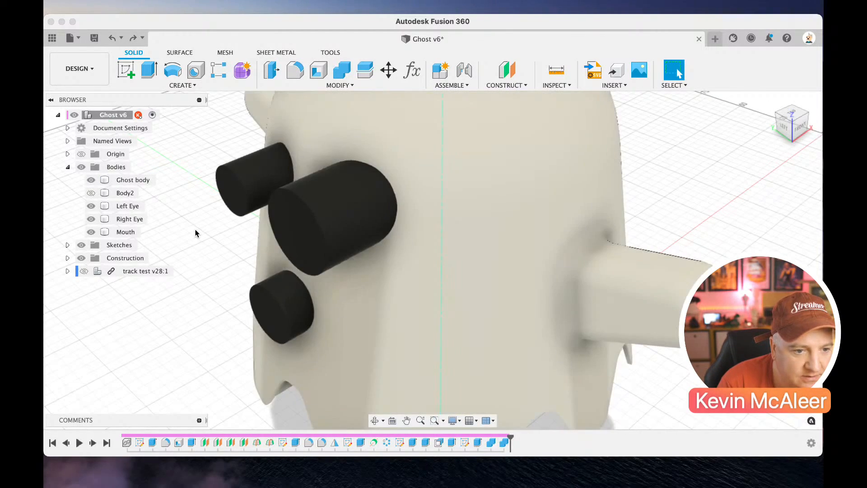
Combine the Right Eye as target with the Ghost body as tool using Intersect, keeping the tool body
scroll(317, 216, left, 3)
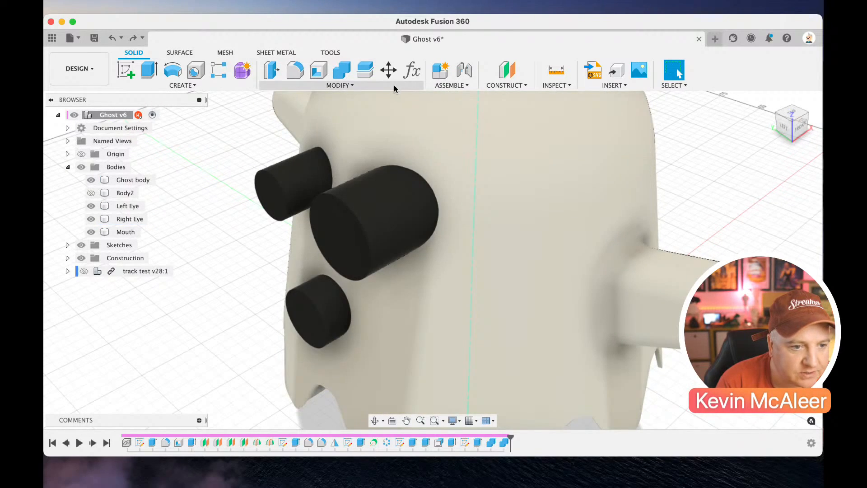
click(342, 70)
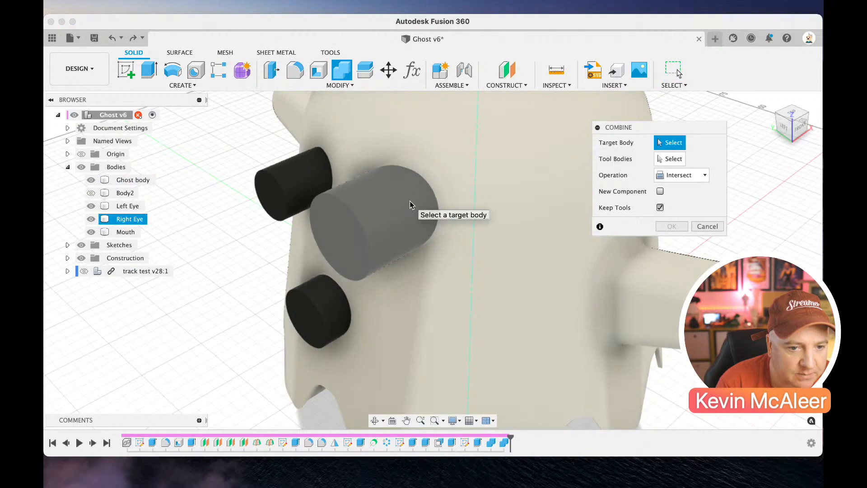
click(389, 213)
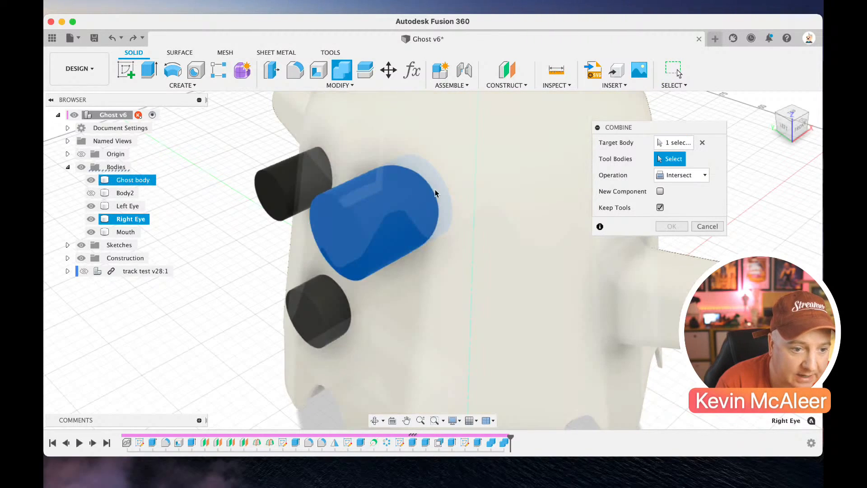
click(482, 180)
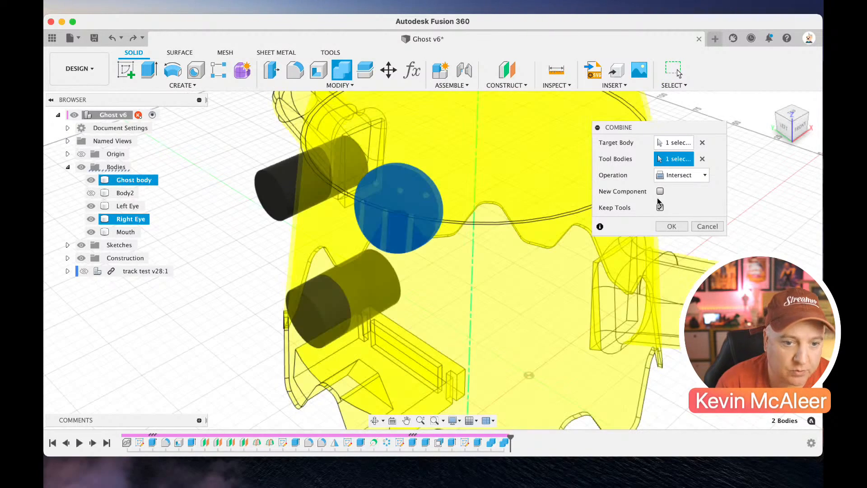
click(669, 226)
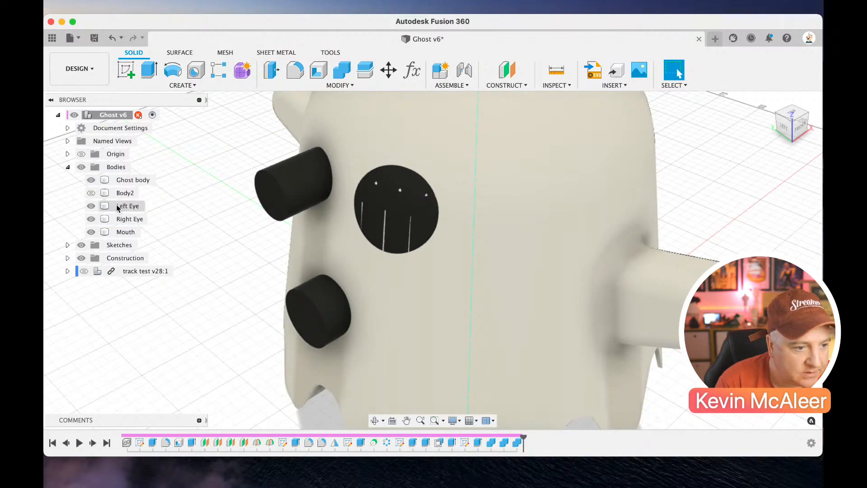
Toggle the Right Eye's visibility to check the Ghost body behind it, leaving the eye shown
click(92, 219)
click(91, 219)
click(91, 219)
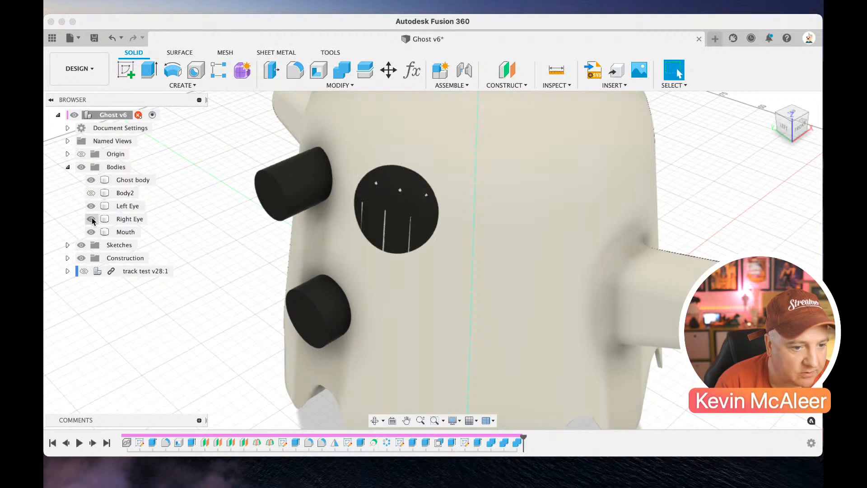
click(91, 219)
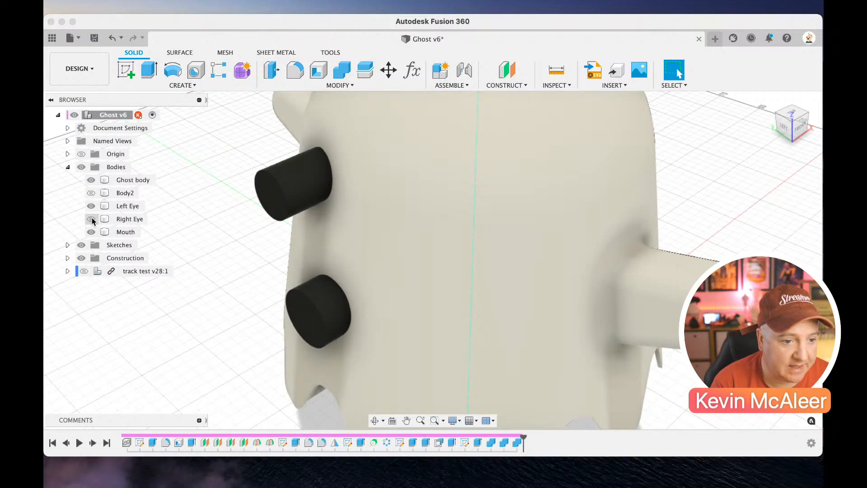
click(91, 219)
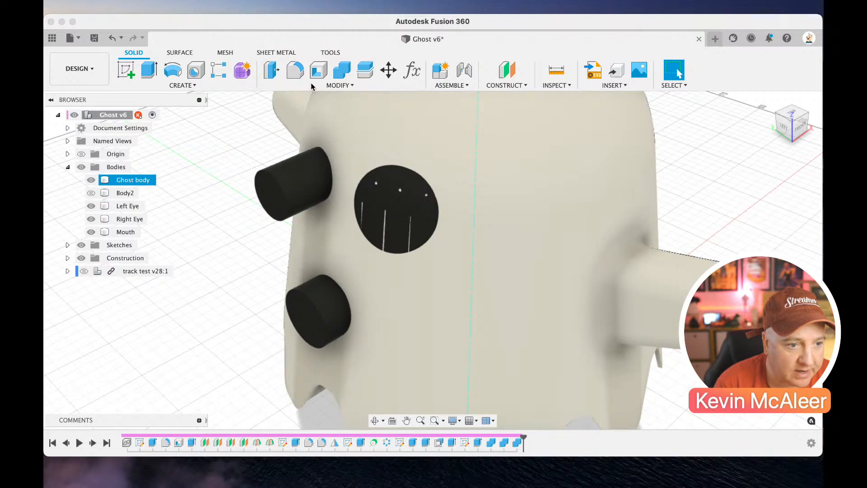
Combine the Left Eye as target with the Ghost body as tool using Intersect, keeping the tool body
click(340, 75)
click(350, 165)
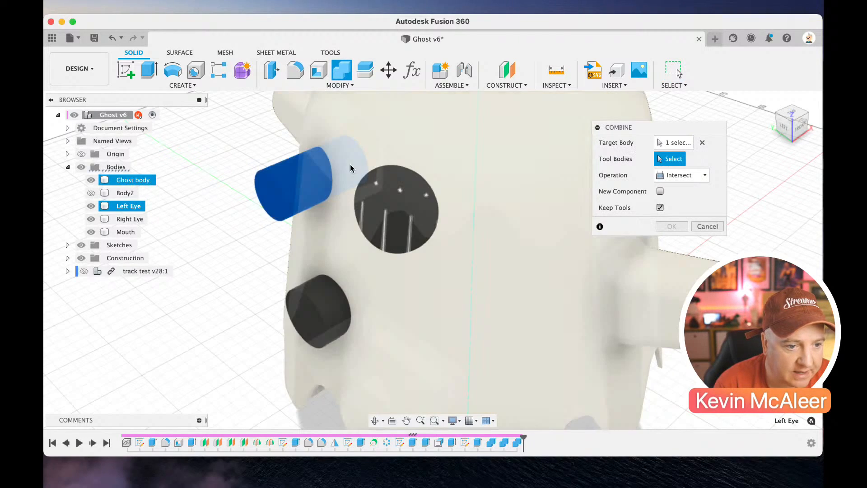
click(417, 140)
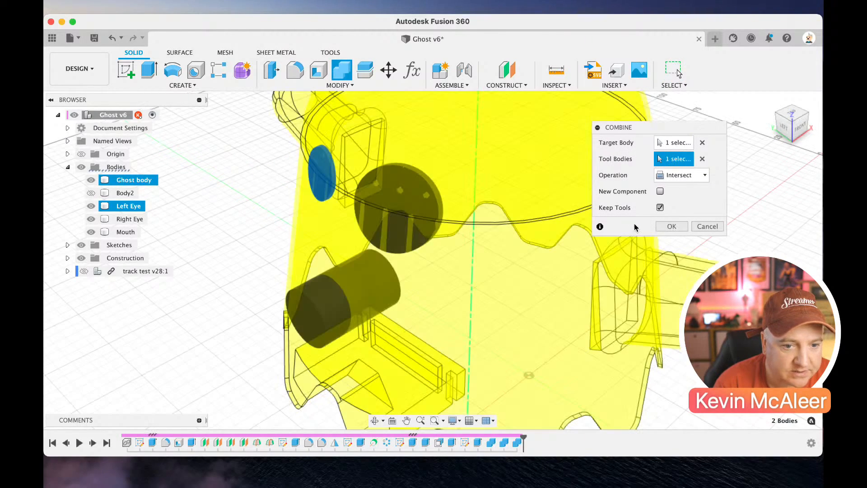
click(671, 228)
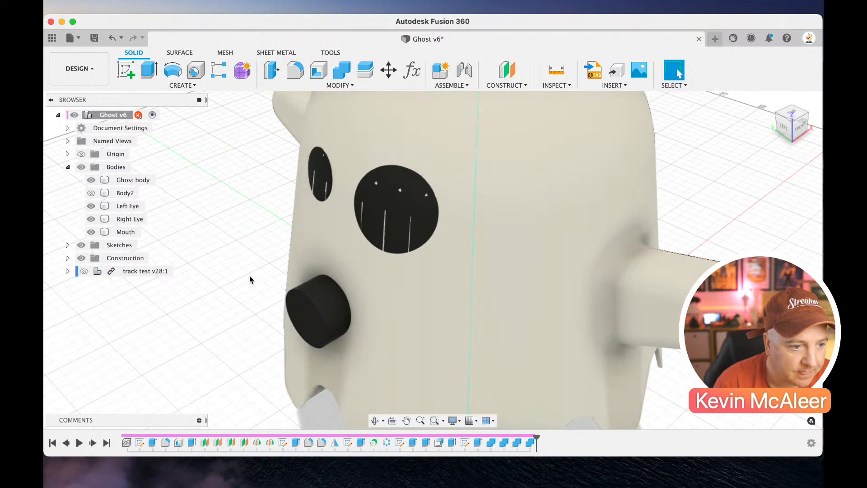
Combine the Mouth as target with the Ghost body as tool using Intersect, keeping the tool body
click(342, 70)
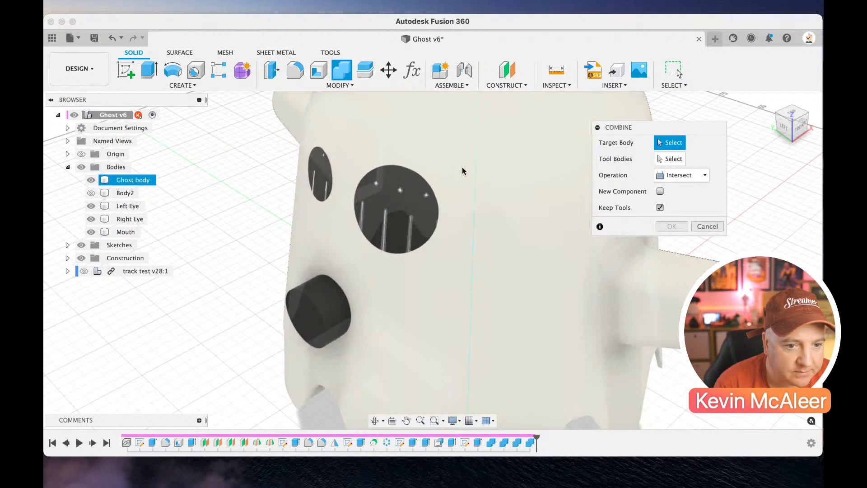
click(321, 289)
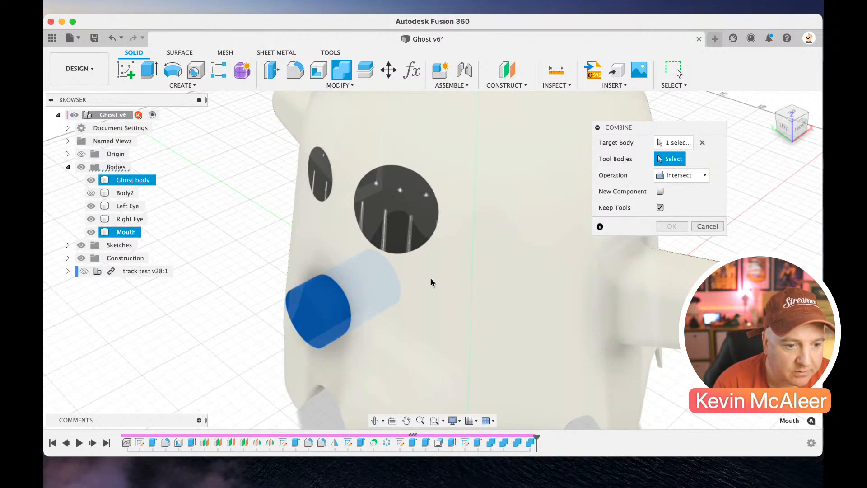
click(445, 283)
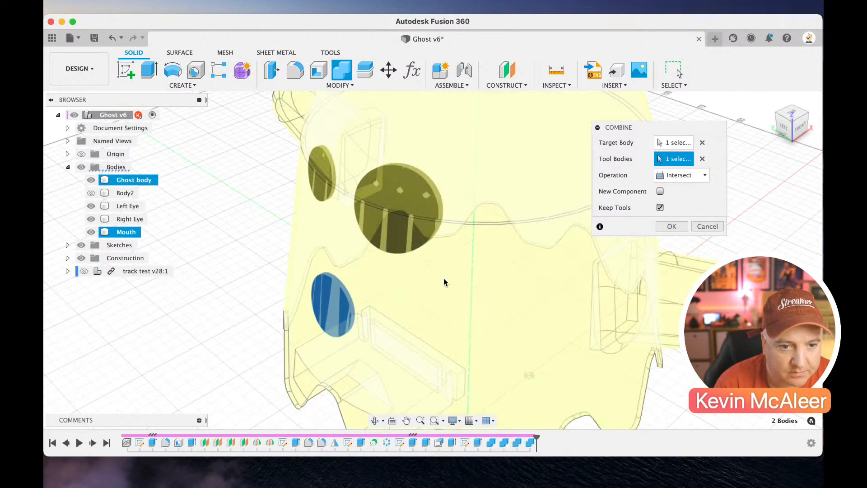
click(664, 226)
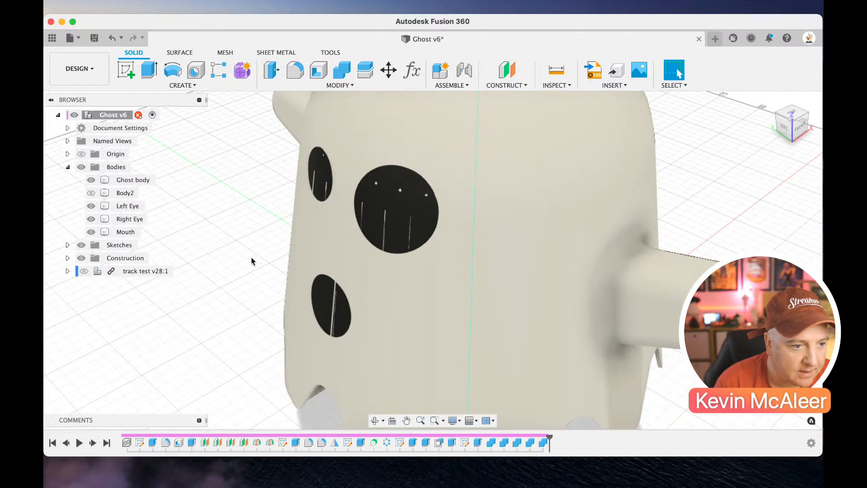
Cut the Left Eye out of the Ghost body with Combine set to Cut, keeping the tool body
click(342, 70)
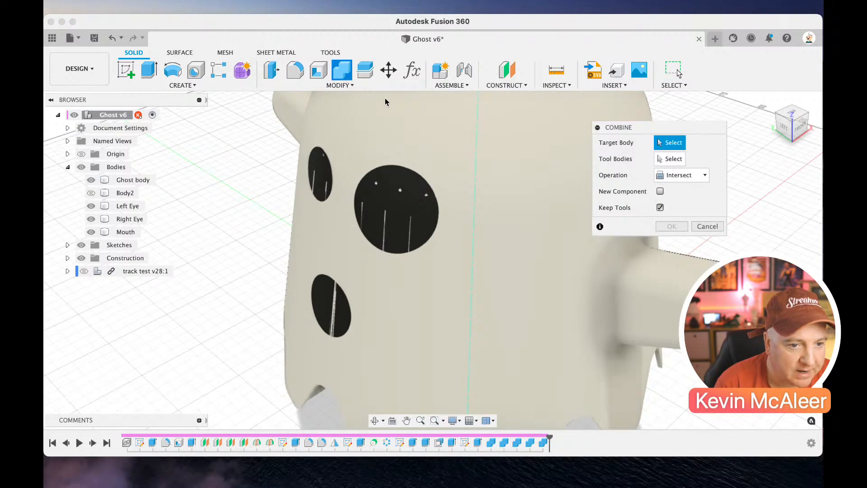
click(671, 179)
click(669, 200)
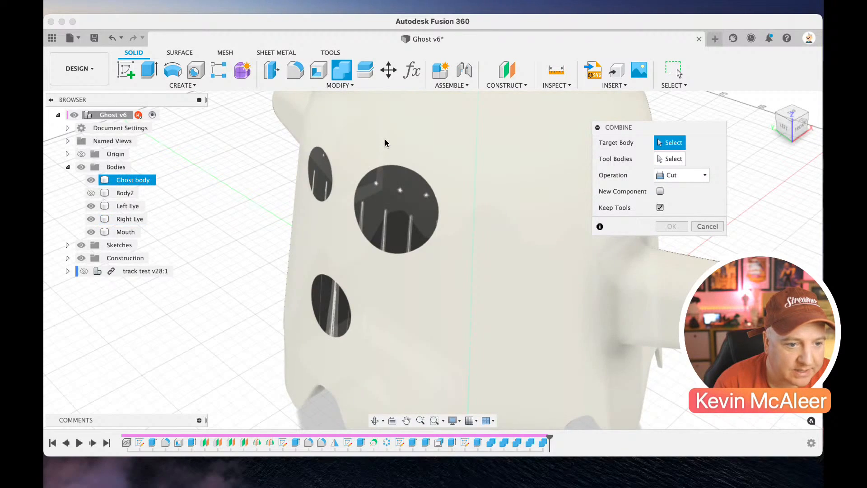
click(387, 140)
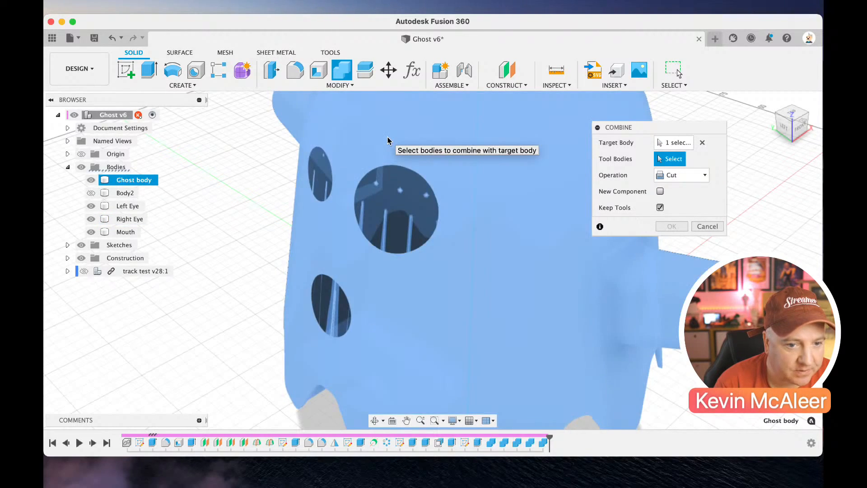
click(326, 177)
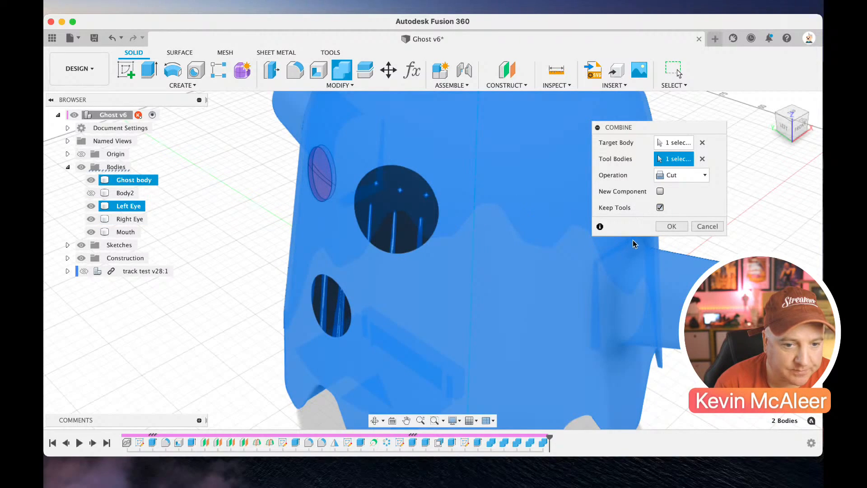
click(662, 227)
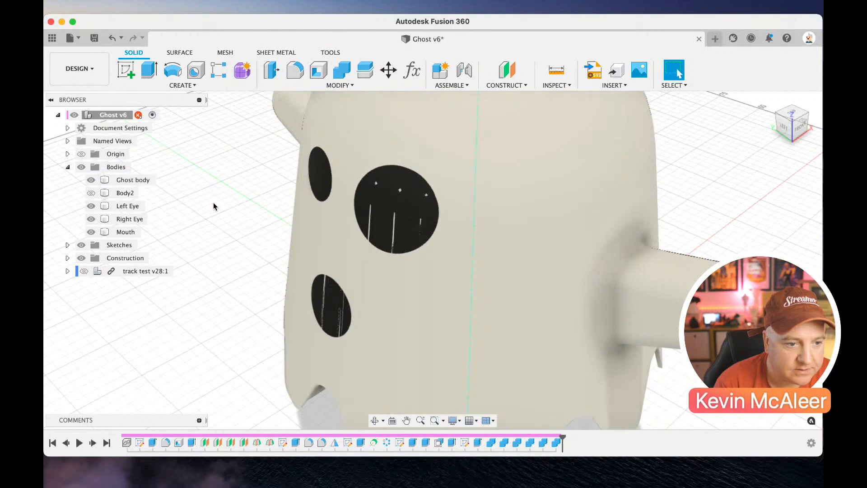
Hide and reshow the Left Eye to inspect its recess in the Ghost body, and compare it with the Right Eye
click(92, 206)
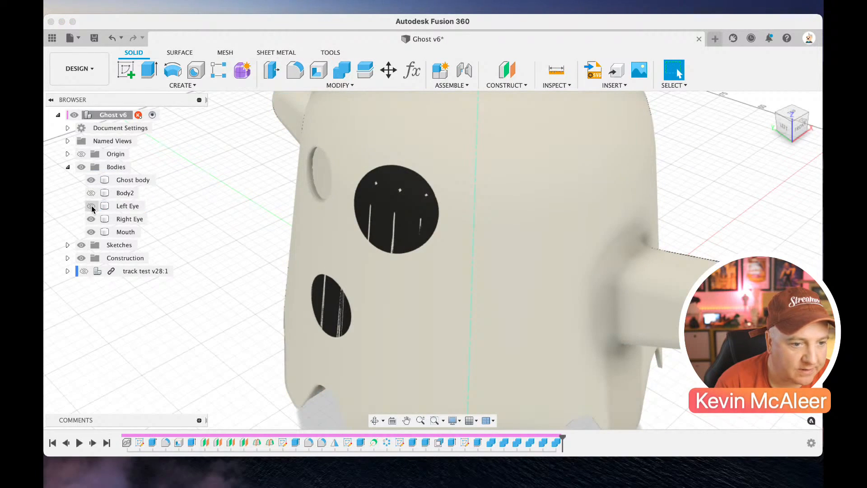
click(91, 206)
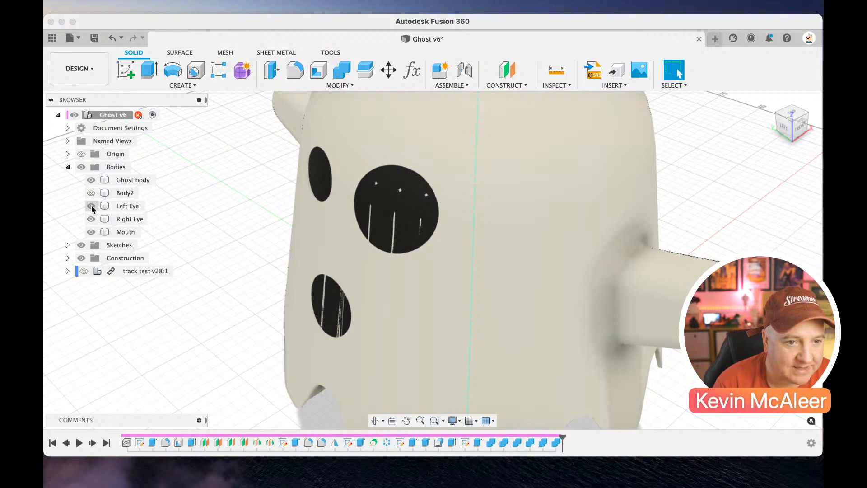
click(318, 180)
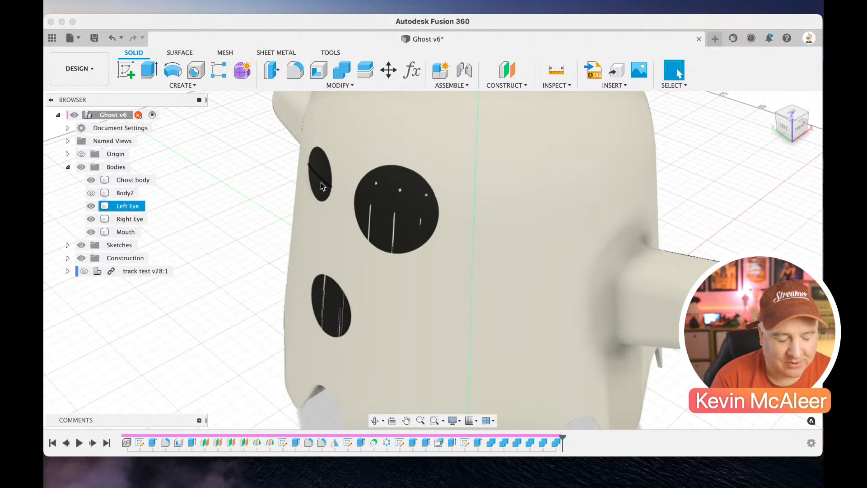
click(376, 207)
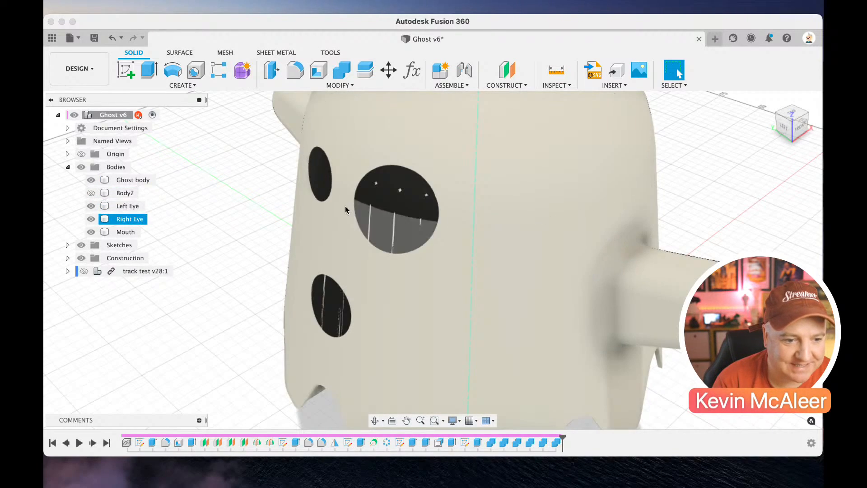
Cut the Right Eye out of the Ghost body with Combine, keeping the tool body
click(342, 70)
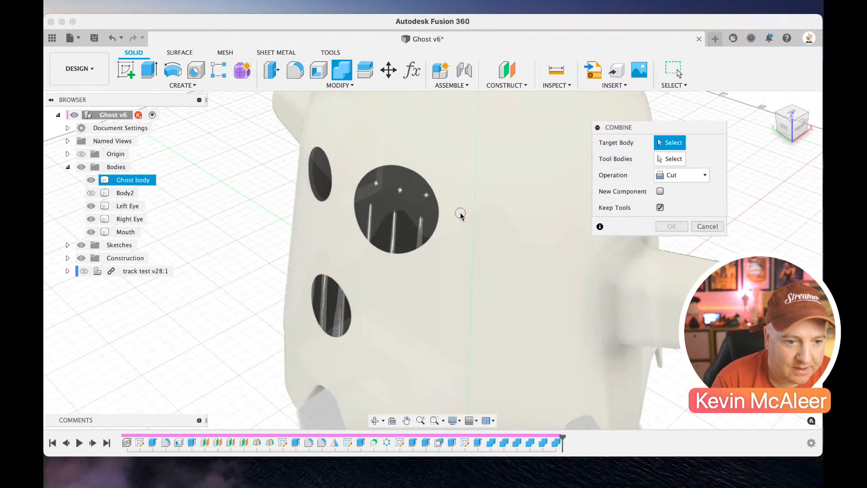
click(461, 215)
click(417, 210)
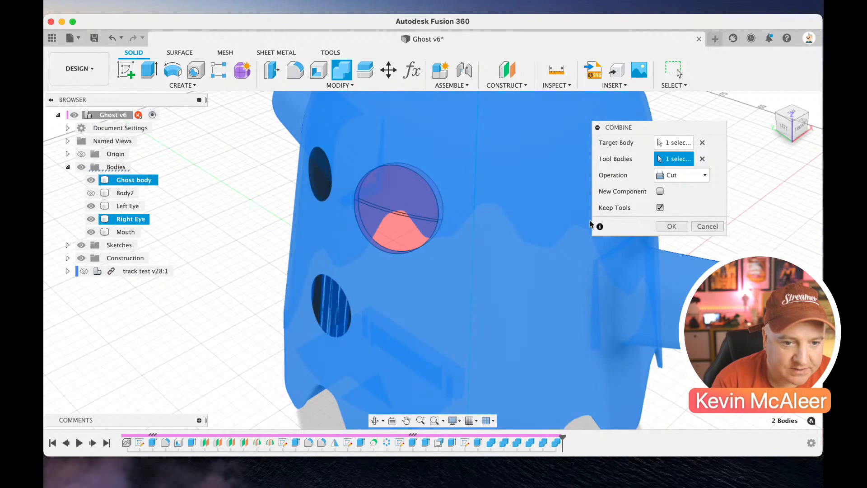
click(665, 225)
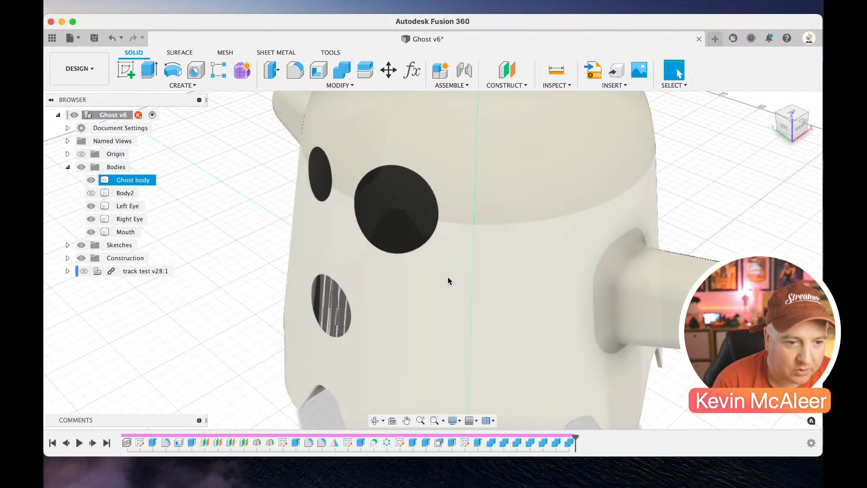
Cut the Mouth out of the Ghost body with Combine set to Cut, keeping the tool body
click(342, 70)
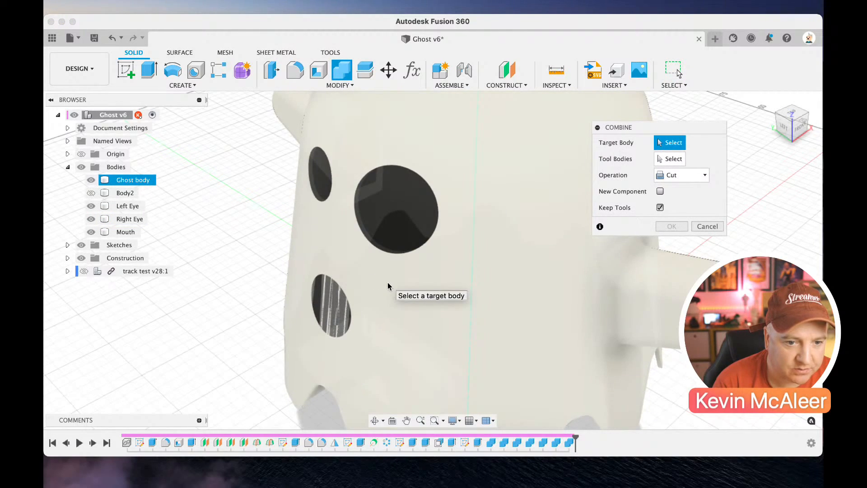
click(387, 284)
click(333, 302)
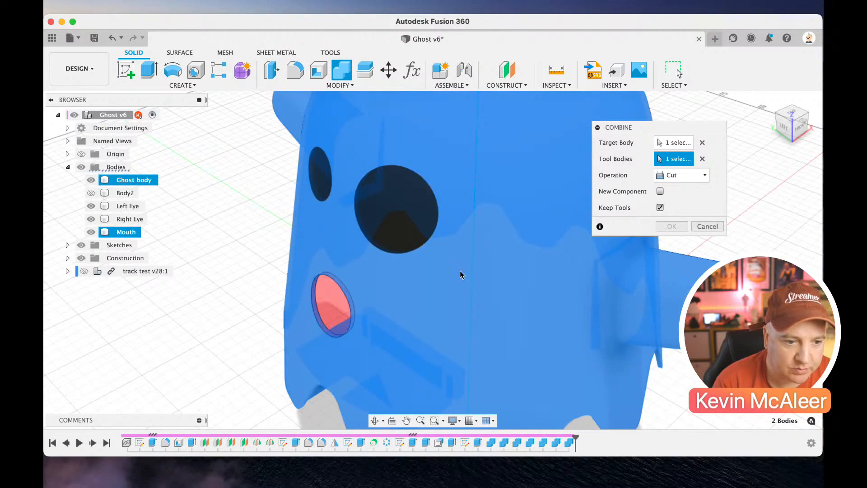
click(660, 227)
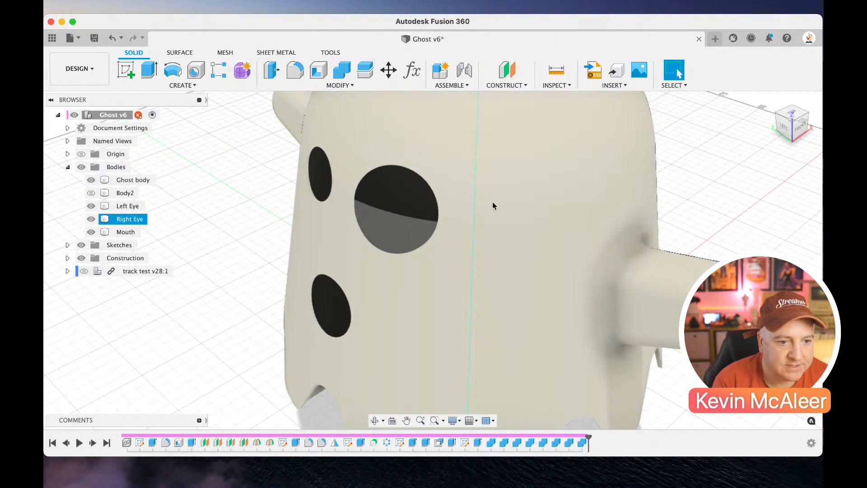
Toggle the visibility of Body2, both eyes and the Mouth to inspect the recesses in the Ghost body
mouse_move(797, 126)
mouse_down()
mouse_move(726, 130)
mouse_move(792, 124)
mouse_move(809, 151)
mouse_move(821, 131)
mouse_move(813, 115)
mouse_up()
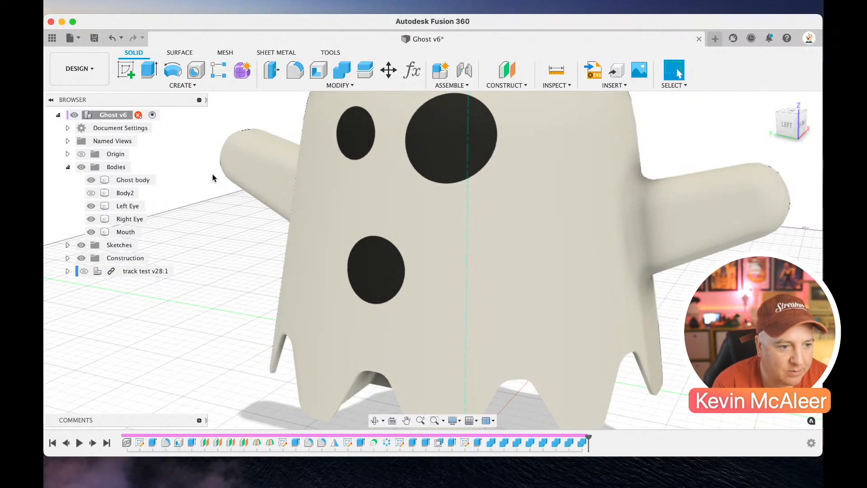
click(90, 193)
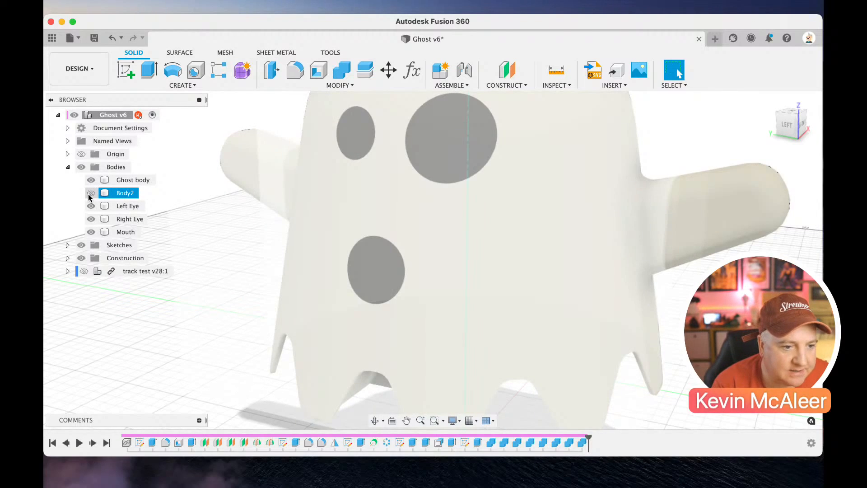
click(91, 193)
click(91, 206)
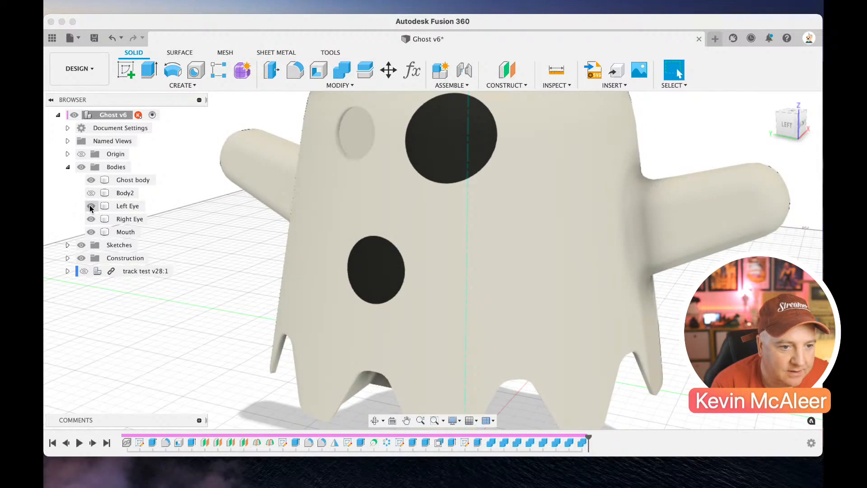
click(91, 207)
click(90, 219)
click(91, 219)
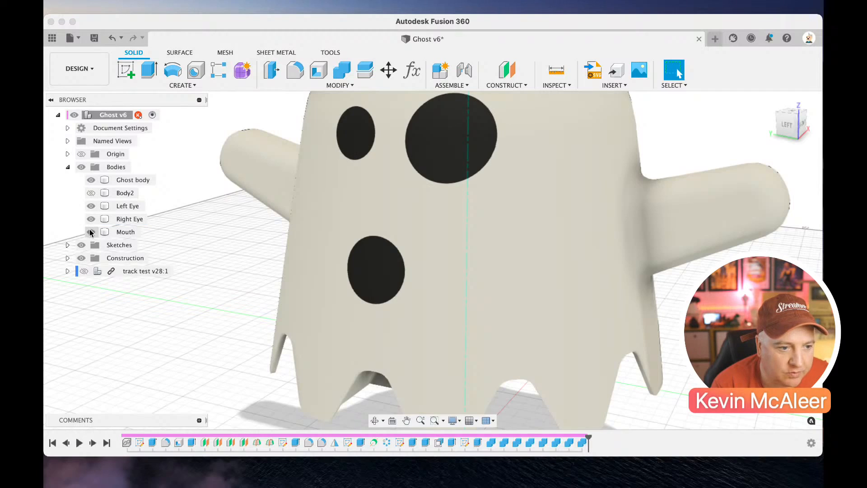
click(91, 232)
click(91, 232)
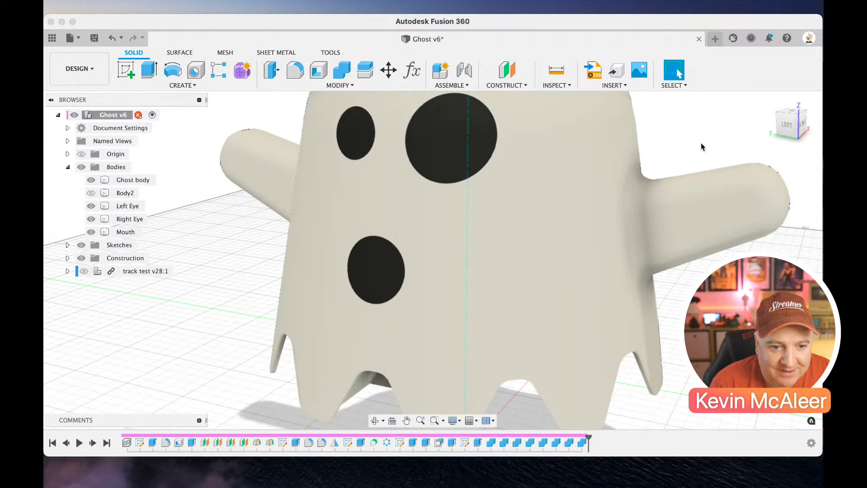
scroll(700, 144, down, 5)
click(584, 197)
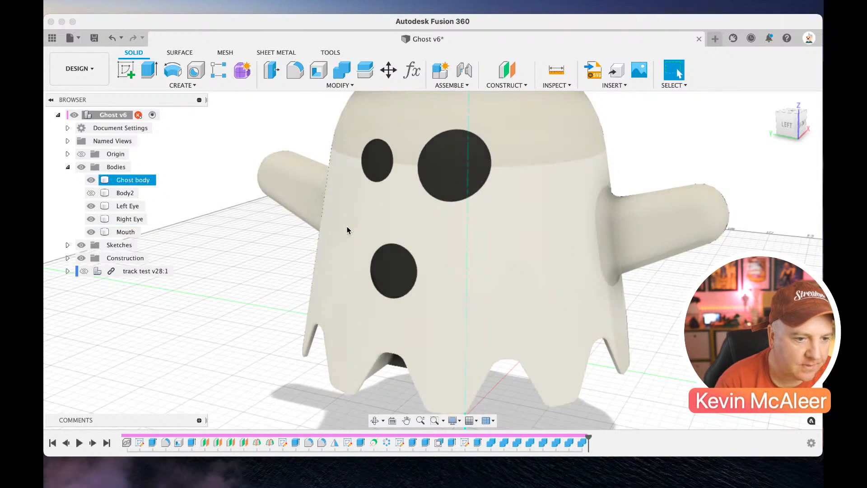
scroll(347, 230, down, 1)
scroll(347, 230, down, 2)
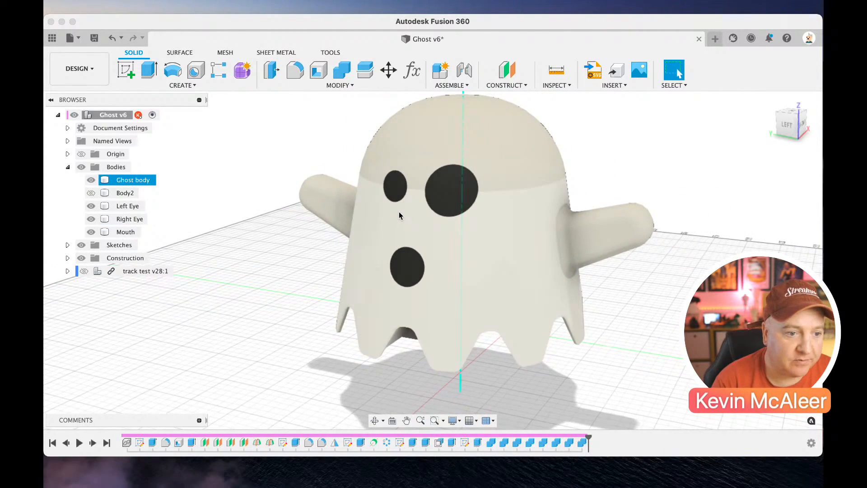
key(Escape)
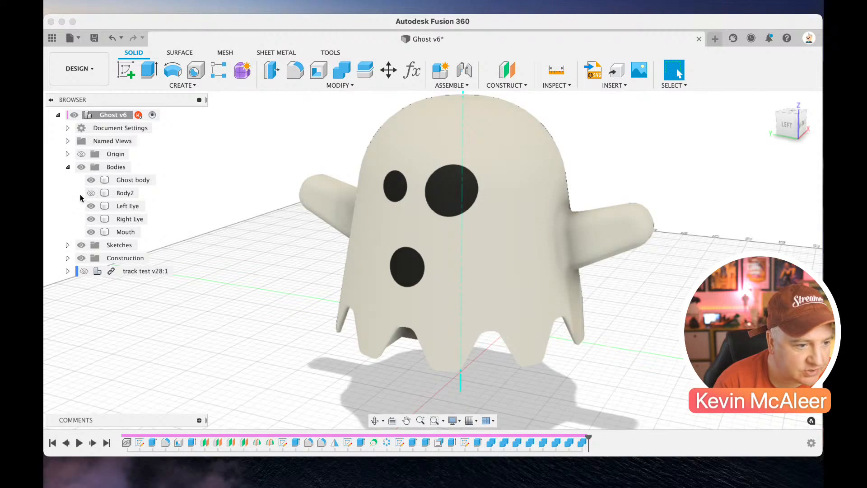
Show Sketch1 and create a construction plane offset 40 mm above its corner profile at the ghost's base
click(69, 246)
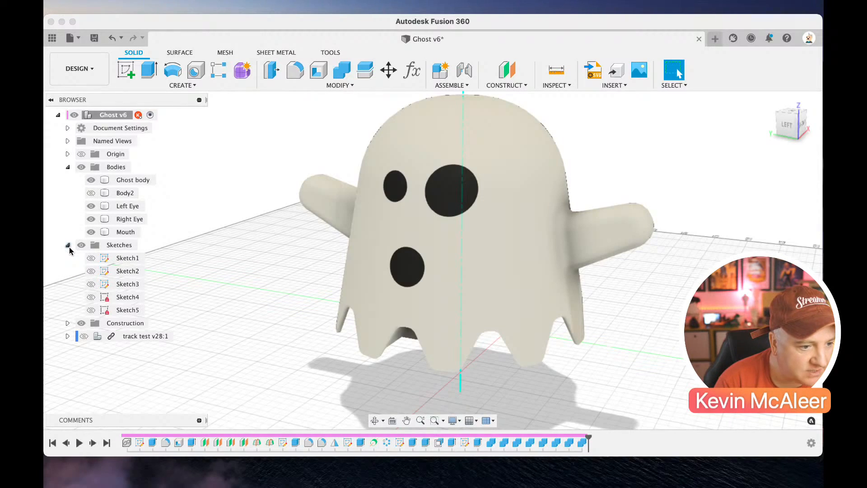
click(91, 258)
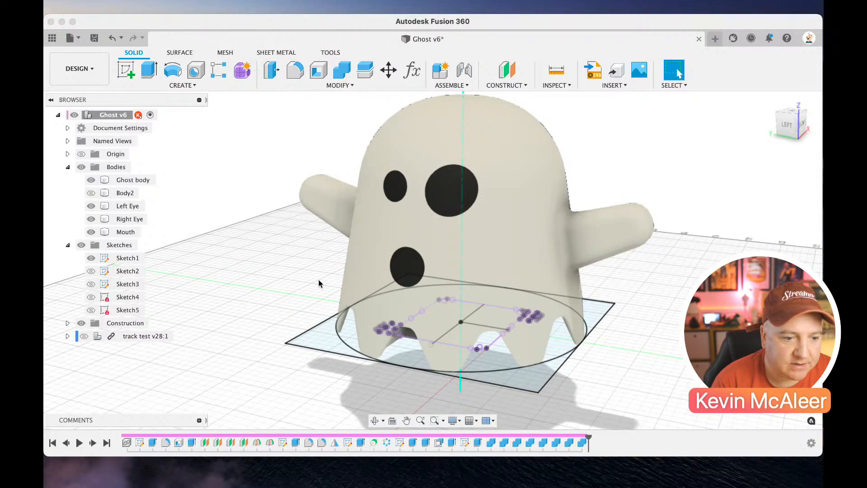
click(318, 337)
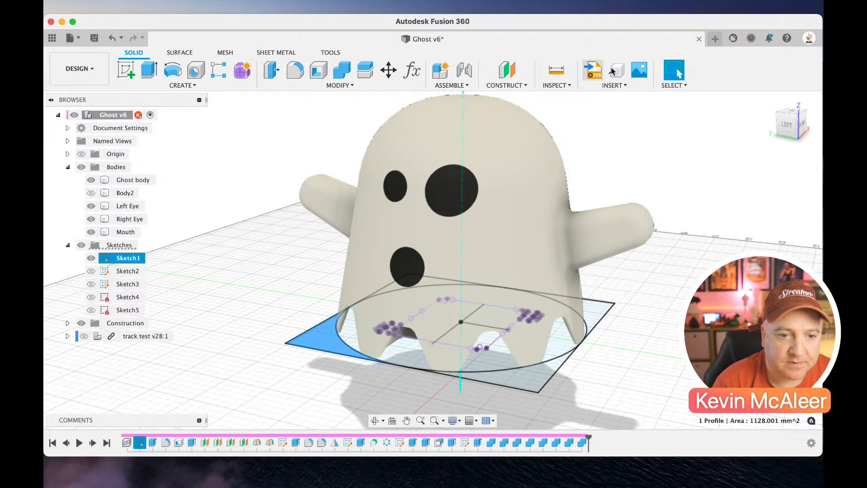
click(507, 85)
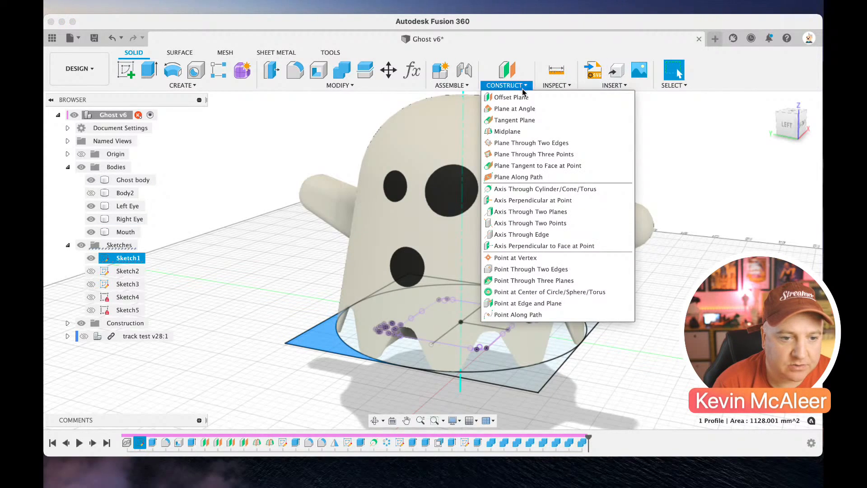
click(519, 91)
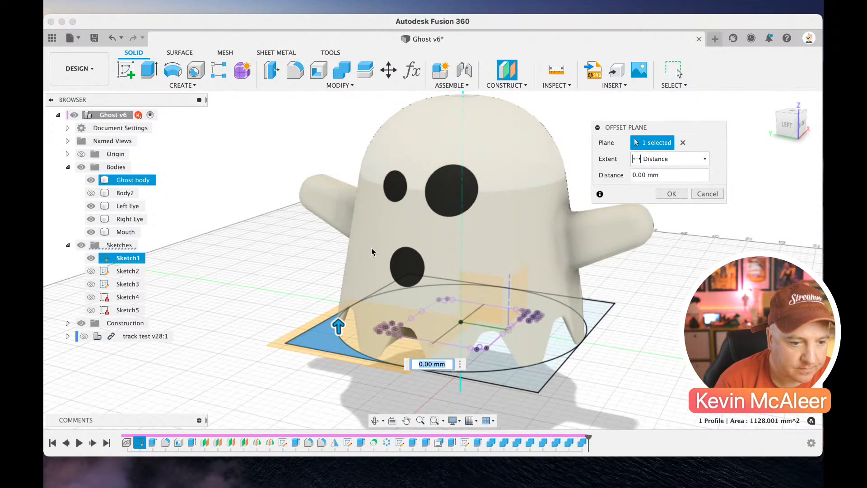
drag(334, 318, 340, 277)
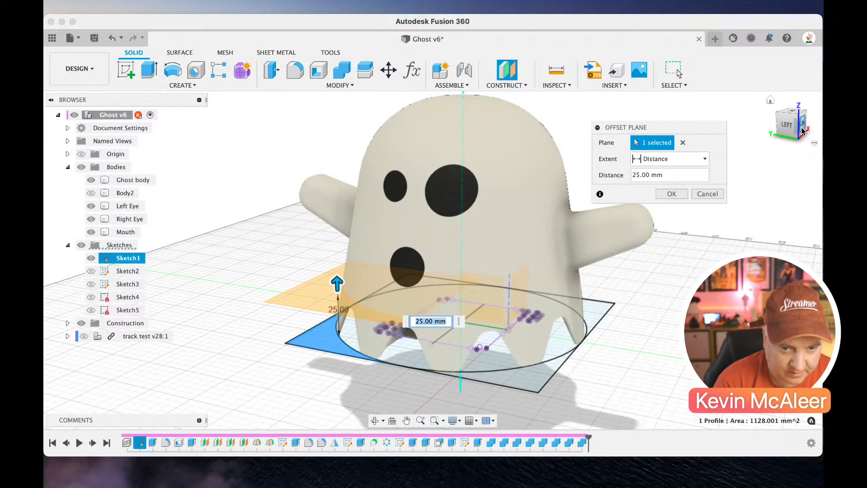
click(787, 130)
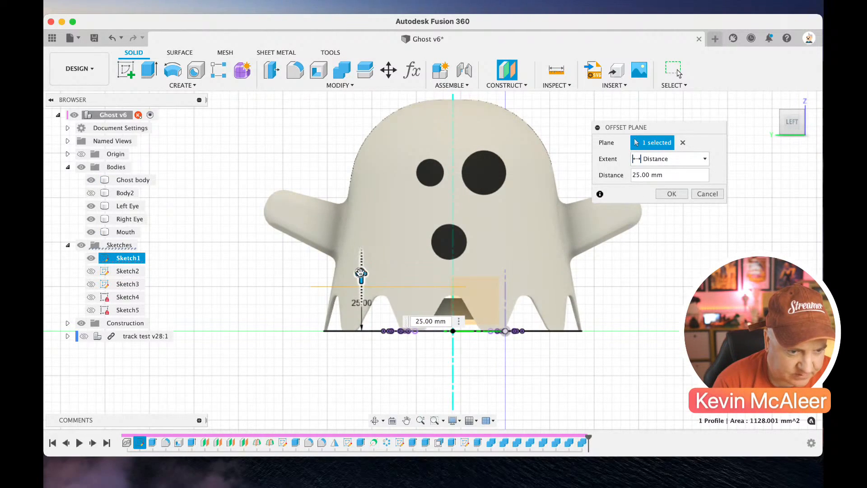
drag(361, 273, 361, 248)
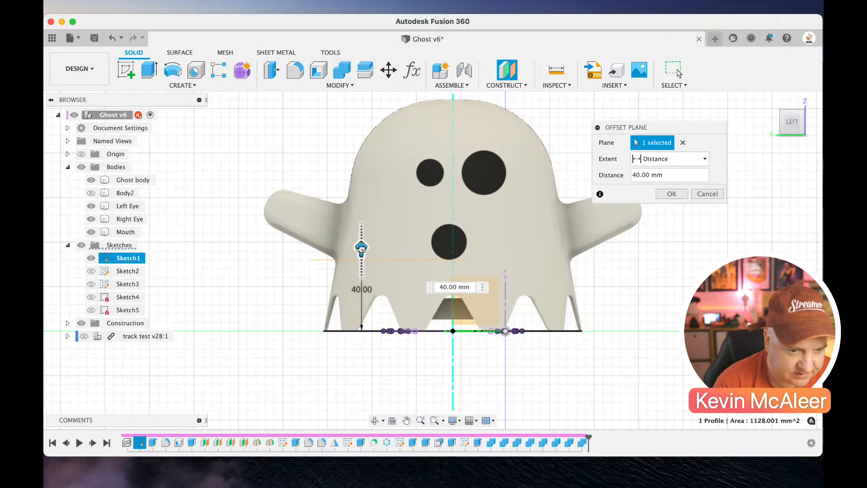
key(Return)
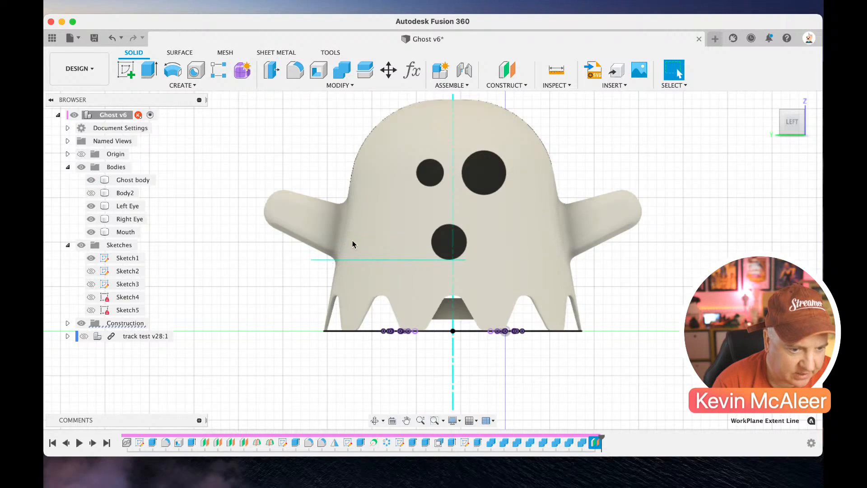
Create a second construction plane offset 35 mm above the plane just below the mouth
click(526, 85)
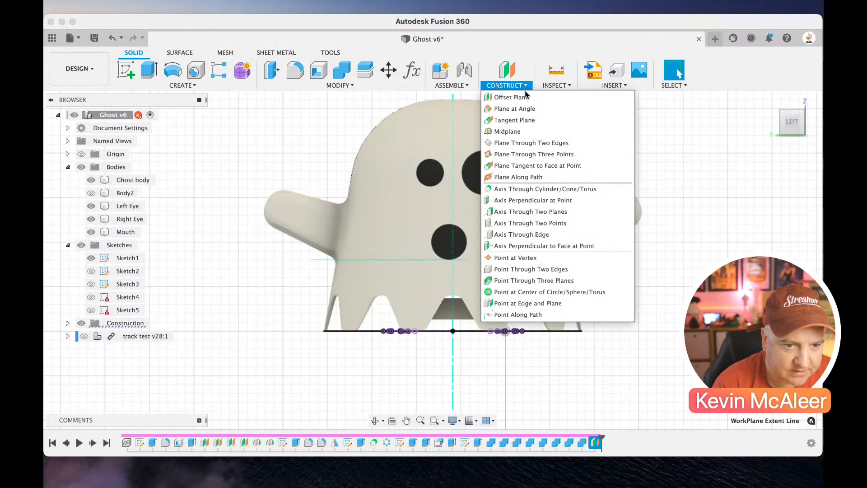
click(525, 94)
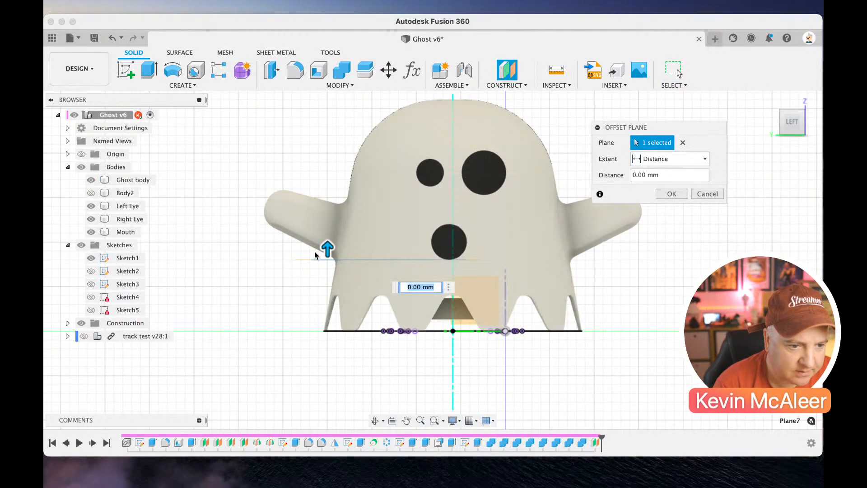
drag(325, 240, 326, 186)
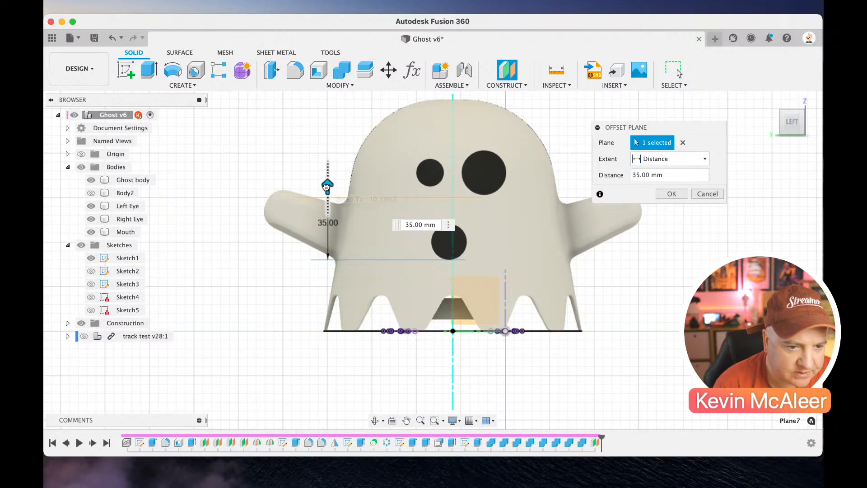
key(Return)
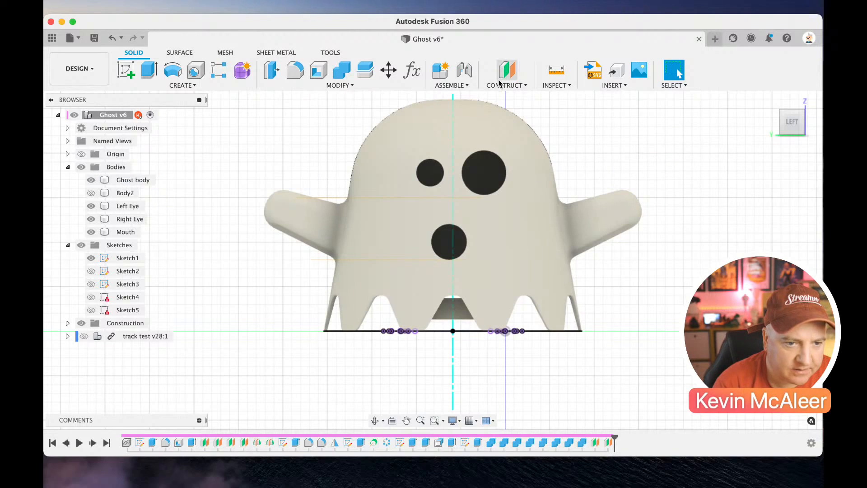
Create a third construction plane offset upward from the plane below the eyes, placing it across the ghost's head above them
click(494, 83)
click(495, 96)
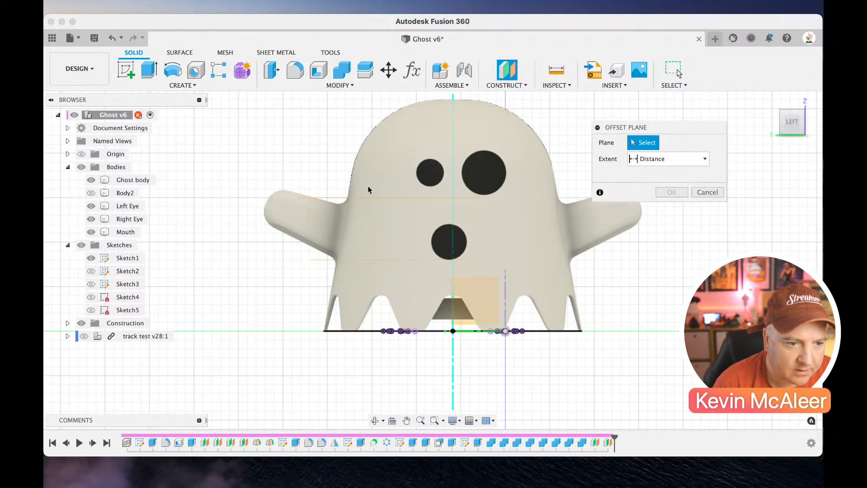
click(358, 202)
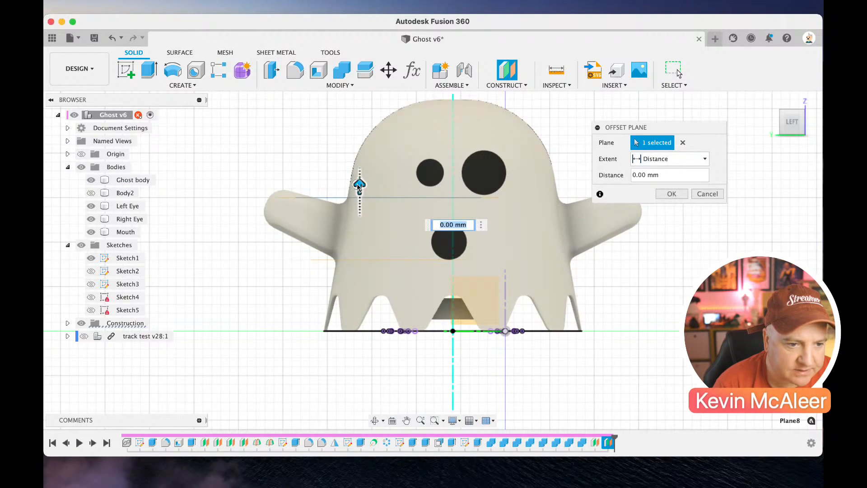
drag(359, 187, 367, 115)
key(Return)
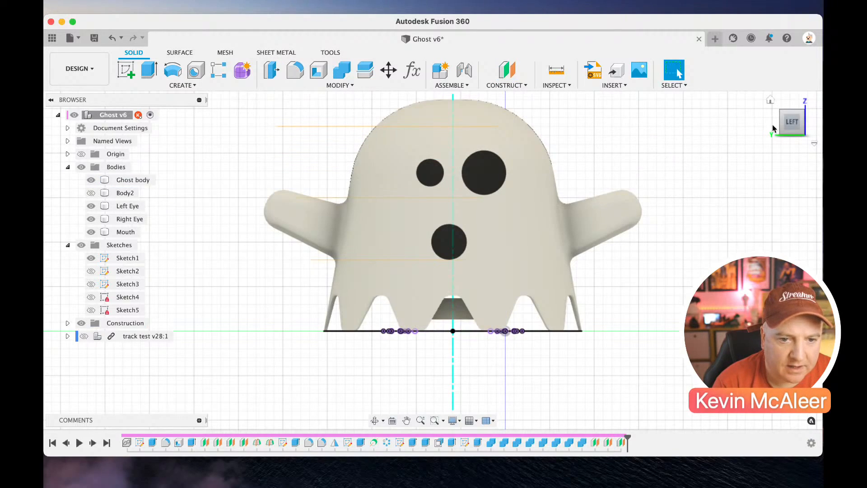
Add a construction plane level with the Sketch1 profile at the ghost's base, and clear the selection
click(802, 116)
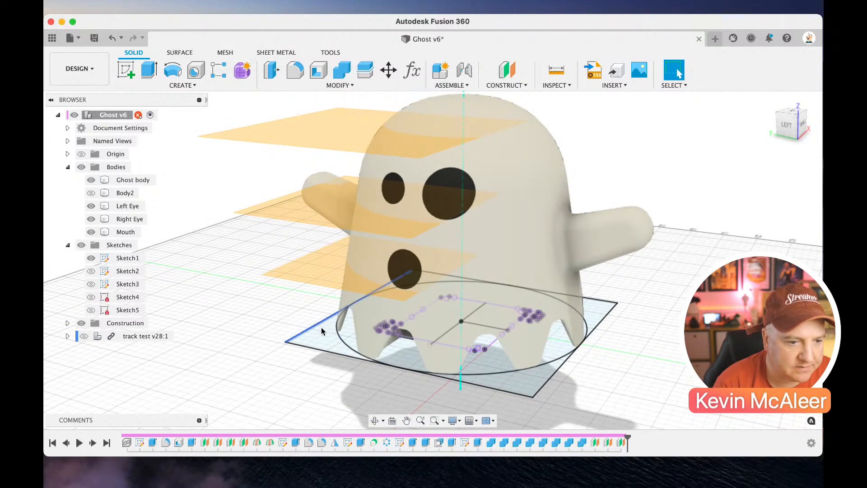
click(507, 86)
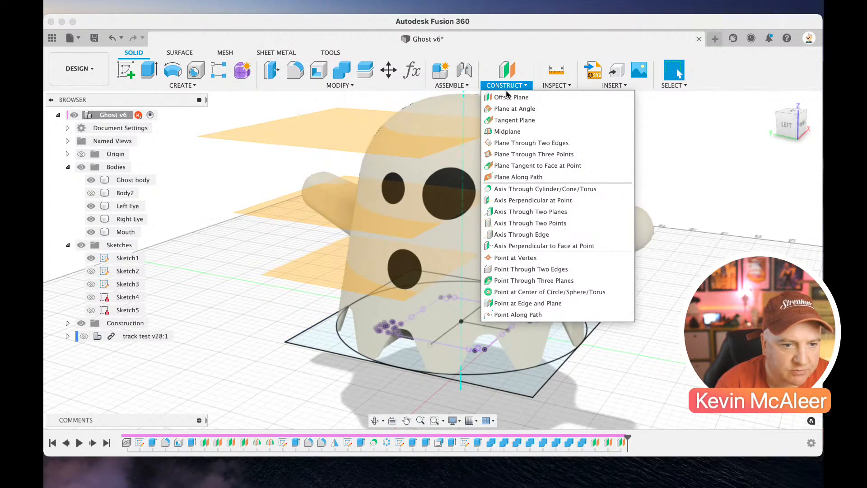
click(506, 97)
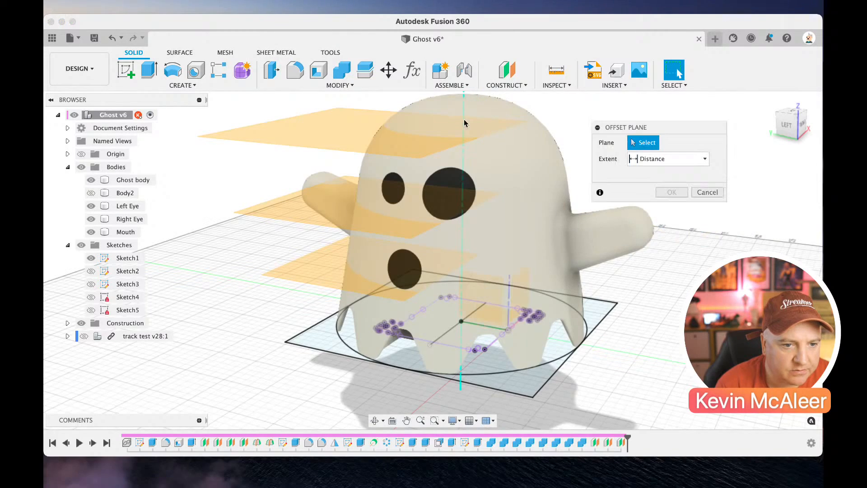
click(302, 335)
key(Escape)
click(451, 233)
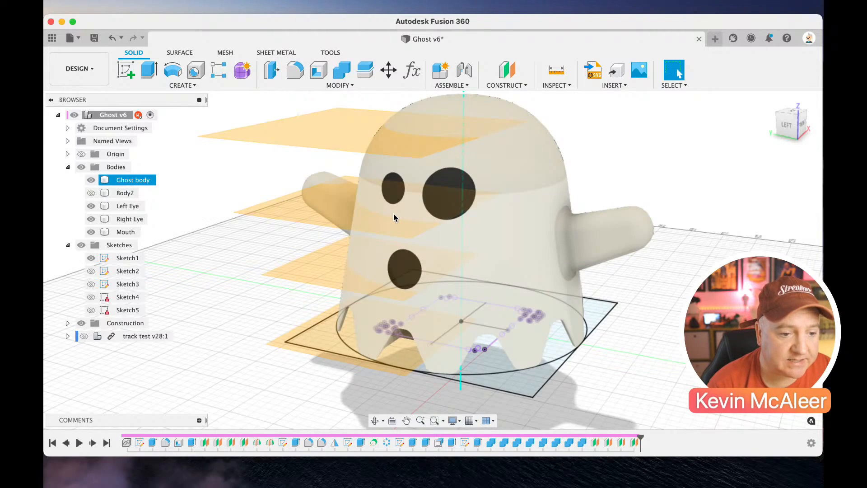
key(Escape)
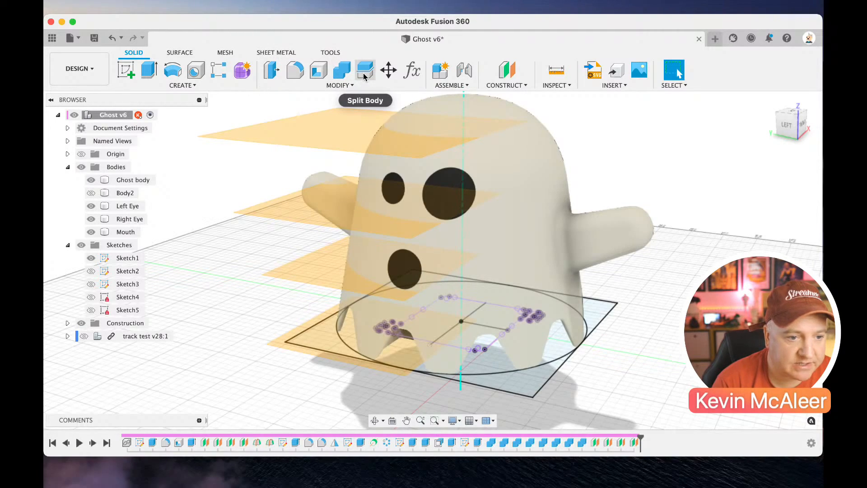
Try to split the Ghost body with all four construction planes, leaving the Sketch1 profile out of the splitting tools
click(365, 77)
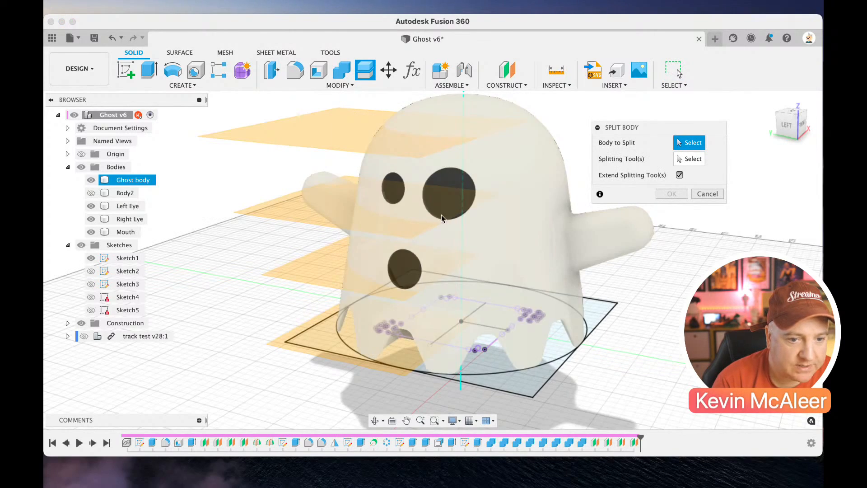
click(498, 191)
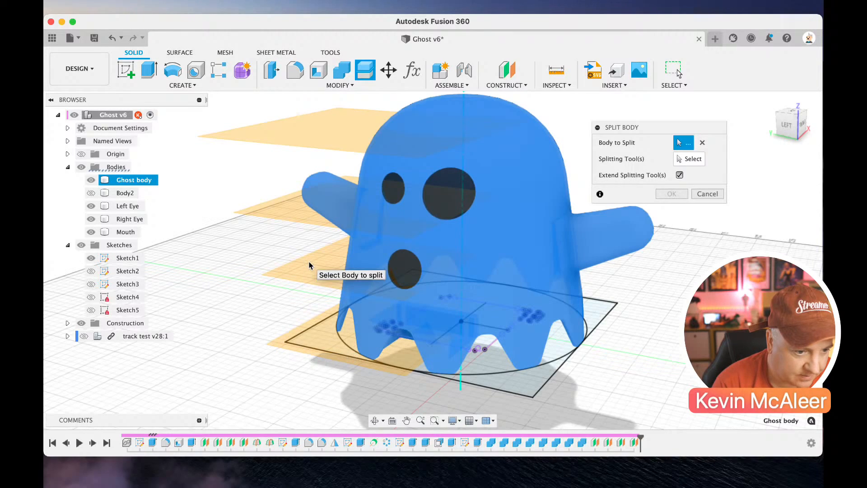
click(683, 159)
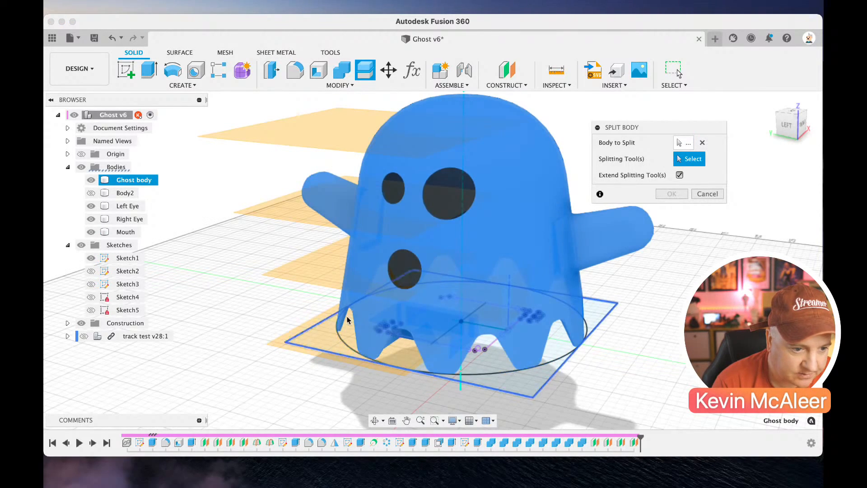
click(308, 343)
click(319, 278)
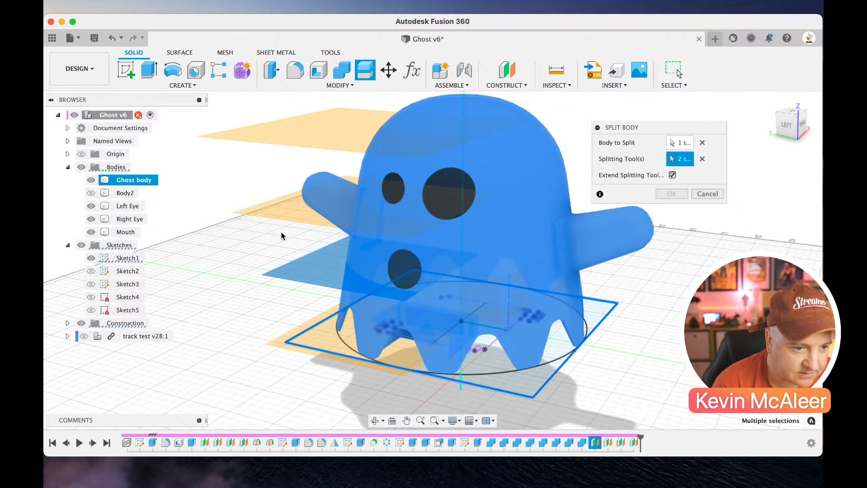
click(280, 214)
click(280, 140)
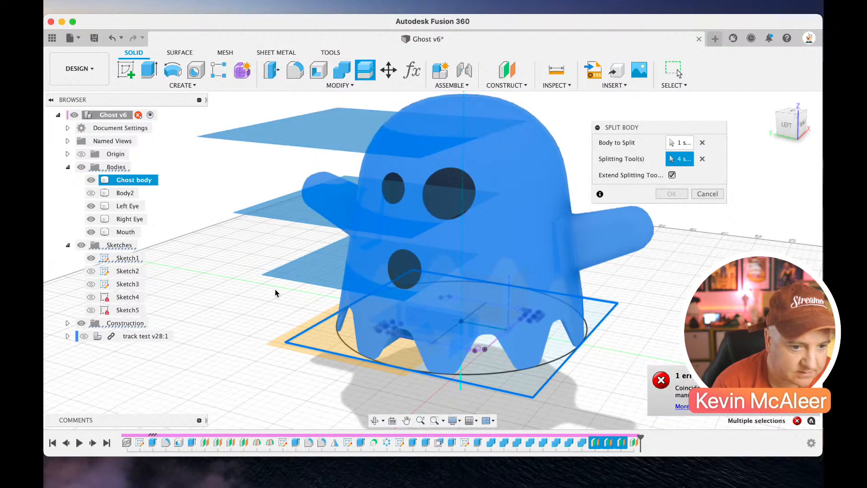
click(277, 343)
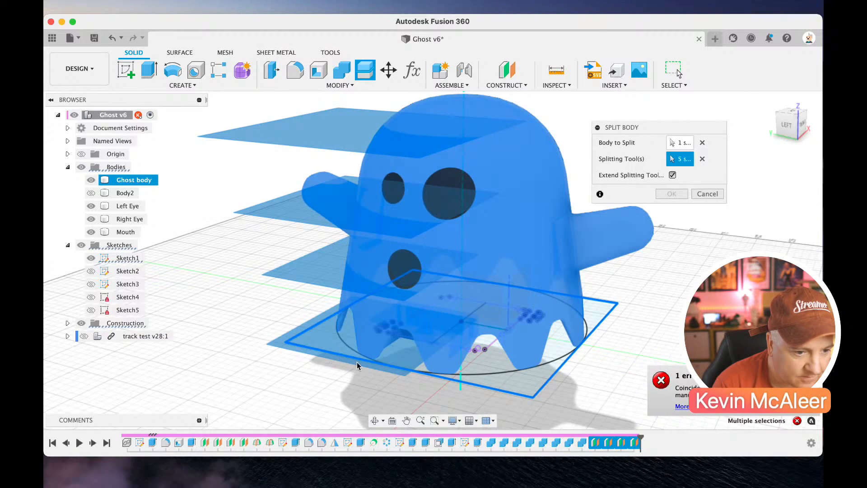
click(493, 387)
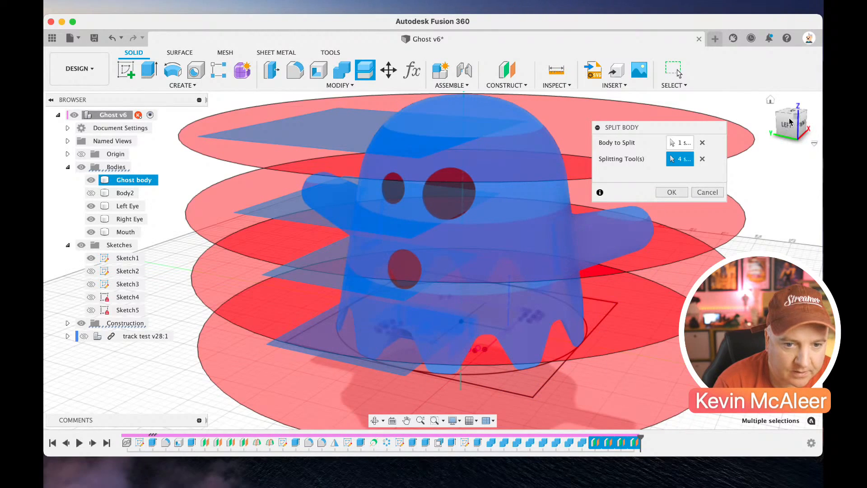
shift+middle_drag(794, 134, 776, 125)
click(672, 193)
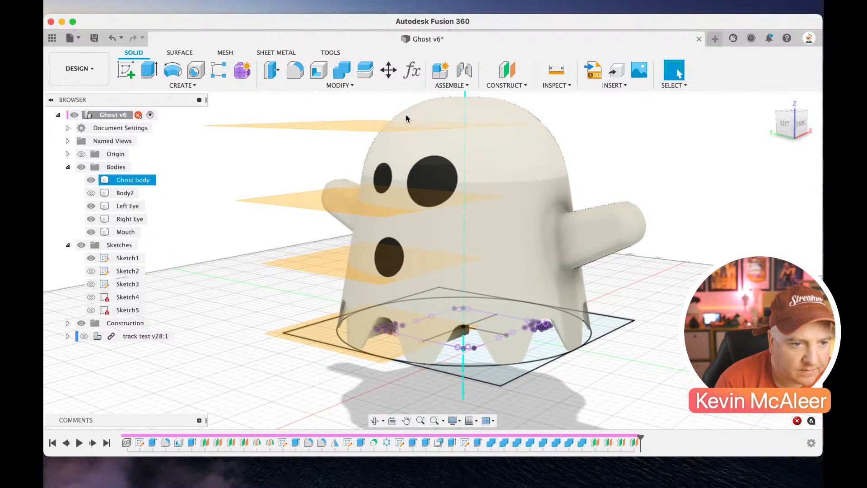
Retry splitting the Ghost body, choosing the four construction planes from the highest down to the one at the base
click(368, 77)
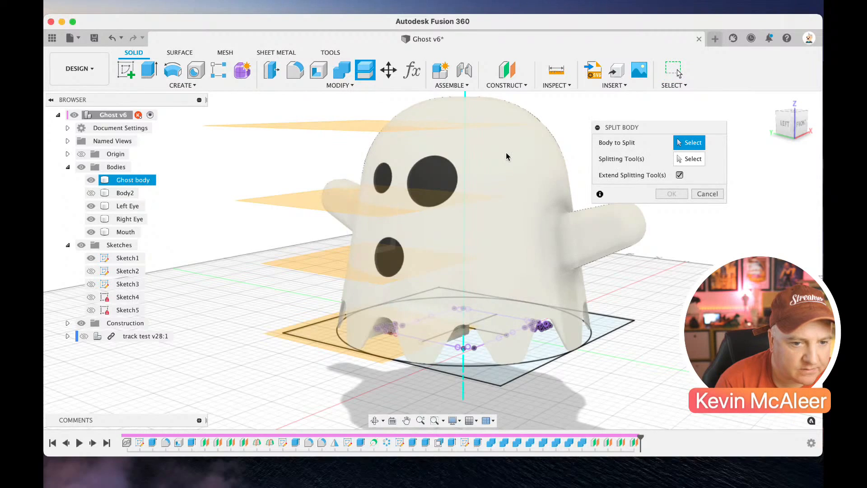
click(686, 159)
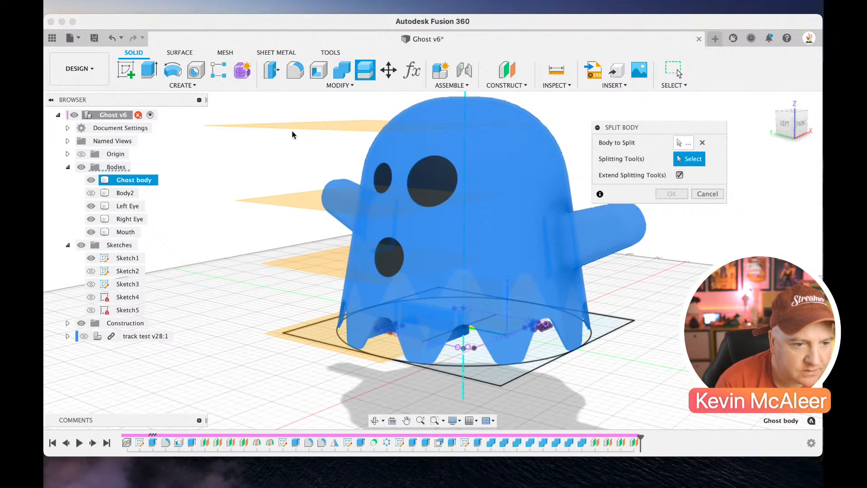
click(308, 126)
click(285, 197)
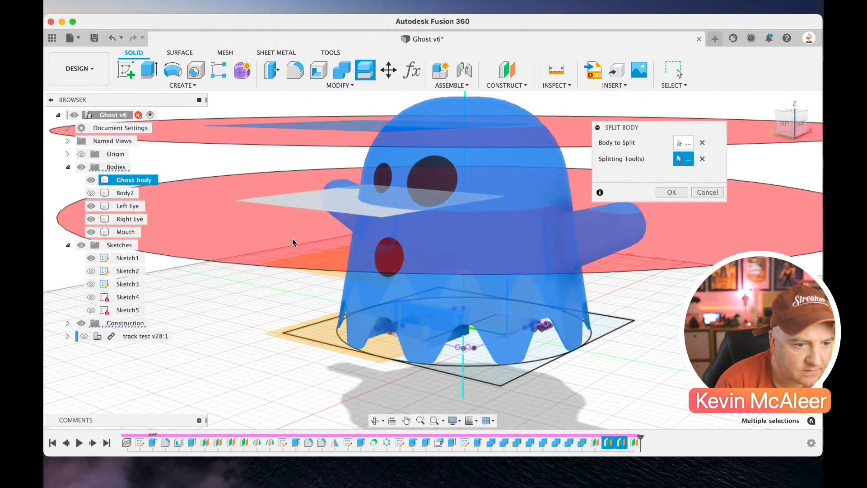
click(300, 263)
click(278, 337)
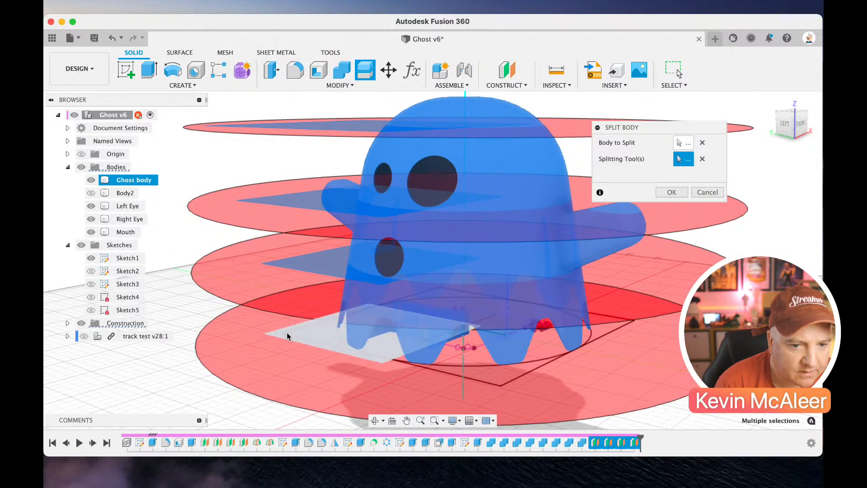
click(671, 193)
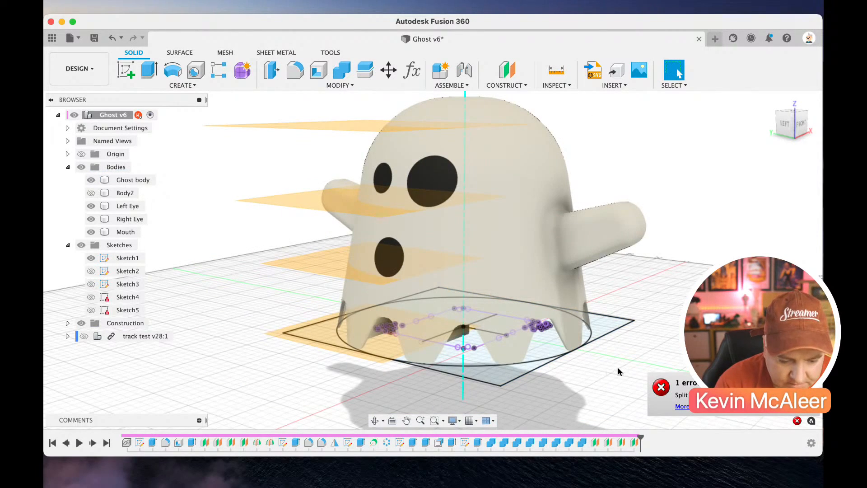
Examine the expanded details of the Split Body error and close them
click(683, 406)
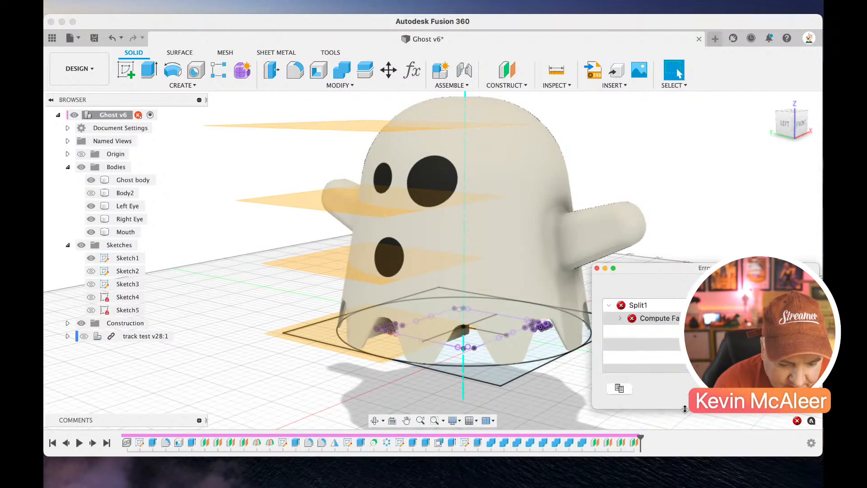
click(619, 318)
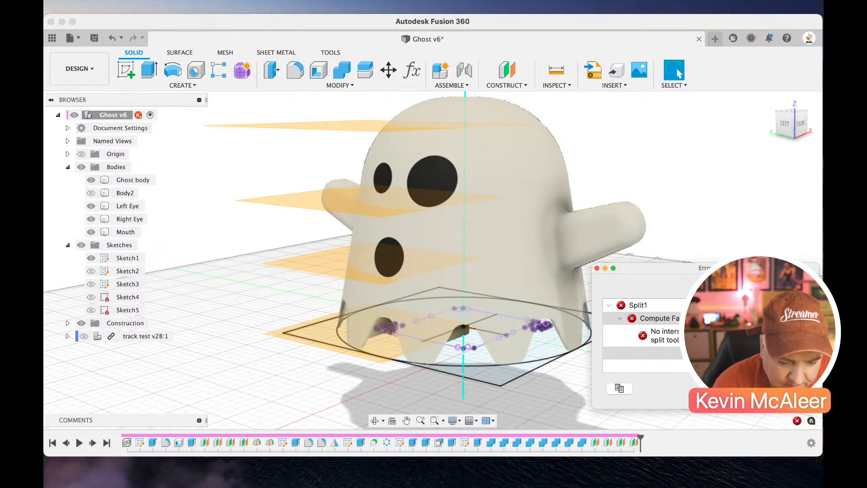
click(788, 388)
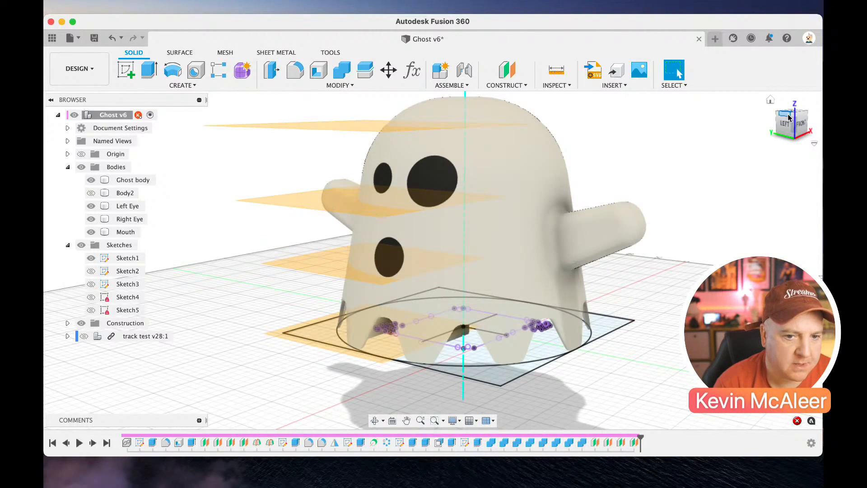
Split the Ghost body using only the highest construction plane, across the head above the eyes
drag(789, 118, 802, 116)
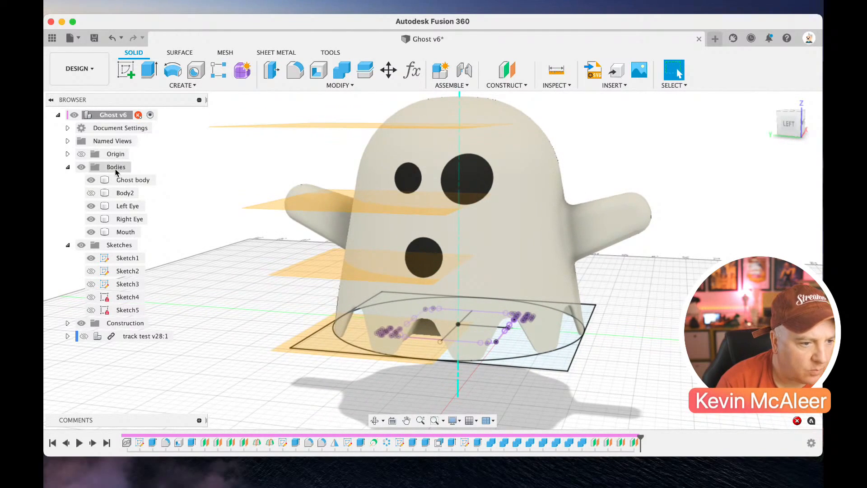
click(365, 70)
click(405, 144)
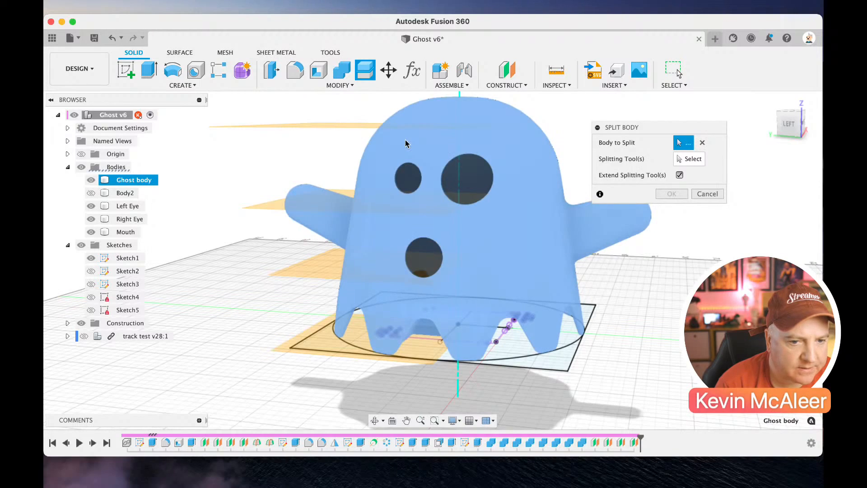
click(690, 159)
click(349, 130)
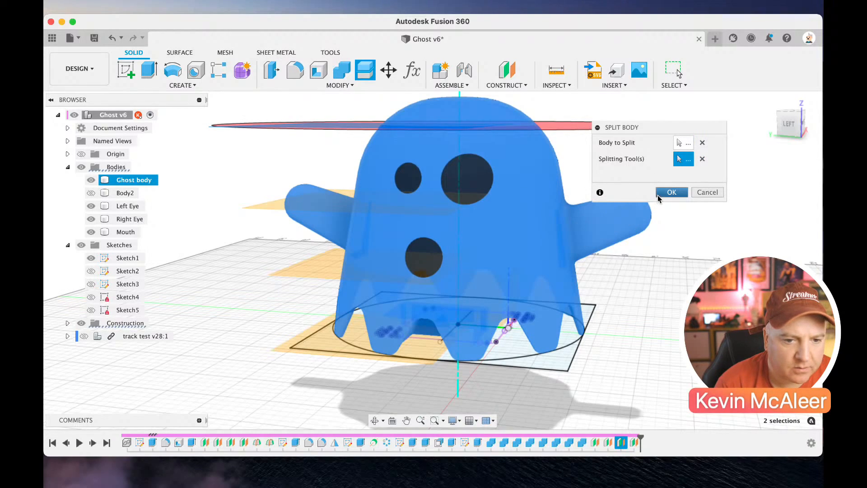
click(682, 193)
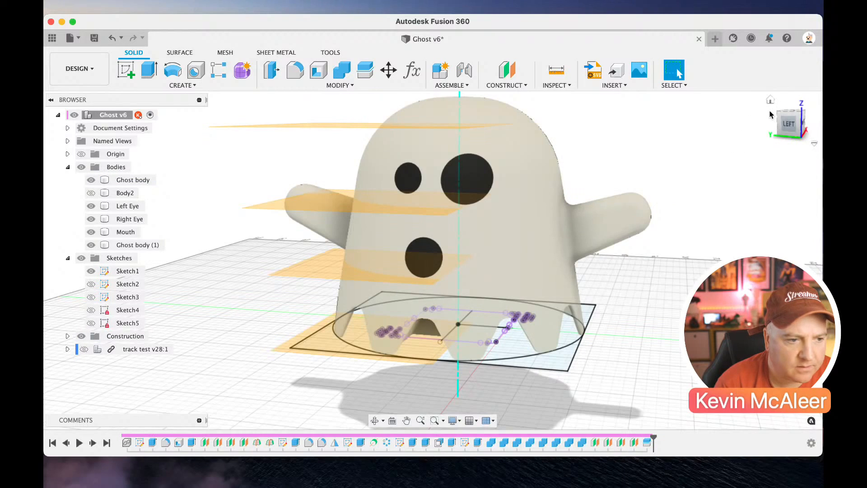
Rename the split-off top of the ghost's head as Scalp
click(785, 116)
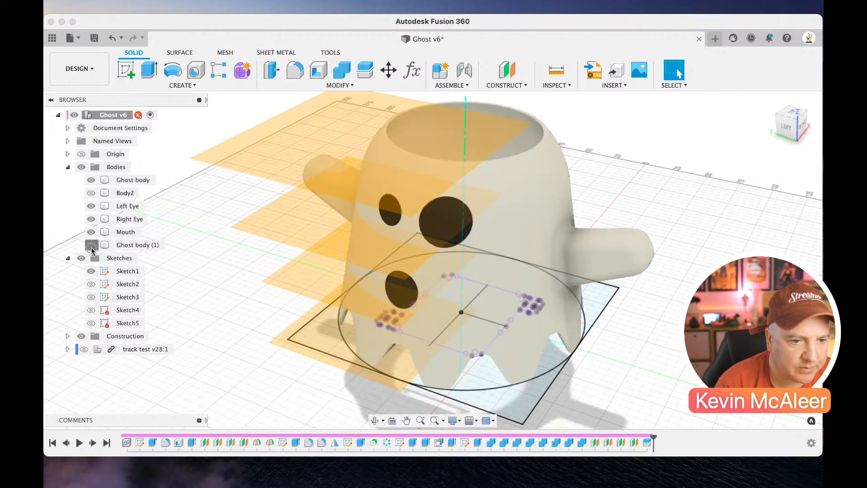
click(120, 247)
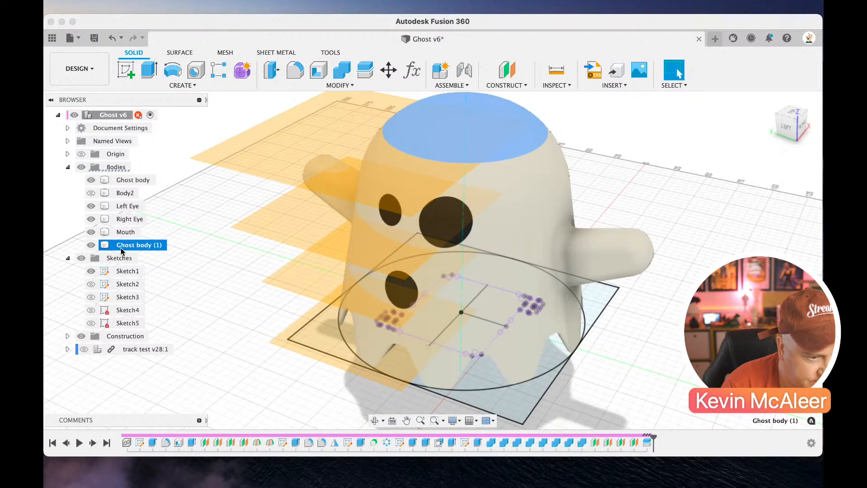
double_click(120, 247)
text(Sc)
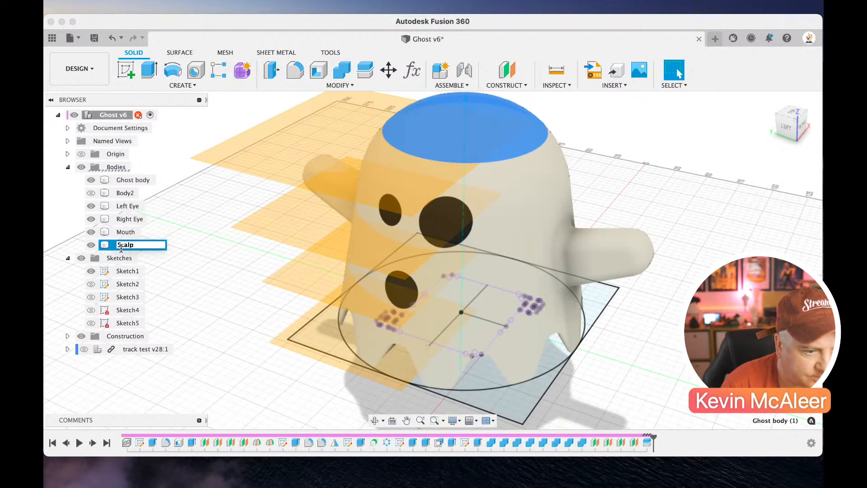
text(alp)
key(Return)
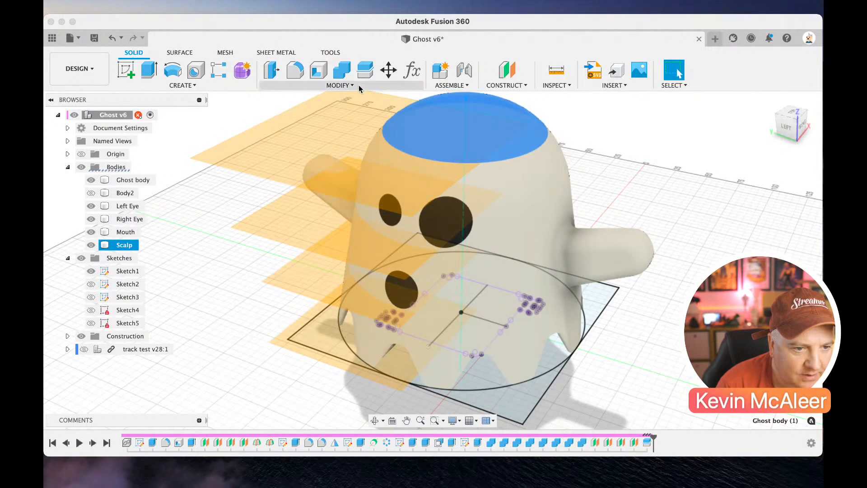
Try splitting the Ghost body and Scalp with the plane below the eyes, inspect an arm piece, and undo the split
click(365, 72)
click(494, 199)
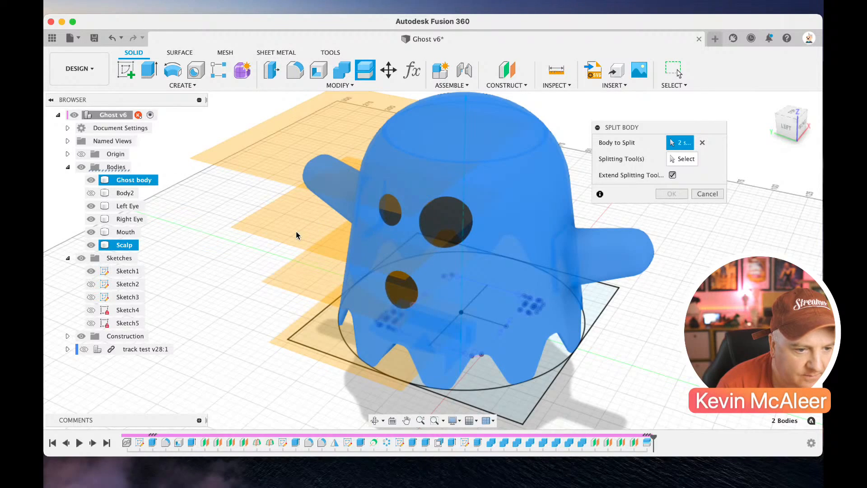
click(682, 162)
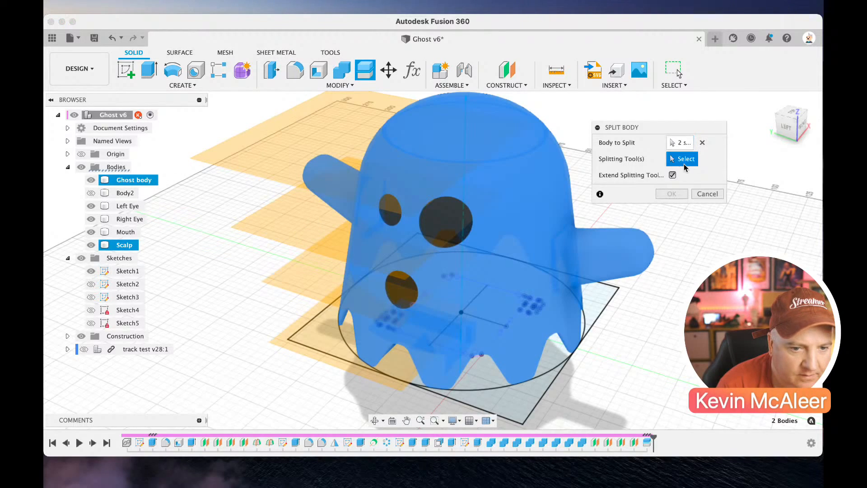
click(323, 226)
click(664, 194)
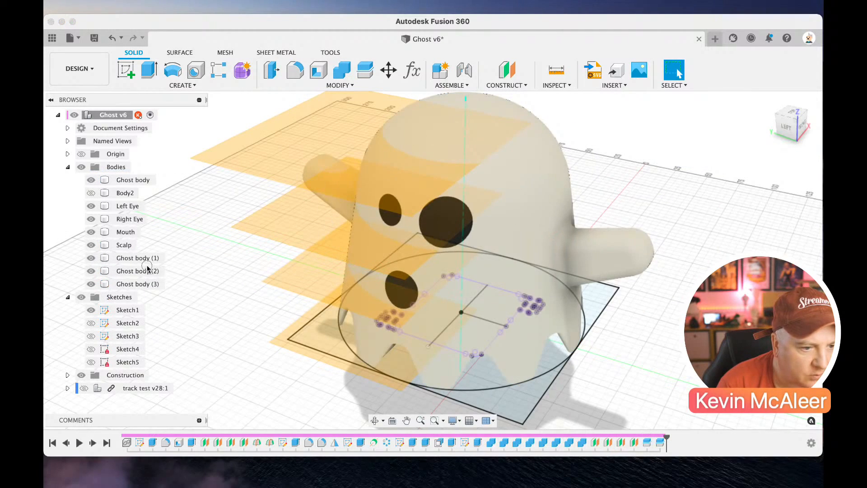
click(149, 270)
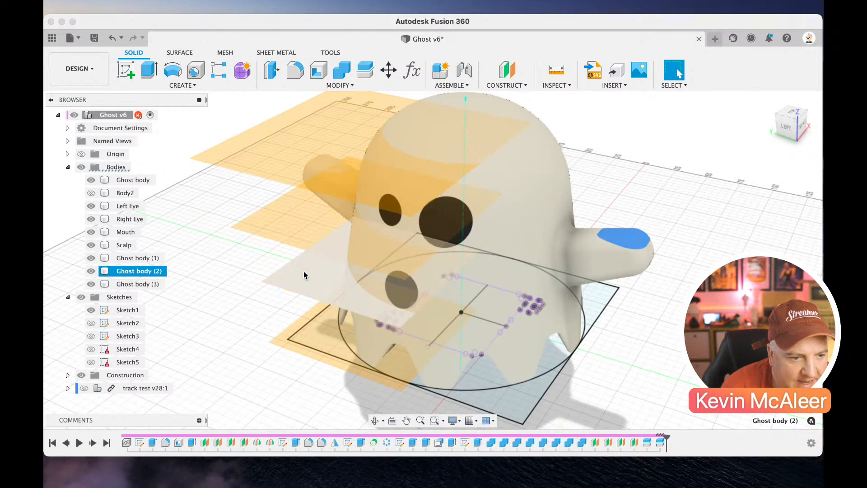
key(super+z)
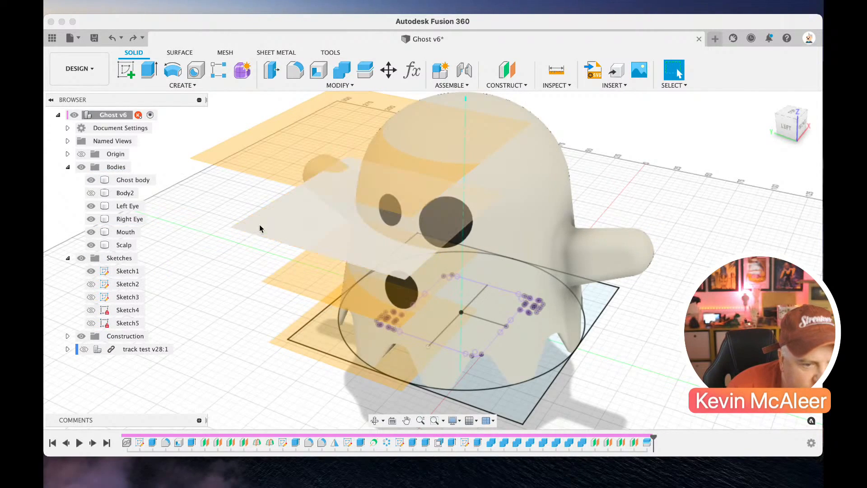
Set the offset distance of the construction plane below the eyes to 40 mm
click(266, 227)
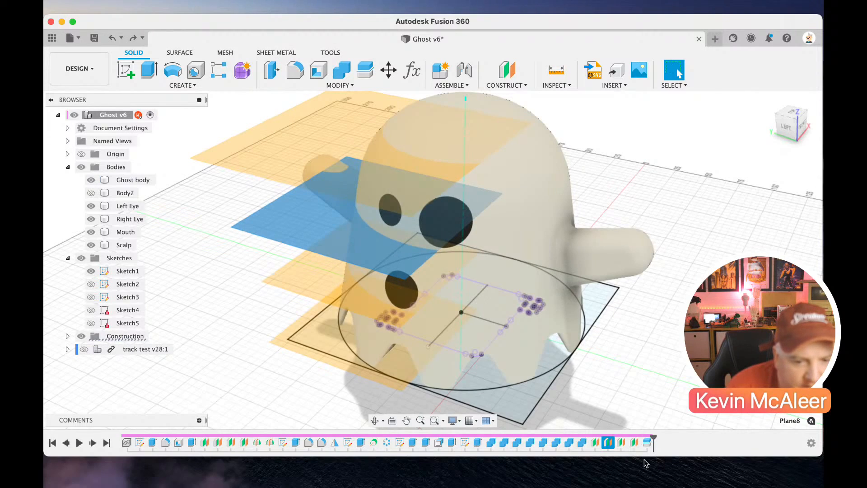
right_click(610, 446)
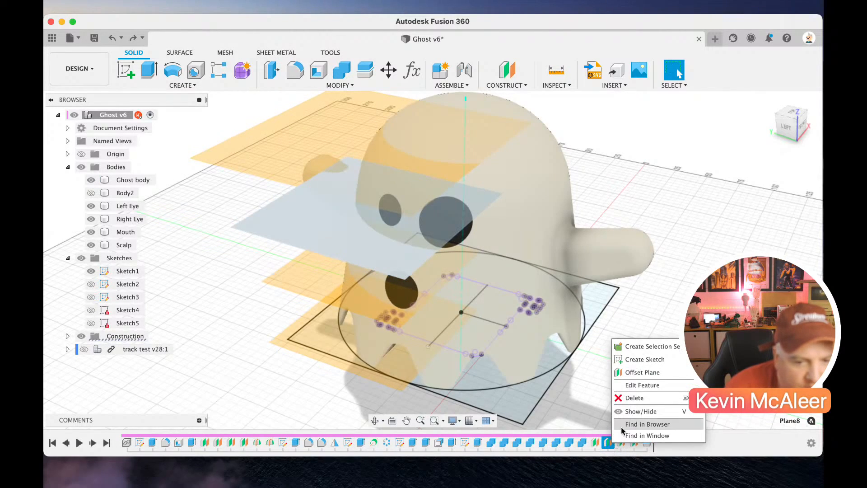
click(638, 385)
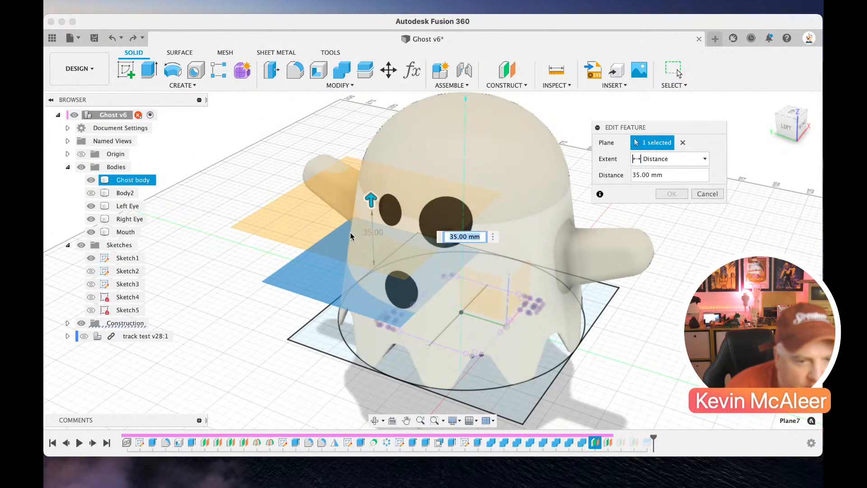
drag(371, 197, 371, 189)
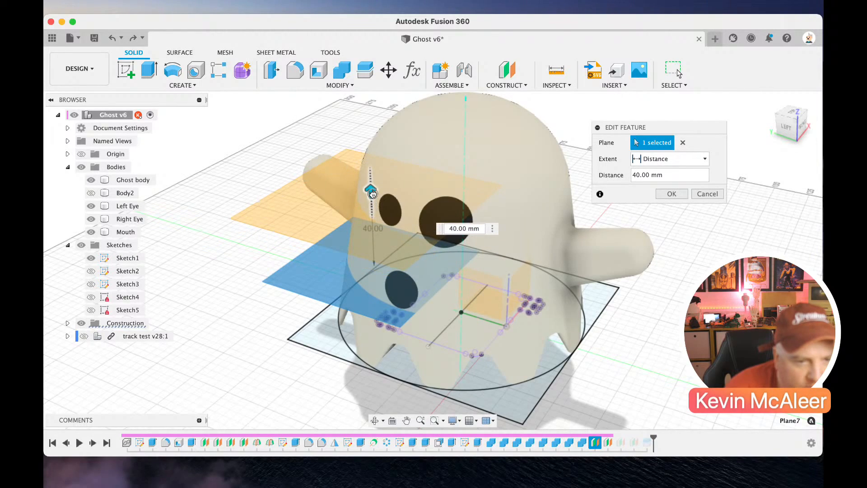
key(Return)
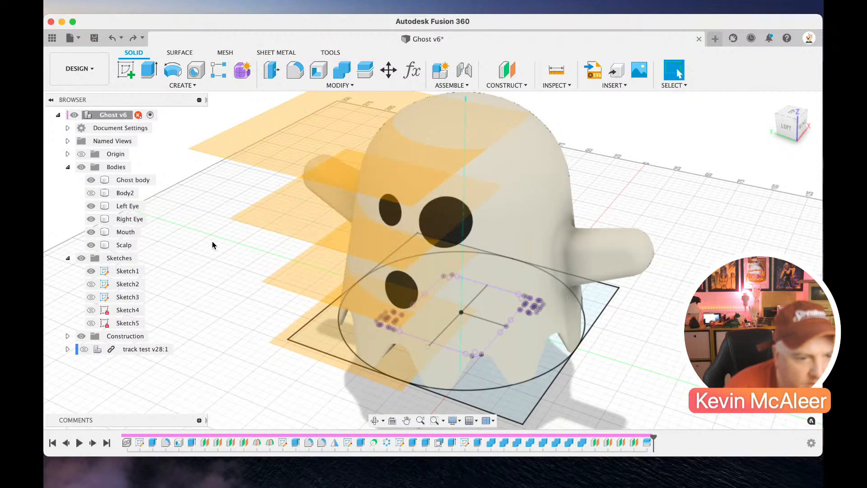
Split the Ghost body with the construction plane just below the eyes
click(365, 70)
click(519, 169)
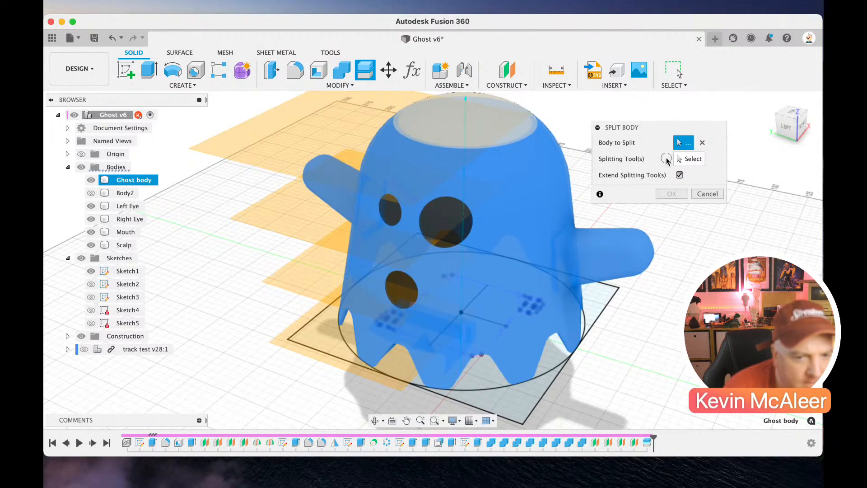
click(667, 160)
click(318, 205)
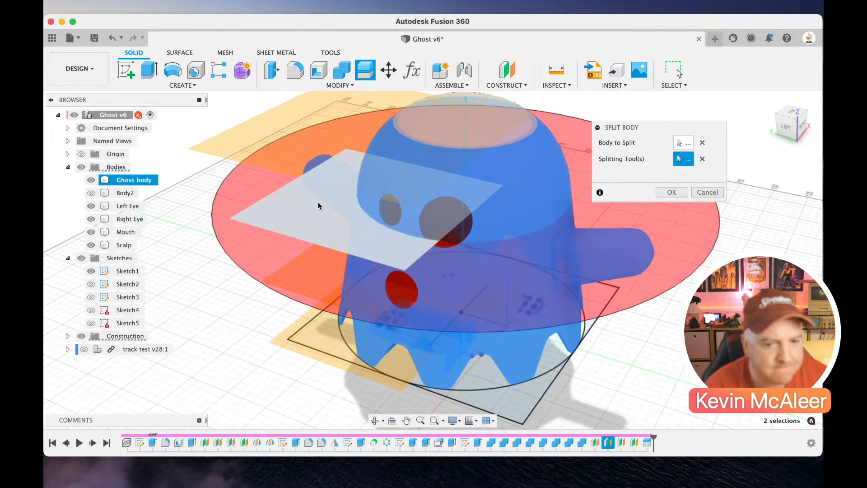
click(677, 196)
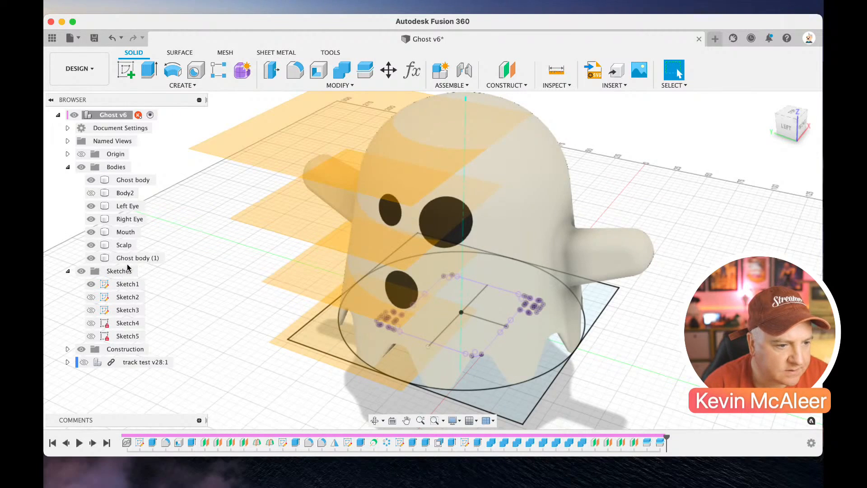
Rename the split-off head section between the two upper planes as Eyes
click(127, 264)
click(128, 267)
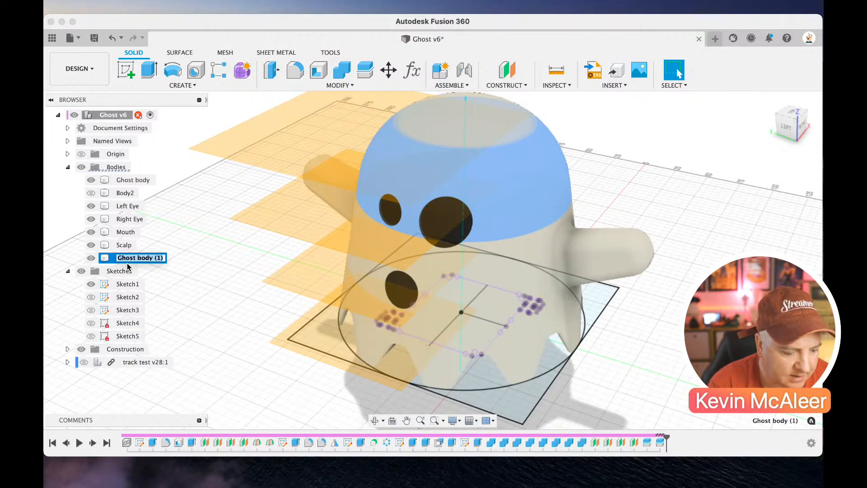
text(Eyes)
key(Return)
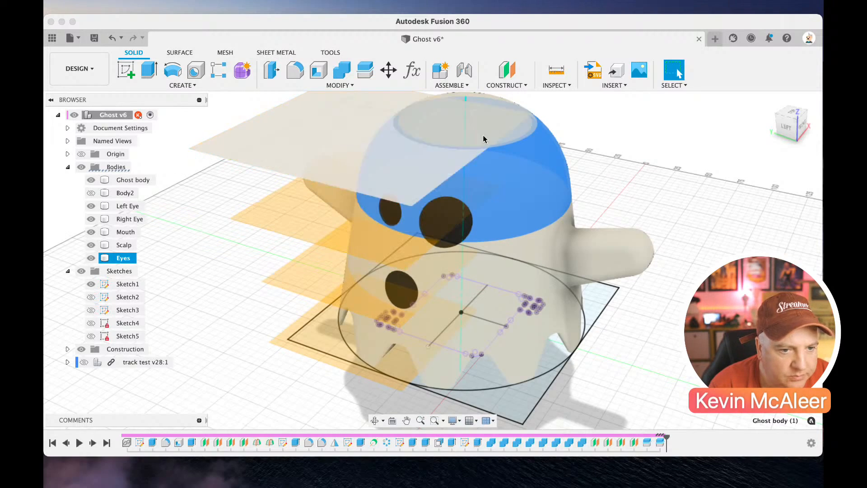
Split the Ghost body and Eyes bodies with the construction plane at mouth level, below the arms
click(364, 76)
click(403, 244)
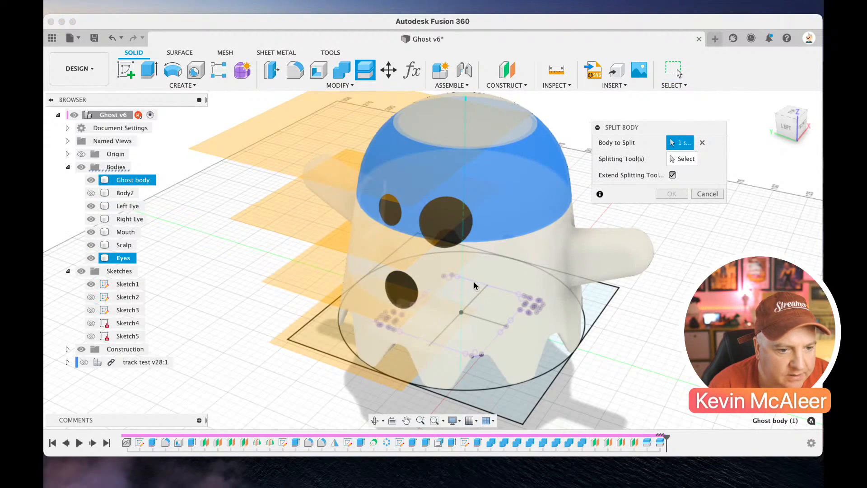
click(687, 158)
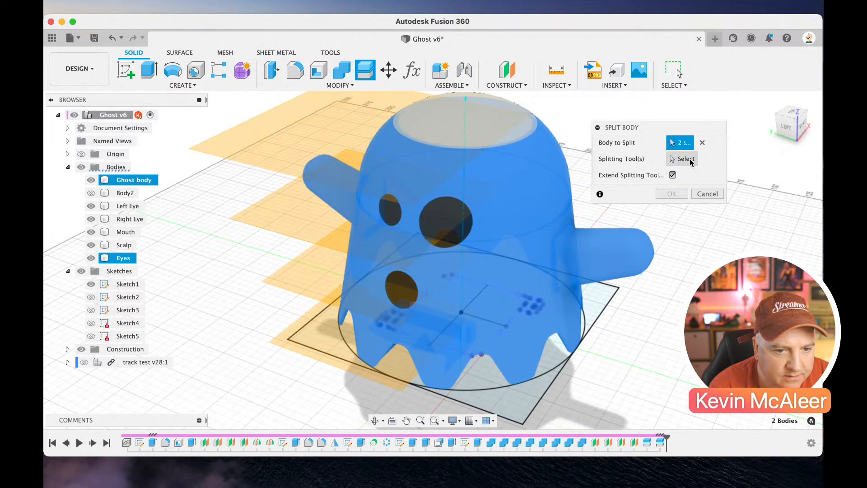
click(299, 279)
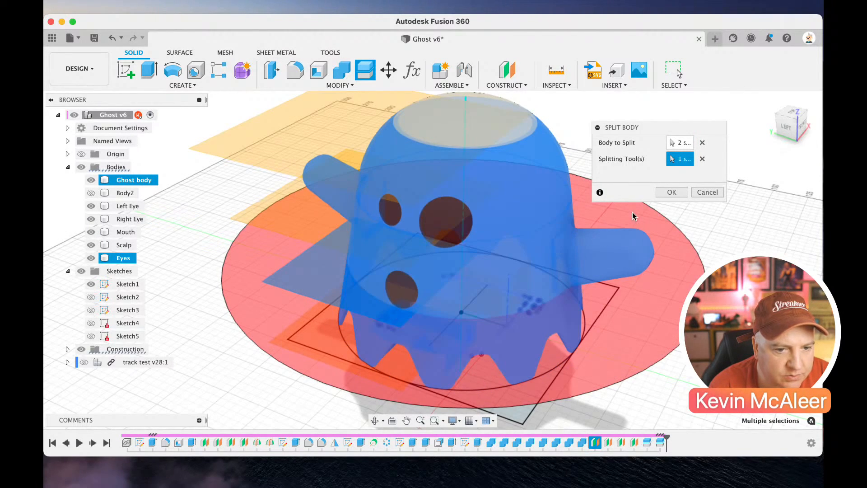
click(664, 193)
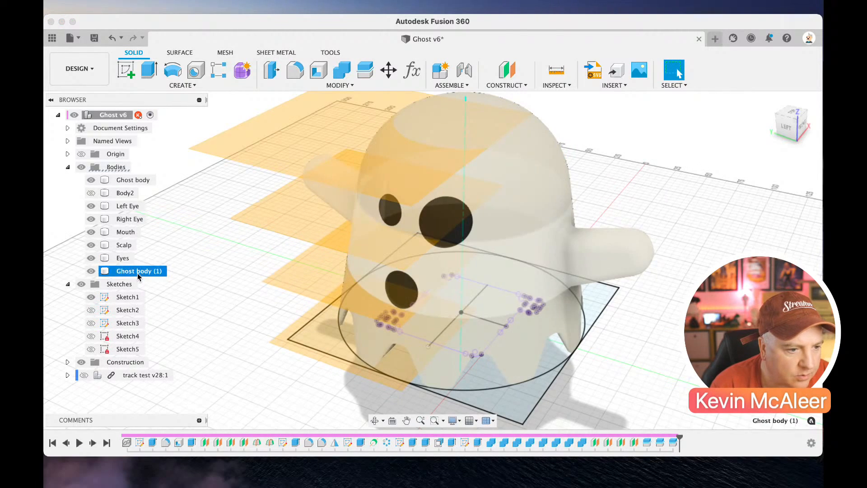
Rename the new middle section that carries both arms as Arms
click(138, 271)
double_click(138, 271)
text(Am)
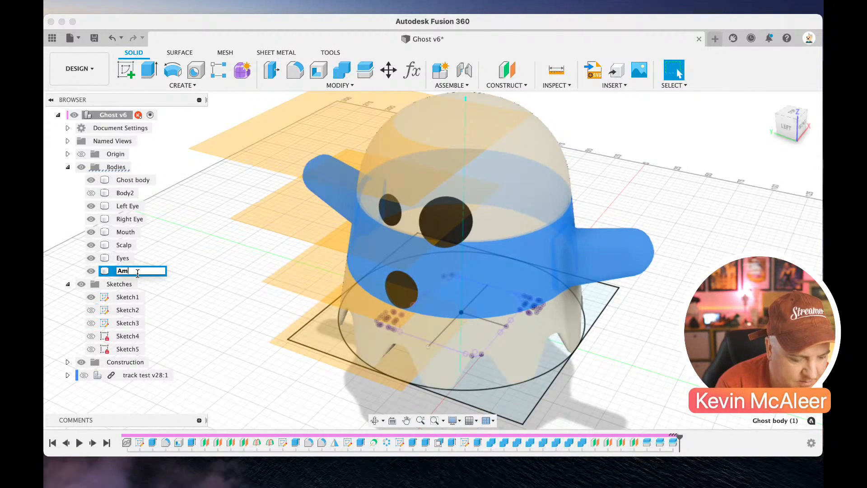
text(rs)
key(Return)
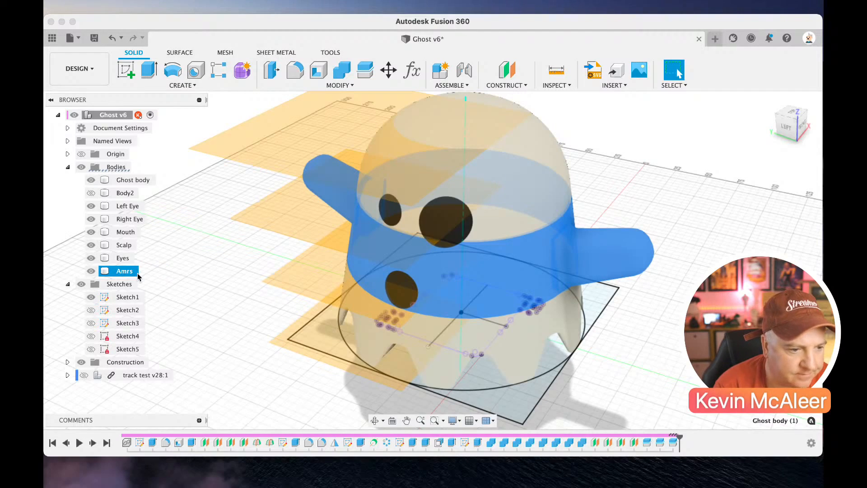
double_click(138, 274)
text(Arms)
key(Return)
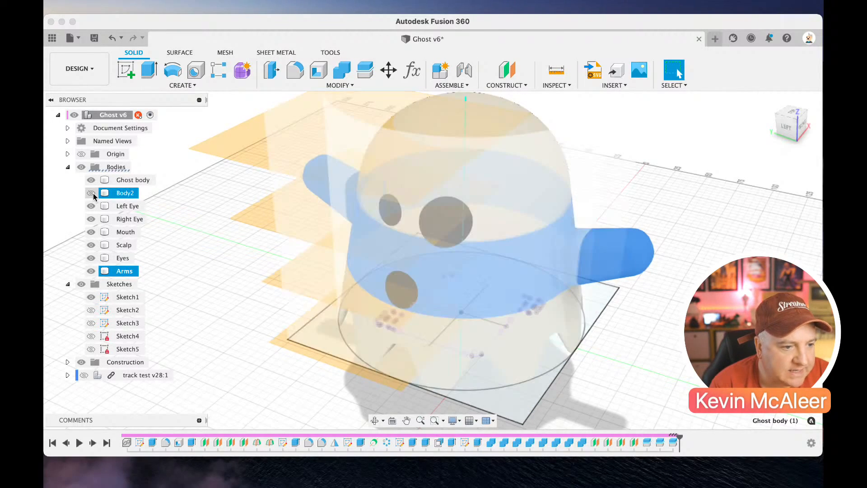
Remove the leftover block Body2 from the design and hide all sketches and construction planes
click(91, 194)
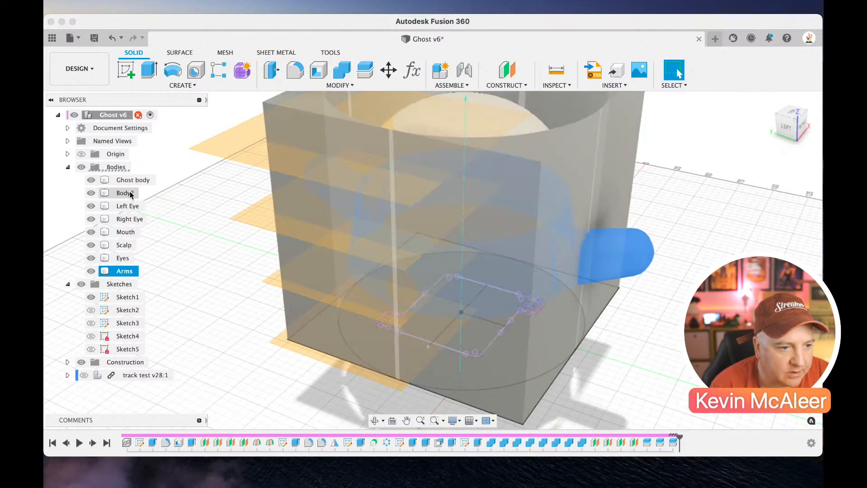
right_click(130, 193)
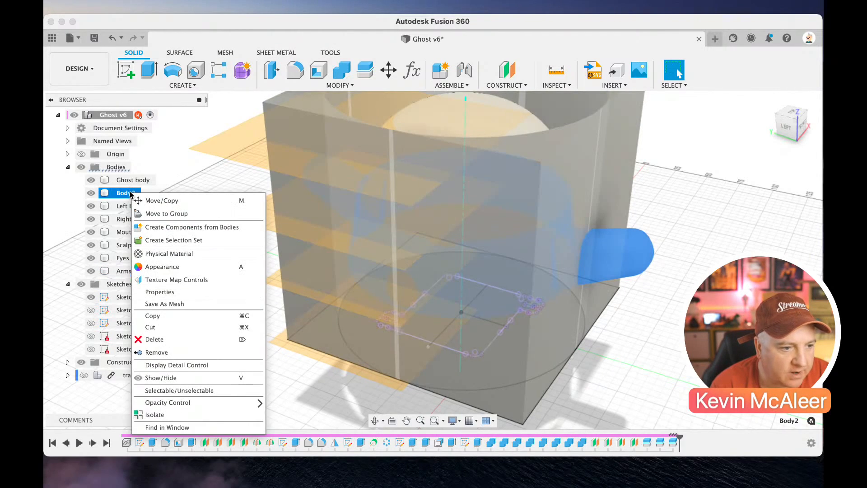
click(157, 352)
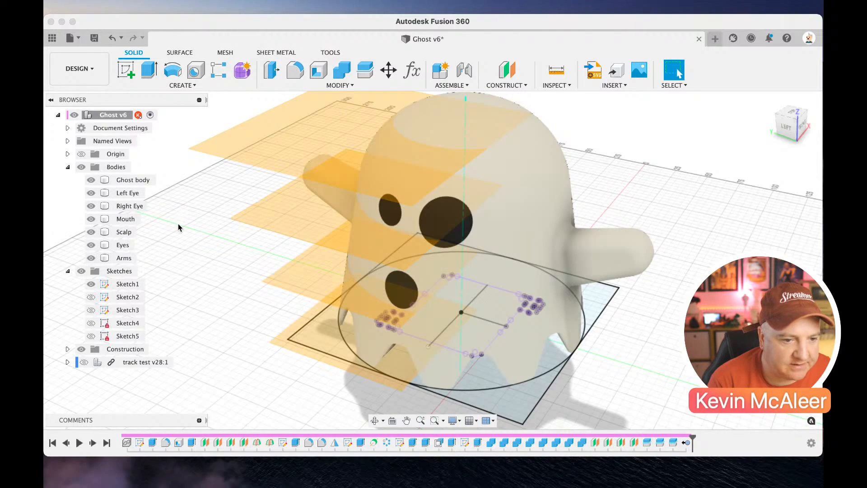
click(81, 271)
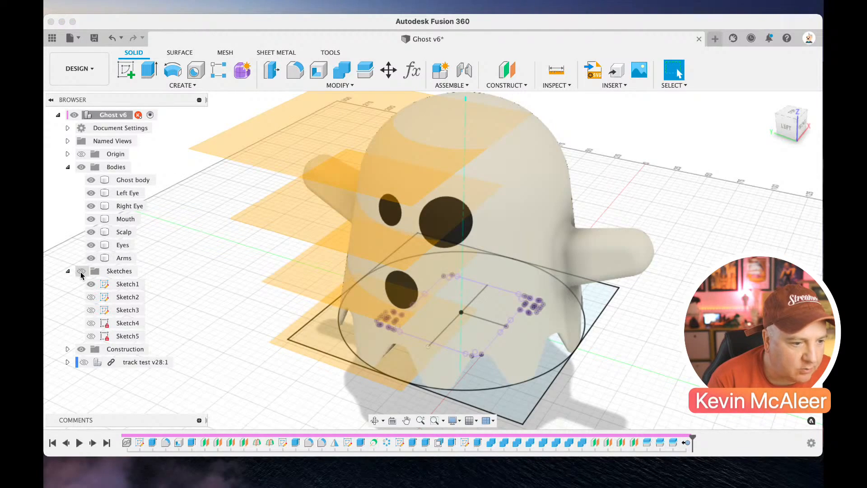
click(81, 350)
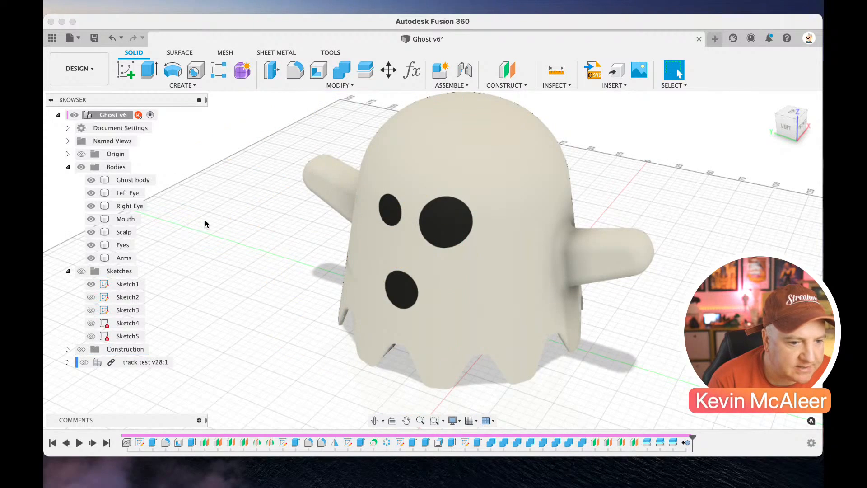
Save the lower Ghost body section as a binary STL mesh in the SMARS Ghost folder
click(128, 180)
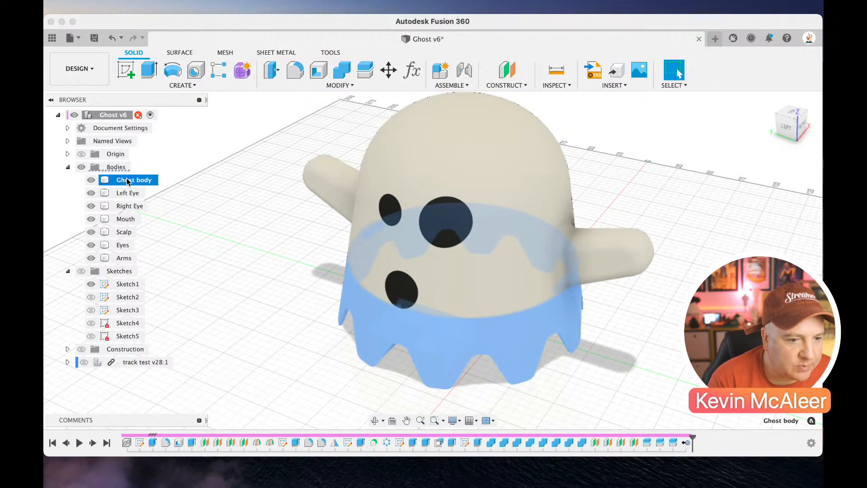
right_click(128, 181)
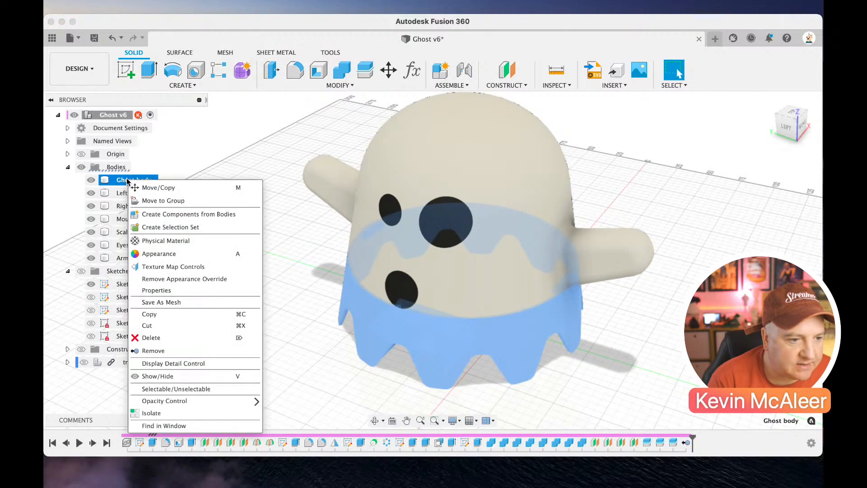
click(168, 302)
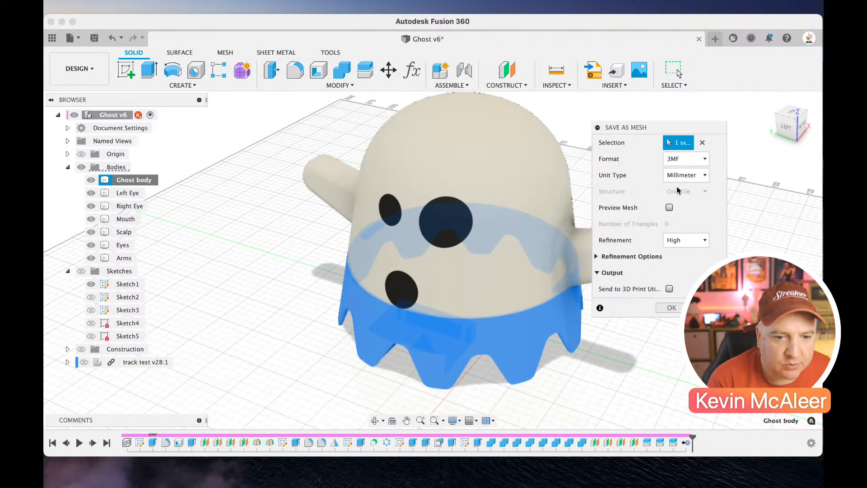
click(680, 159)
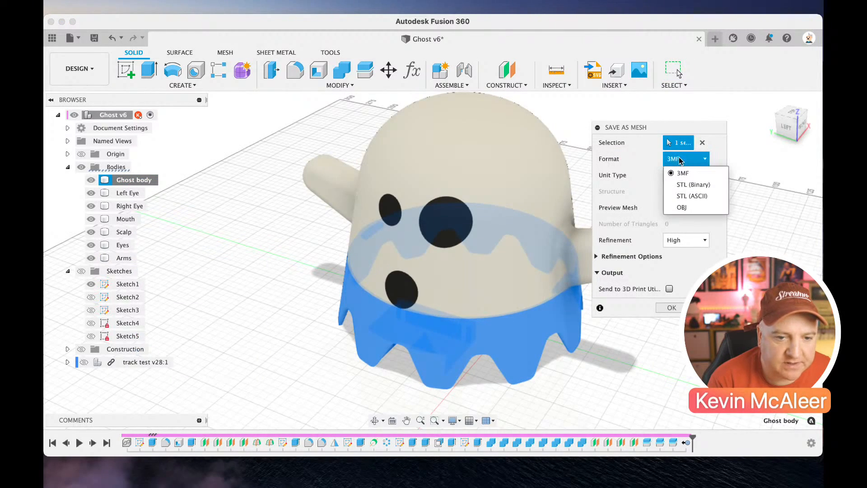
click(686, 184)
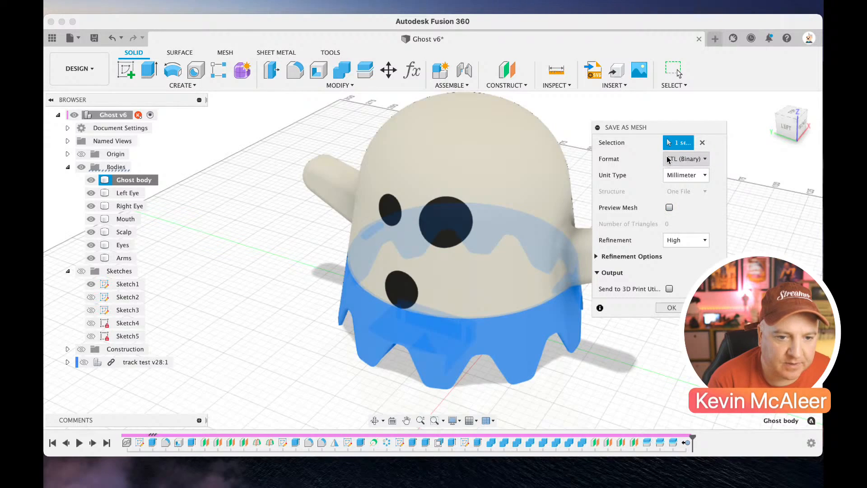
drag(663, 132, 648, 169)
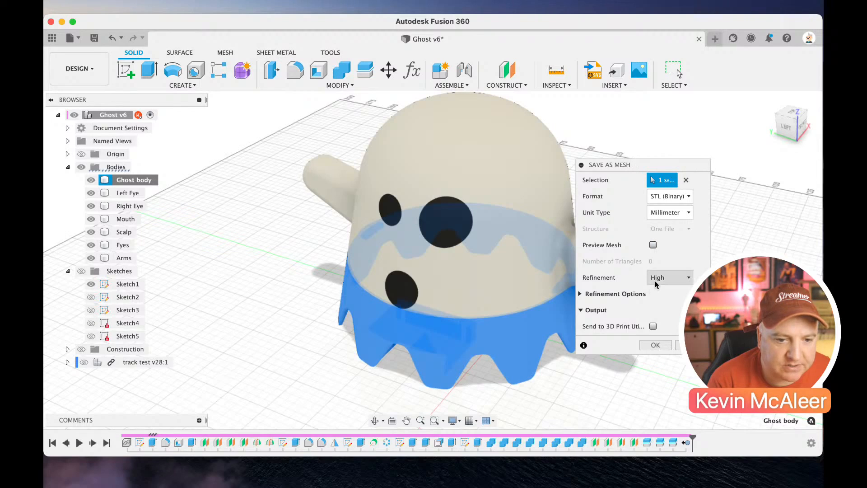
click(649, 345)
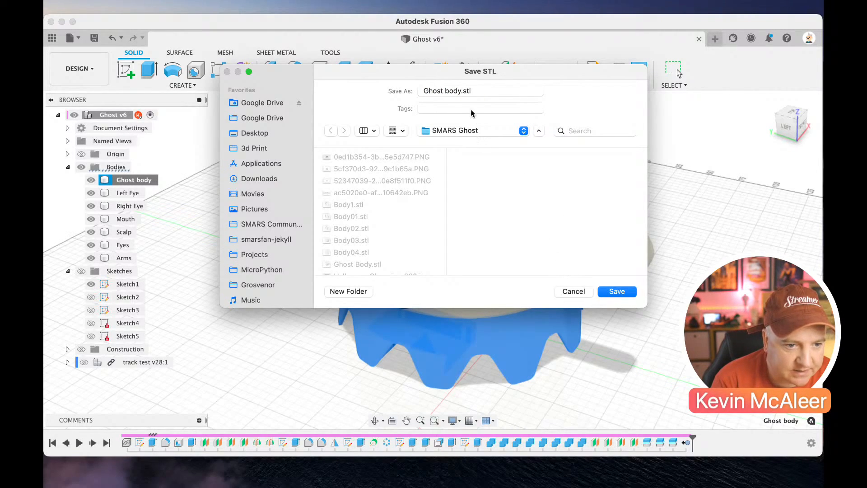
click(459, 91)
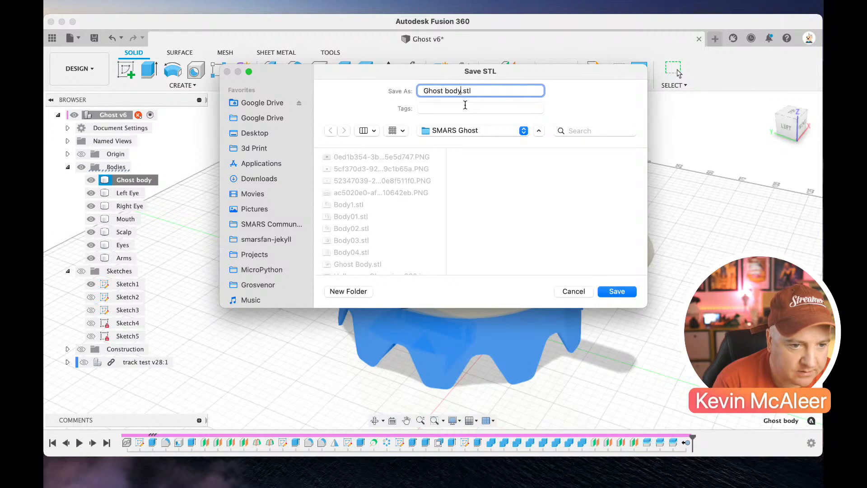
key(Return)
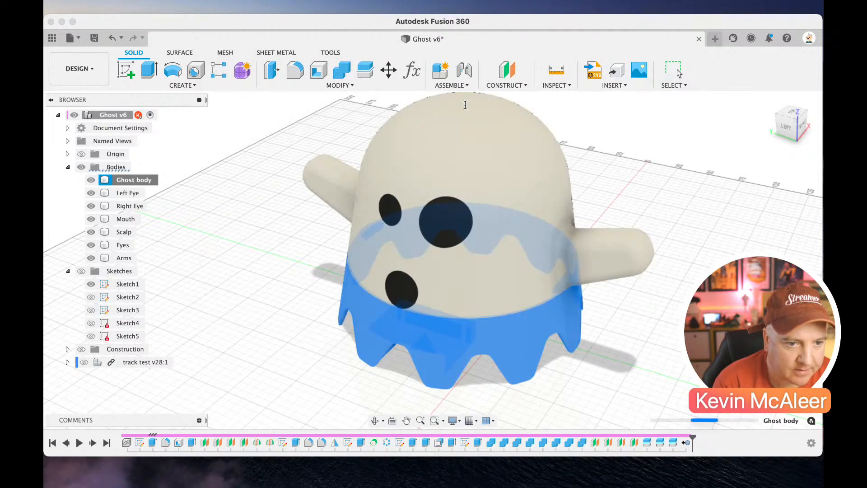
Save the Arms body as a binary STL mesh named Arms
click(482, 274)
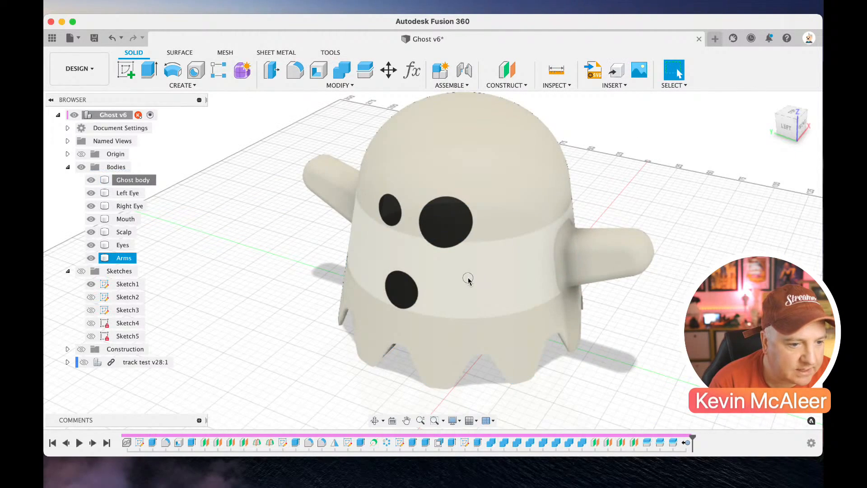
right_click(125, 262)
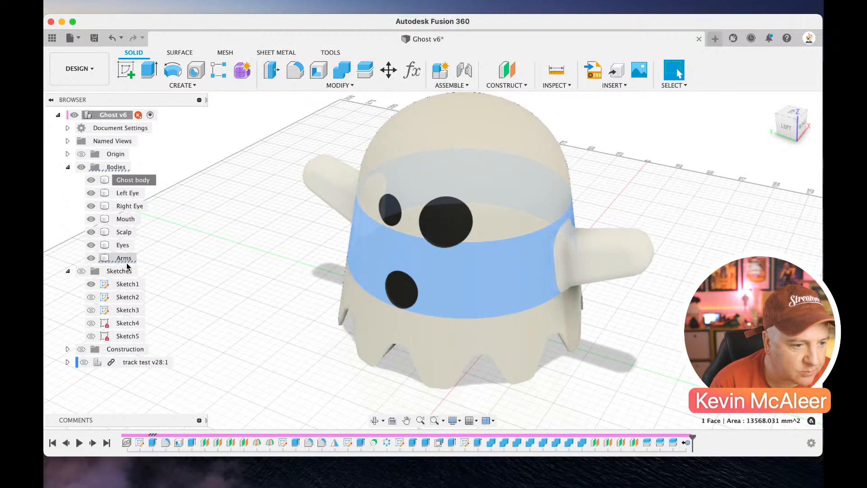
click(178, 140)
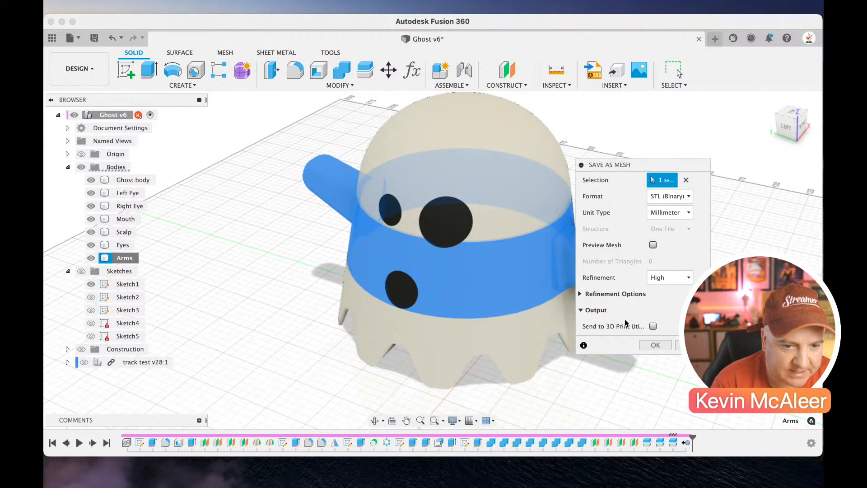
click(655, 345)
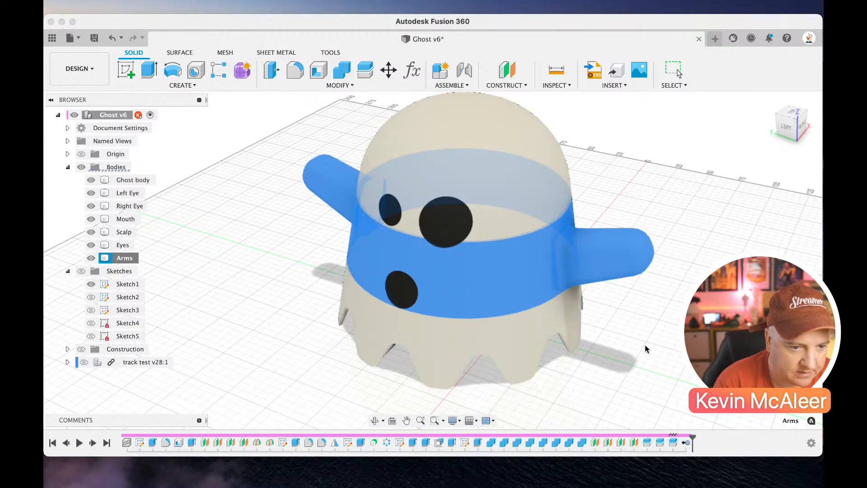
text(Arms)
key(Return)
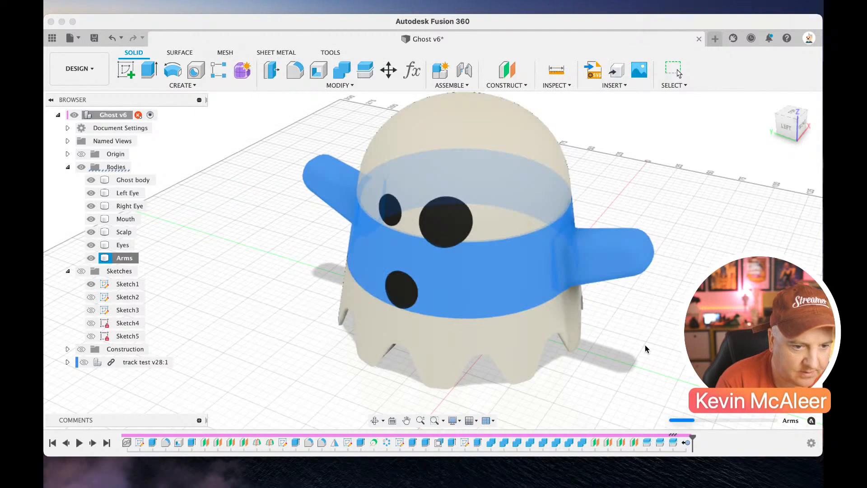
Save the Eyes body as a high-refinement binary STL mesh in millimetres, named Eyes, in the SMARS Ghost folder
click(135, 245)
right_click(128, 245)
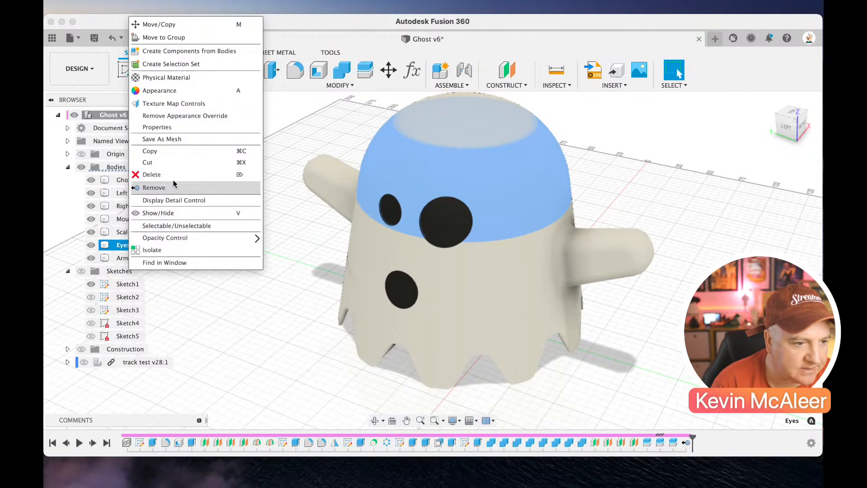
click(171, 142)
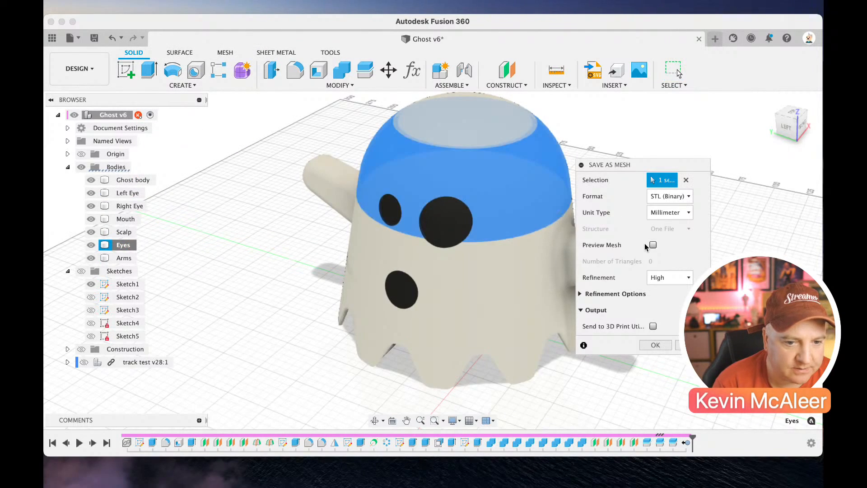
click(654, 345)
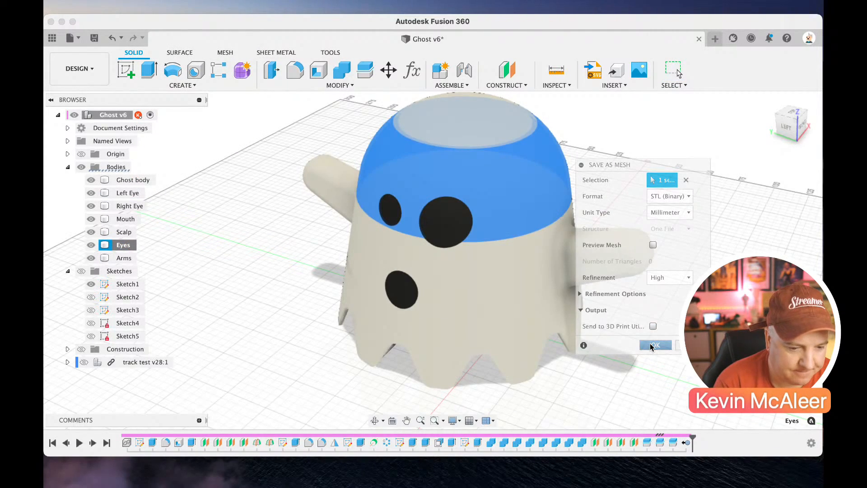
text(Eyes)
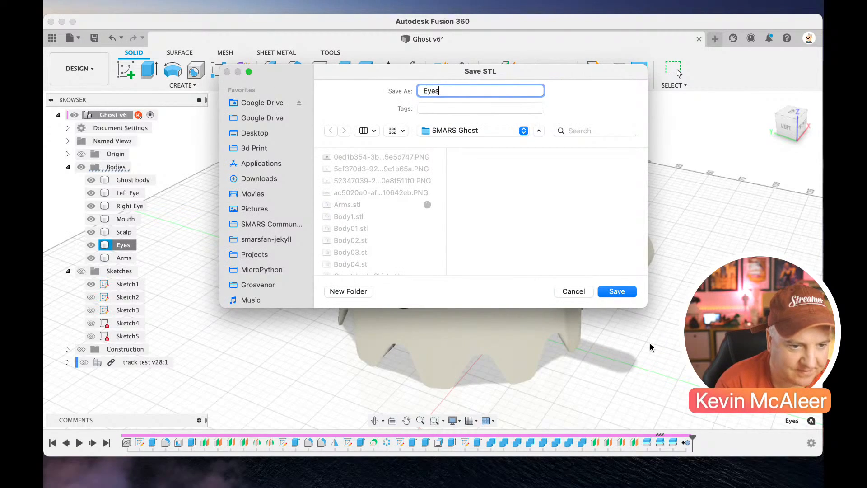
key(Return)
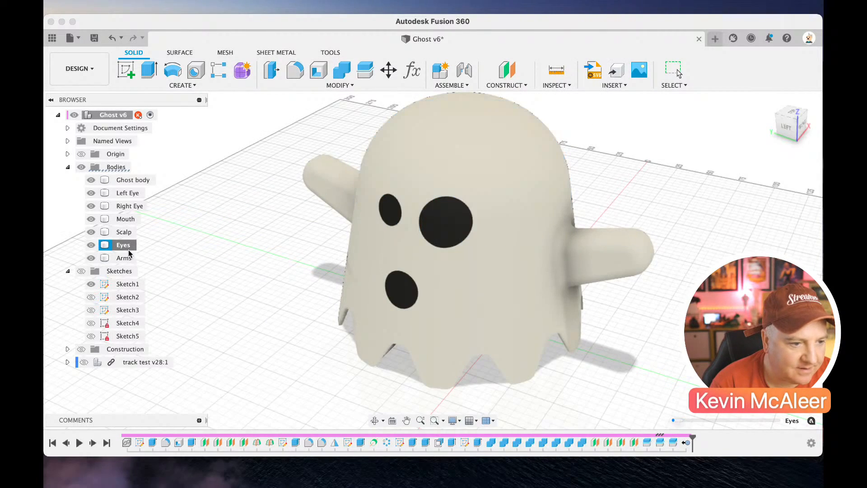
Save the Scalp body as a binary STL mesh named Scalp.stl in the SMARS Ghost folder
click(123, 232)
right_click(131, 236)
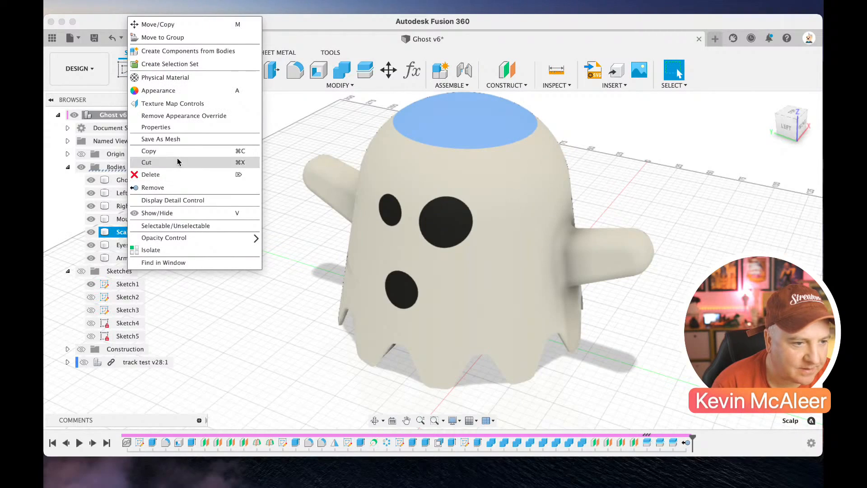
click(172, 139)
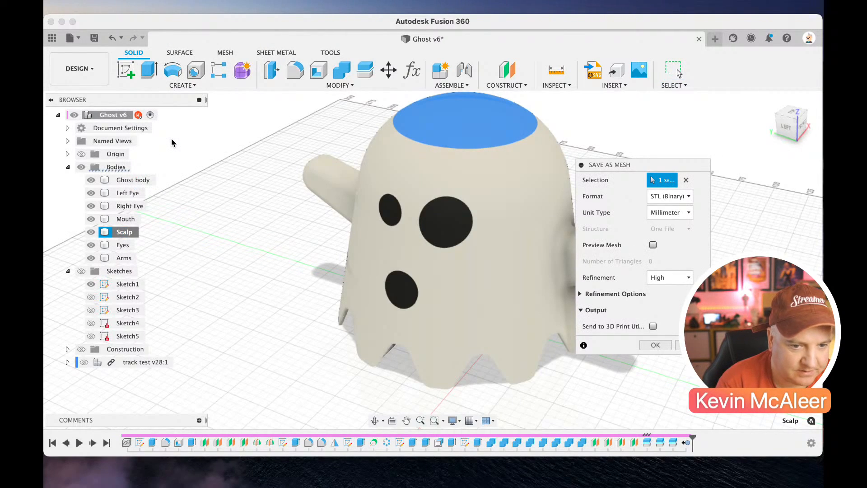
key(Return)
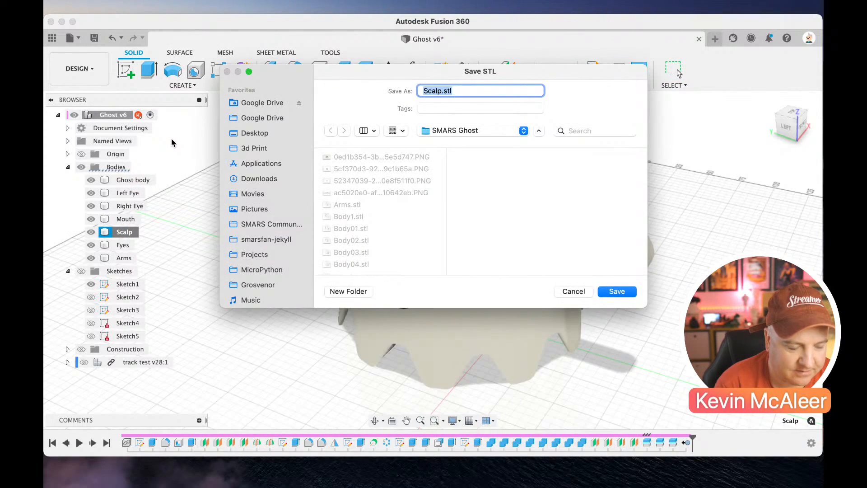
key(Return)
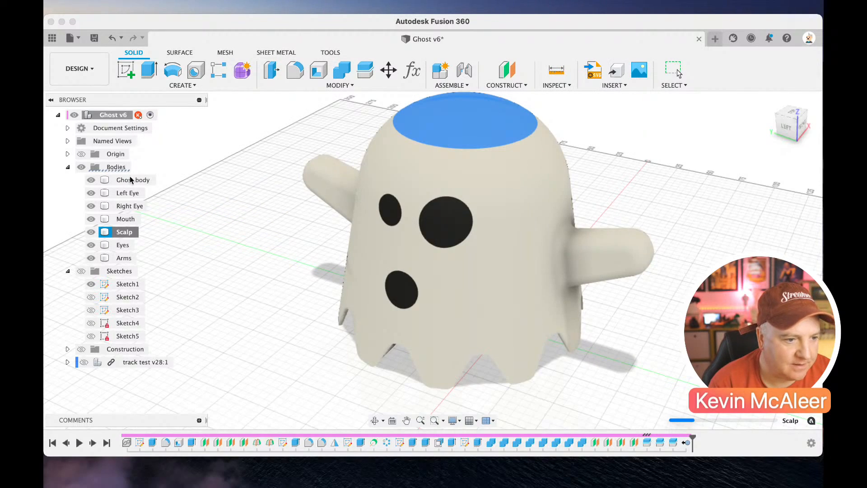
Save the Mouth body as a binary STL mesh named Mouth.stl in the SMARS Ghost folder
click(126, 218)
right_click(127, 218)
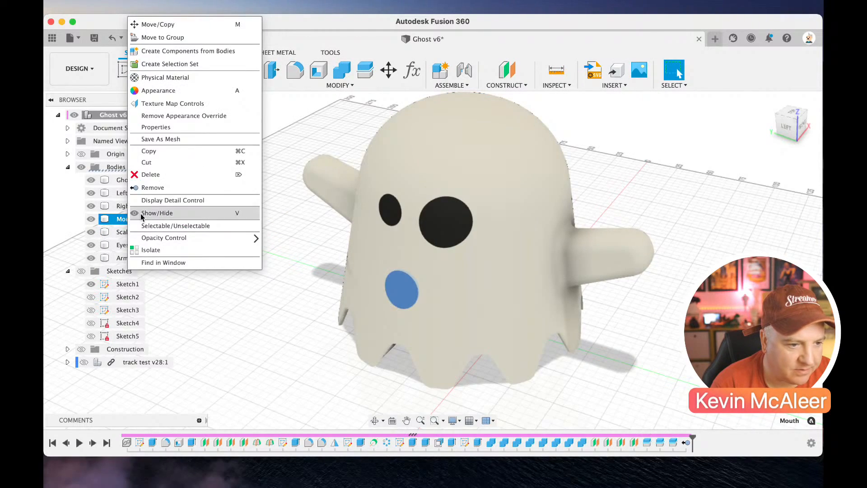
click(178, 139)
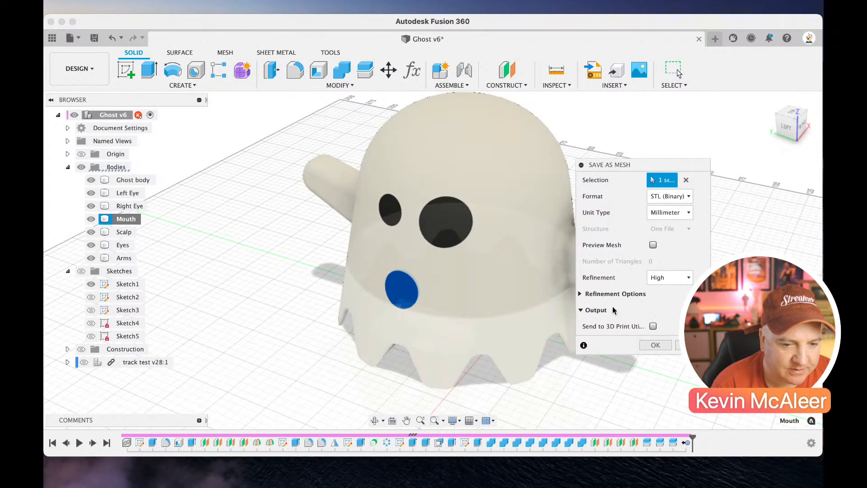
click(650, 344)
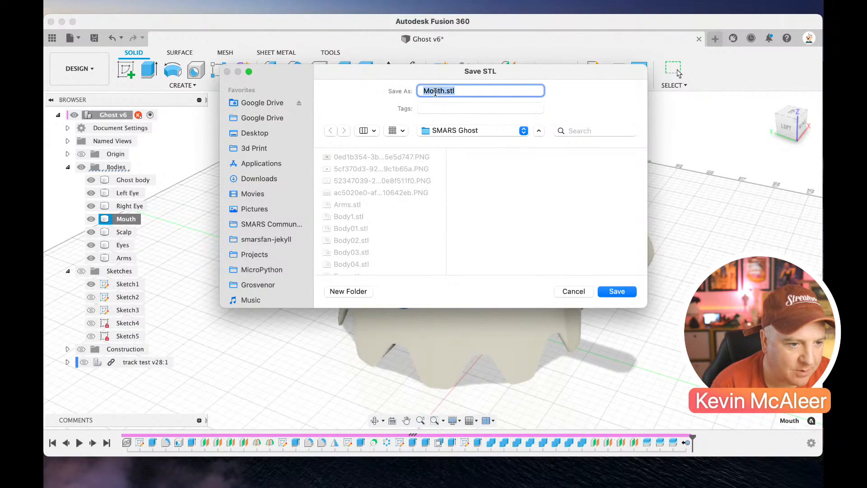
key(Return)
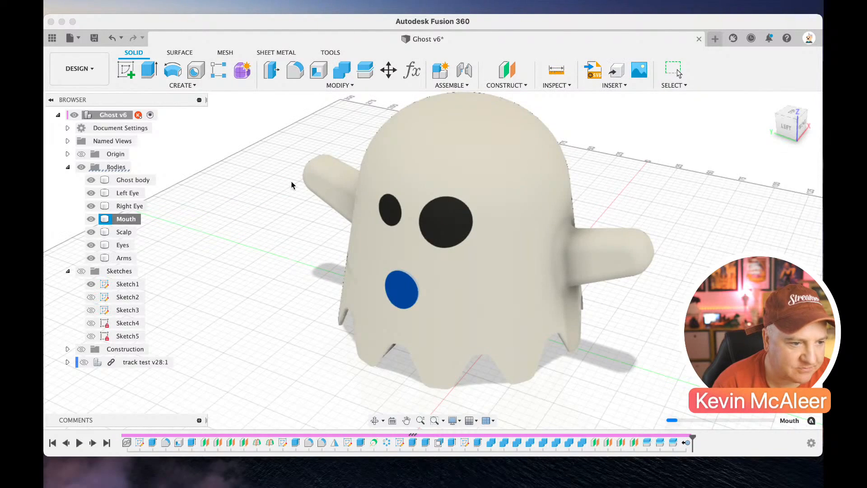
Save the Right Eye body as a binary STL mesh named Right Eye.stl in the SMARS Ghost folder
click(150, 206)
right_click(137, 207)
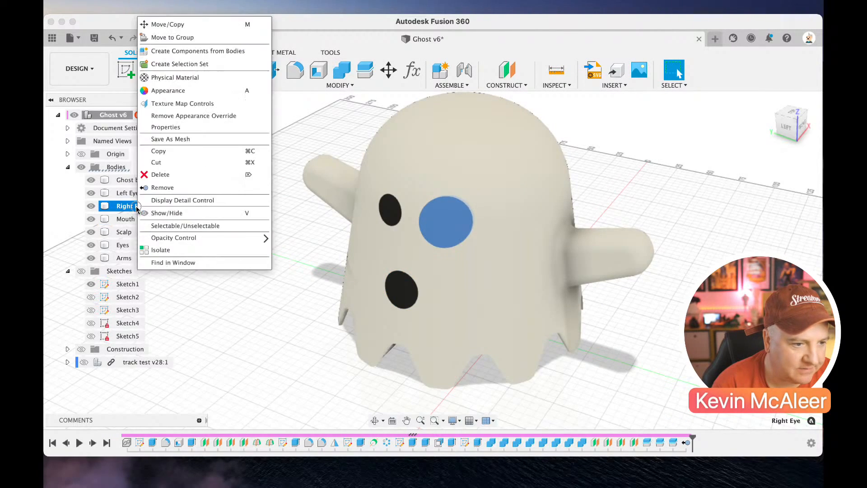
click(189, 141)
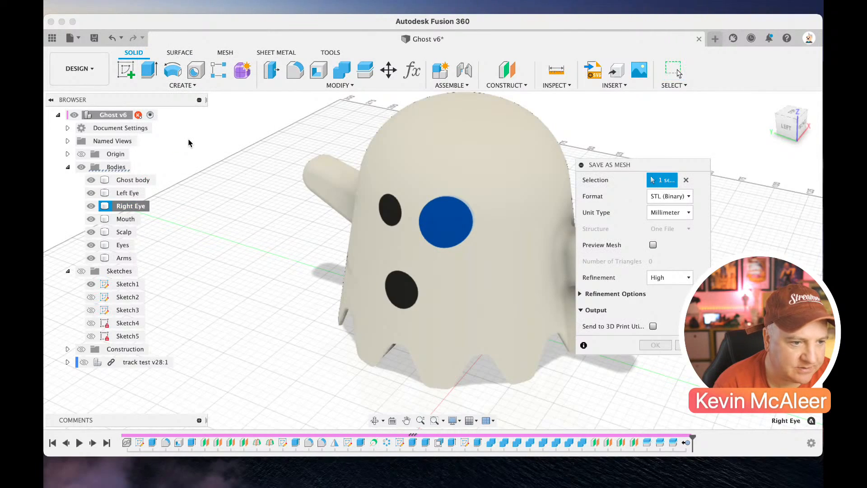
click(656, 345)
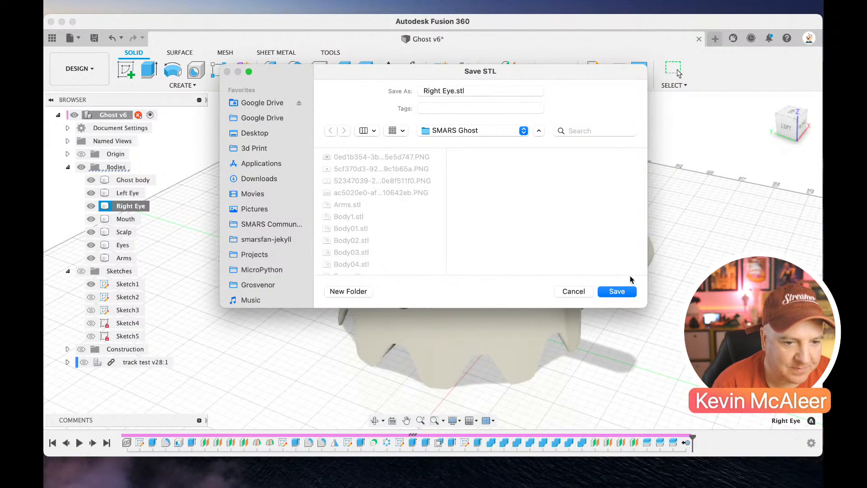
click(628, 292)
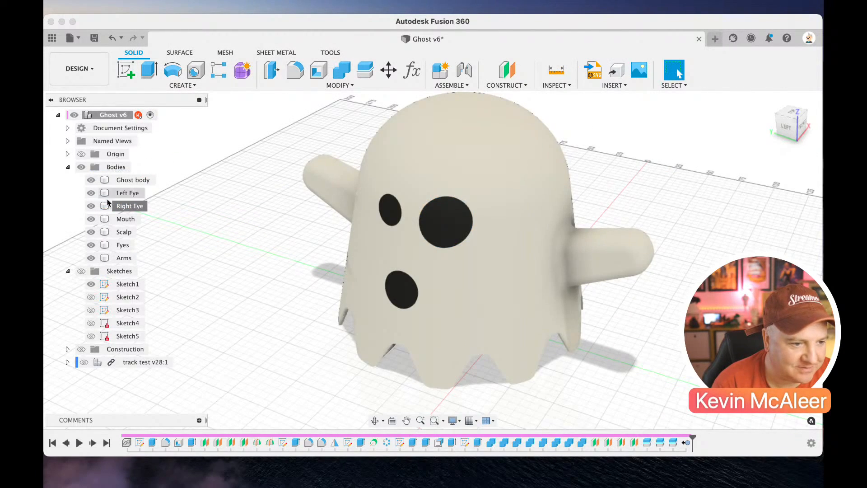
Save the Left Eye body as a binary STL mesh with high refinement and millimetre units
click(123, 193)
right_click(124, 193)
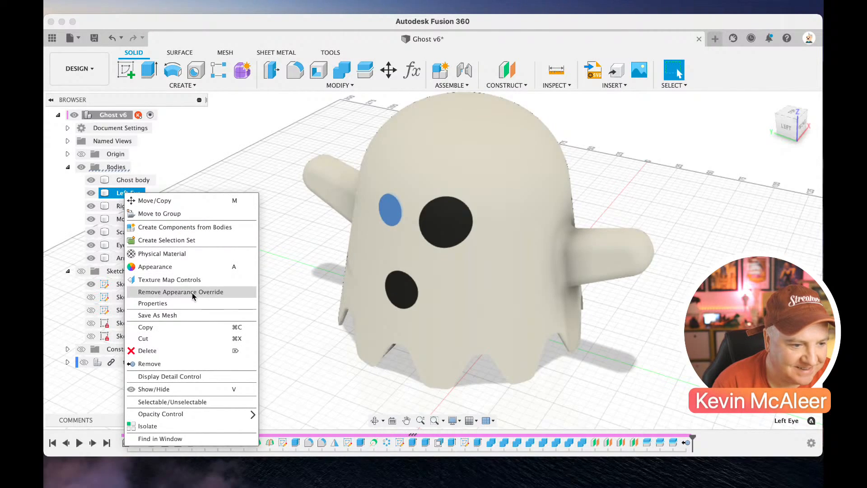
click(181, 315)
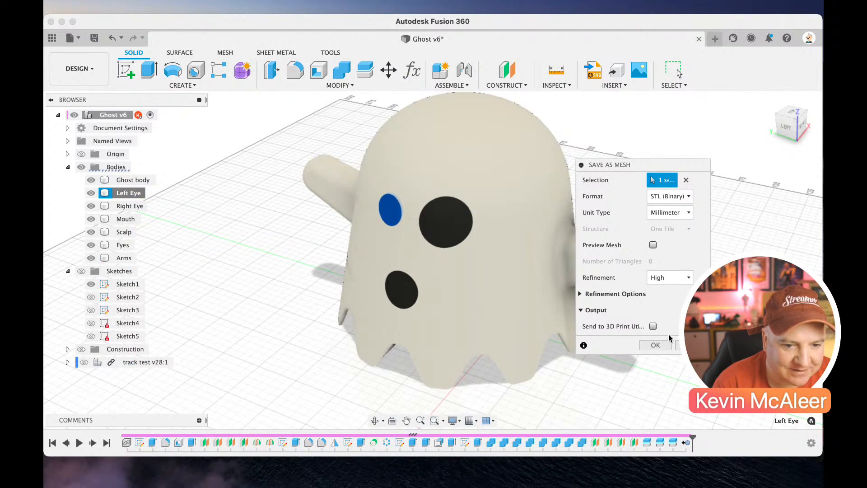
click(656, 345)
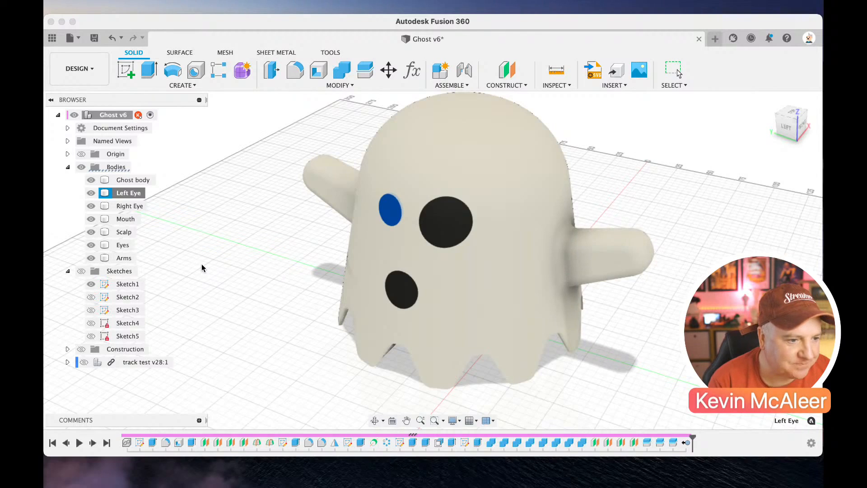
key(Return)
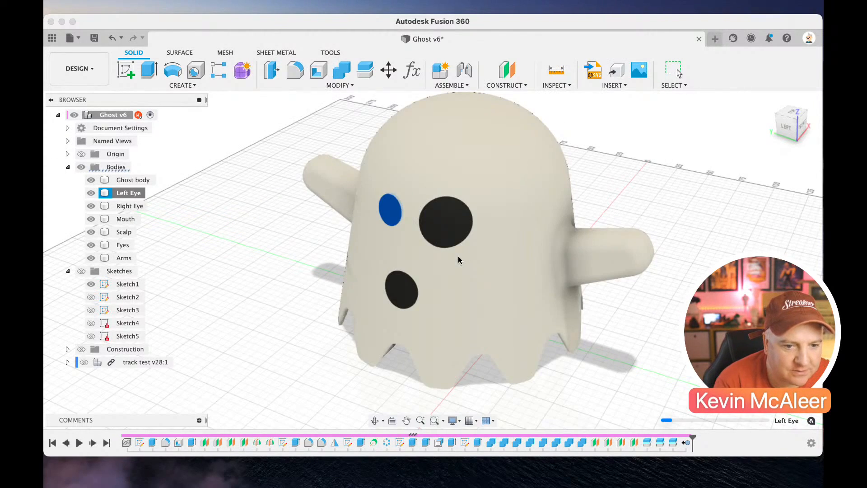
Hide the Left Eye, Right Eye, Mouth, Scalp, Arms and Eyes bodies, leaving only the lower Ghost body section displayed
click(91, 193)
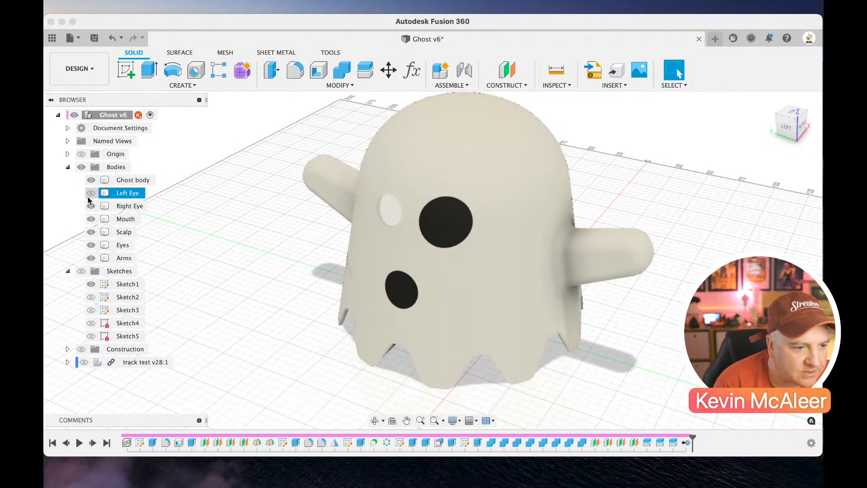
click(91, 206)
click(91, 219)
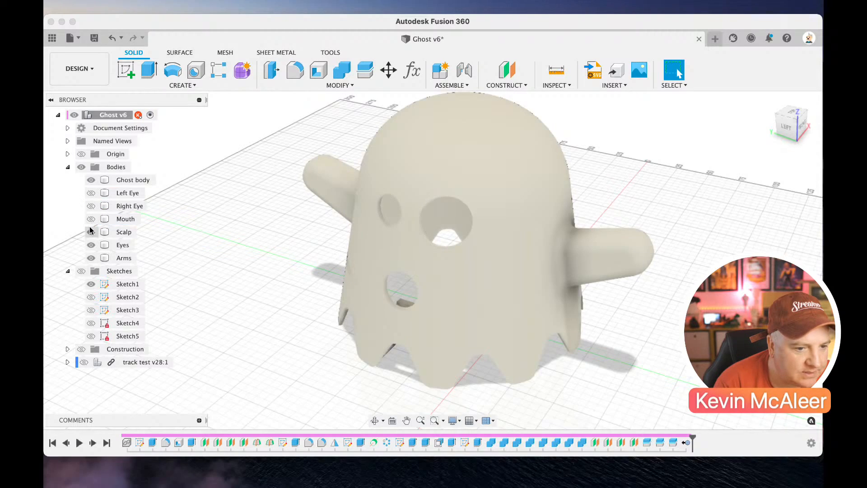
click(90, 232)
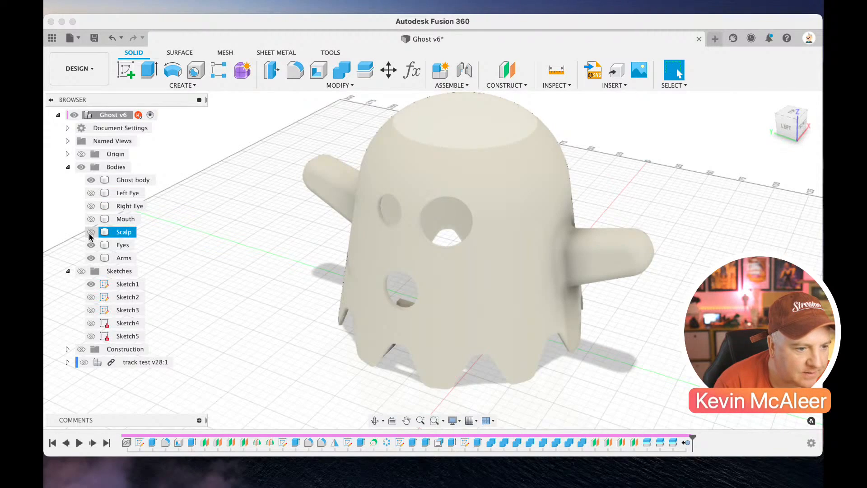
click(91, 258)
click(91, 245)
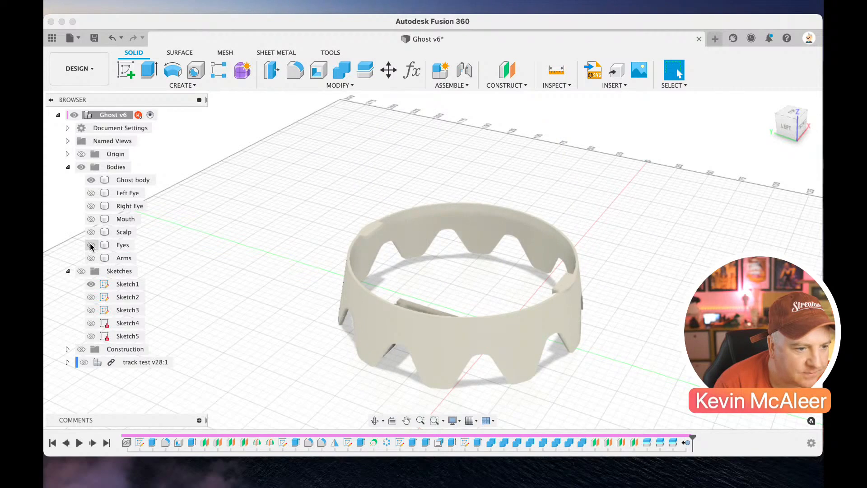
Show the track test v28:1 component and examine how it fits inside the lower Ghost body section
click(87, 363)
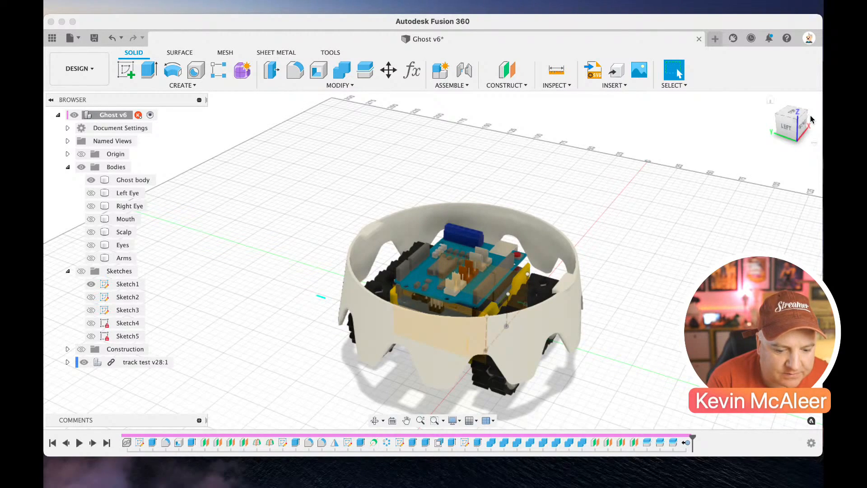
mouse_move(788, 121)
mouse_down()
mouse_move(714, 145)
mouse_move(729, 141)
mouse_up()
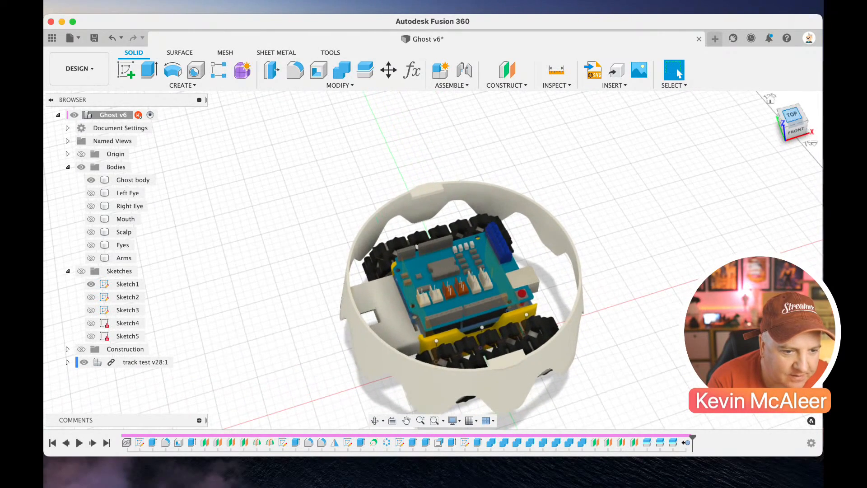
click(362, 302)
scroll(362, 304, up, 5)
scroll(362, 303, down, 5)
scroll(362, 302, left, 4)
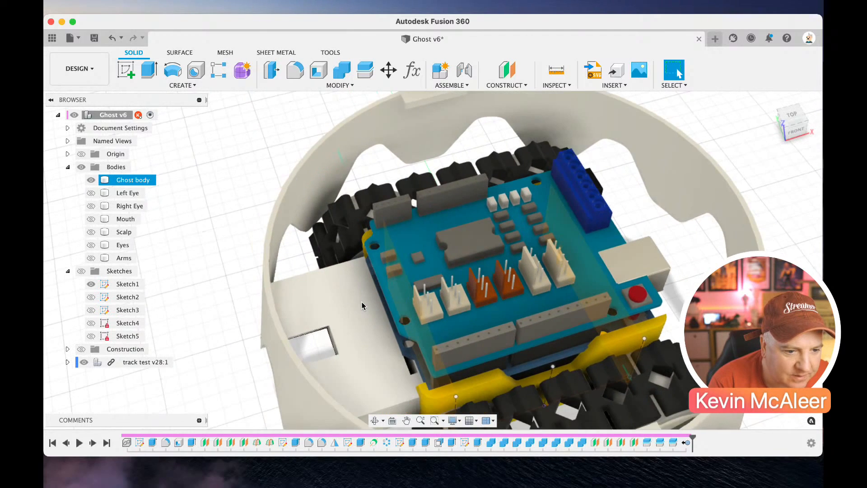